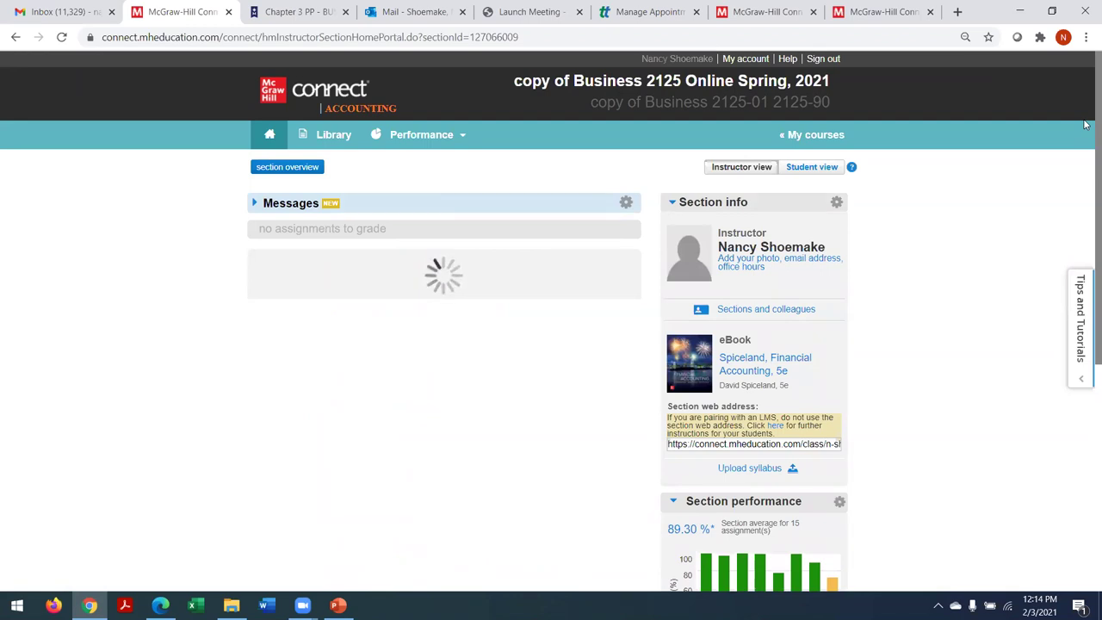
Step: Look over the section's assignment list and switch the course to the student view
scroll(1087, 212, down, 3)
scroll(1087, 215, down, 2)
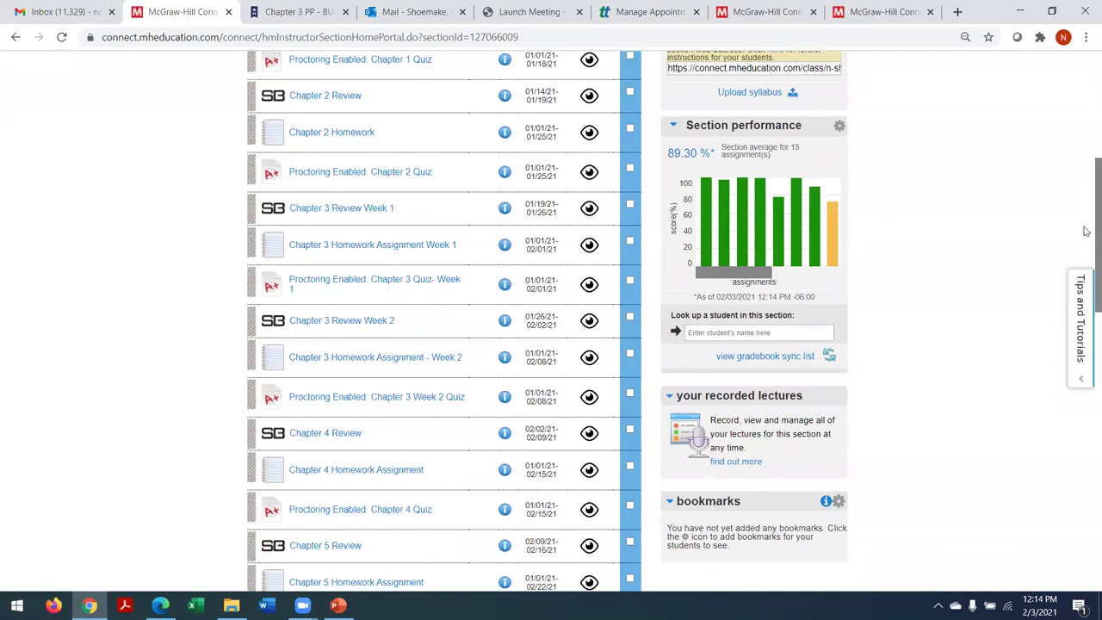
scroll(1087, 197, up, 2)
scroll(1087, 196, up, 3)
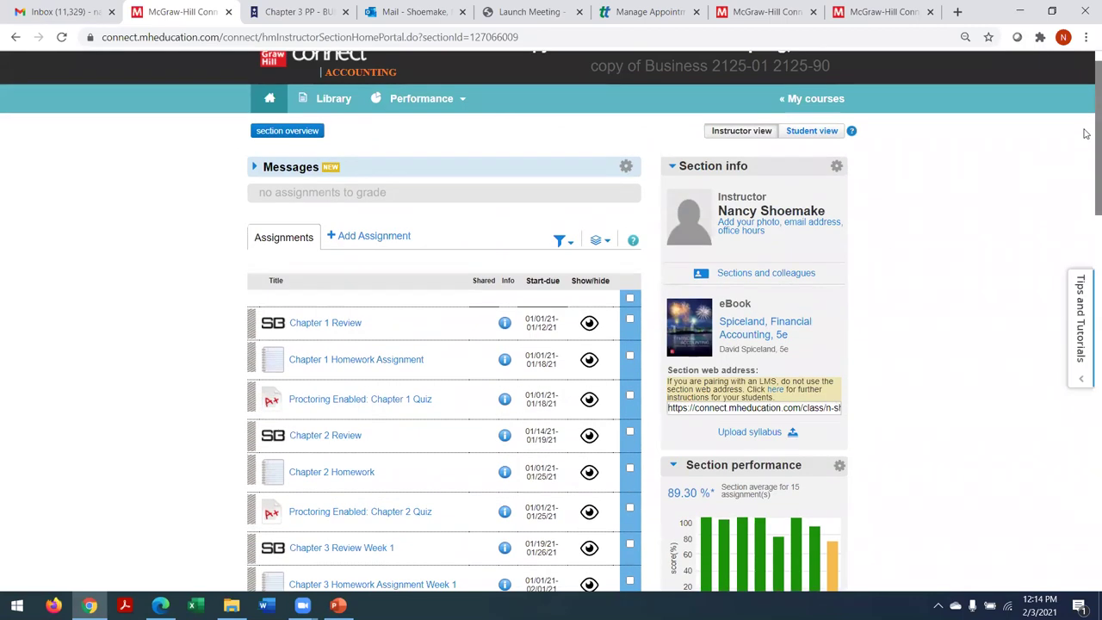
click(801, 135)
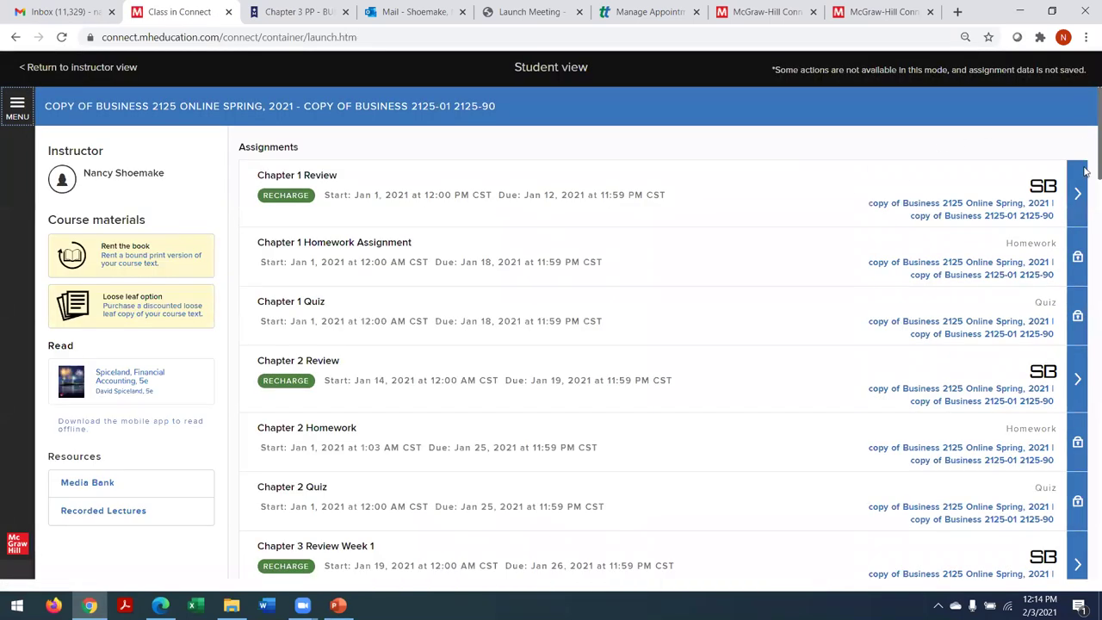
Step: Find Chapter 3 Homework Assignment - Week 2 in the assignment list and start it at question 1
scroll(1087, 268, down, 7)
scroll(1087, 265, up, 1)
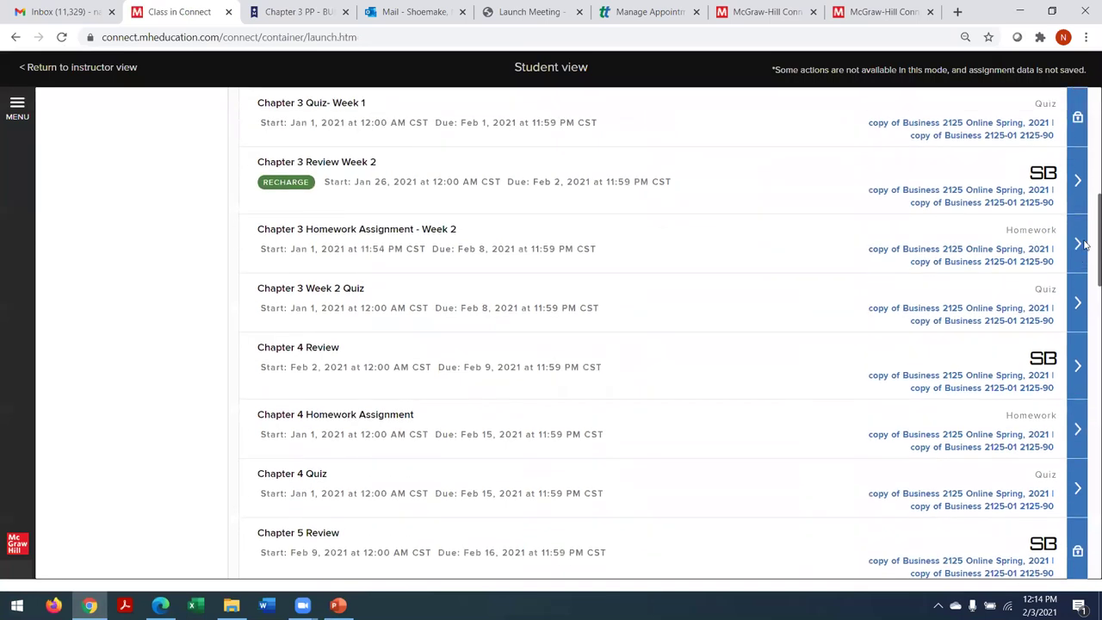
click(1076, 245)
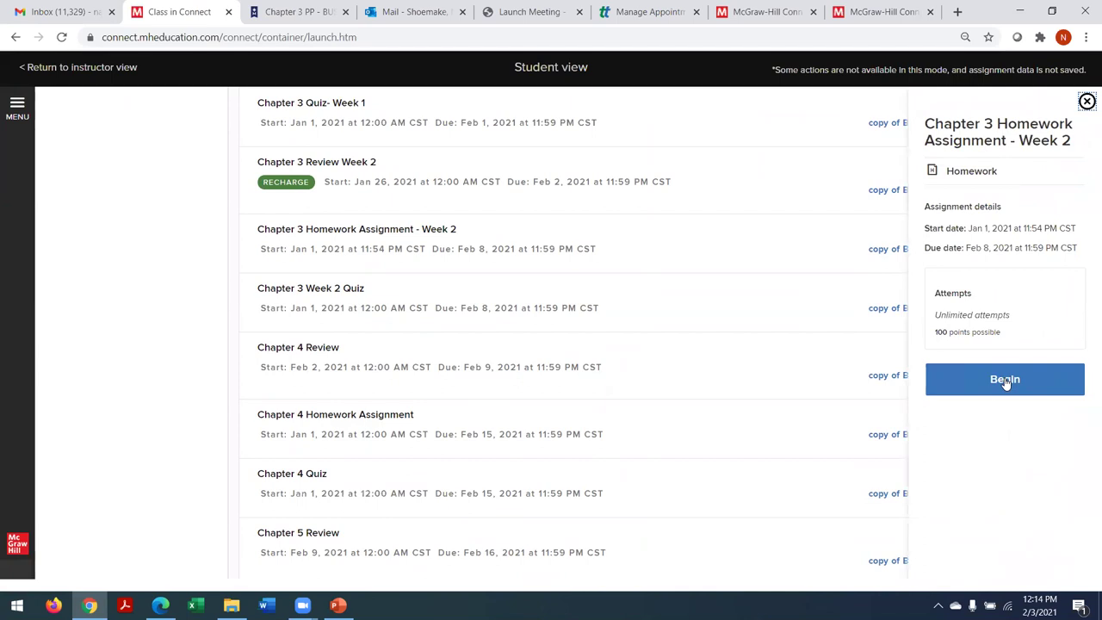
click(1006, 382)
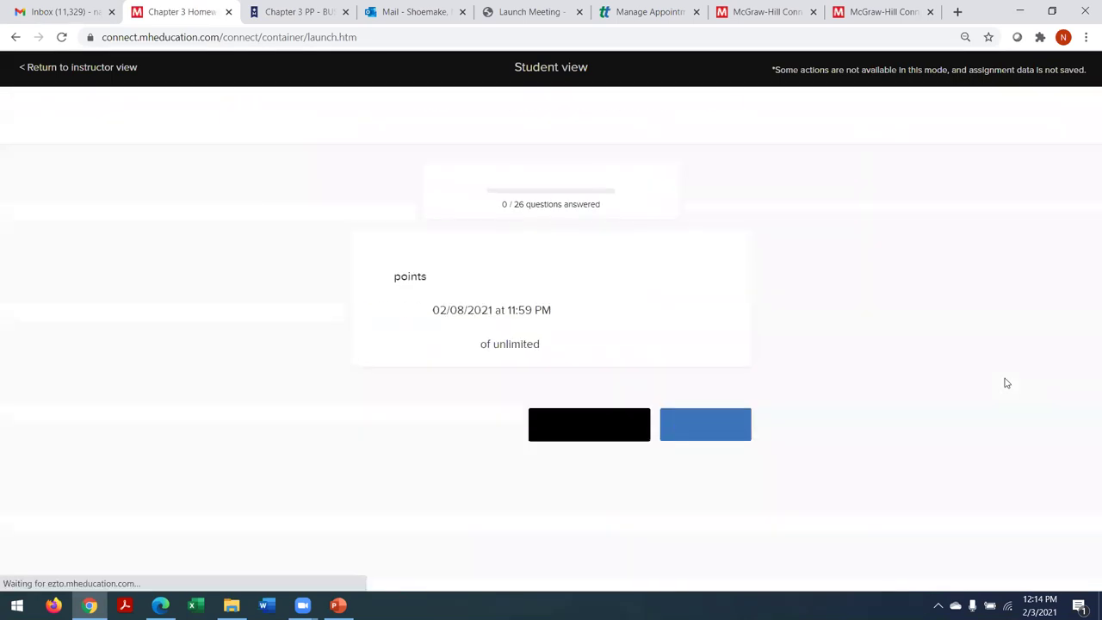
click(709, 424)
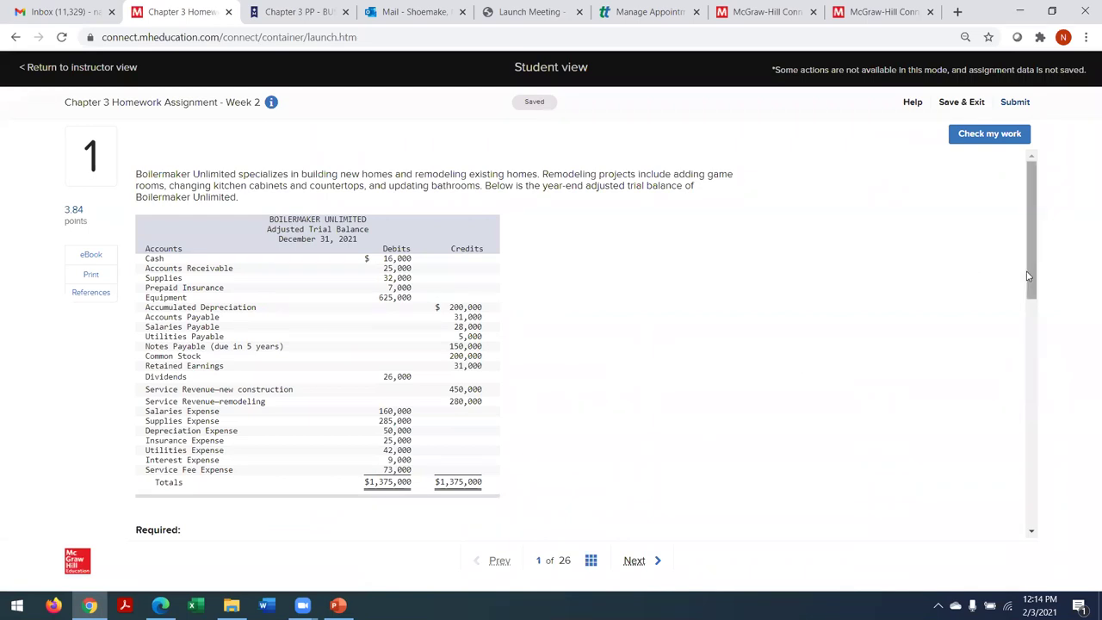
Step: Read question 1's adjusted trial balance for Boilermaker Unlimited and its three required tasks
drag(1032, 281, 1032, 297)
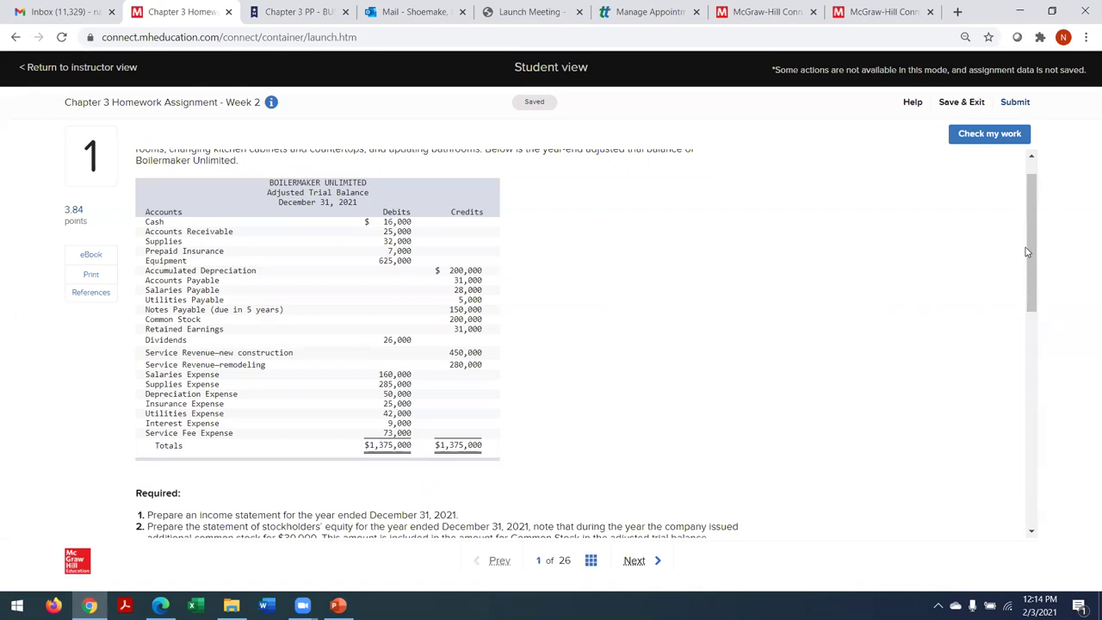
drag(1030, 247, 1036, 198)
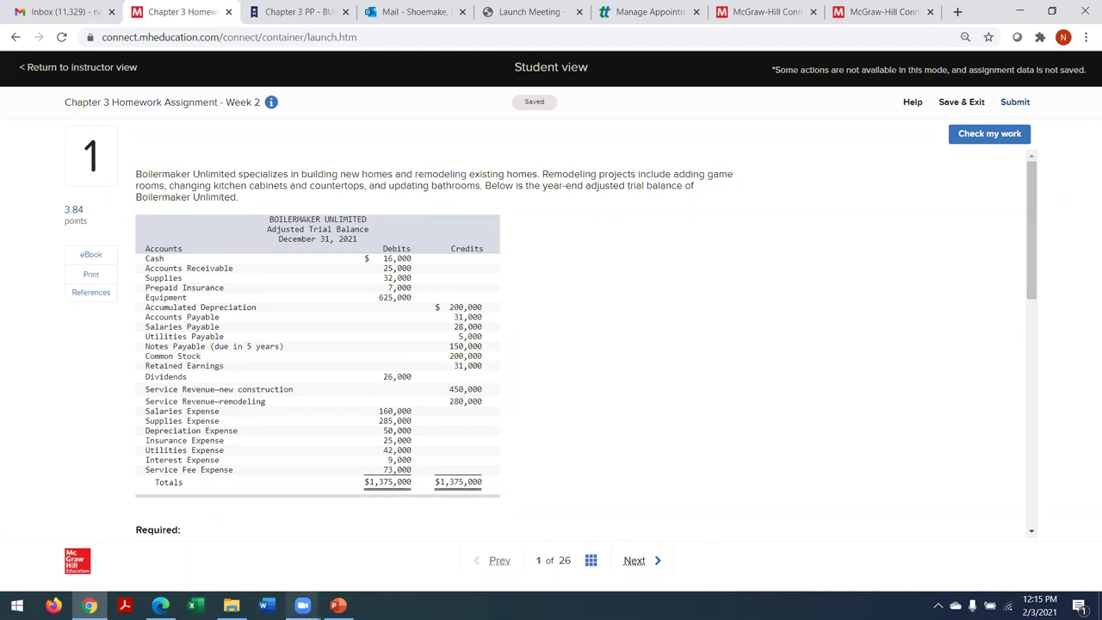
mouse_move(302, 605)
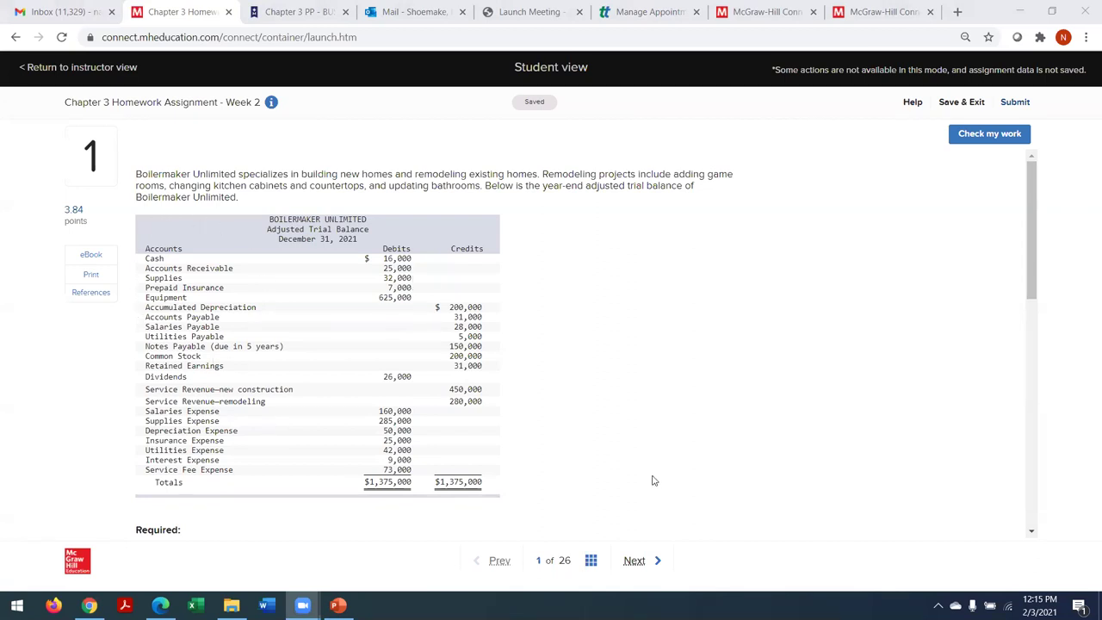
drag(1032, 284, 1037, 348)
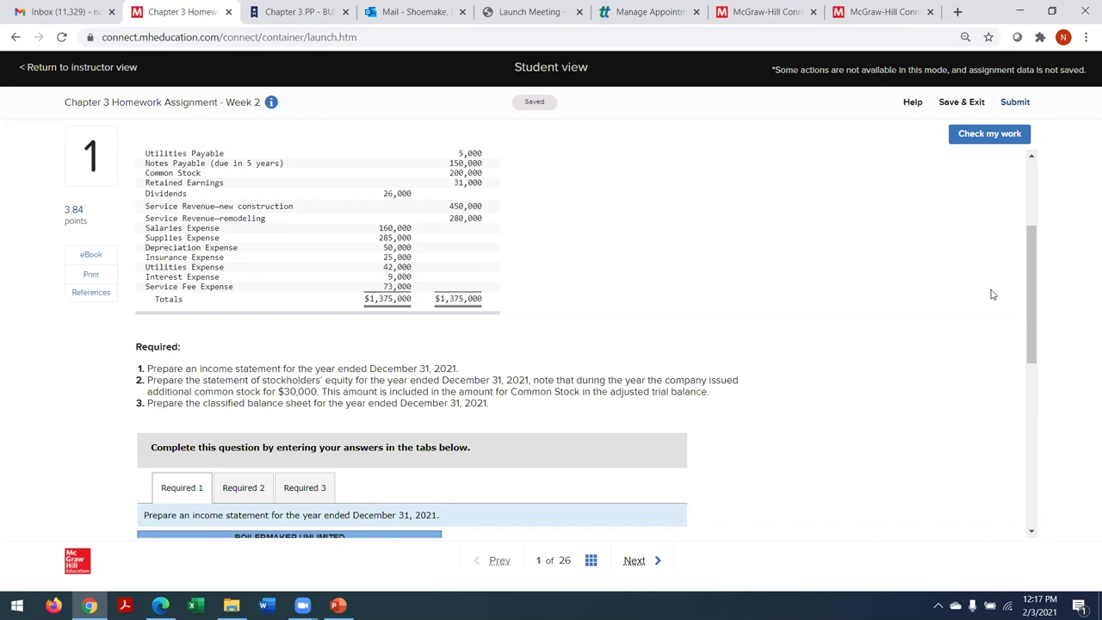
mouse_move(1031, 320)
mouse_down()
mouse_move(1033, 366)
mouse_move(1032, 335)
mouse_up()
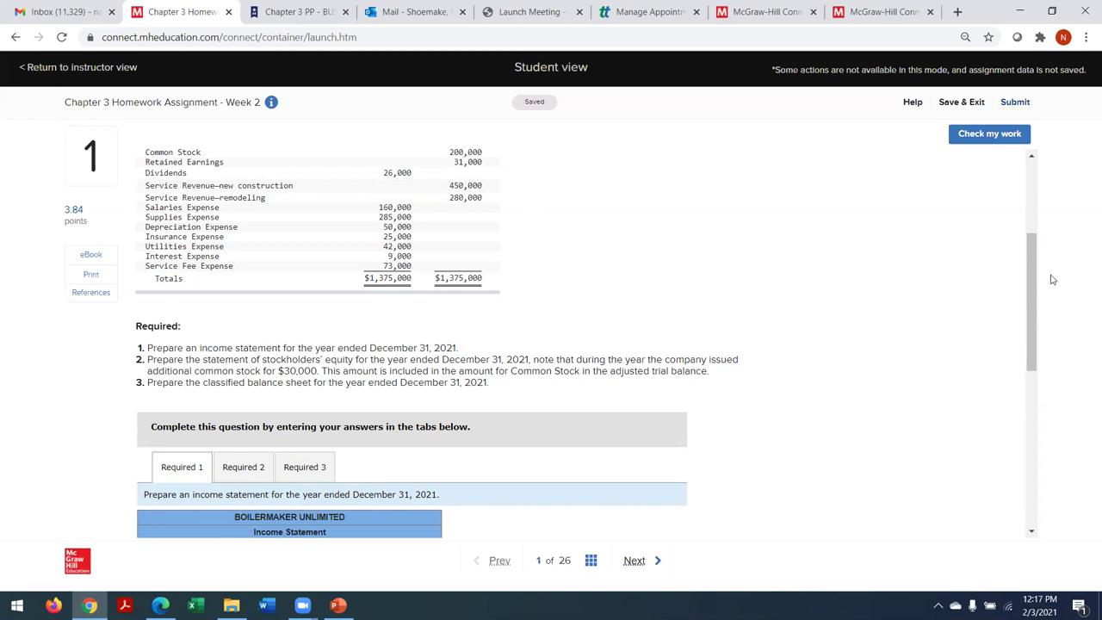
Step: In the Required 1 income statement, list Service Revenue - New Construction and Service Revenue - Remodeling as the first two revenue lines
drag(1038, 286, 1041, 389)
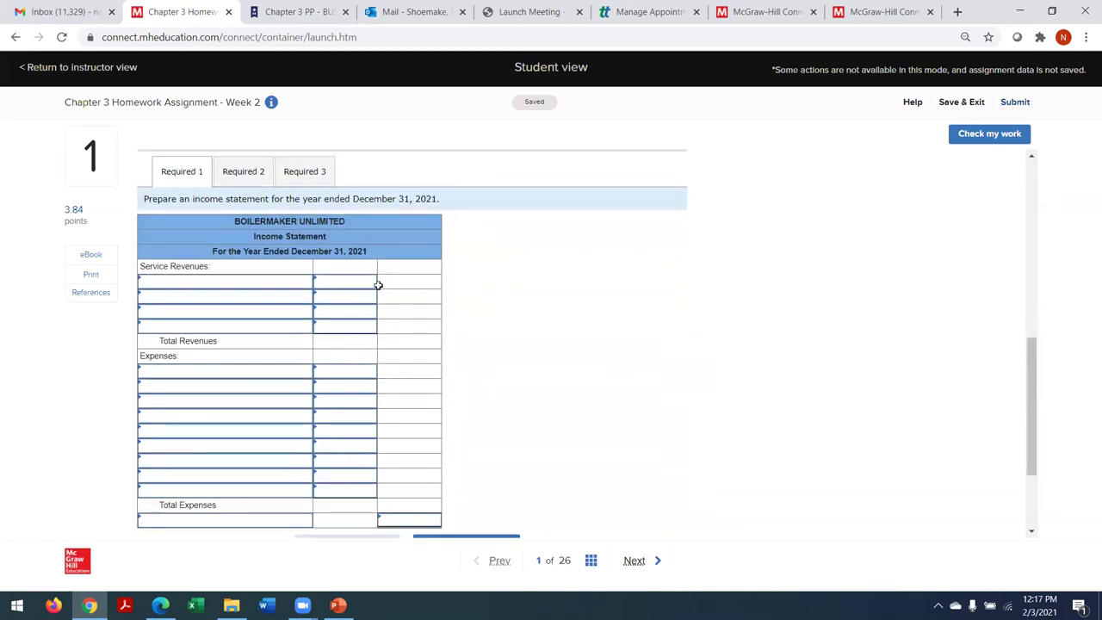
click(303, 290)
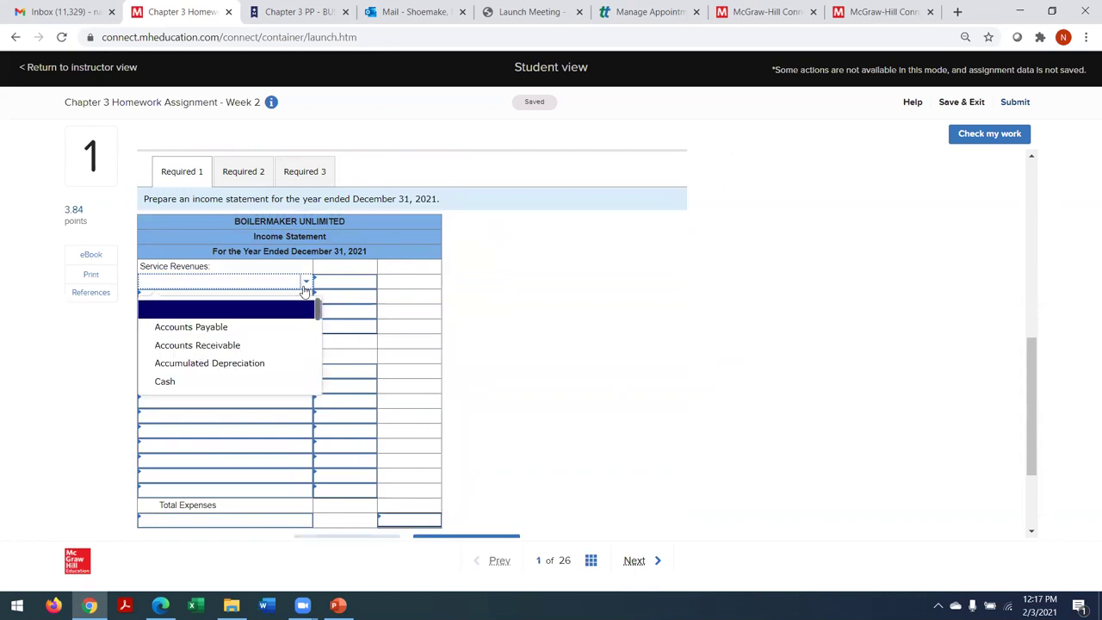
text(servic)
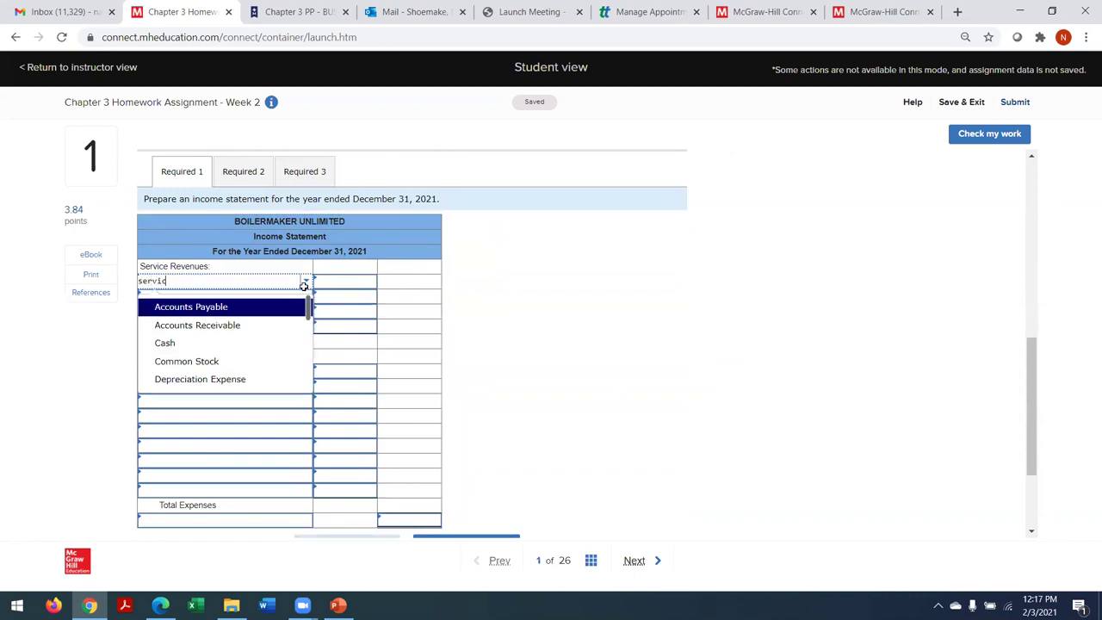
text(e)
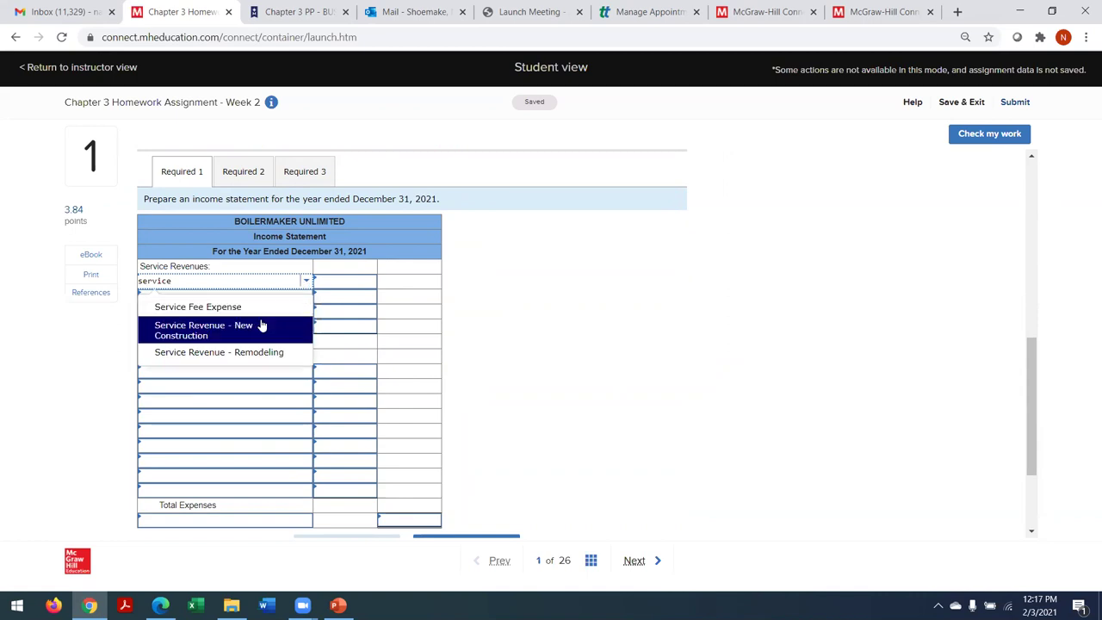
click(298, 322)
click(290, 298)
text(service )
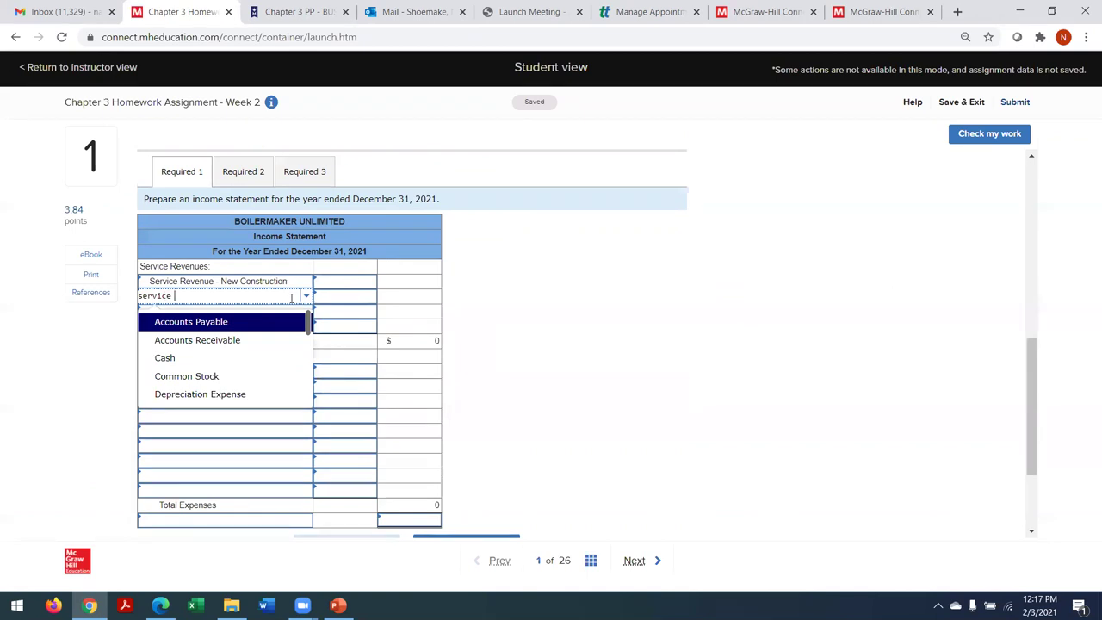
text(revenue)
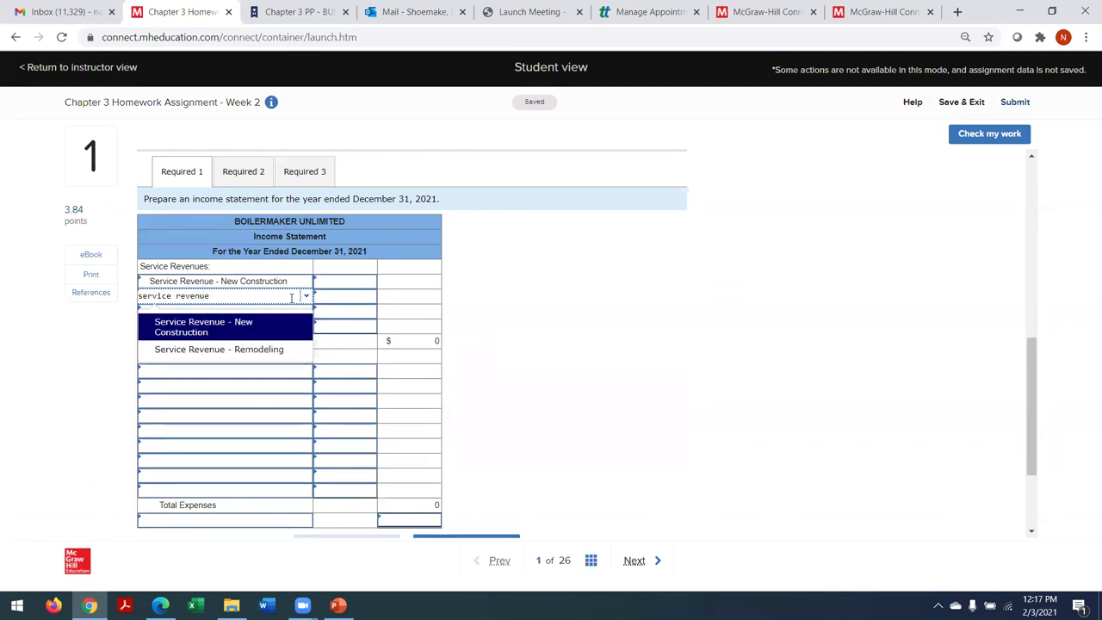
click(257, 350)
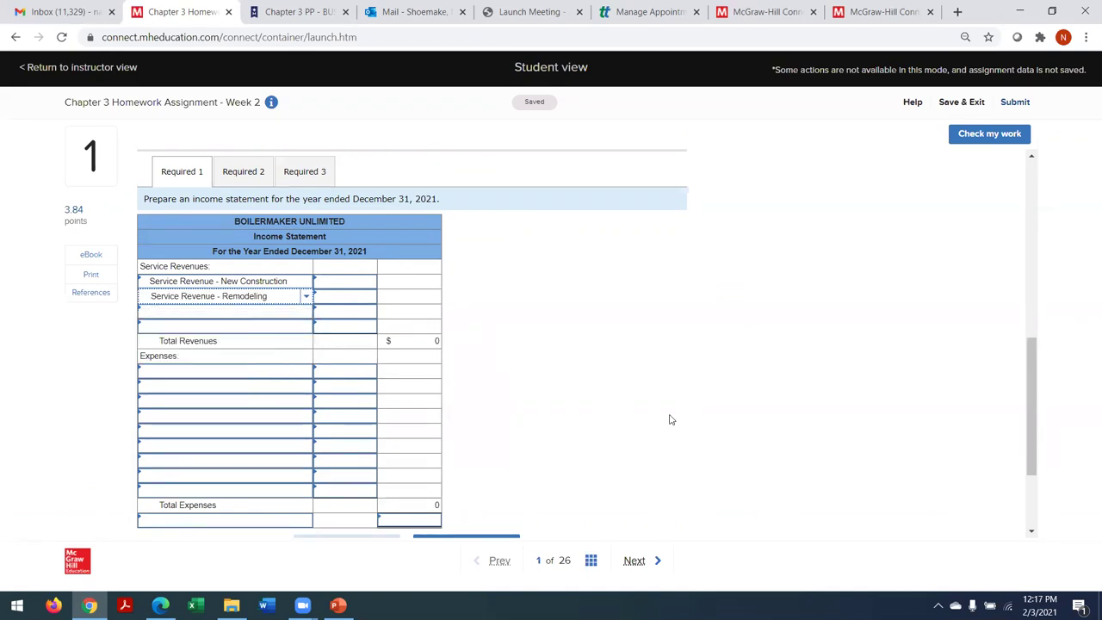
Step: Using the trial balance, enter 450,000 for the New Construction revenue and 280,000 for the Remodeling revenue
drag(1031, 396, 1051, 243)
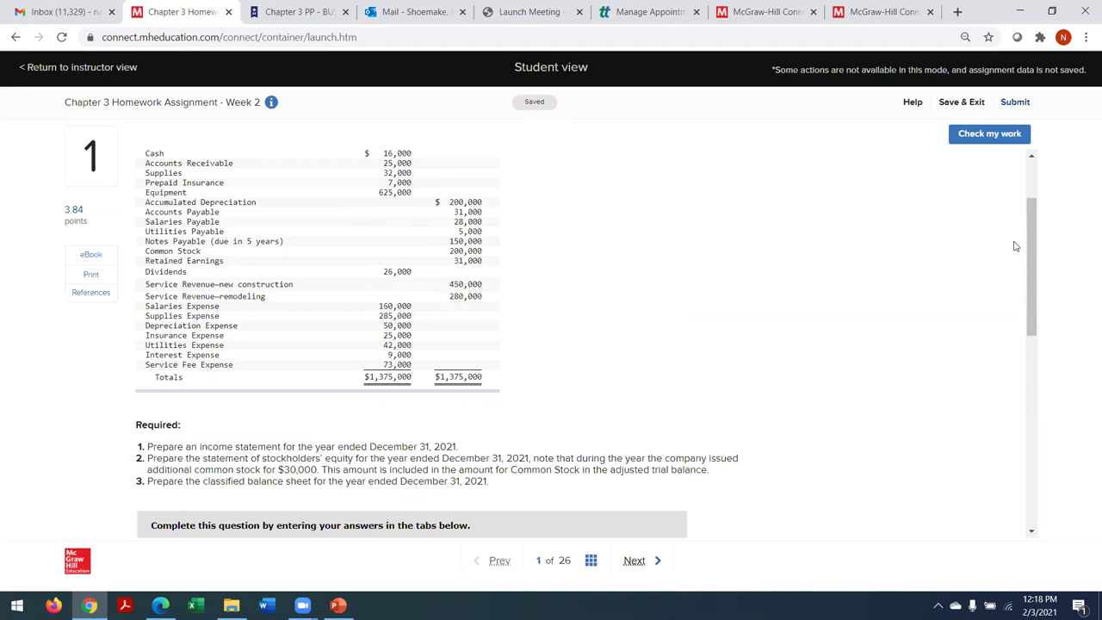
drag(1030, 263, 1030, 384)
click(336, 342)
text(450000)
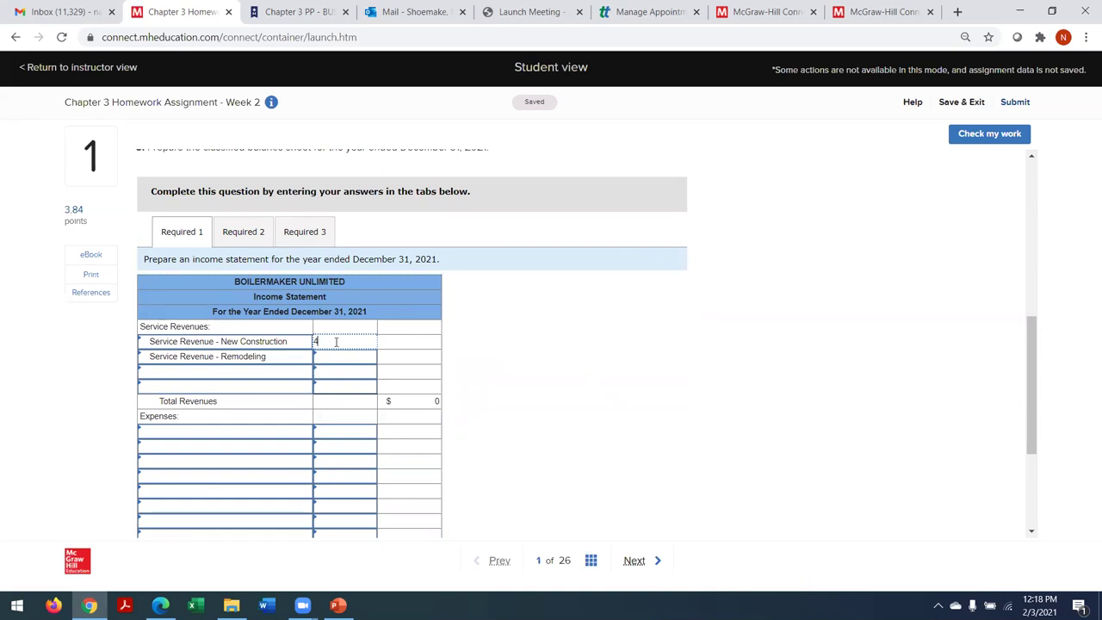
click(332, 358)
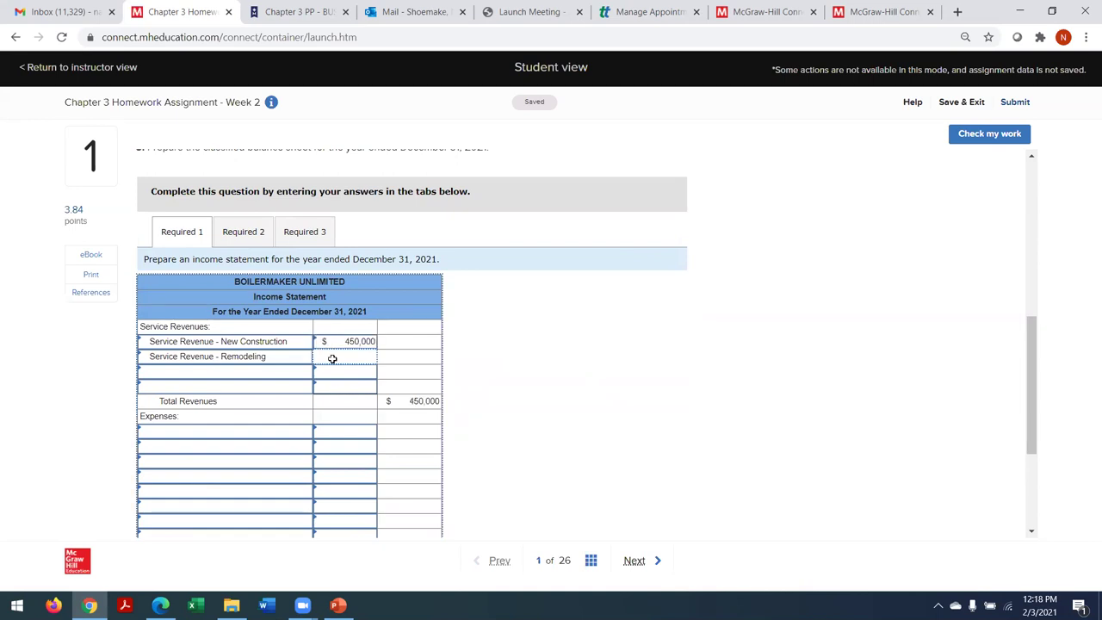
text(280000)
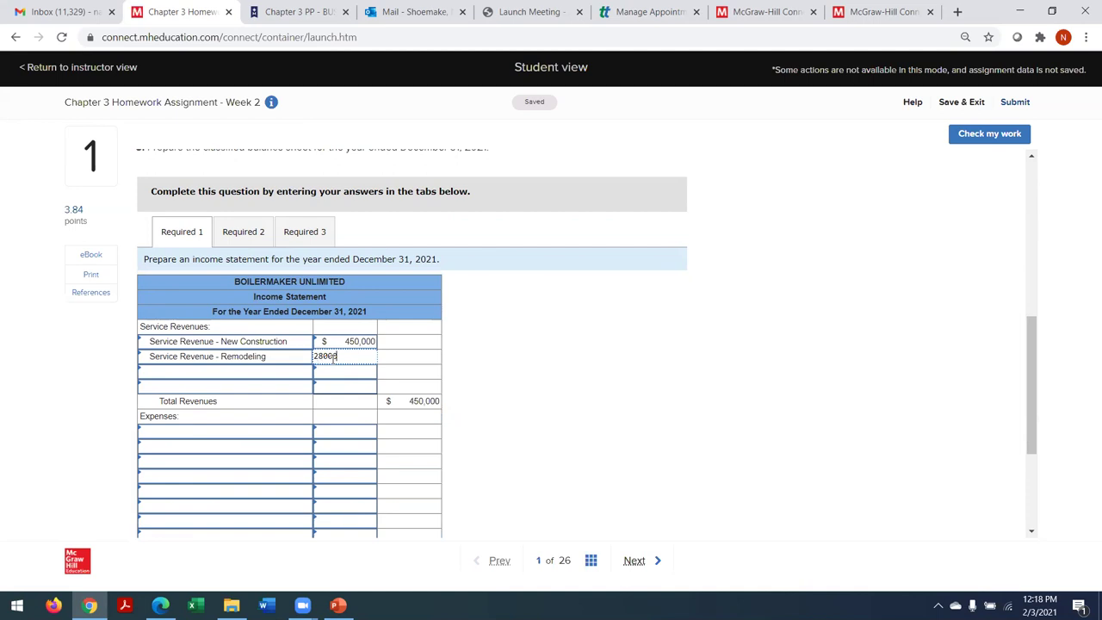
key(Tab)
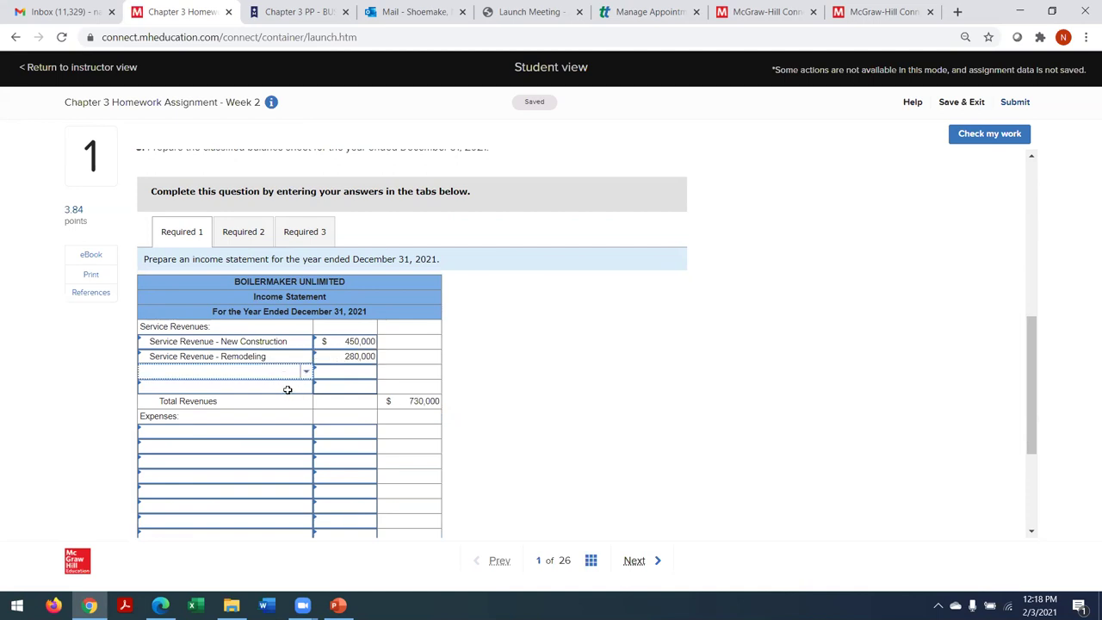
Step: Check the trial balance's expense accounts and list Salaries Expense, Supplies Expense and Depreciation Expense as the first three expense lines
drag(1032, 343, 1034, 234)
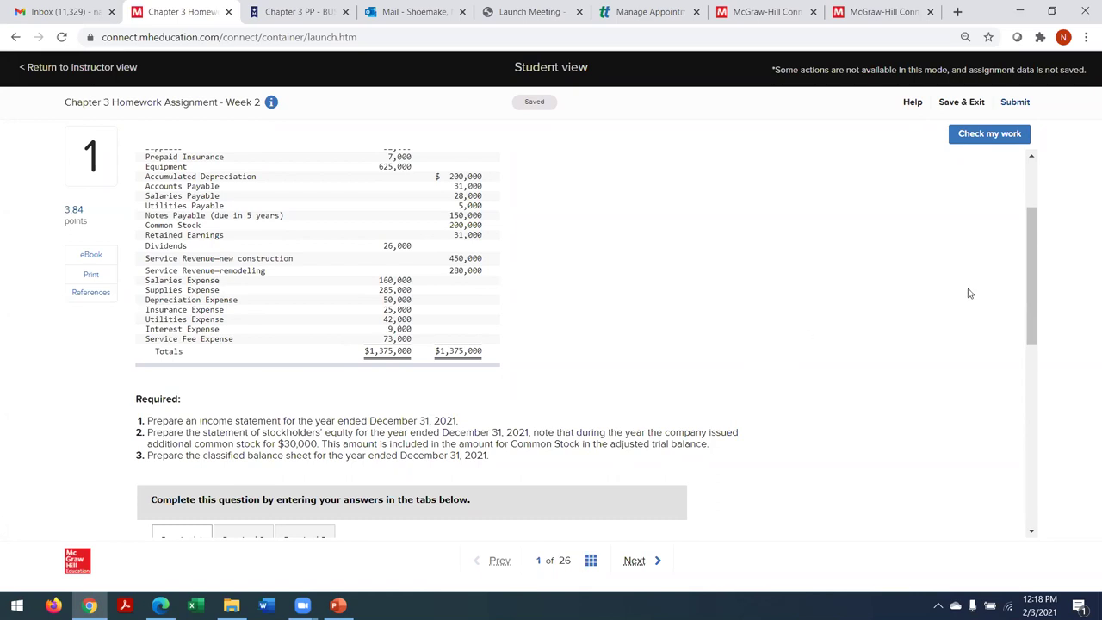
drag(1032, 307, 1040, 443)
click(265, 353)
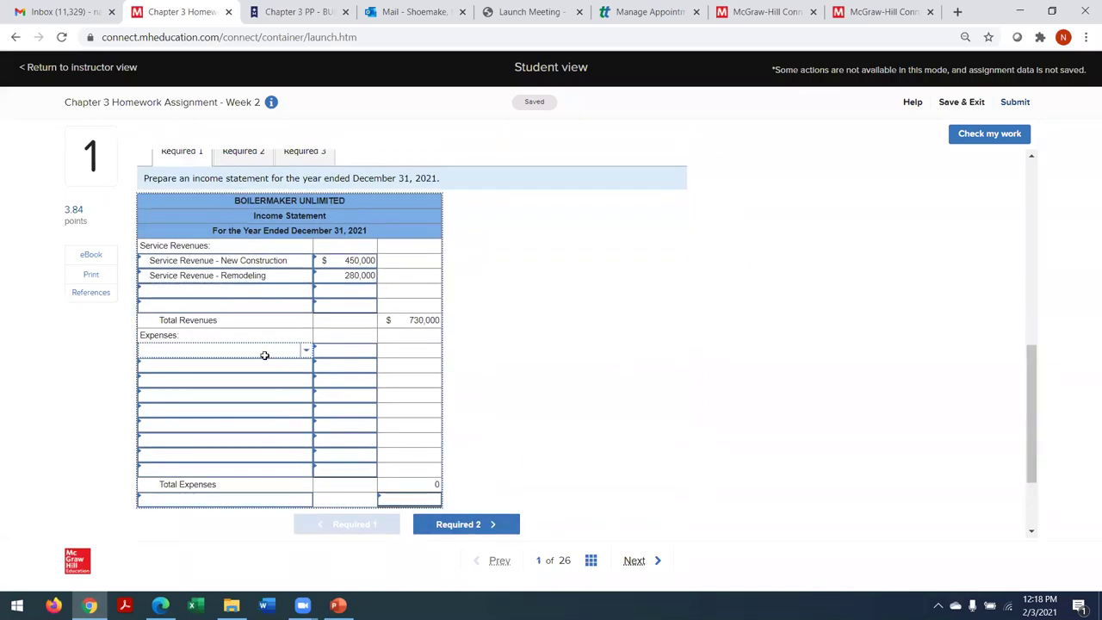
text(salaries)
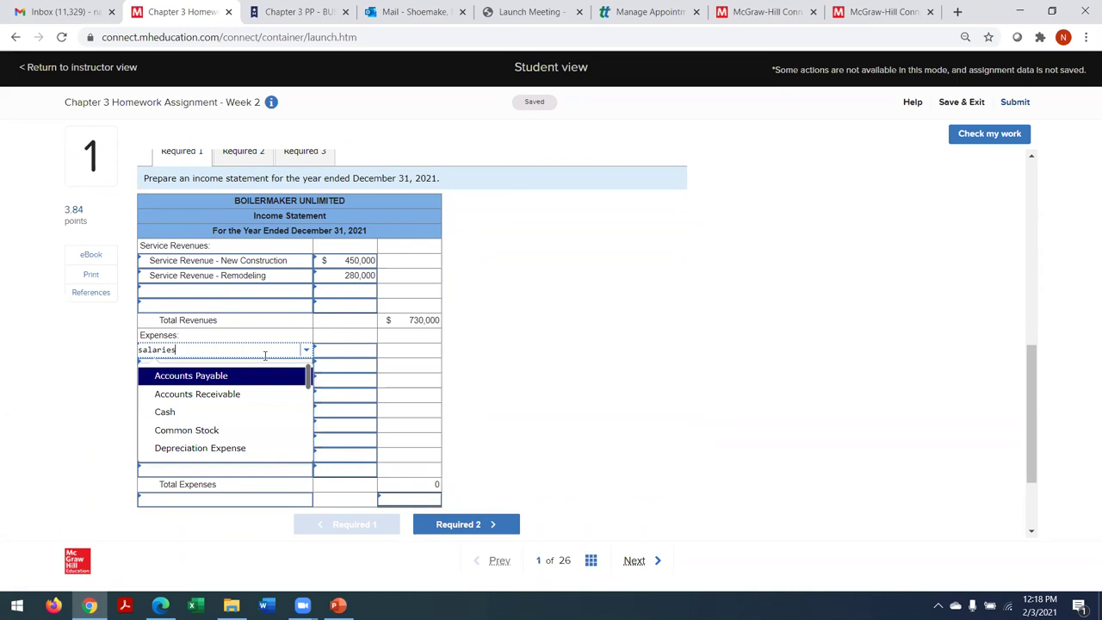
click(250, 377)
click(207, 366)
text(sup)
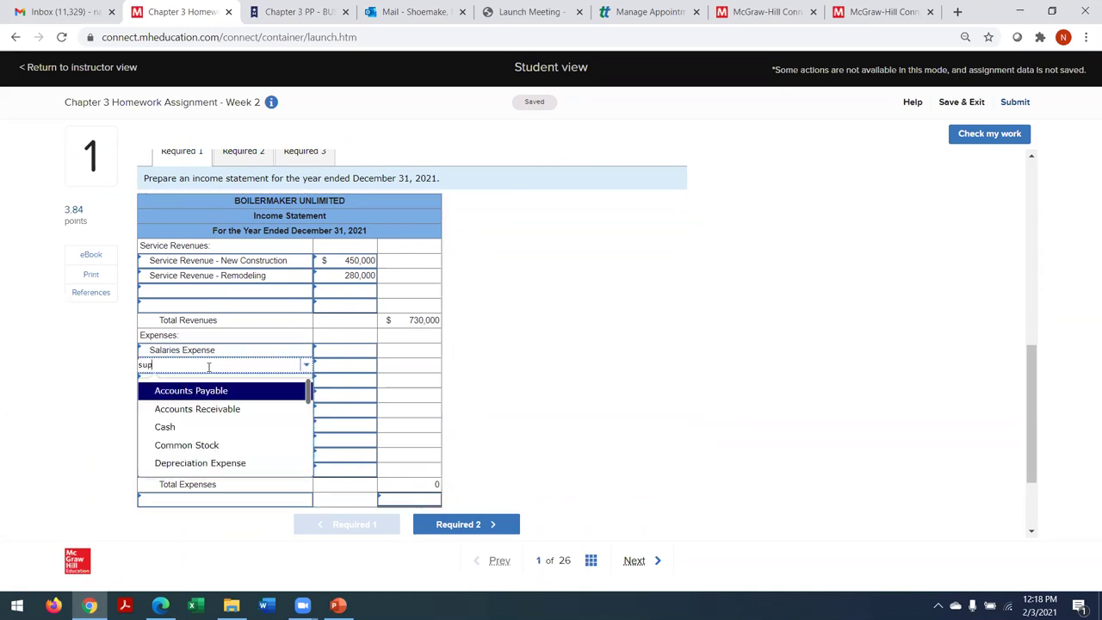
text(plies)
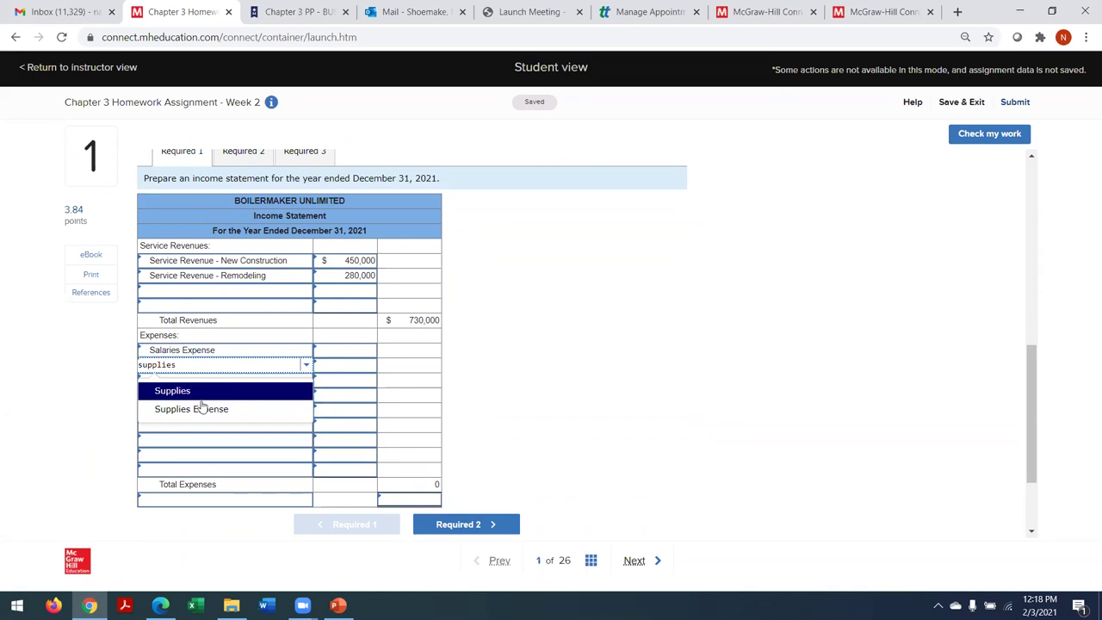
click(200, 409)
click(196, 381)
text(depreciatio)
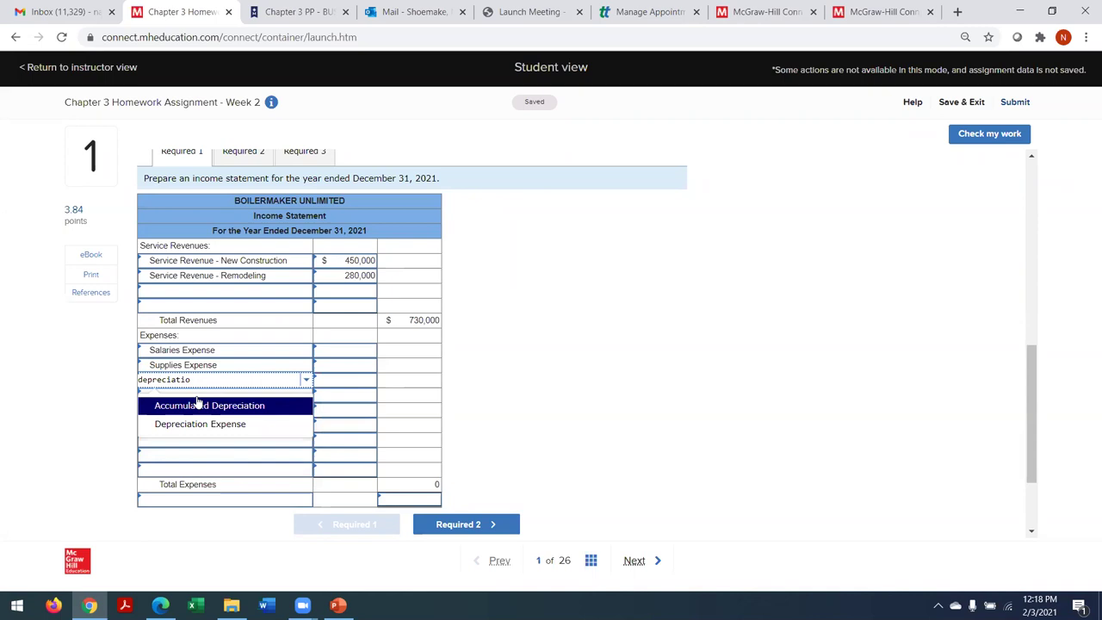
click(211, 422)
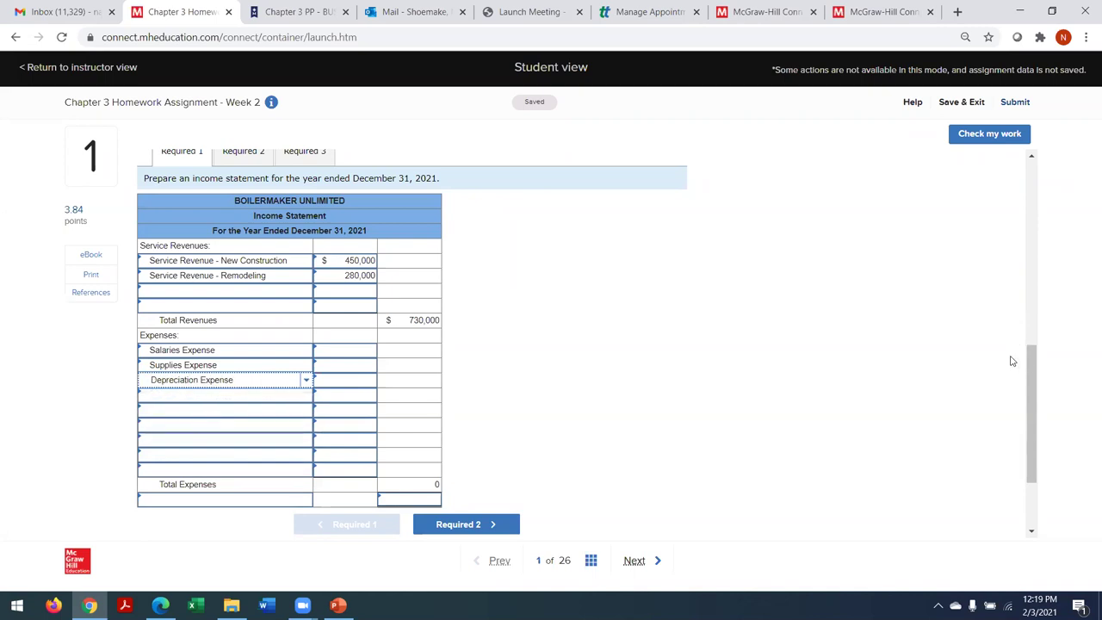
Step: List Insurance Expense and Utilities Expense as the fourth and fifth expense lines of the income statement
mouse_move(1037, 371)
mouse_down()
mouse_move(1022, 248)
mouse_move(1029, 369)
mouse_up()
click(239, 398)
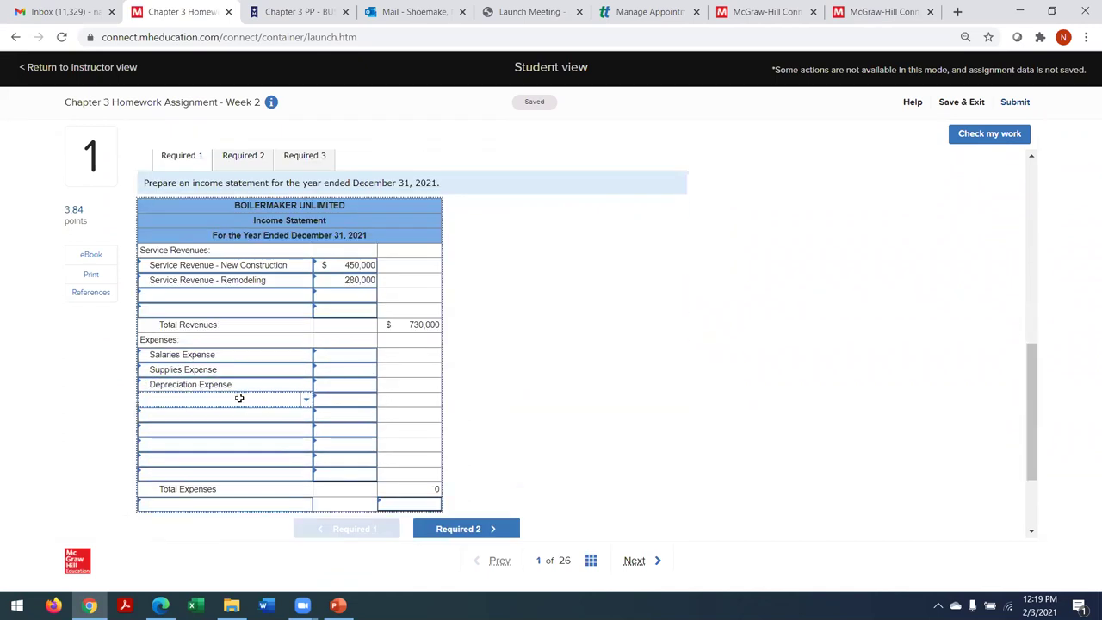
text(insur)
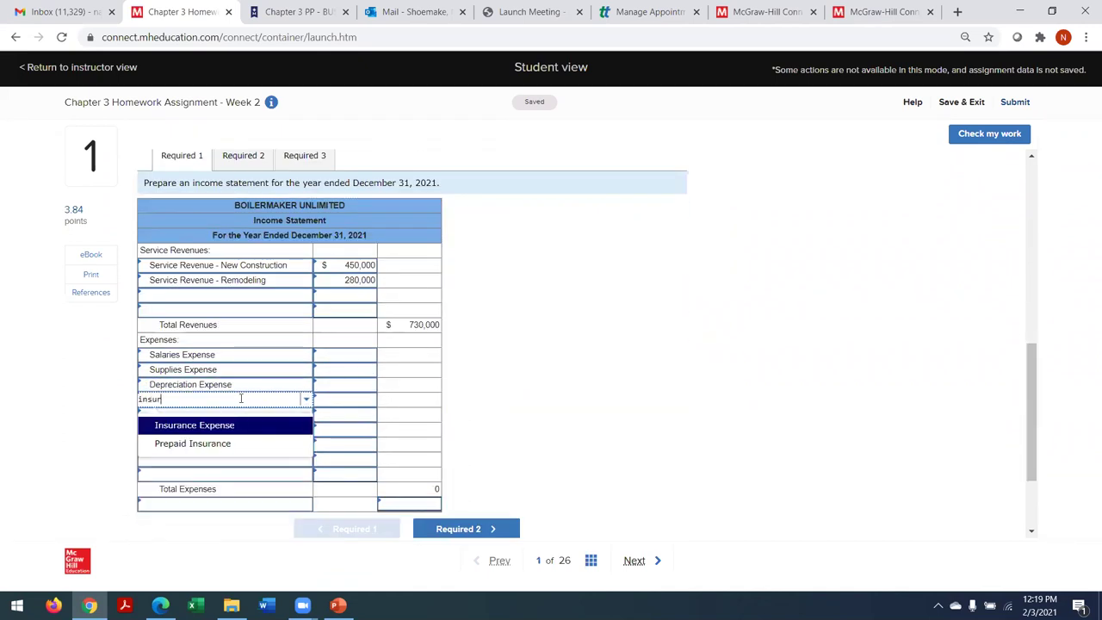
click(211, 425)
click(187, 415)
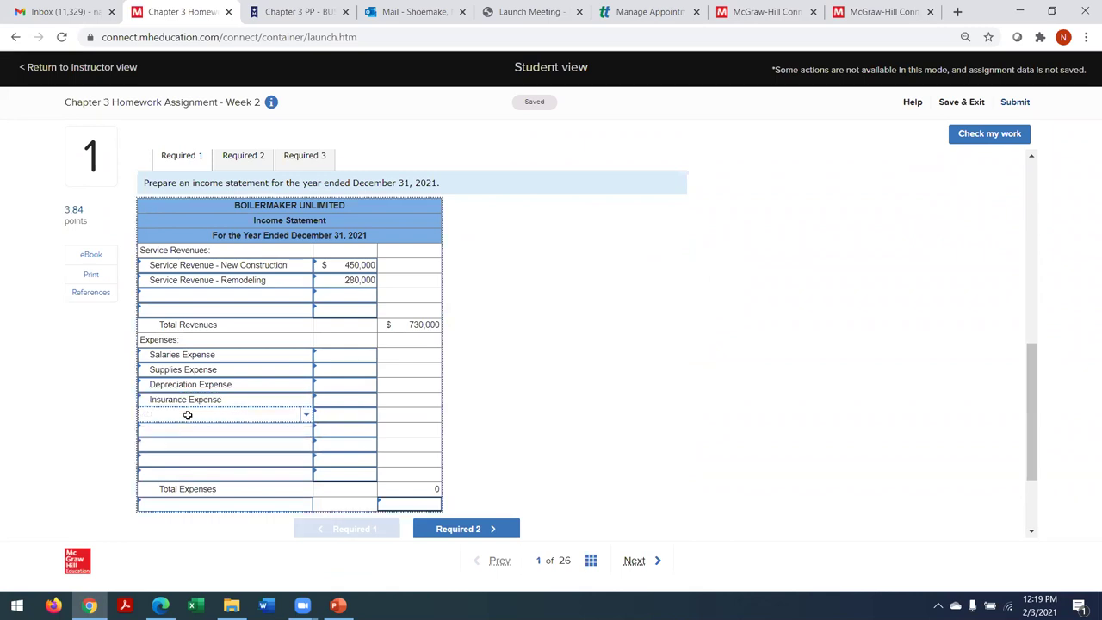
text(utilities)
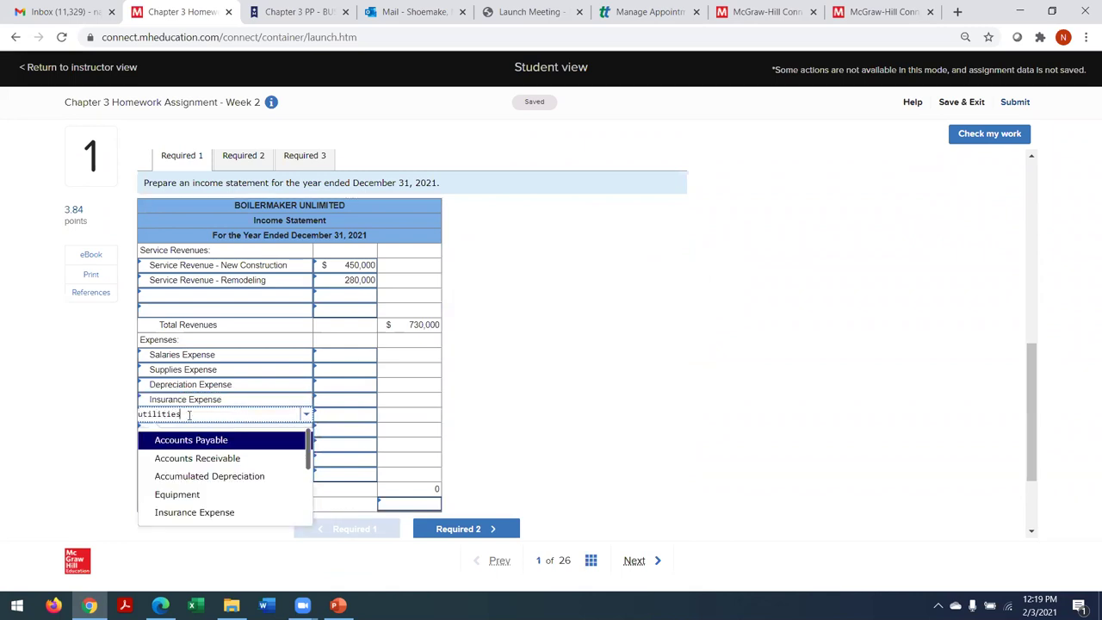
click(167, 437)
Step: Add Interest Expense and Service Fee Expense as the sixth and seventh expense lines, checking the accounts against the trial balance
click(182, 429)
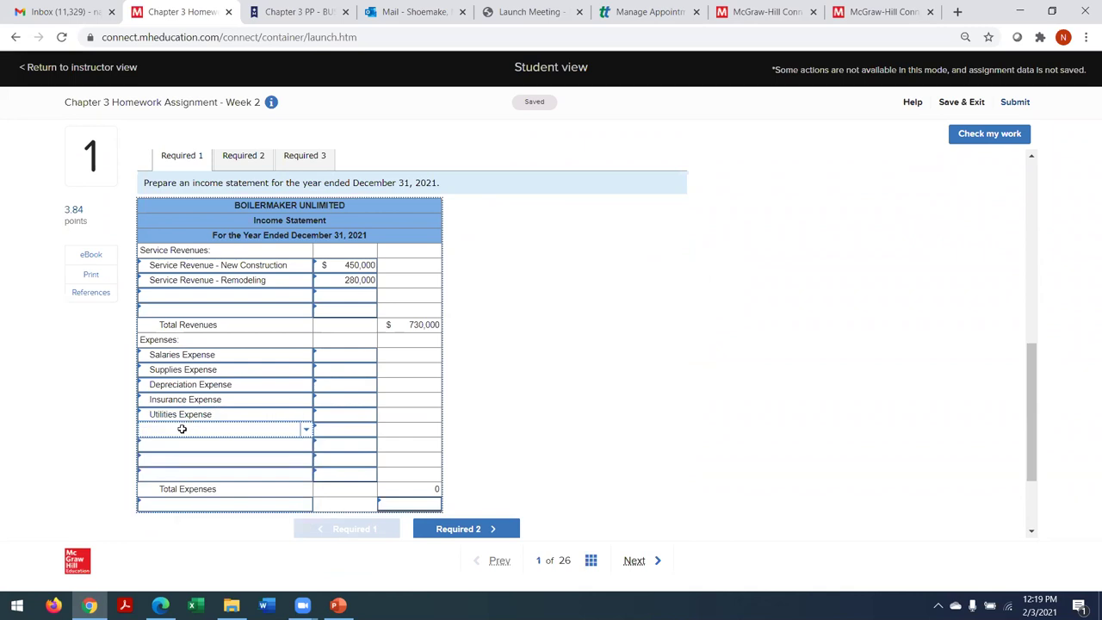
text(interest)
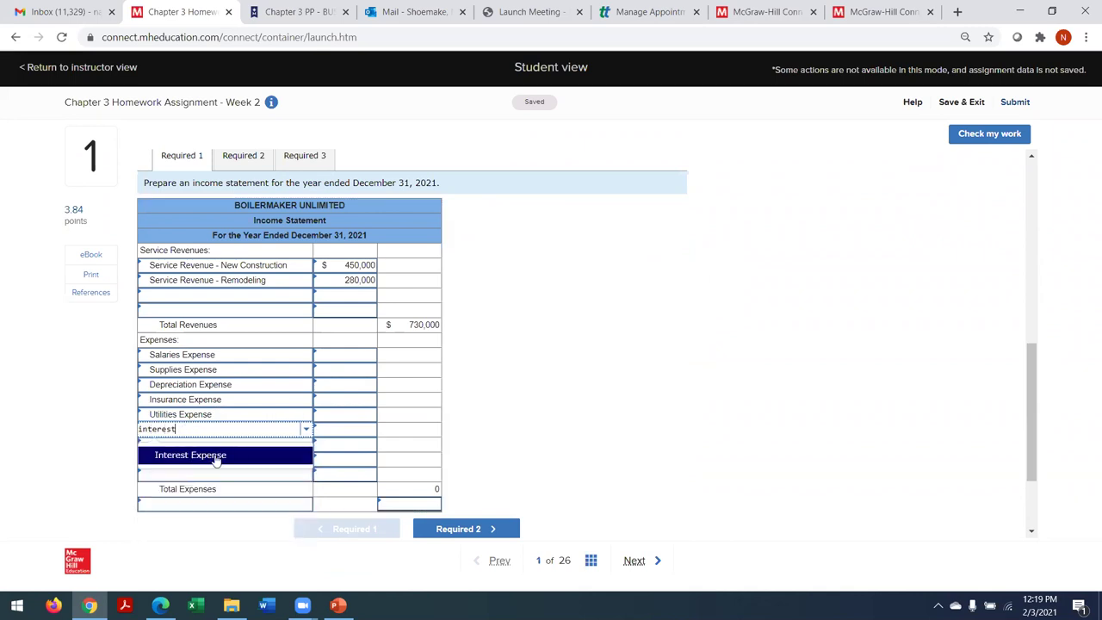
click(216, 455)
drag(1037, 376, 1023, 258)
scroll(1023, 259, down, 5)
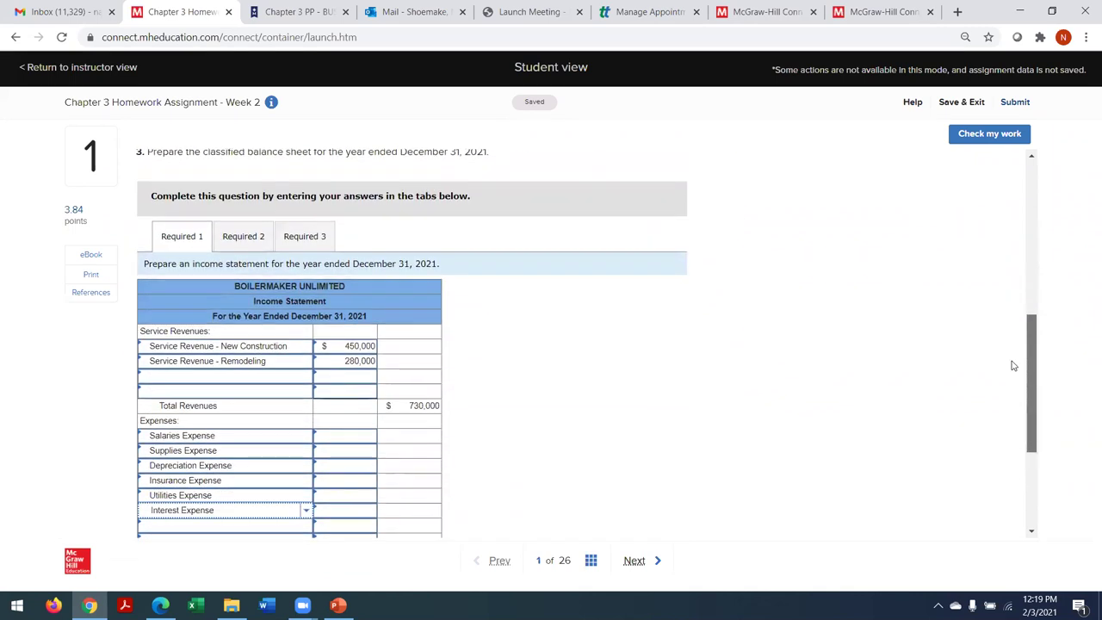
click(199, 401)
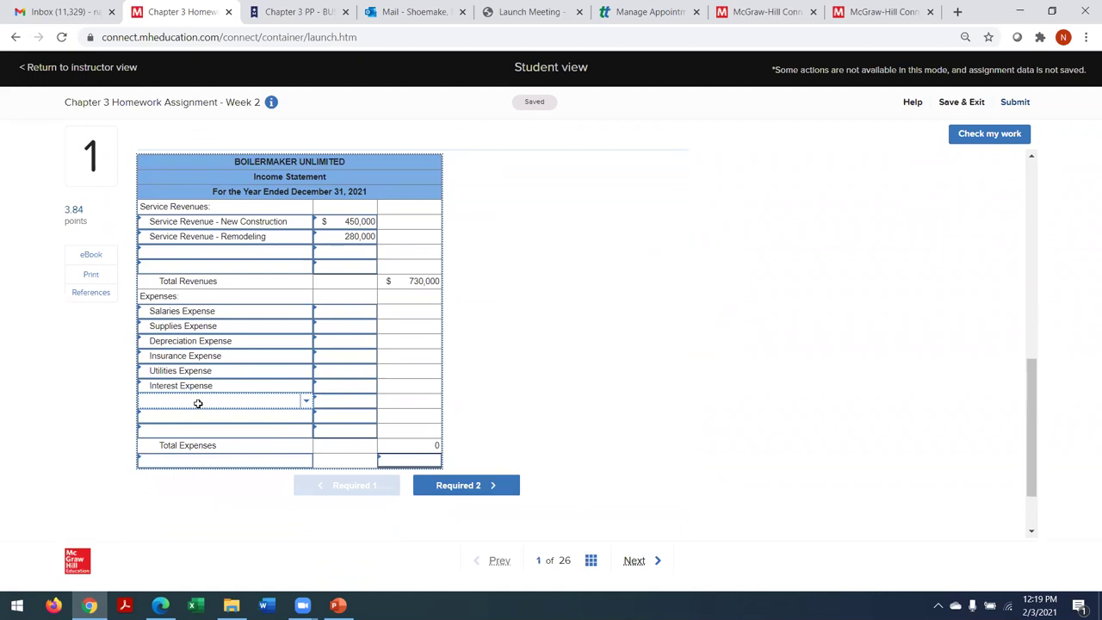
text(servic)
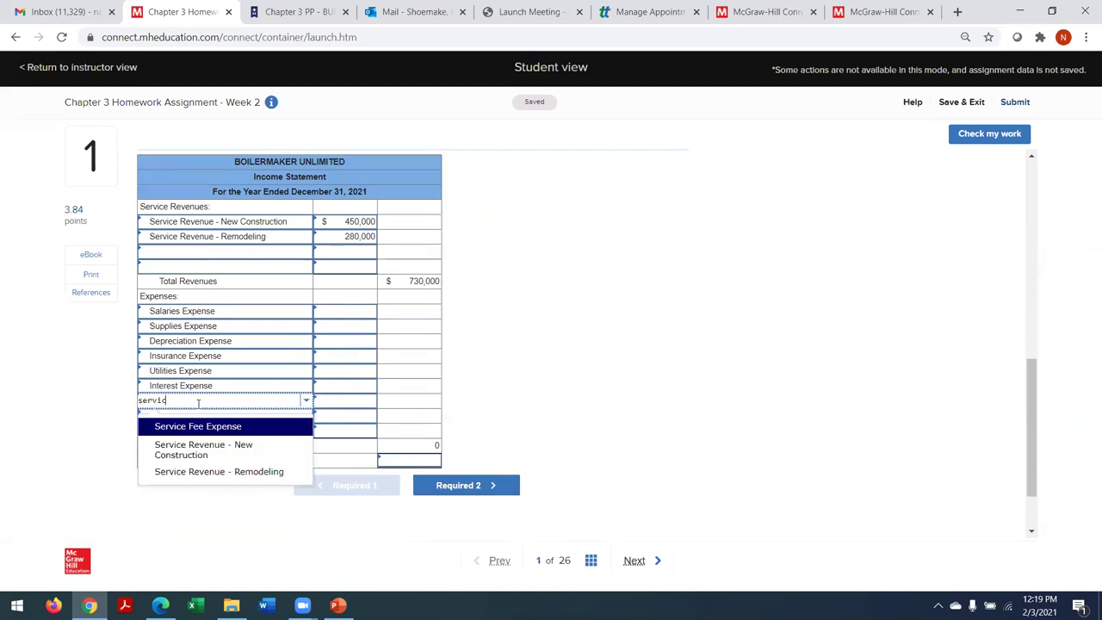
click(175, 427)
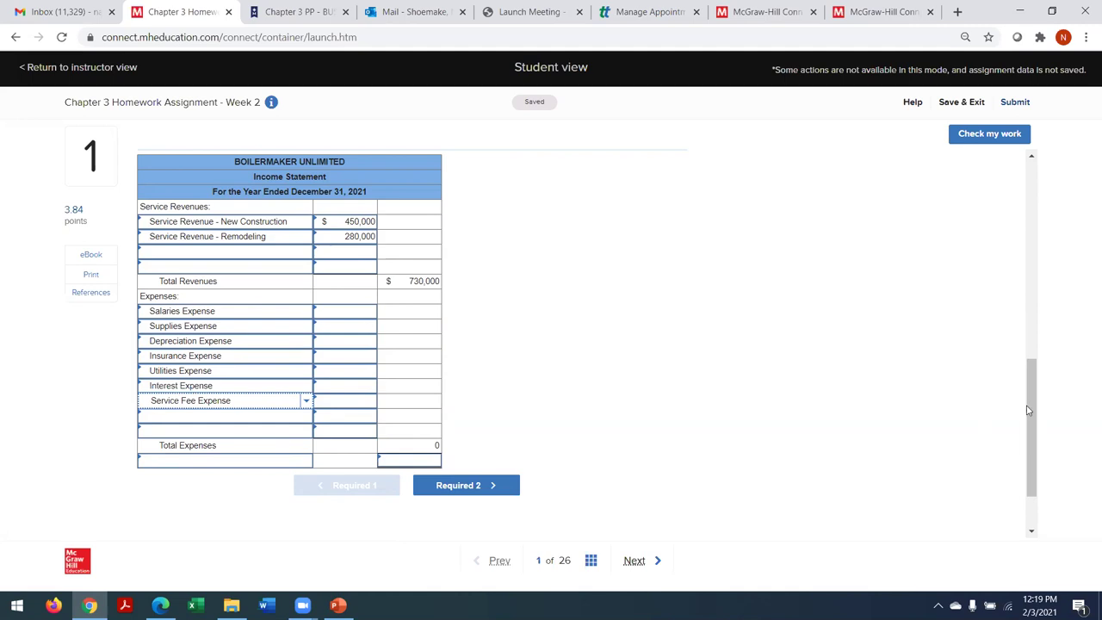
Step: Using the trial balance, enter 160,000 for Salaries Expense, 285,000 for Supplies Expense and 50,000 for Depreciation Expense
drag(1032, 410, 1015, 292)
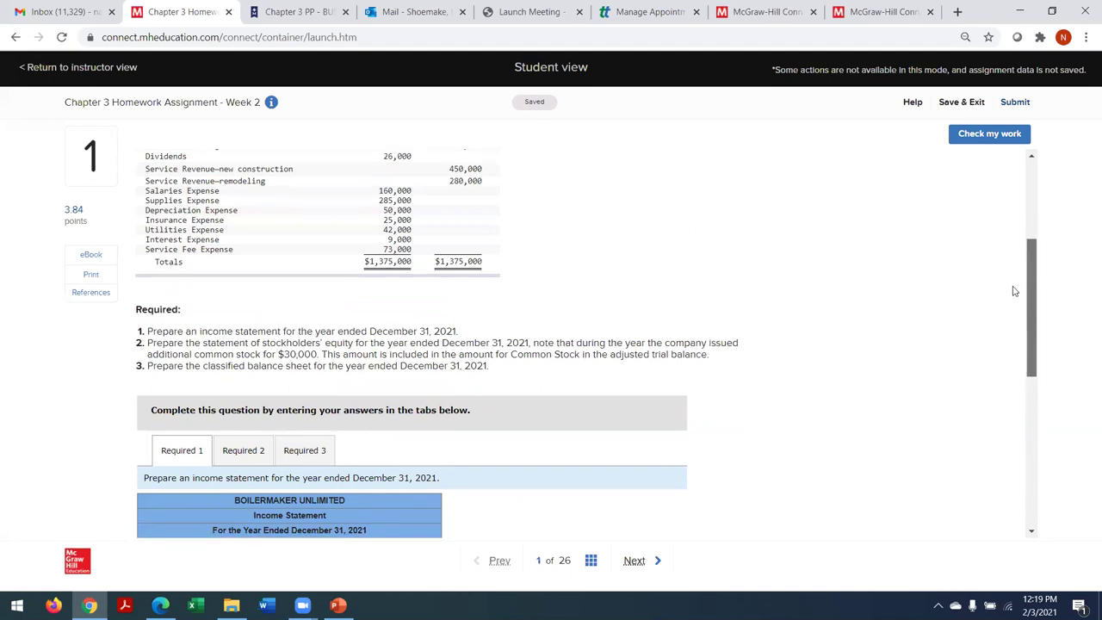
drag(1015, 291, 1015, 420)
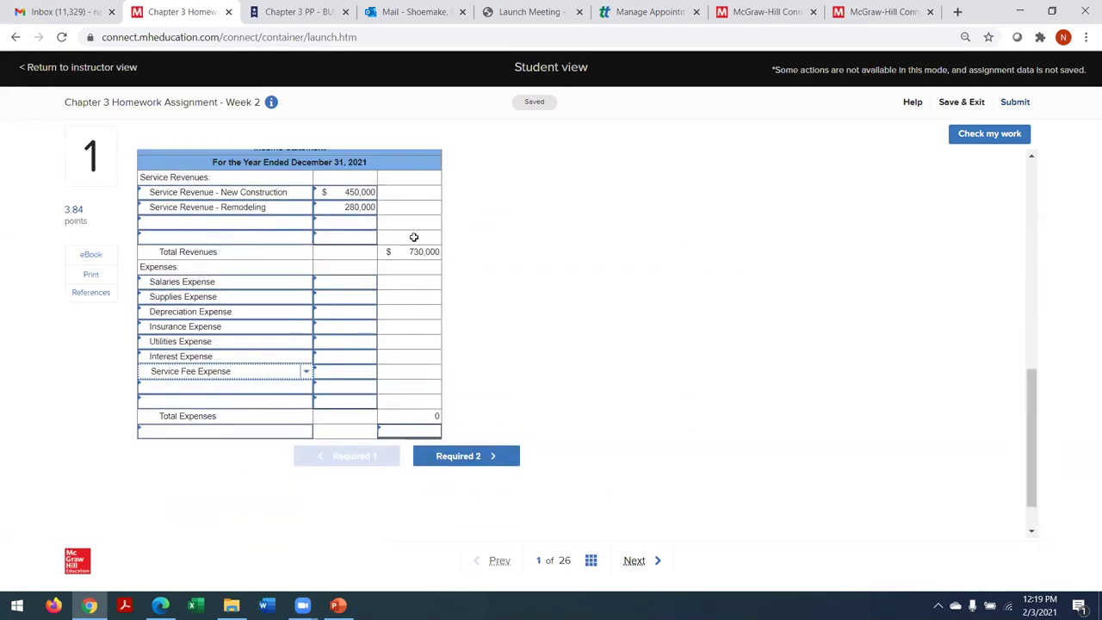
click(323, 283)
text(160000)
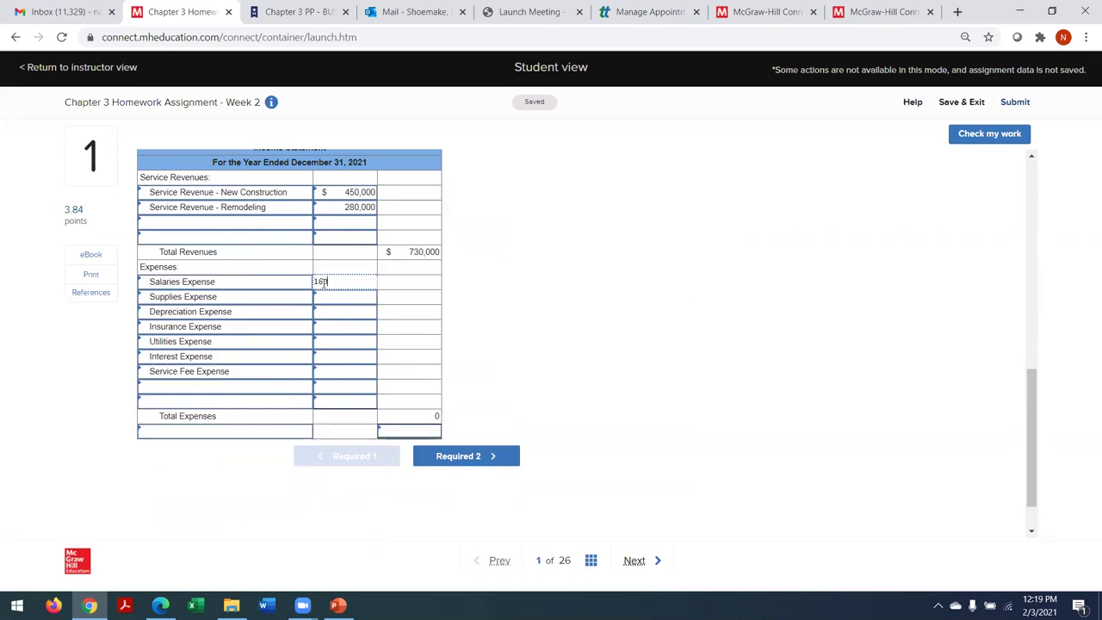
click(334, 296)
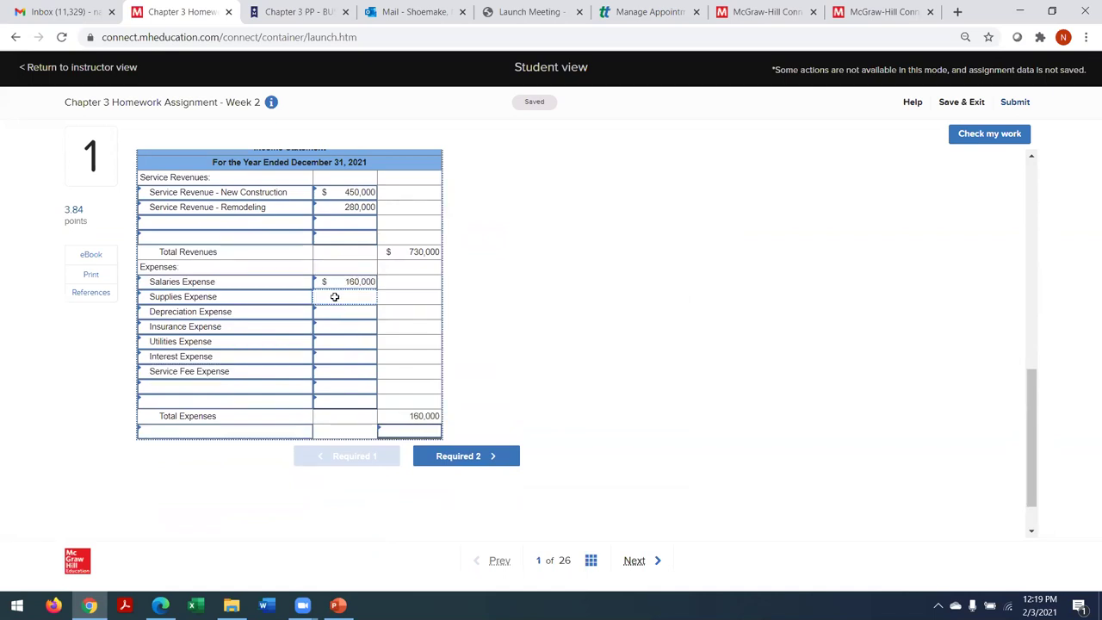
text(285,00)
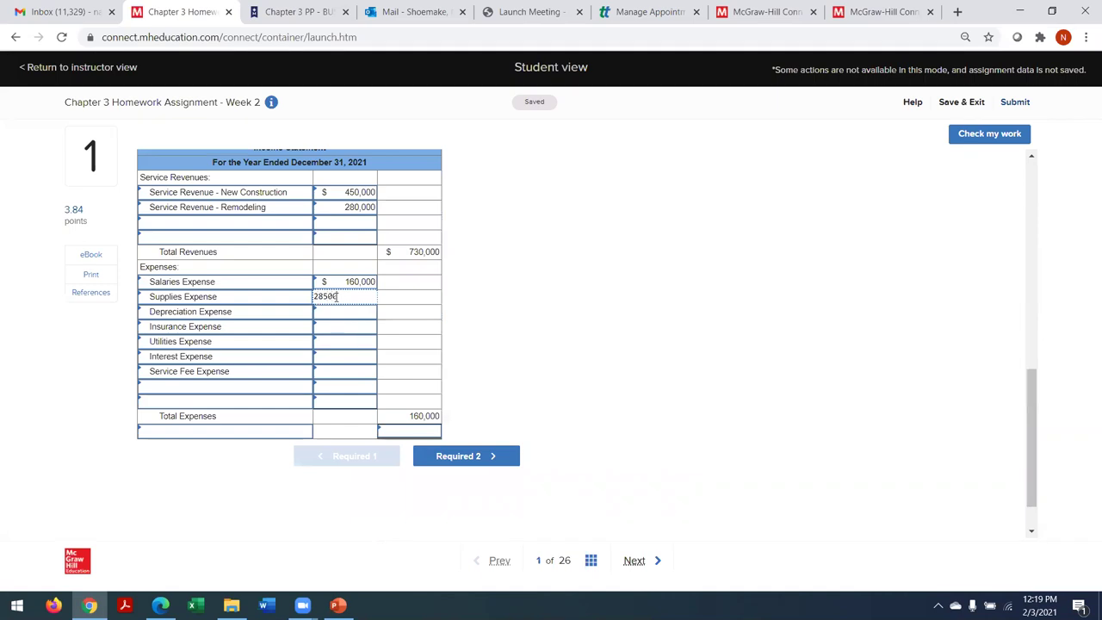
text(0)
click(340, 314)
text(50000)
key(Tab)
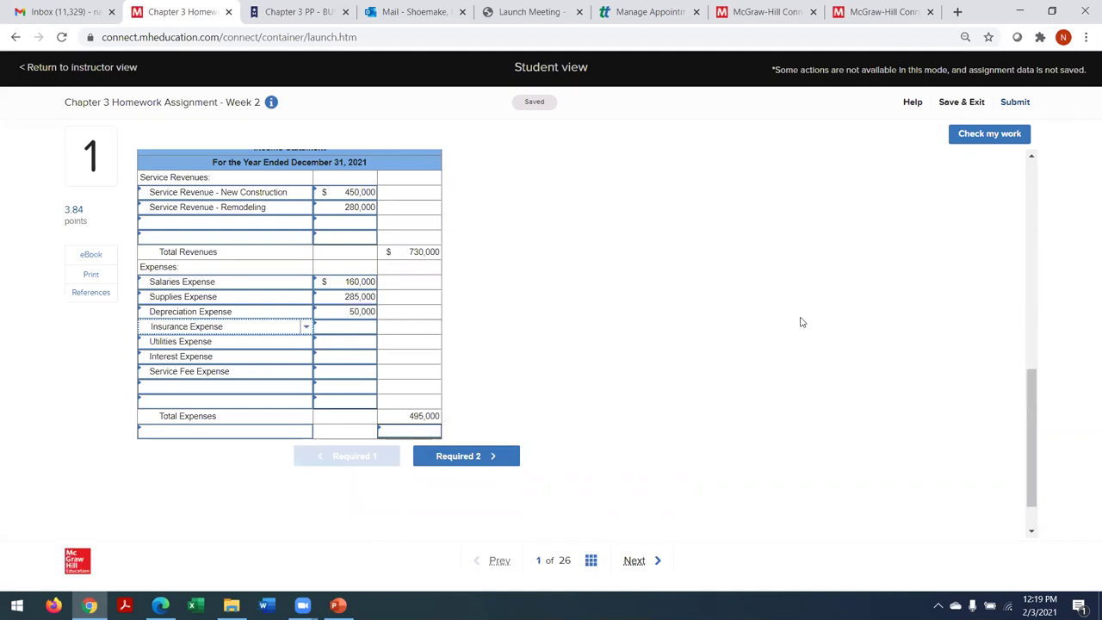
Step: Using the trial balance, enter 25,000 for Insurance Expense, 42,000 for Utilities Expense and 9,000 for Interest Expense
drag(1033, 410, 1040, 250)
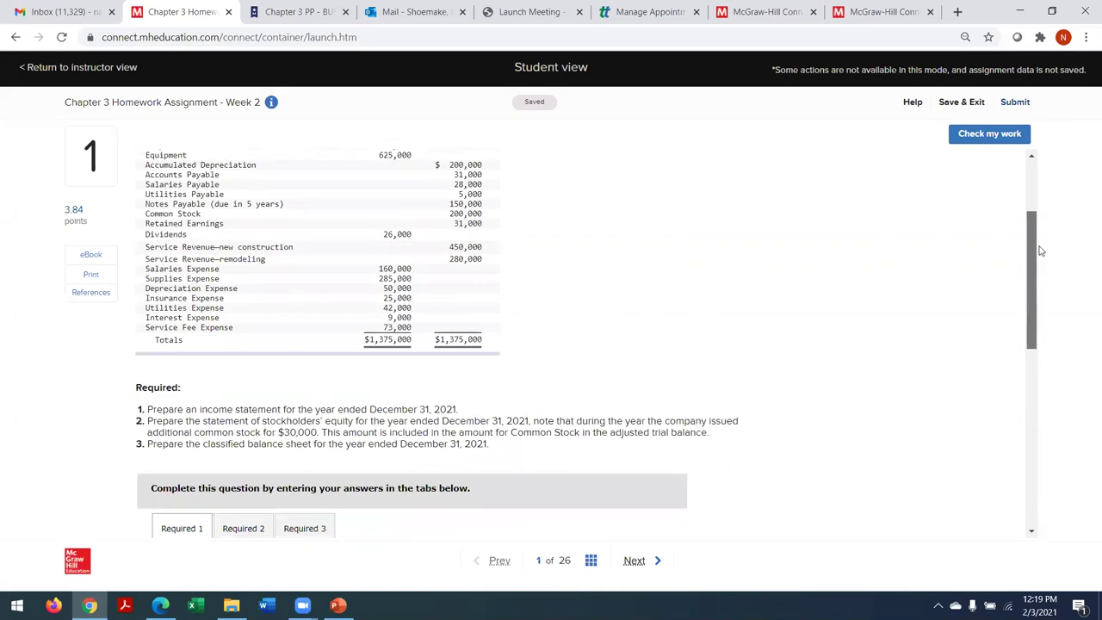
drag(1040, 251, 1060, 401)
click(326, 347)
text(25000)
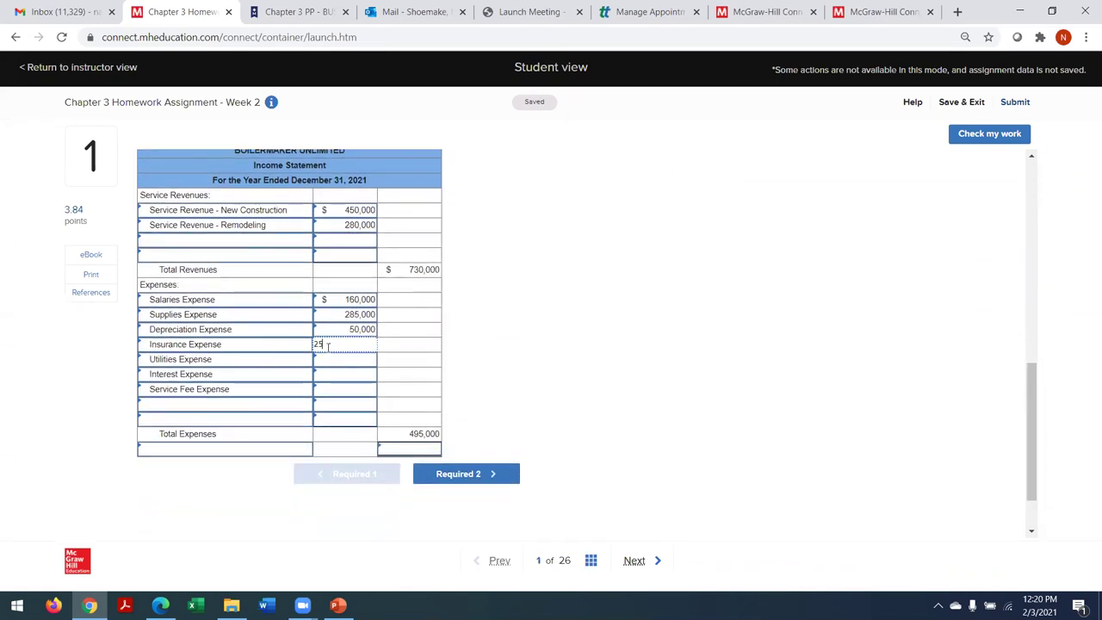
click(340, 365)
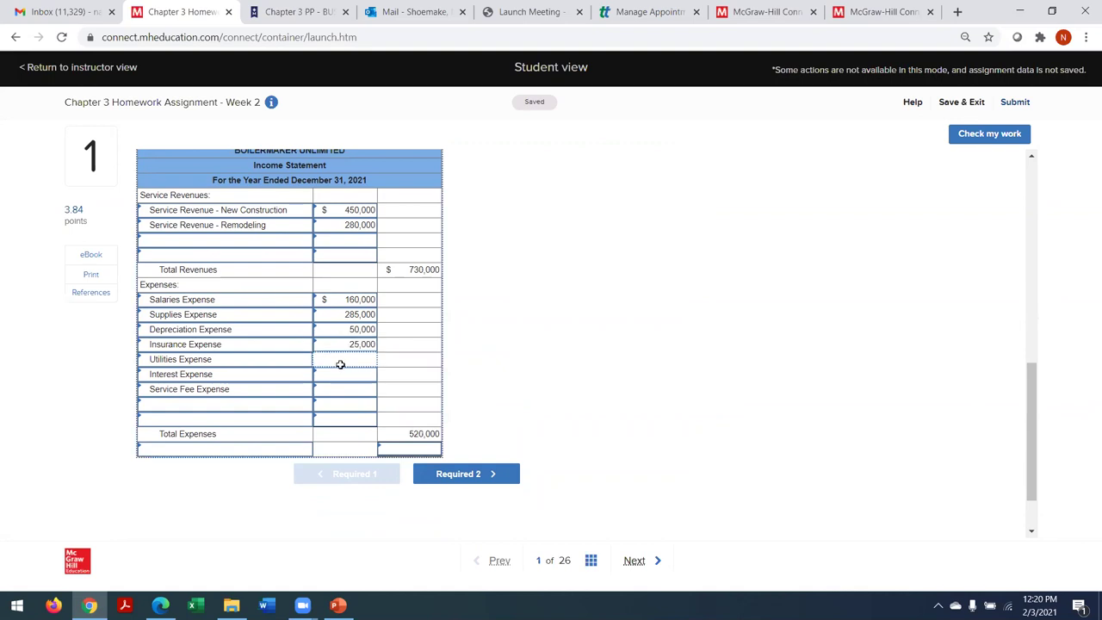
text(42000)
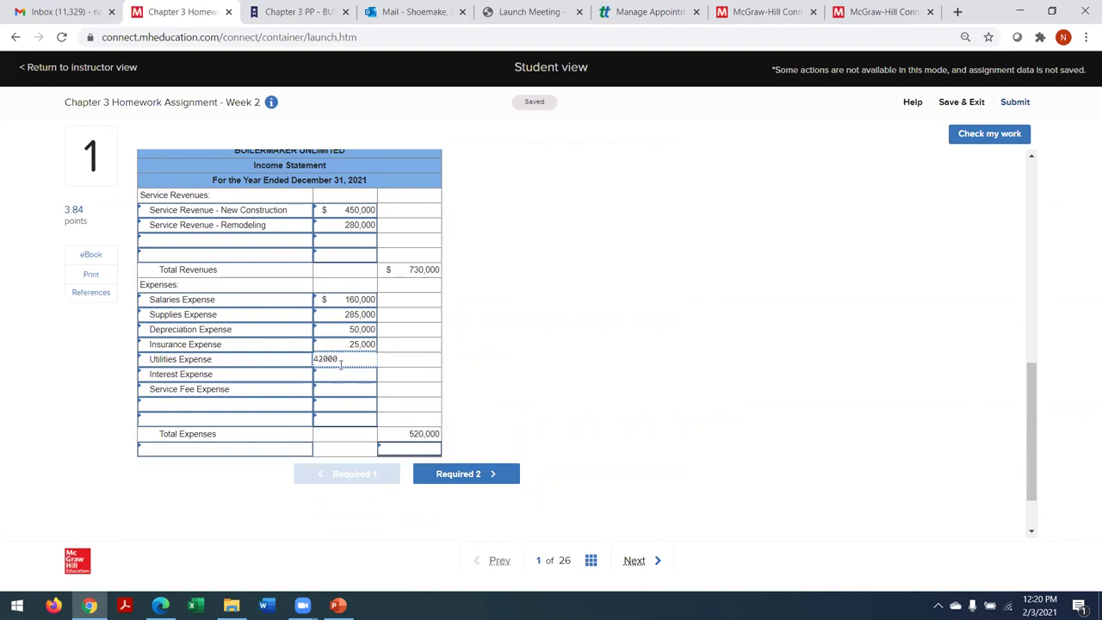
click(347, 380)
text(9000)
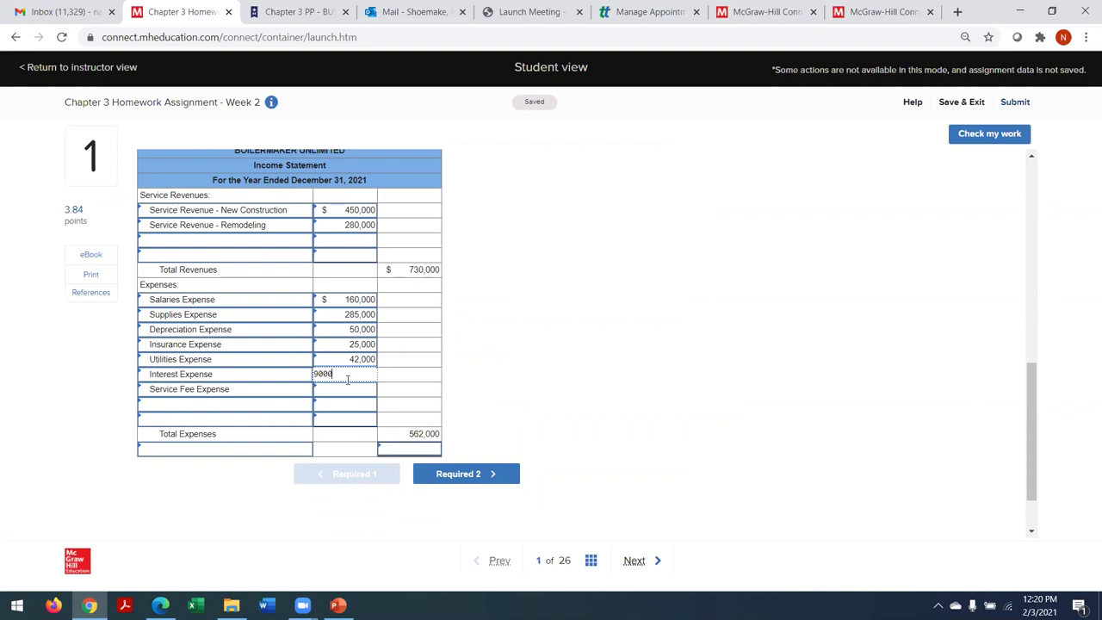
Step: Enter 73,000 as the Service Fee Expense amount
click(350, 391)
text(63999)
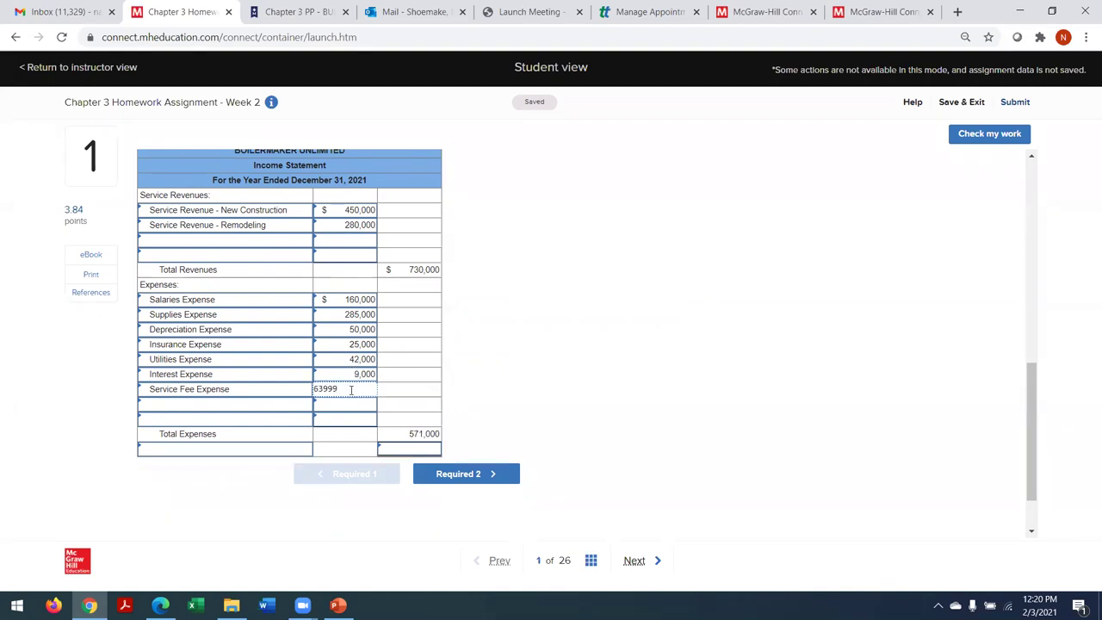
key(BackSpace)
key(BackSpace)
key(BackSpace)
text(73,000)
click(353, 409)
Step: Label the income statement's final line Net Income with an amount of 86,000, and check the completed work before returning to the question
click(236, 449)
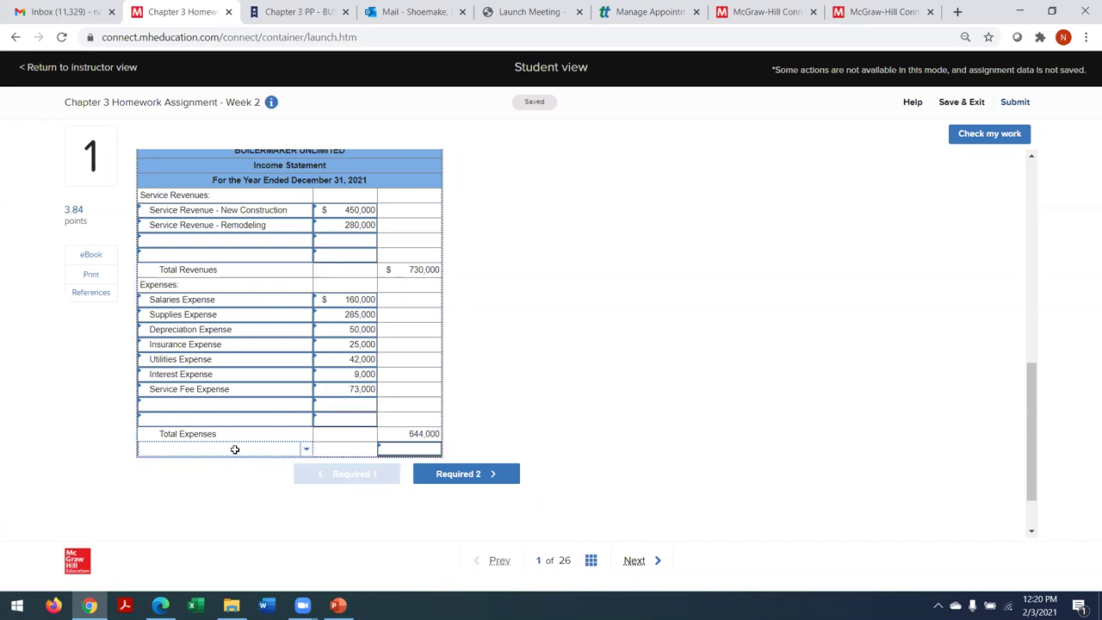
click(304, 451)
click(267, 493)
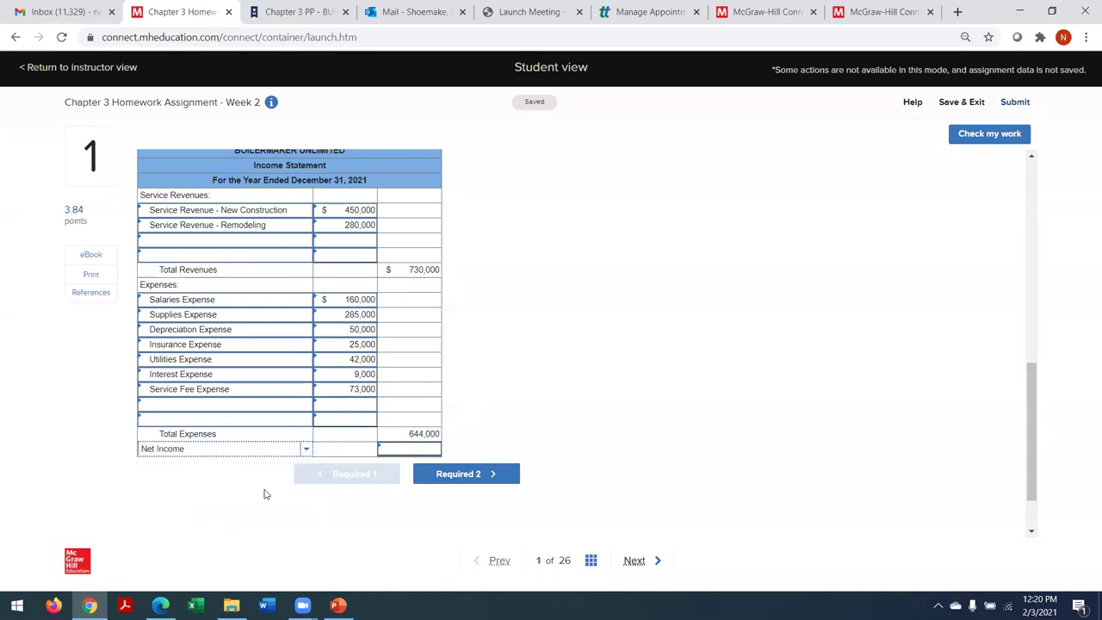
click(403, 450)
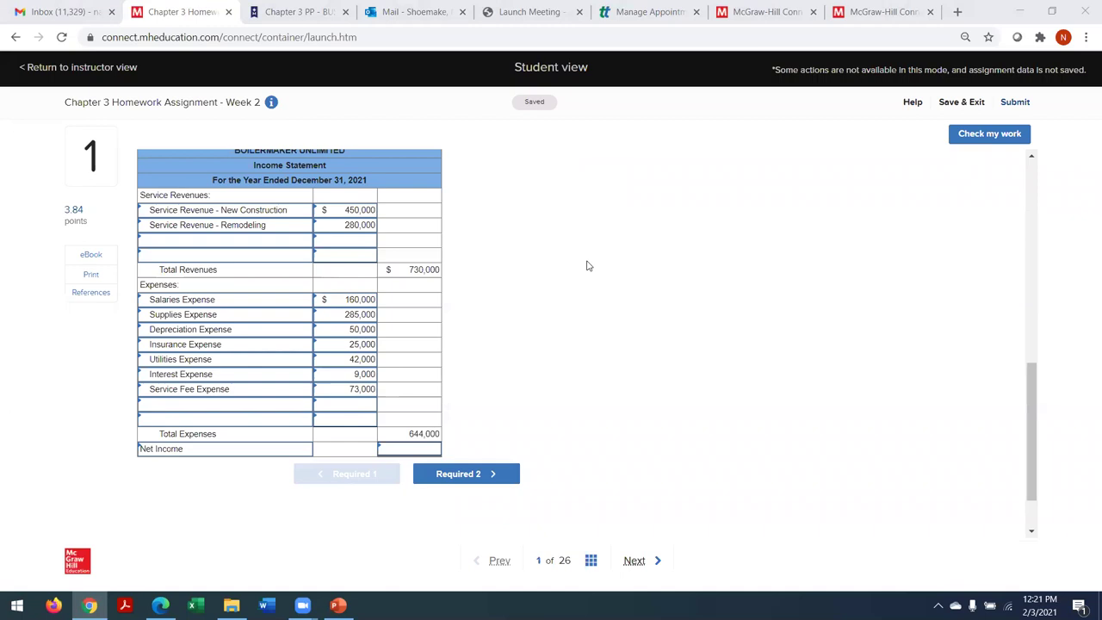
mouse_move(1037, 415)
mouse_down()
mouse_move(1029, 378)
mouse_move(1033, 417)
mouse_move(1039, 410)
mouse_up()
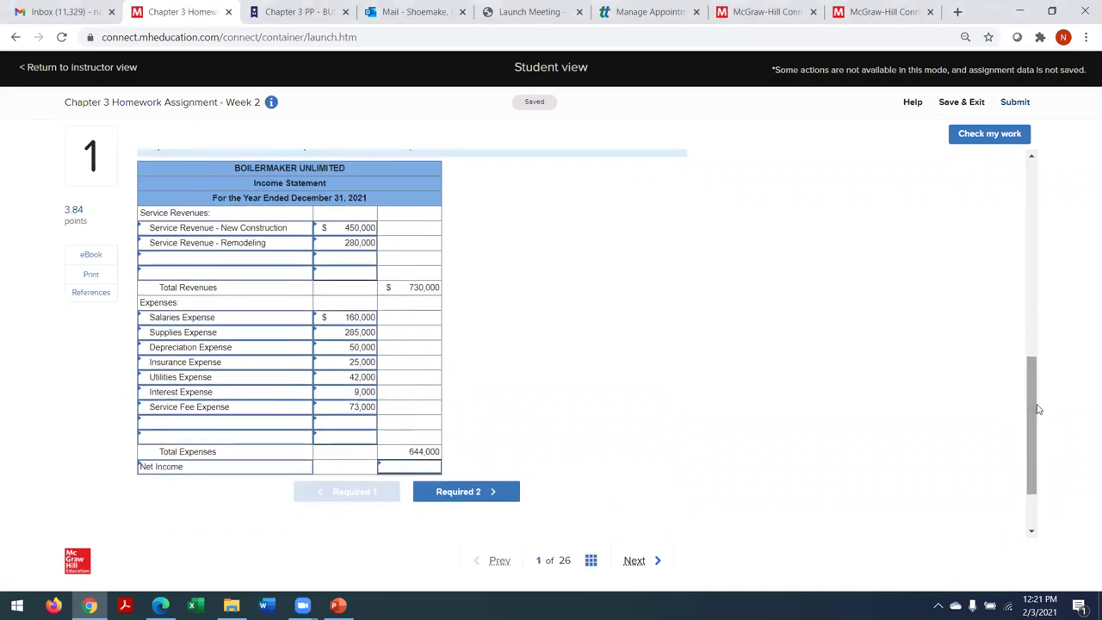
click(422, 466)
text(86000)
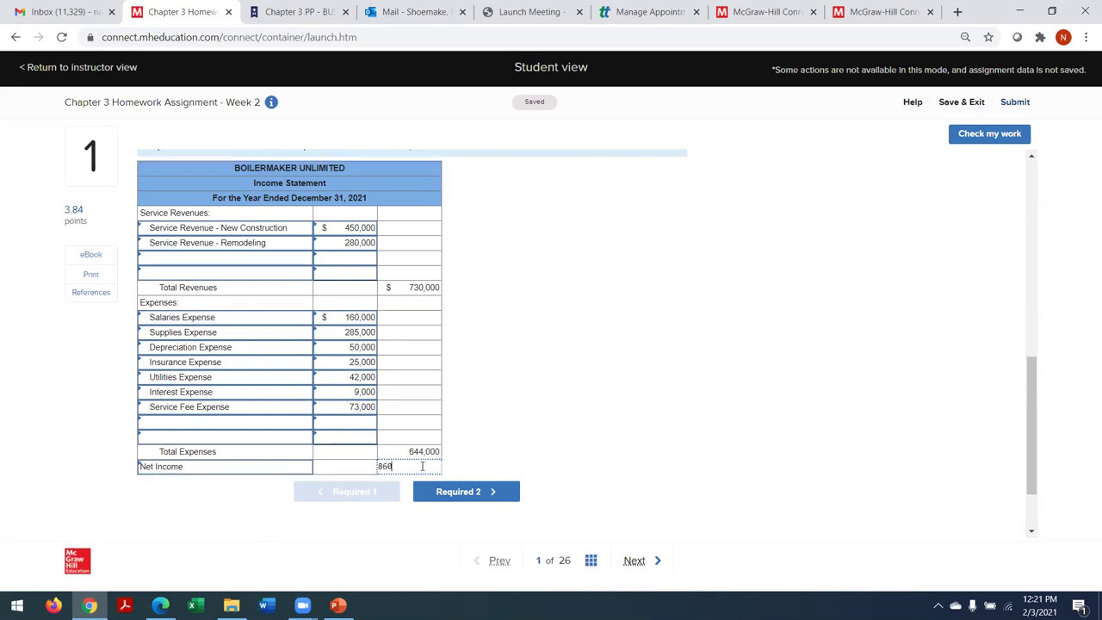
click(513, 466)
click(982, 138)
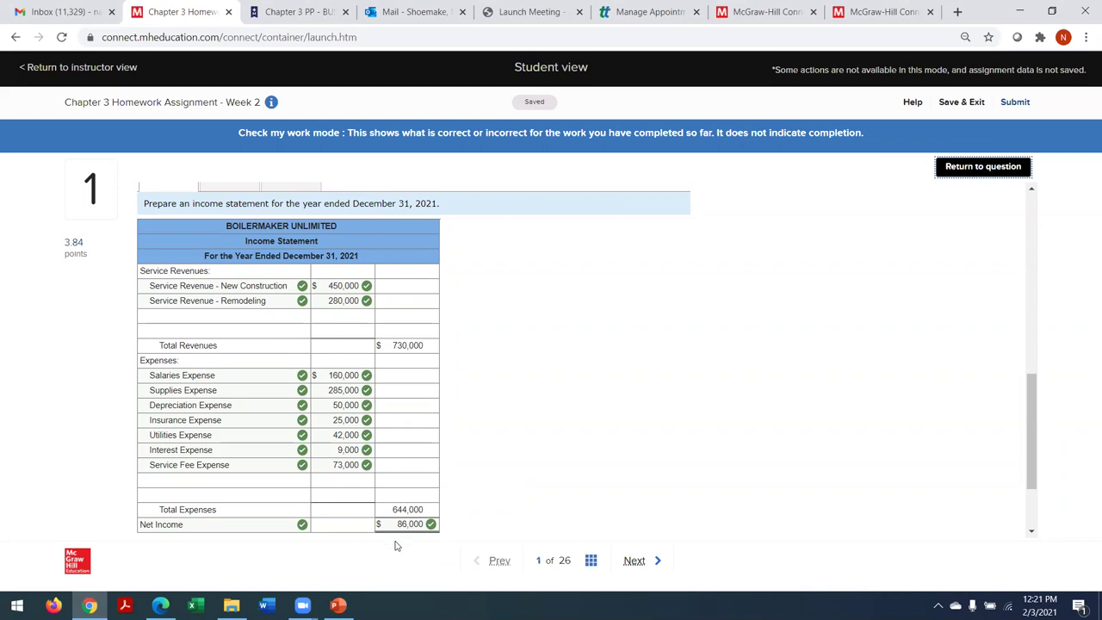
click(984, 169)
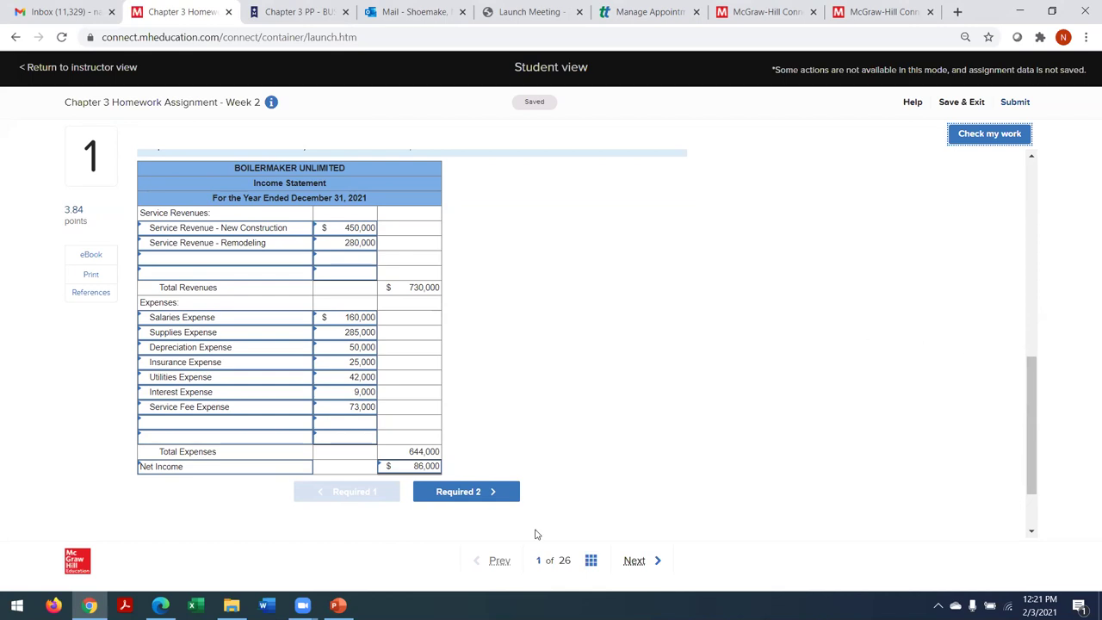
Step: In the Required 2 statement of stockholders' equity, enter 30,000 of Common Stock in the row below Balance at January 1
click(460, 492)
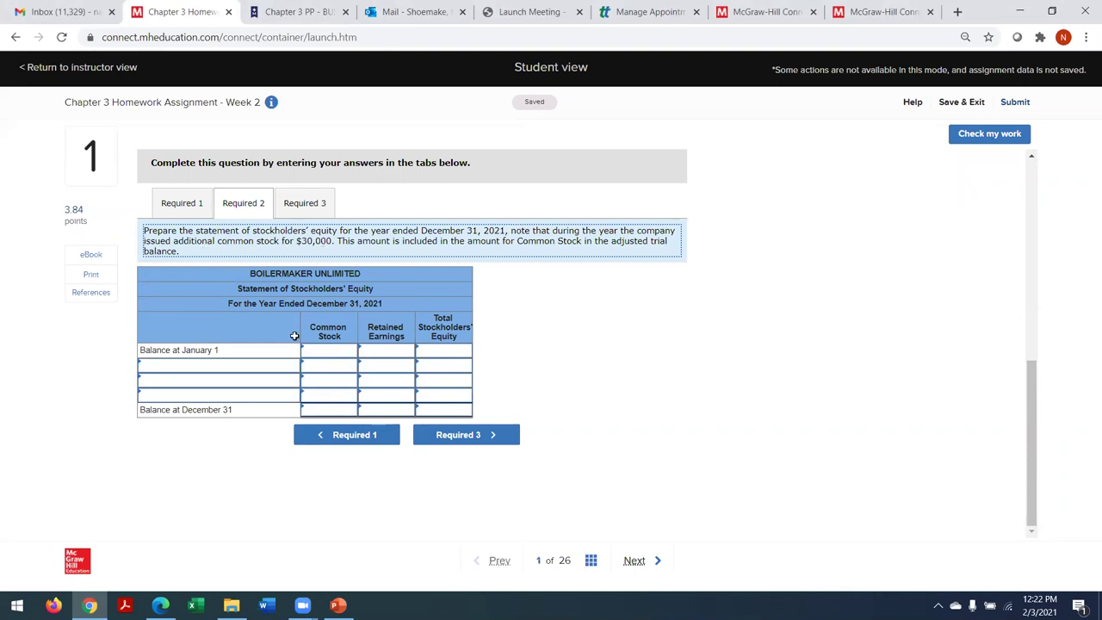
click(321, 366)
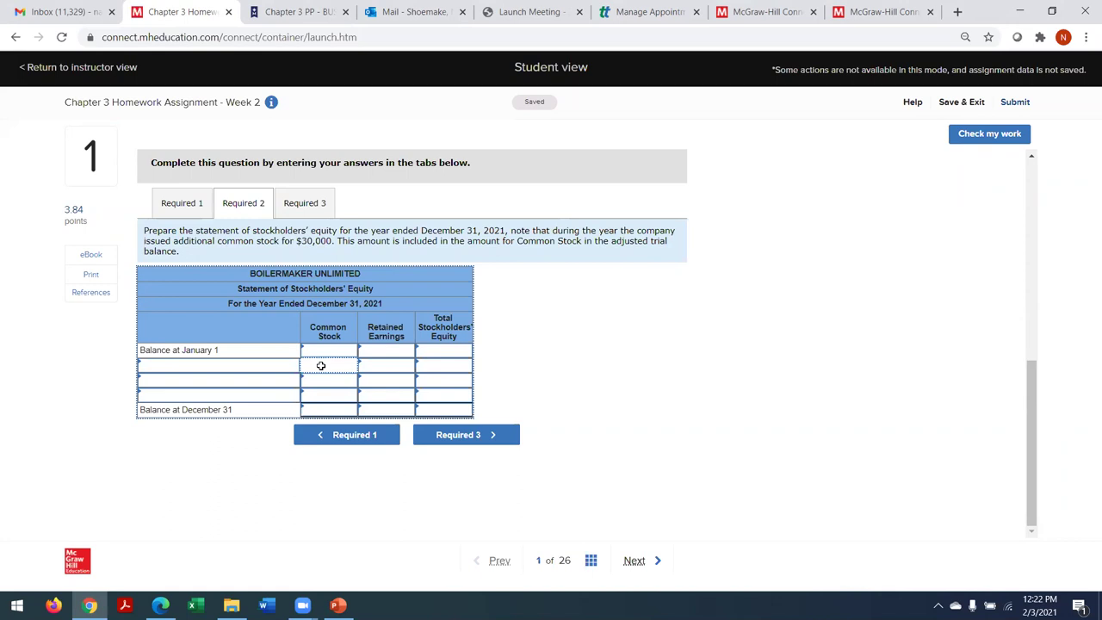
text(30000)
key(Tab)
click(326, 364)
text(30000)
Step: Label the row below Balance at January 1 as Issuance of Common Stock
click(293, 379)
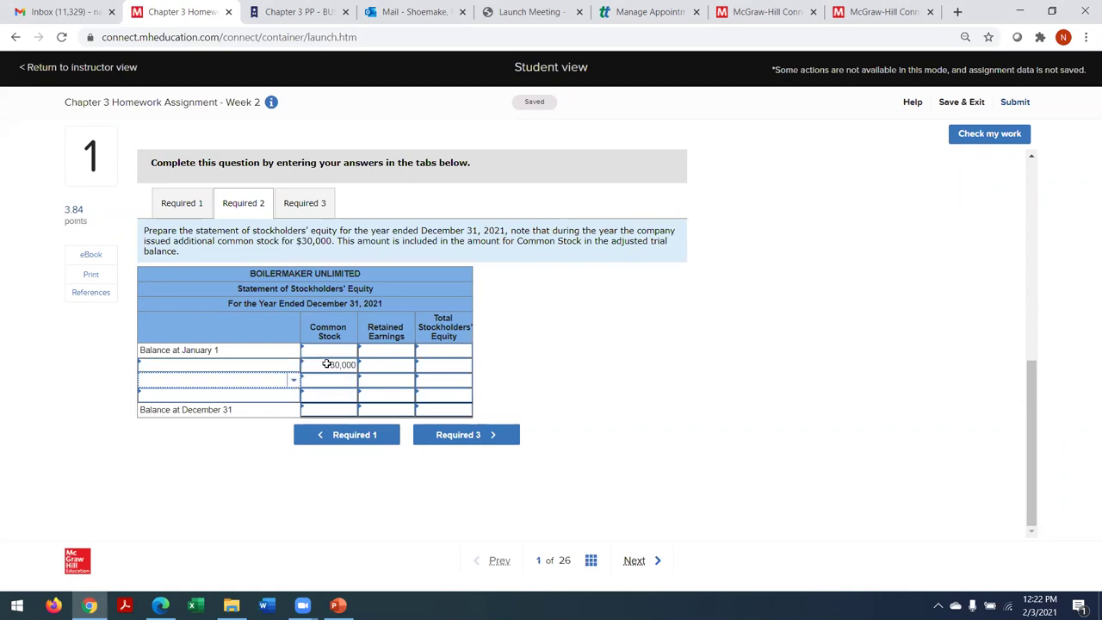
click(291, 364)
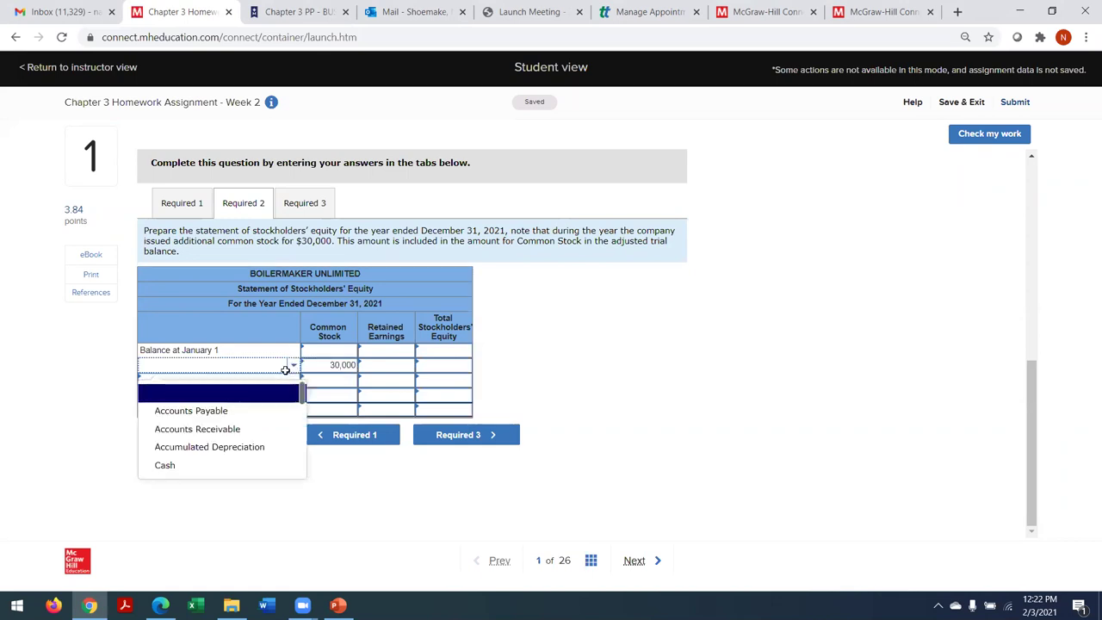
click(258, 363)
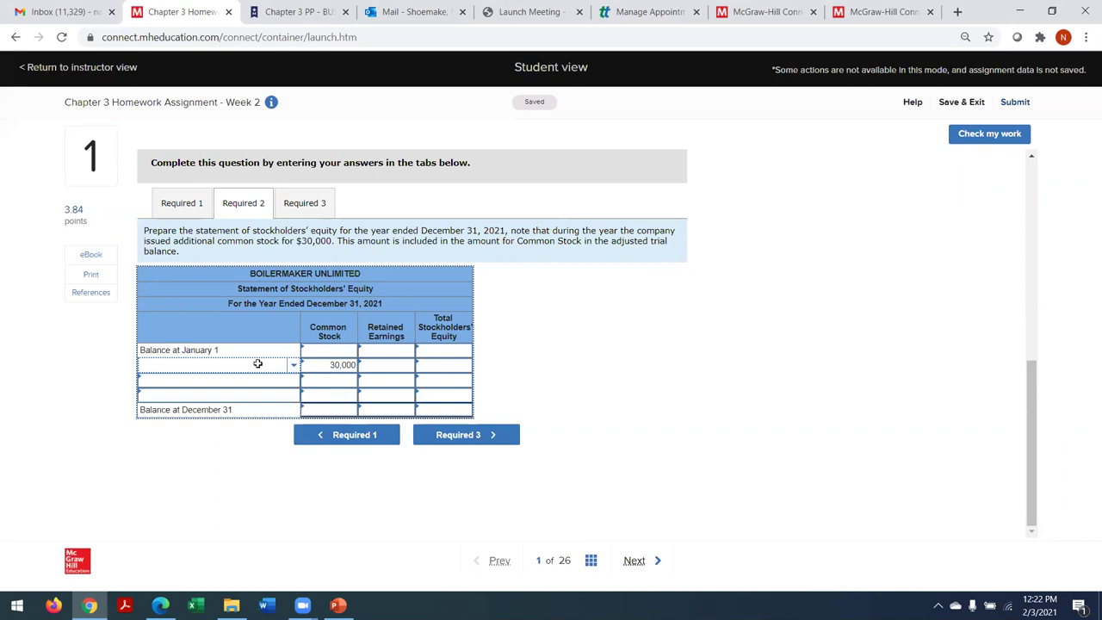
text(Add)
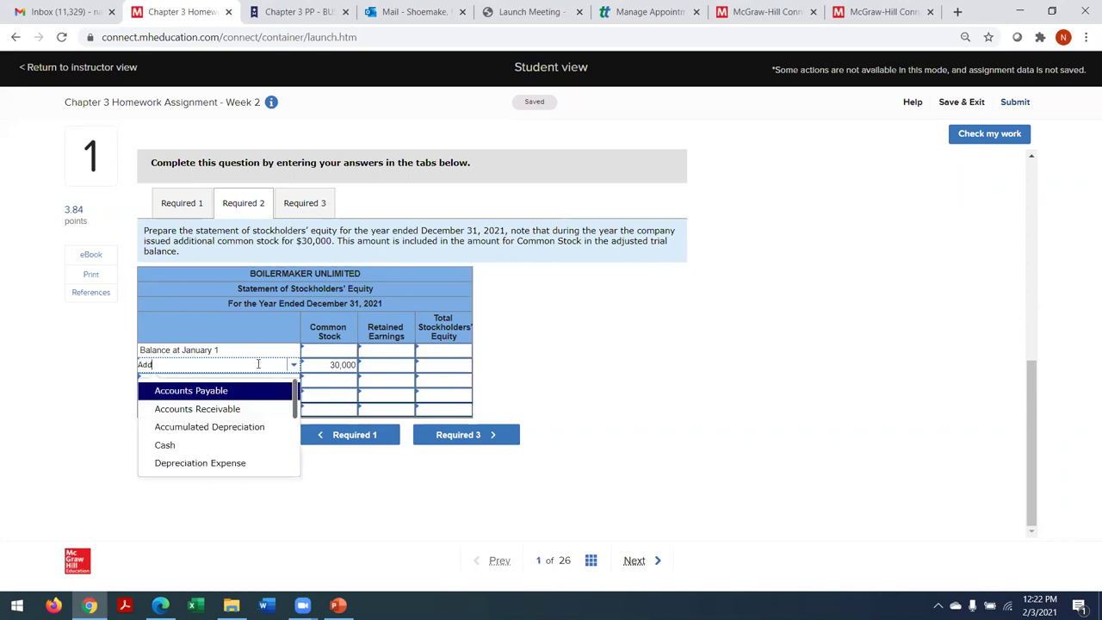
text( Commo)
key(BackSpace)
key(BackSpace)
key(BackSpace)
key(BackSpace)
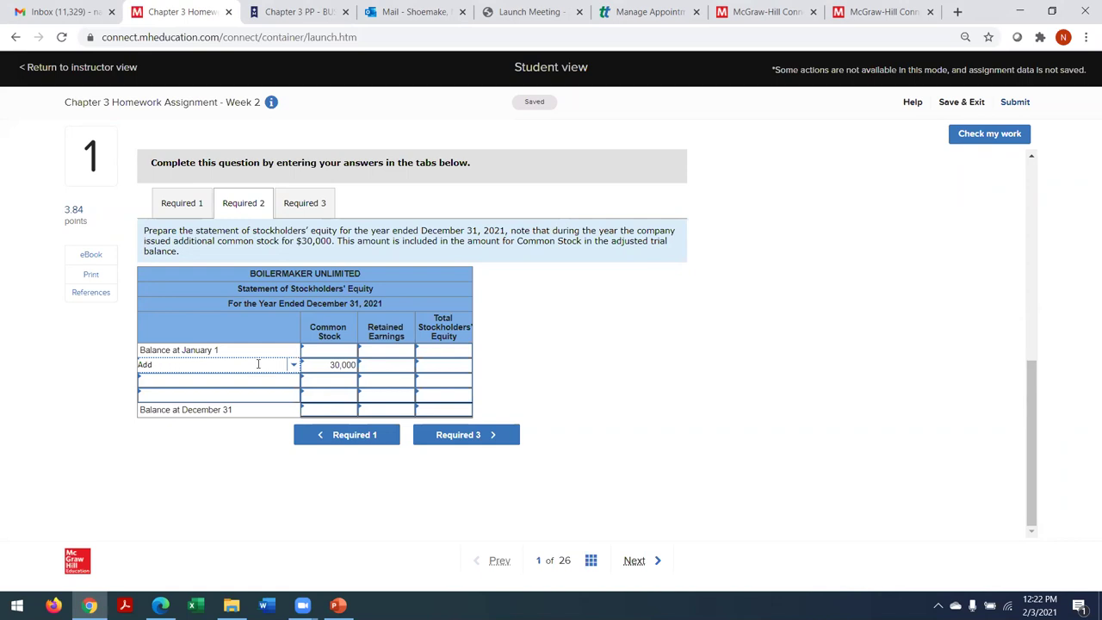
key(BackSpace)
key(BackSpace)
key(BackSpace)
text(Issue)
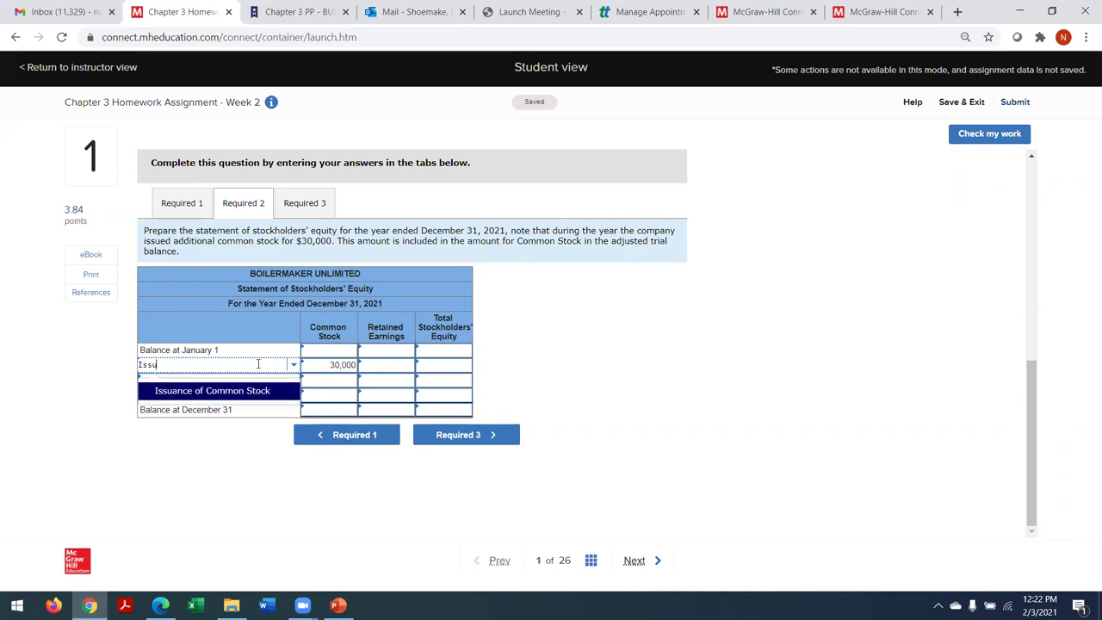
click(260, 392)
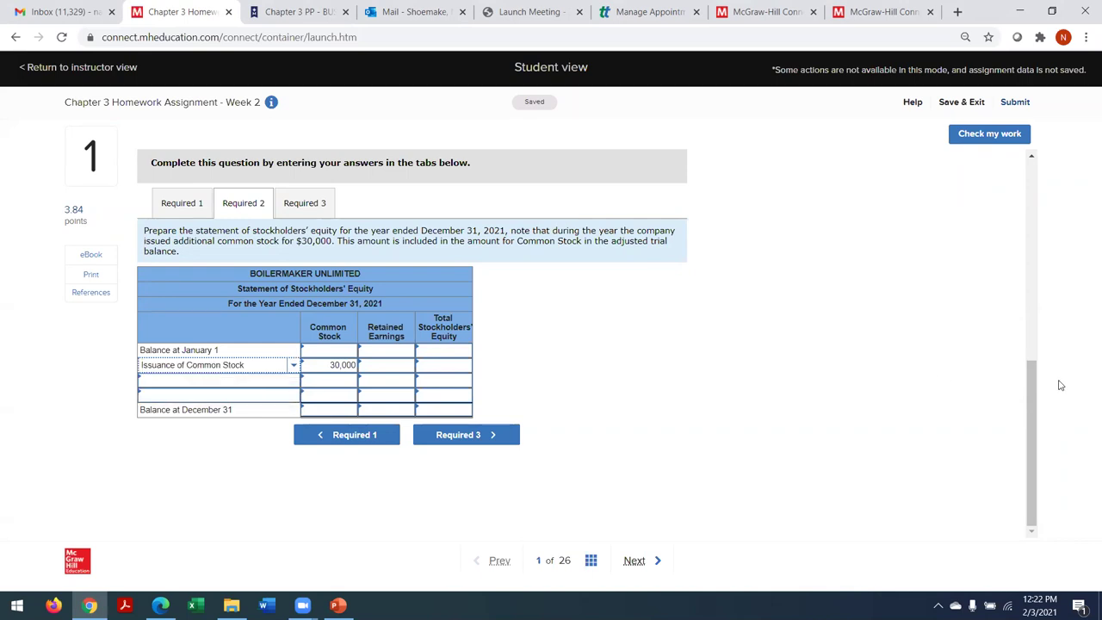
Step: Using the trial balance's Common Stock figure, enter 170,000 of Common Stock for Balance at January 1
drag(1038, 392, 1026, 239)
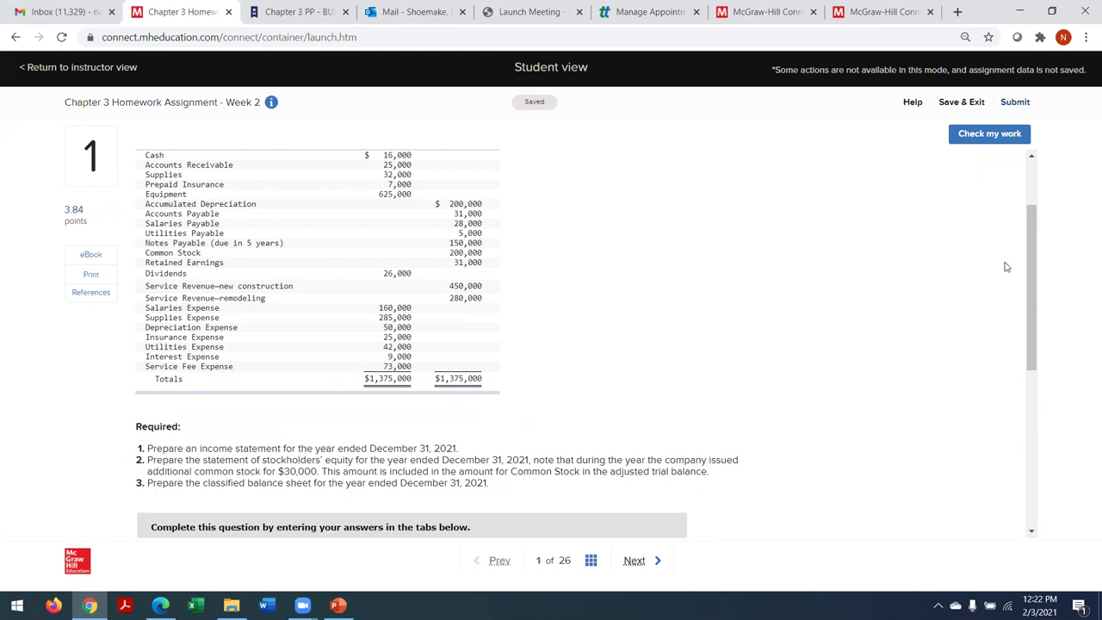
drag(1031, 285, 1032, 440)
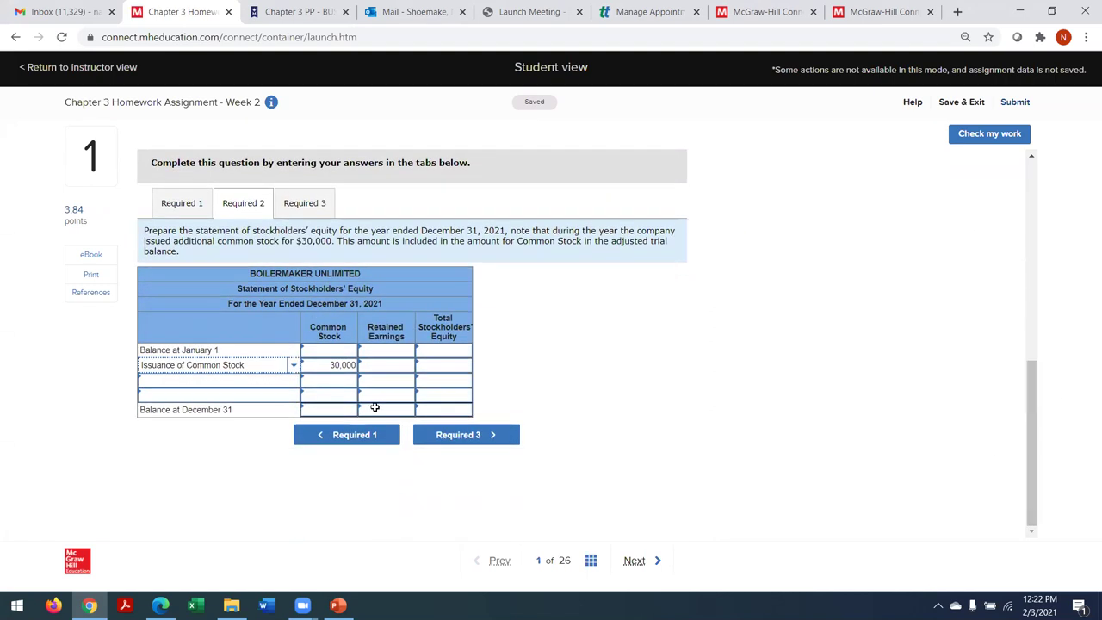
click(325, 348)
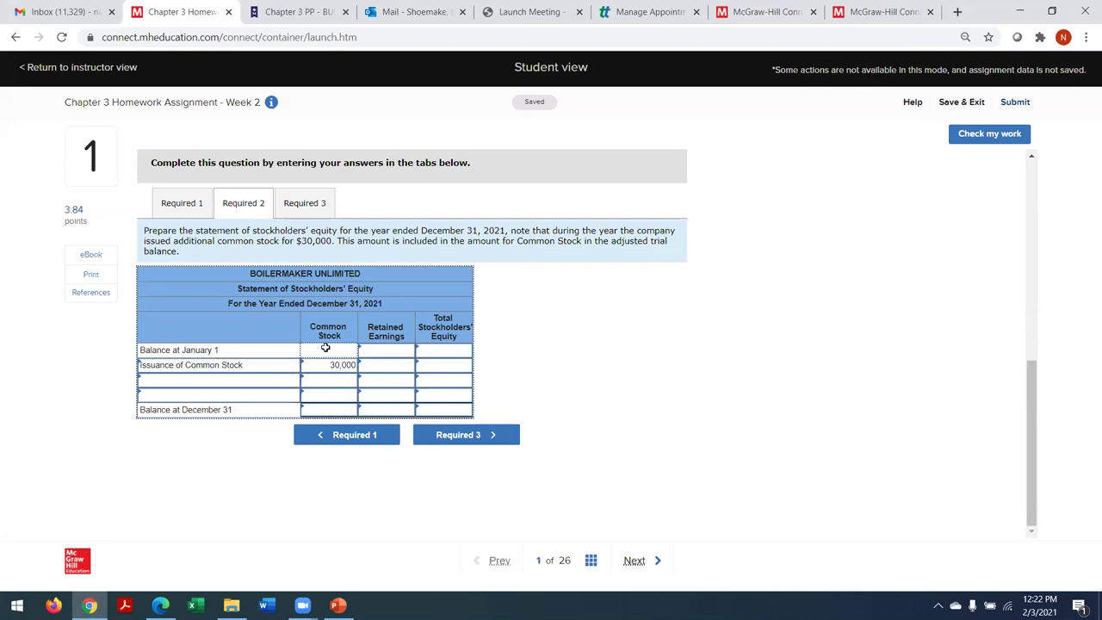
text(17)
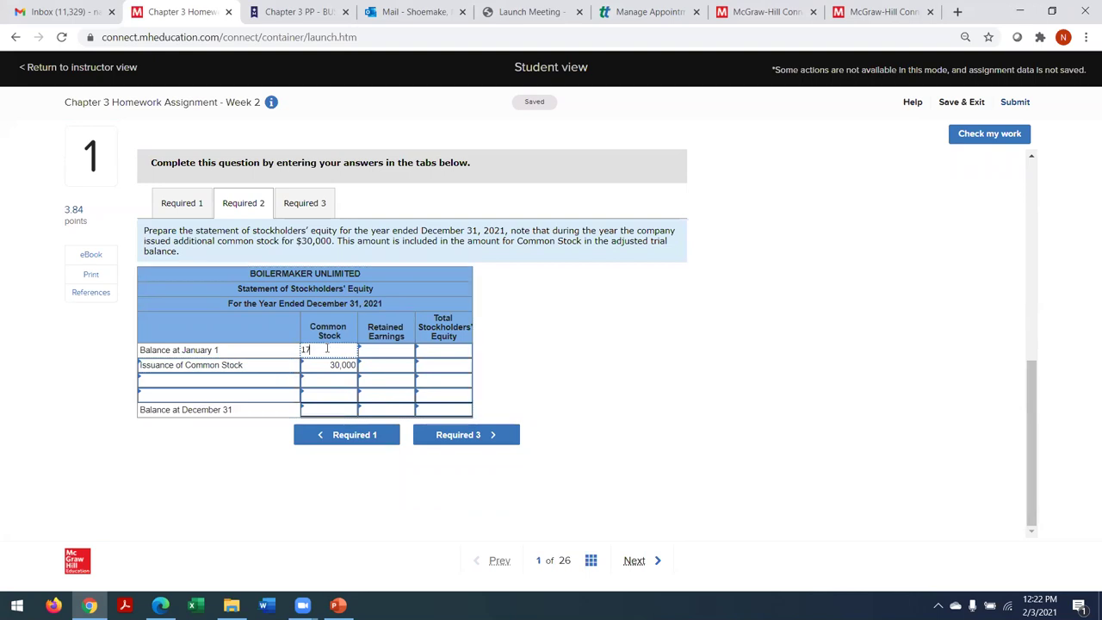
text(0,000000)
key(Tab)
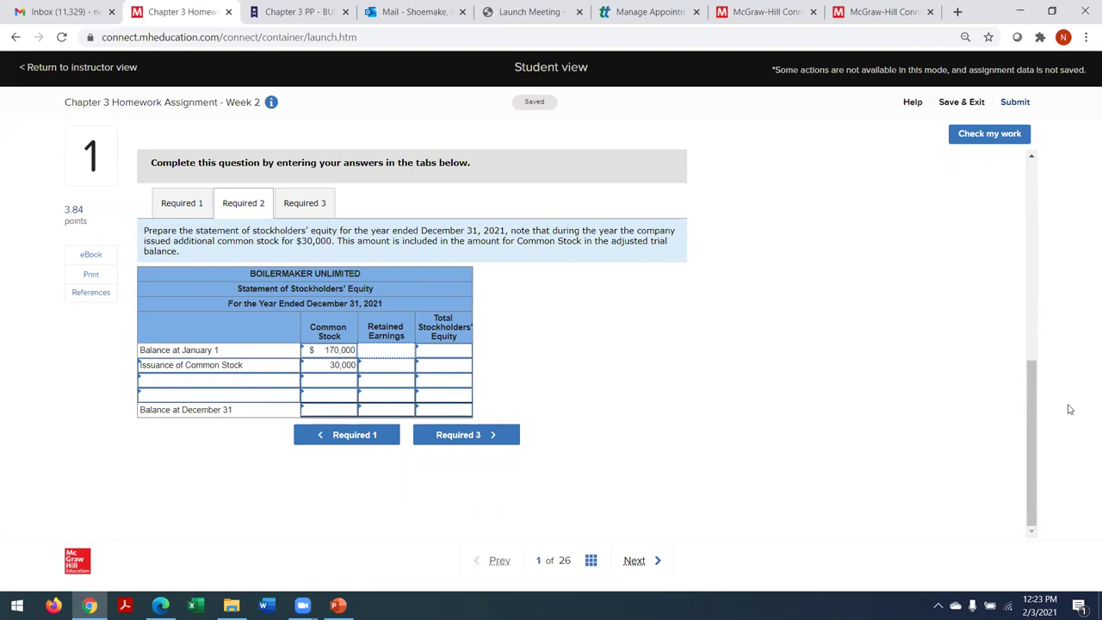
Step: Using the trial balance, enter 31,000 of Retained Earnings for Balance at January 1
drag(1037, 421, 1023, 254)
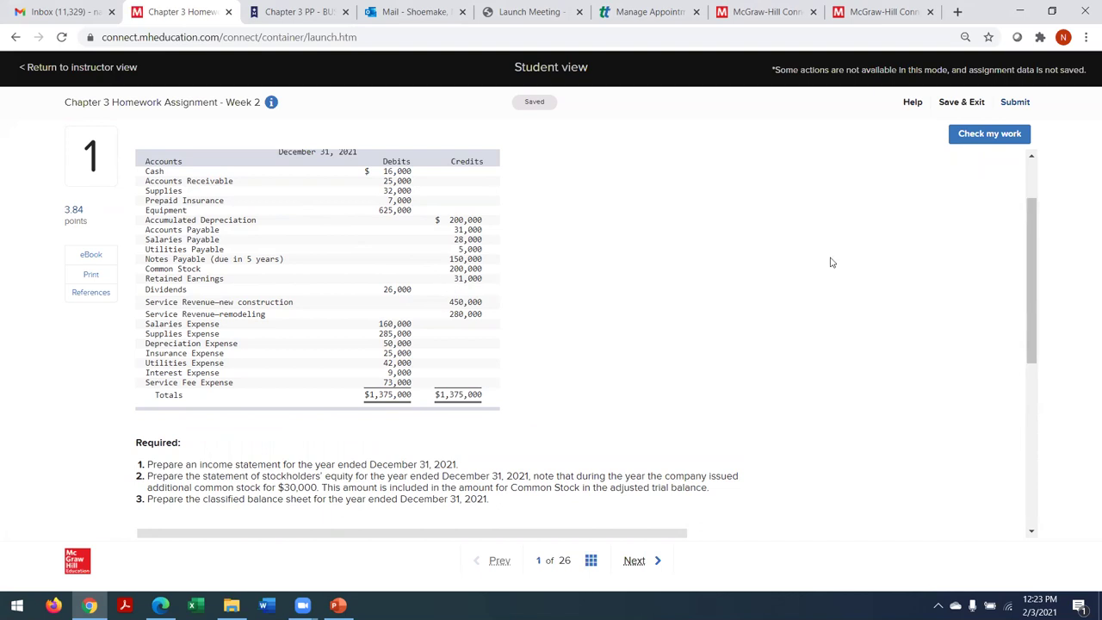
scroll(1032, 299, down, 4)
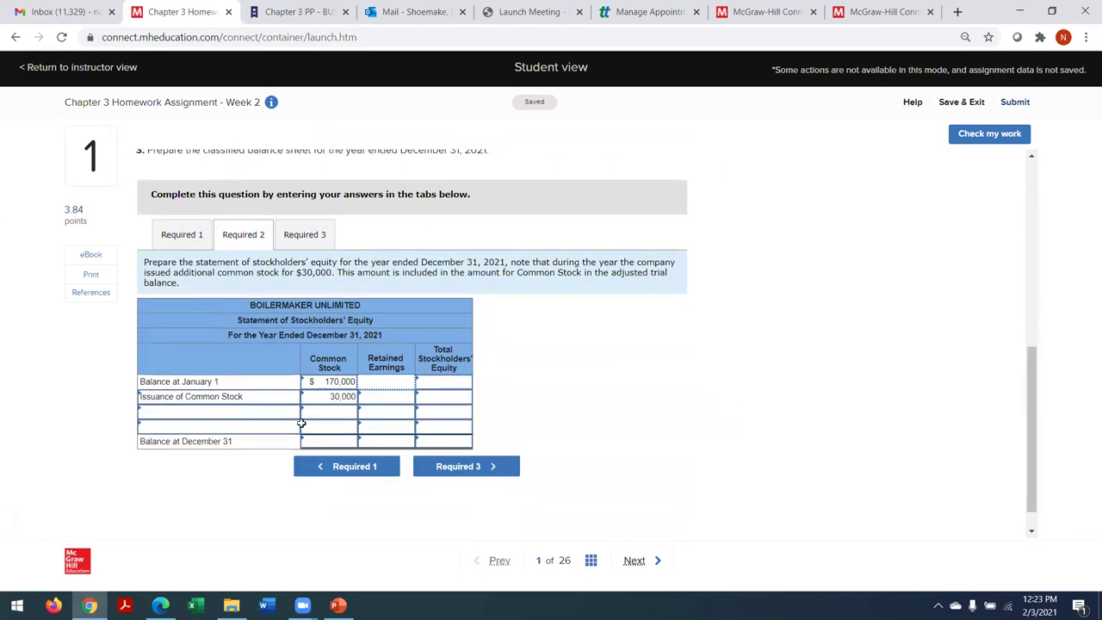
click(392, 387)
text(31000)
key(Tab)
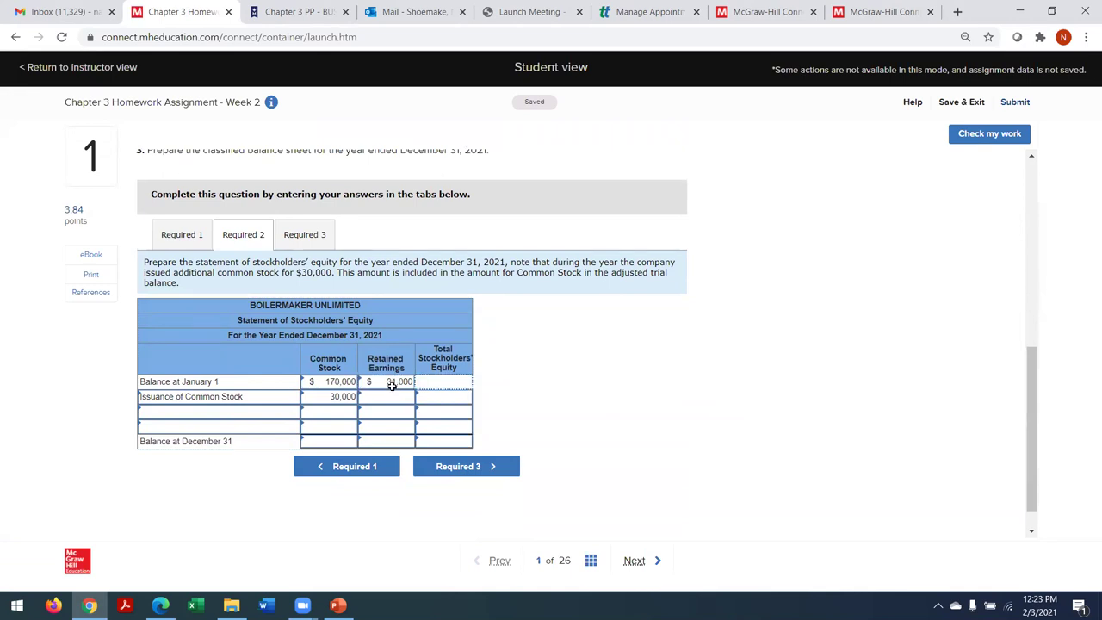
Step: Enter Total Stockholders' Equity of 201,000 for Balance at January 1 and 30,000 for Issuance of Common Stock
click(439, 381)
click(441, 380)
text(201,000)
key(Tab)
click(453, 400)
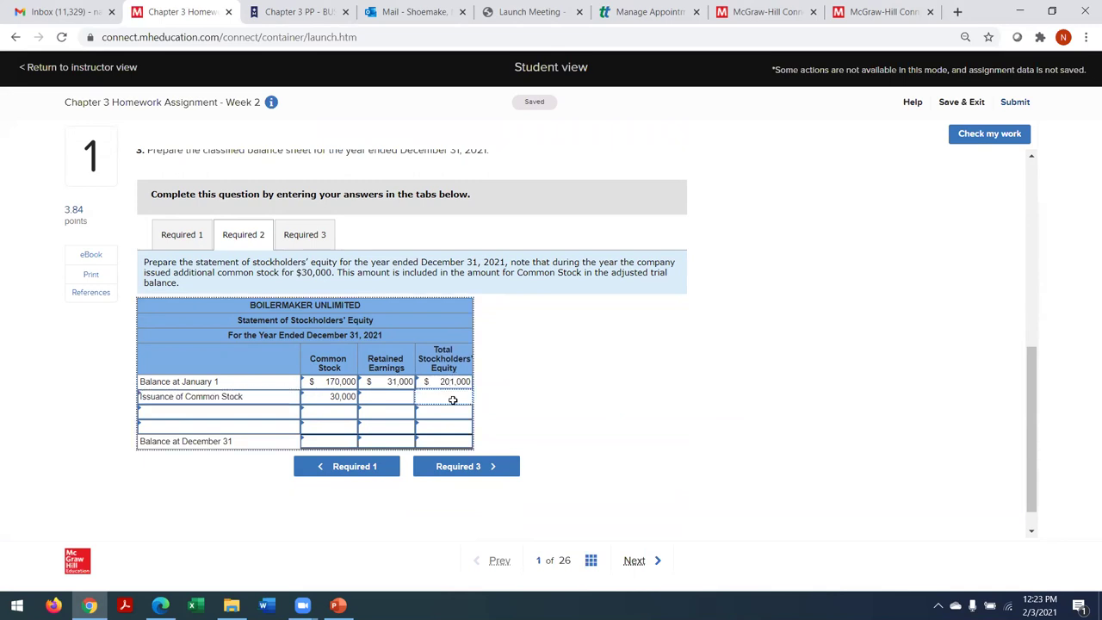
text(30000)
key(Tab)
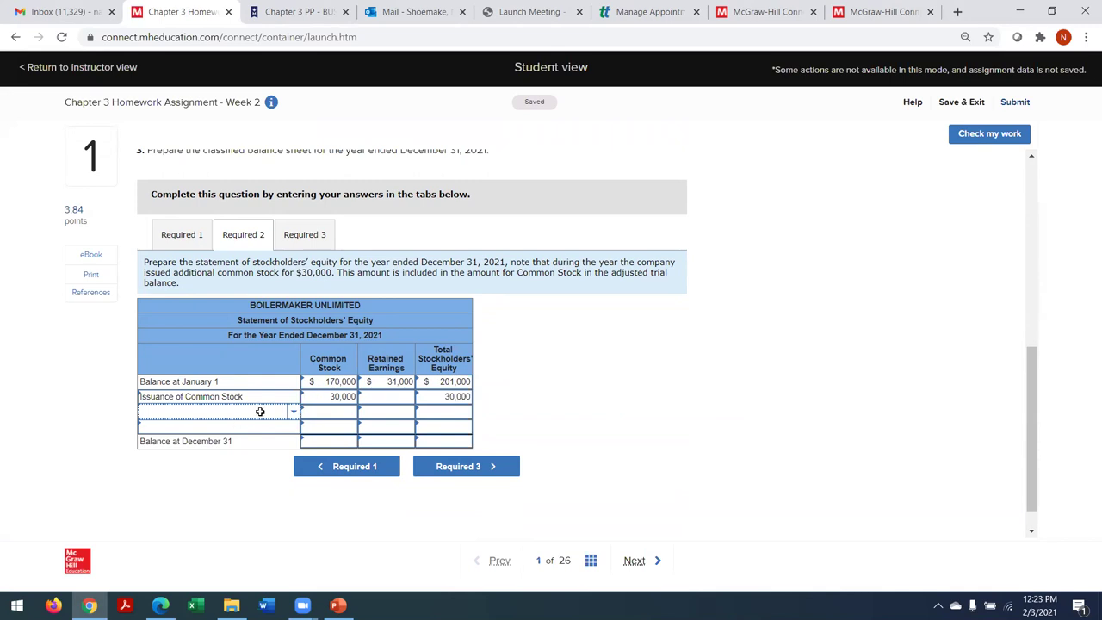
Step: Label the row below Issuance of Common Stock as Add: Net Income and enter 86,000 in Retained Earnings
click(266, 414)
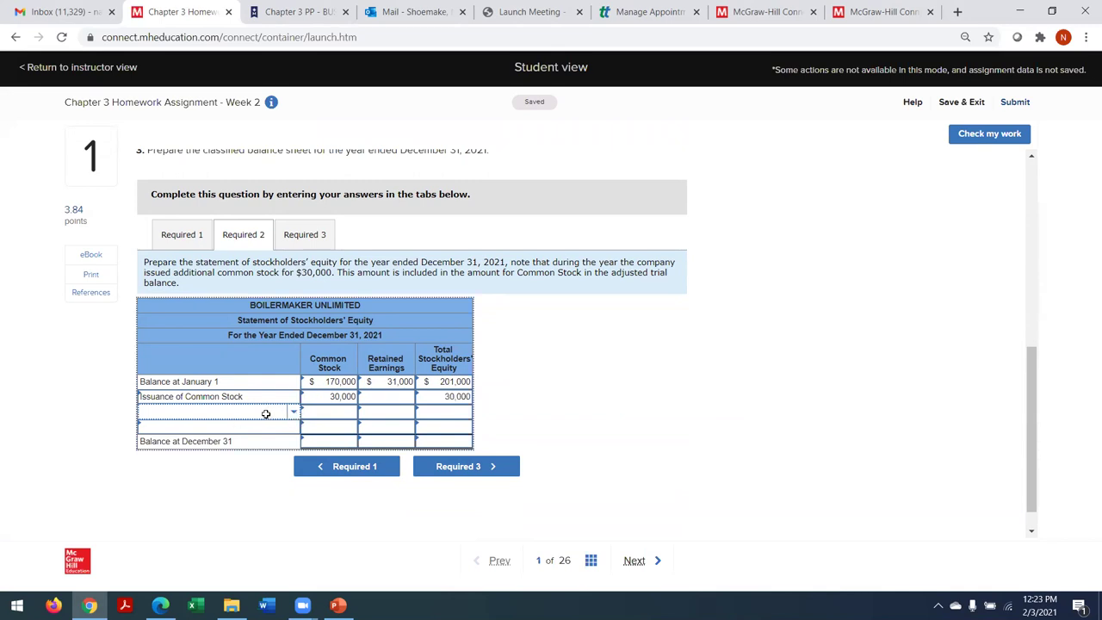
click(266, 415)
text(Ne)
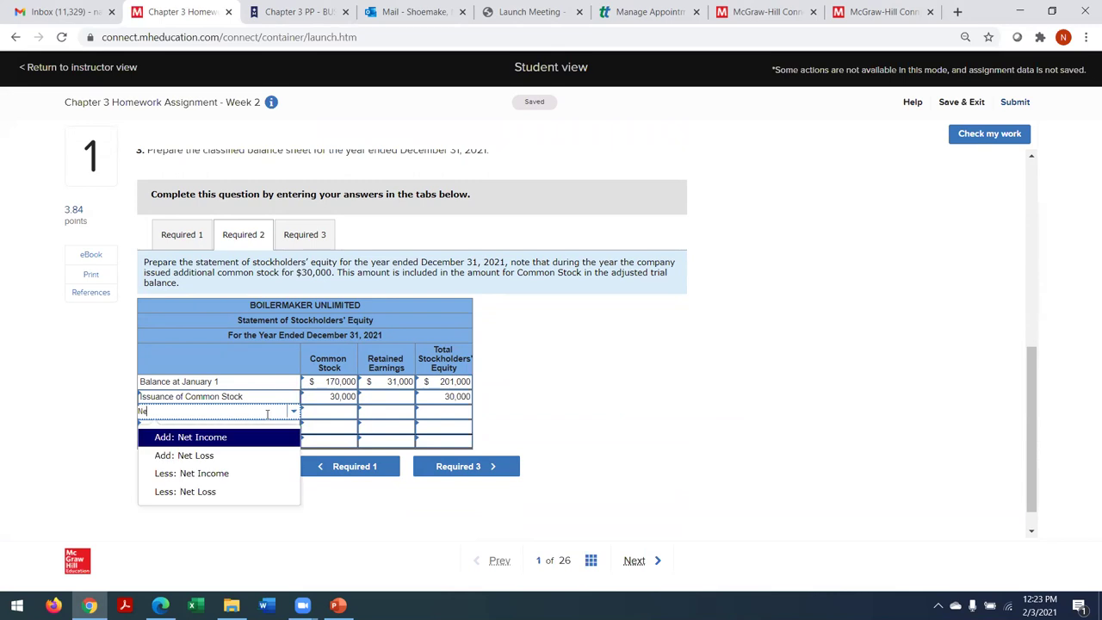
click(237, 437)
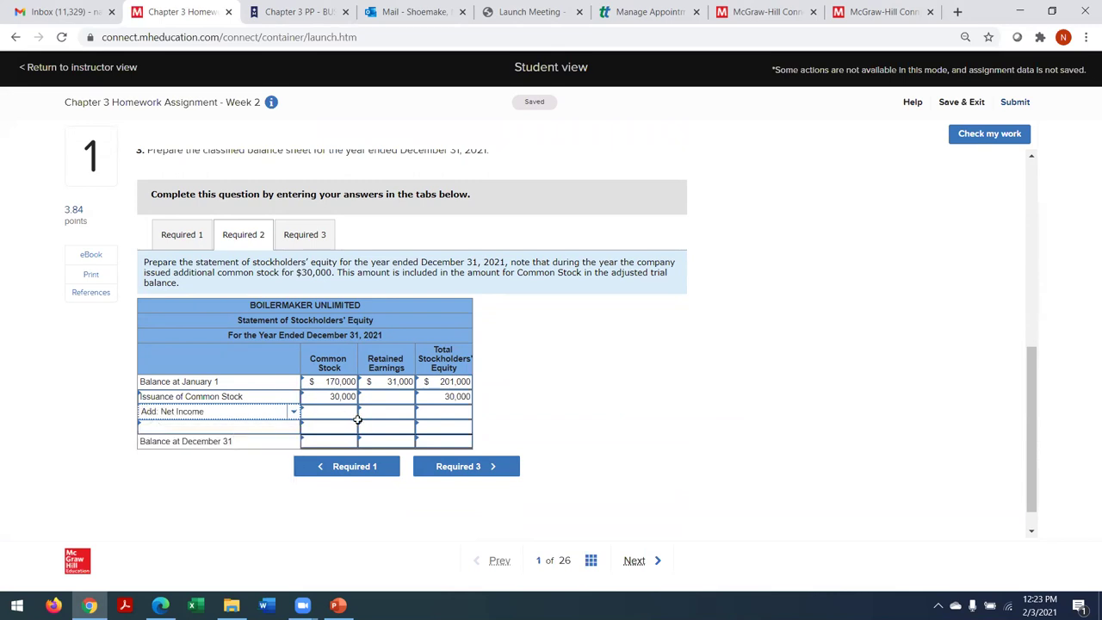
click(389, 412)
text(860000)
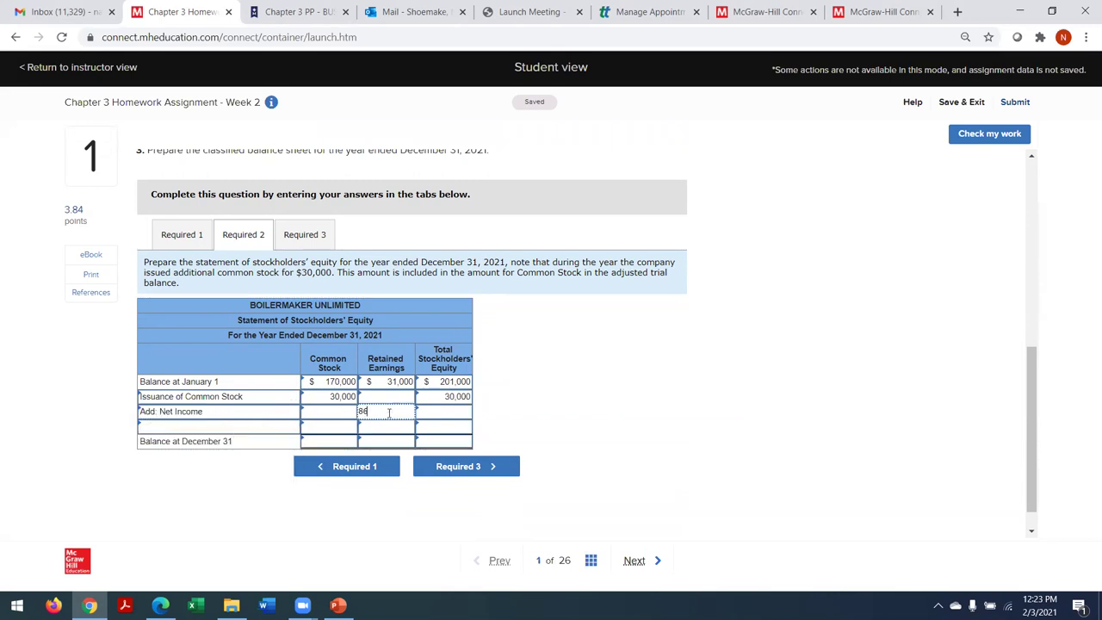
Step: Label the row below net income as Less: Dividends and enter -26,000 in Retained Earnings, using the trial balance amount
click(255, 427)
text(Le)
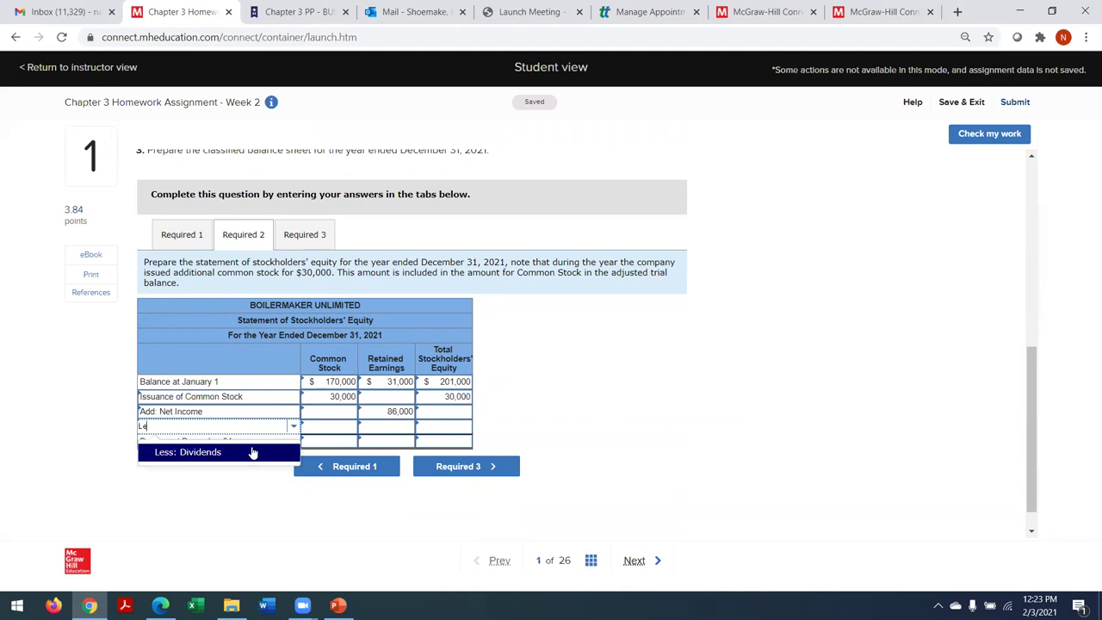
click(252, 452)
drag(1032, 441, 1032, 307)
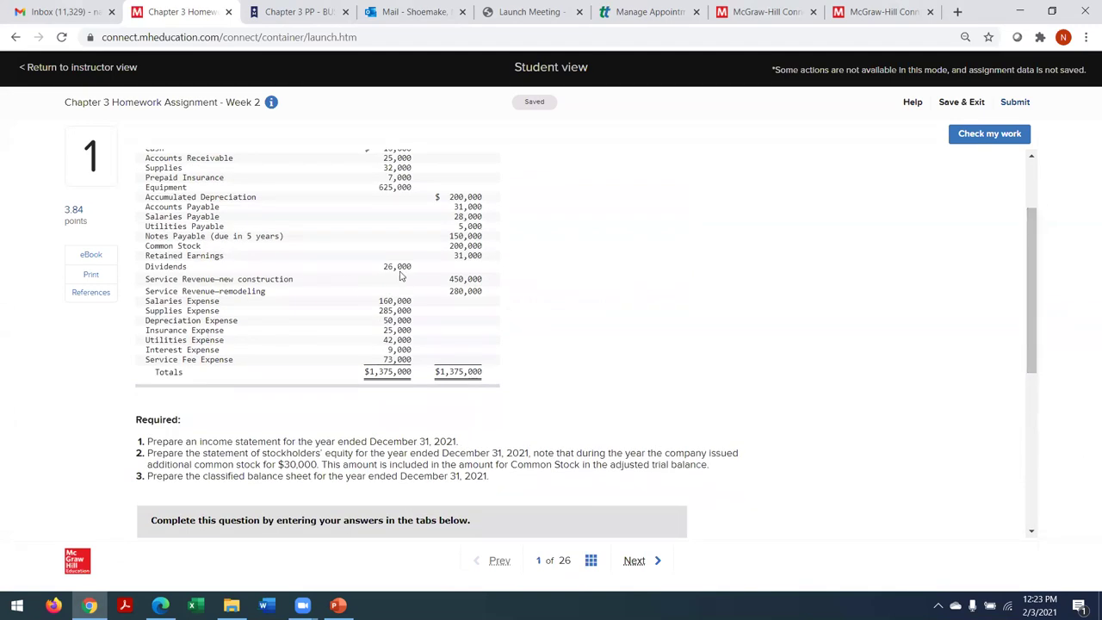
drag(1036, 341, 1036, 494)
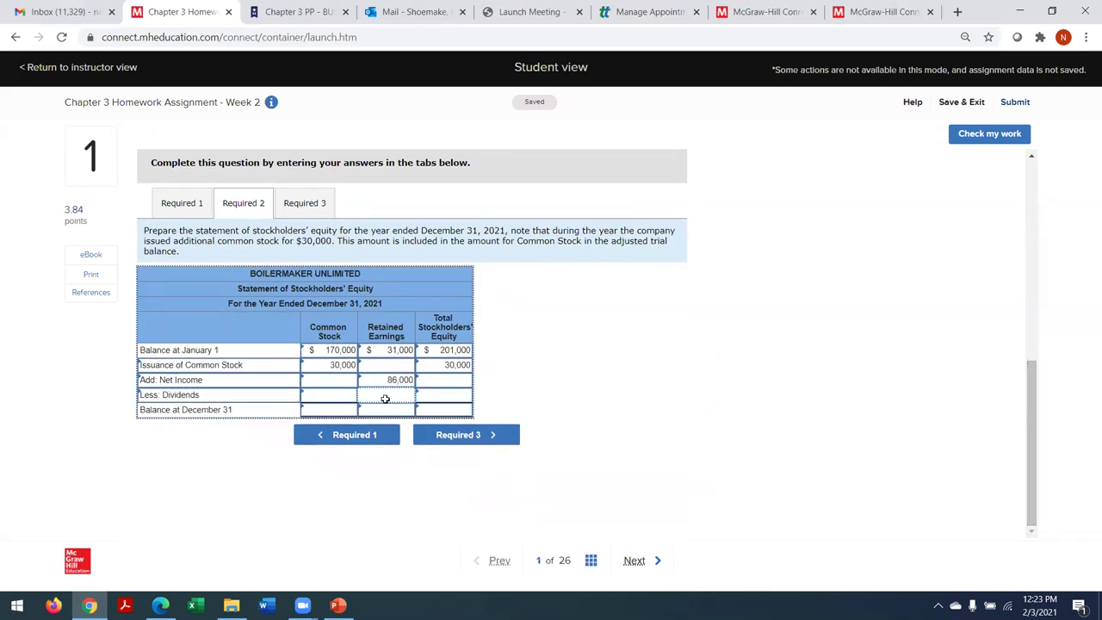
click(385, 398)
text(26000)
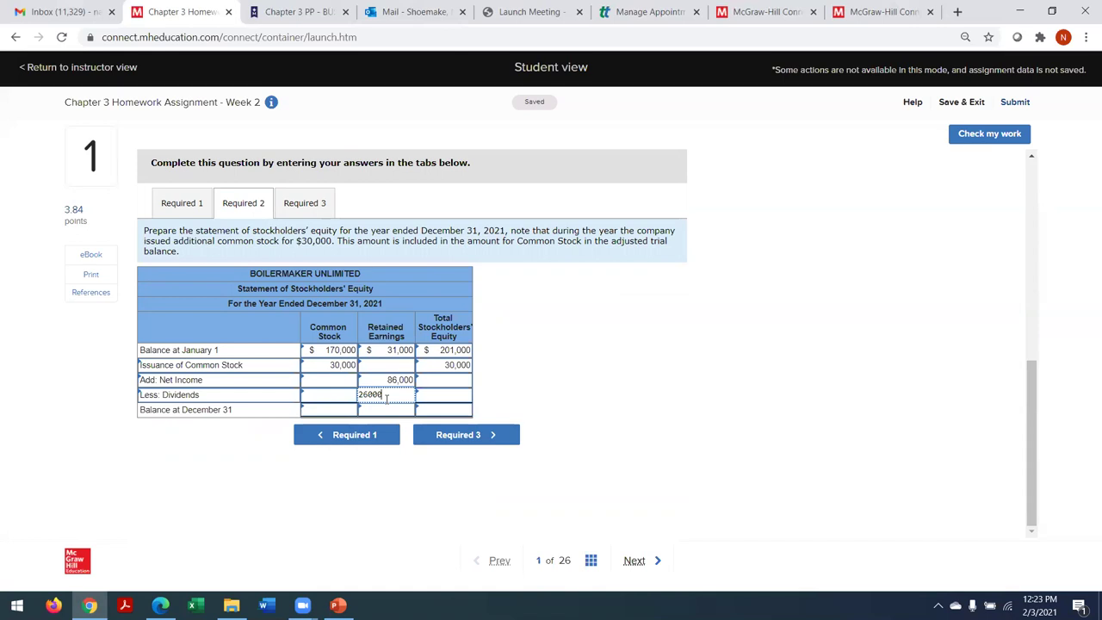
key(BackSpace)
key(BackSpace)
key(BackSpace)
text(-26)
text(000)
key(Tab)
click(322, 411)
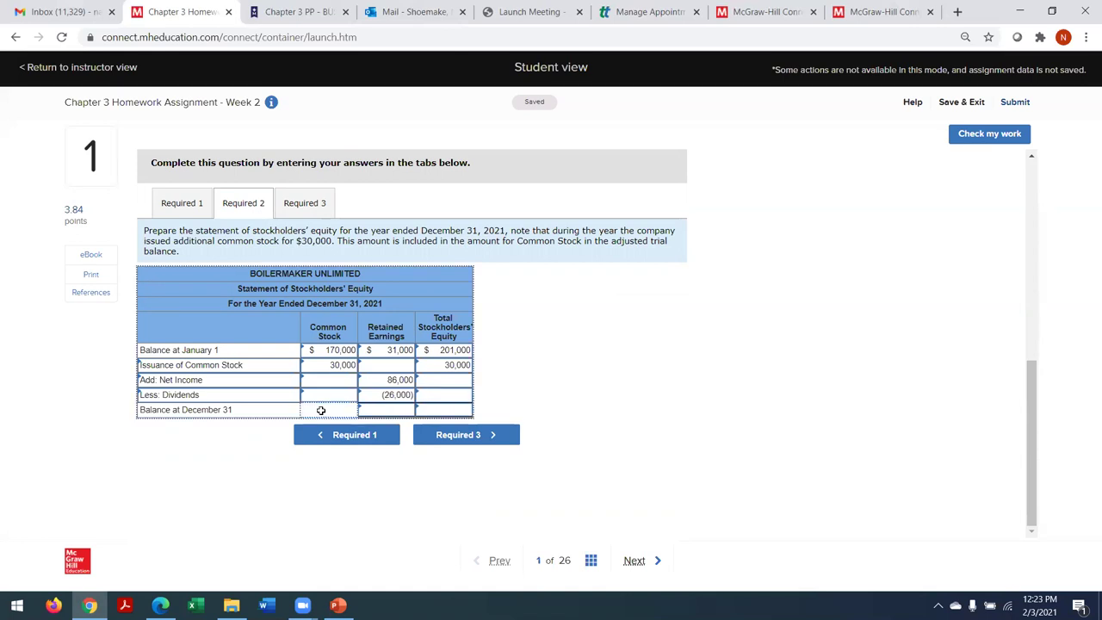
Step: Enter Total Stockholders' Equity amounts of 86,000 for Add: Net Income and -26,000 for Less: Dividends
click(441, 379)
text(86000)
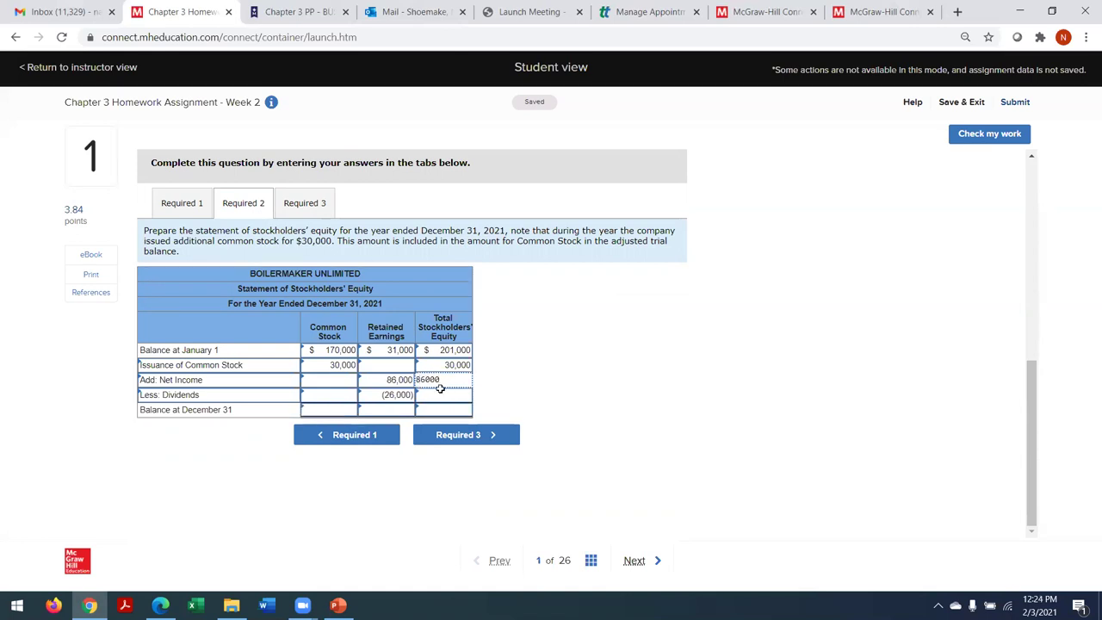
click(440, 394)
text(-26000)
key(Tab)
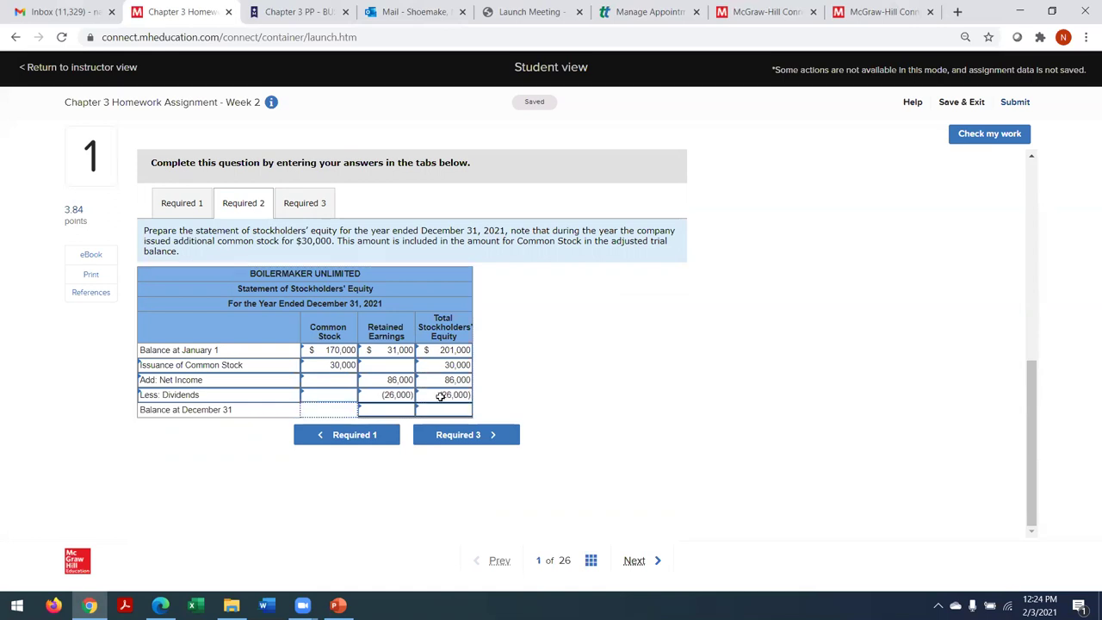
Step: Enter 200,000 as the Common Stock amount for Balance at December 31
click(320, 406)
text(200000)
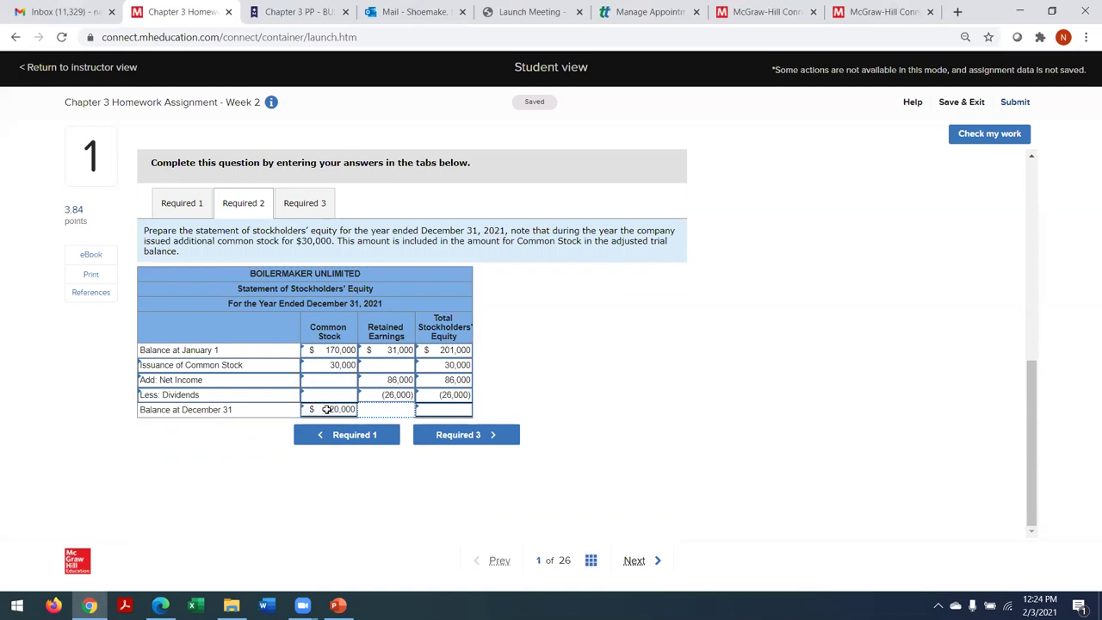
click(391, 413)
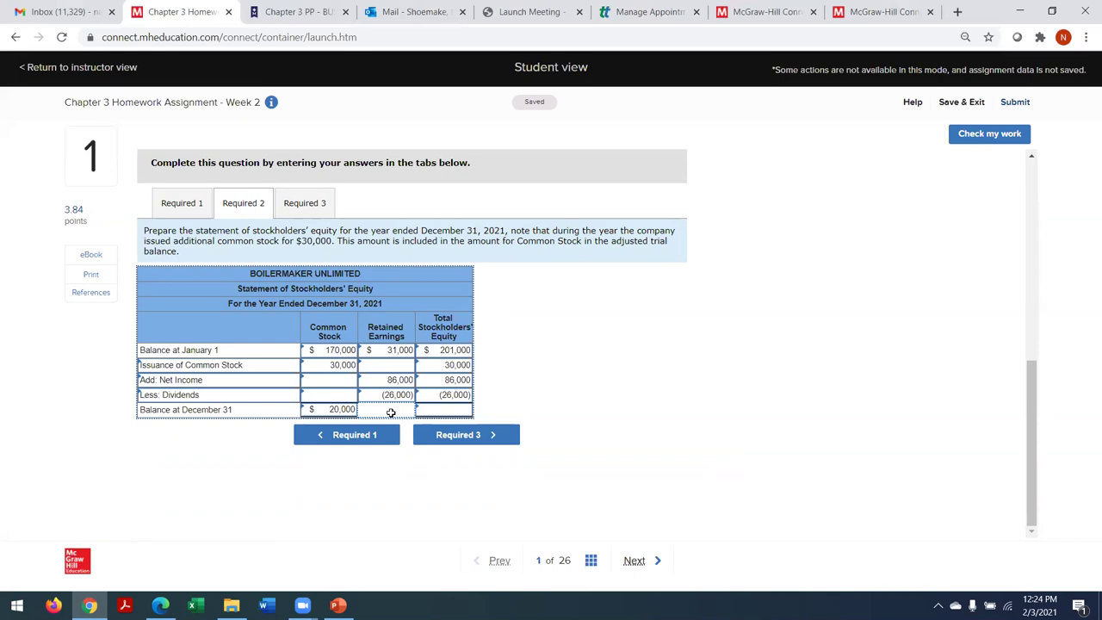
click(321, 408)
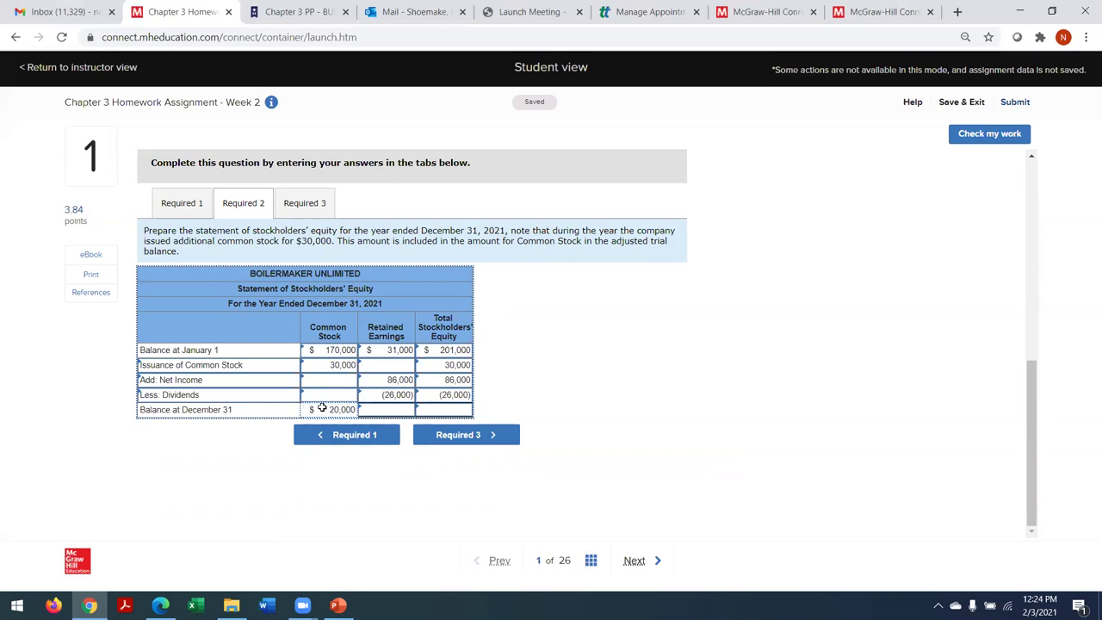
key(BackSpace)
text(200000)
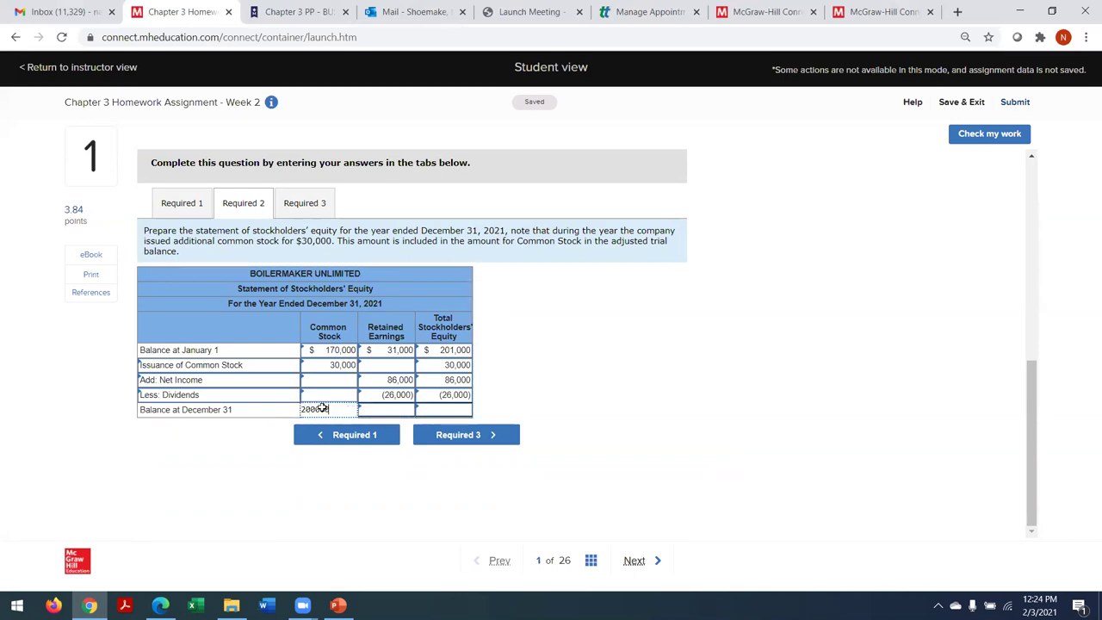
key(Return)
Step: Enter 91,000 as the Retained Earnings amount for Balance at December 31
click(382, 410)
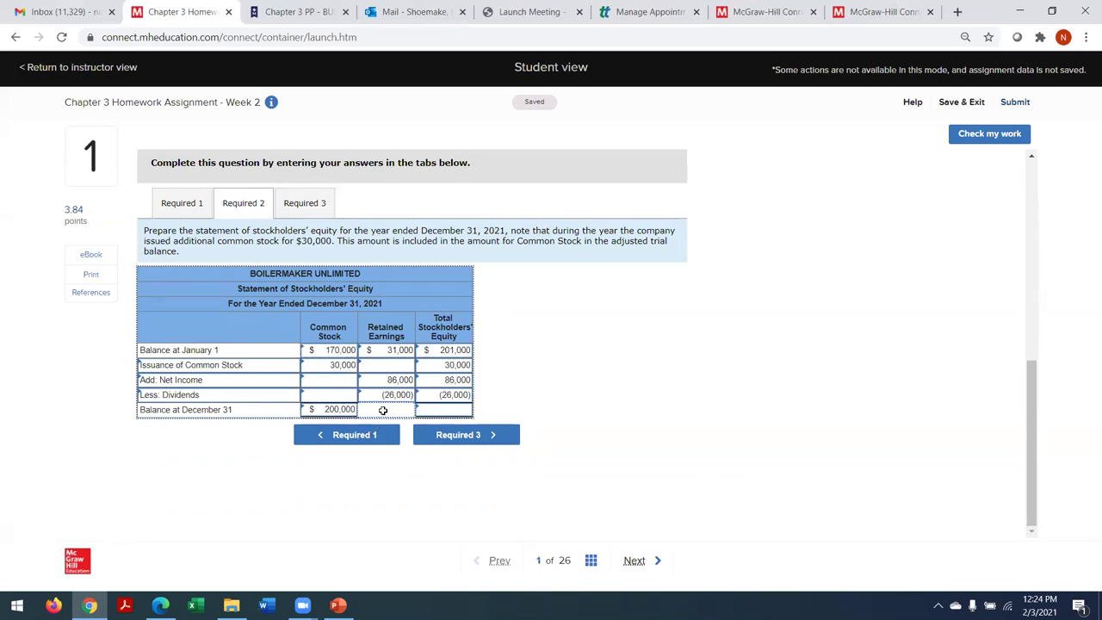
click(383, 410)
text(92)
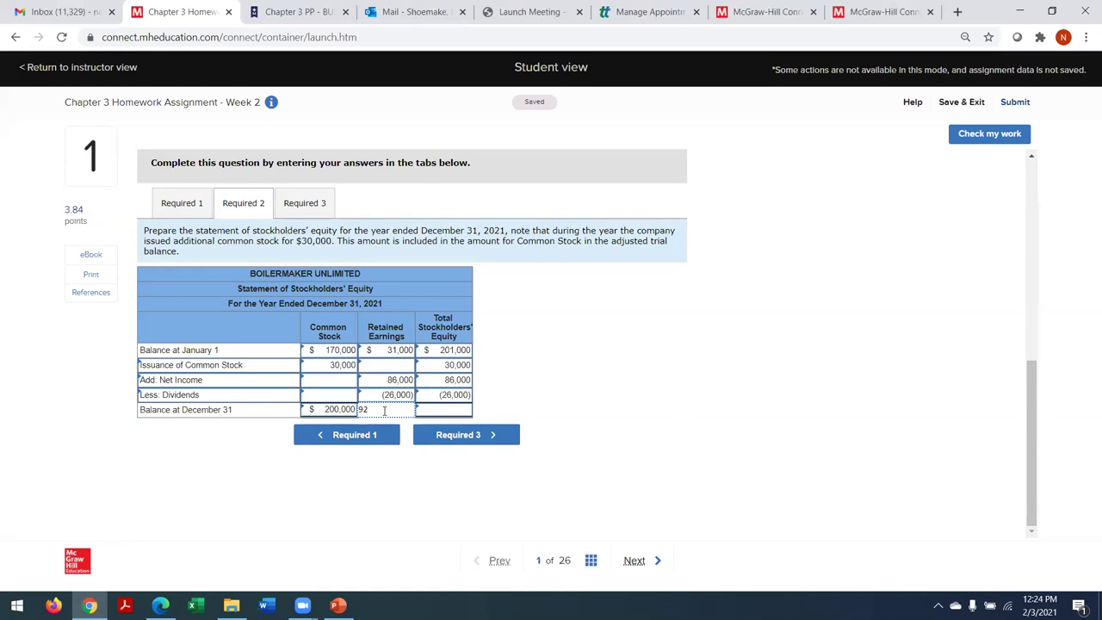
text(00)
key(Tab)
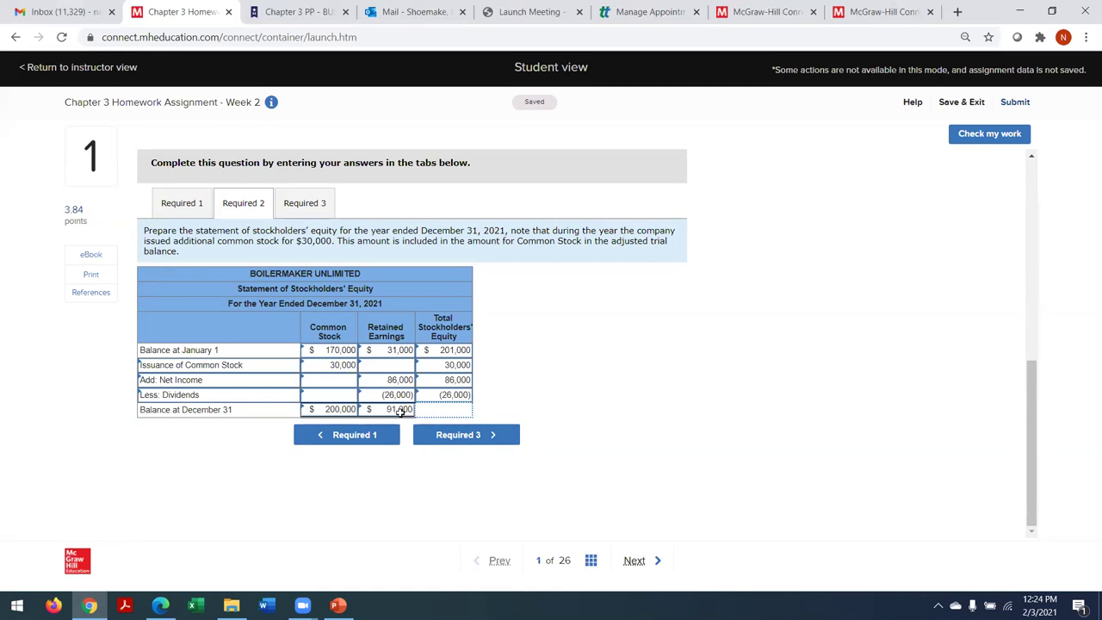
Step: Enter 291,000 as Total Stockholders' Equity for Balance at December 31 and check the work, returning to the question
click(455, 408)
click(456, 407)
text(2910000)
click(979, 134)
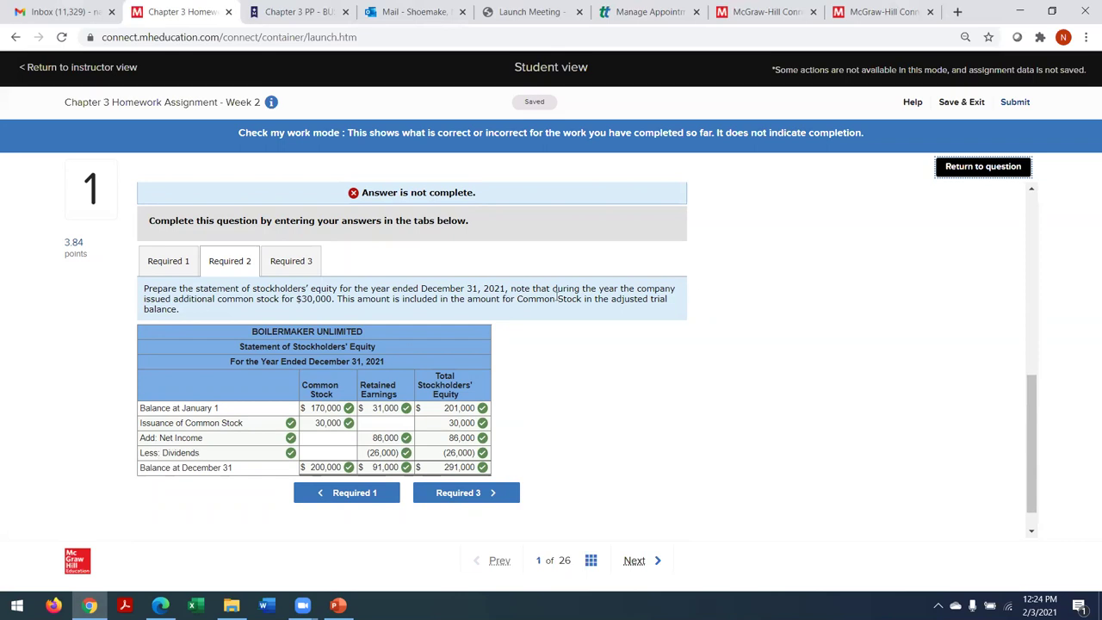
click(980, 168)
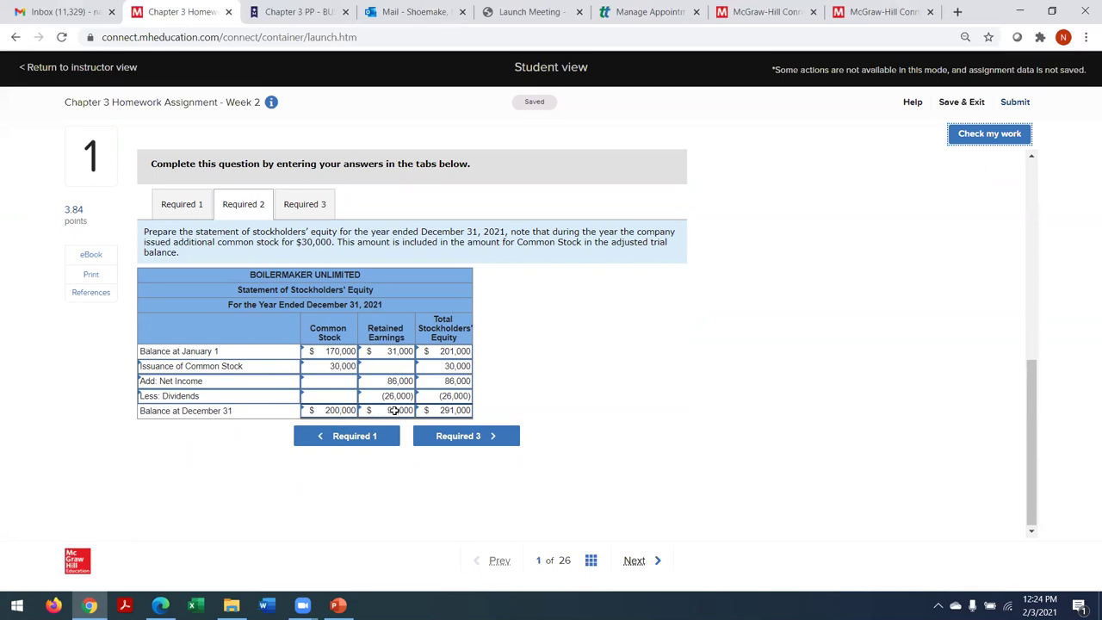
Step: Open Required 3 and list Common Stock with 200,000 in the Stockholder's Equity section of the balance sheet
click(458, 436)
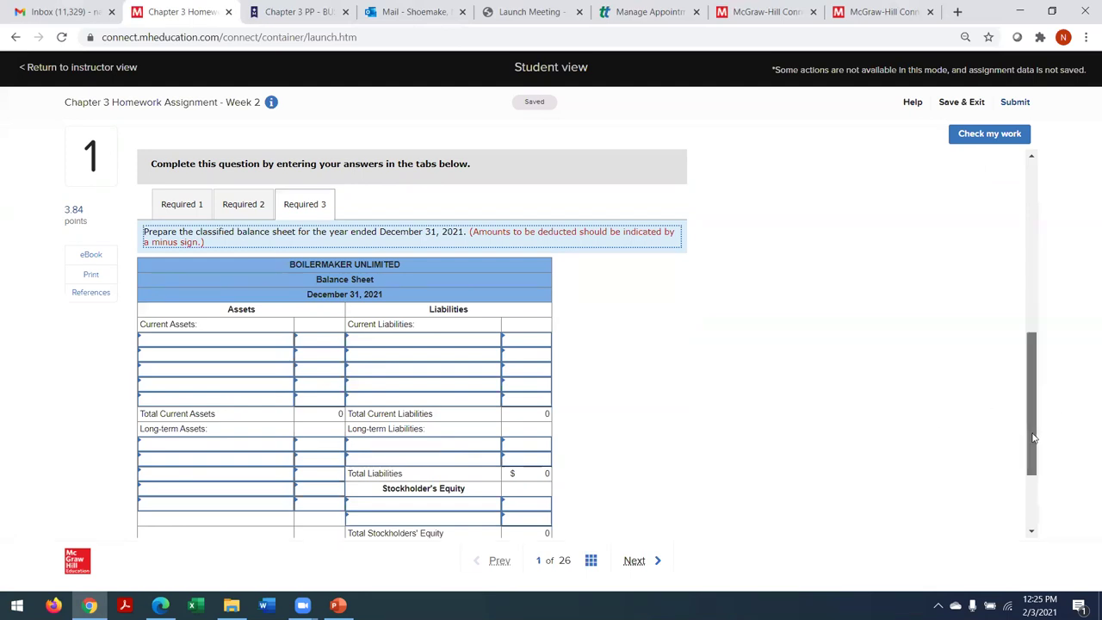
drag(1034, 439, 1033, 479)
click(412, 392)
text(com)
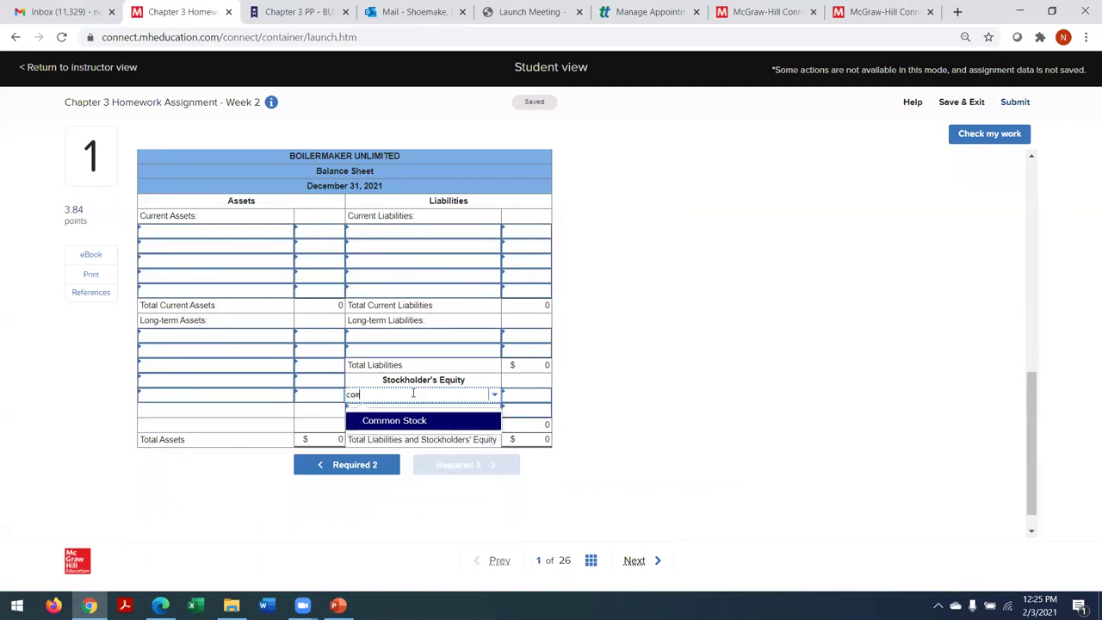
click(455, 421)
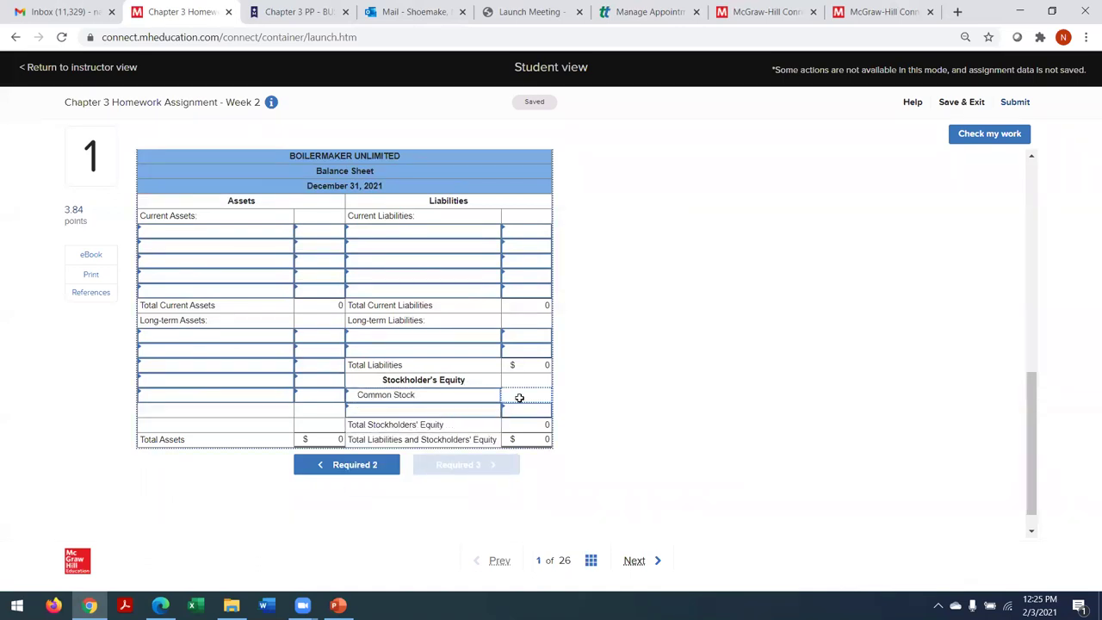
click(519, 398)
text(200,000)
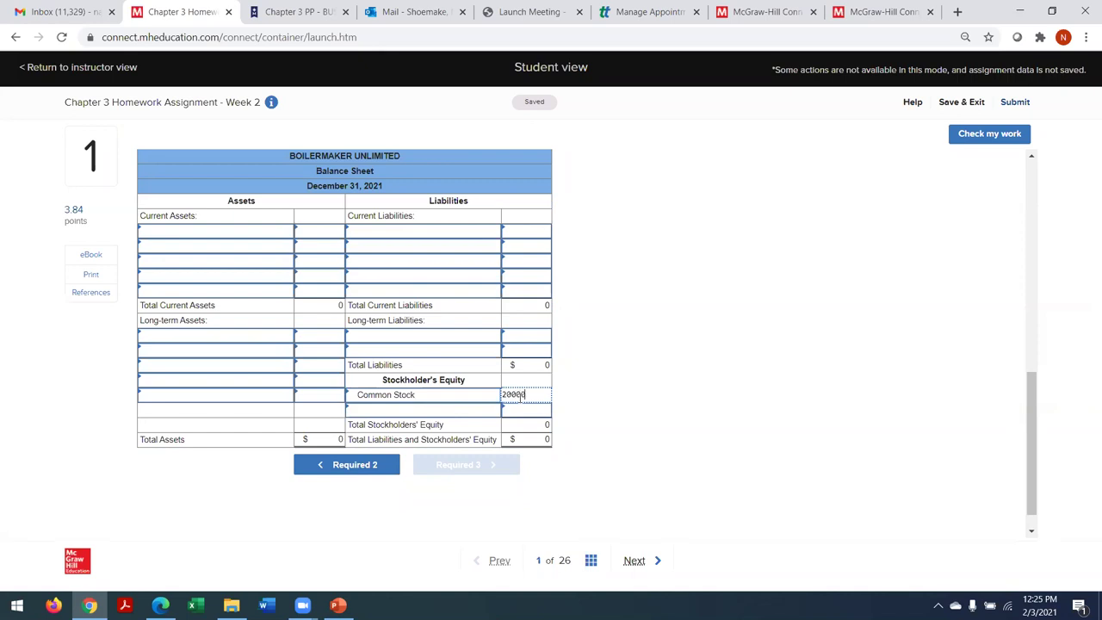
key(Tab)
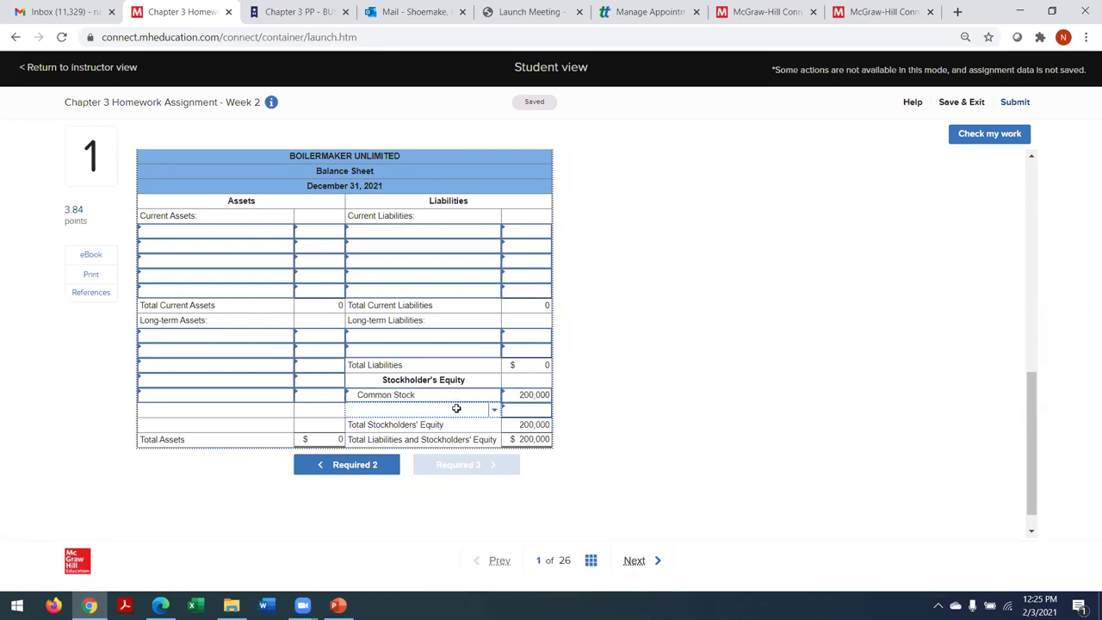
Step: List Retained Earnings with 91,000 below Common Stock and compare the equity with the Required 2 statement
text(retain)
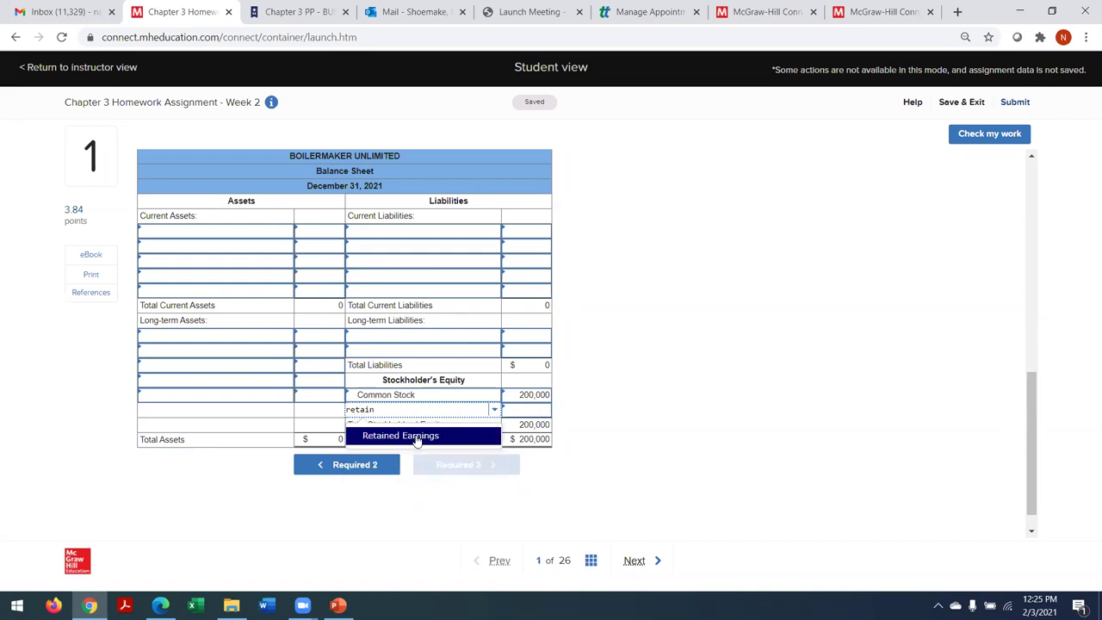
click(419, 435)
click(534, 413)
text(91,000)
key(Tab)
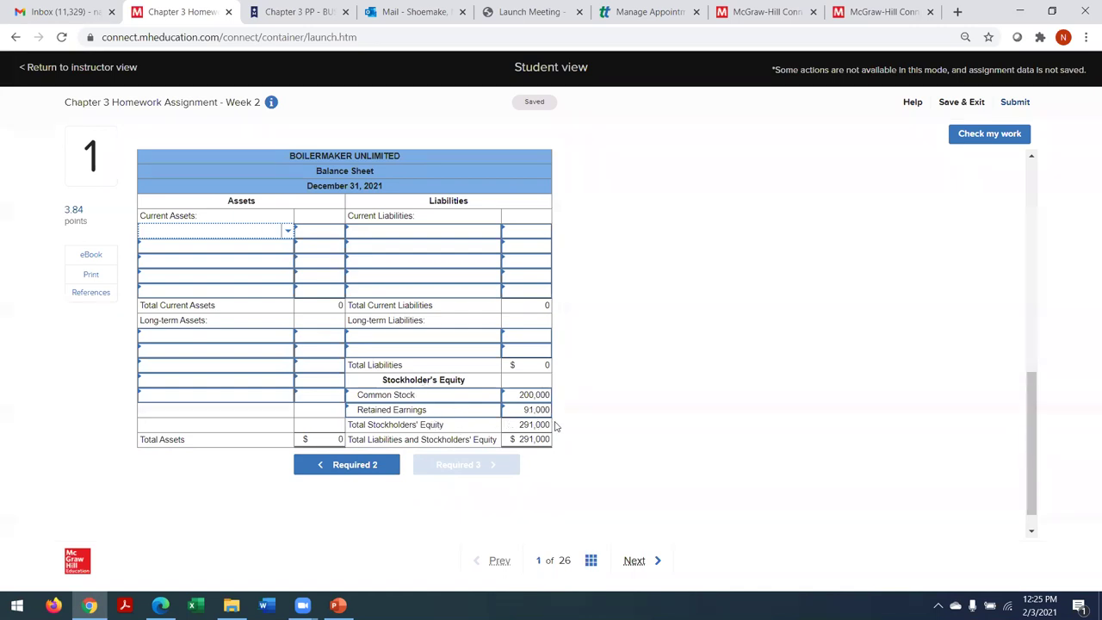
drag(1031, 402, 1028, 354)
click(246, 216)
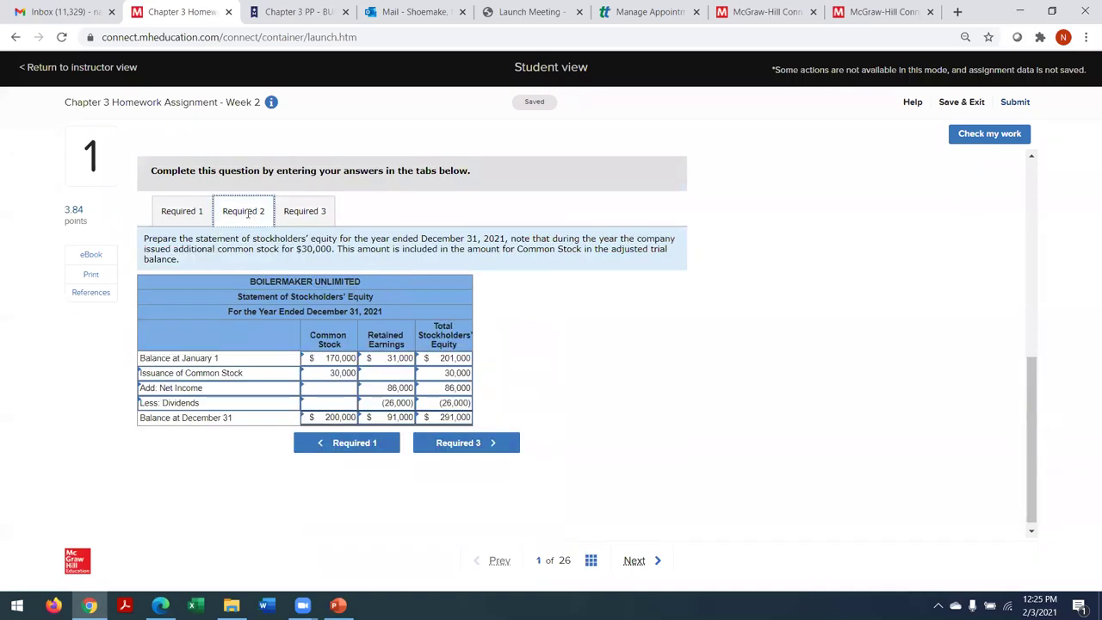
click(328, 211)
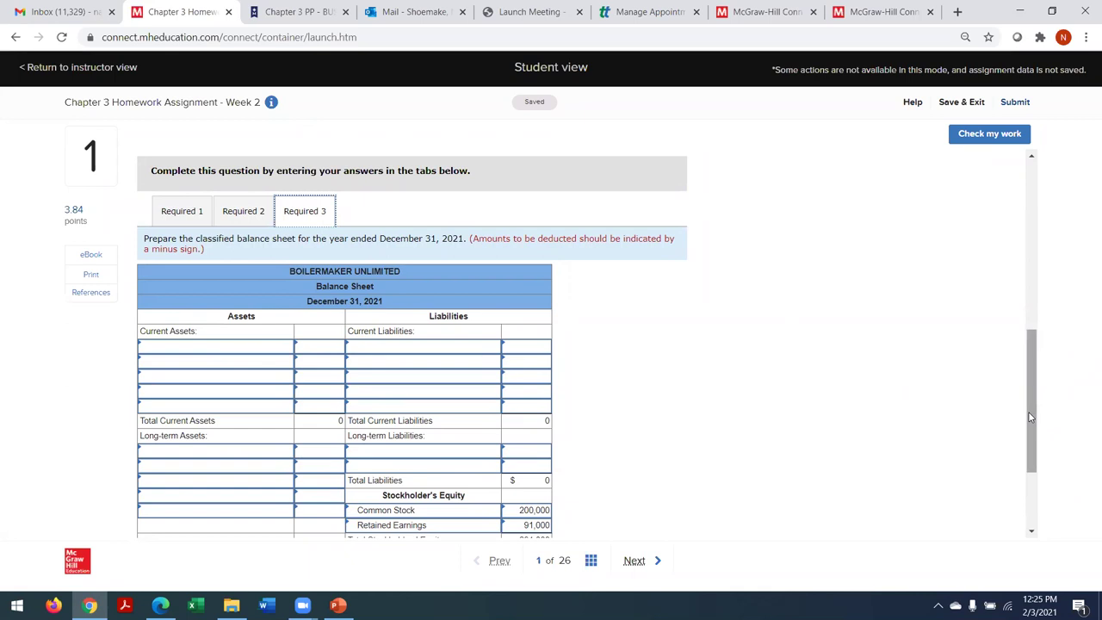
Step: Enter the trial balance amounts 16,000, 25,000 and 32,000 in the first three Current Assets rows
scroll(1031, 418, down, 2)
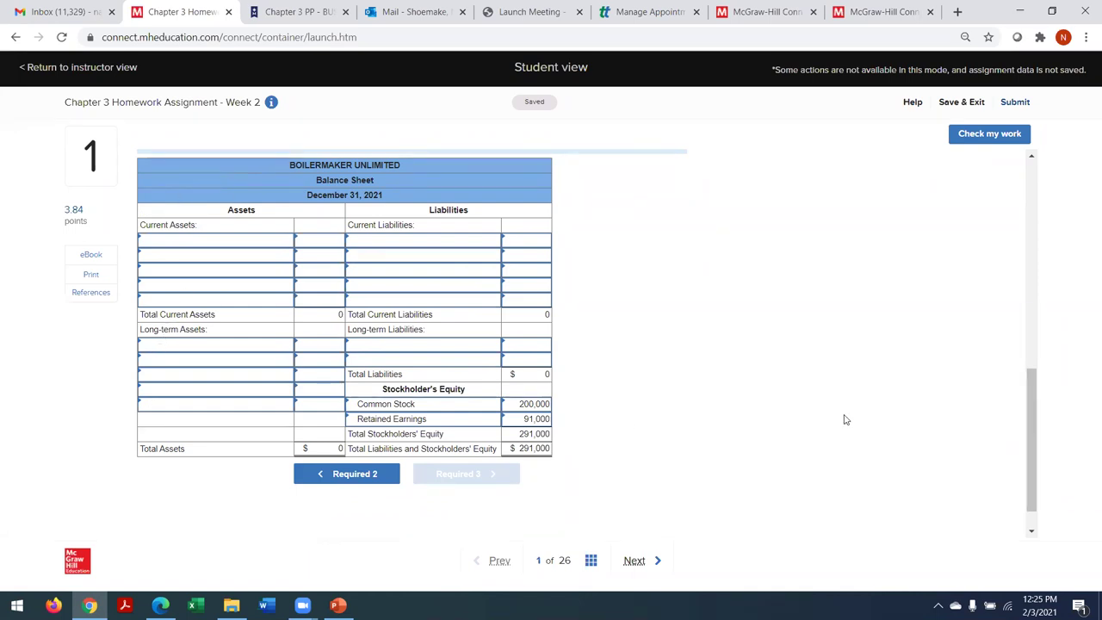
drag(1028, 388, 997, 174)
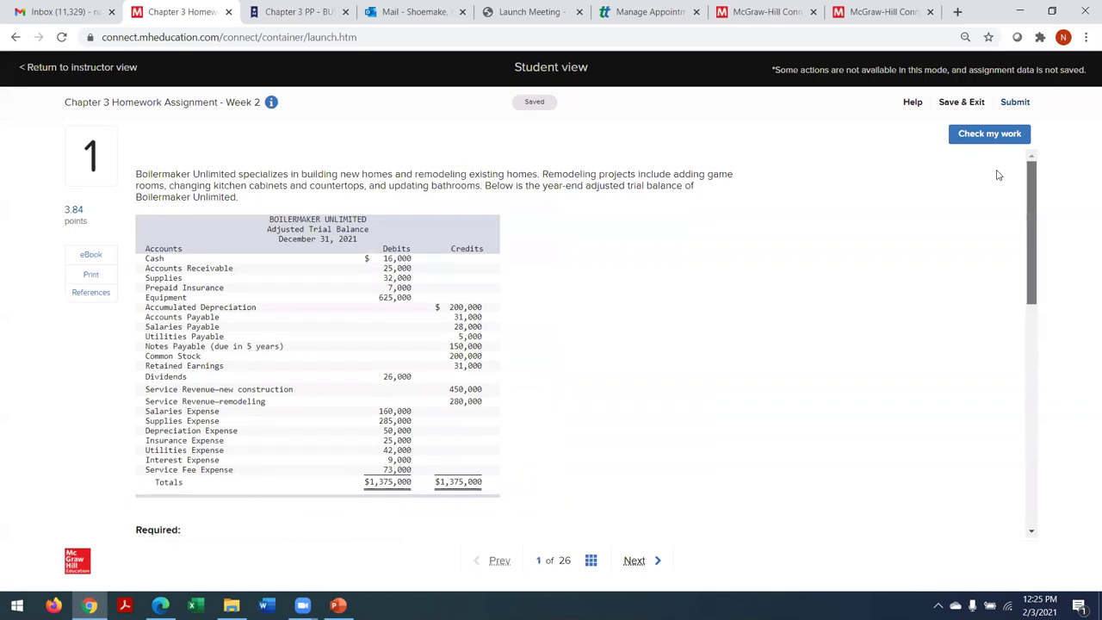
scroll(1001, 181, down, 1)
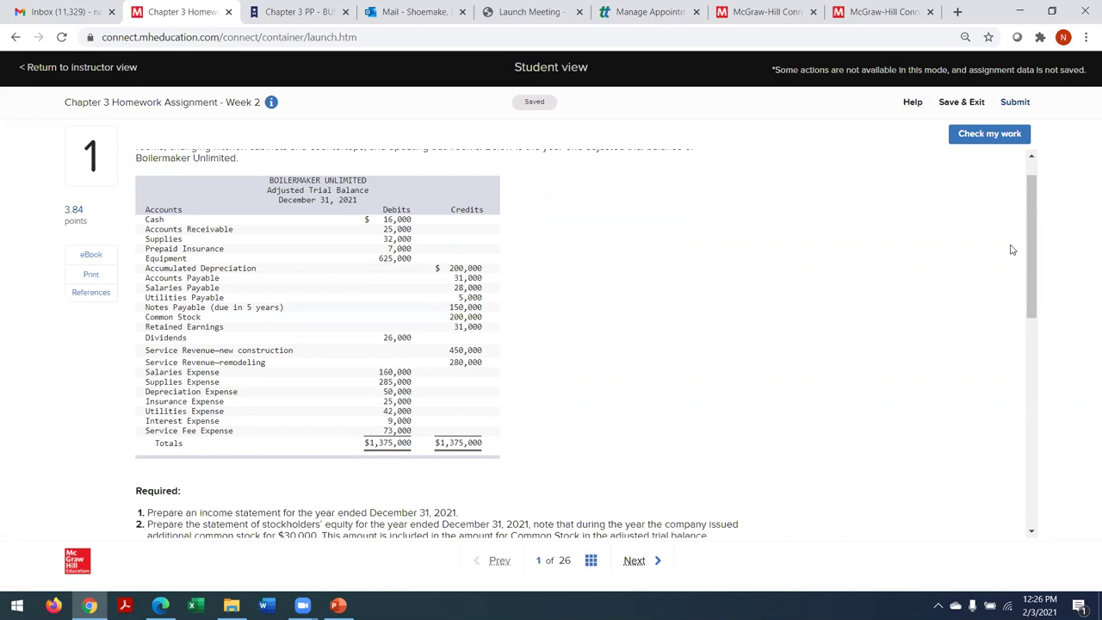
drag(1033, 251, 1041, 284)
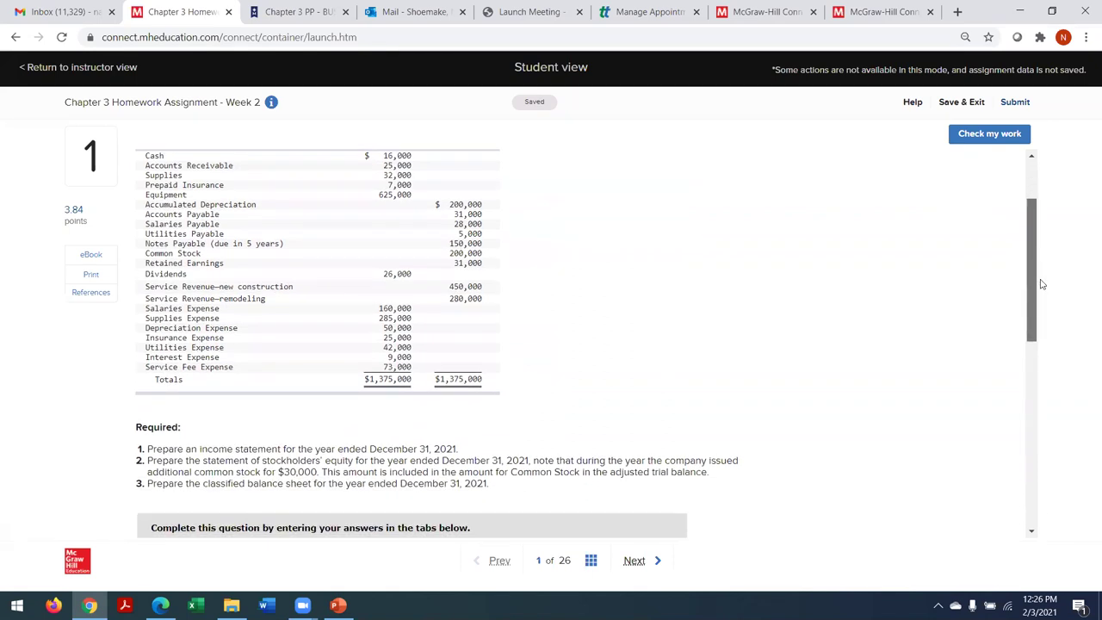
scroll(469, 387, down, 5)
click(315, 325)
text(1600)
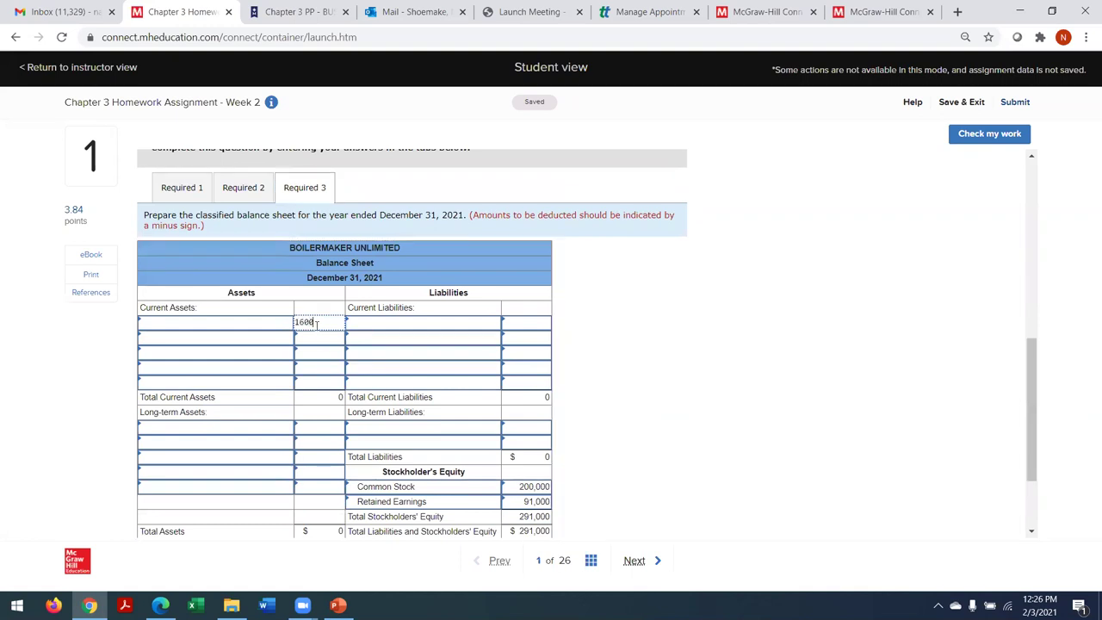
click(316, 335)
text(25000)
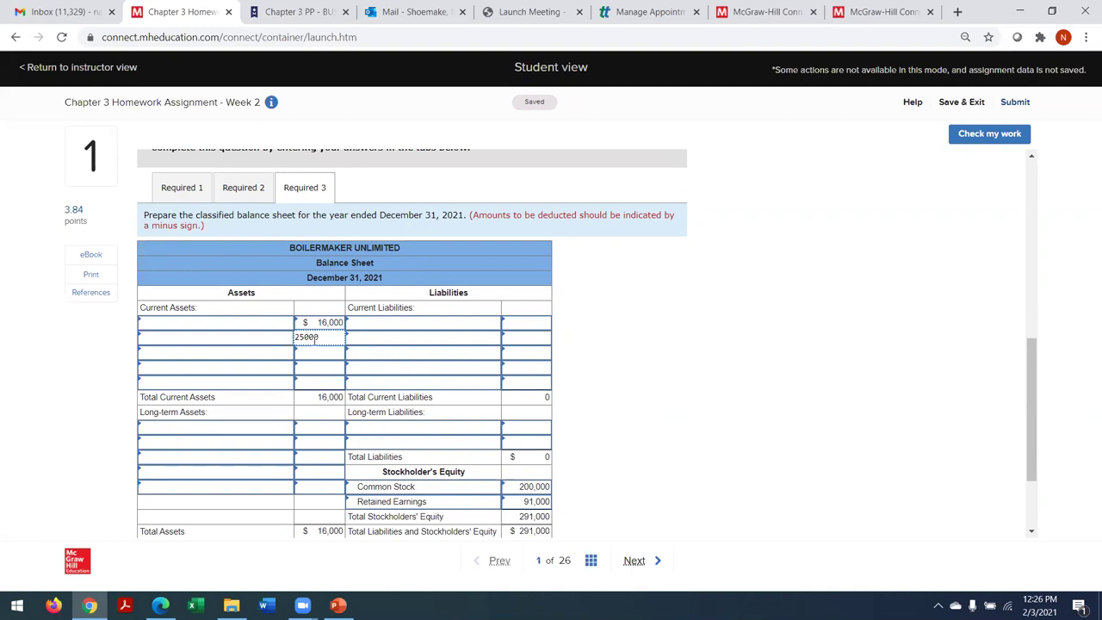
click(314, 353)
text(32,0)
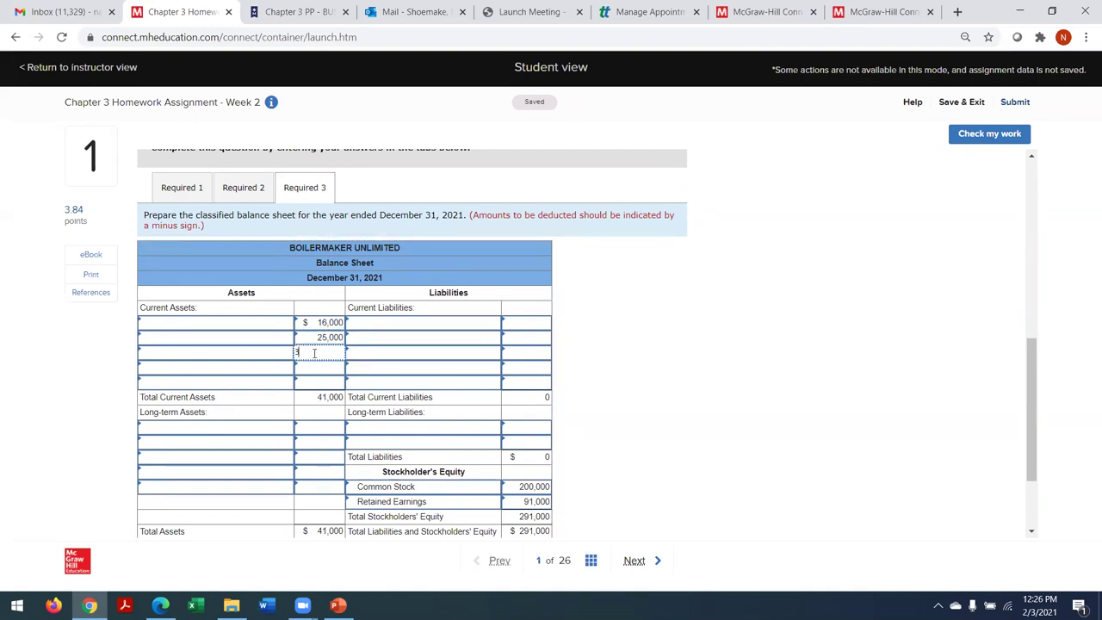
text(000)
key(Tab)
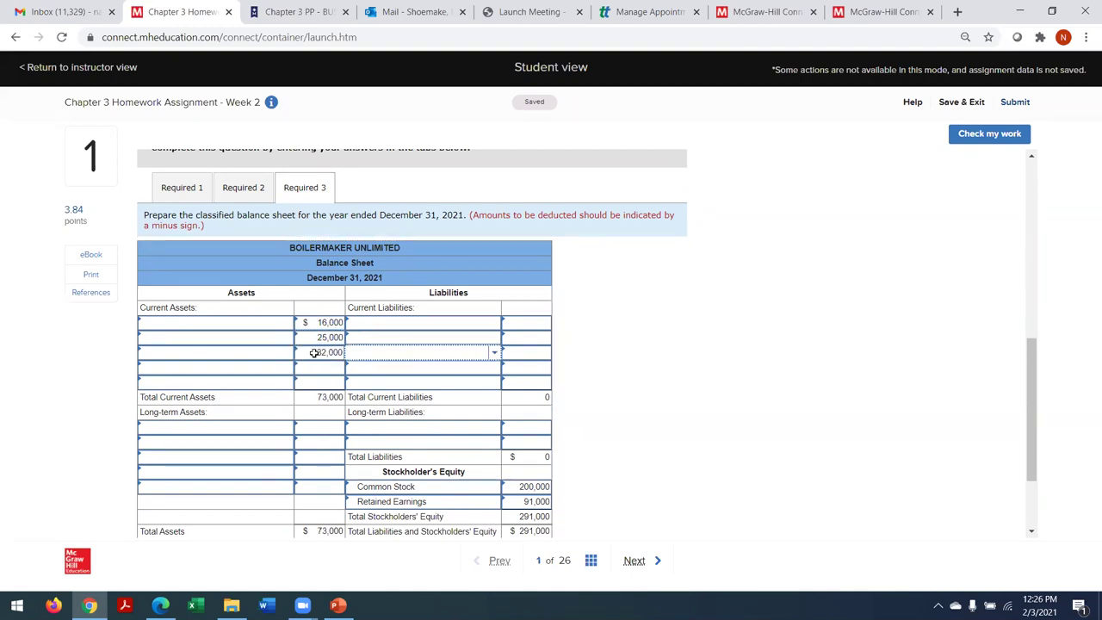
Step: Label the first two Current Assets rows Cash and Accounts Receivable
click(228, 324)
text(Cash)
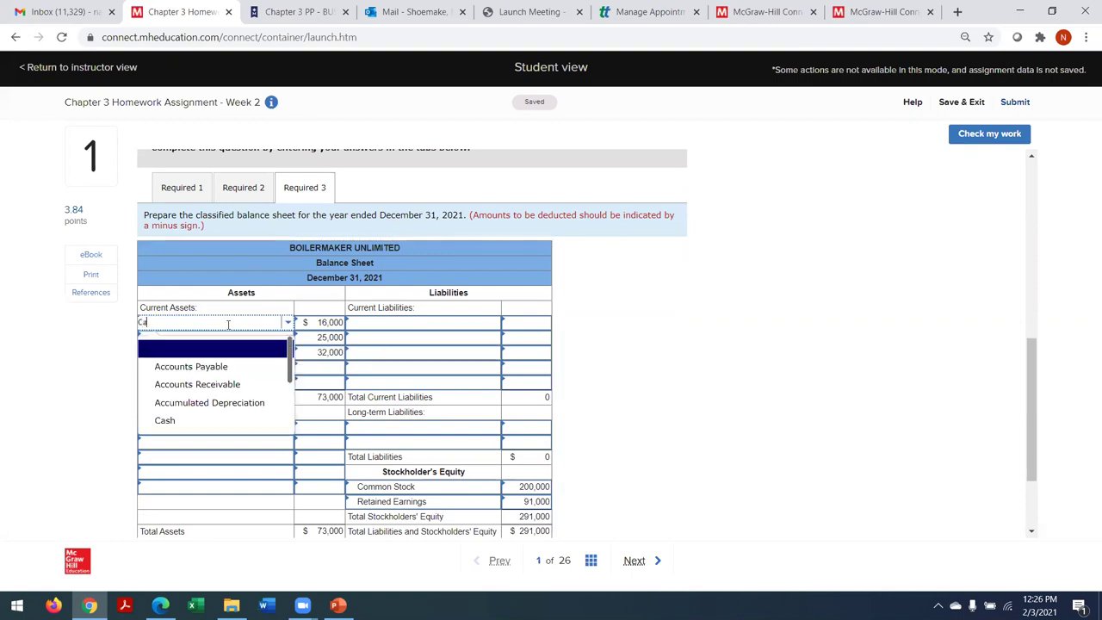
click(184, 347)
click(181, 338)
text(Accou)
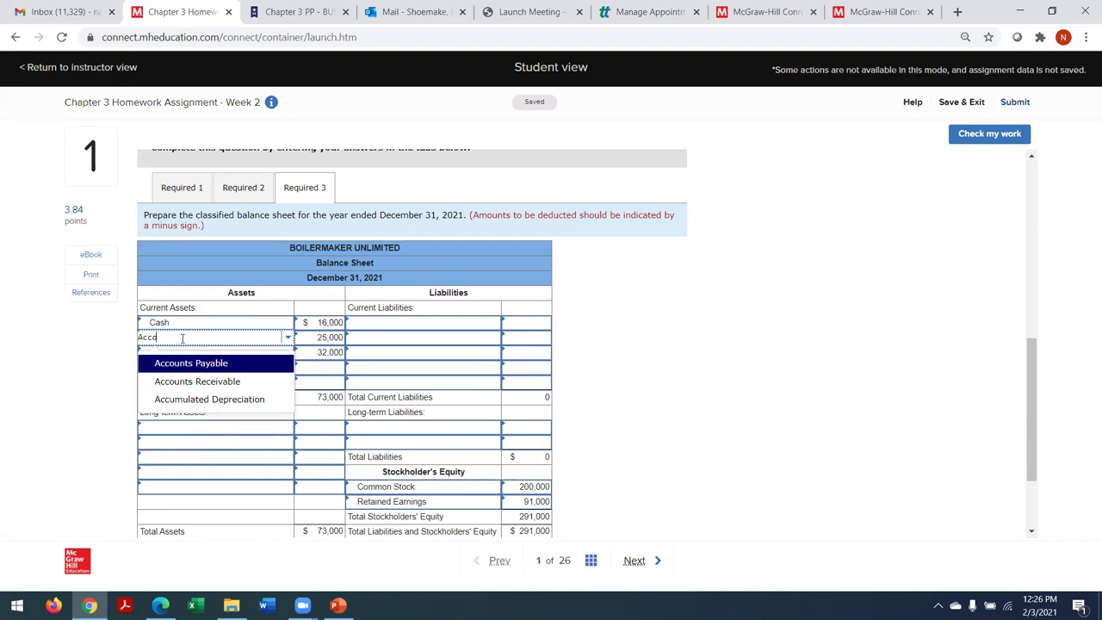
click(200, 381)
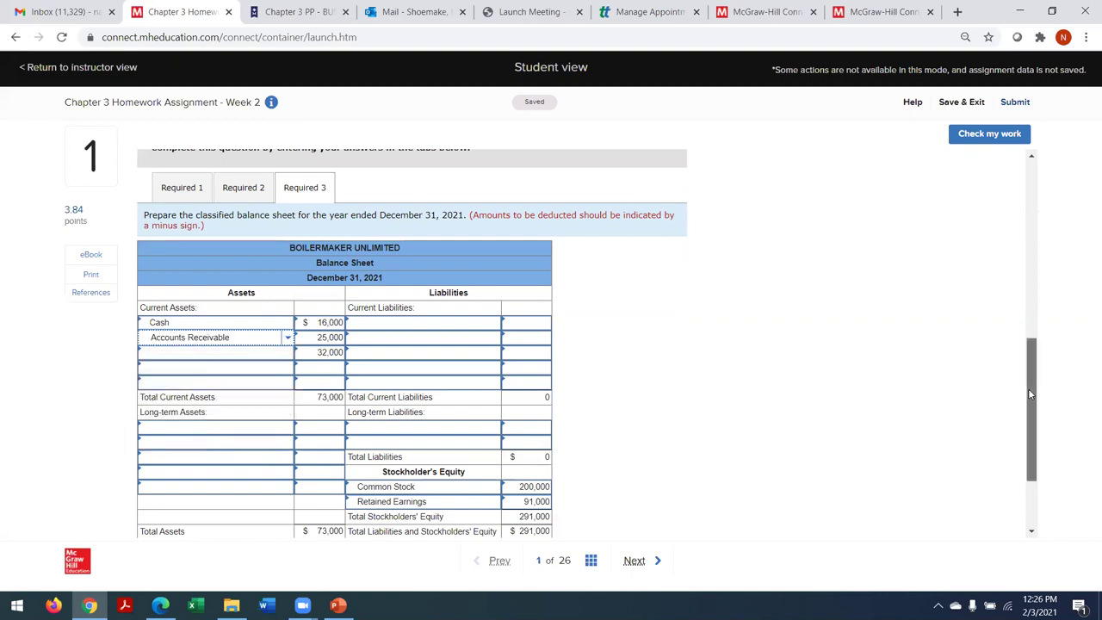
Step: Label the 32,000 Current Assets row as Supplies, using the account name from the trial balance
drag(1029, 389, 1060, 183)
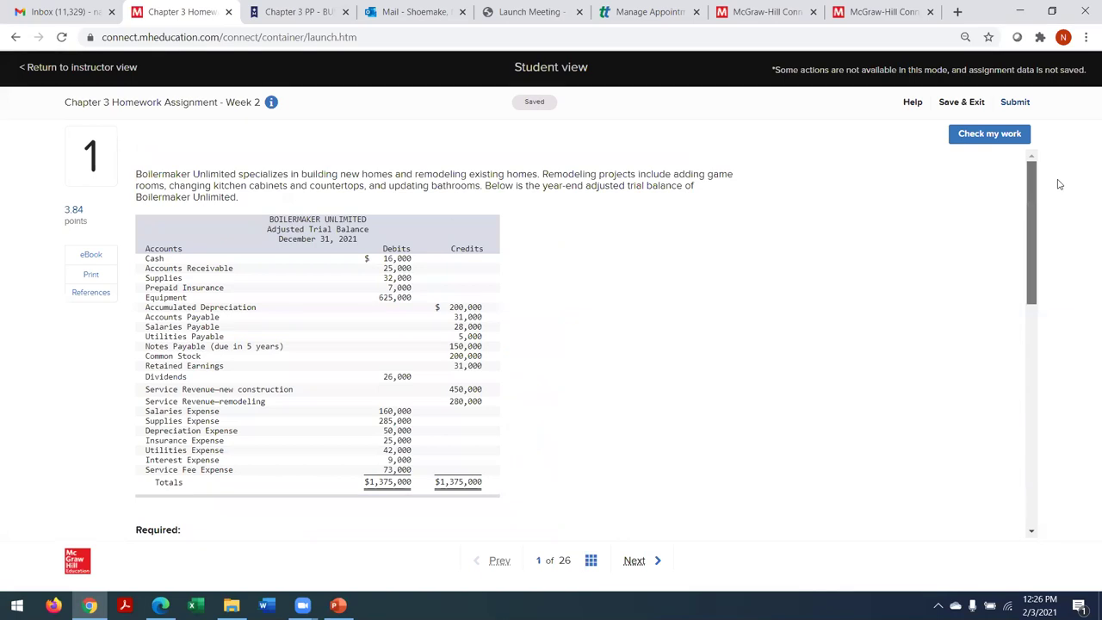
scroll(603, 345, down, 9)
click(224, 336)
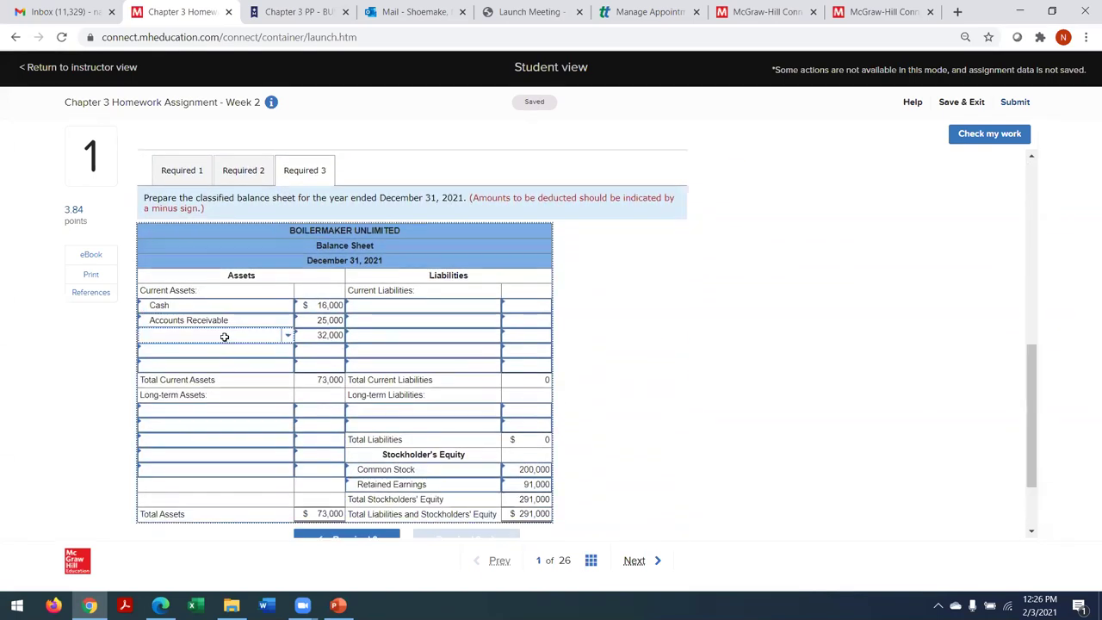
text(Supplies)
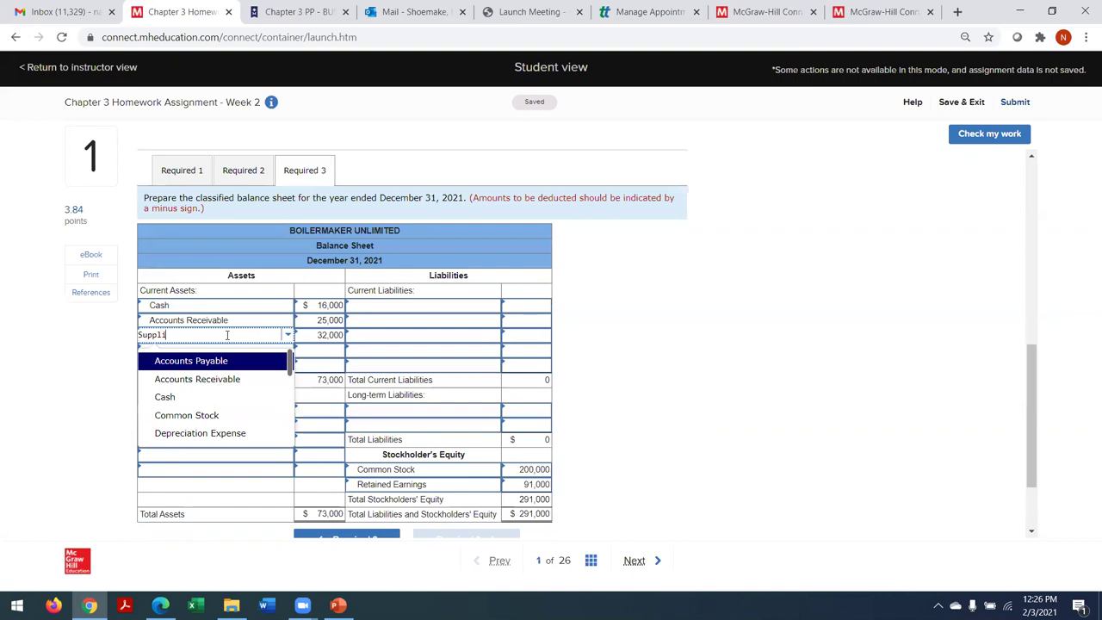
click(181, 361)
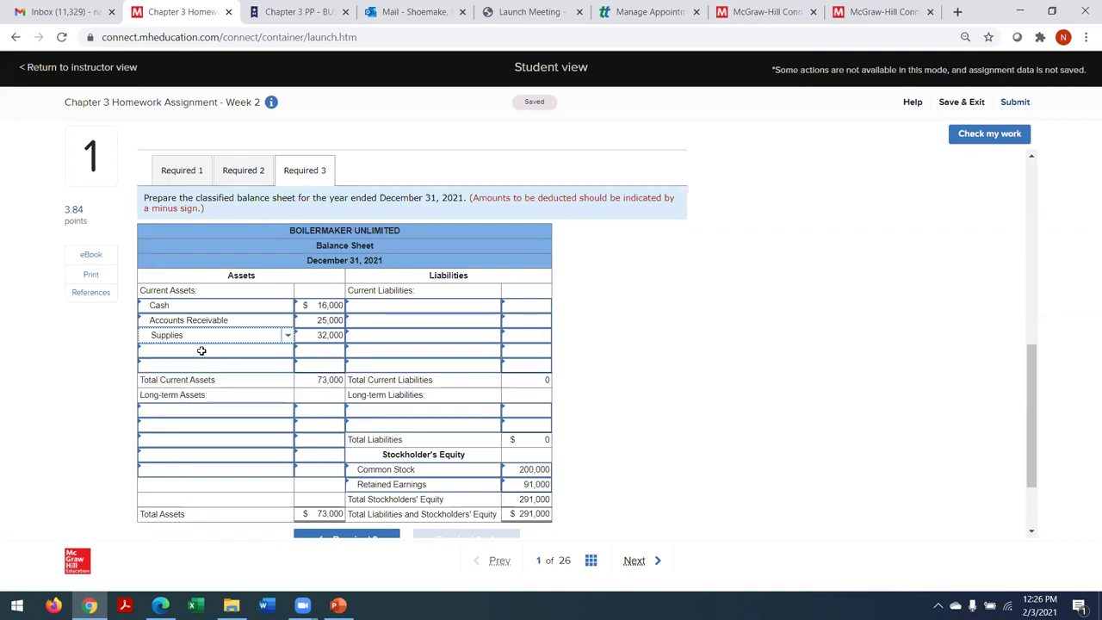
Step: Add Prepaid Insurance with 7,000 as the fourth current asset
click(202, 348)
text(Prep)
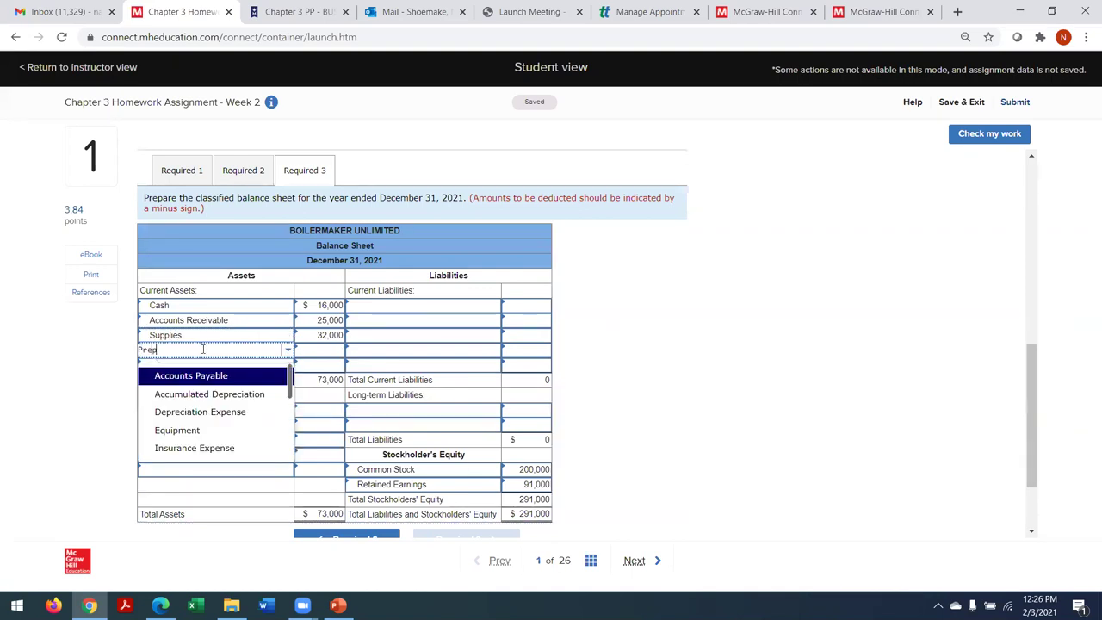
text(aid Ins)
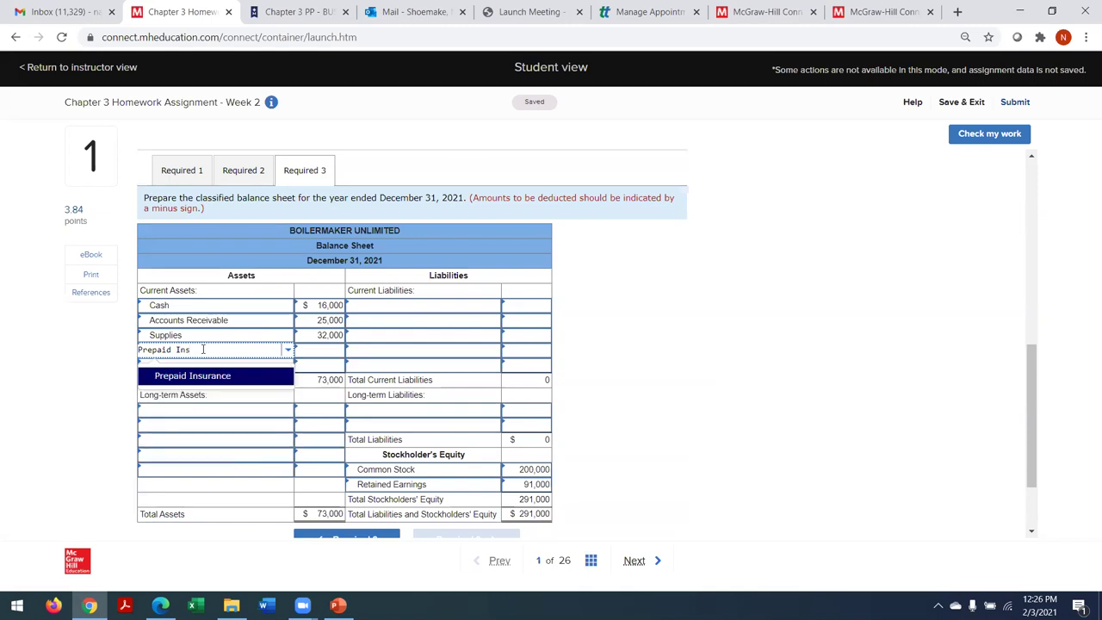
click(205, 375)
click(313, 349)
text(7000)
key(Tab)
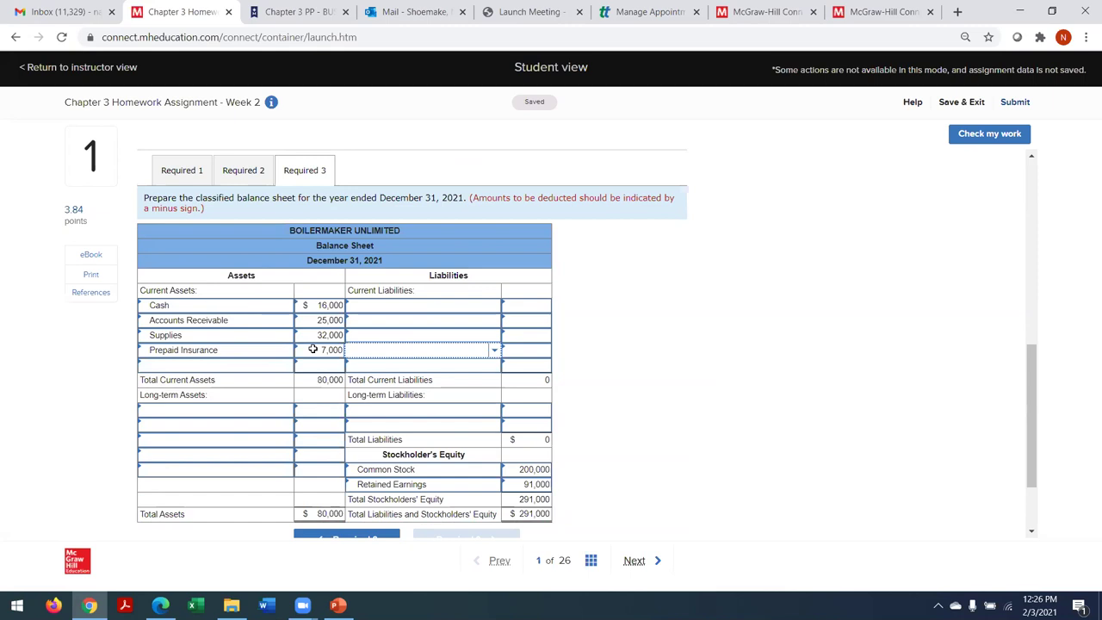
Step: Add Equipment with 625,000 from the trial balance as the first row under Long-term Assets
click(1036, 386)
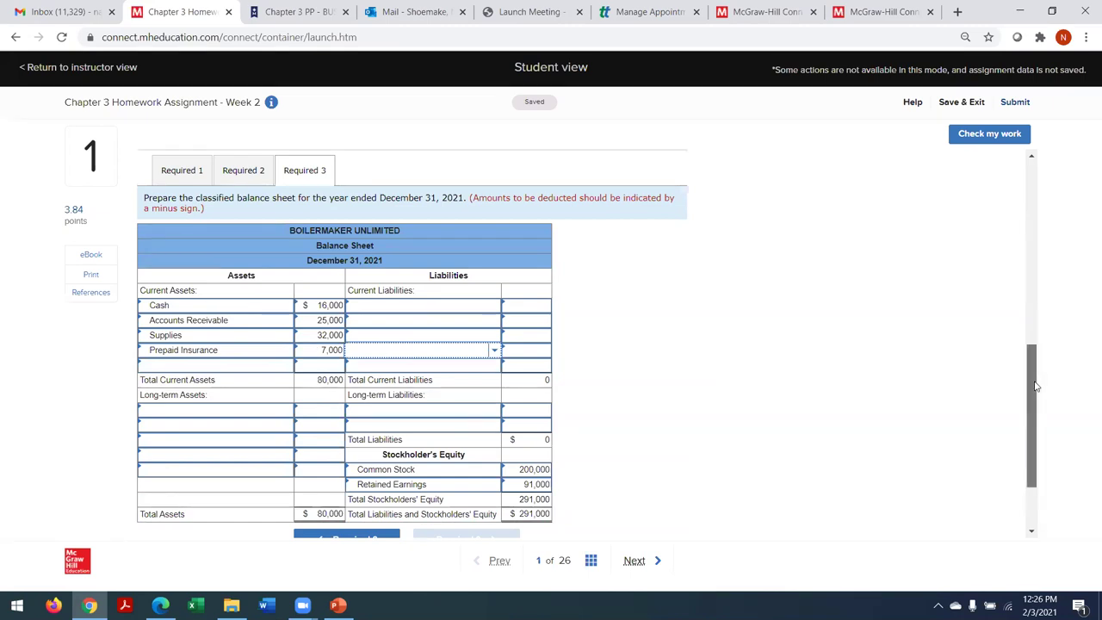
drag(1036, 386, 1043, 222)
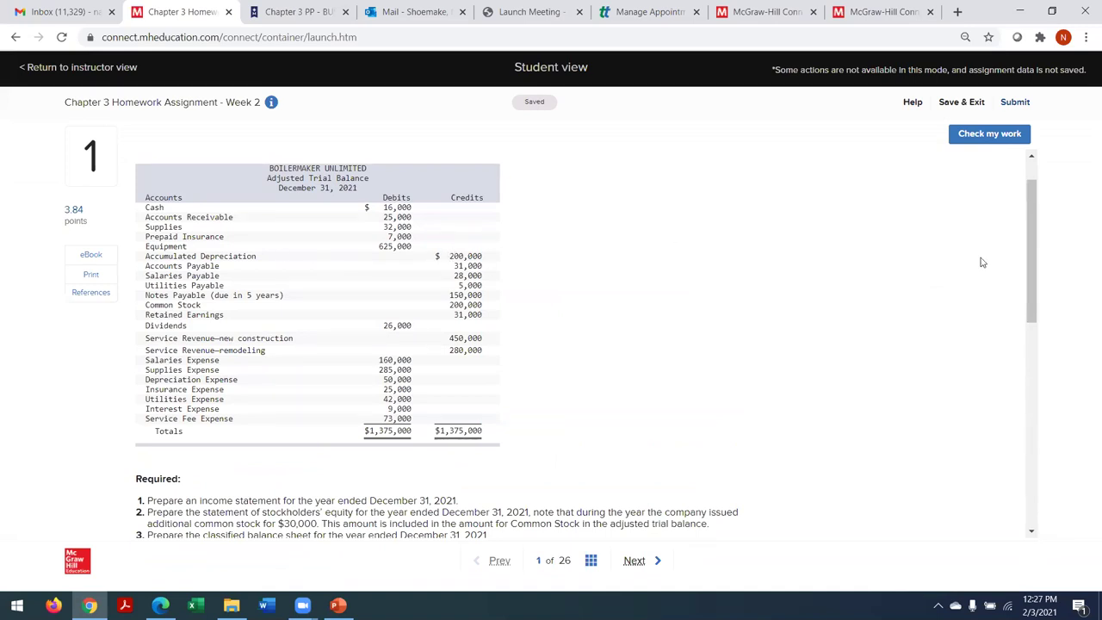
drag(1034, 287, 1030, 479)
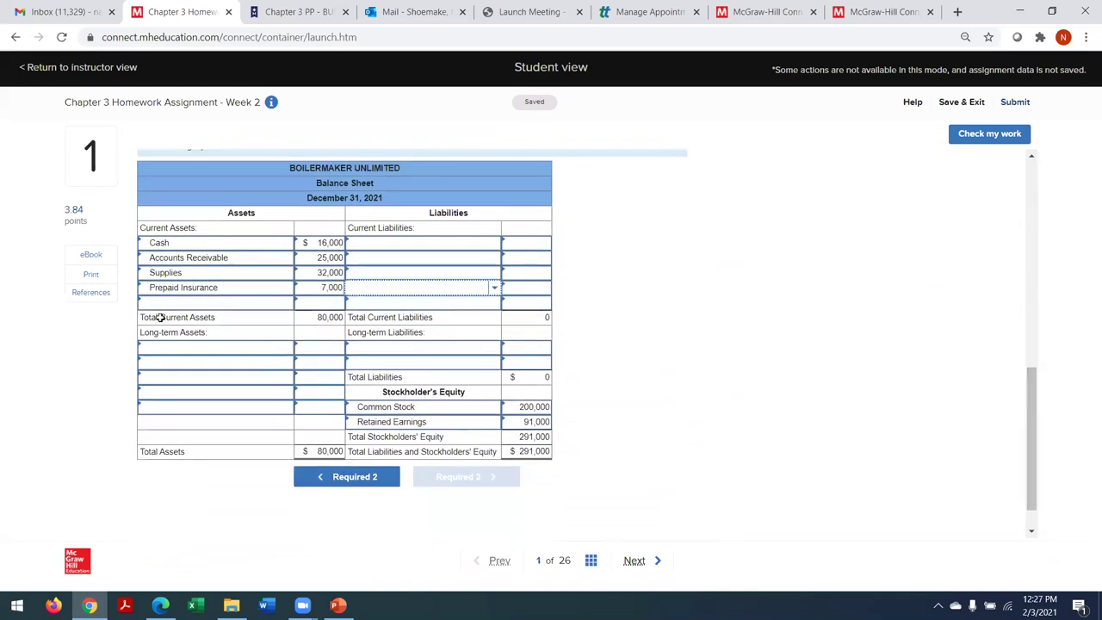
click(169, 352)
text(Equip)
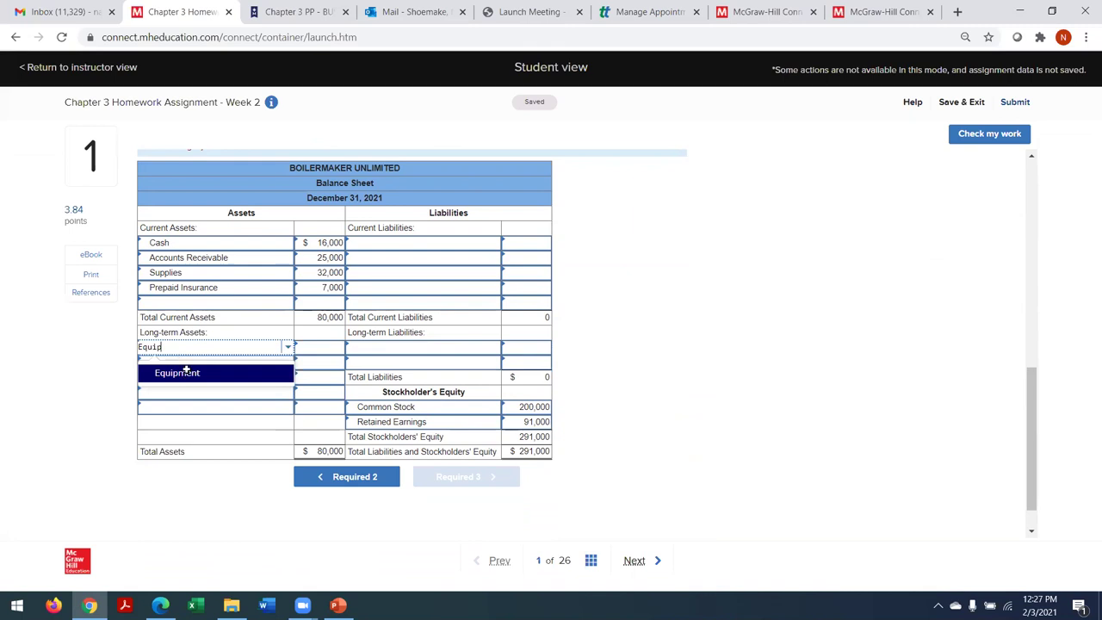
click(185, 370)
click(320, 354)
click(321, 349)
text(625,000)
Step: Label the second Long-term Assets row as Accumulated Depreciation
click(245, 363)
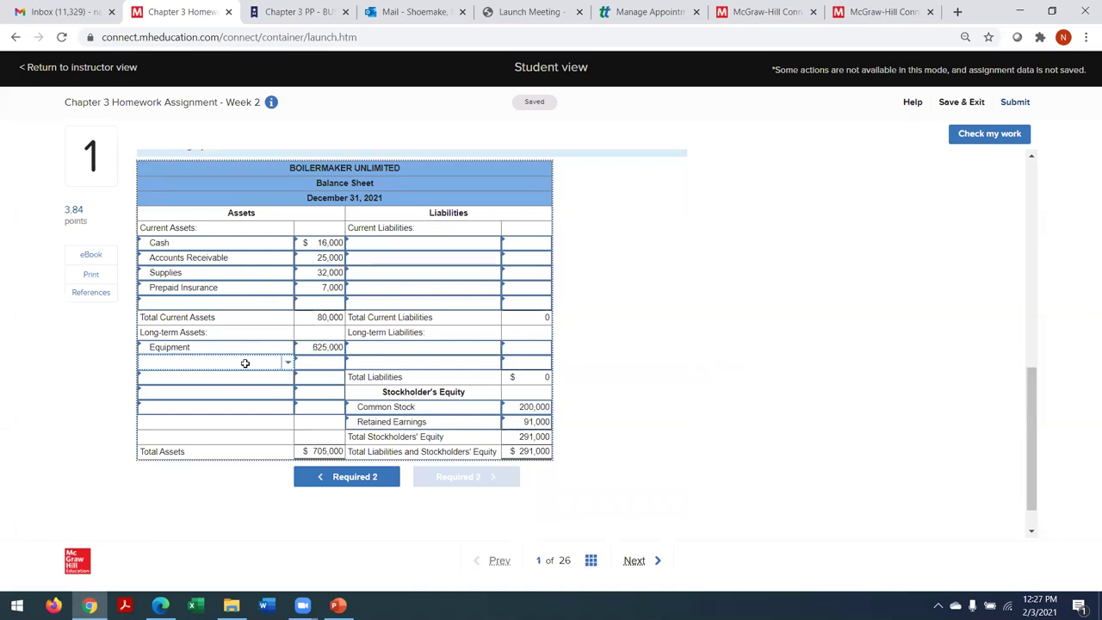
text(Less)
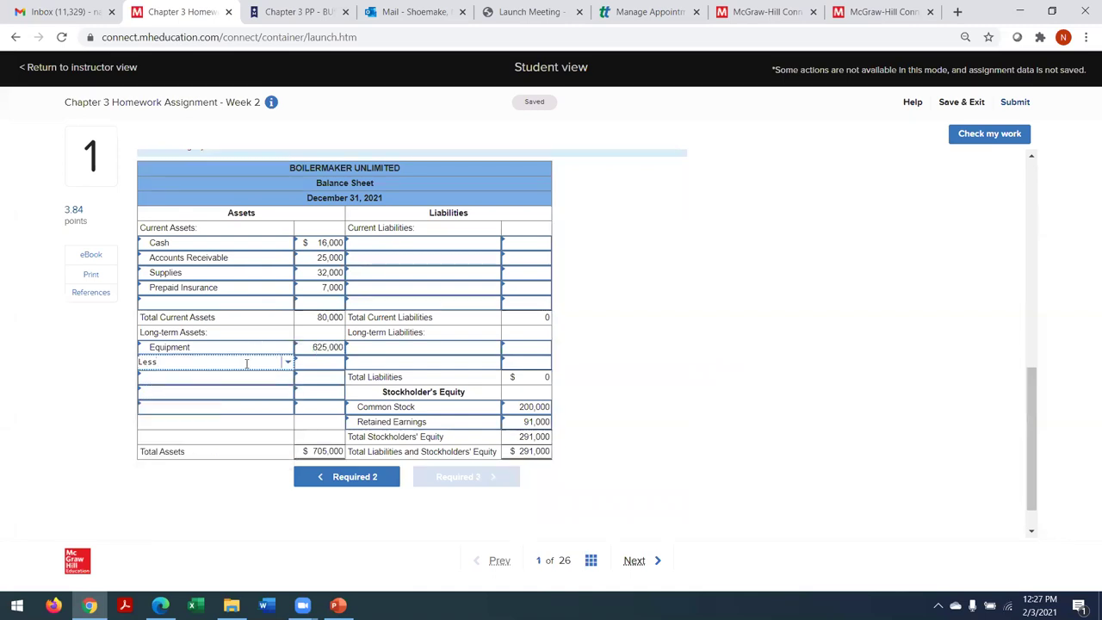
key(BackSpace)
key(BackSpace)
key(BackSpace)
key(BackSpace)
text(Ac)
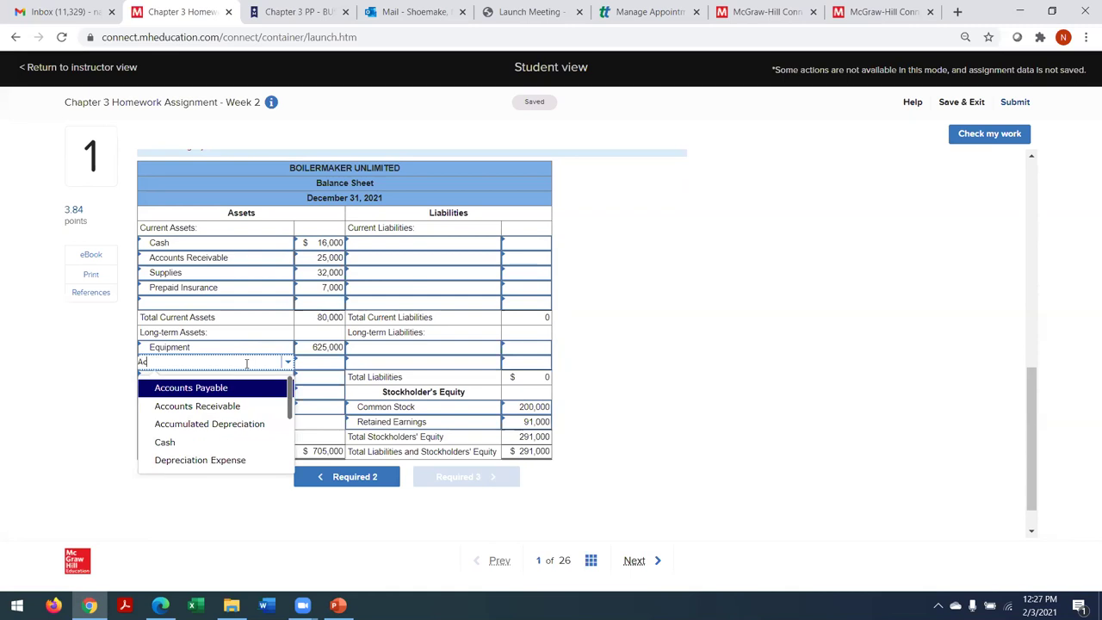
click(211, 423)
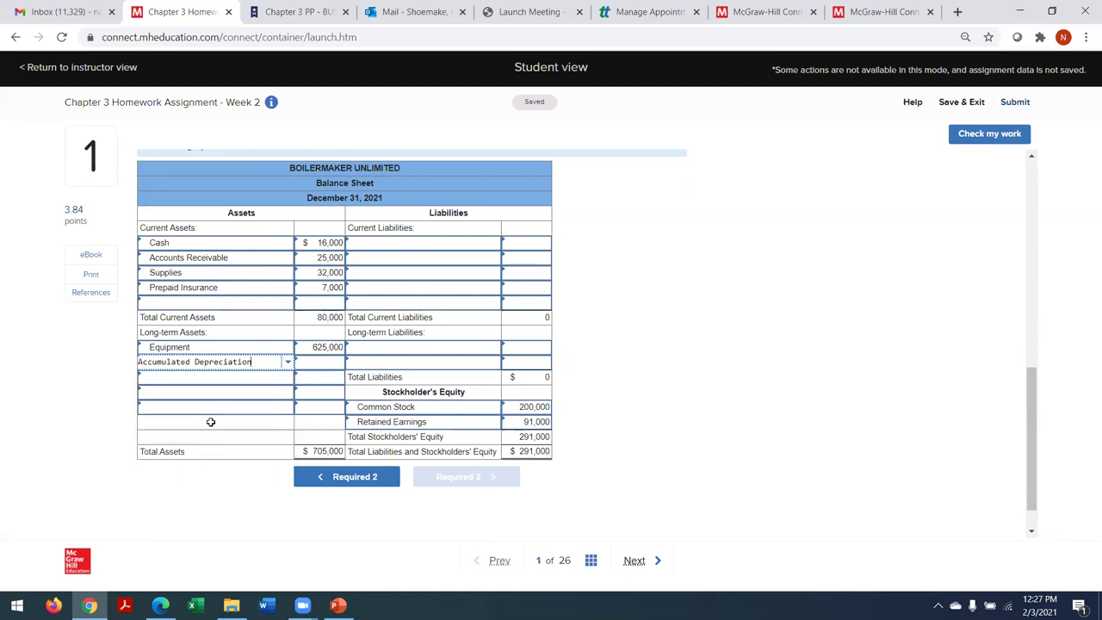
Step: Enter -200000 as the Accumulated Depreciation amount under Long-term Assets
click(305, 360)
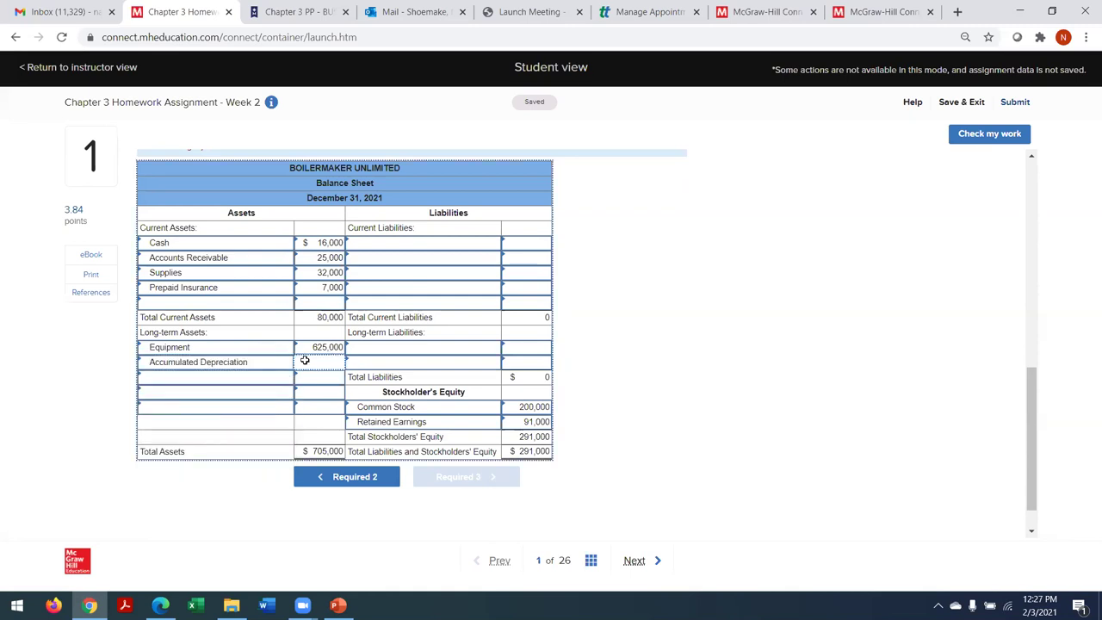
click(622, 111)
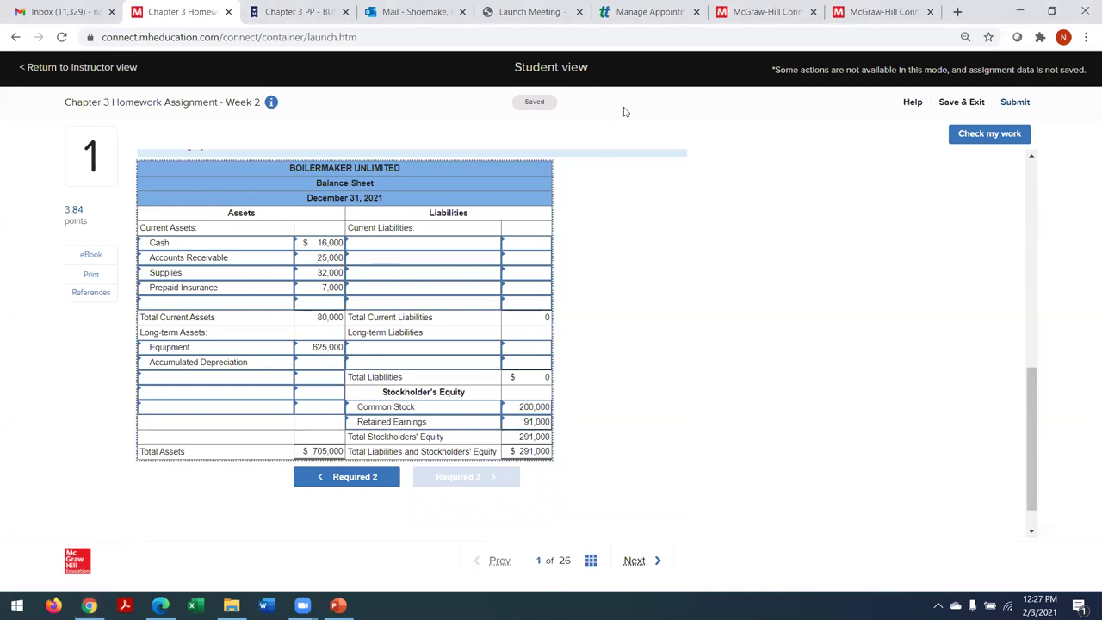
click(316, 363)
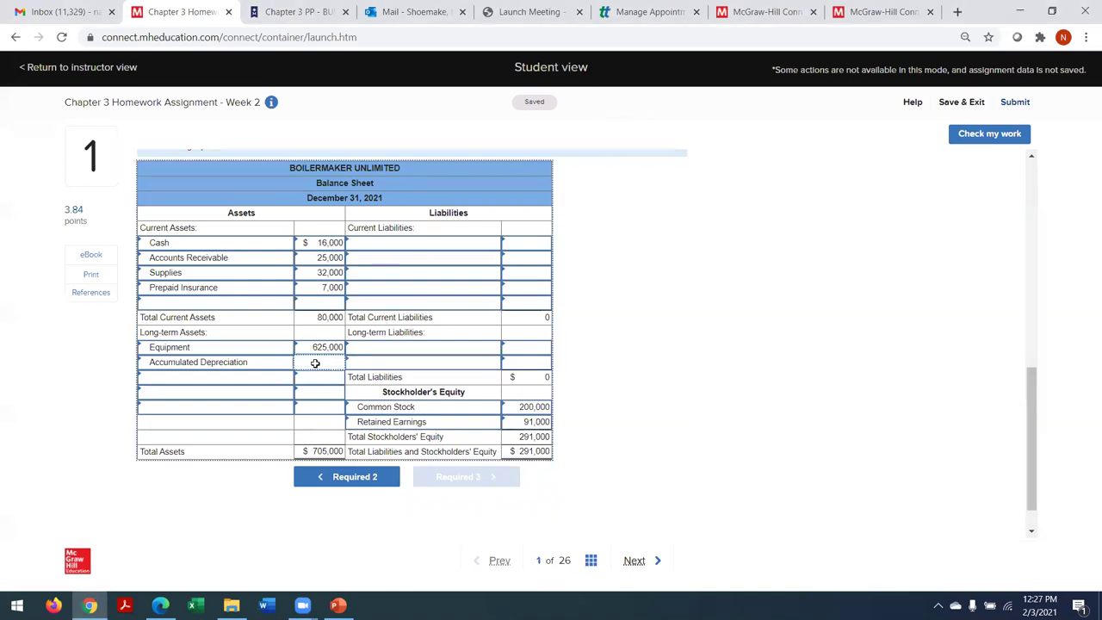
text(-200000)
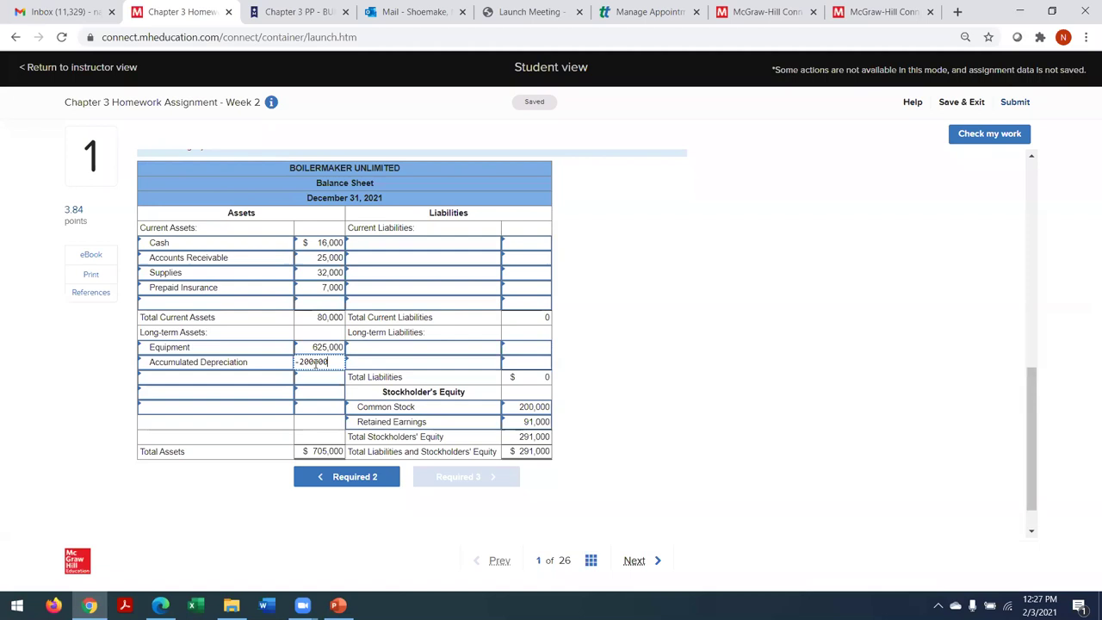
key(Tab)
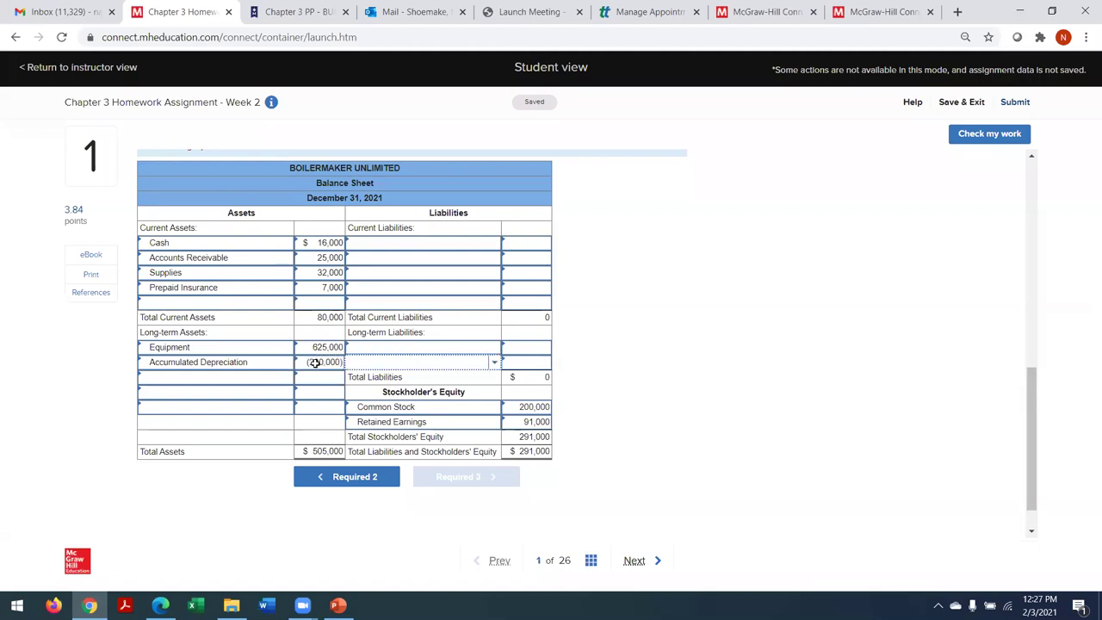
click(199, 378)
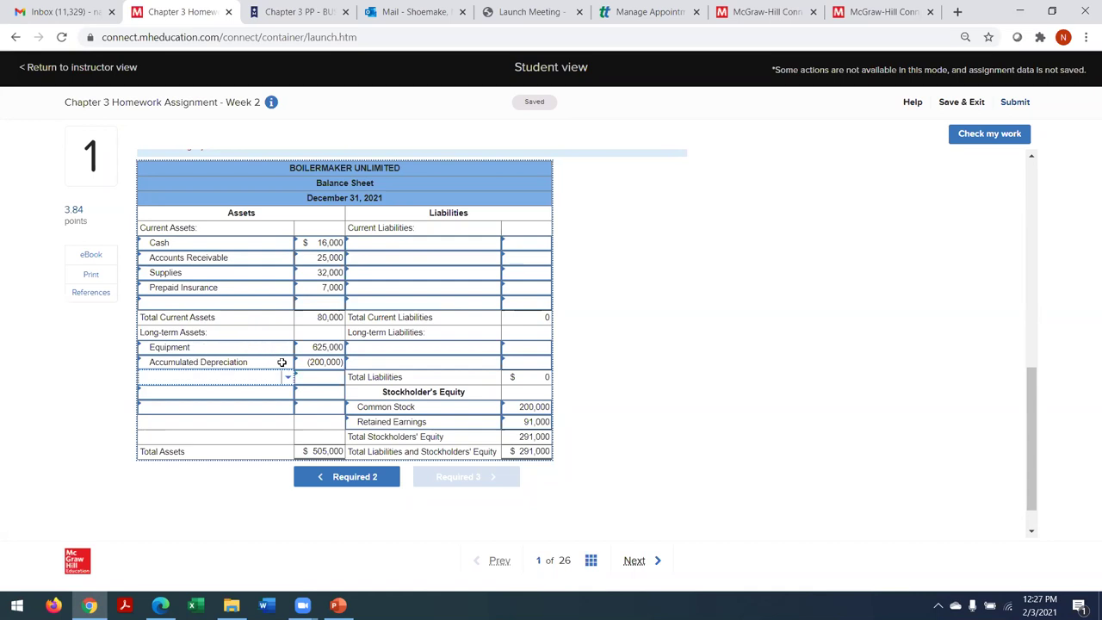
Step: Check the trial balance for liabilities and label the first Current Liabilities row as Accounts Payable
drag(1034, 396, 1002, 138)
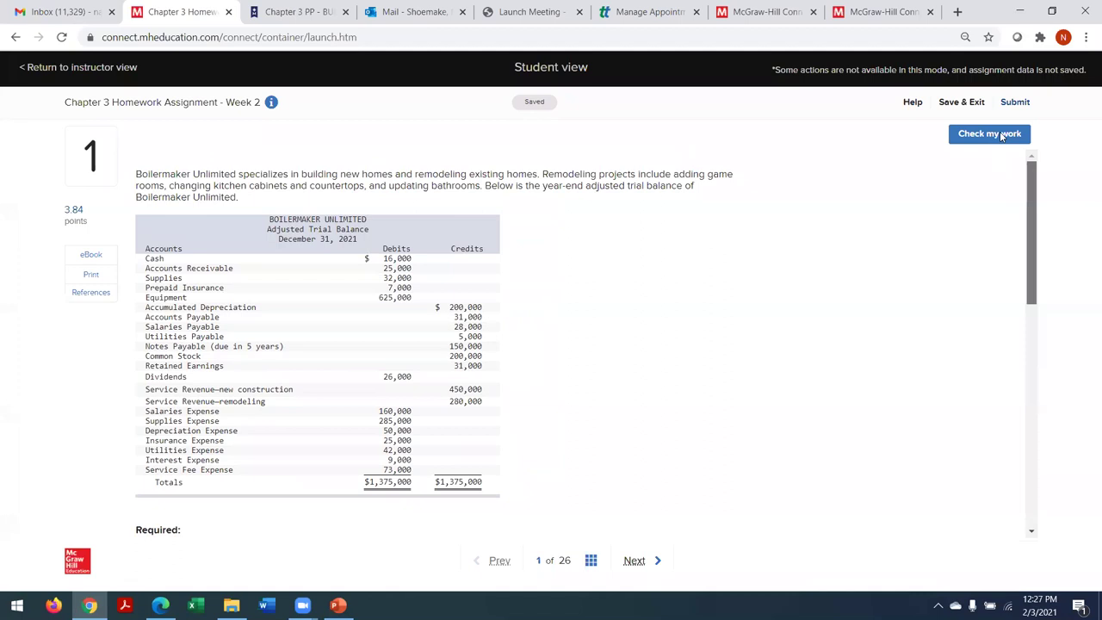
scroll(997, 175, down, 5)
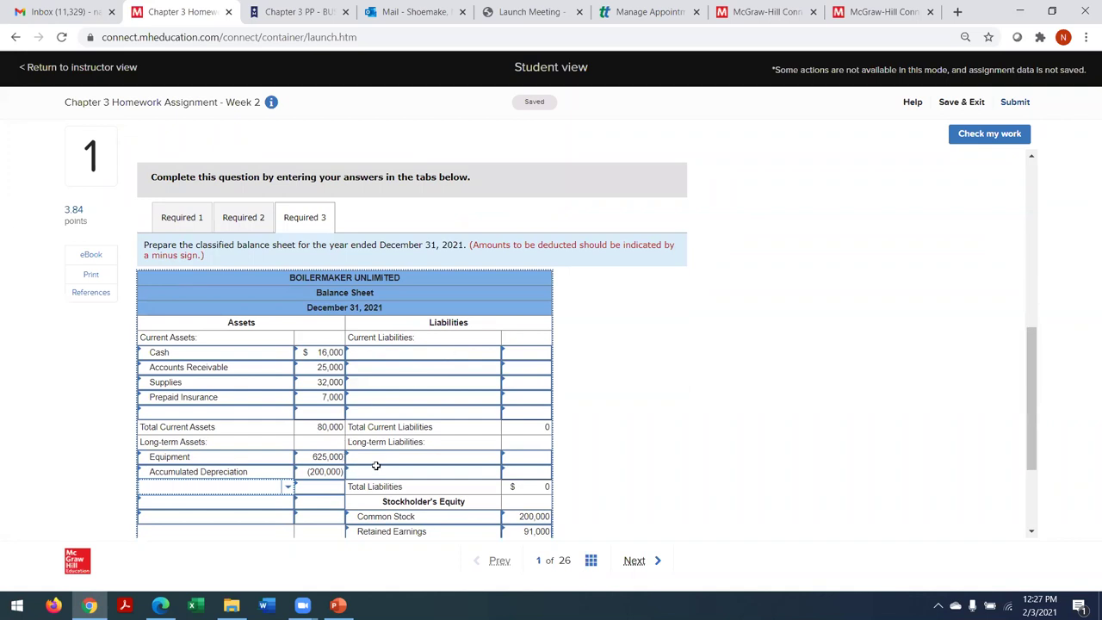
drag(1023, 363, 1045, 205)
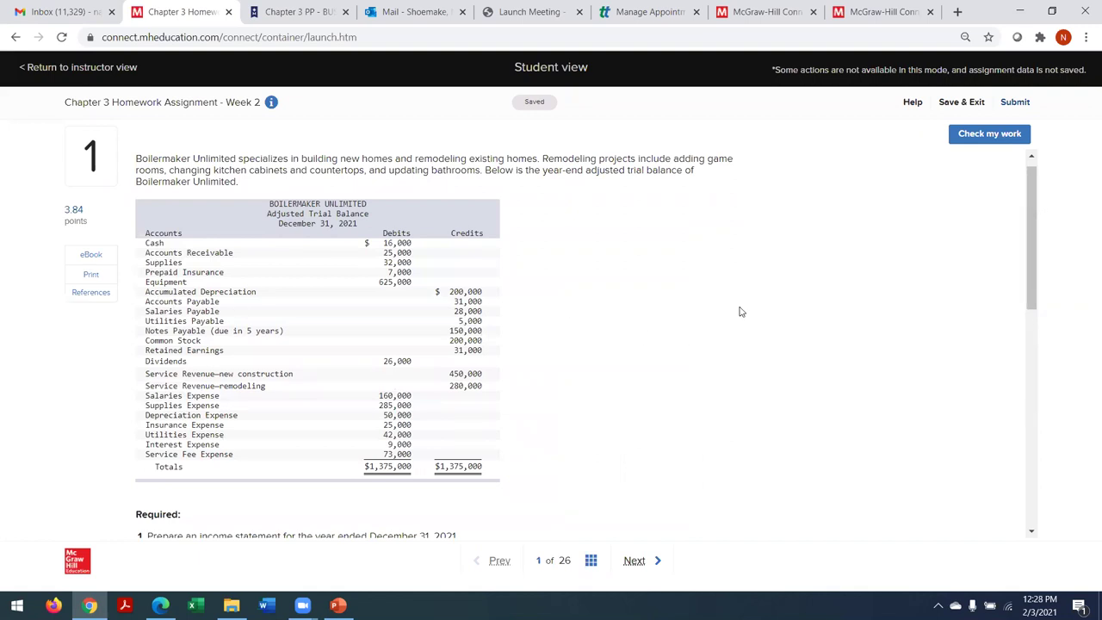
drag(1033, 232, 1053, 420)
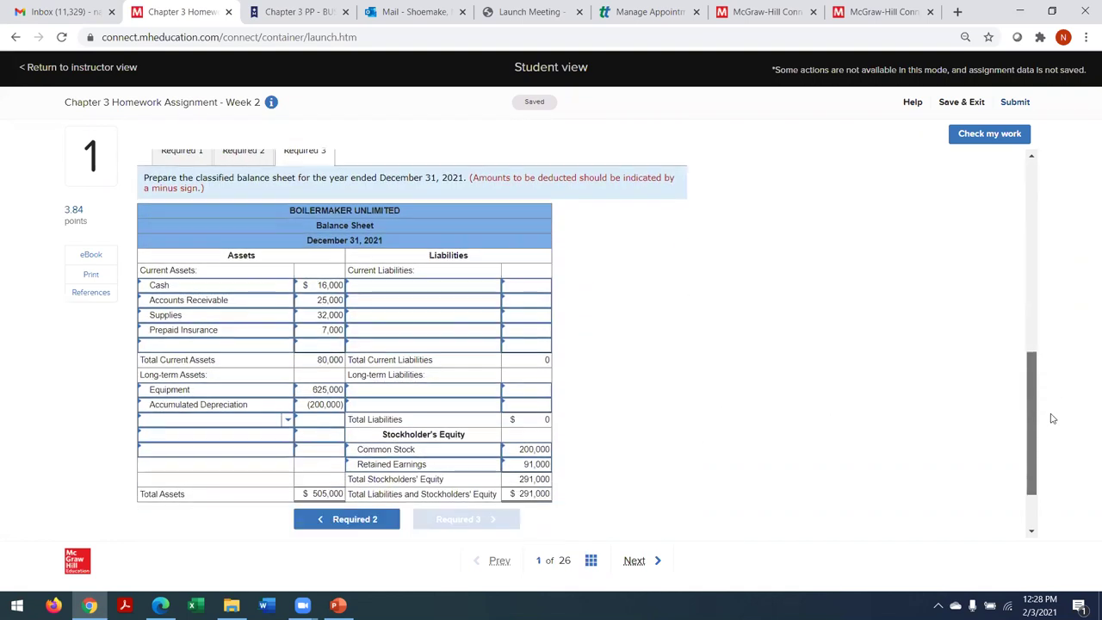
click(372, 280)
text(Accou)
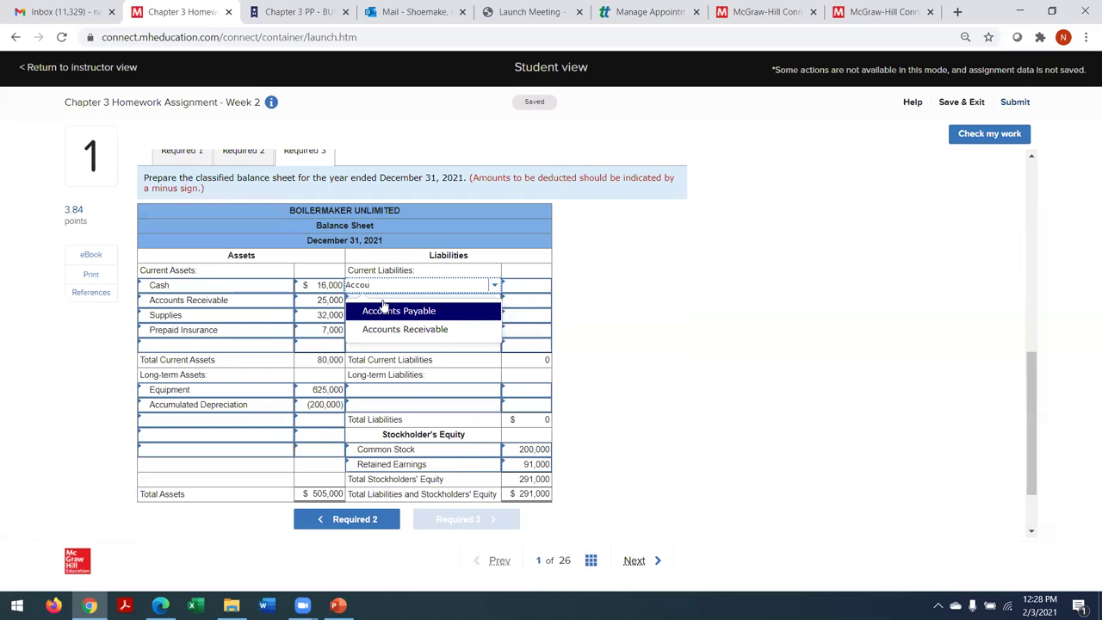
click(372, 306)
Step: Label the second and third Current Liabilities rows as Salaries Payable and Utilities Payable
click(372, 304)
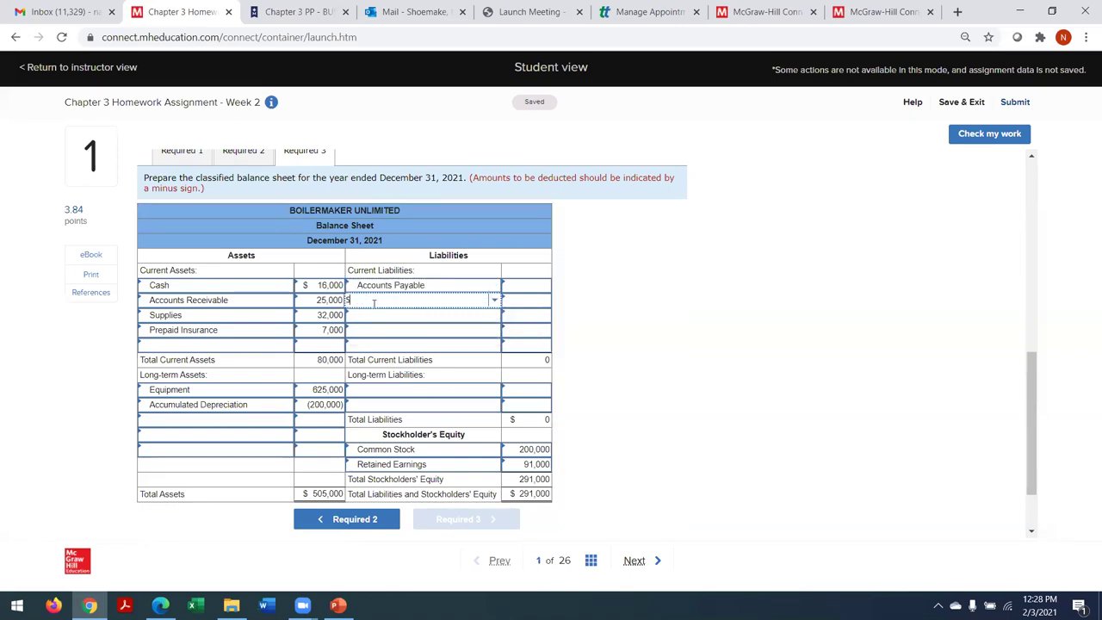
text(Salar)
click(376, 344)
click(374, 316)
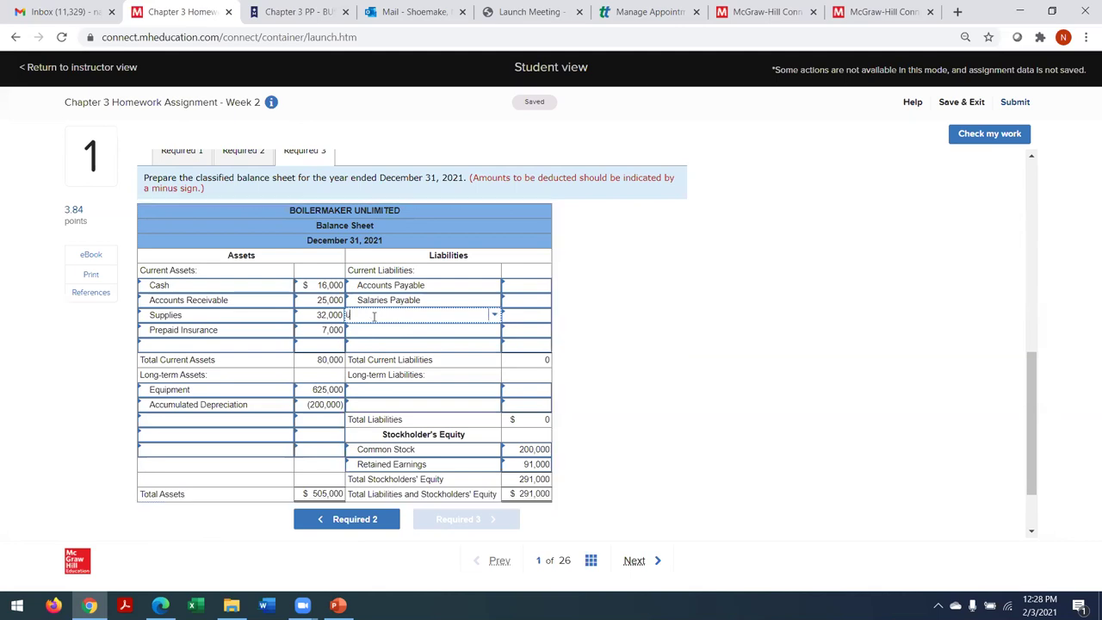
text(Utiliti)
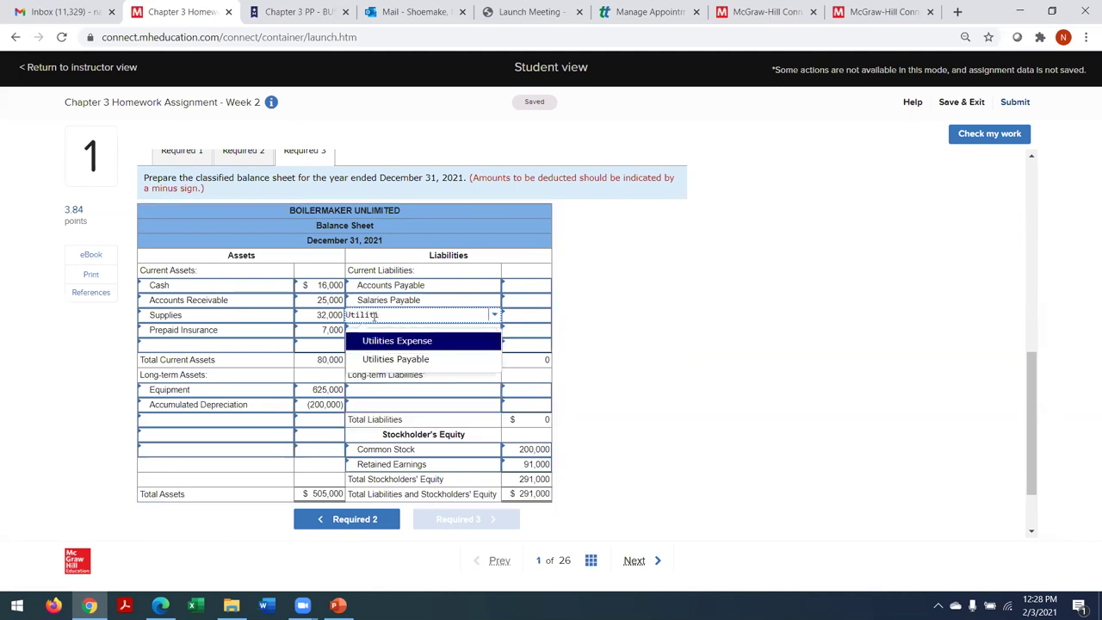
click(396, 358)
Step: Enter the current liability amounts: 31,000 for Accounts Payable, 28,000 for Salaries Payable and 5,000 for Utilities Payable
drag(1031, 370, 714, 290)
click(527, 268)
text(31000)
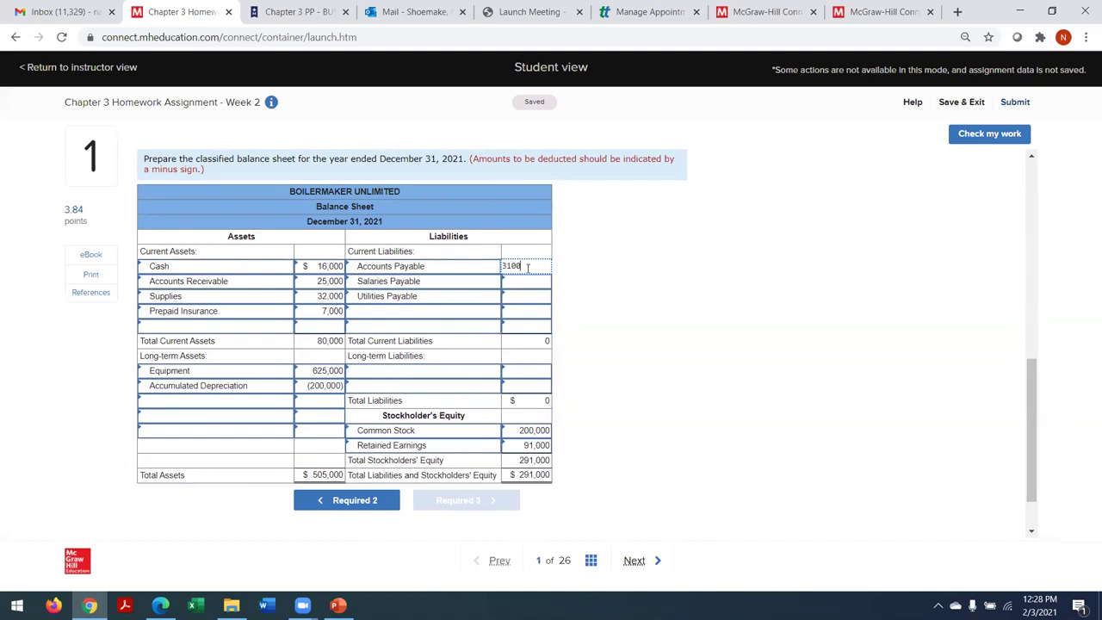
click(523, 283)
text(28000)
click(524, 296)
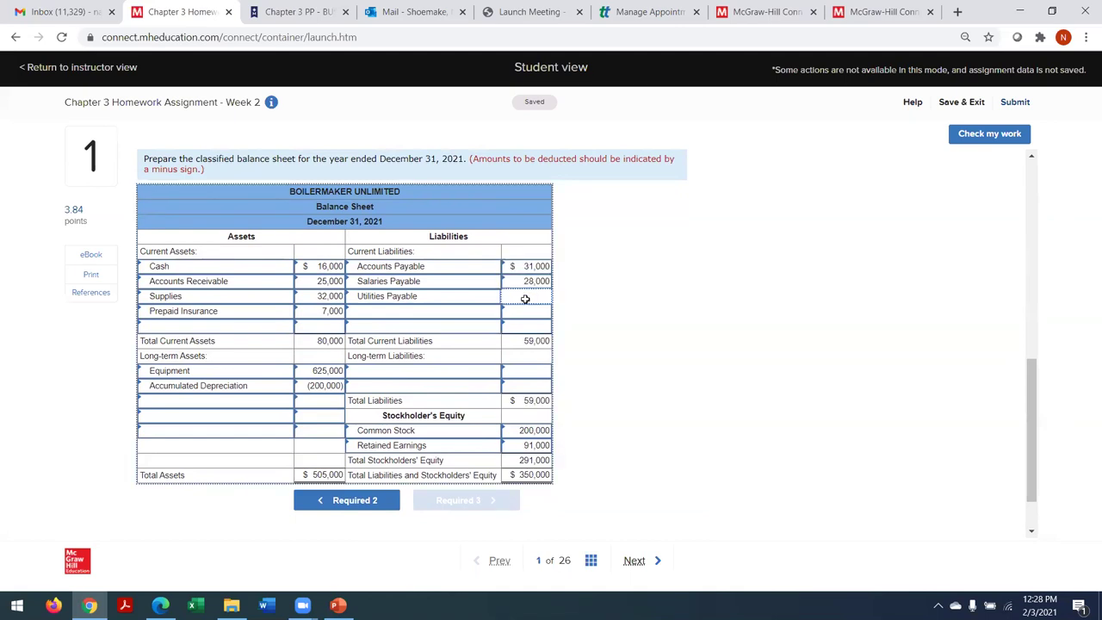
text(5,000)
key(Tab)
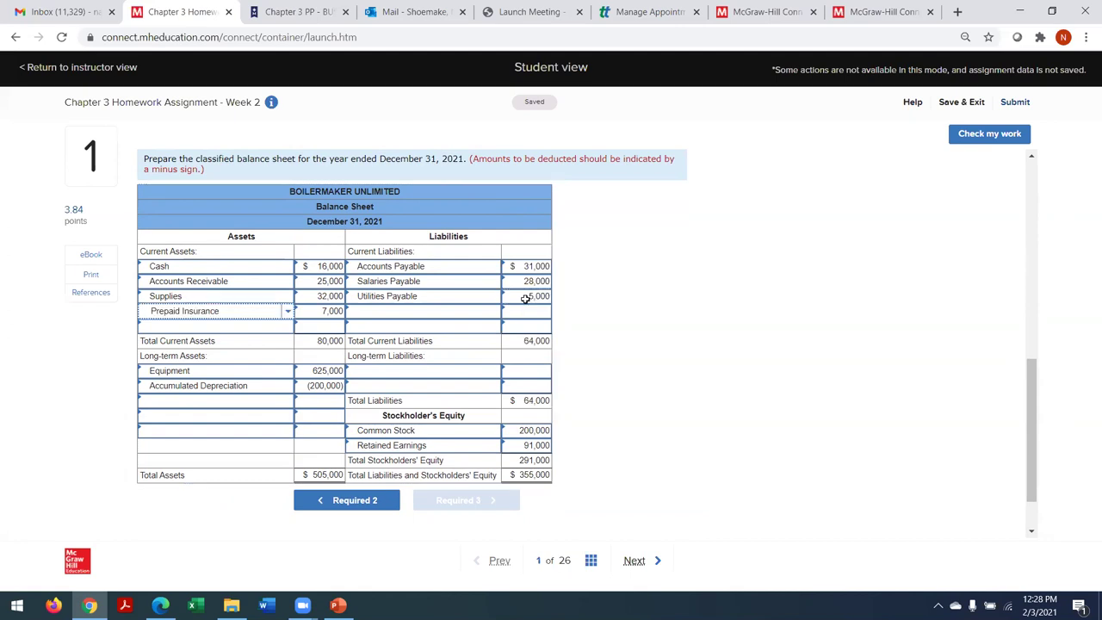
Step: Add Notes Payable with 150,000 from the trial balance as the first row under Long-term Liabilities
drag(1033, 405, 1070, 285)
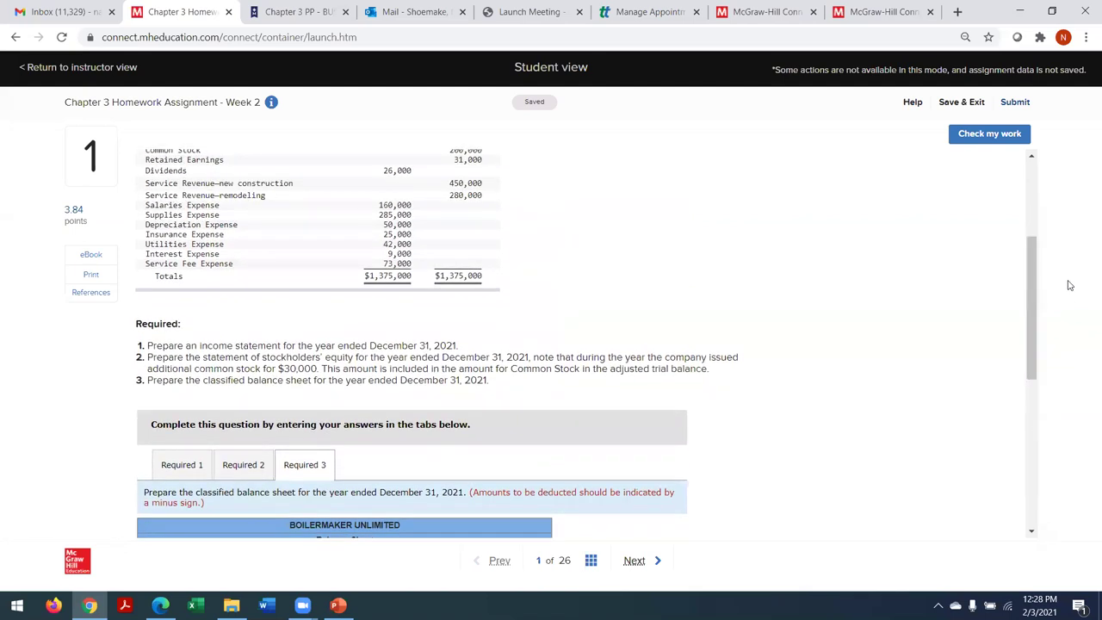
drag(1036, 274, 1028, 220)
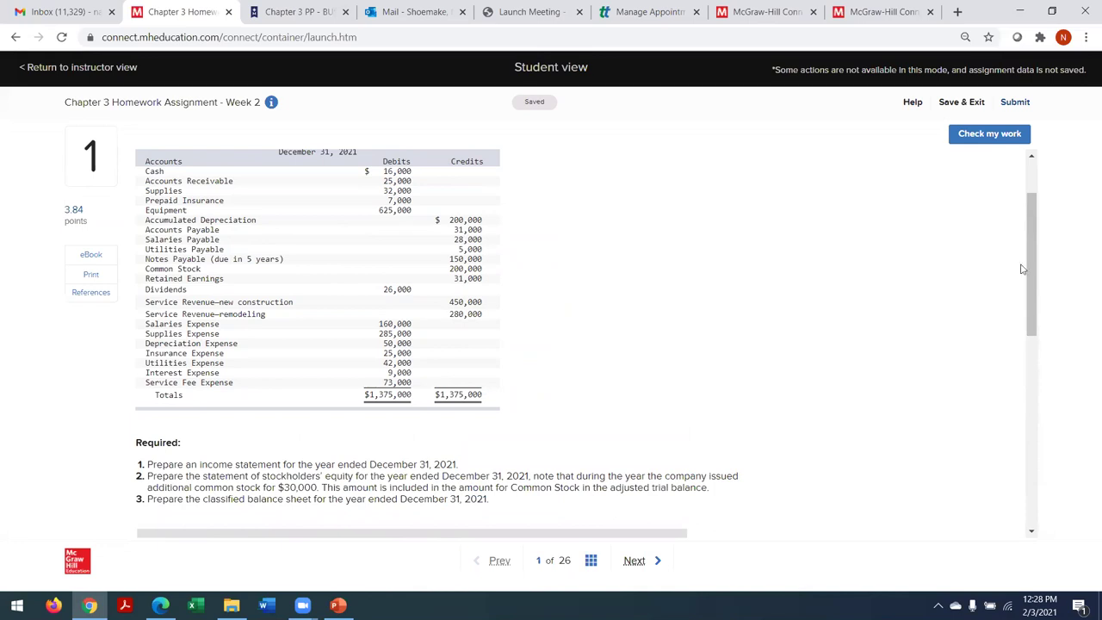
drag(1035, 285, 1036, 447)
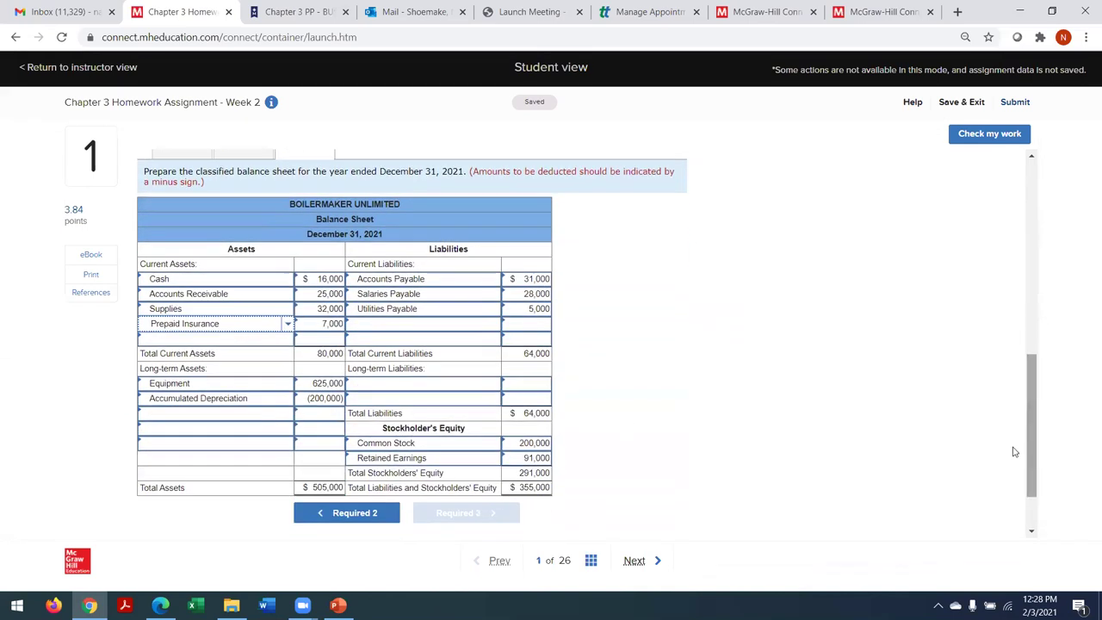
click(451, 382)
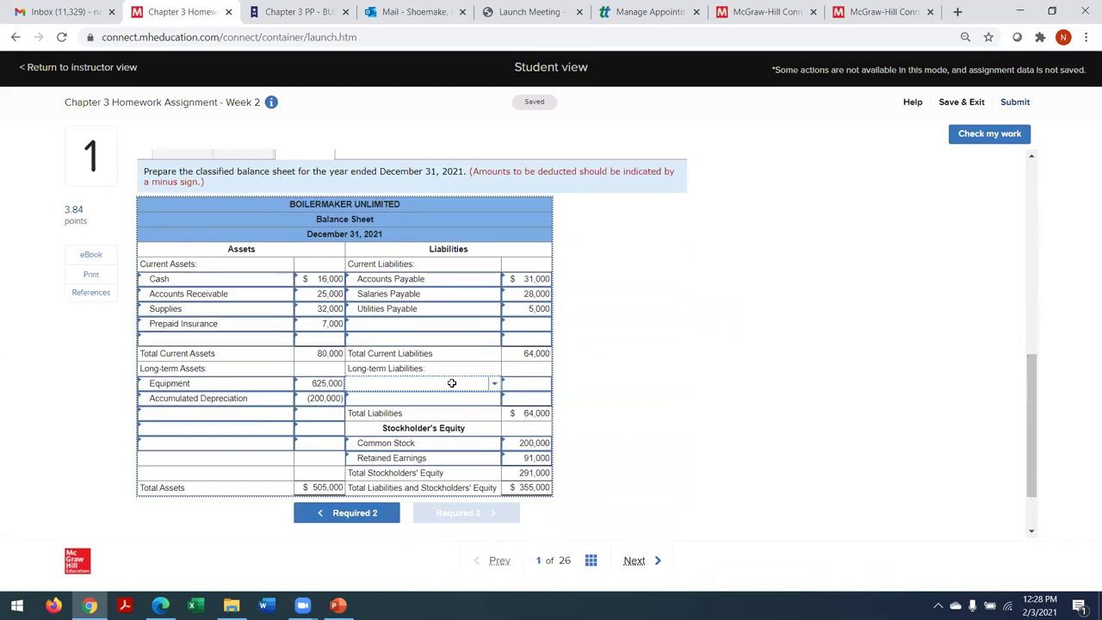
text(Notes)
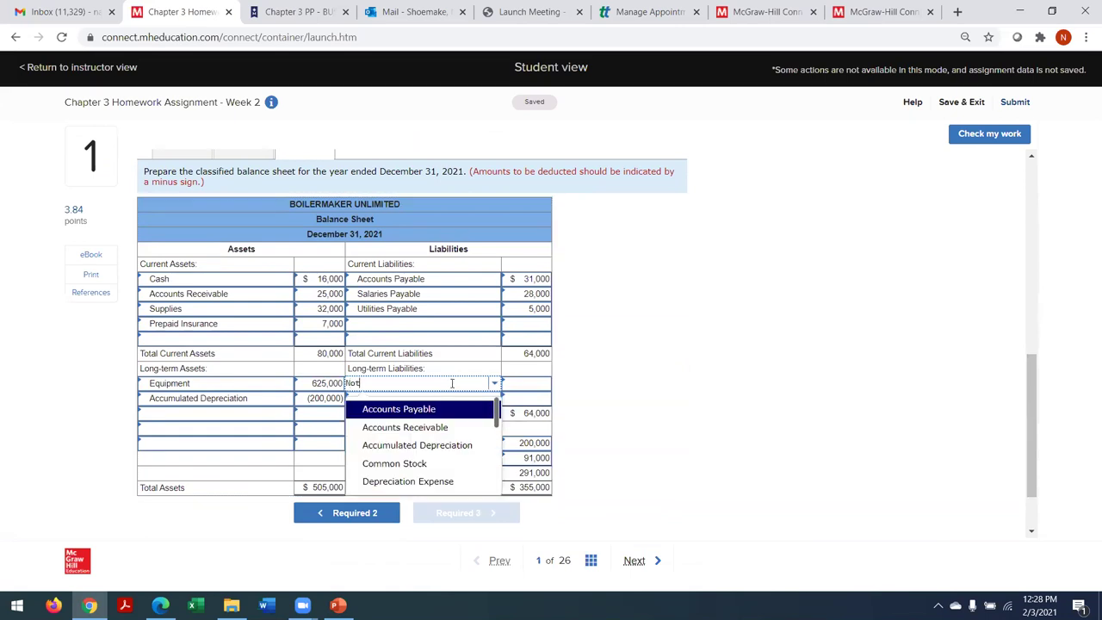
click(398, 409)
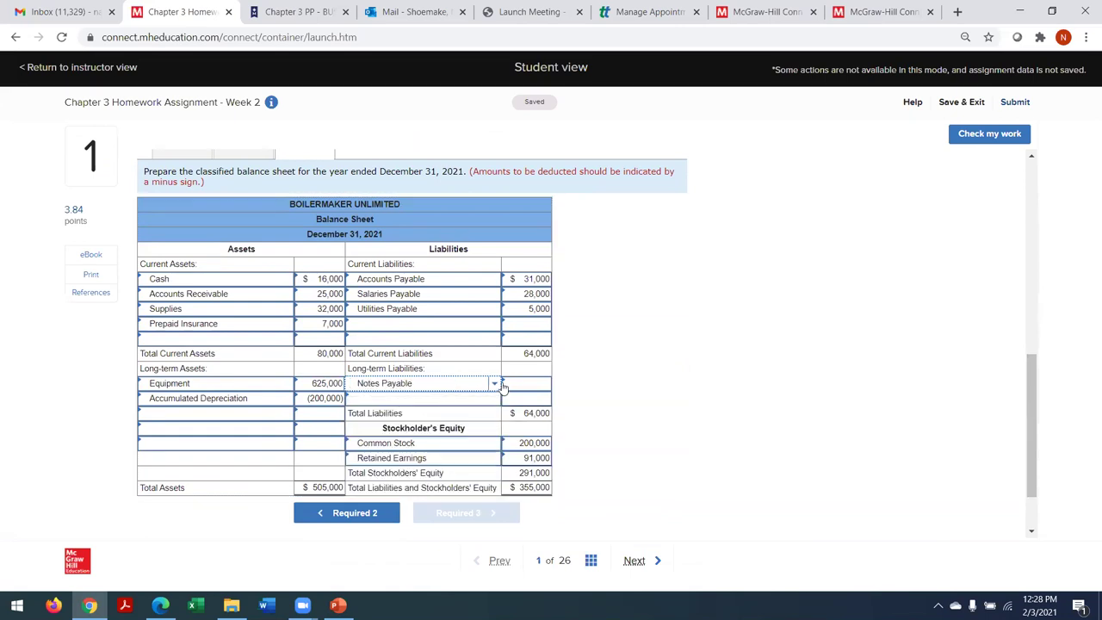
click(523, 382)
text(150000)
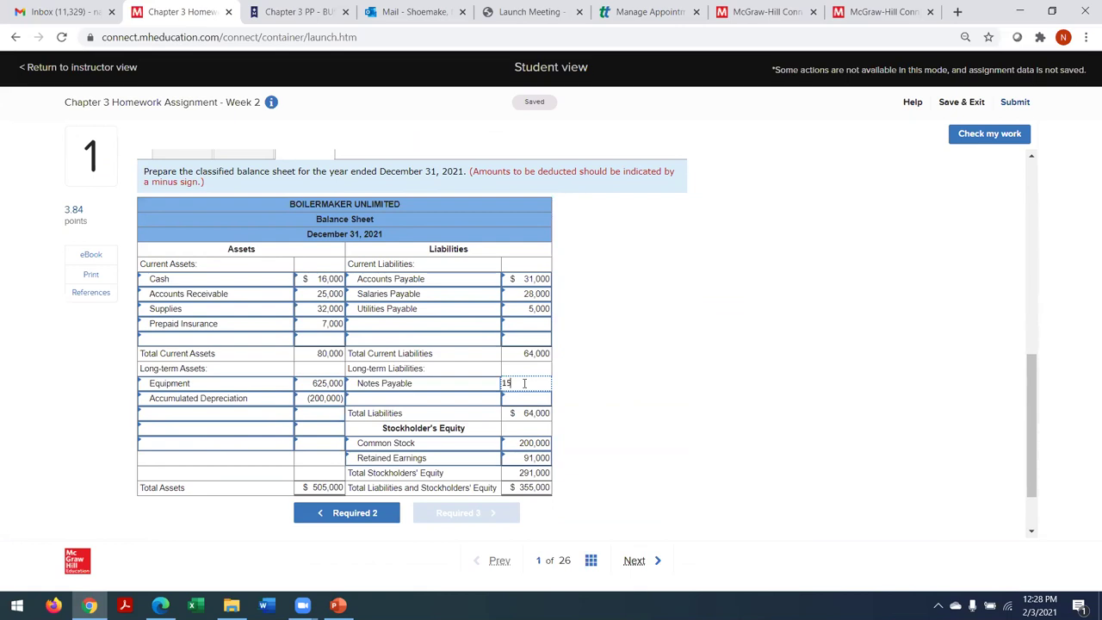
key(Tab)
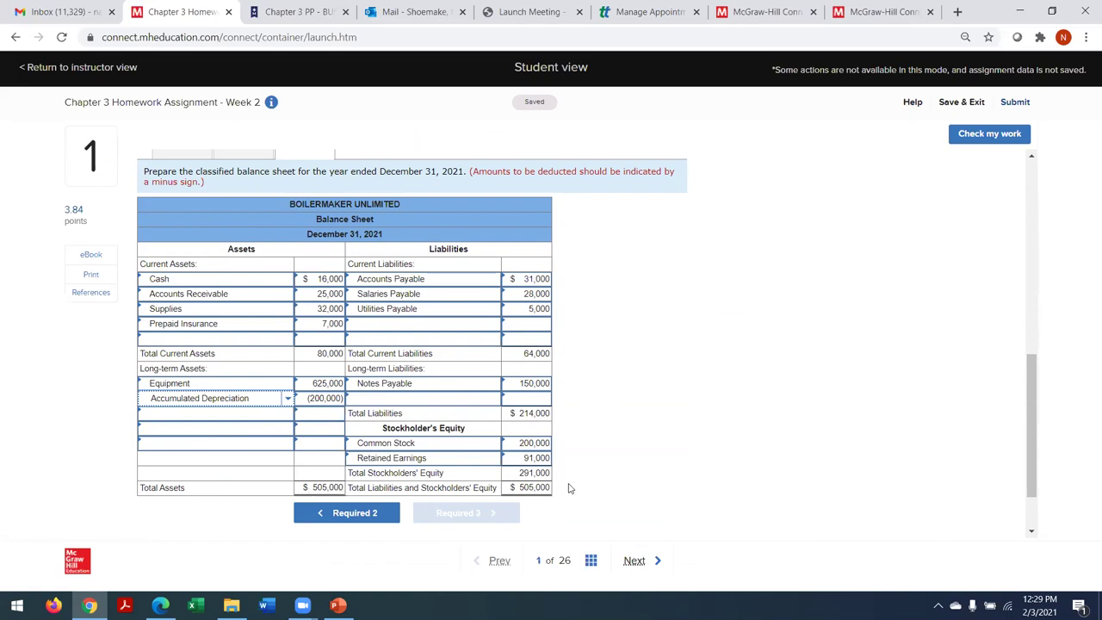
Step: Check the completed work, review the marked balance sheet, and return to the question's trial balance
click(979, 133)
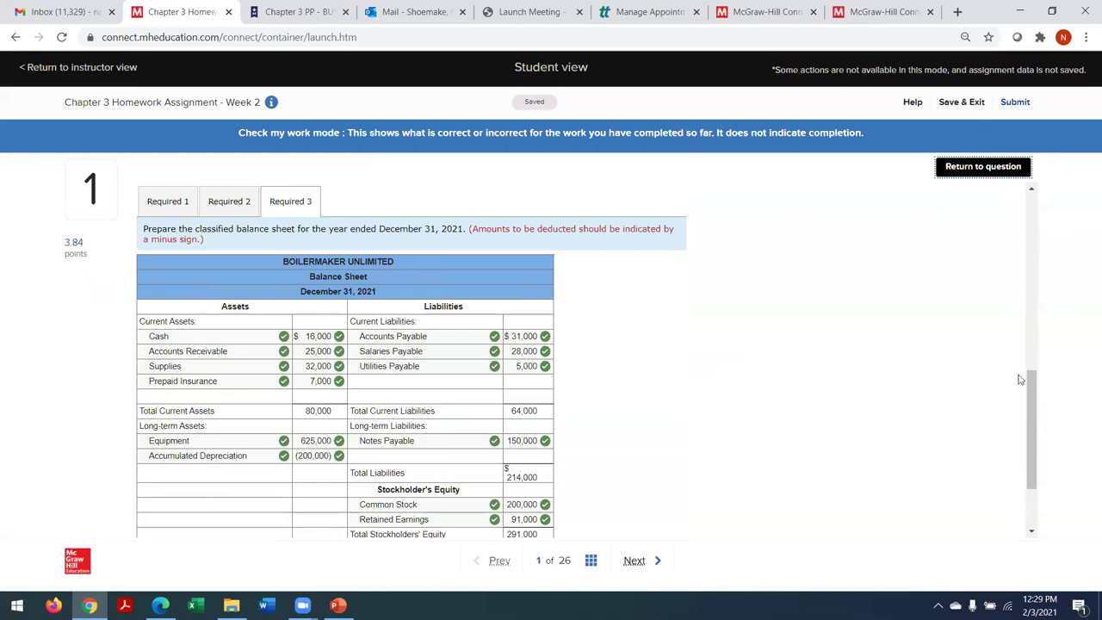
drag(1029, 411, 1030, 447)
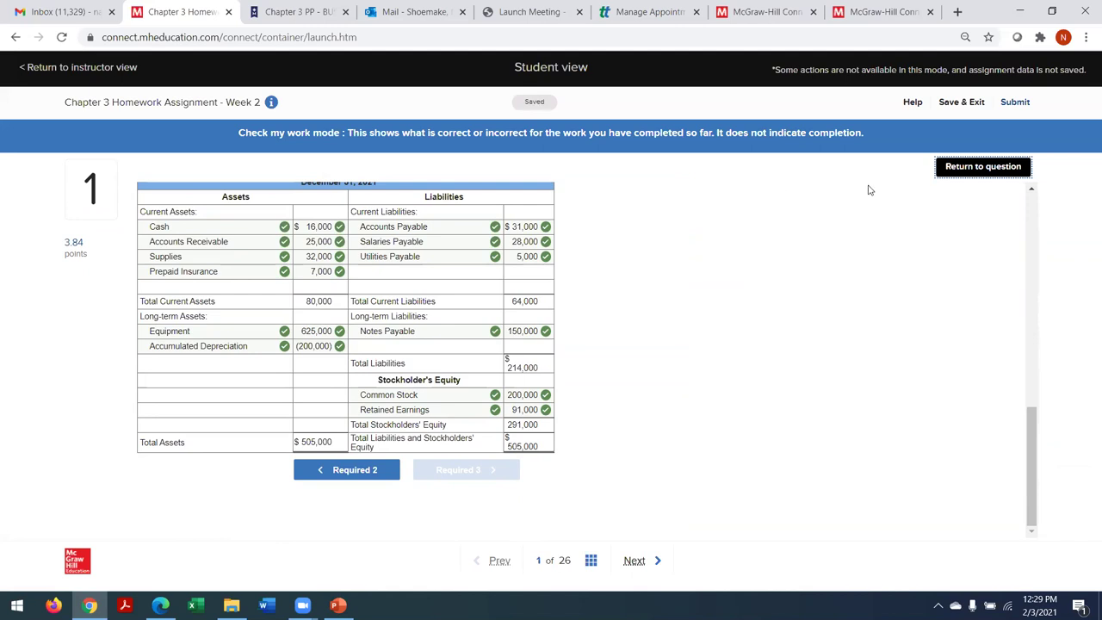
click(987, 166)
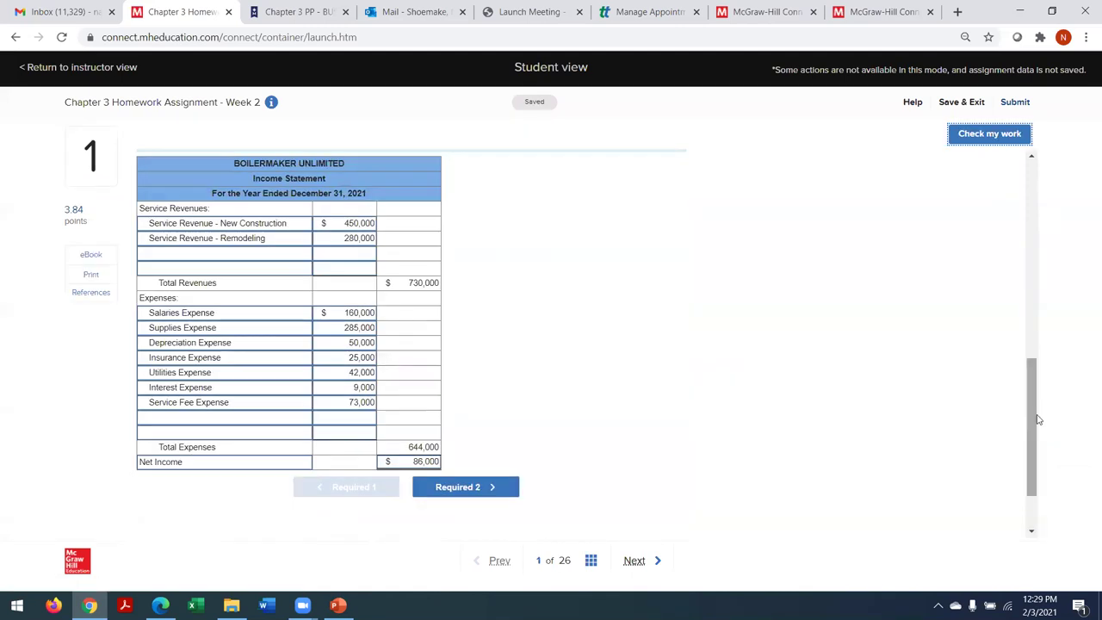
drag(1032, 419, 1087, 221)
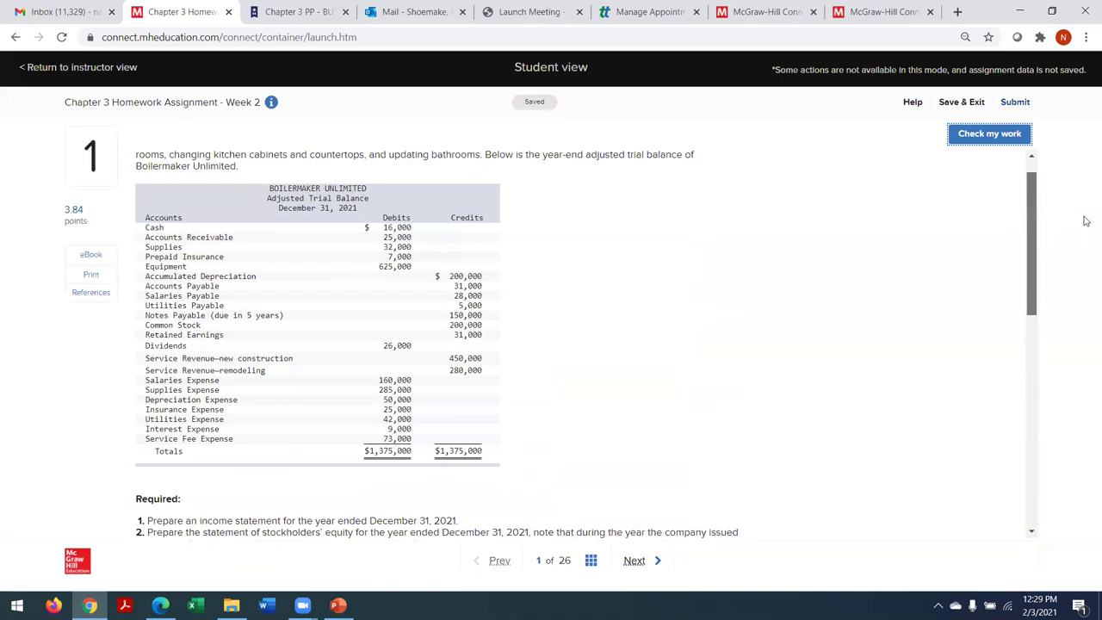
Step: Switch to the Chapter 3 PowerPoint presentation and start the slide show from The Closing Process slide
click(338, 605)
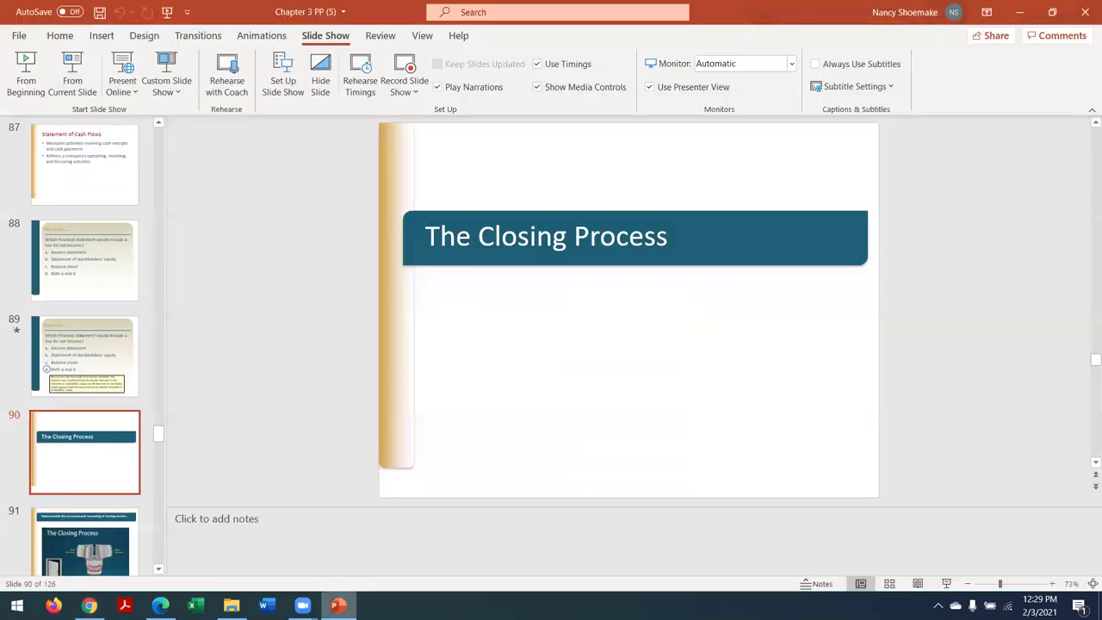
click(73, 79)
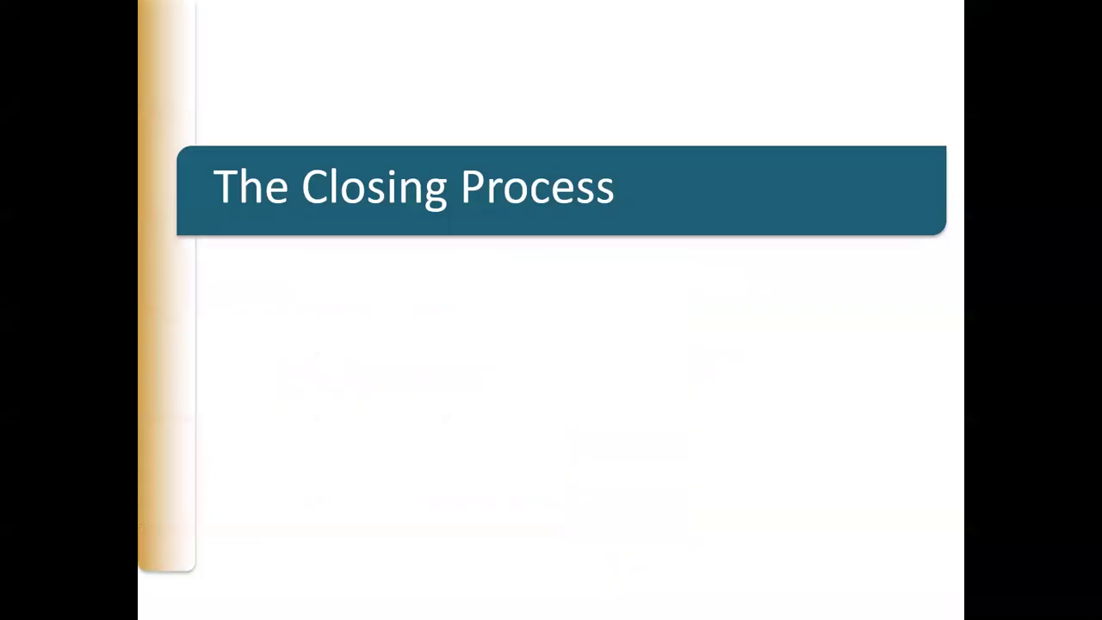
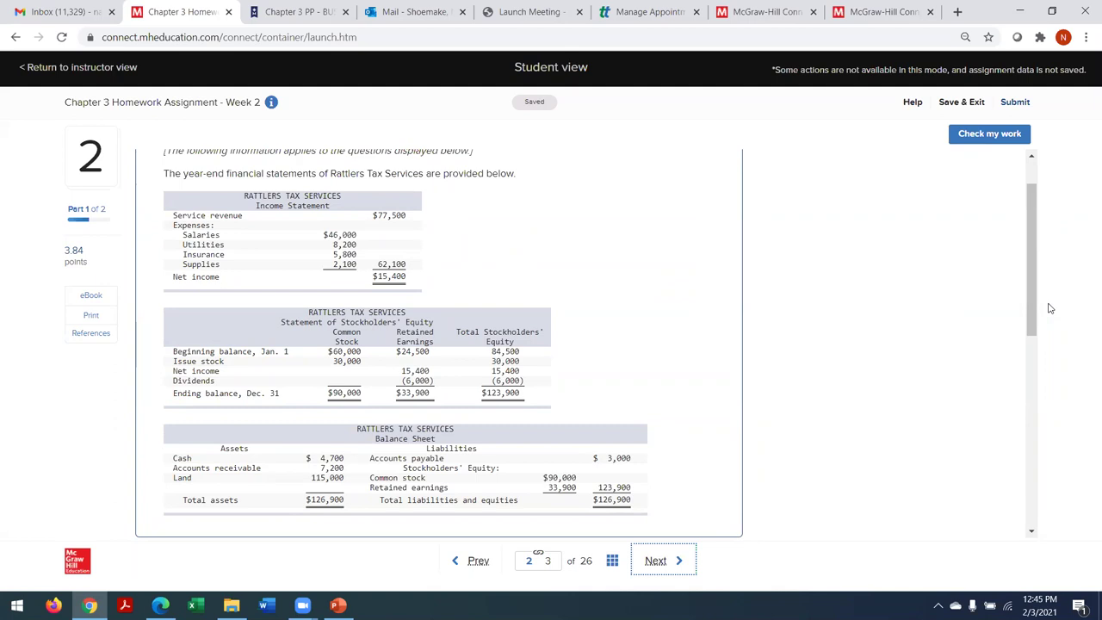
Step: Debit Service Revenue for 77,500 on the first line of the entry to close the revenue accounts
scroll(1036, 336, down, 3)
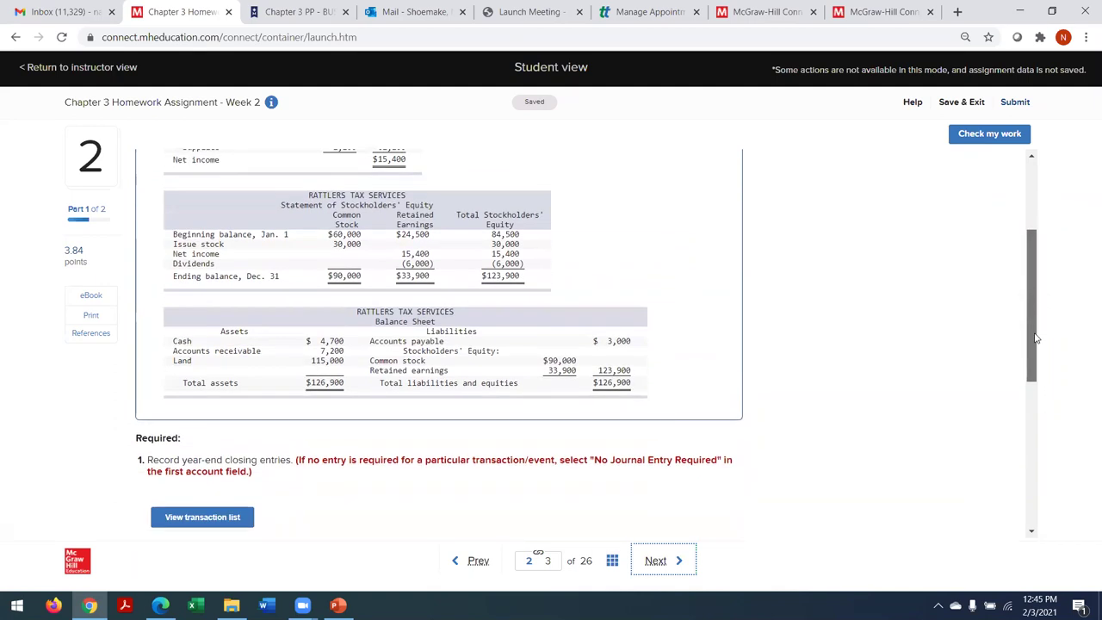
drag(1036, 338, 947, 233)
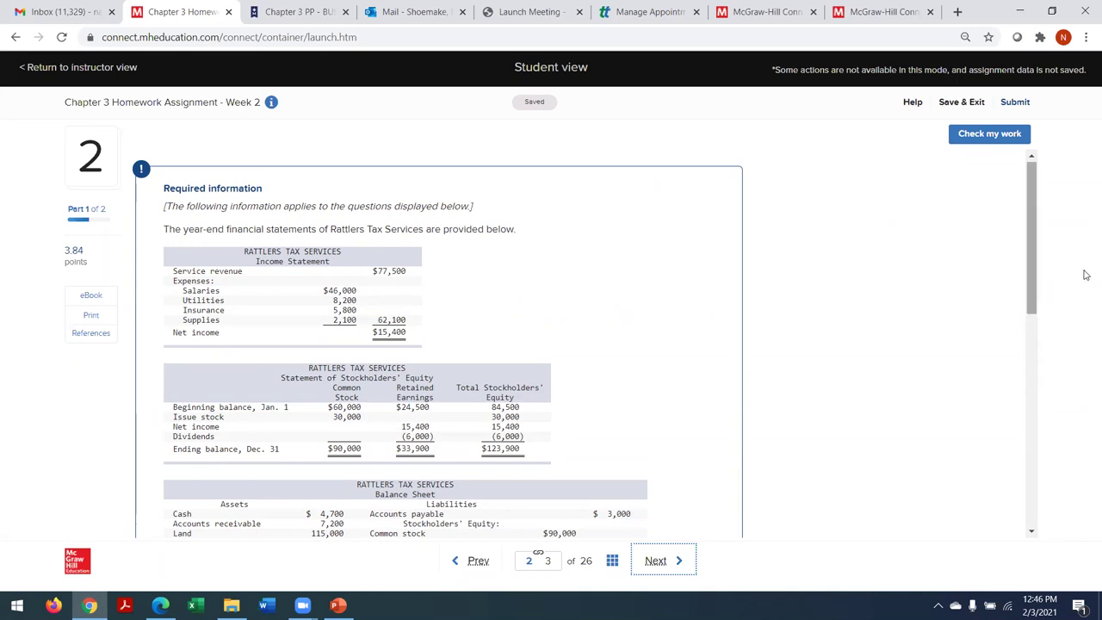
drag(1034, 287, 1043, 512)
click(441, 353)
text(77500)
click(376, 355)
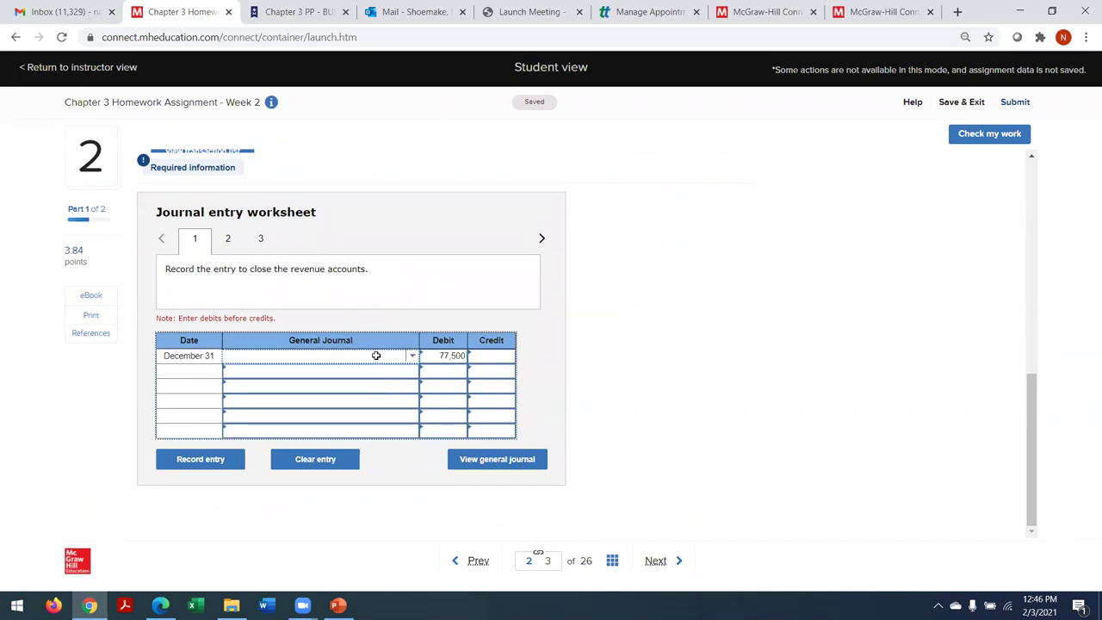
text(servi)
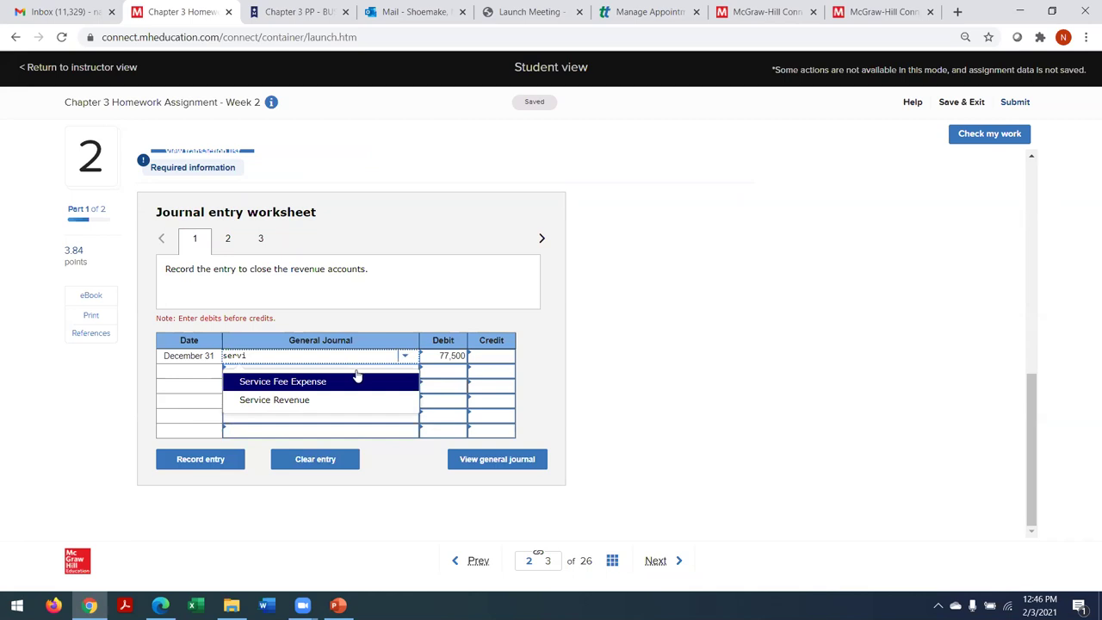
click(349, 400)
Step: Credit Retained Earnings for 77,500 on the second line and record the revenue closing entry
click(350, 371)
text(retaine)
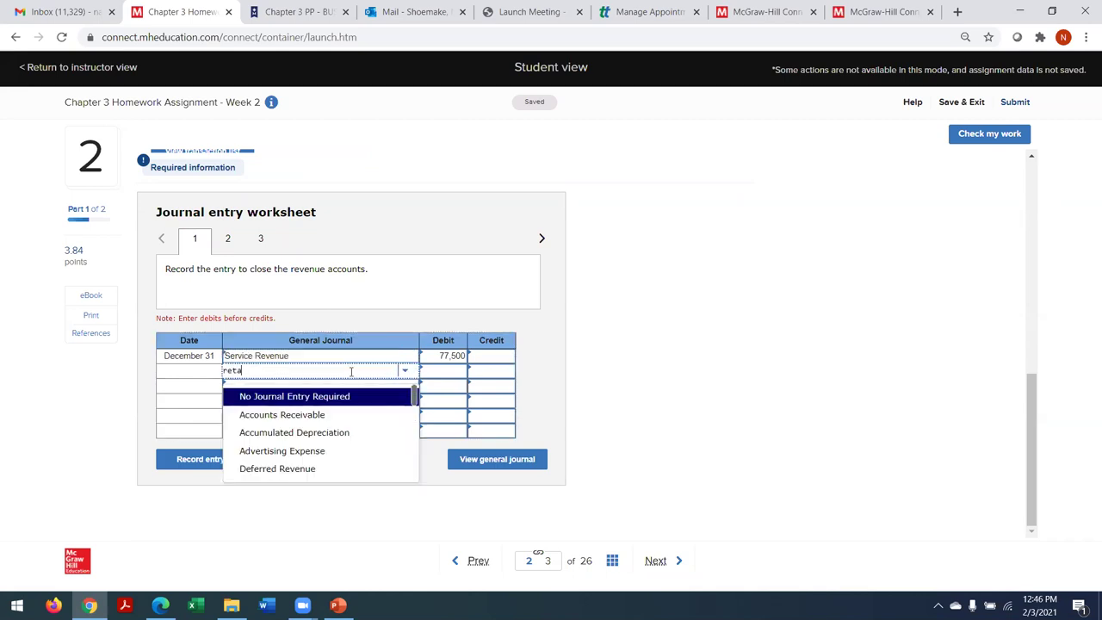
click(329, 396)
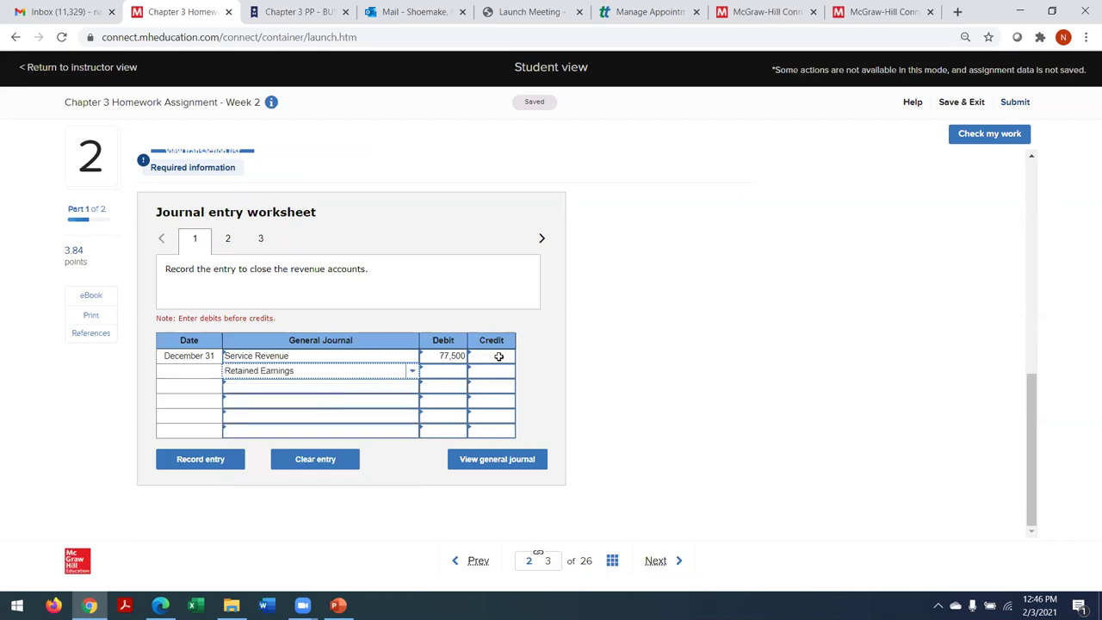
click(487, 374)
text(77,5)
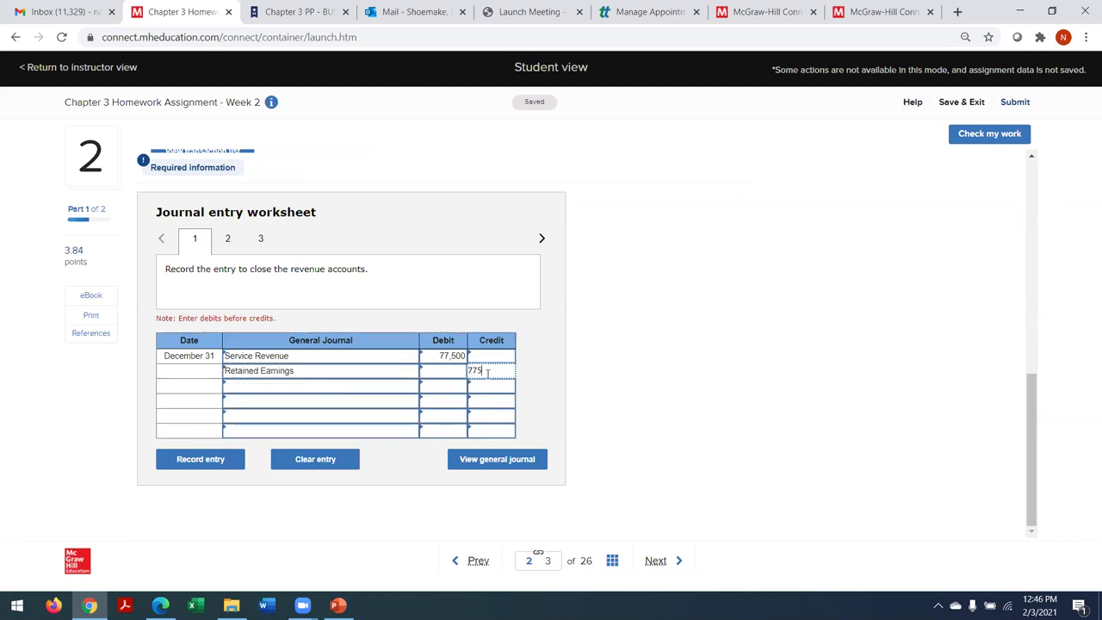
text(00)
key(Tab)
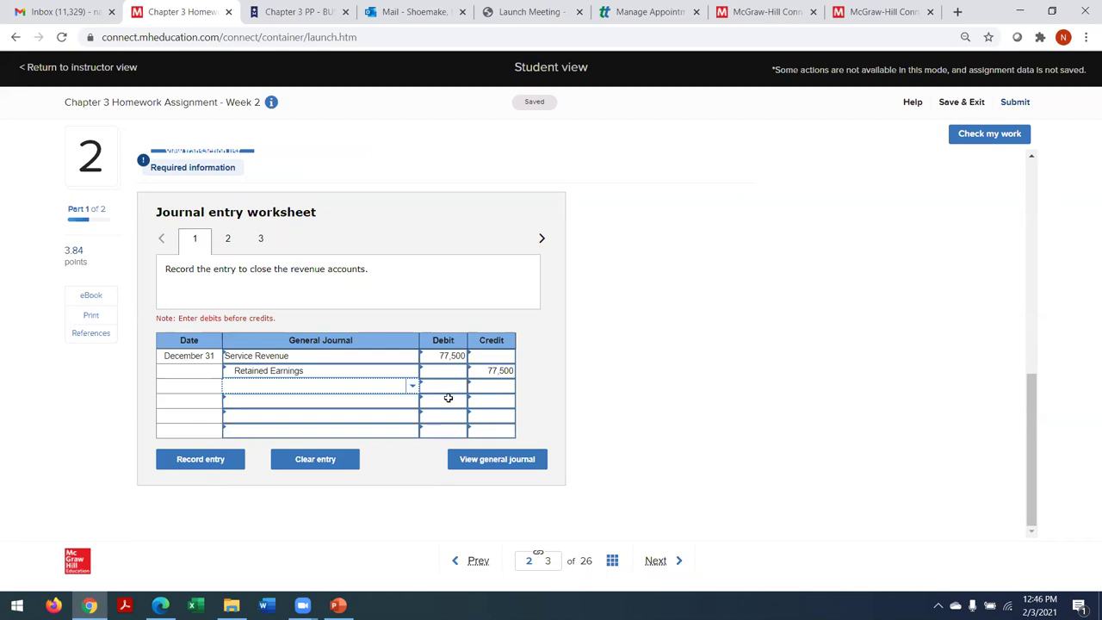
click(216, 459)
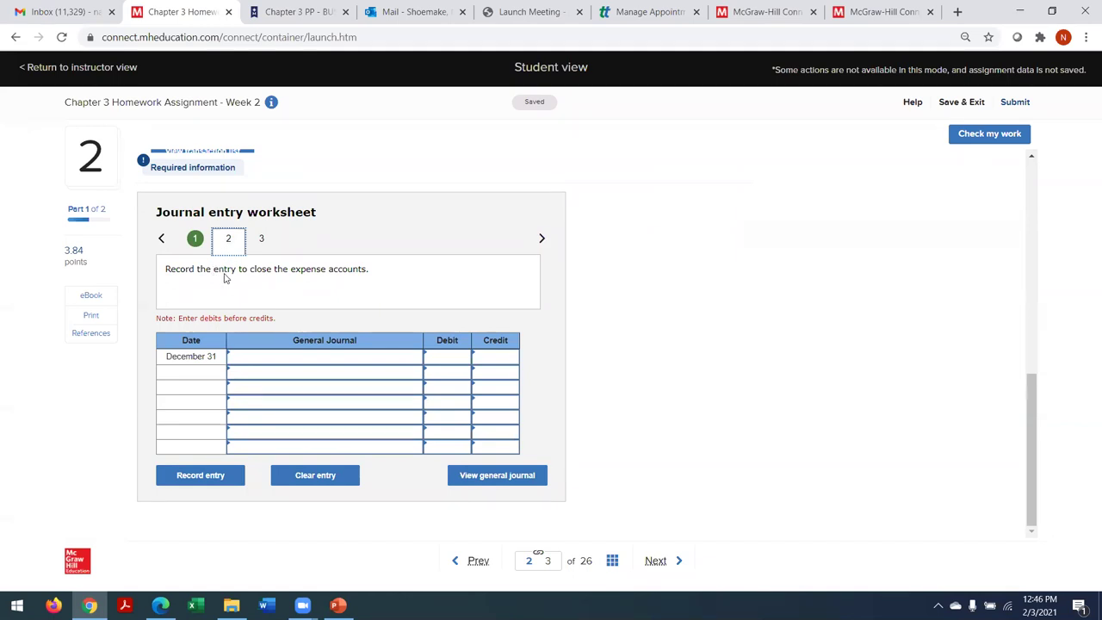
Step: Select Retained Earnings and Salaries Expense as the first two accounts in the entry to close the expense accounts
click(275, 362)
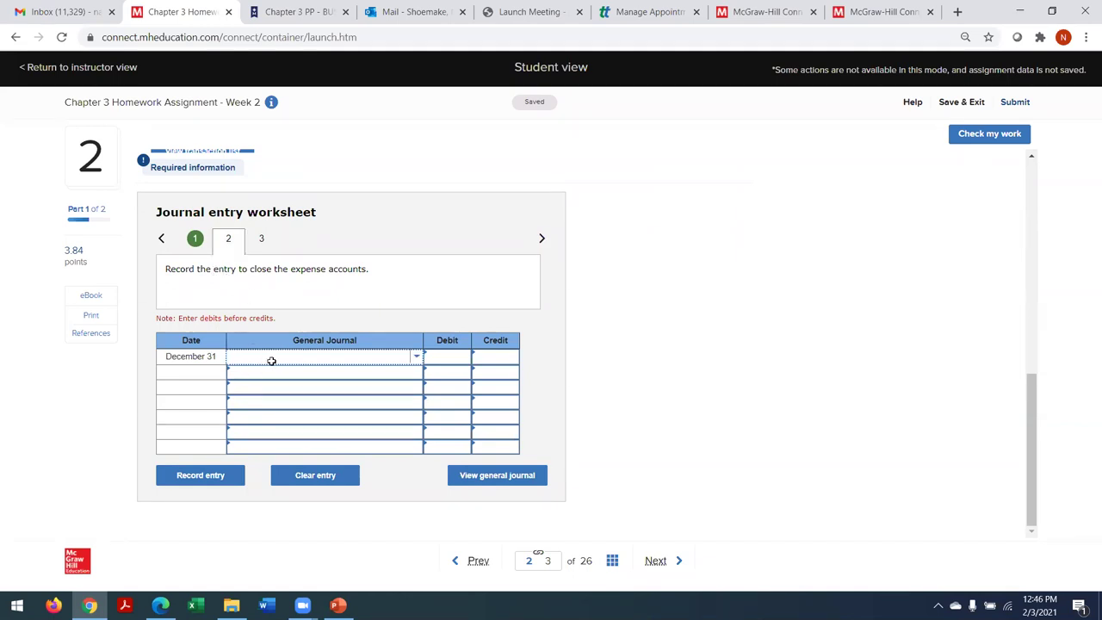
text(Retai)
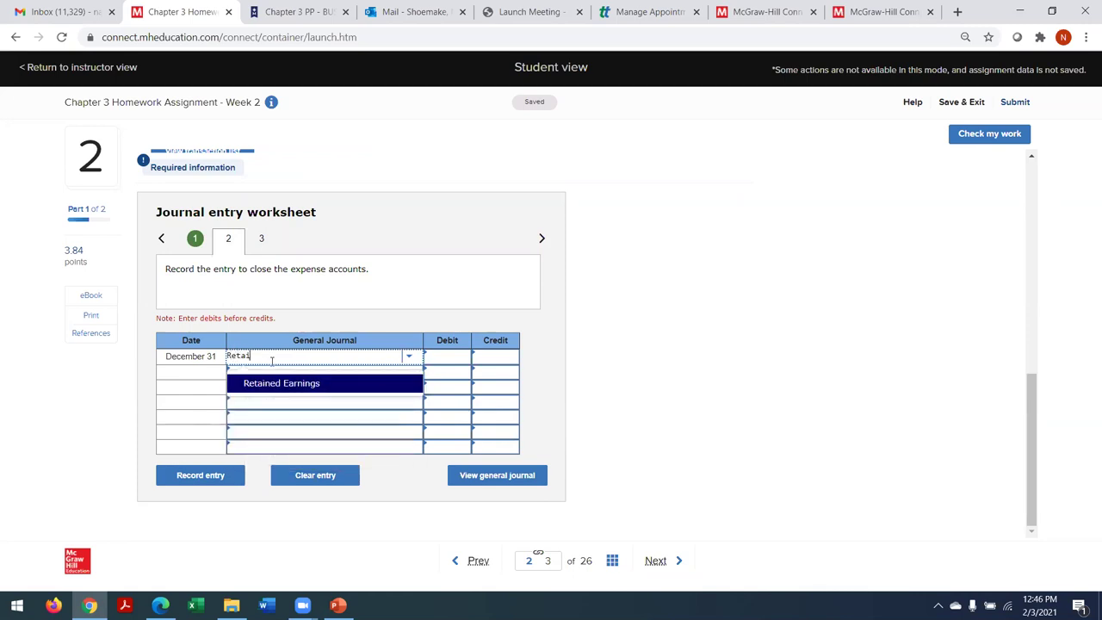
text(n)
click(275, 382)
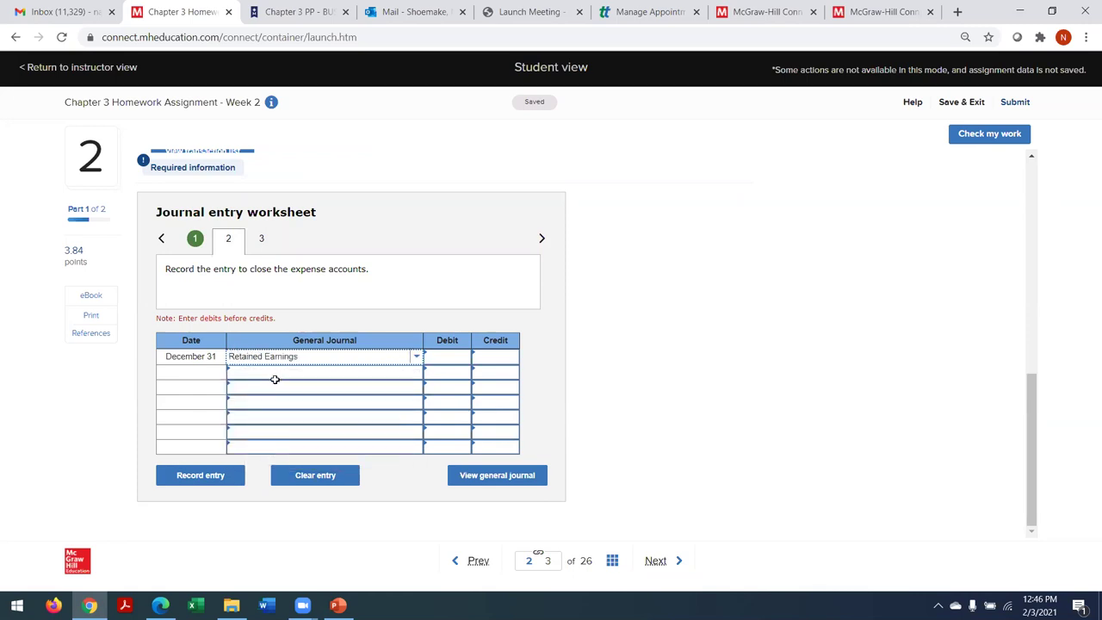
click(277, 374)
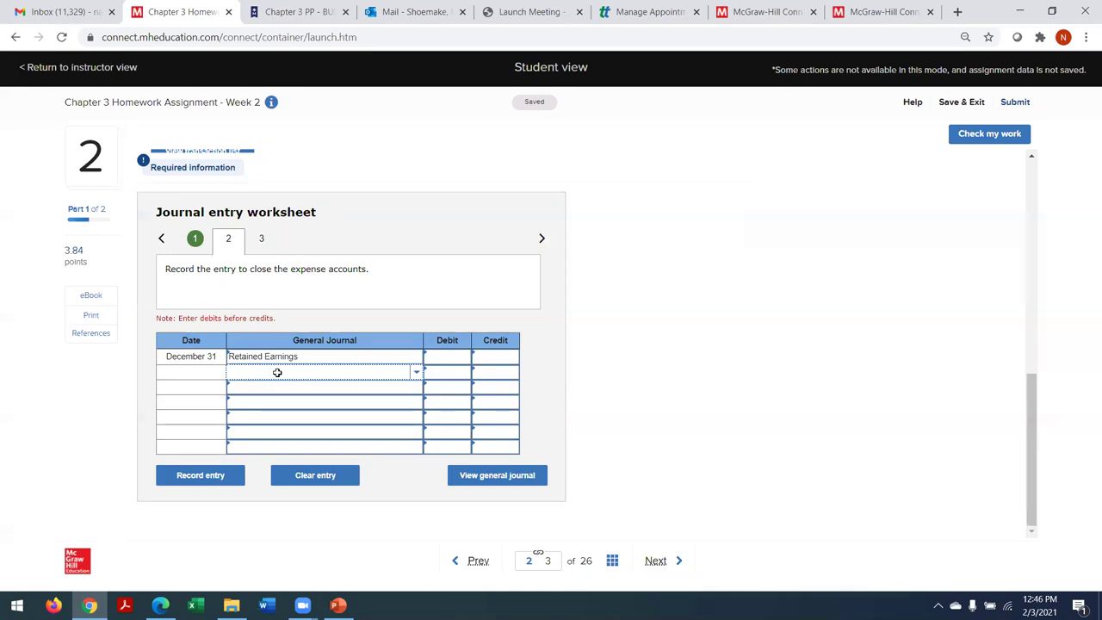
drag(1032, 404, 1040, 228)
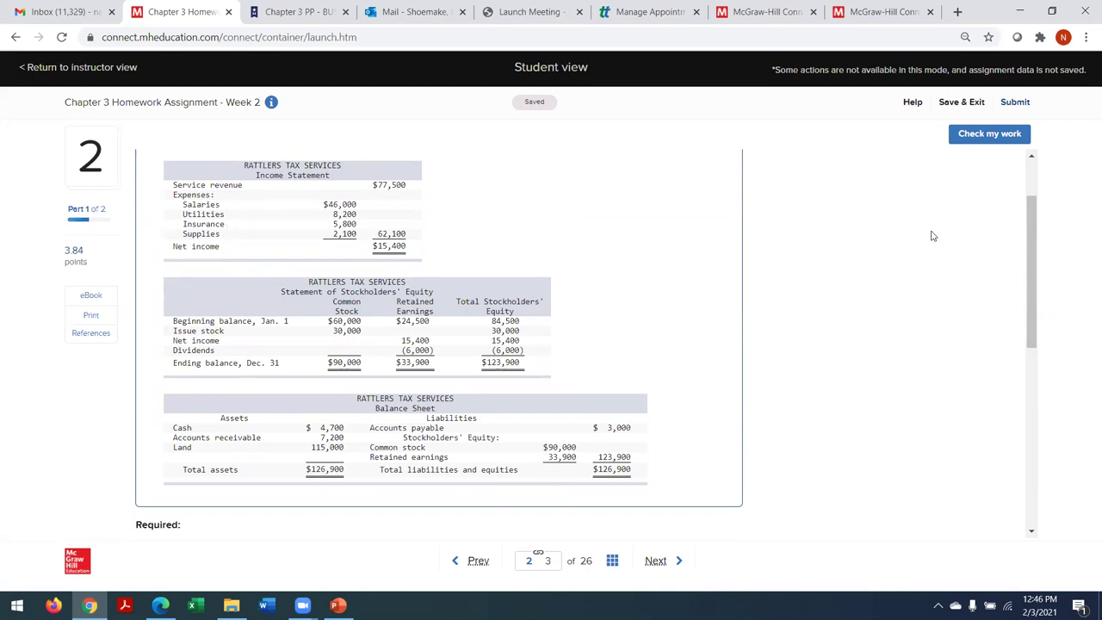
drag(1036, 249, 1036, 428)
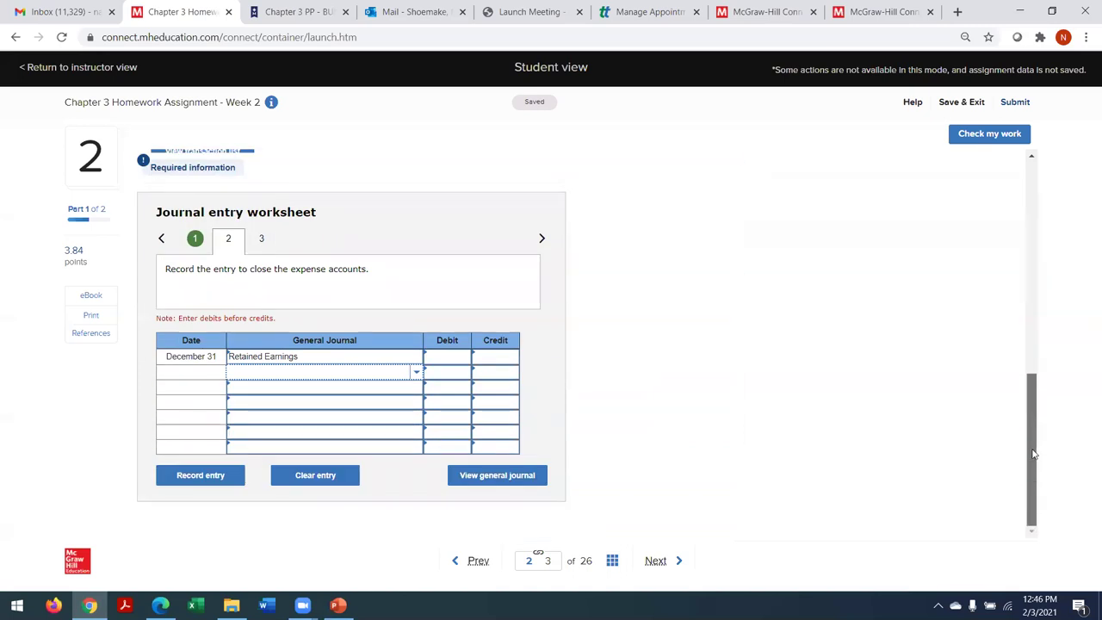
click(372, 373)
text(Salaries E)
key(Tab)
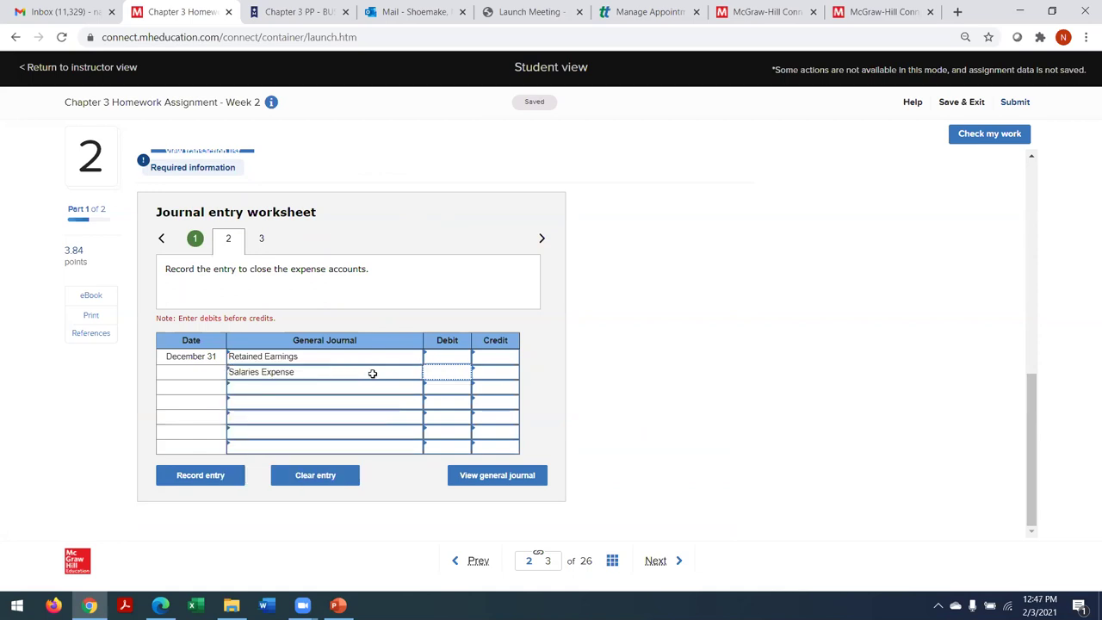
Step: Add Utilities Expense, Insurance Expense and Supplies Expense on the next three lines of the expense closing entry
click(344, 392)
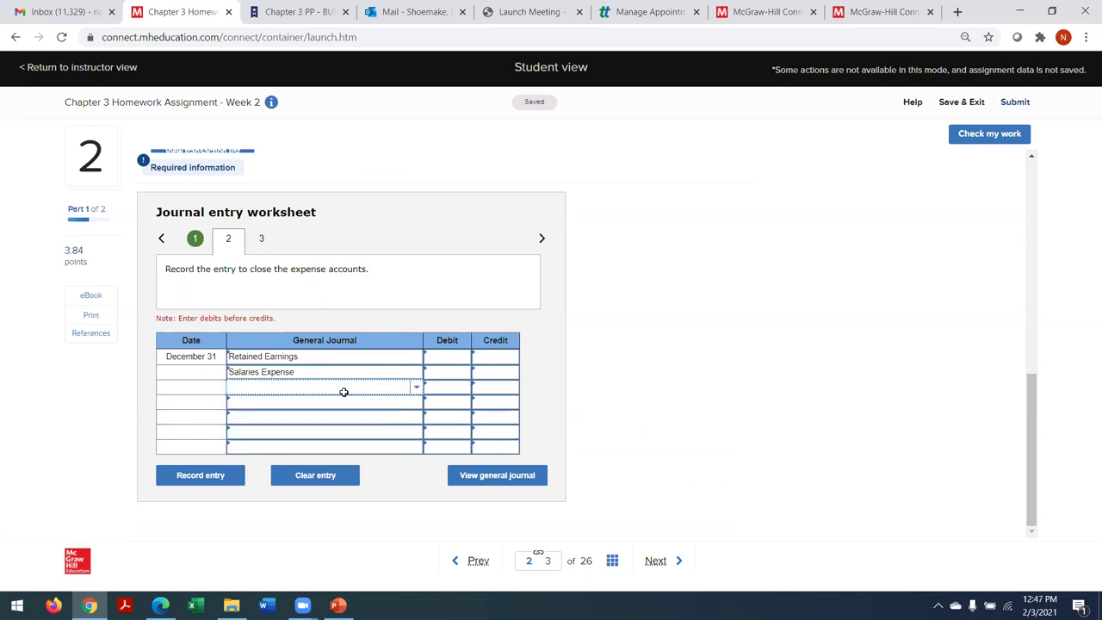
text(Utilities)
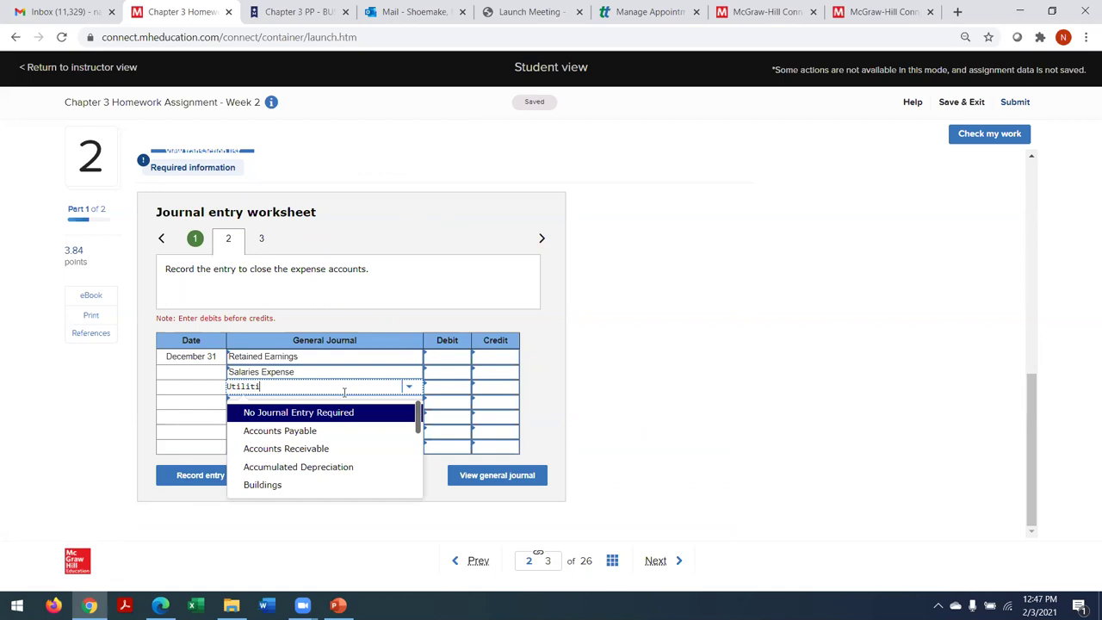
click(280, 413)
click(269, 402)
text(Ins)
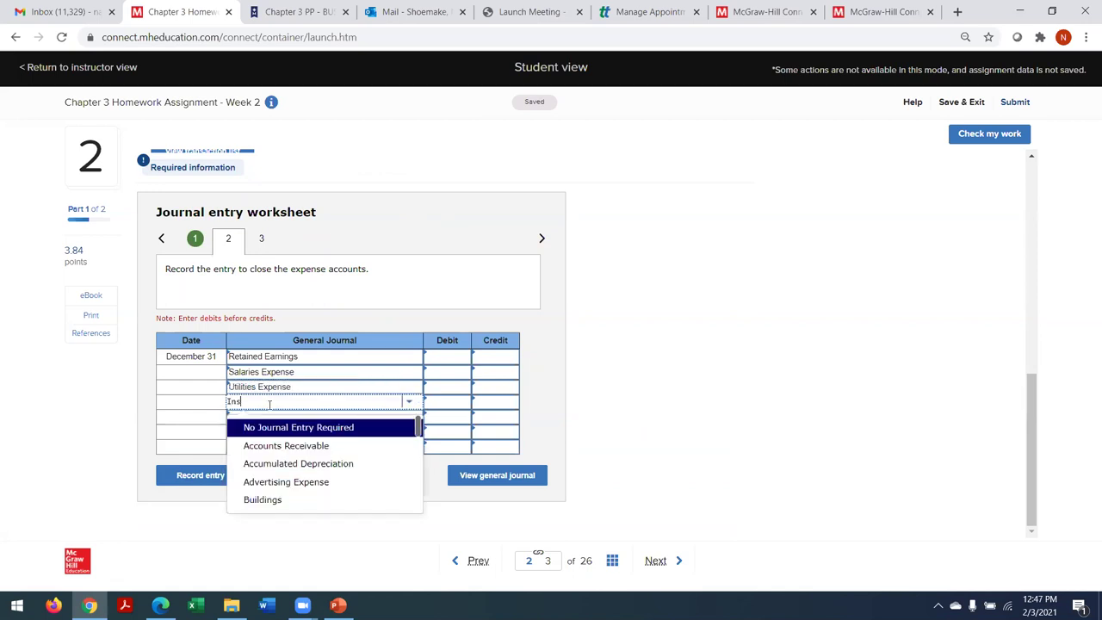
text(uran)
click(270, 426)
click(270, 416)
text(Supplies)
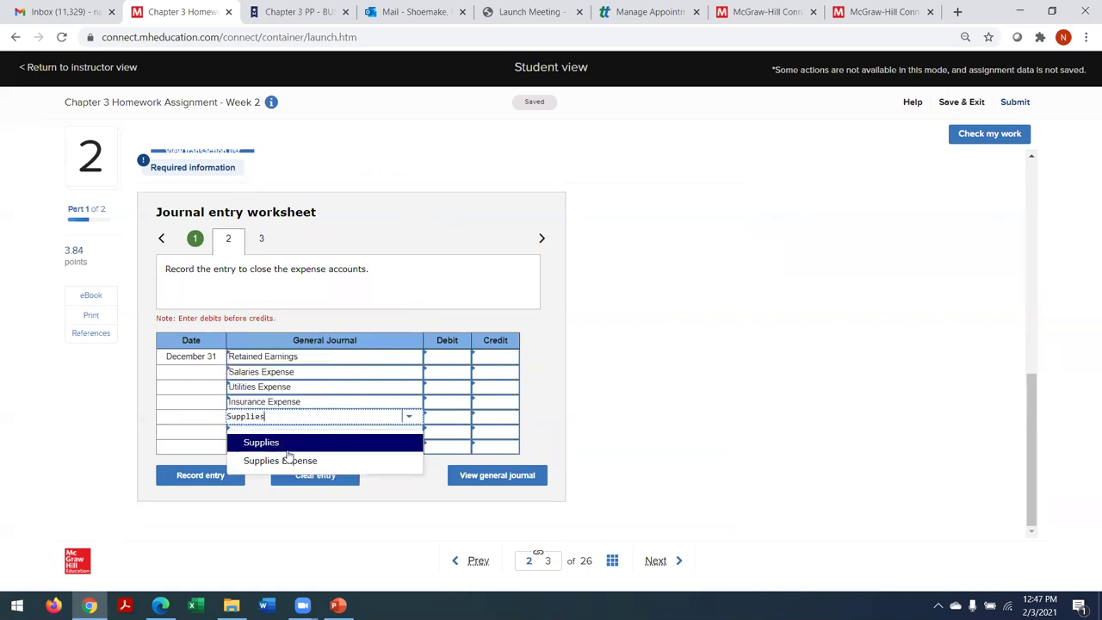
click(293, 457)
Step: Credit Salaries Expense for 46,000 in the expense closing entry
mouse_move(1031, 478)
mouse_down()
mouse_move(1028, 307)
mouse_move(1039, 297)
mouse_move(1039, 486)
mouse_up()
click(479, 372)
text(46,)
text(000)
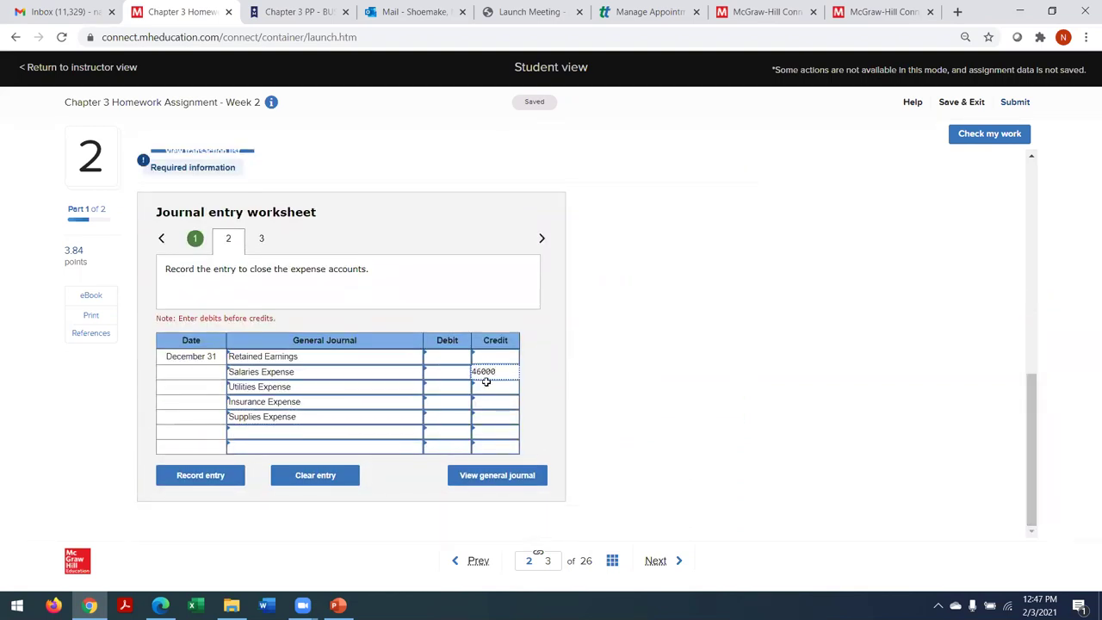
Step: Enter 5,200 as the credit for Utilities Expense
click(490, 388)
text(5,20)
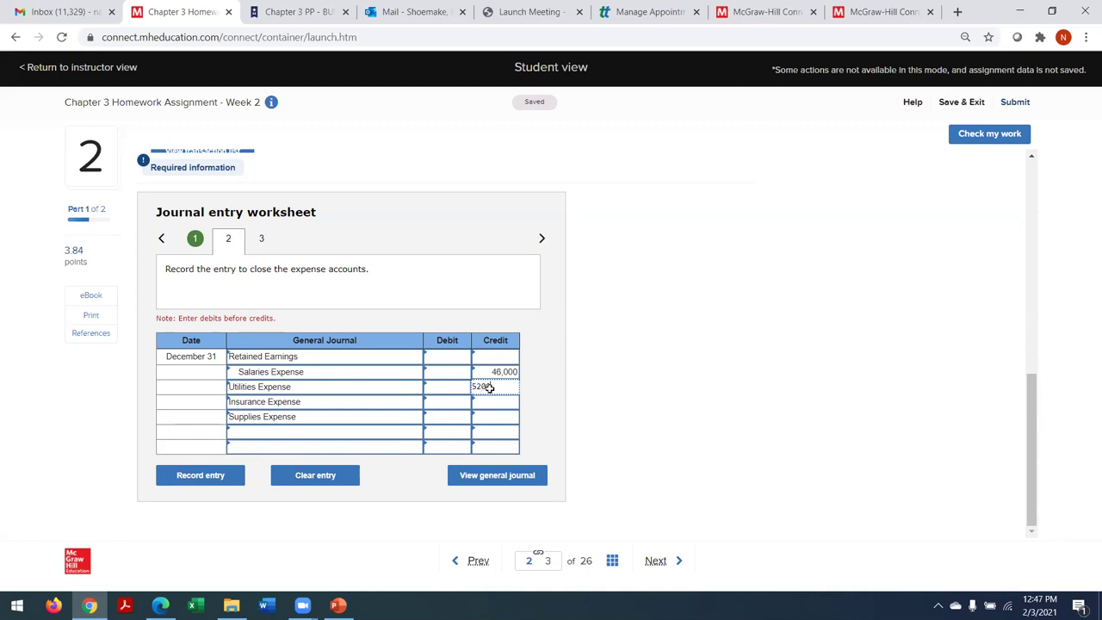
text(0)
key(Tab)
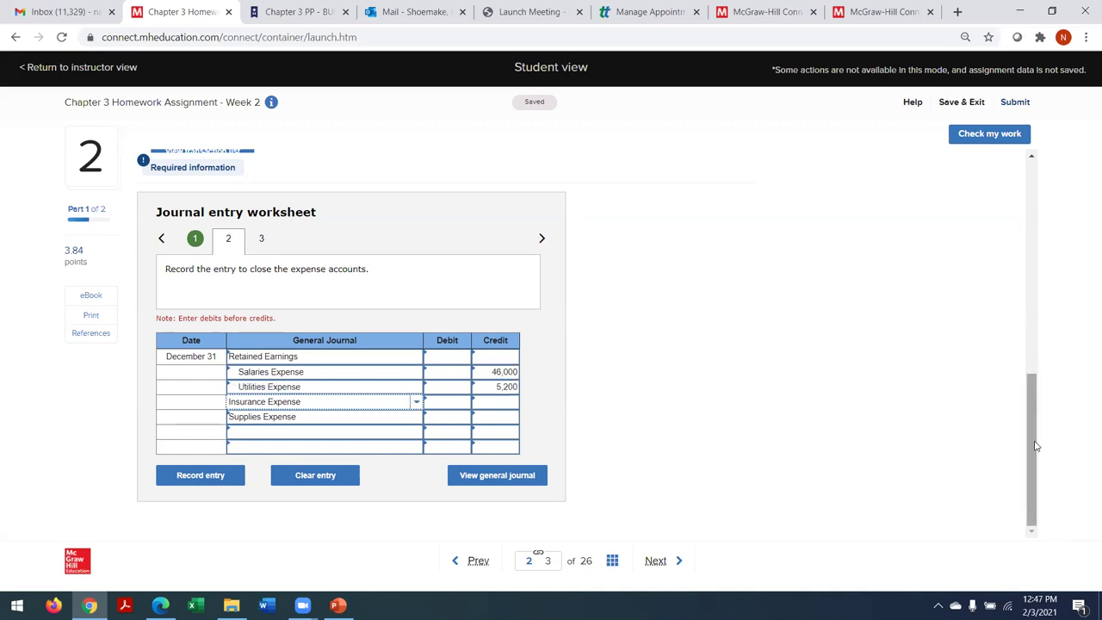
Step: Set the Utilities Expense credit to 8,200 and the Insurance Expense credit to 5,800, as given in the income statement
drag(1034, 379, 795, 365)
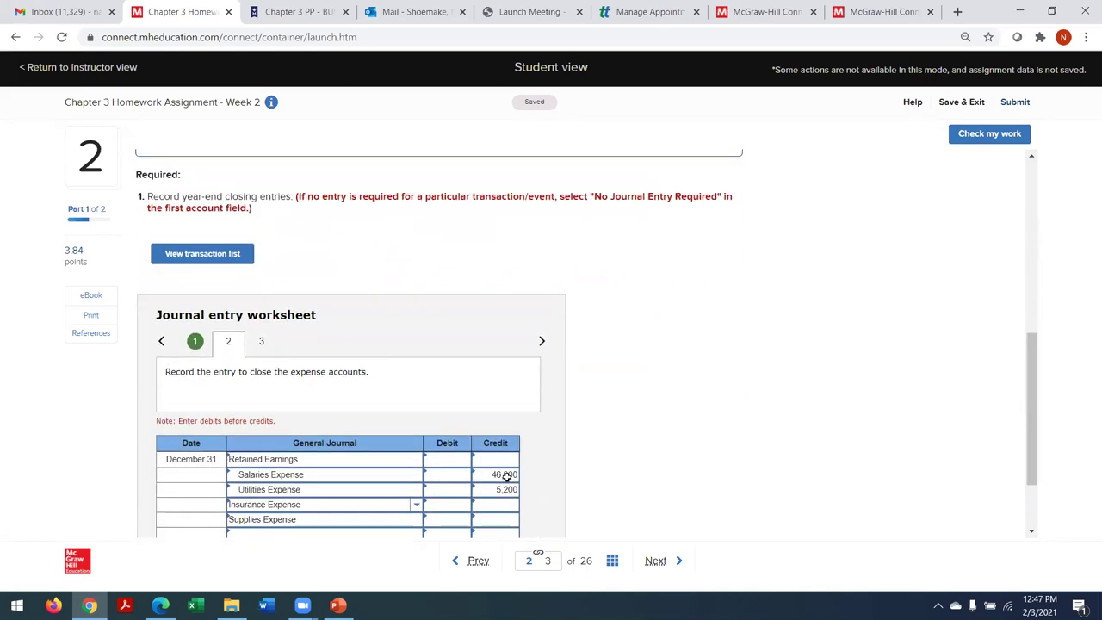
click(487, 494)
text(820)
click(488, 504)
text(5800)
click(585, 517)
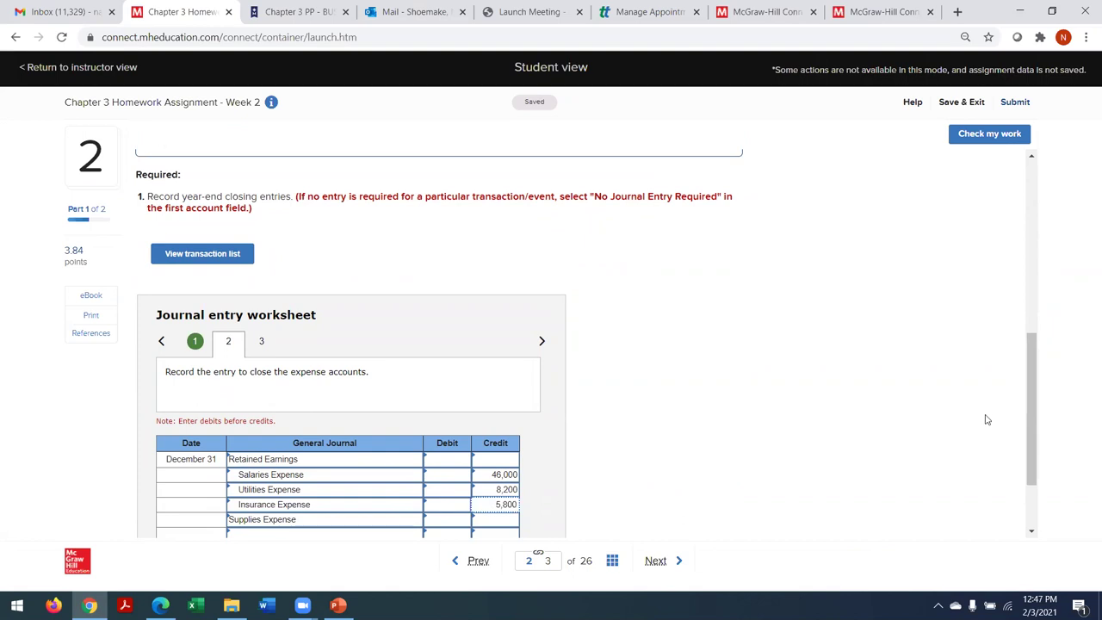
Step: Credit Supplies Expense for 2,100 and debit Retained Earnings for the total expenses of 62,100
mouse_move(1036, 436)
mouse_down()
mouse_move(1033, 271)
mouse_move(1033, 456)
mouse_up()
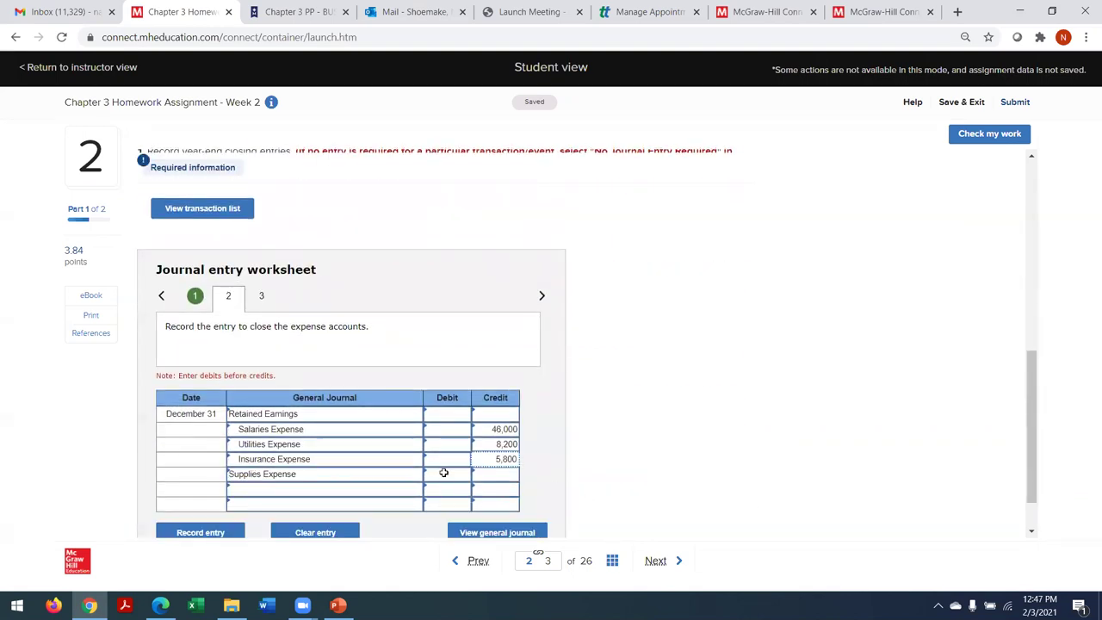
click(492, 478)
text(2,100)
key(Tab)
drag(1034, 422, 1033, 445)
click(438, 358)
text(62100)
key(Tab)
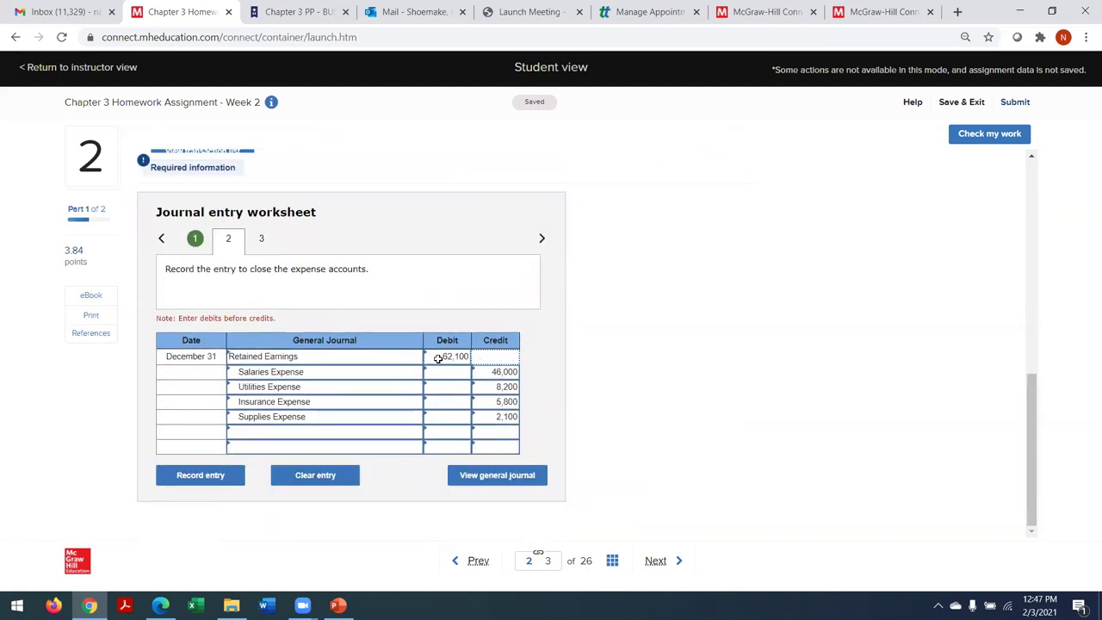
Step: Check the two completed closing entries, return to the question and review the statement of stockholders' equity
click(973, 137)
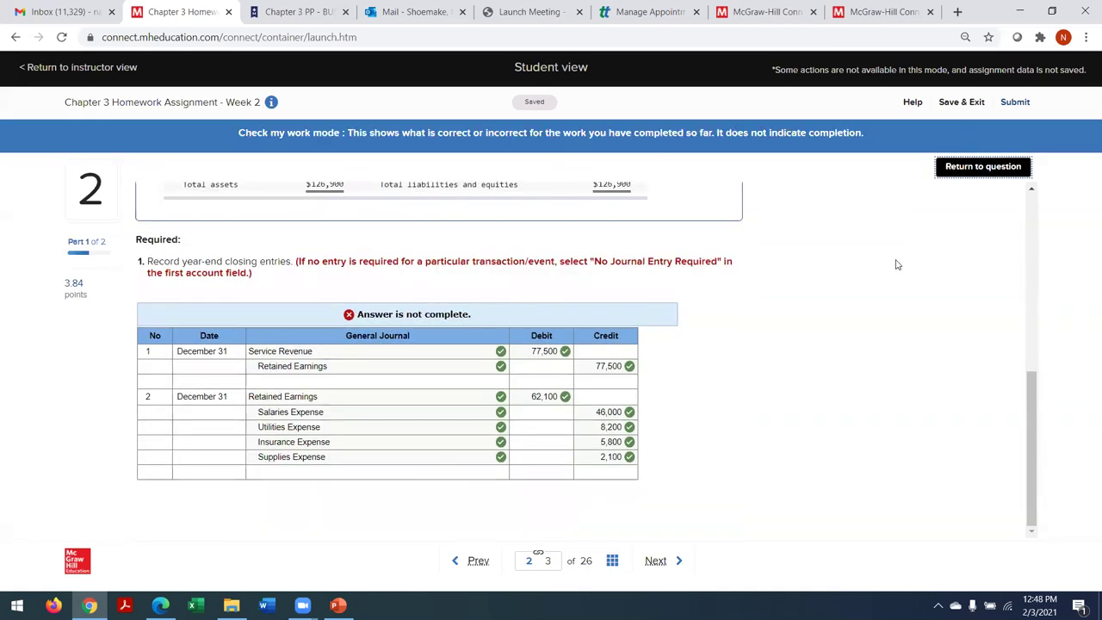
click(953, 167)
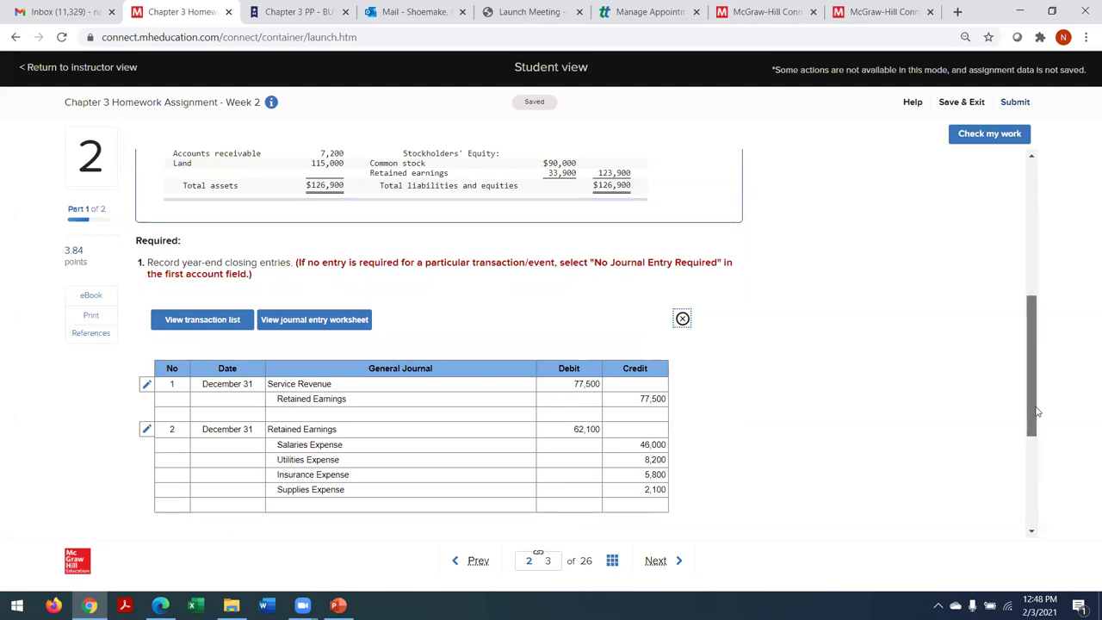
drag(1033, 411, 1042, 357)
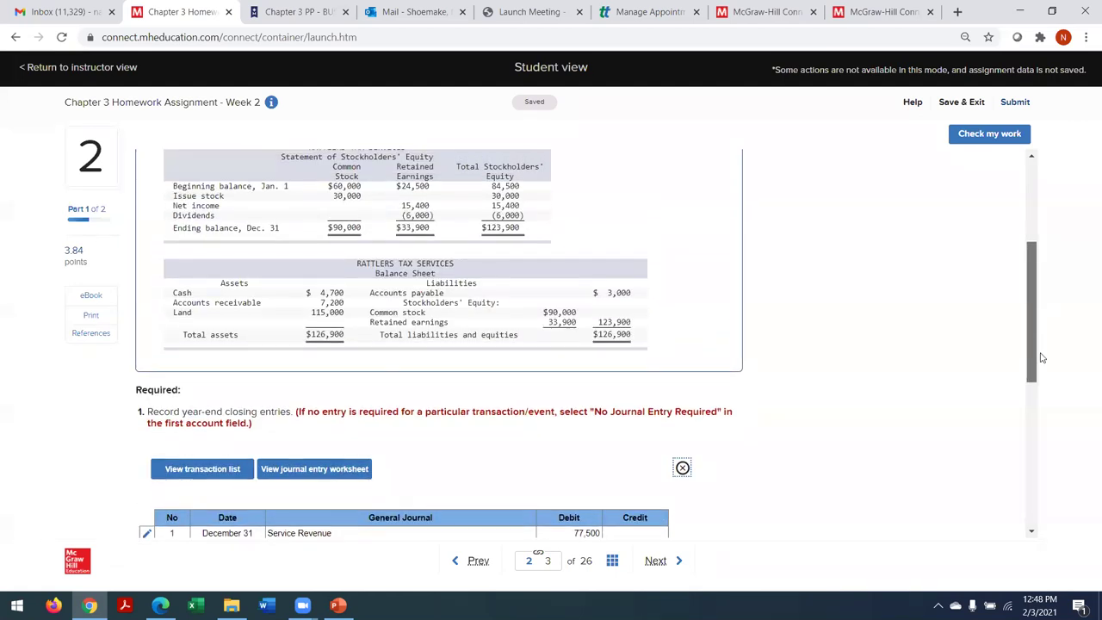
drag(1042, 357, 1049, 314)
scroll(1049, 315, down, 1)
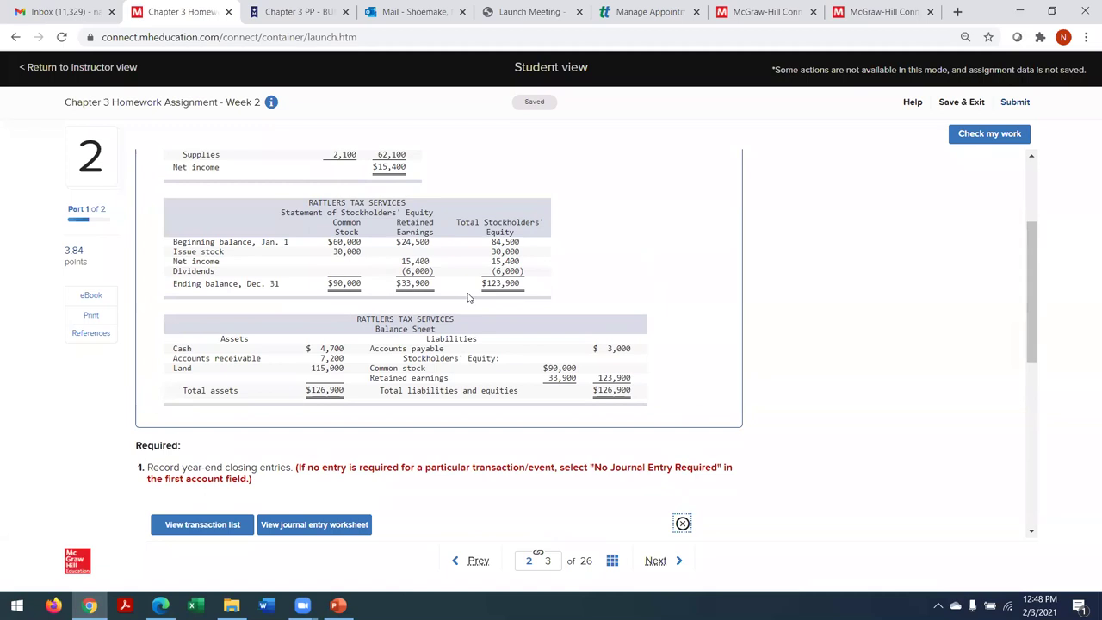
Step: Look over the post-closing trial balance requirement in question 3 and go back to question 2
click(656, 568)
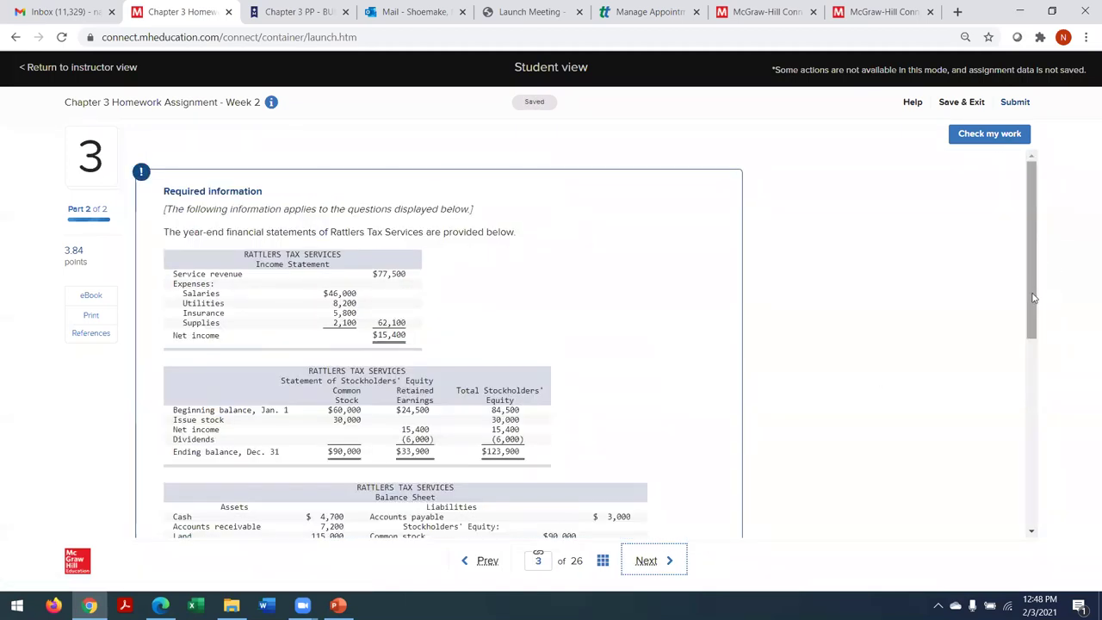
scroll(1040, 368, down, 2)
scroll(1039, 368, down, 3)
scroll(1051, 435, up, 3)
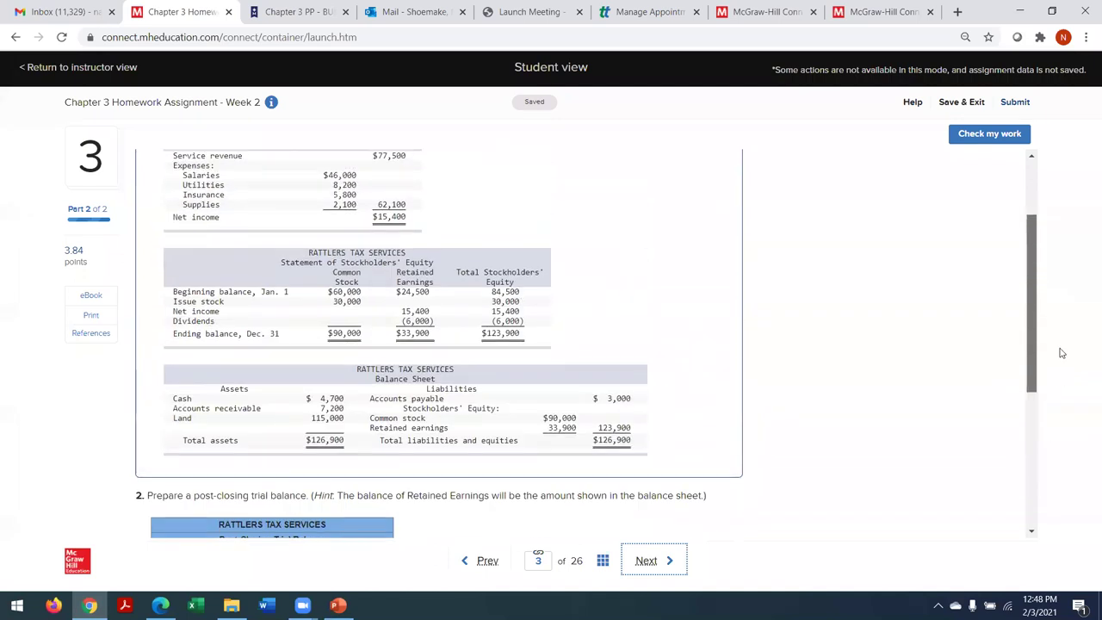
click(472, 563)
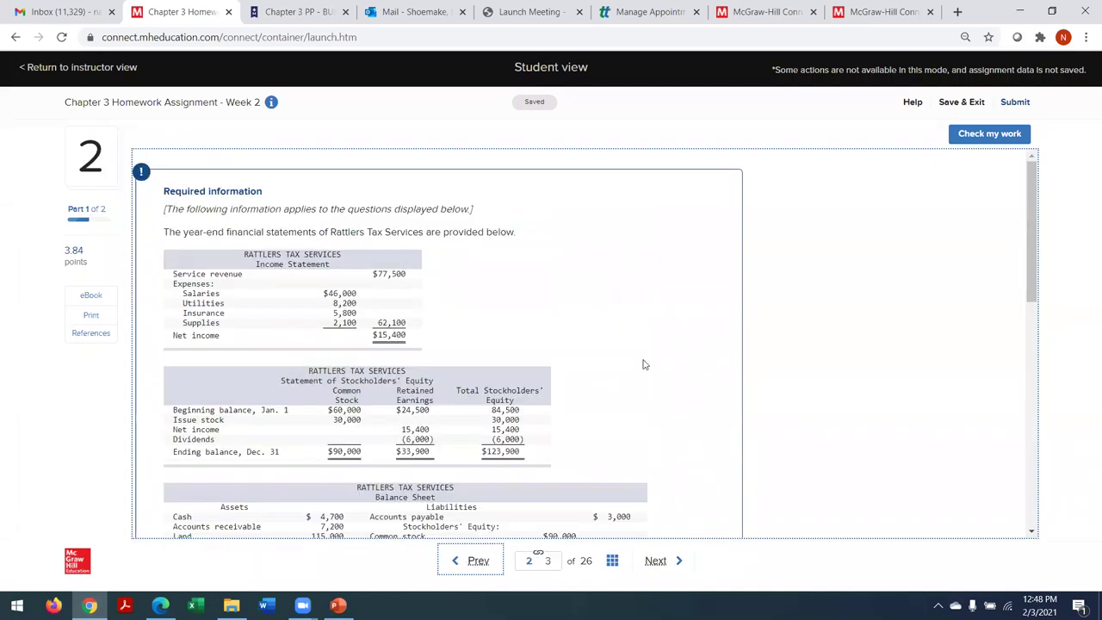
Step: In the third journal entry, for closing the dividends account, enter Retained Earnings and Dividends as the two accounts
scroll(1004, 246, down, 4)
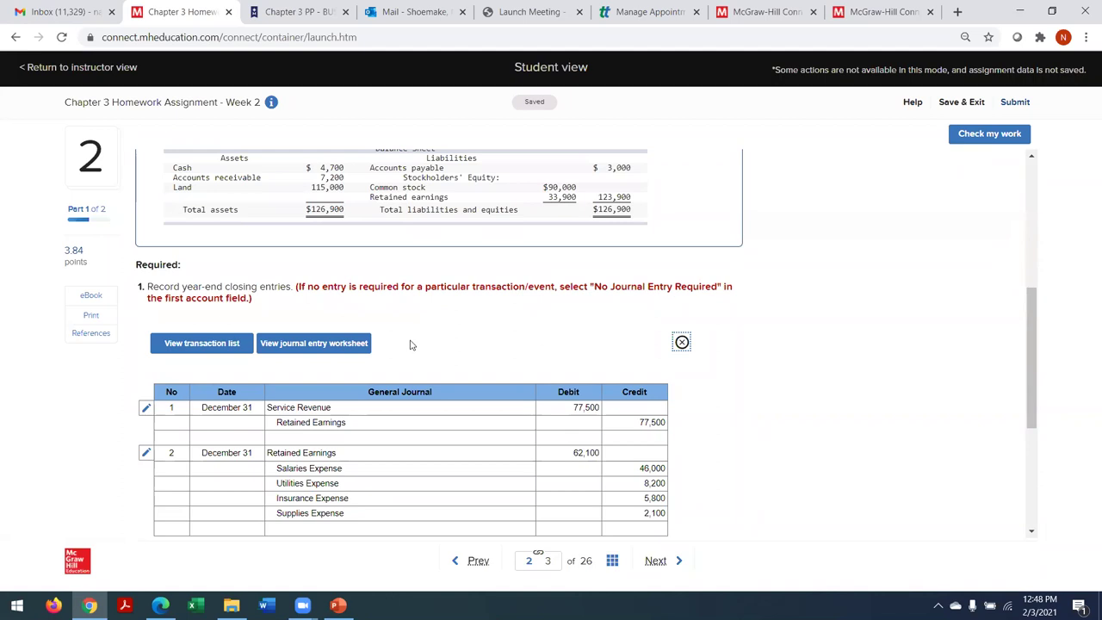
drag(1033, 421, 1031, 396)
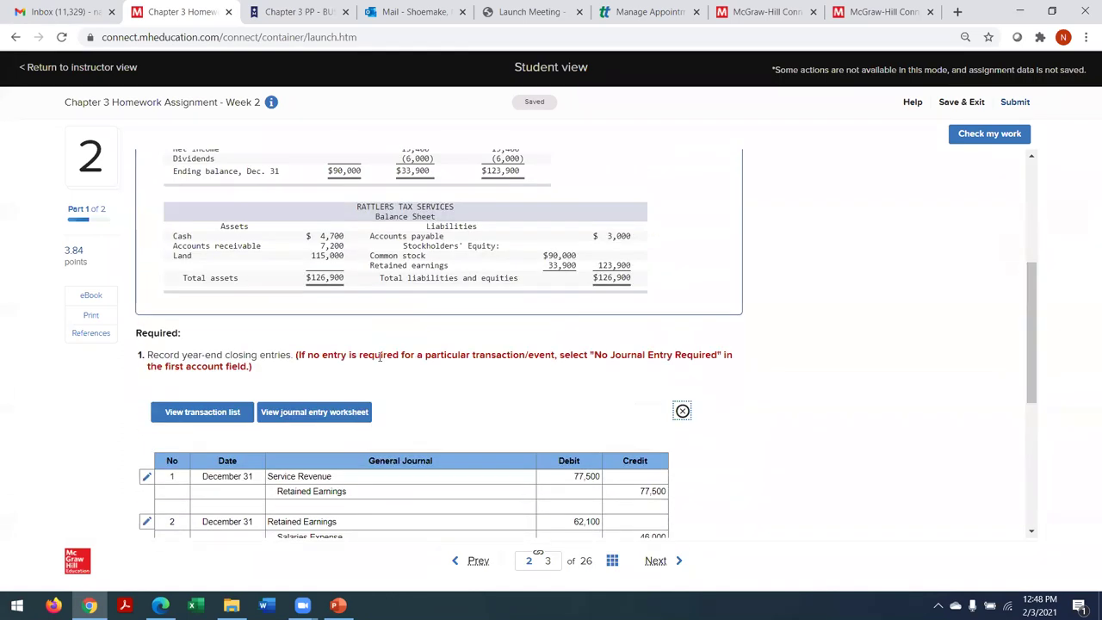
click(299, 418)
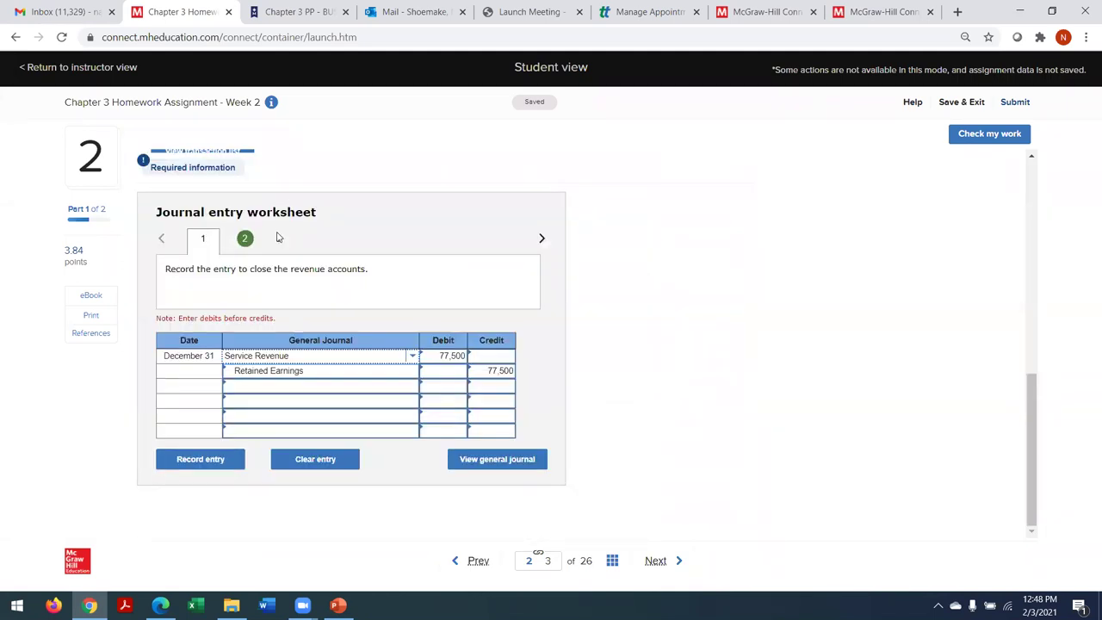
click(278, 239)
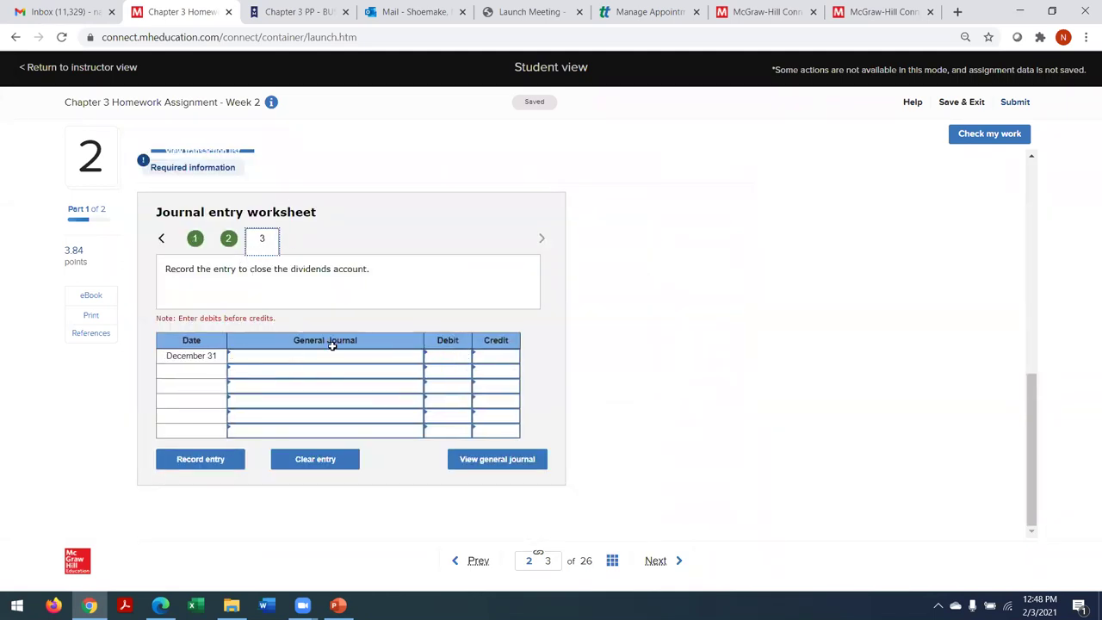
click(301, 354)
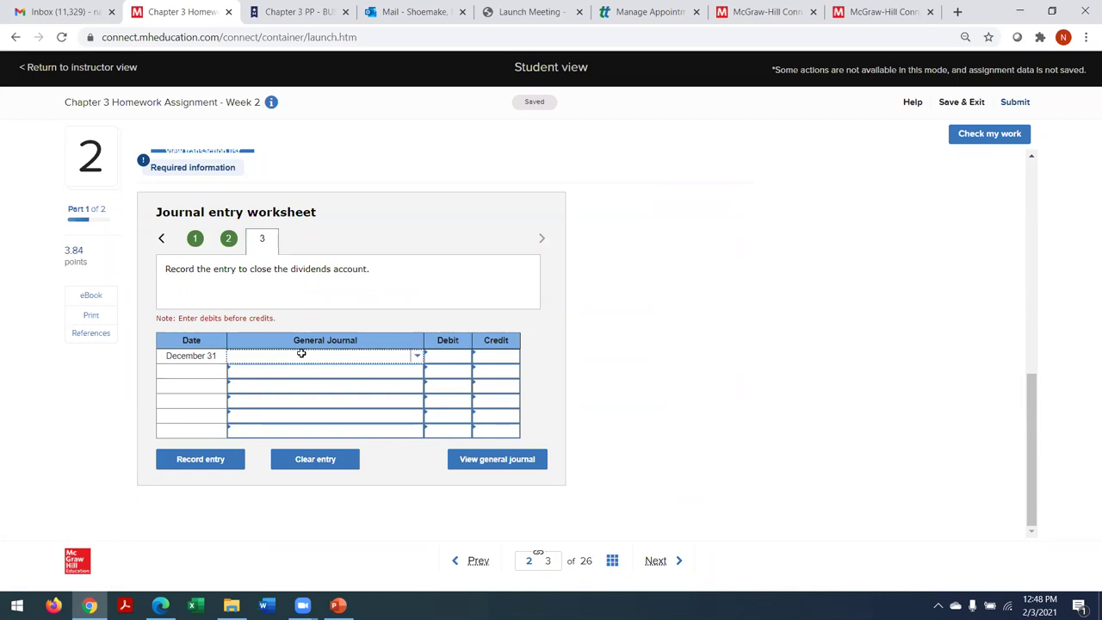
text(Retained Earnings)
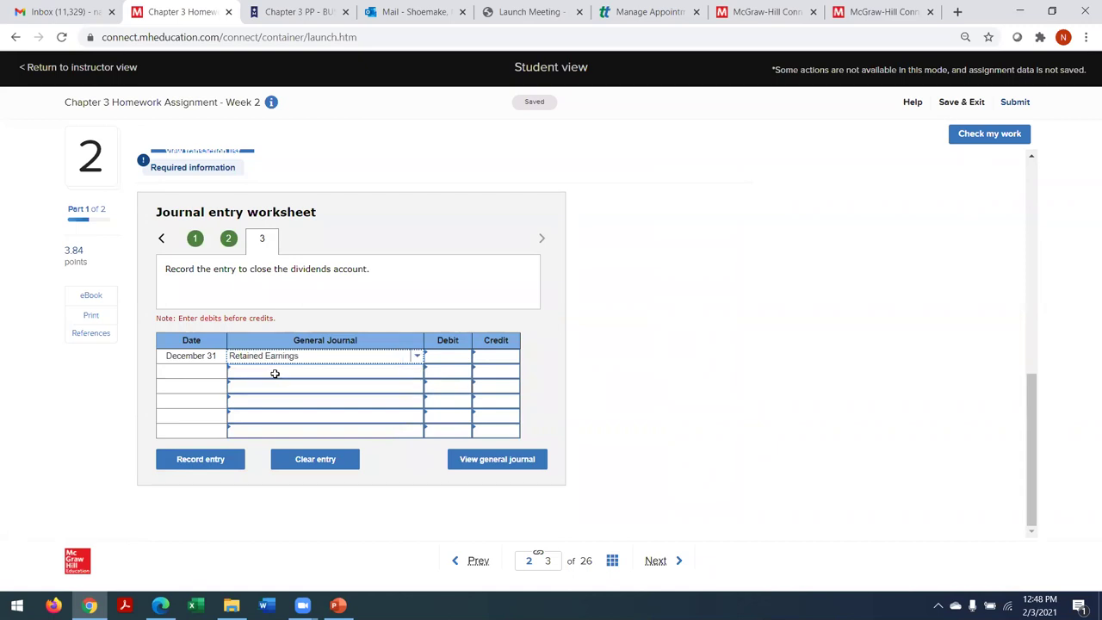
click(274, 376)
text(Divide)
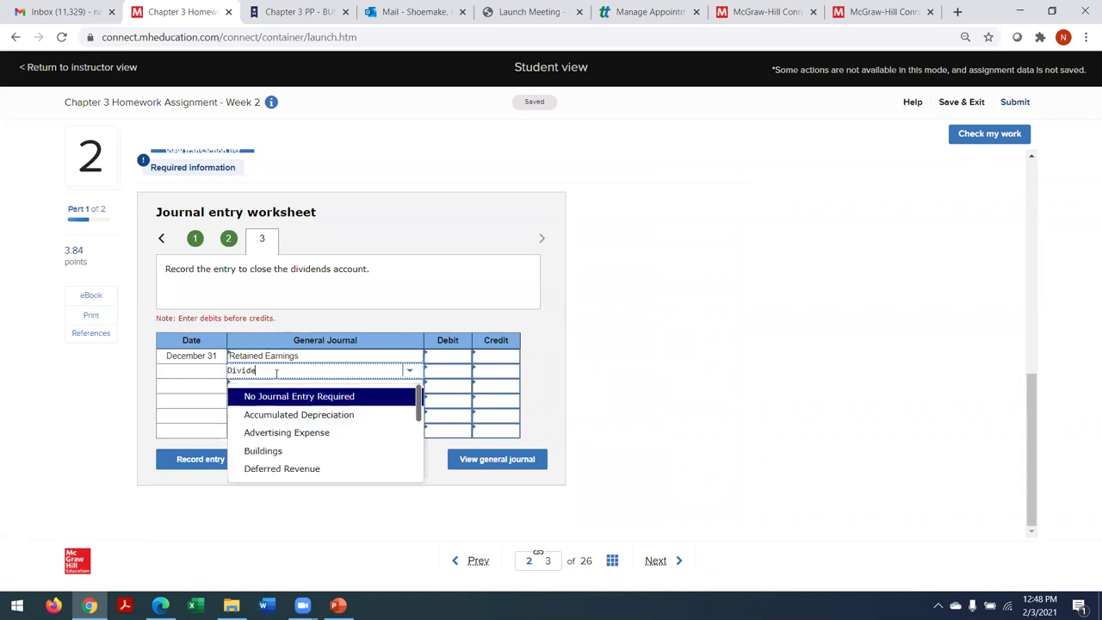
click(281, 394)
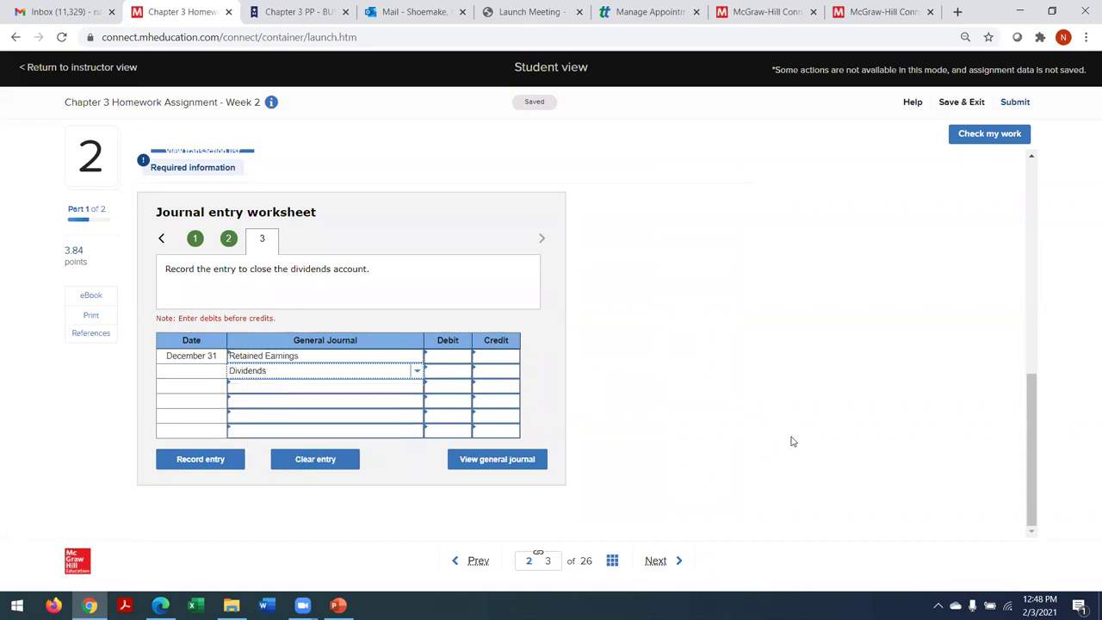
Step: Debit Retained Earnings and credit Dividends for 6,000, record the entry and check it against the financial statements
mouse_move(1033, 431)
mouse_down()
mouse_move(1018, 253)
mouse_move(1025, 424)
mouse_up()
click(447, 363)
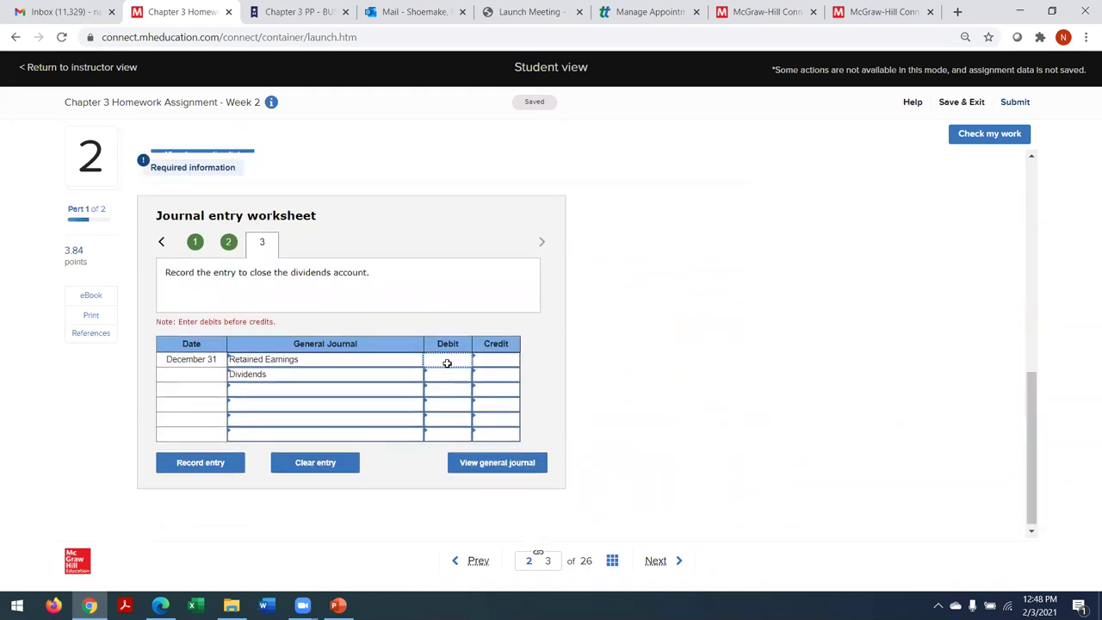
text(6000)
click(496, 381)
text(6000)
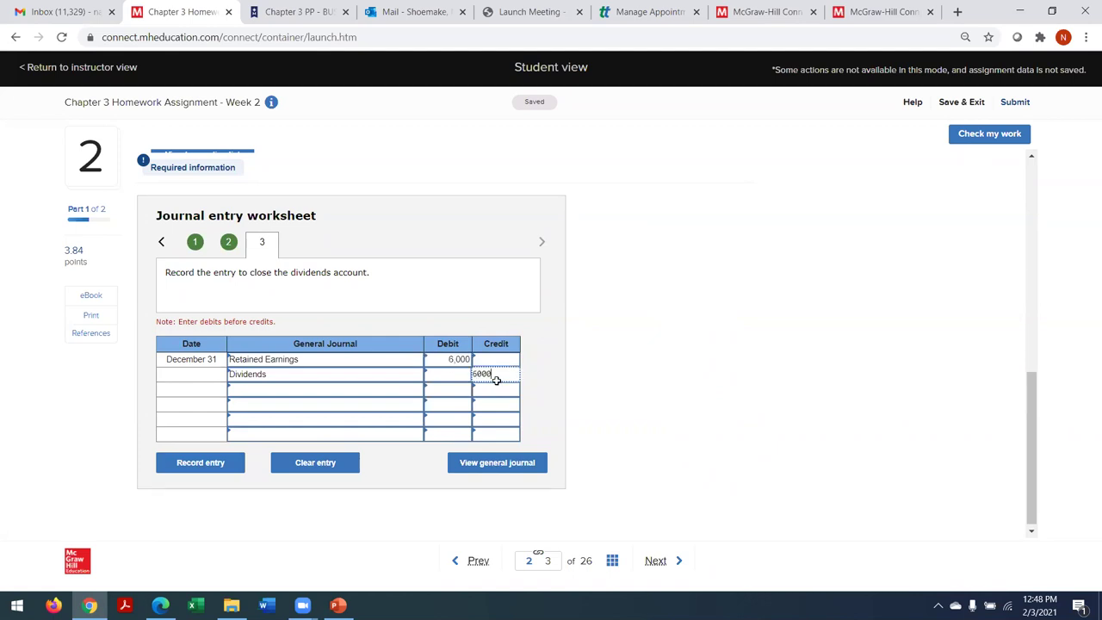
click(531, 385)
click(203, 473)
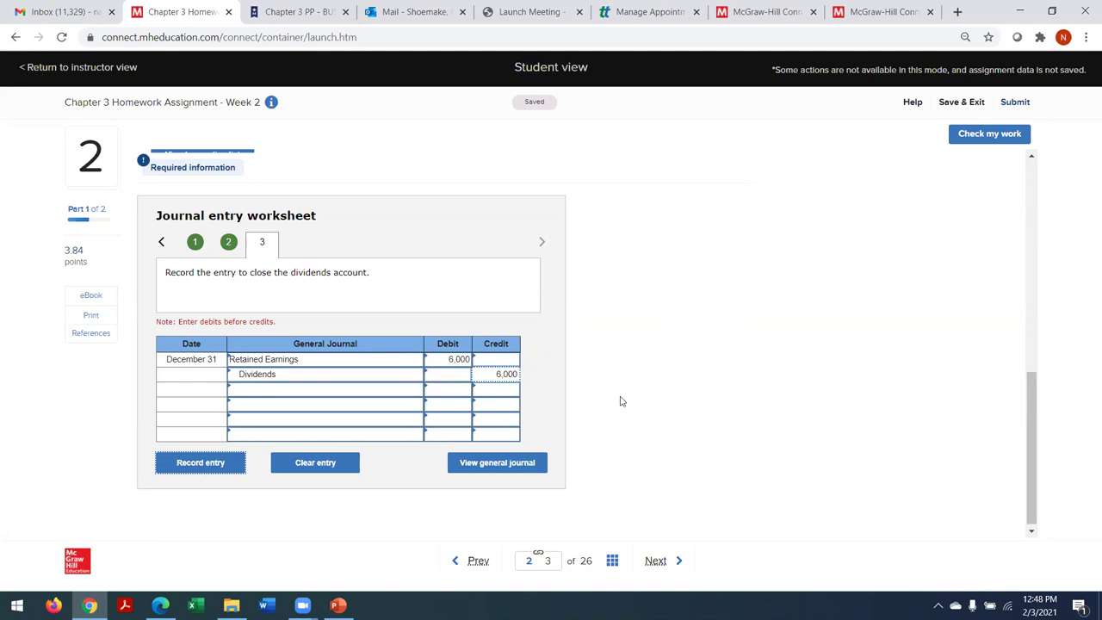
click(203, 461)
drag(1029, 411, 1028, 289)
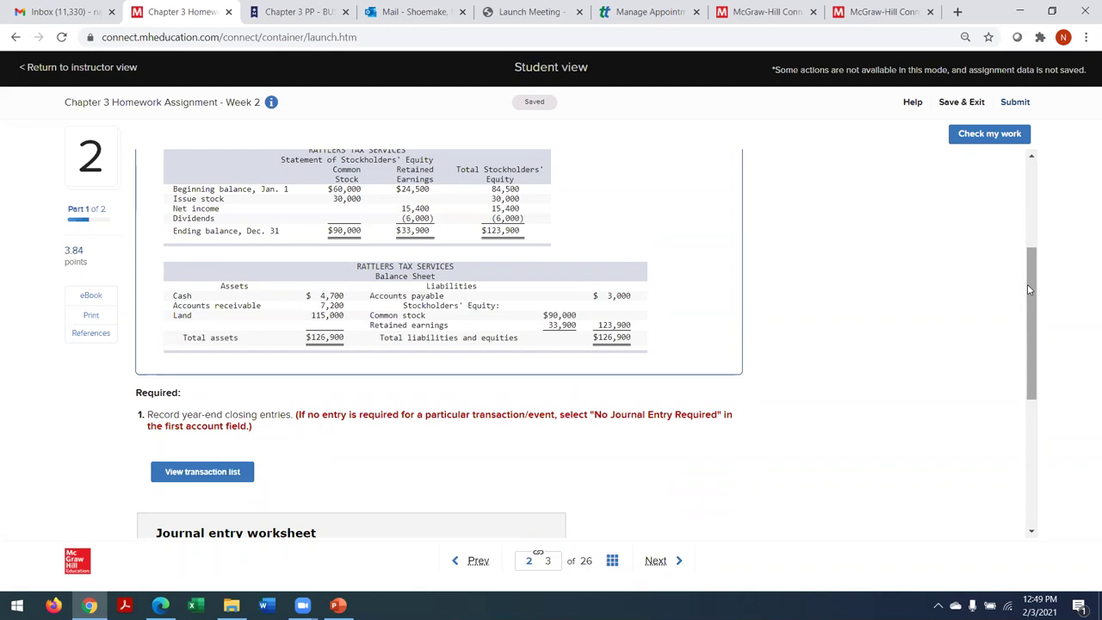
drag(1027, 284, 1029, 422)
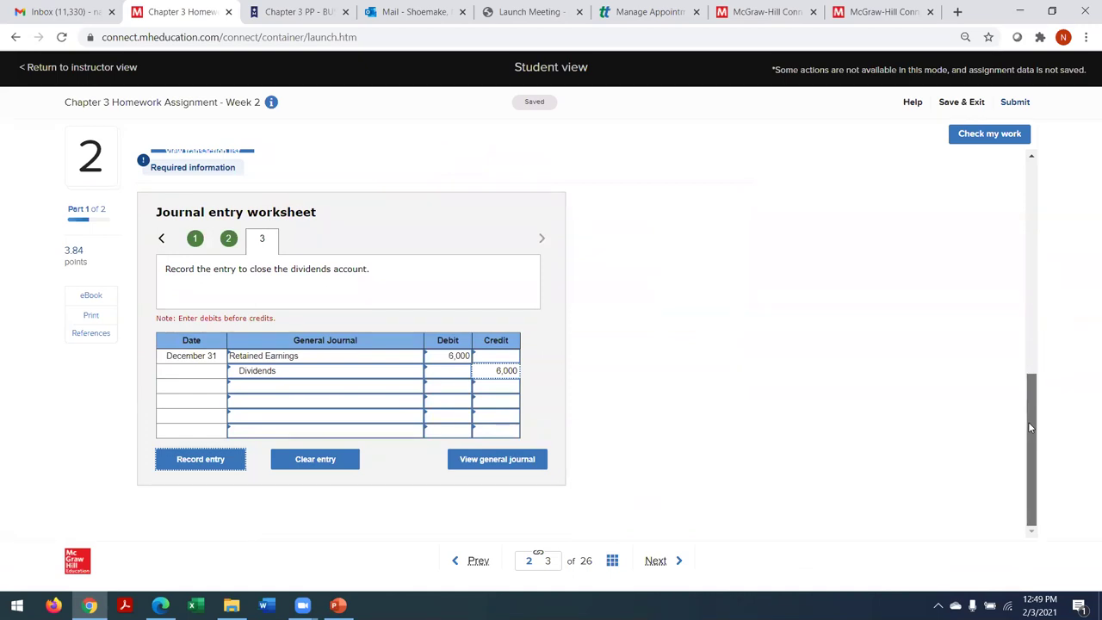
Step: Go to question 3 and enter Cash with a debit of 4,700 as the first line of the post-closing trial balance
click(655, 561)
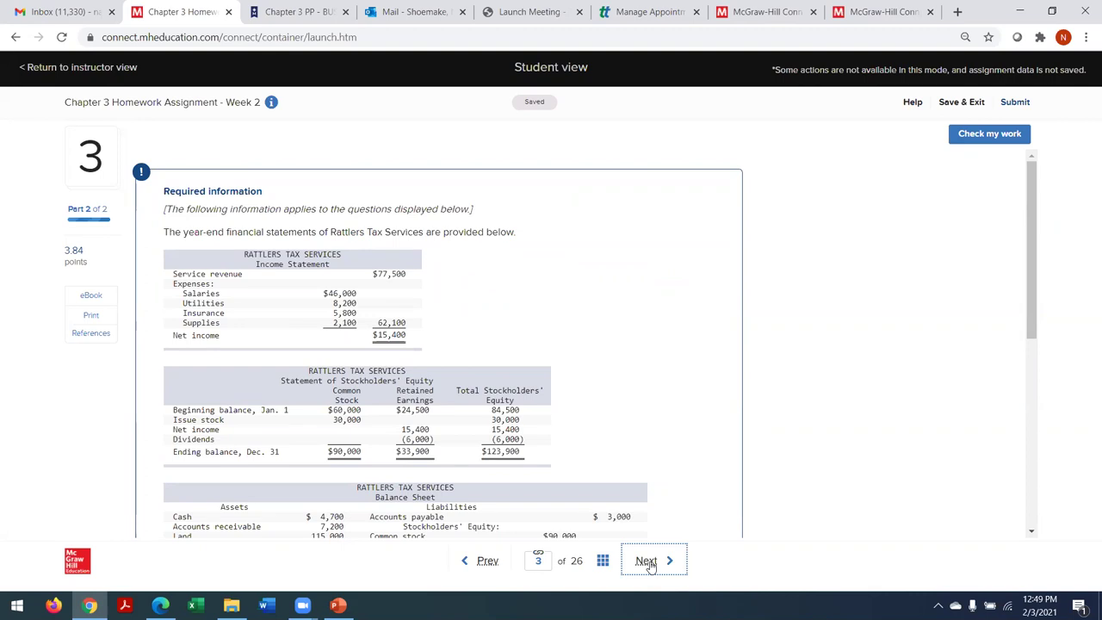
mouse_move(160, 606)
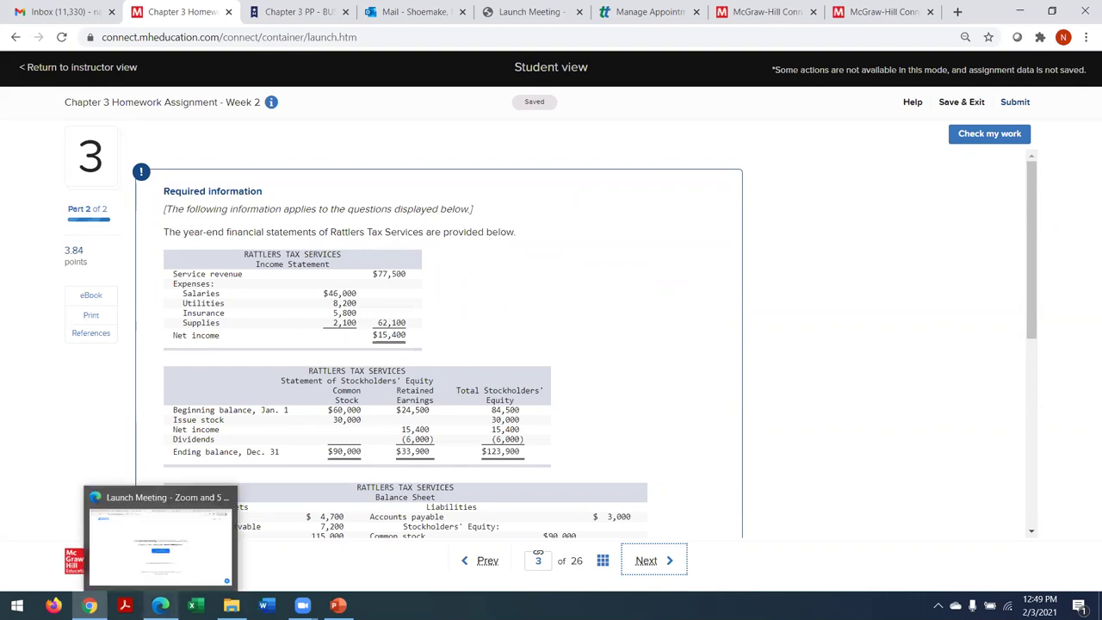
drag(1028, 303, 1060, 484)
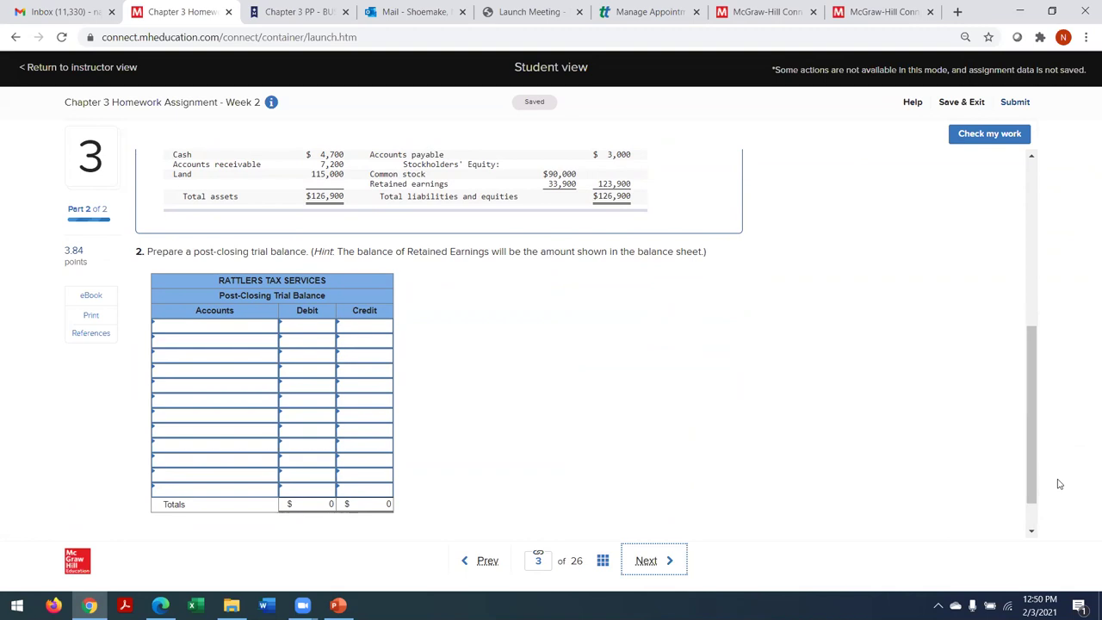
drag(1034, 485, 1032, 431)
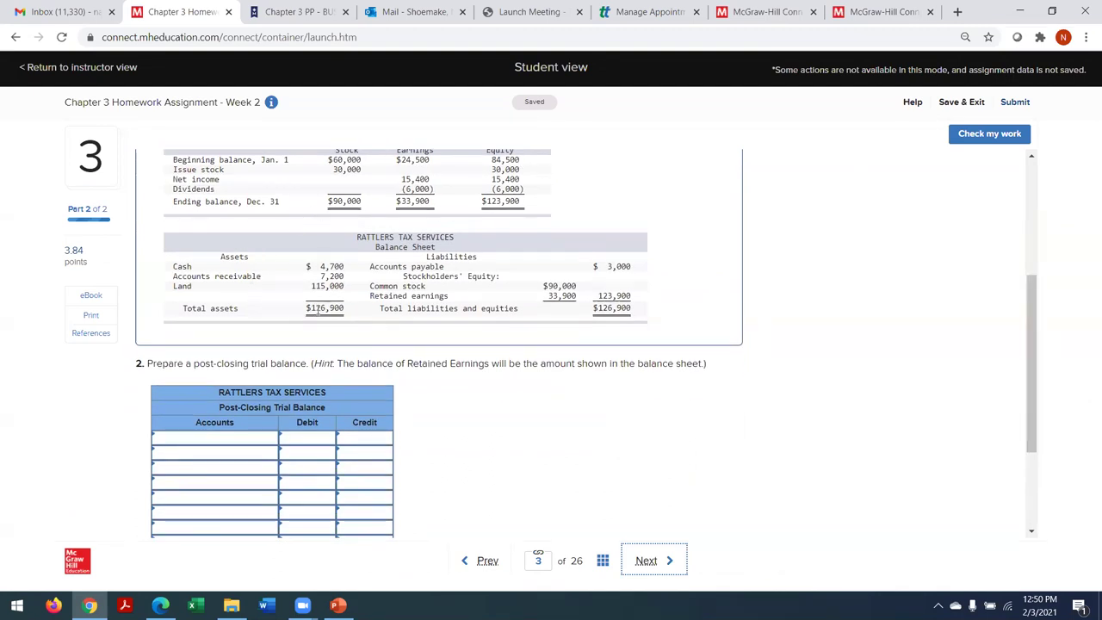
click(231, 439)
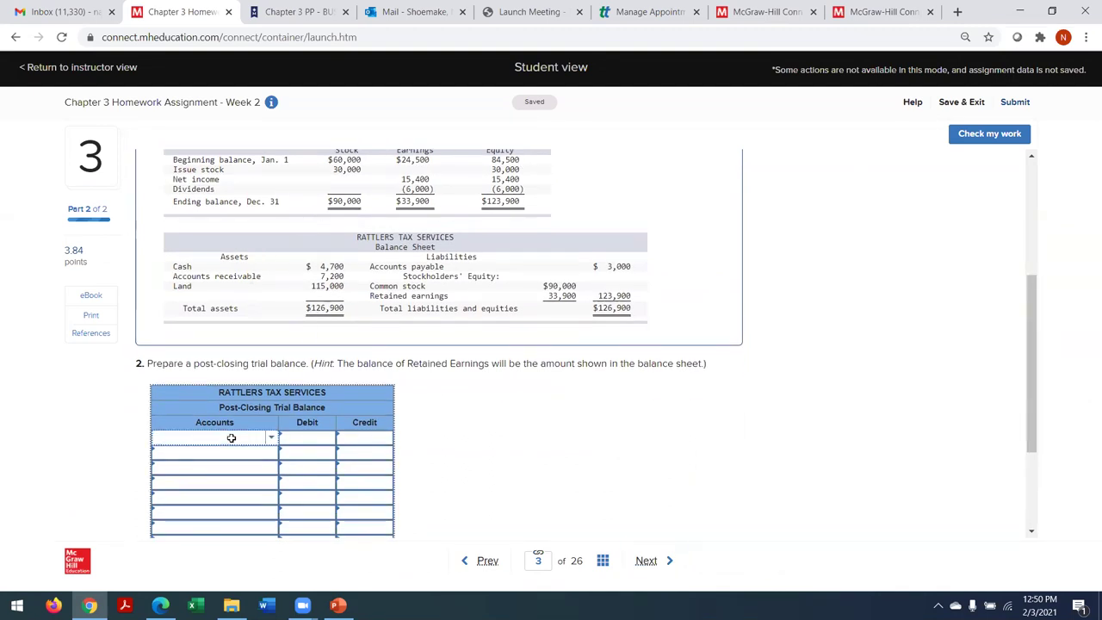
text(cash)
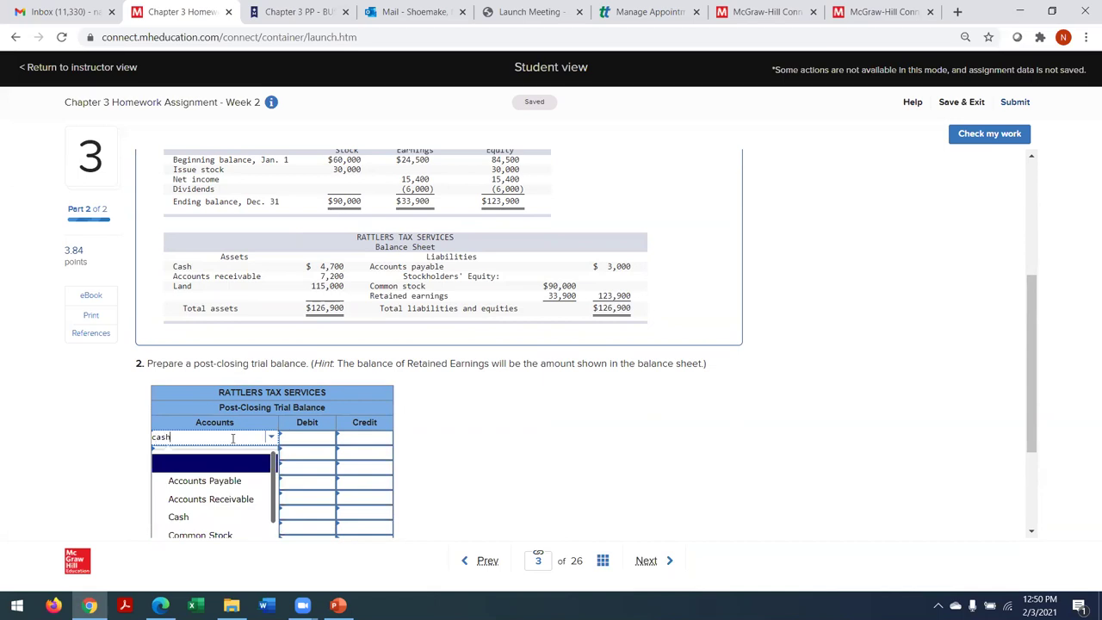
click(200, 465)
click(302, 441)
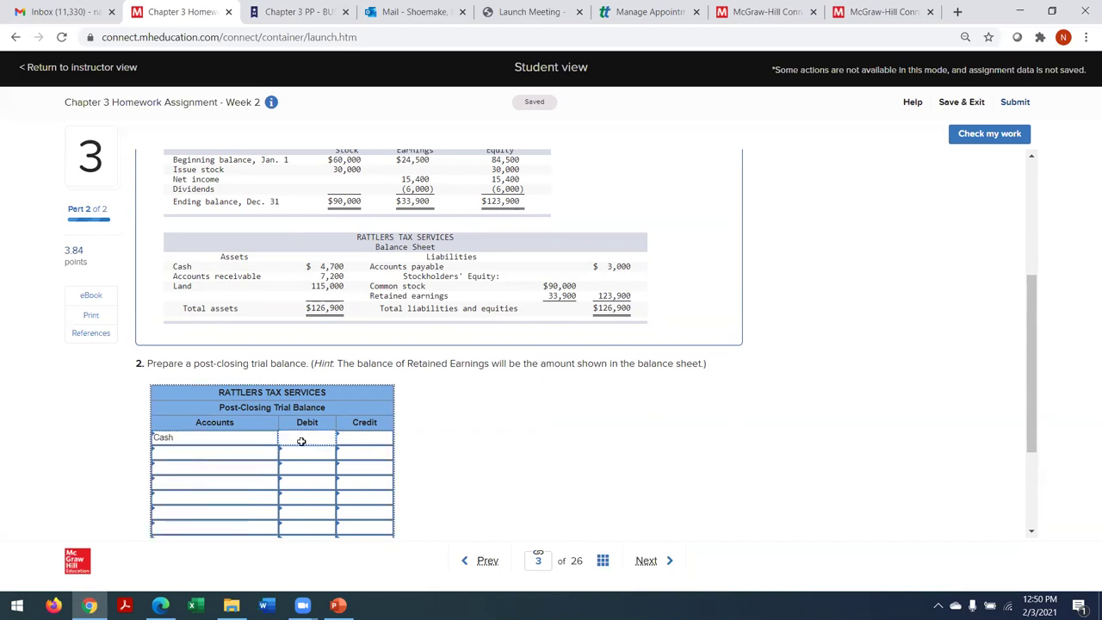
text(4700)
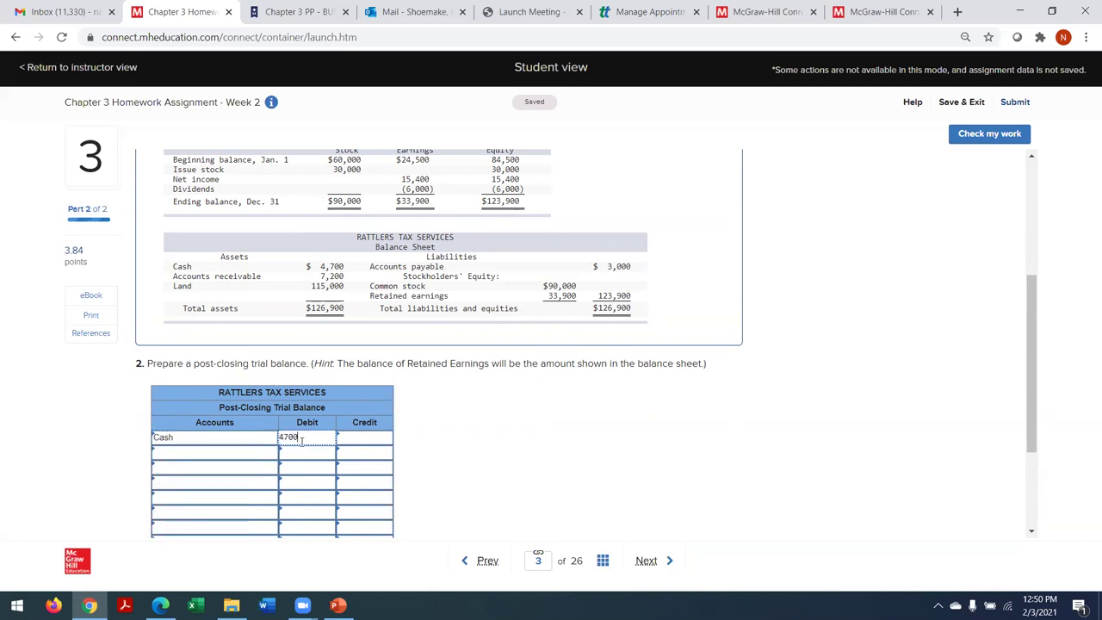
Step: Add Accounts Receivable to the trial balance's second line with a debit of 7,200
click(227, 453)
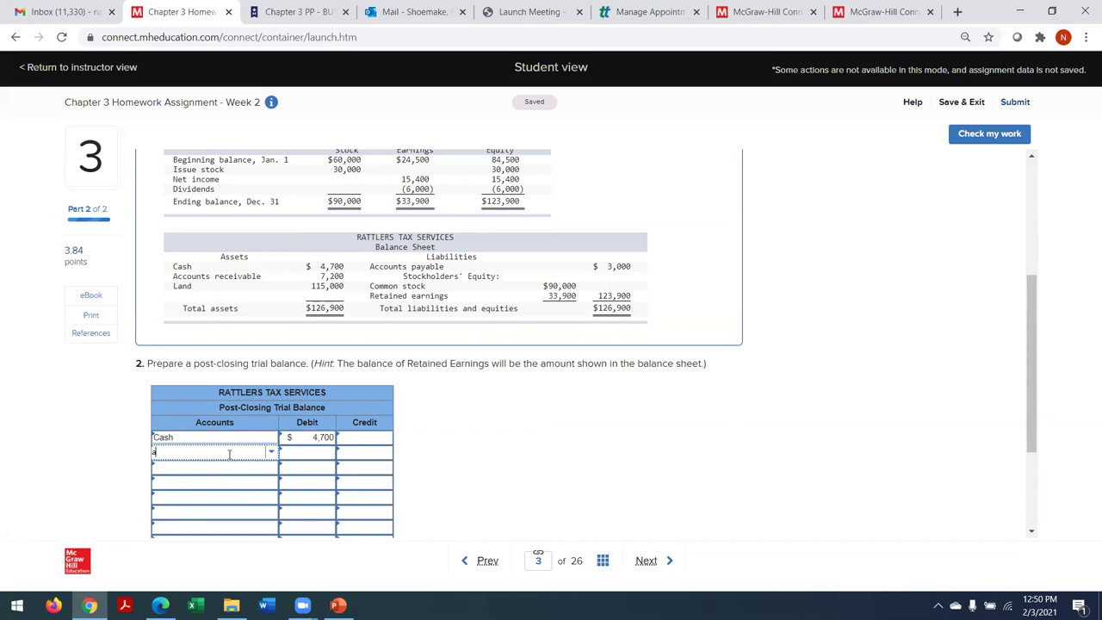
text(accou)
click(215, 496)
click(302, 457)
text(7200)
Step: Add Land to the third line of the trial balance with a debit of 115,000
click(245, 469)
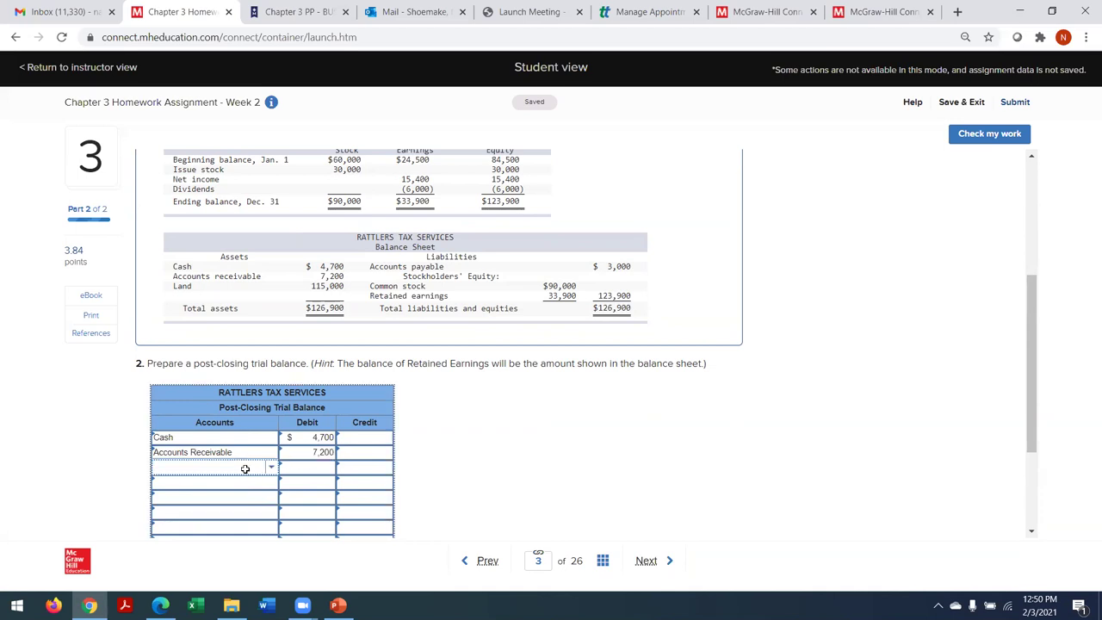
text(Land)
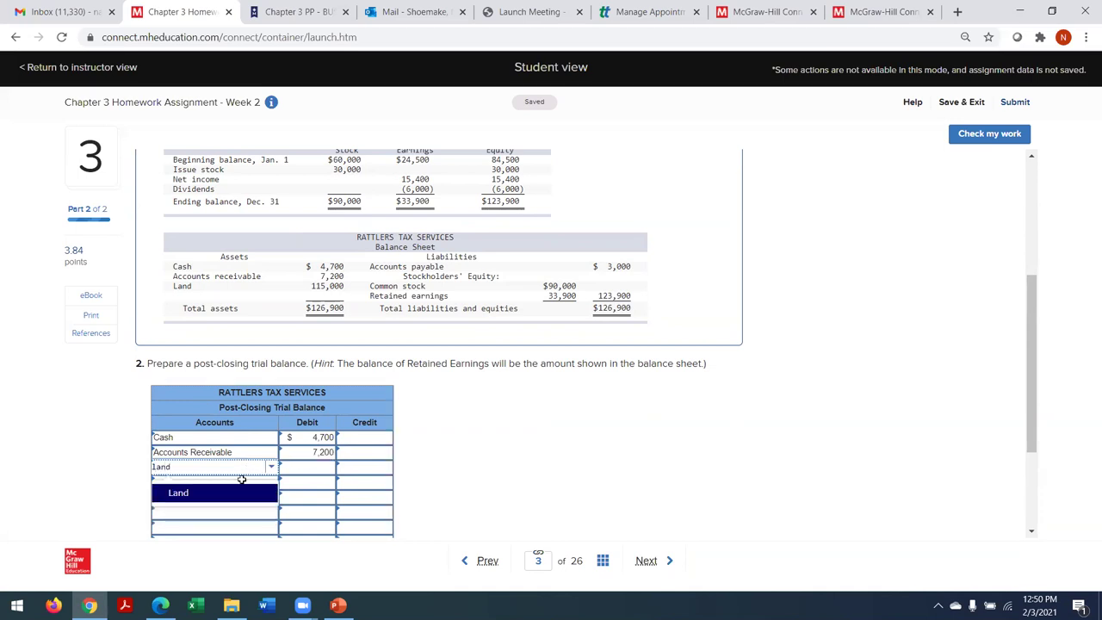
click(264, 485)
click(304, 469)
text(115000)
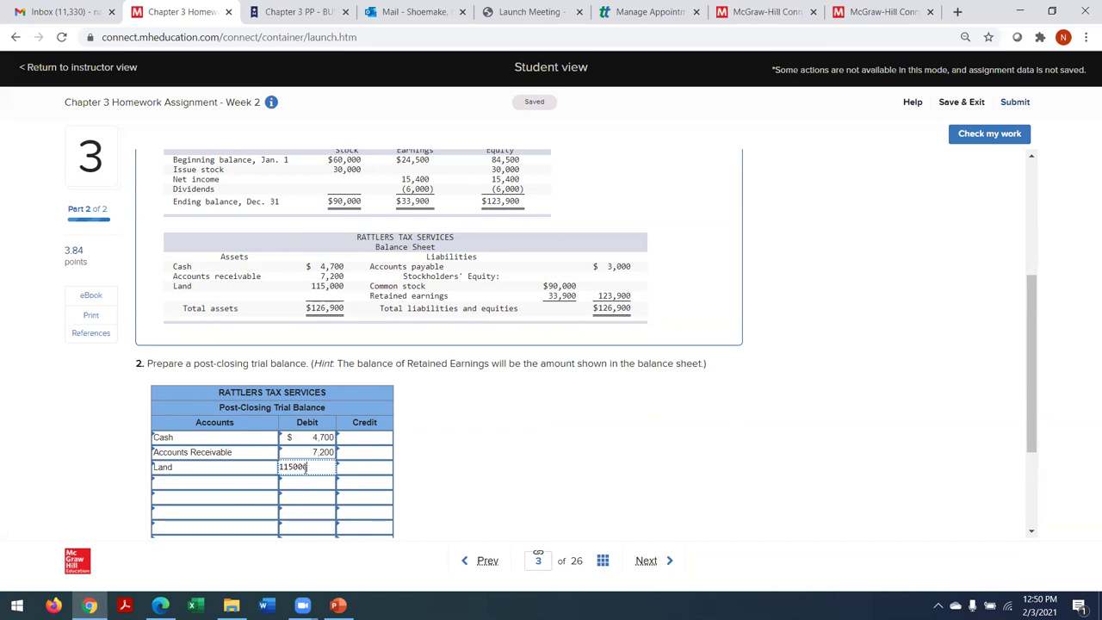
Step: Add Accounts Payable to the fourth line of the trial balance with a credit of 3,000
click(236, 486)
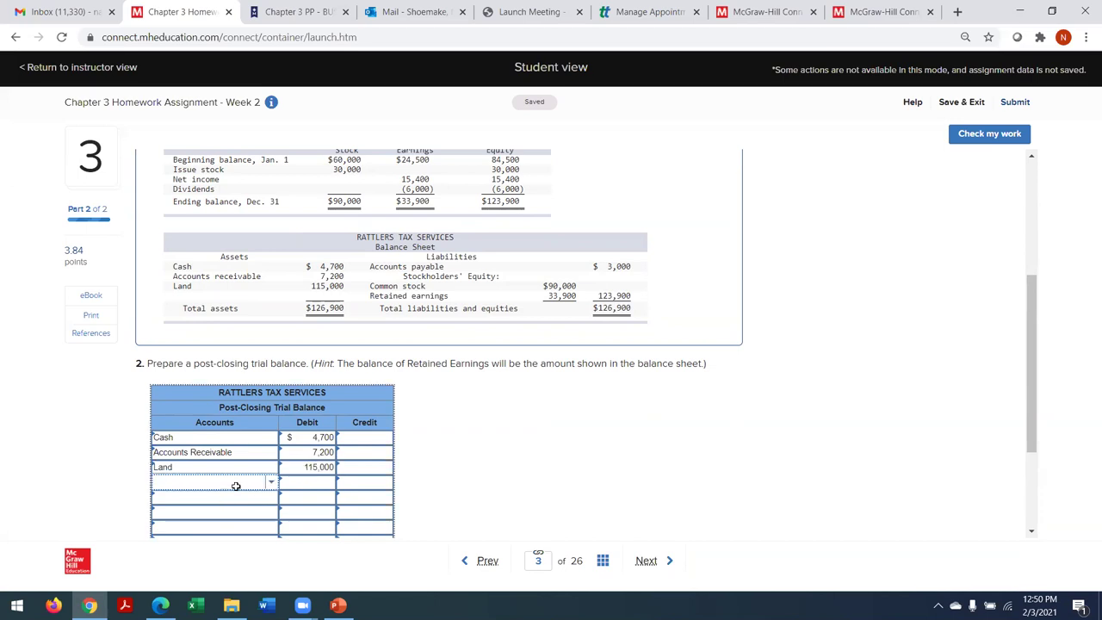
text(accou)
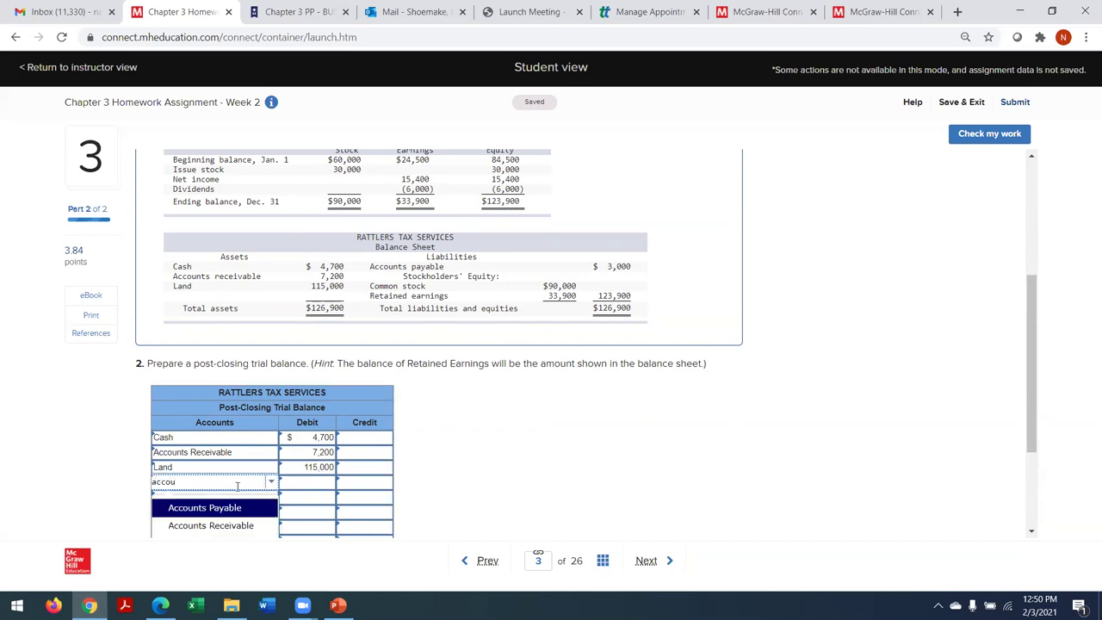
click(234, 509)
click(364, 483)
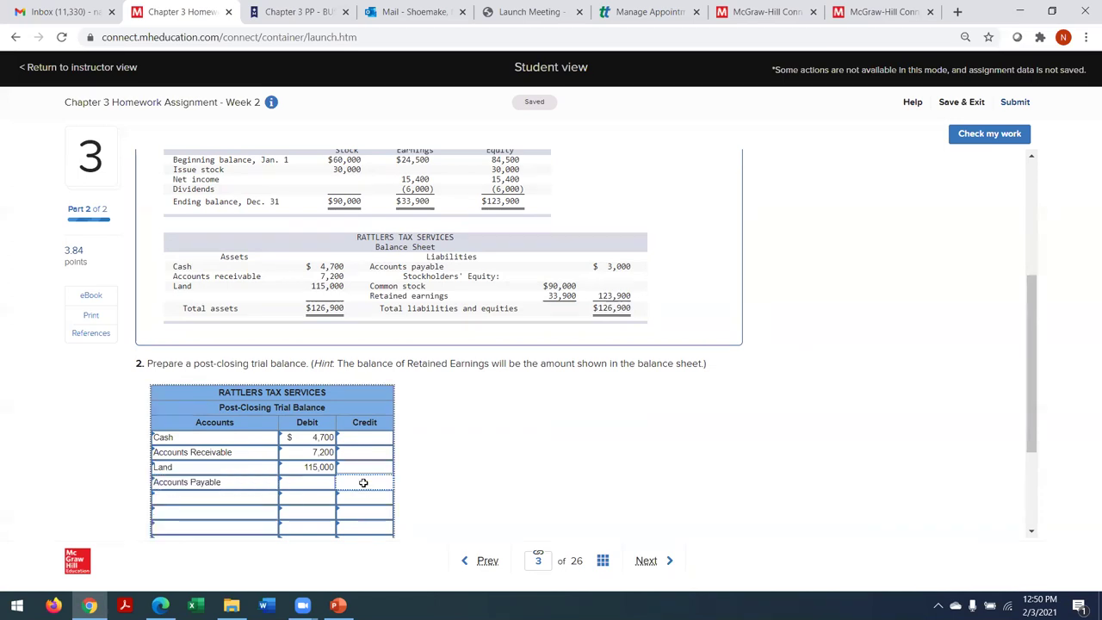
text(3,000)
Step: Add Common Stock to the fifth line with a credit of 90,000, clearing the amount misplaced in the row below
click(235, 503)
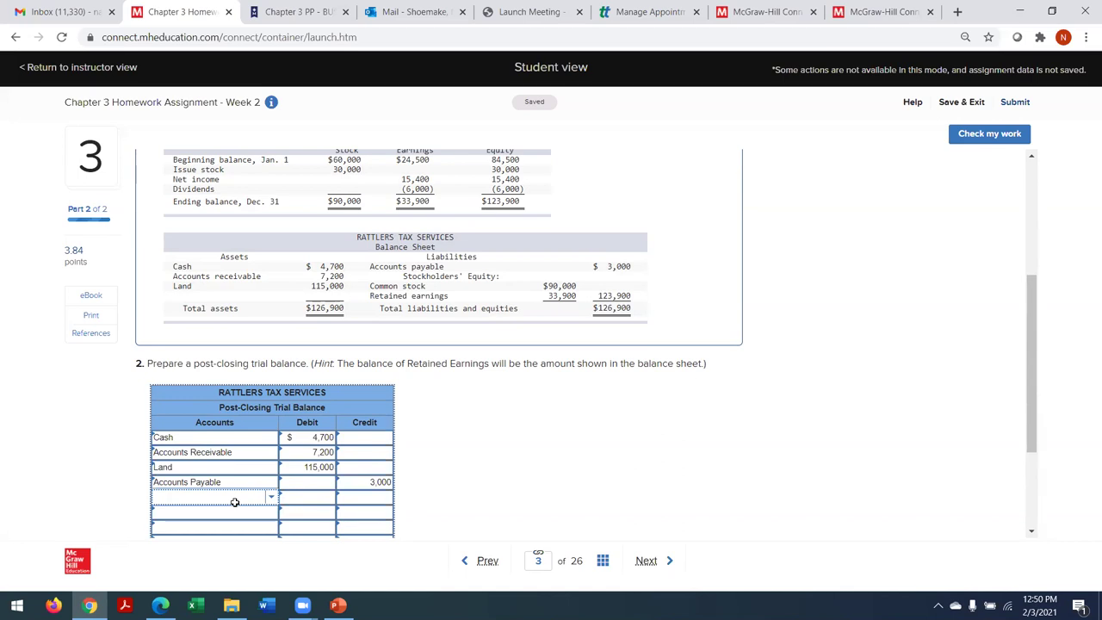
text(Common)
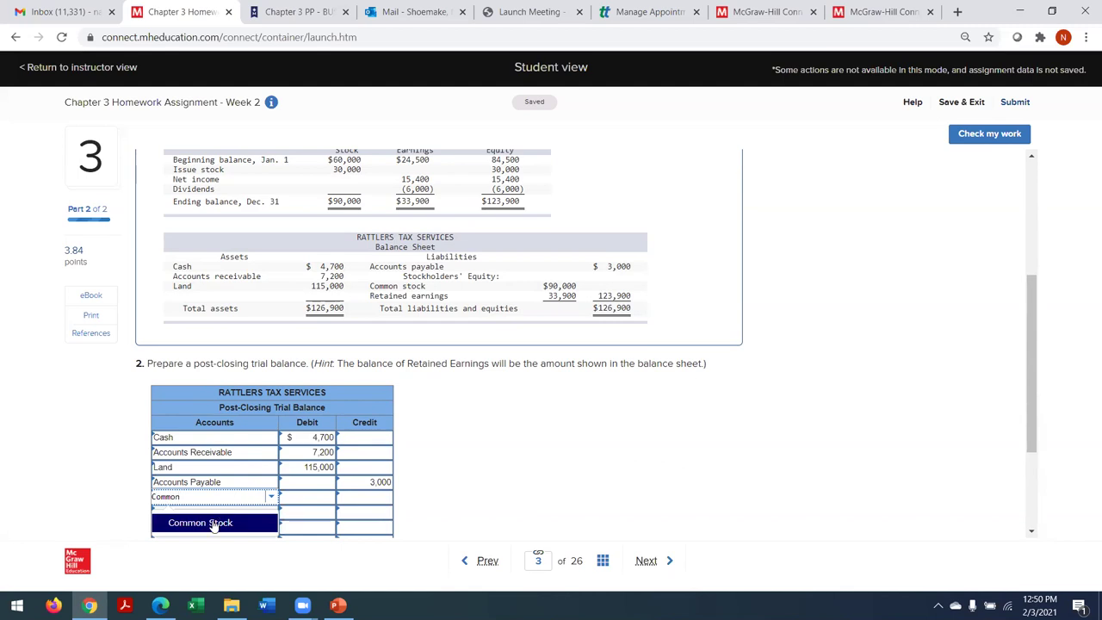
click(214, 522)
click(354, 504)
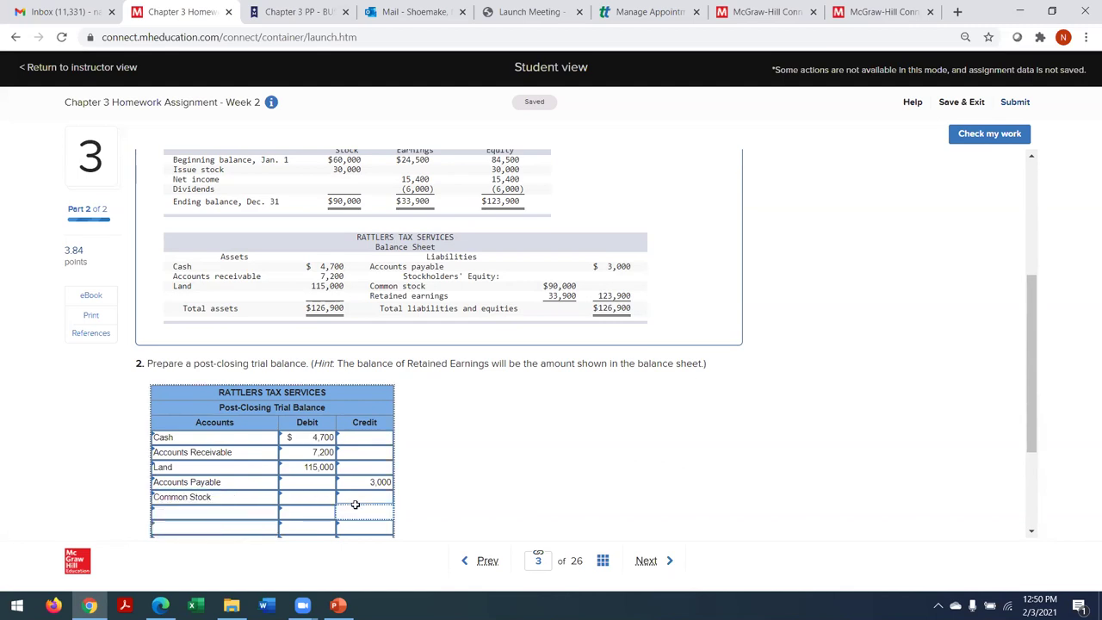
text(90,000)
key(Tab)
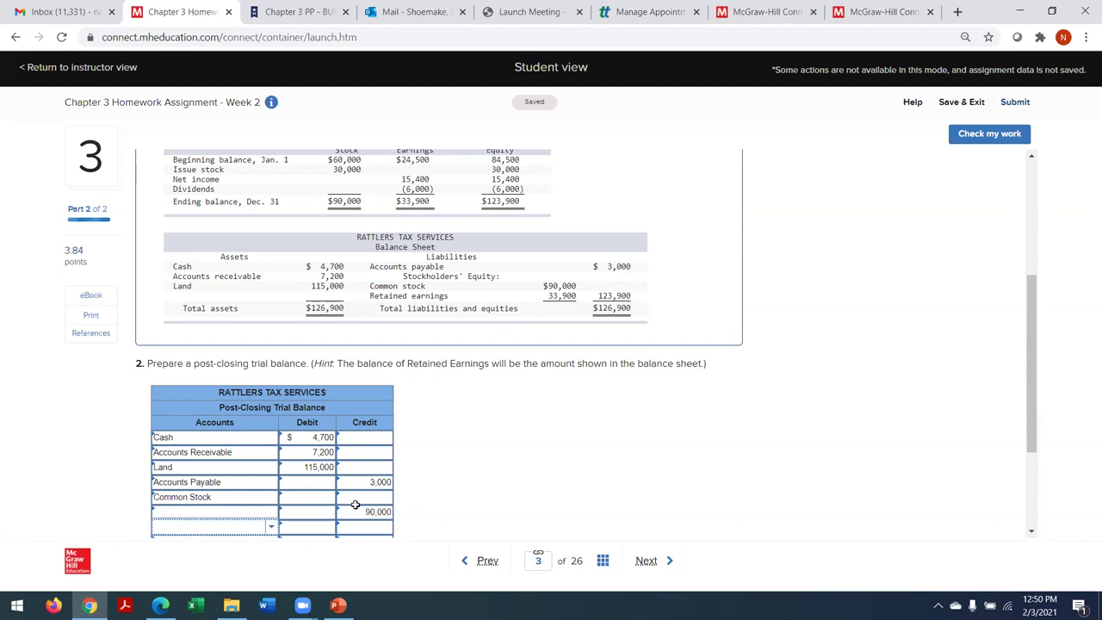
click(355, 497)
text(90,000)
key(Tab)
click(355, 513)
click(354, 513)
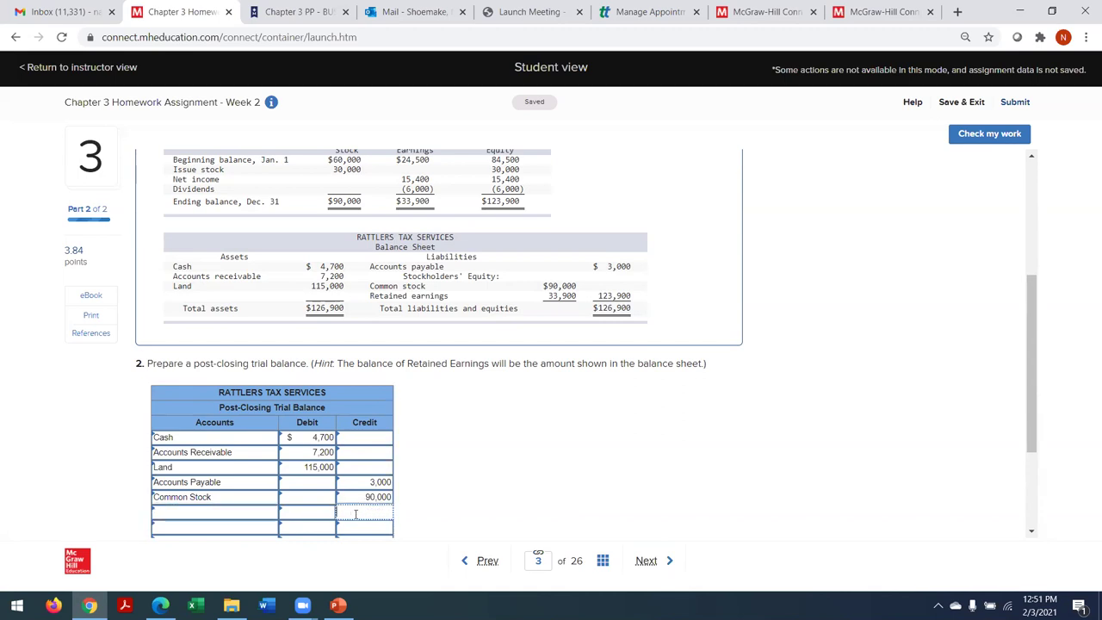
Step: Add Retained Earnings to the sixth line of the post-closing trial balance with a credit of 33,900
click(233, 514)
text(retained)
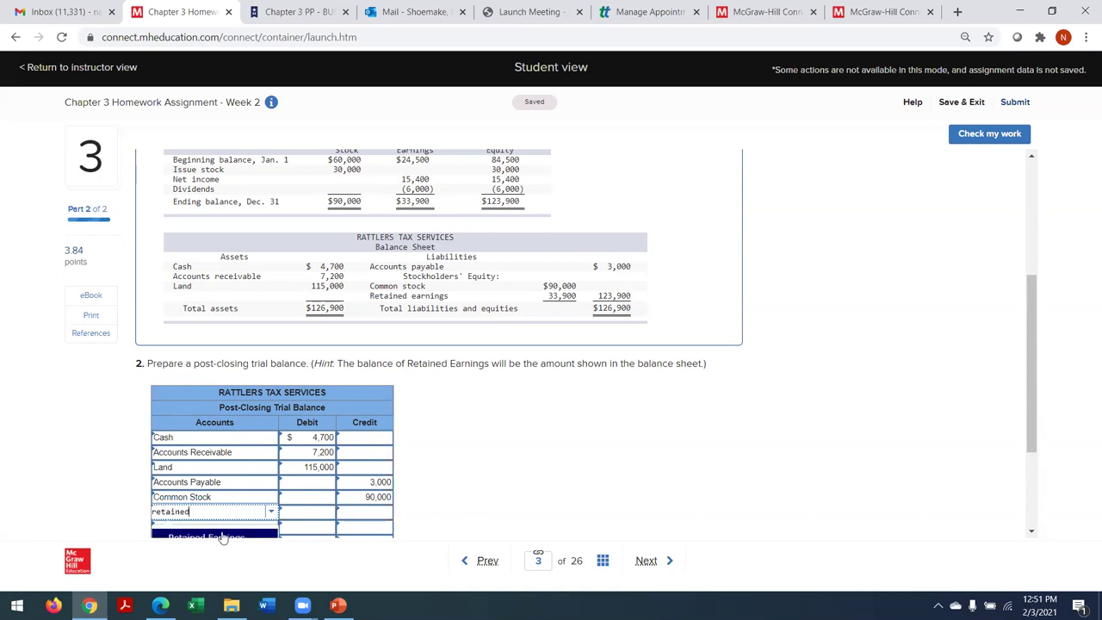
click(225, 535)
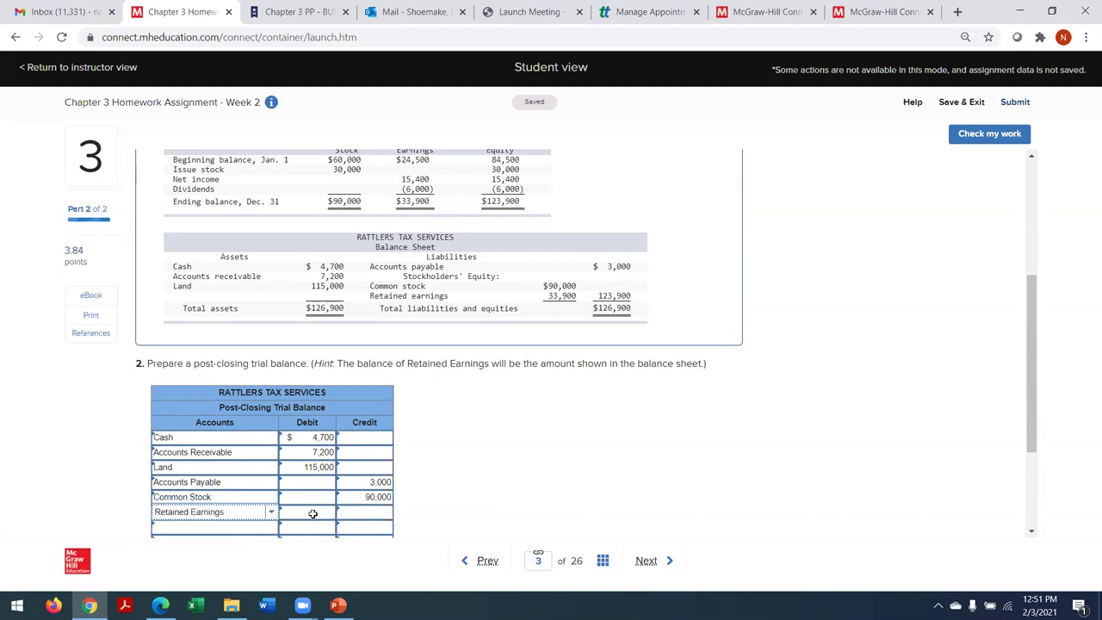
click(377, 512)
text(33,900)
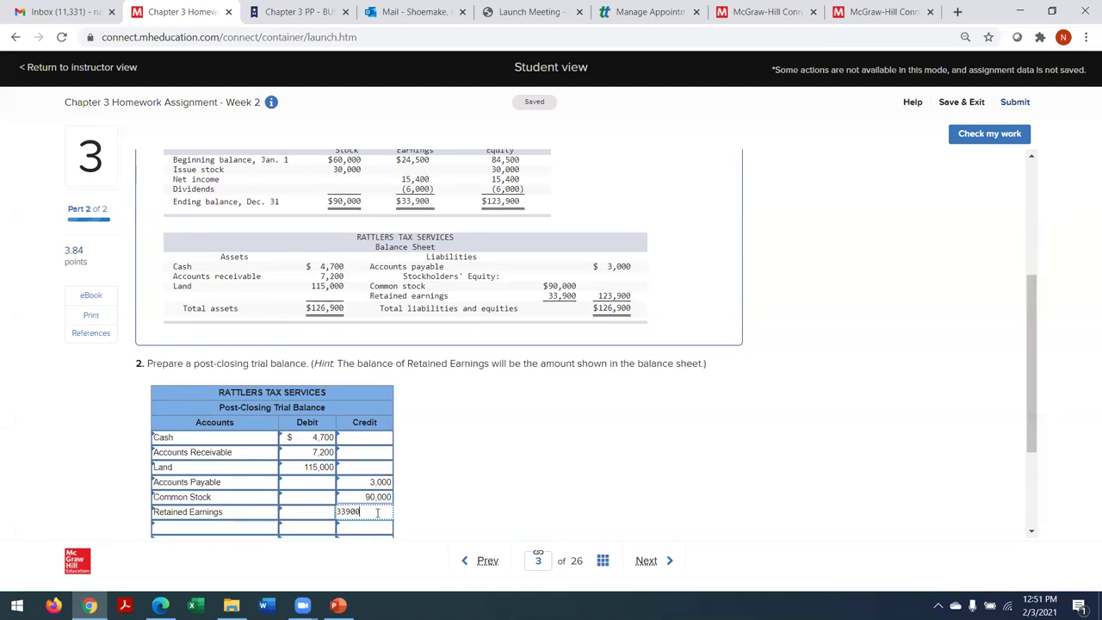
key(Tab)
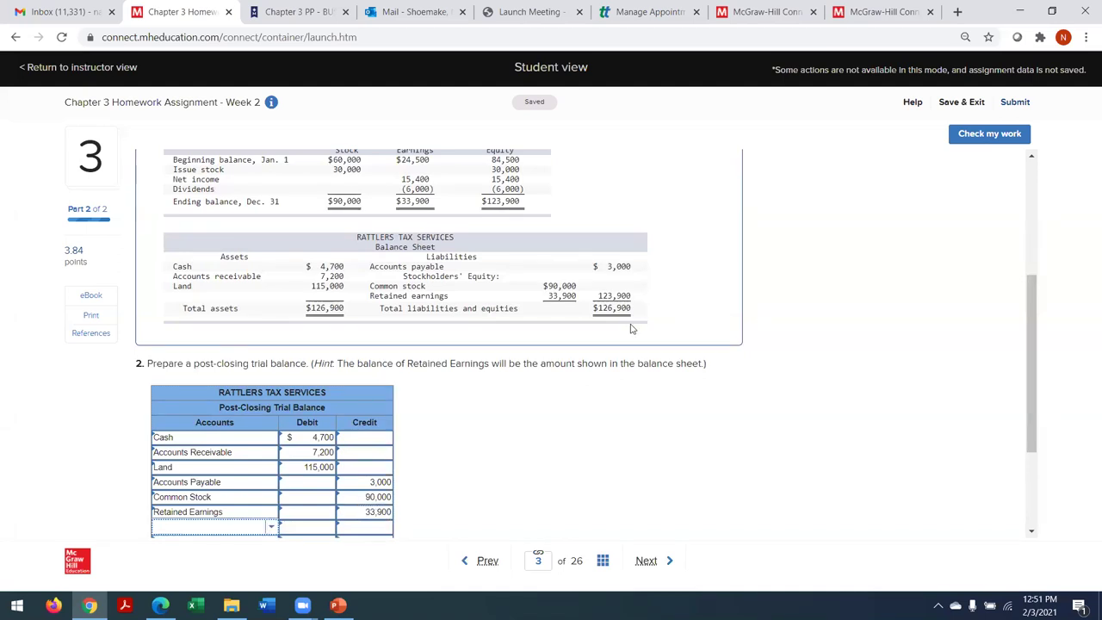
drag(1033, 421, 1036, 522)
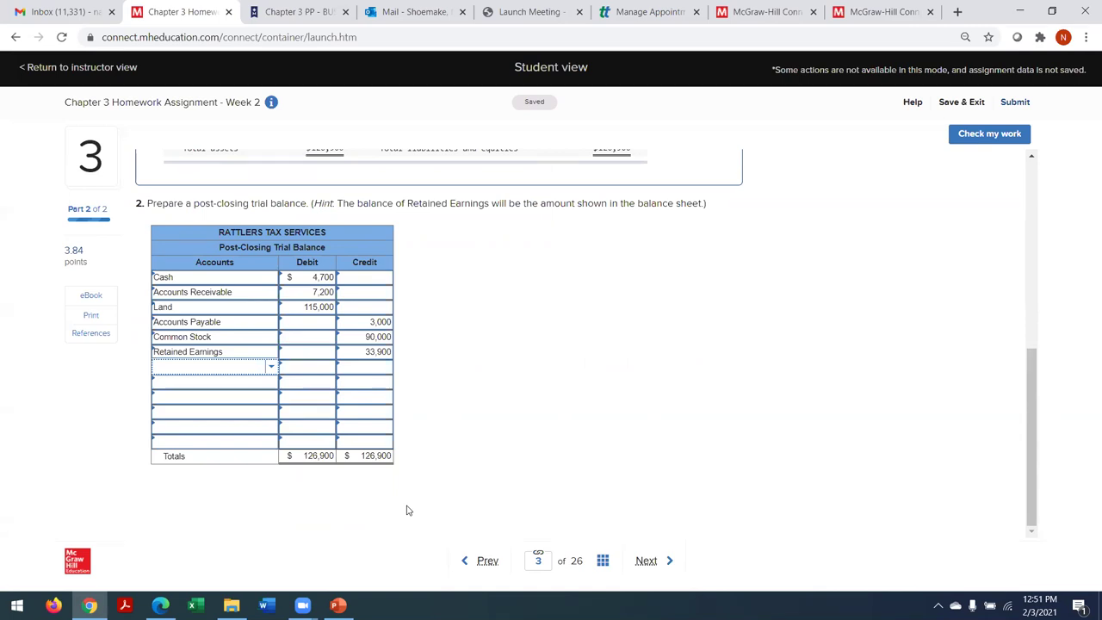
Step: Go to question 4 and review Crimson Tide Music Academy's unadjusted trial balance and year-end adjusting entries
click(646, 562)
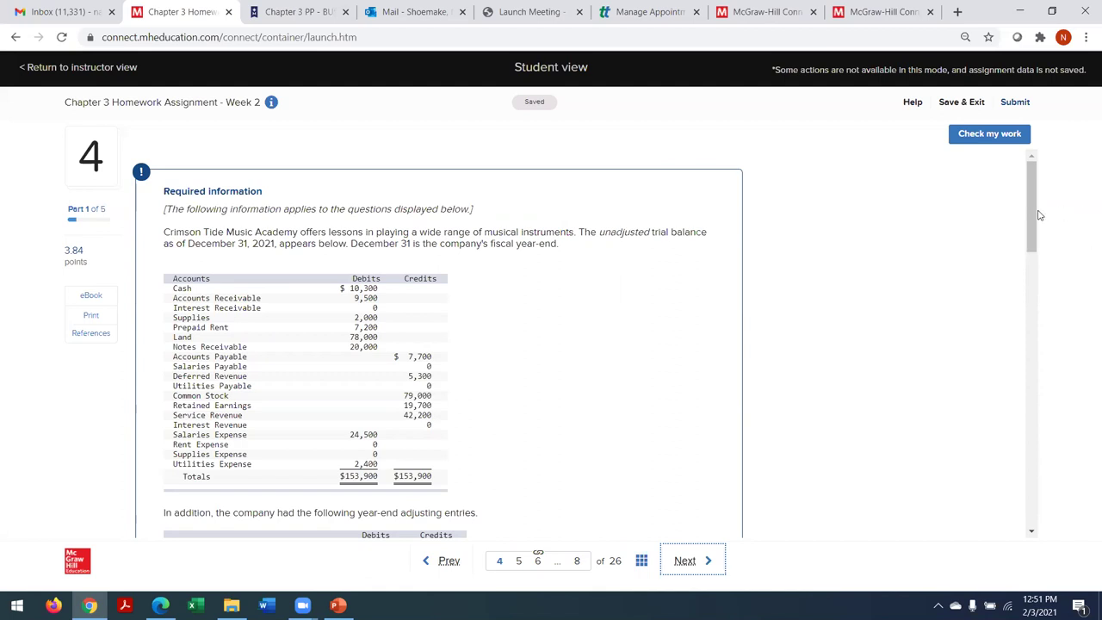
drag(1028, 230, 1036, 241)
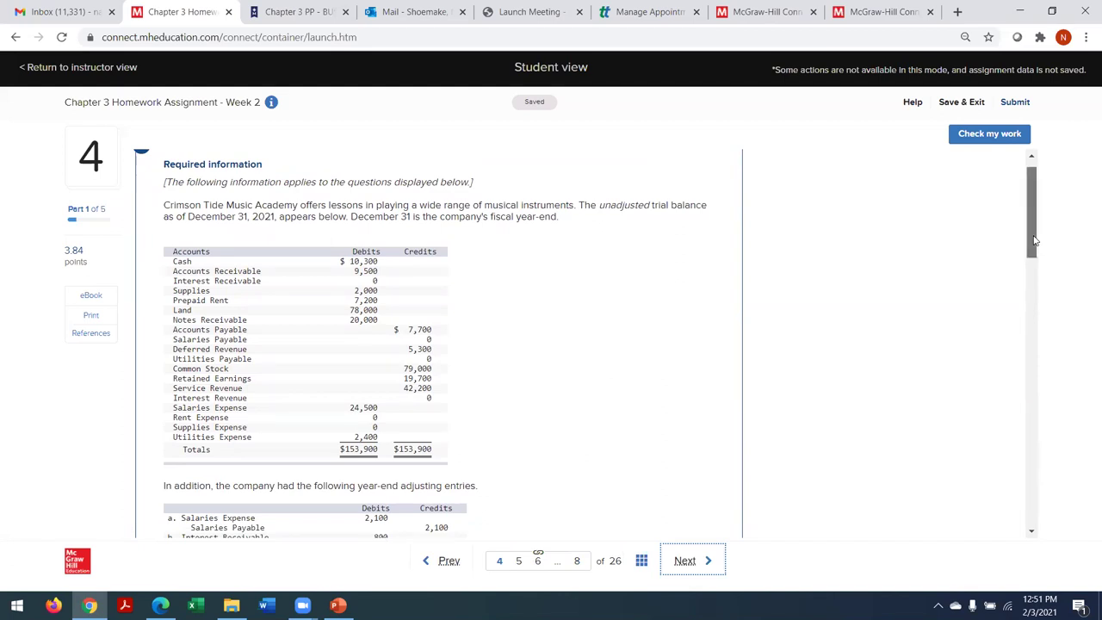
drag(1035, 241, 1036, 246)
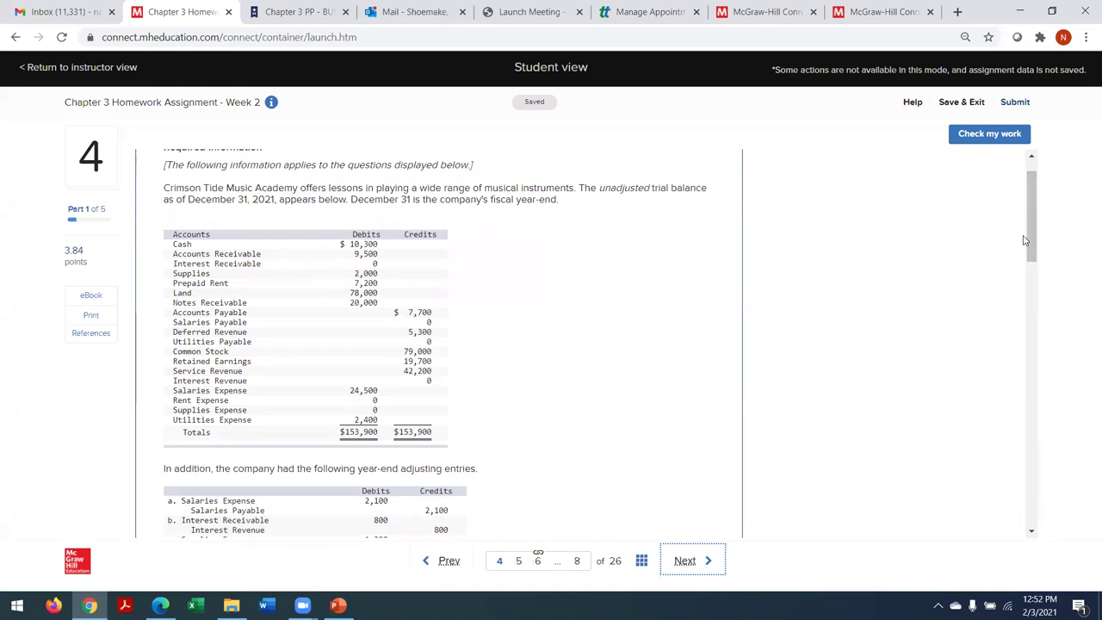
mouse_move(1029, 249)
mouse_down()
mouse_move(1031, 500)
mouse_move(1043, 261)
mouse_move(1053, 326)
mouse_move(1043, 236)
mouse_up()
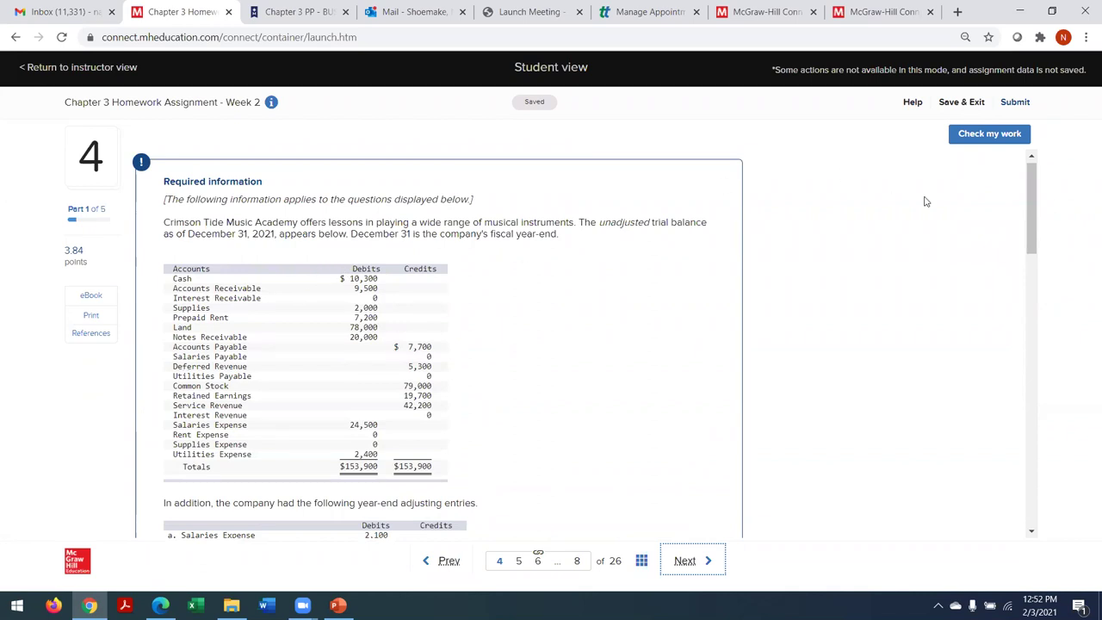
Step: Enter debit beginning balances of 10,300 in the Cash T-account and 9,500 in the Accounts Receivable T-account
drag(1030, 219, 1039, 312)
click(255, 316)
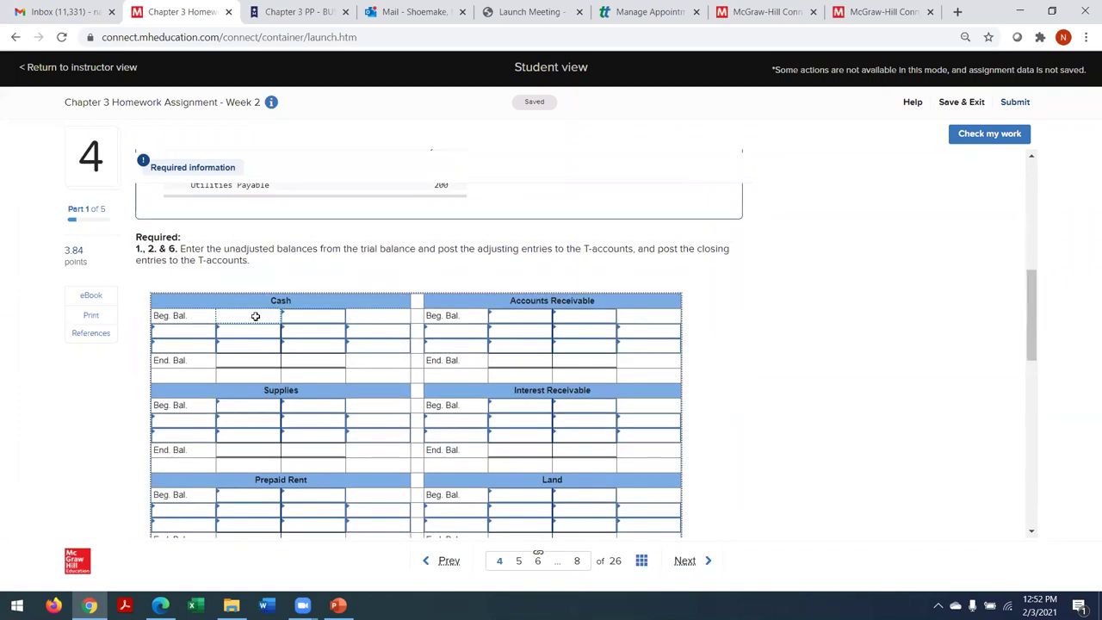
text(10,300)
click(516, 319)
text(9500)
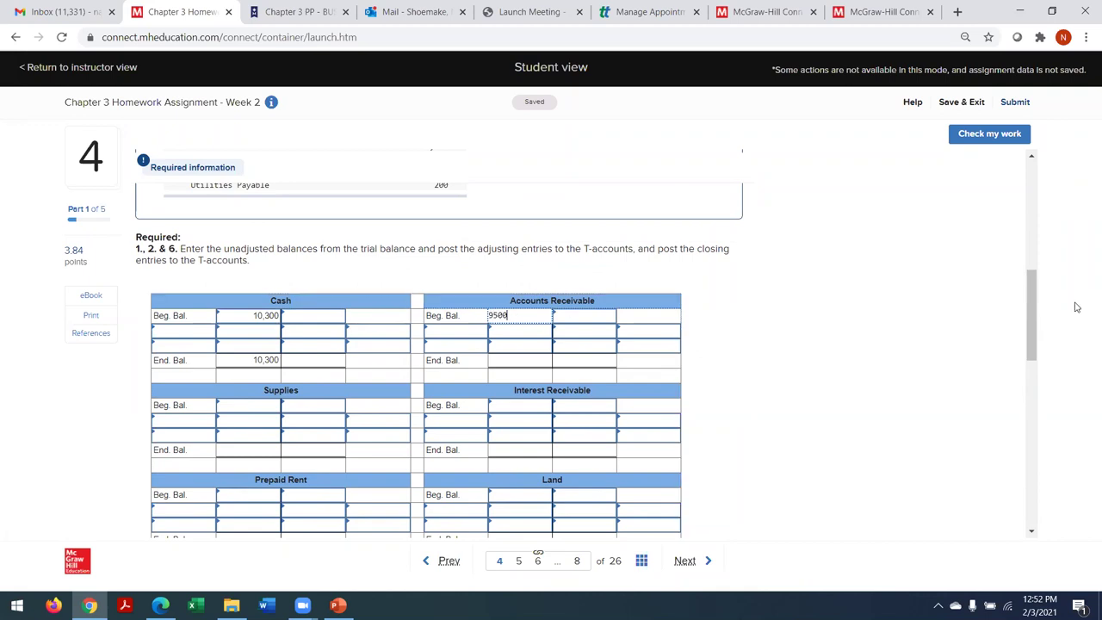
Step: Enter debit beginning balances of 2,000 in the Supplies T-account and 7,200 in the Prepaid Rent T-account
drag(1032, 301, 1038, 196)
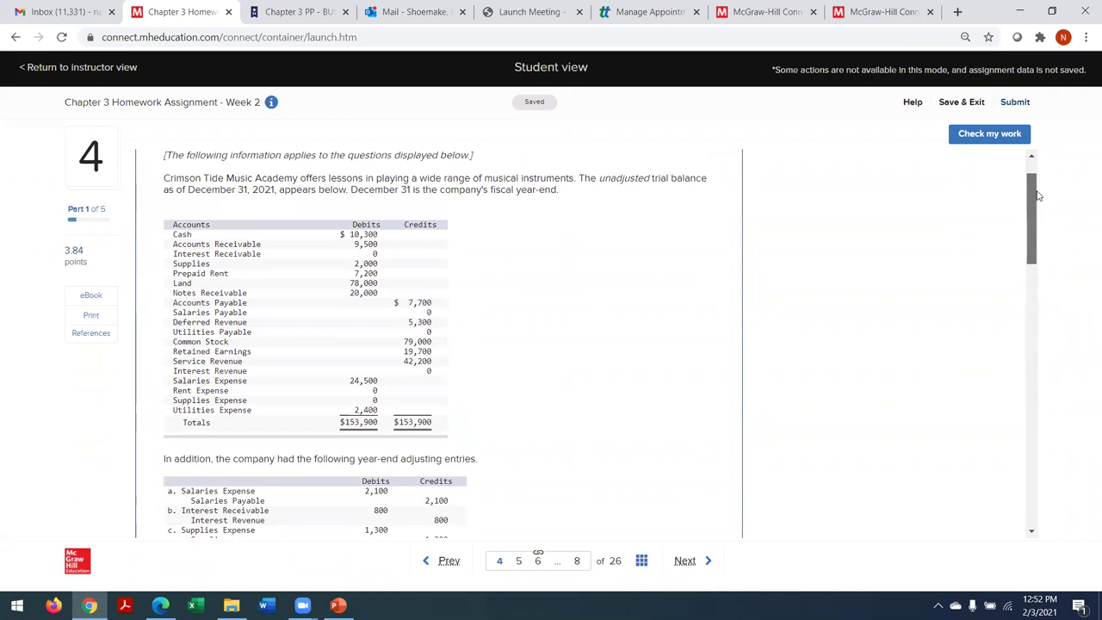
drag(1038, 196, 1036, 313)
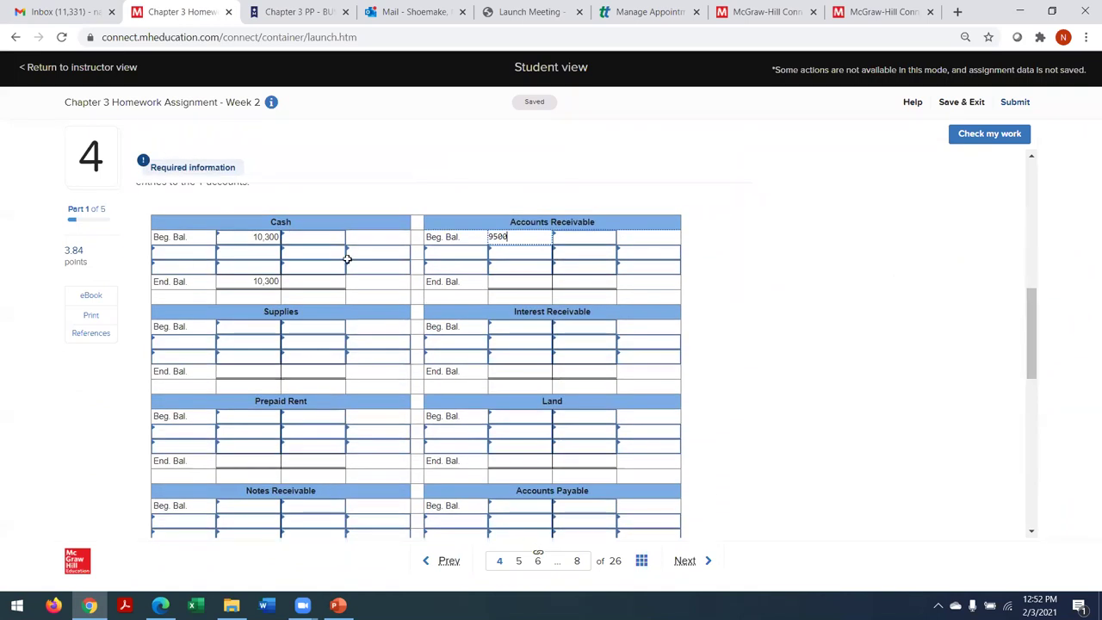
click(267, 332)
text(2000)
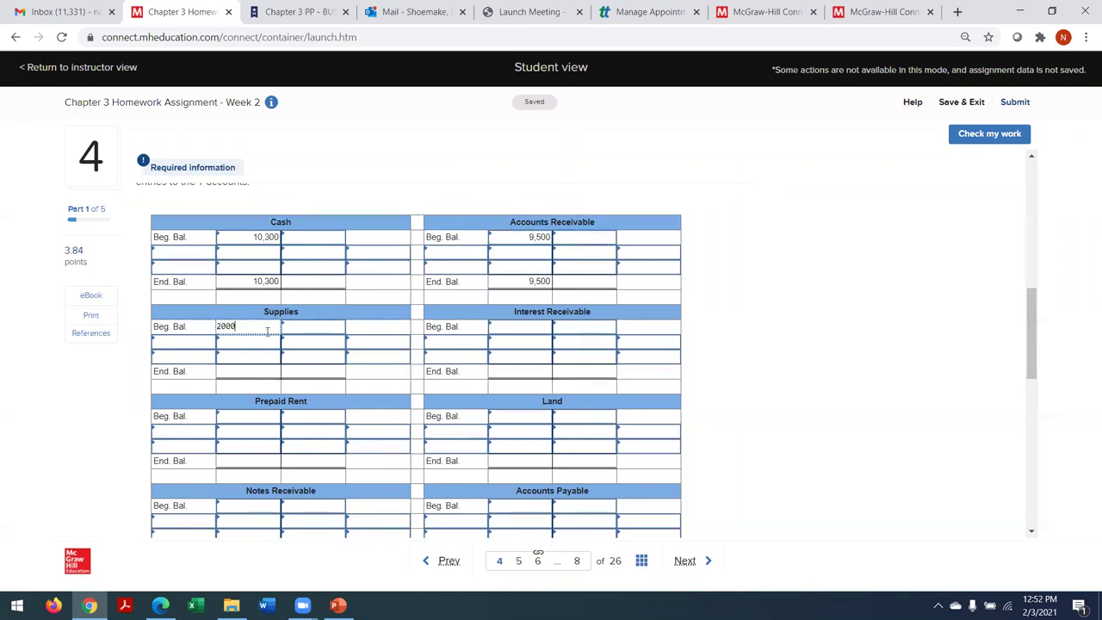
click(244, 422)
text(7)
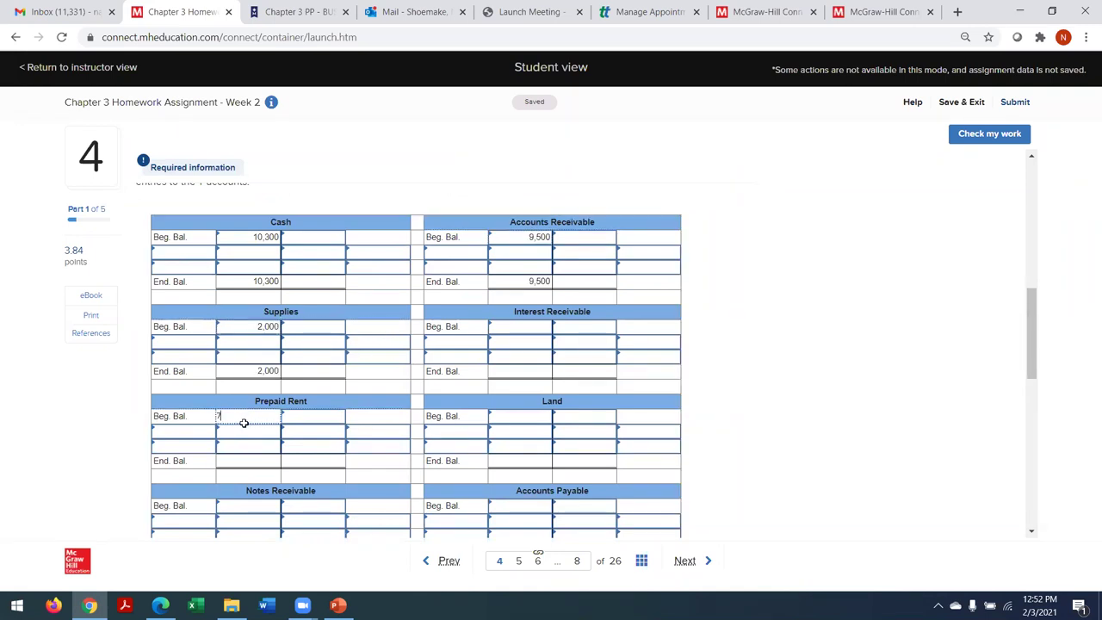
text(200)
Step: Enter debit beginning balances of 78,000 in the Land T-account and 20,000 in the Notes Receivable T-account
drag(1032, 329, 1033, 235)
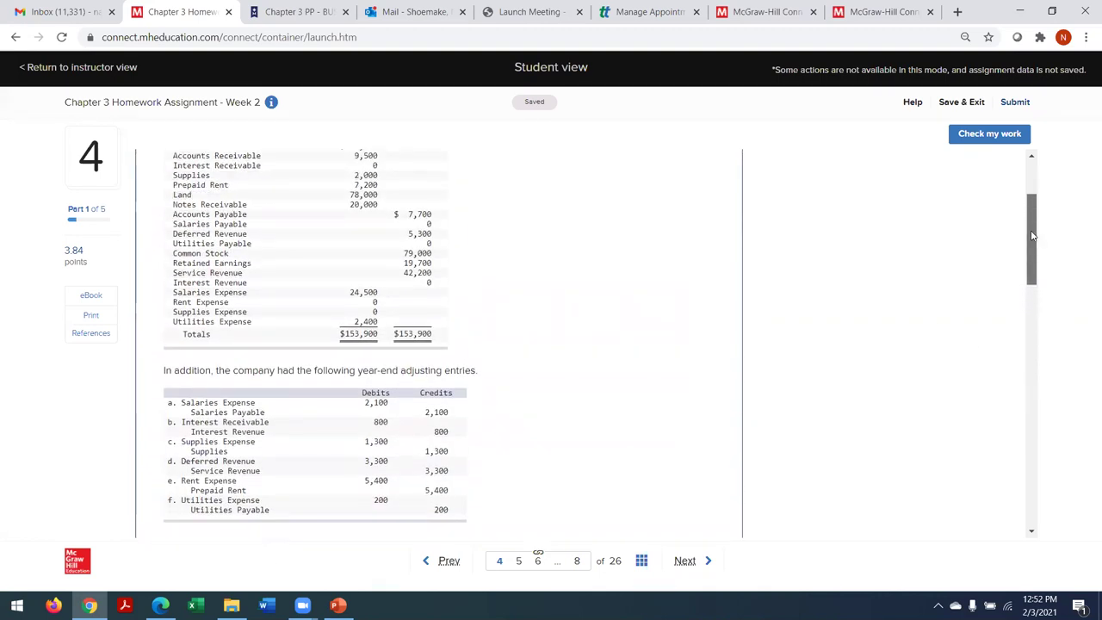
drag(1033, 235, 1026, 347)
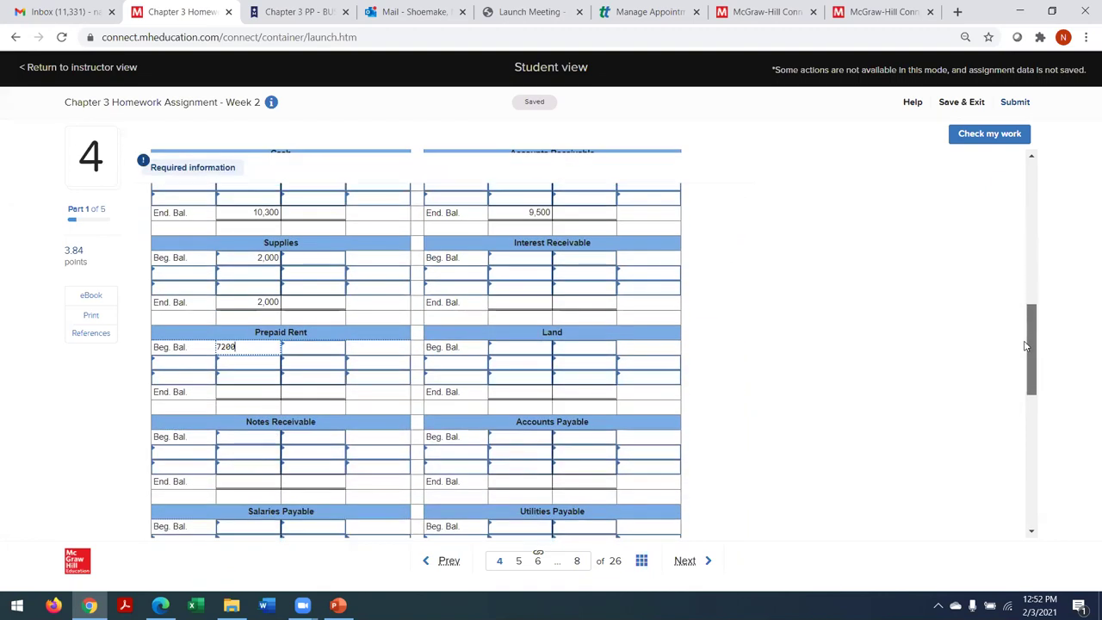
click(510, 348)
text(78,000)
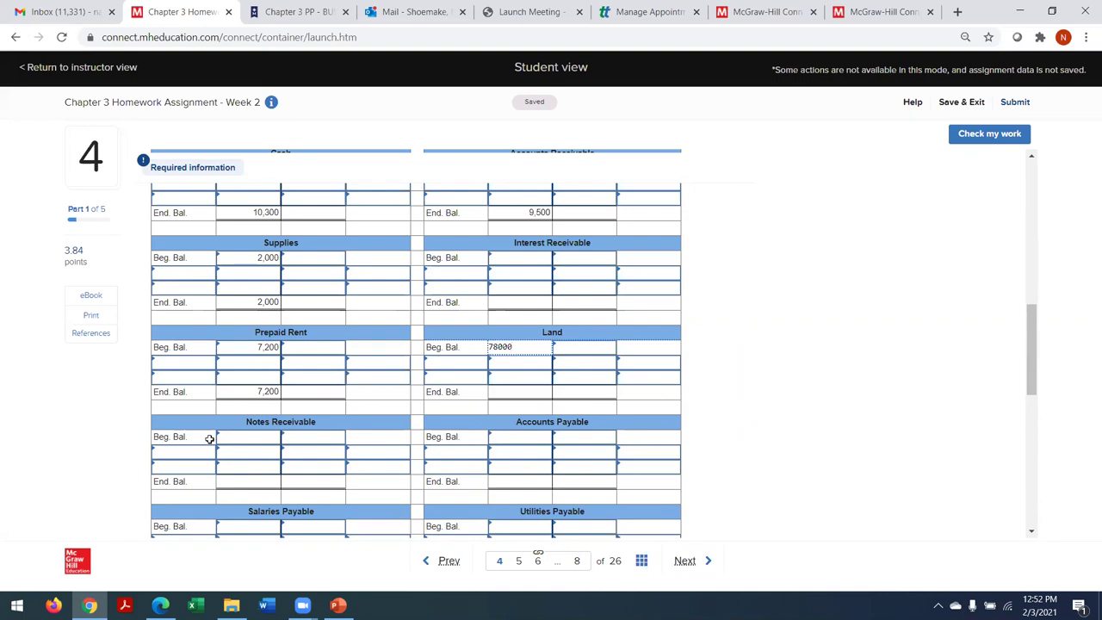
click(240, 434)
mouse_move(1032, 357)
mouse_down()
mouse_move(1034, 215)
mouse_move(1034, 370)
mouse_up()
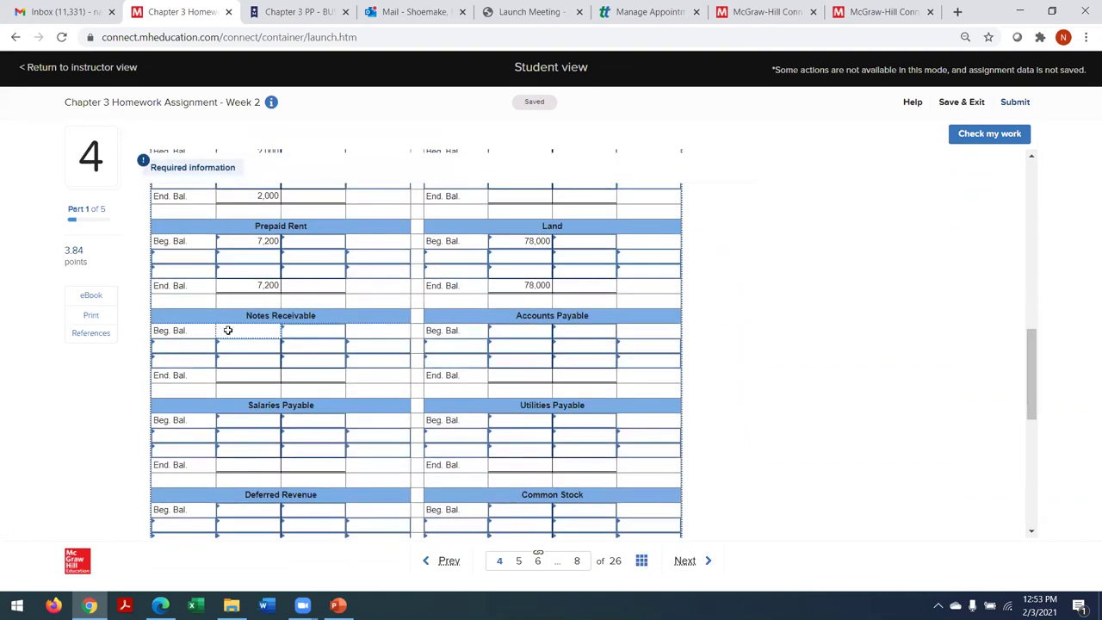
click(229, 333)
text(20000)
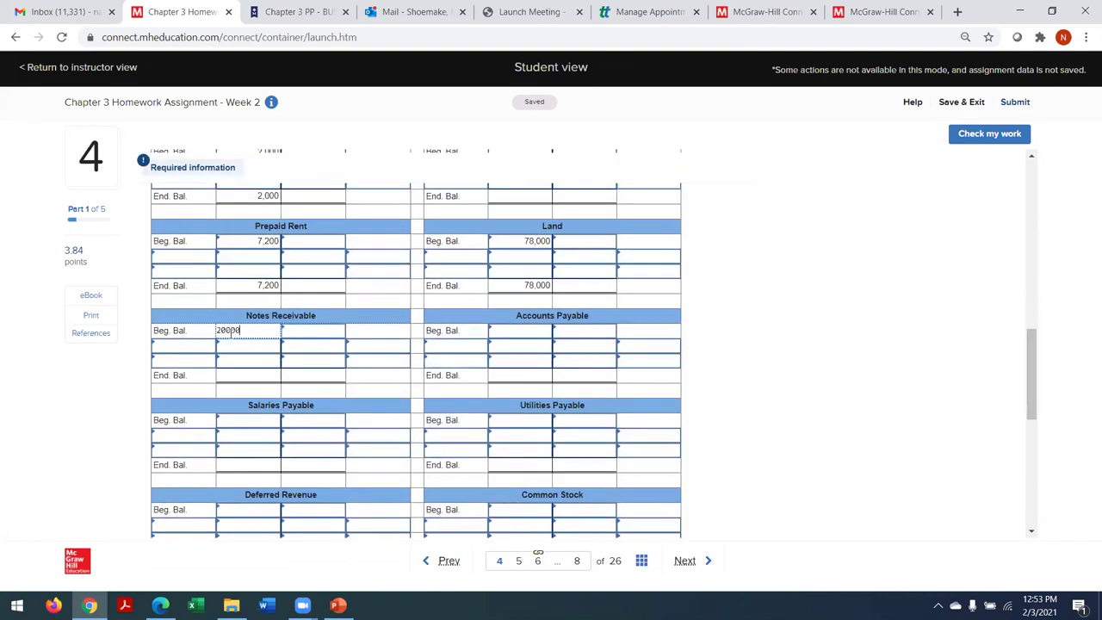
Step: Enter credit beginning balances of 7,700 in the Accounts Payable T-account and 5,300 in the Deferred Revenue T-account
drag(1031, 335, 1038, 208)
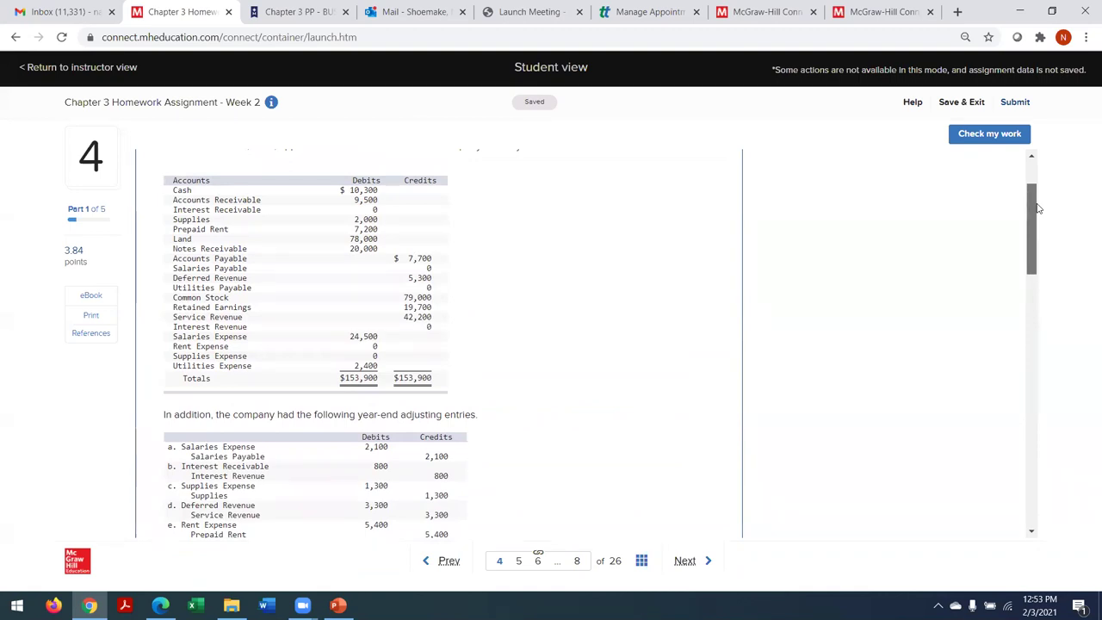
drag(1038, 208, 1006, 360)
click(586, 309)
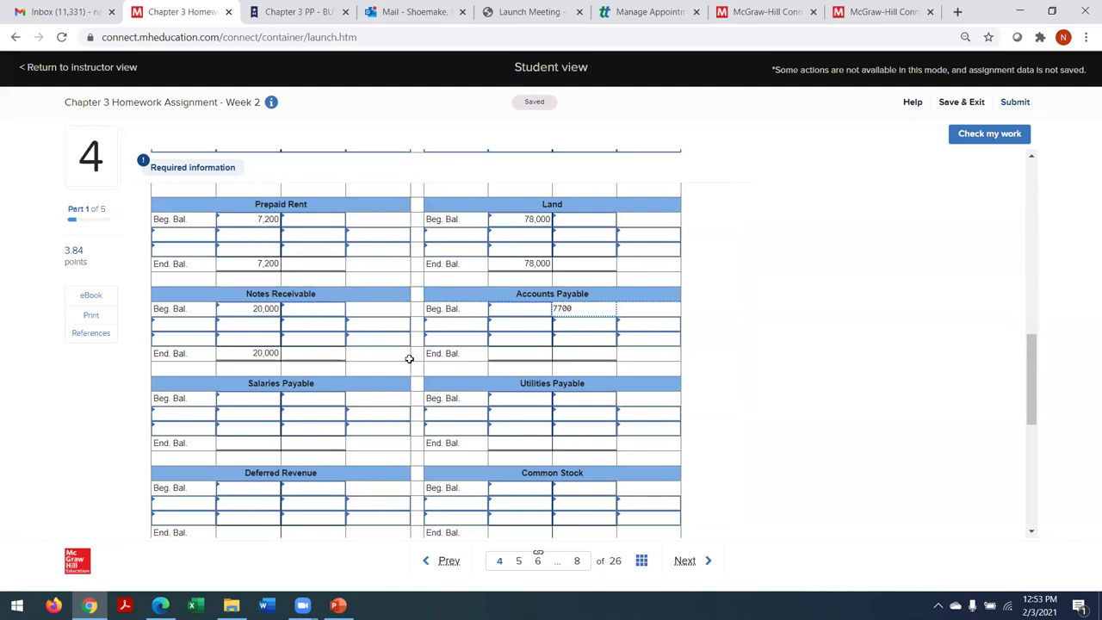
click(300, 491)
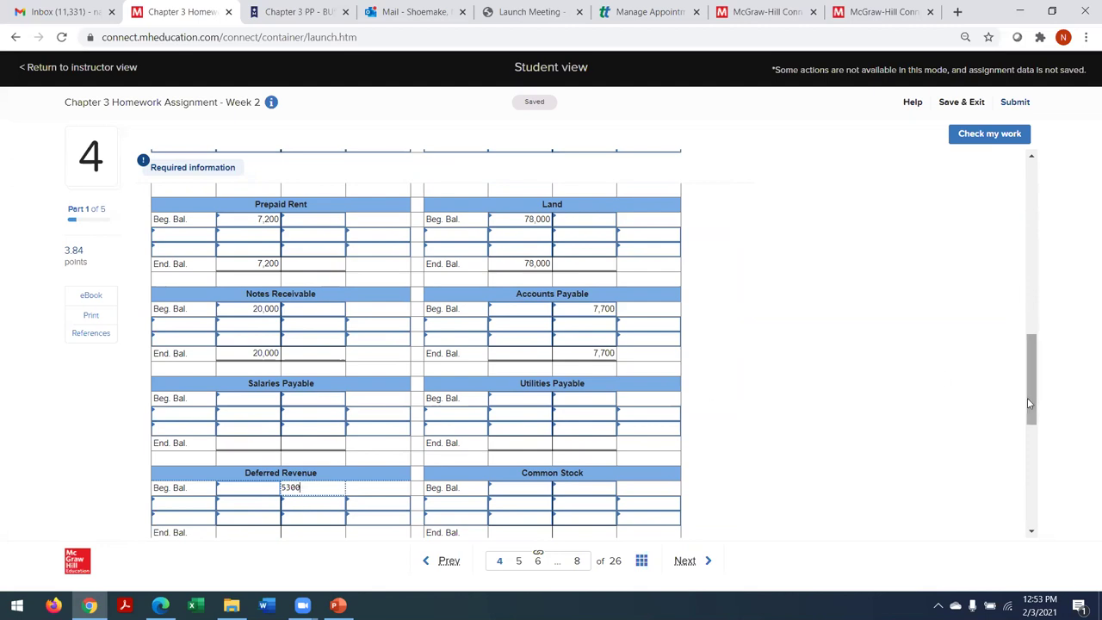
Step: Enter credit beginning balances of 79,000 in the Common Stock T-account and 19,700 in the Retained Earnings T-account
drag(1028, 405, 1051, 262)
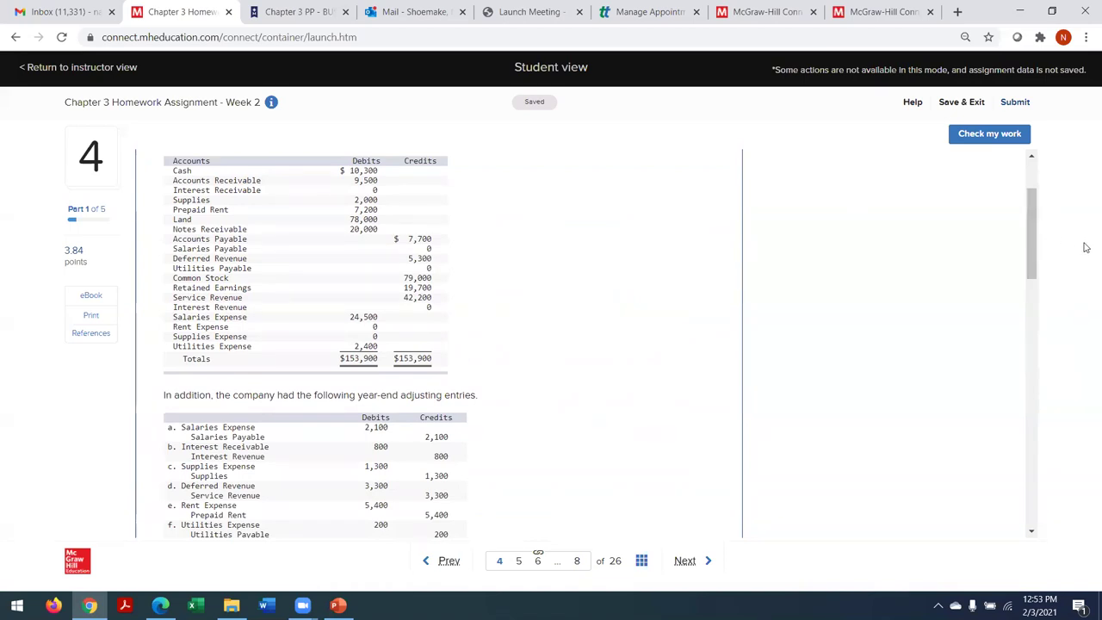
drag(1032, 250, 1033, 422)
click(579, 370)
text(79,000)
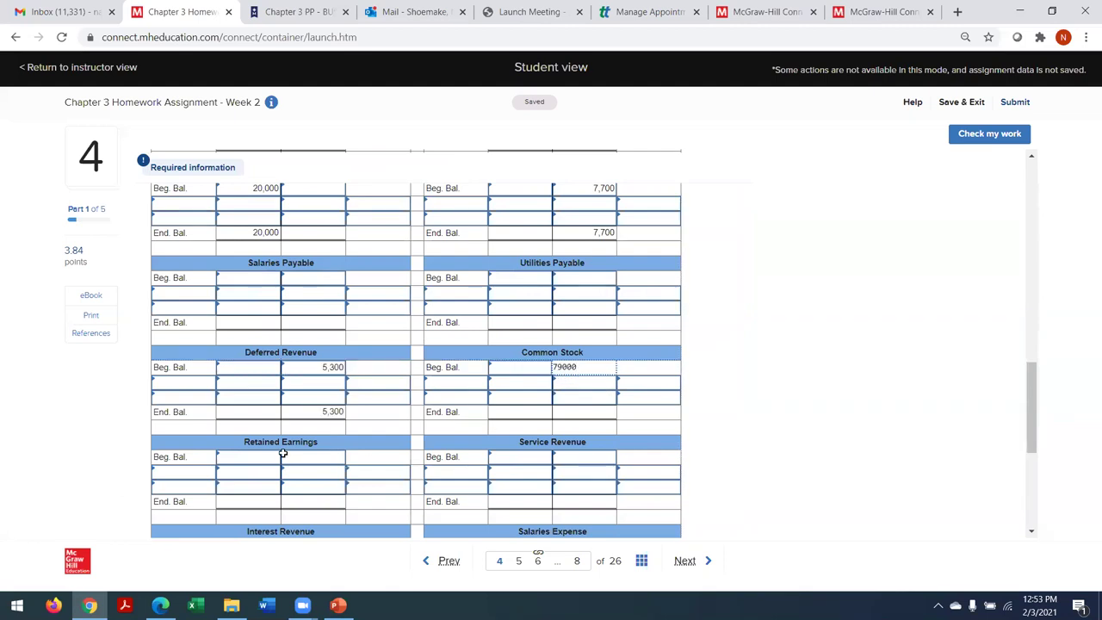
click(305, 461)
text(19700)
Step: Enter beginning balances of 42,200 on the credit side of Service Revenue and 24,500 on the debit side of Salaries Expense
drag(1032, 398, 1063, 450)
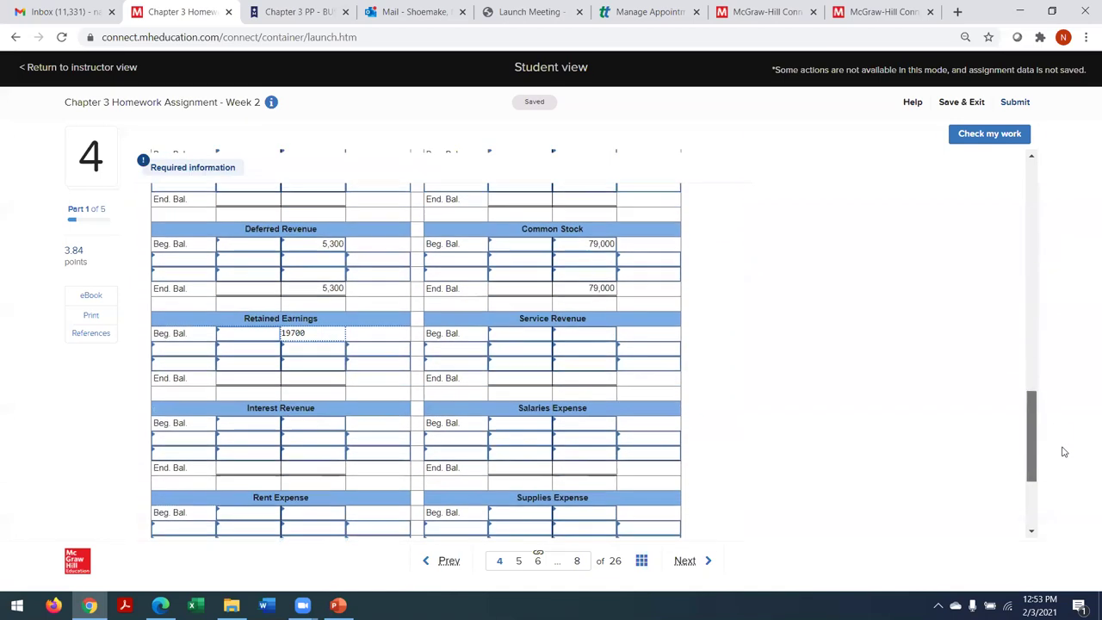
click(578, 323)
text(42200)
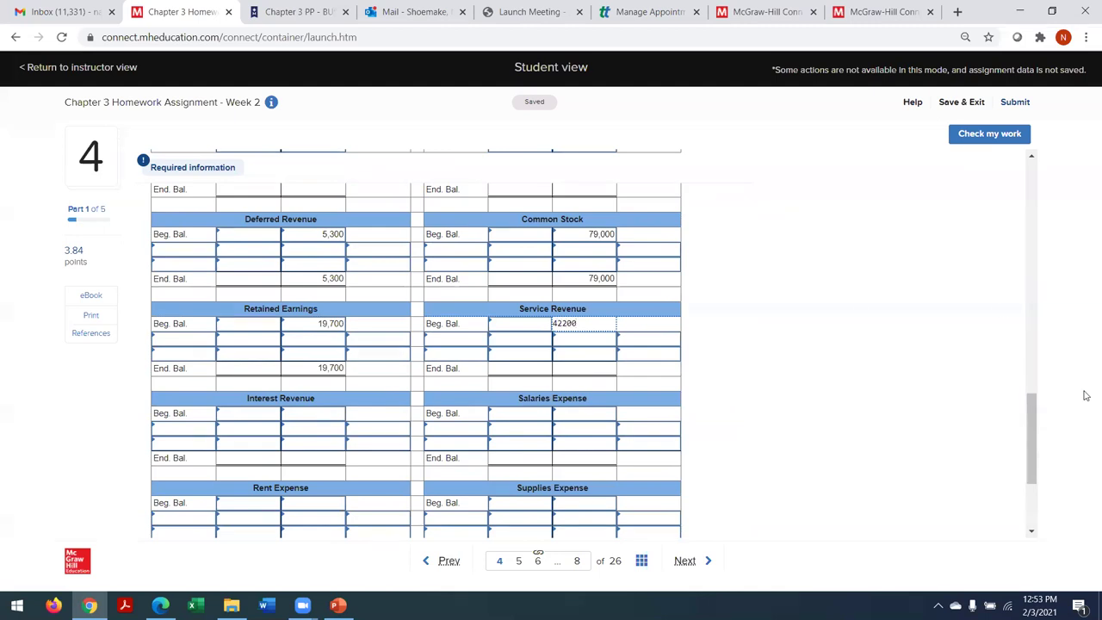
mouse_move(1032, 413)
mouse_down()
mouse_move(1033, 207)
mouse_move(1016, 374)
mouse_move(1038, 458)
mouse_move(1036, 435)
mouse_up()
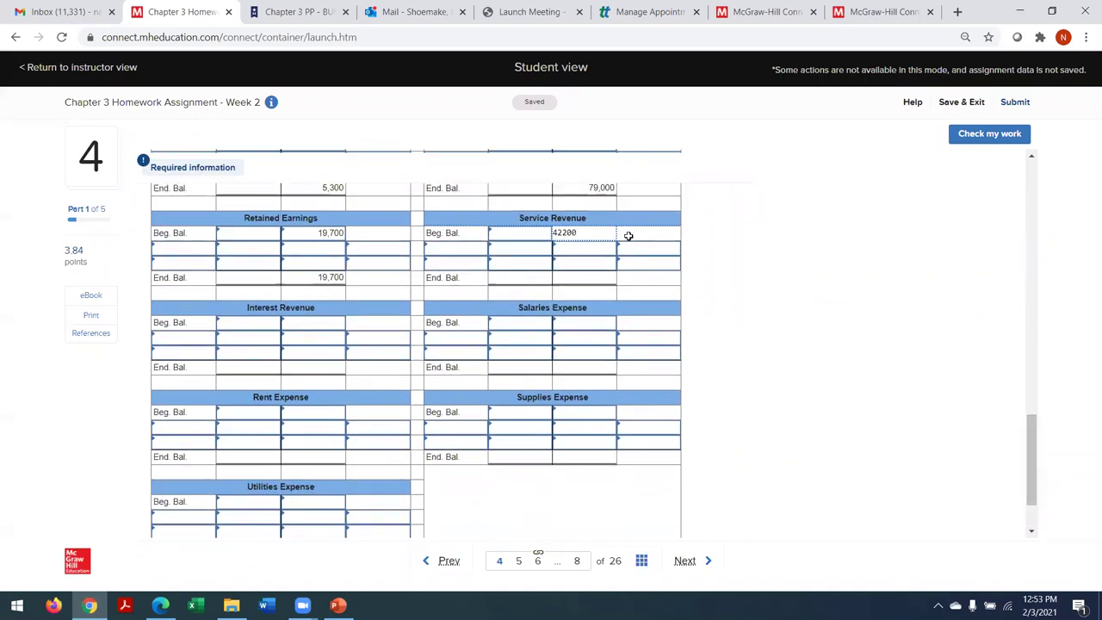
click(514, 324)
text(24)
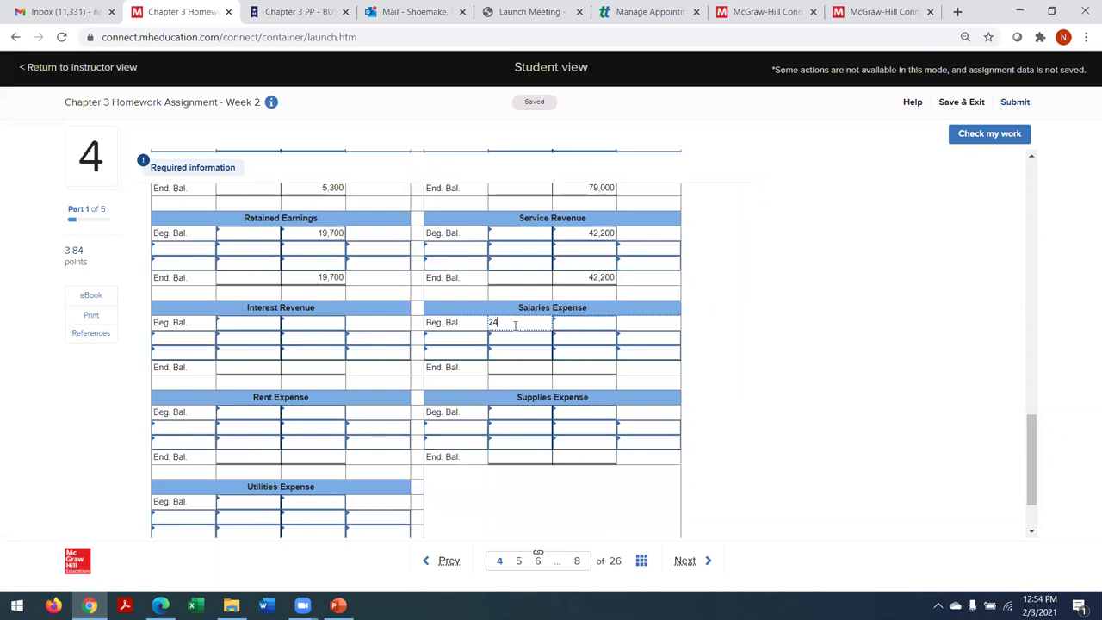
Step: Enter a debit beginning balance of 2,400 in the Utilities Expense T-account
drag(1029, 430, 1036, 457)
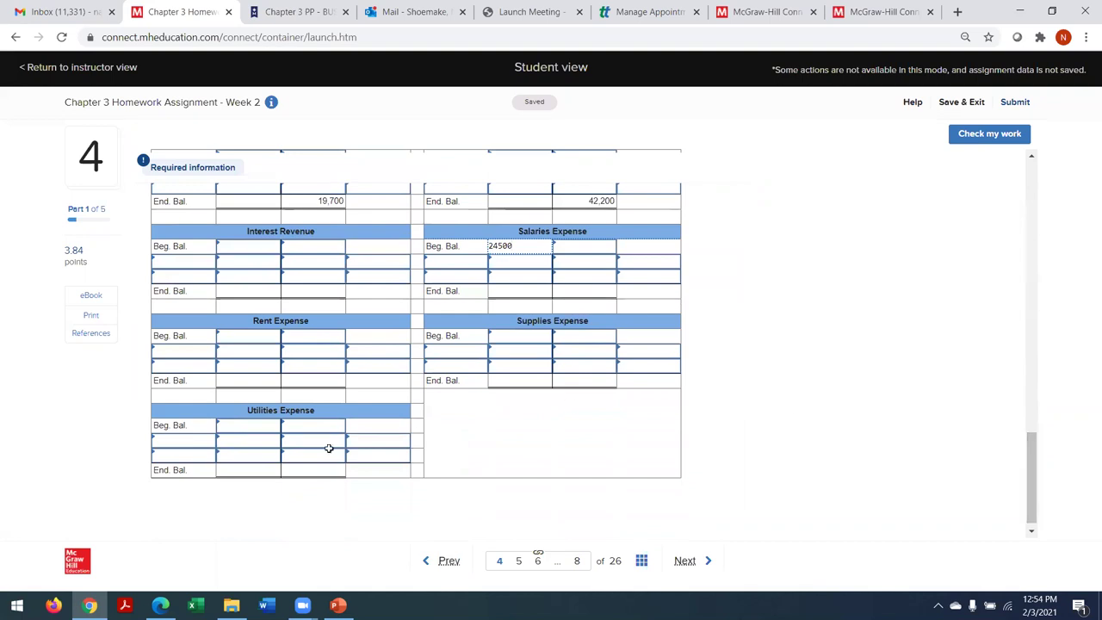
click(245, 423)
text(2400)
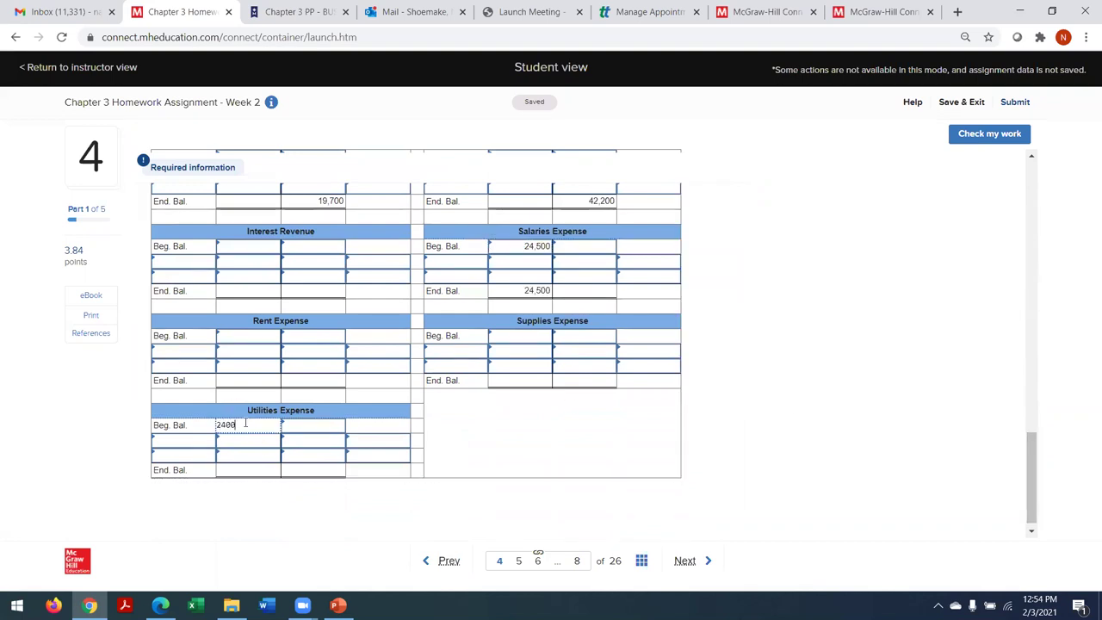
click(274, 564)
Step: Post adjusting entry ADJ. a. as a 2,100 debit in the Salaries Expense T-account
drag(1032, 477, 1036, 216)
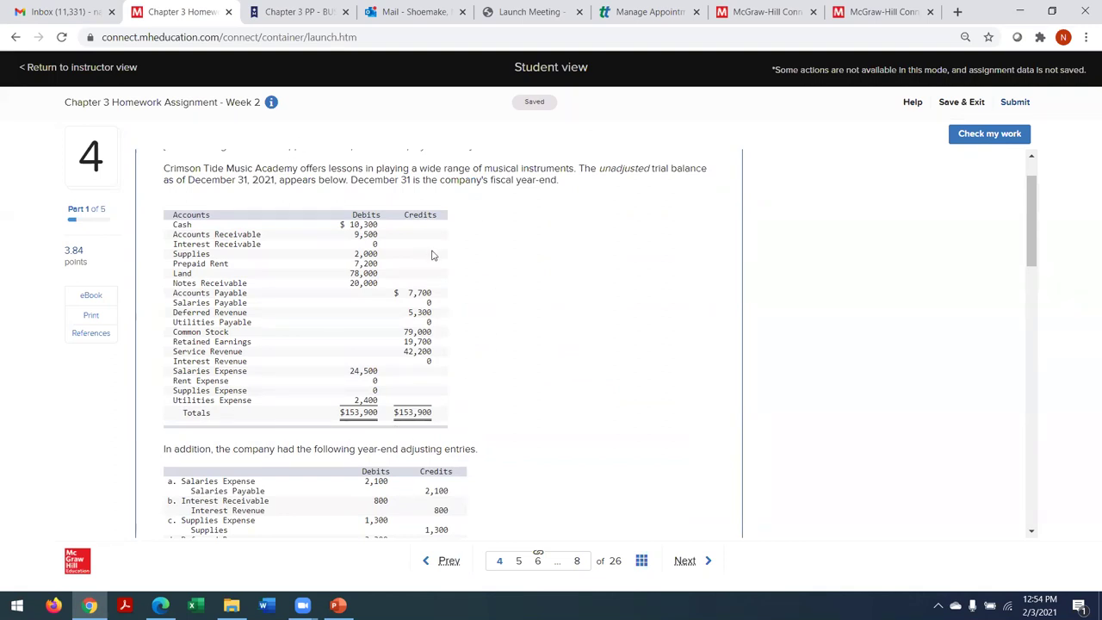
drag(1034, 254, 1036, 286)
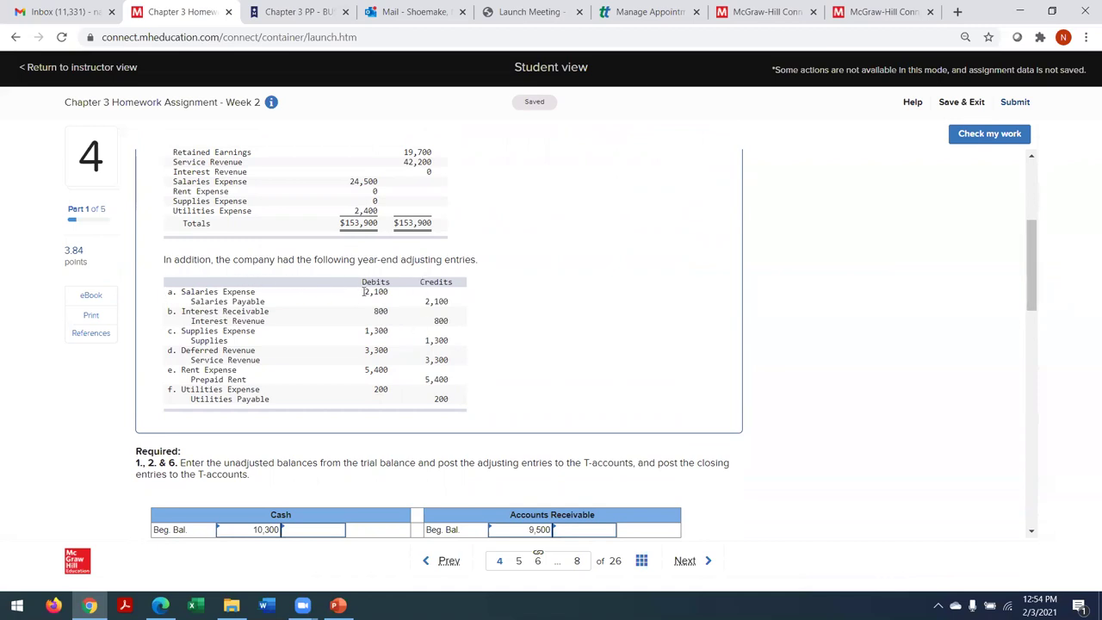
drag(1031, 296, 1045, 472)
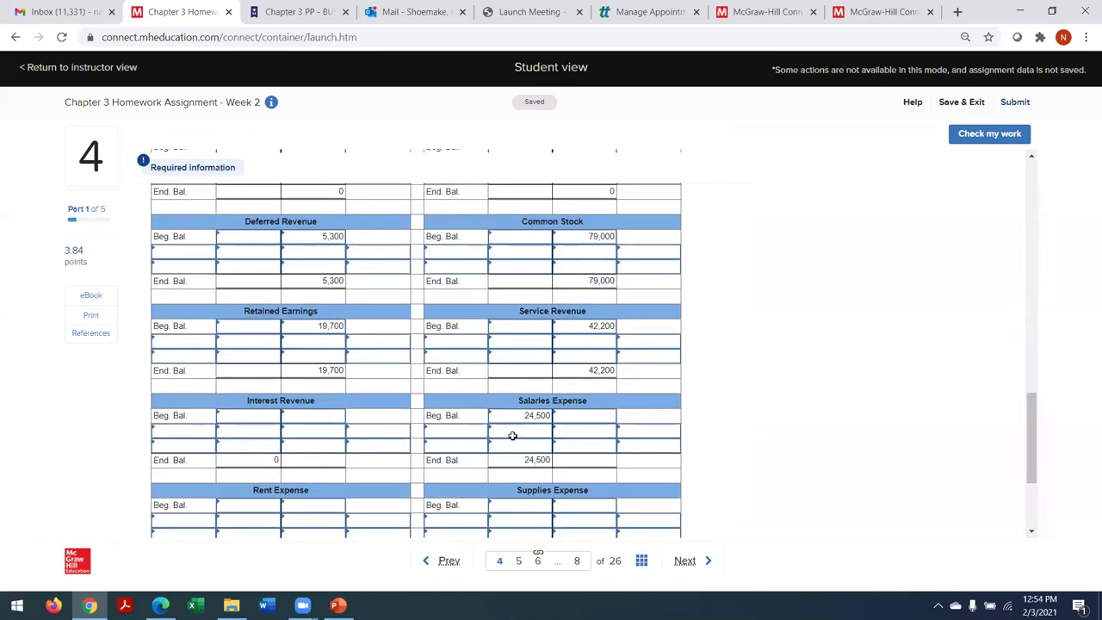
click(461, 428)
click(508, 431)
drag(1031, 431, 1068, 467)
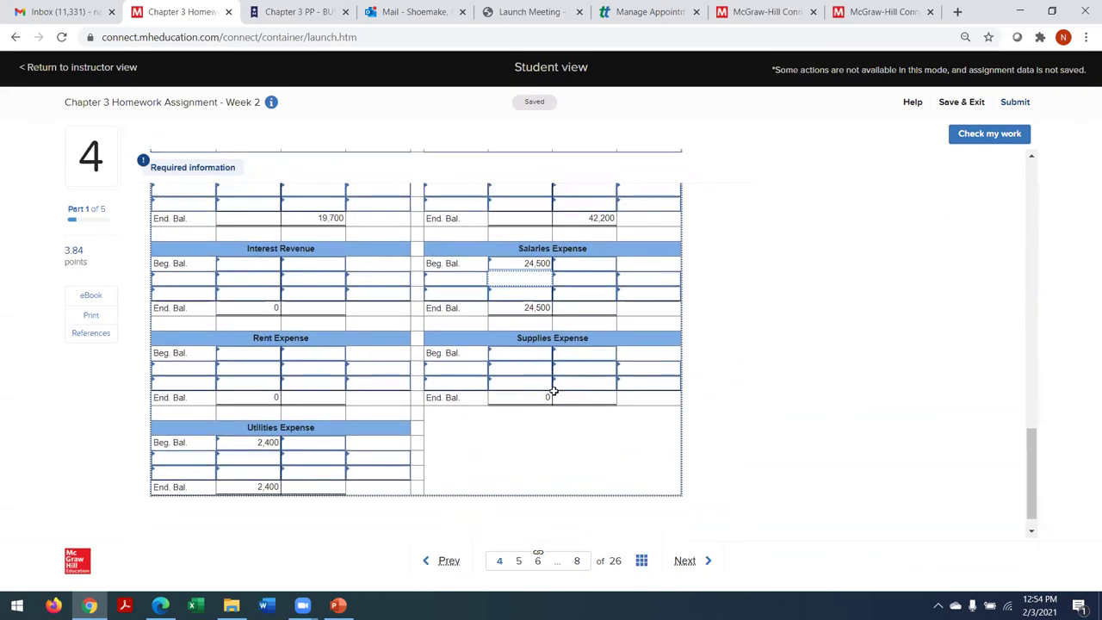
click(450, 282)
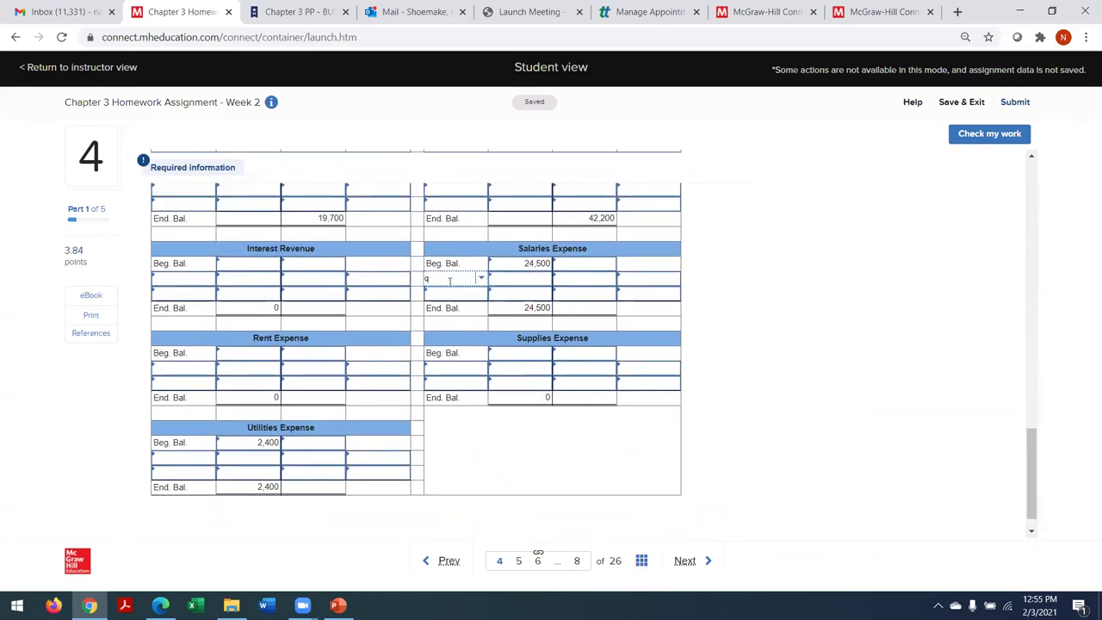
text(a)
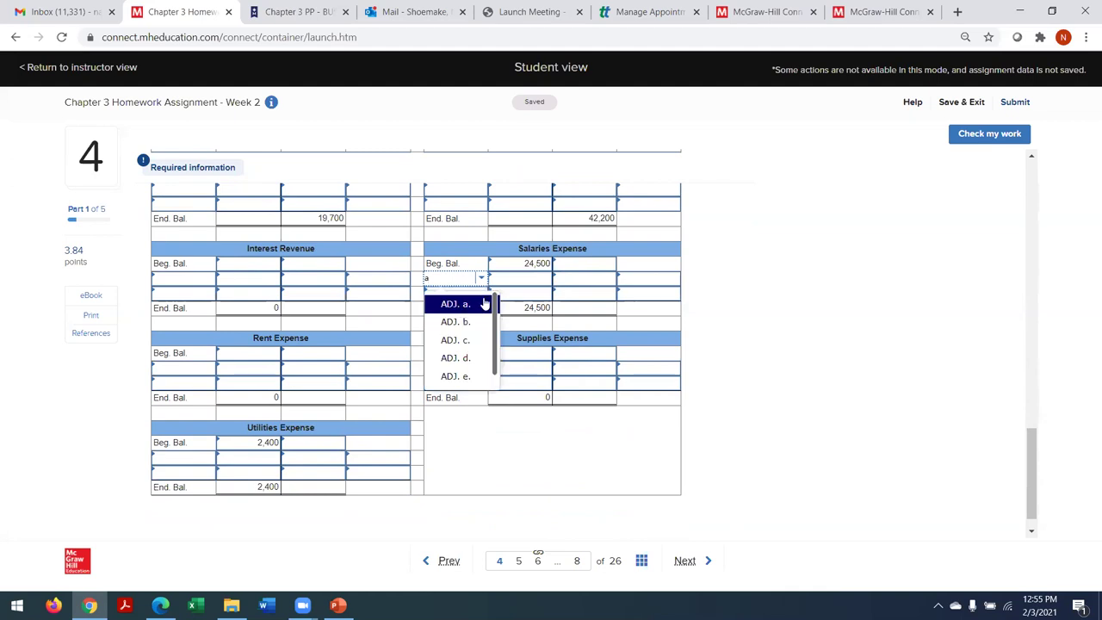
click(529, 281)
text(2100)
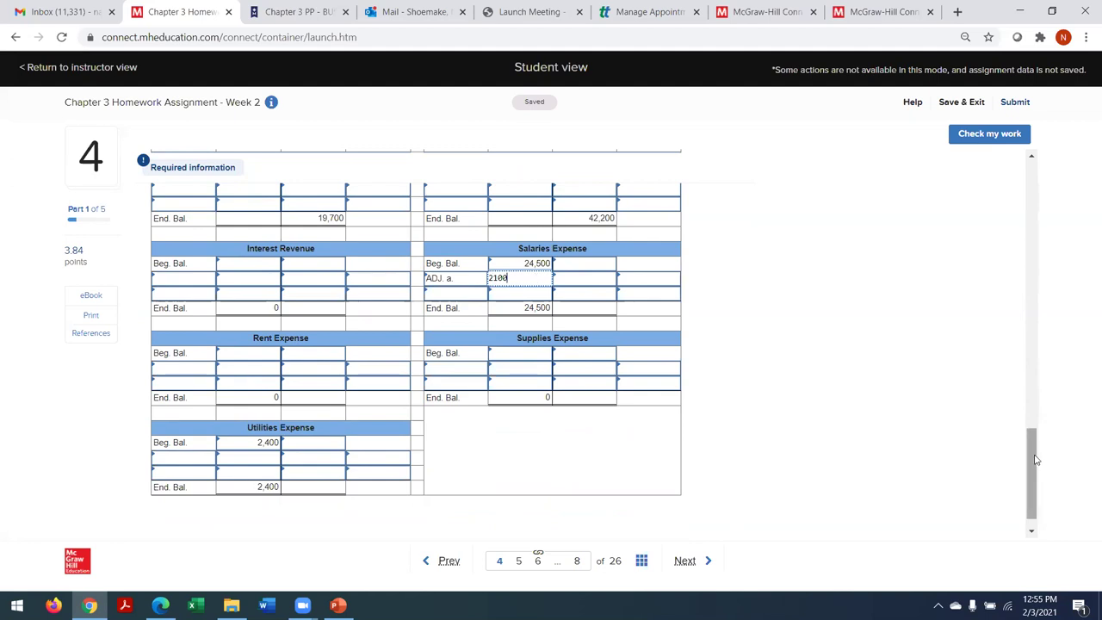
Step: Post adjusting entry ADJ. a. as a 2,100 credit in the Salaries Payable T-account
drag(1031, 456, 1035, 382)
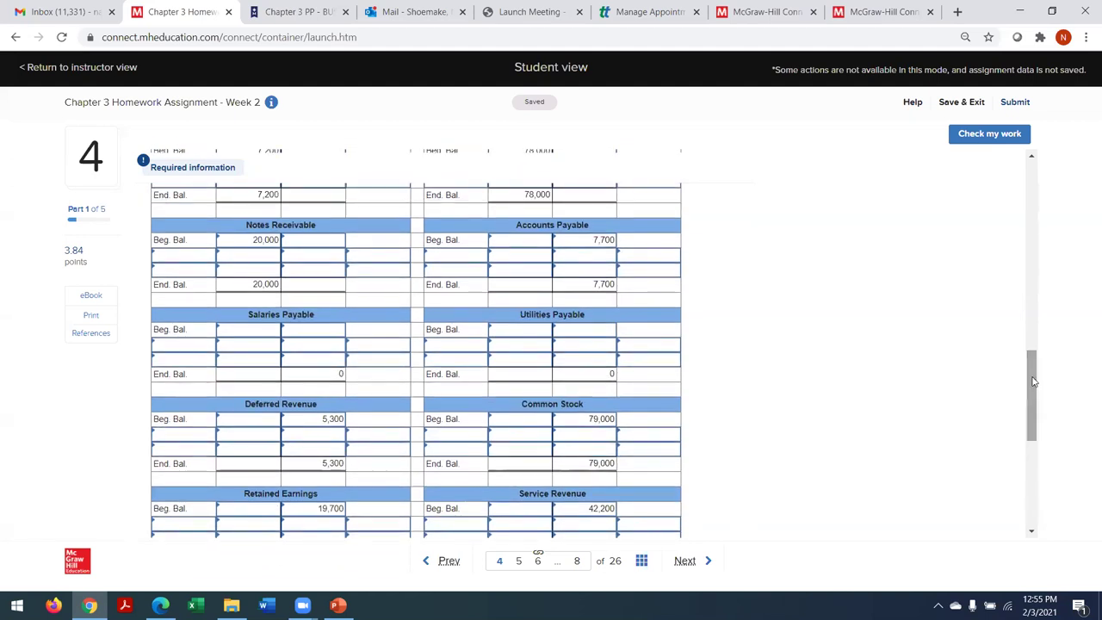
click(378, 347)
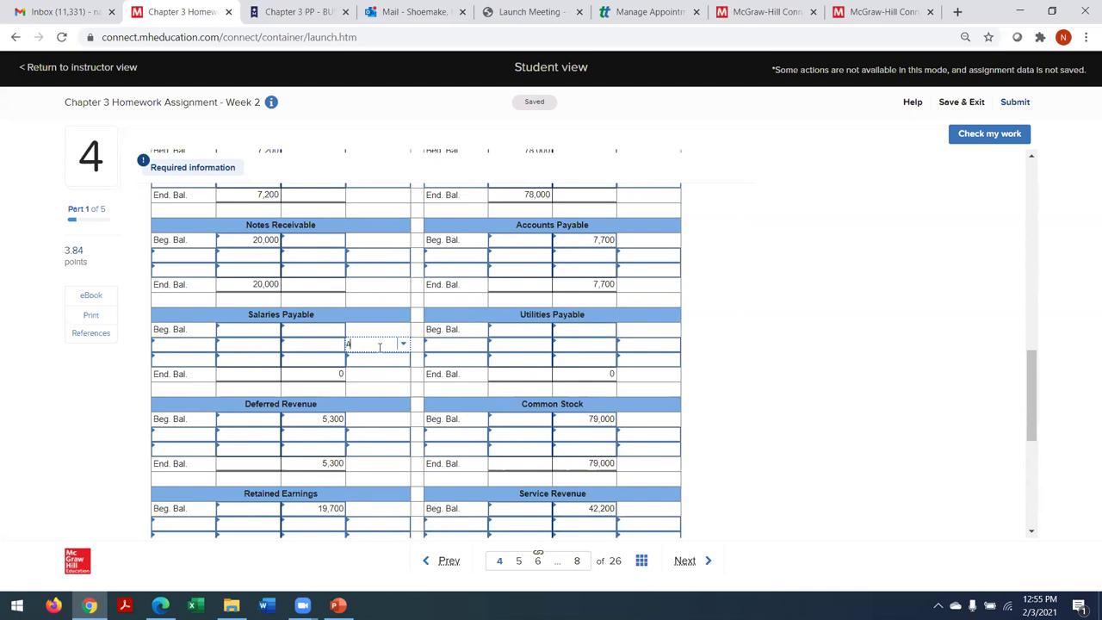
text(A)
key(Return)
click(320, 344)
text(2,100)
key(Tab)
Step: Post adjusting entry ADJ. b. as an 800 debit in the Interest Receivable T-account
drag(1030, 363, 1042, 293)
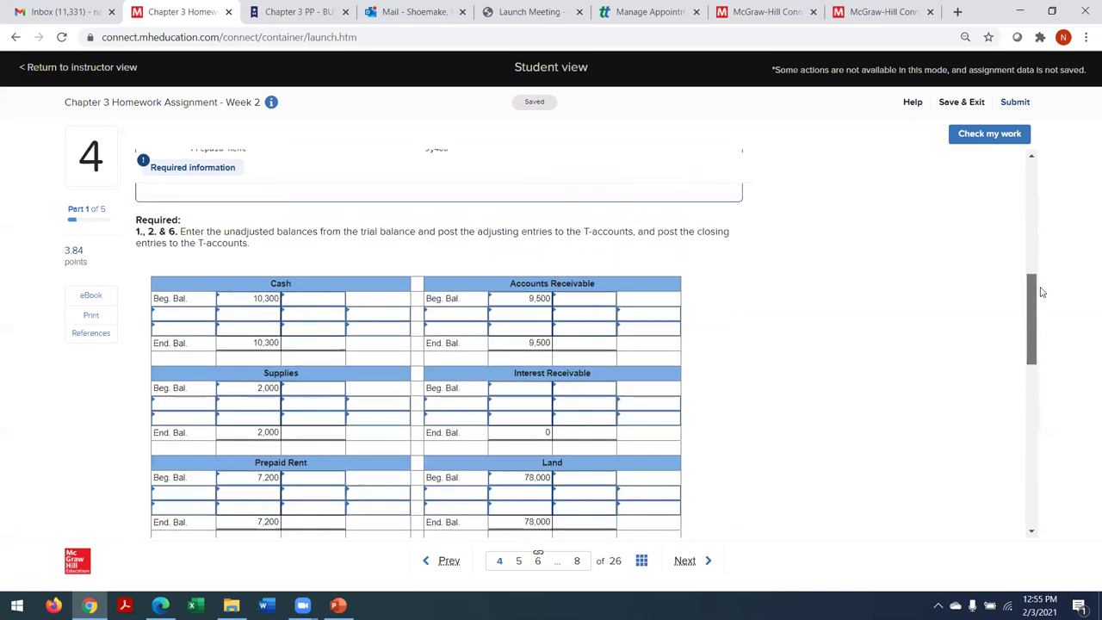
scroll(1041, 293, up, 2)
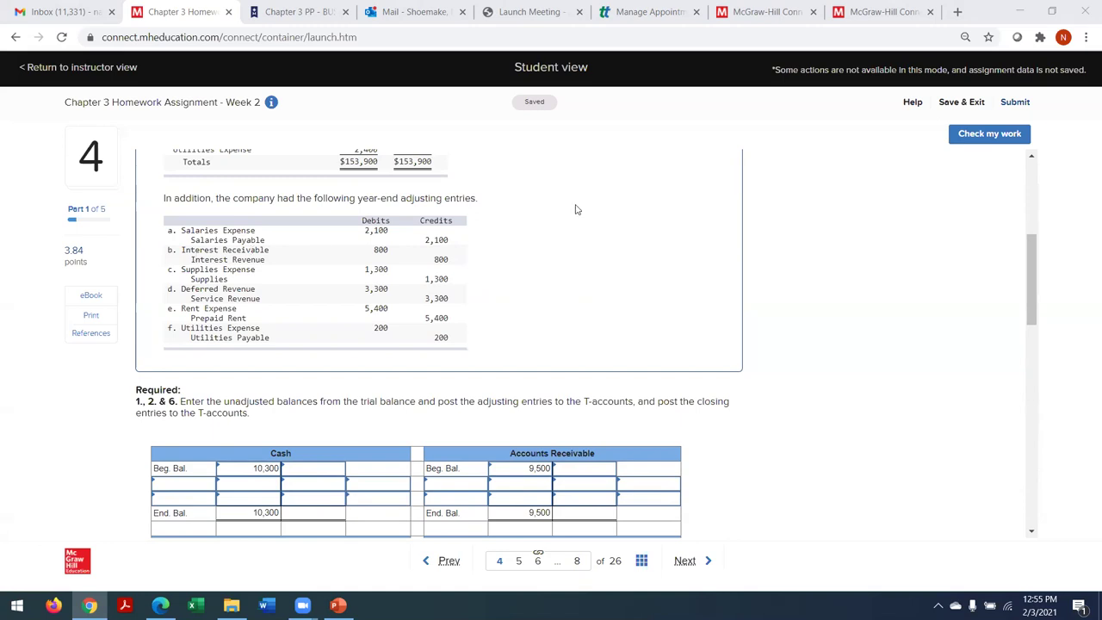
drag(1040, 300, 1040, 347)
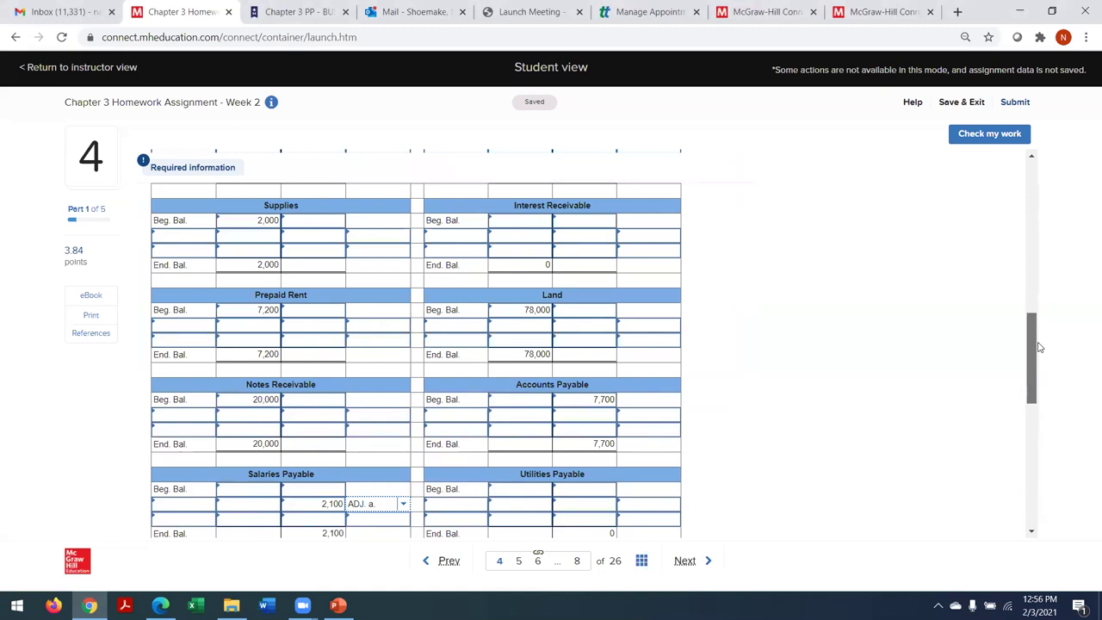
drag(1039, 347, 1034, 330)
click(441, 282)
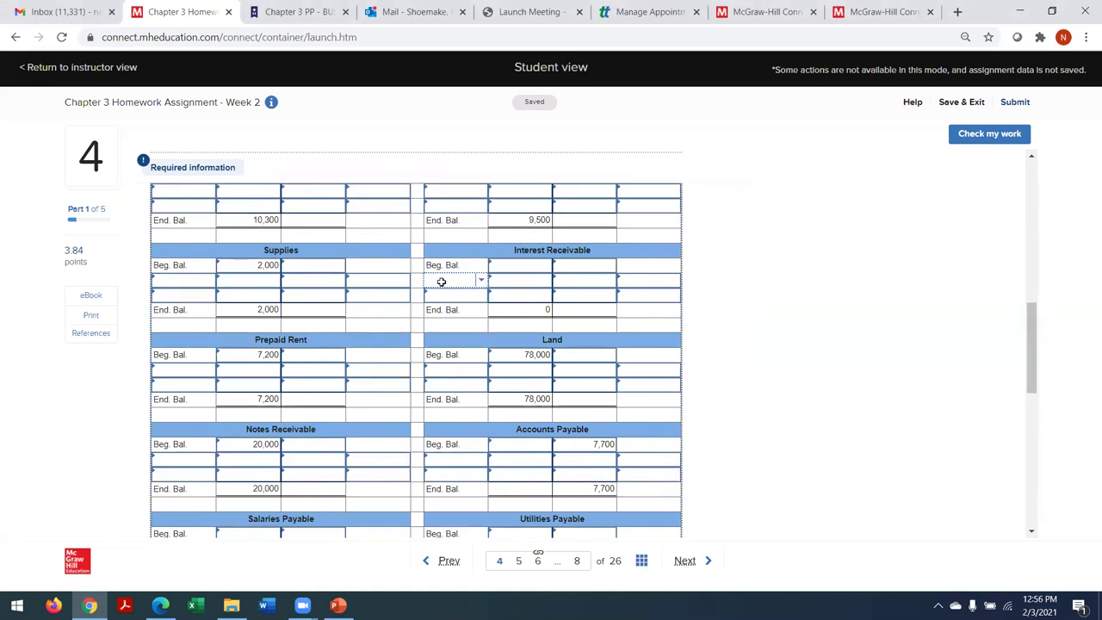
click(441, 282)
click(466, 301)
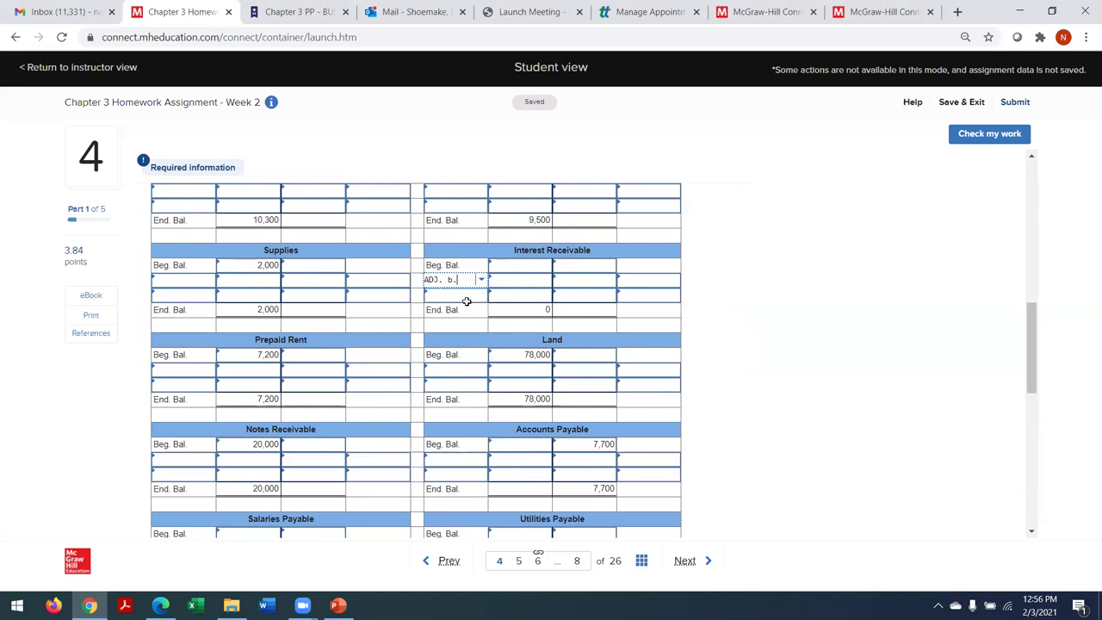
click(518, 282)
text(800)
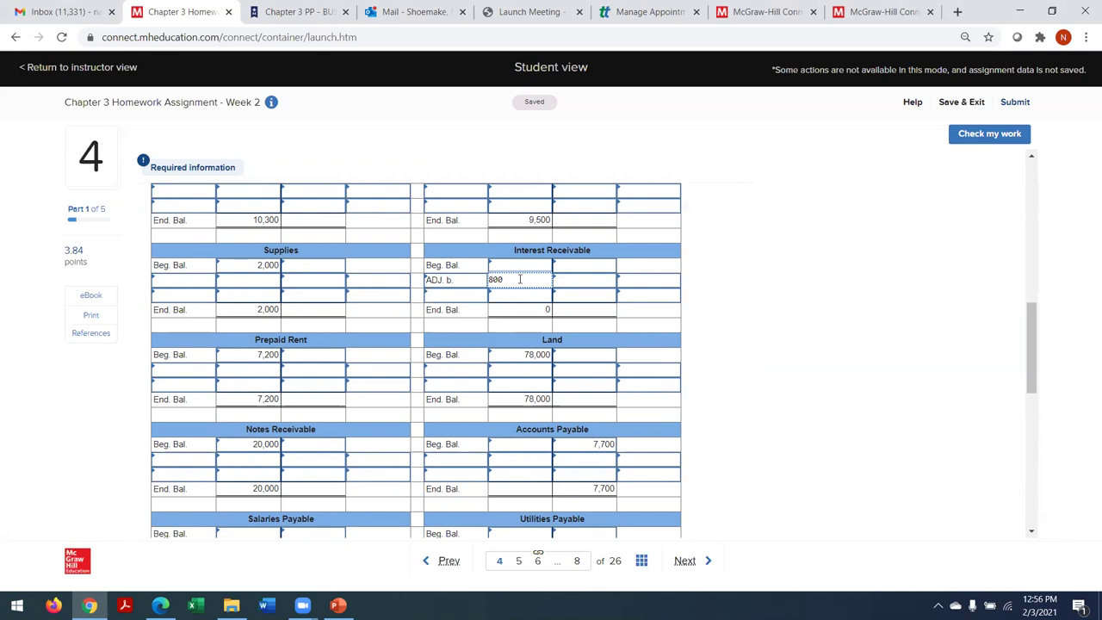
key(Tab)
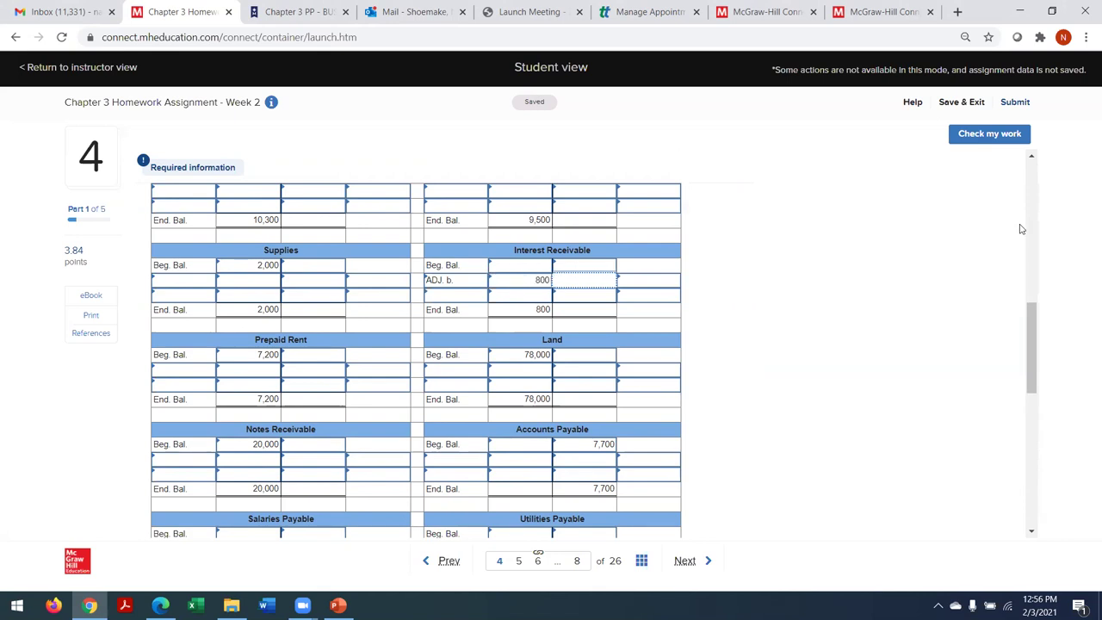
Step: Post adjusting entry ADJ. b. as an 800 credit in the Interest Revenue T-account
drag(1025, 316, 1059, 431)
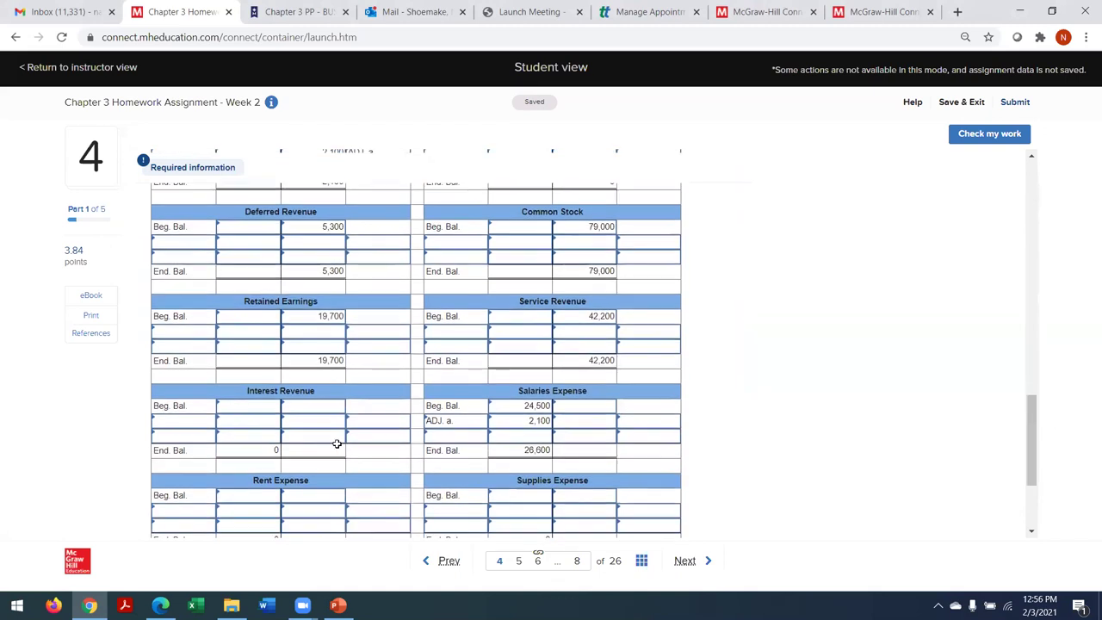
click(365, 423)
click(370, 460)
click(302, 419)
text(800)
key(Tab)
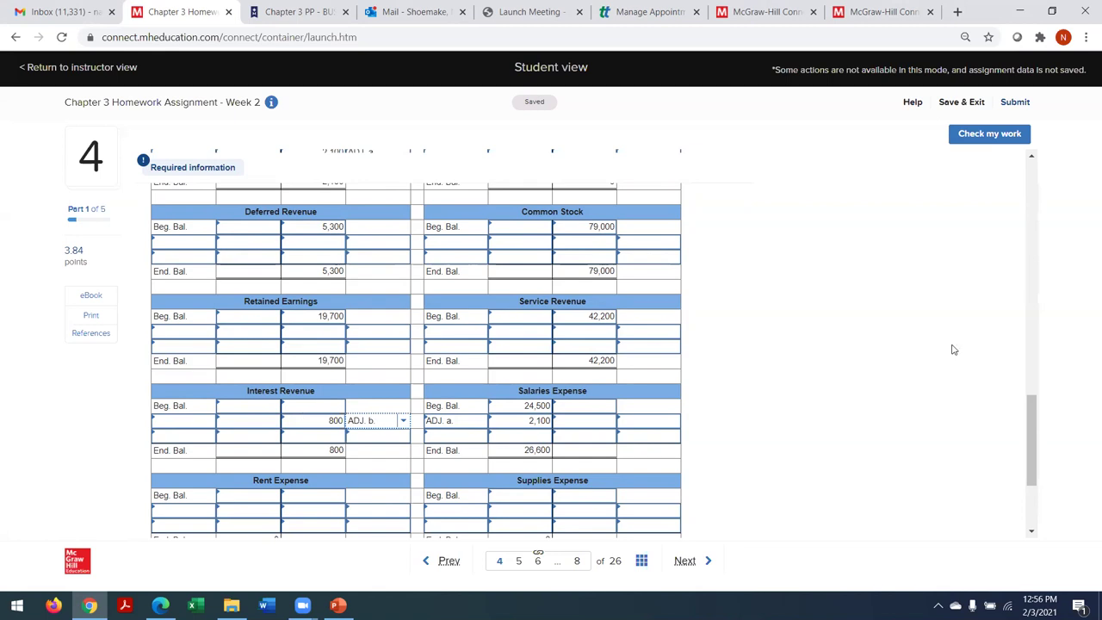
Step: Post adjusting entry ADJ. c. as a 1,300 debit in the Supplies Expense T-account
drag(1034, 431, 1043, 271)
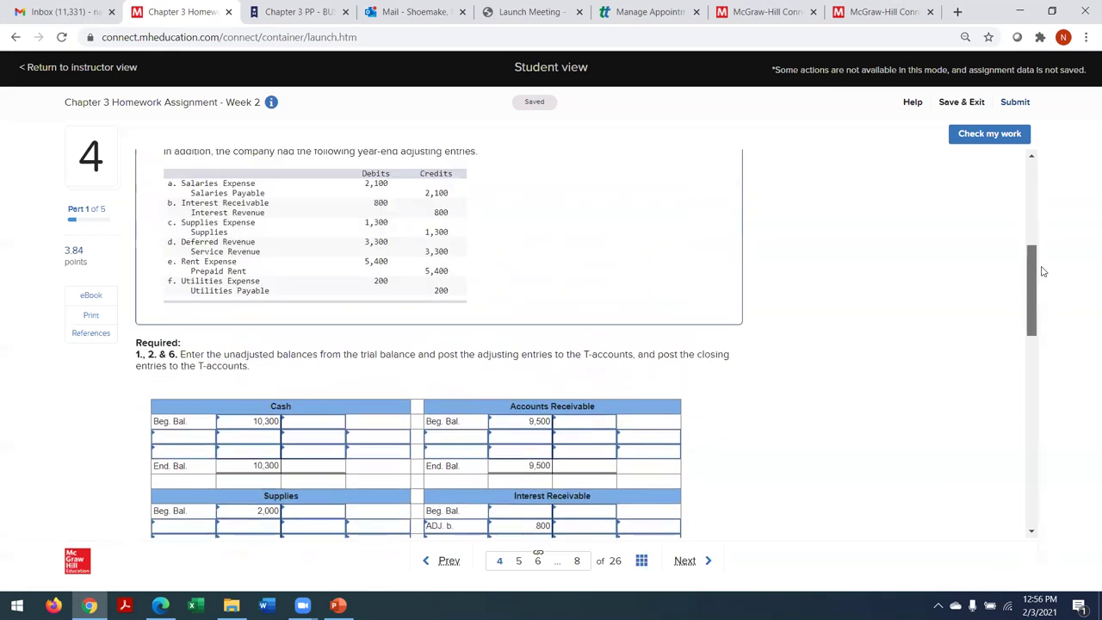
scroll(1043, 272, up, 1)
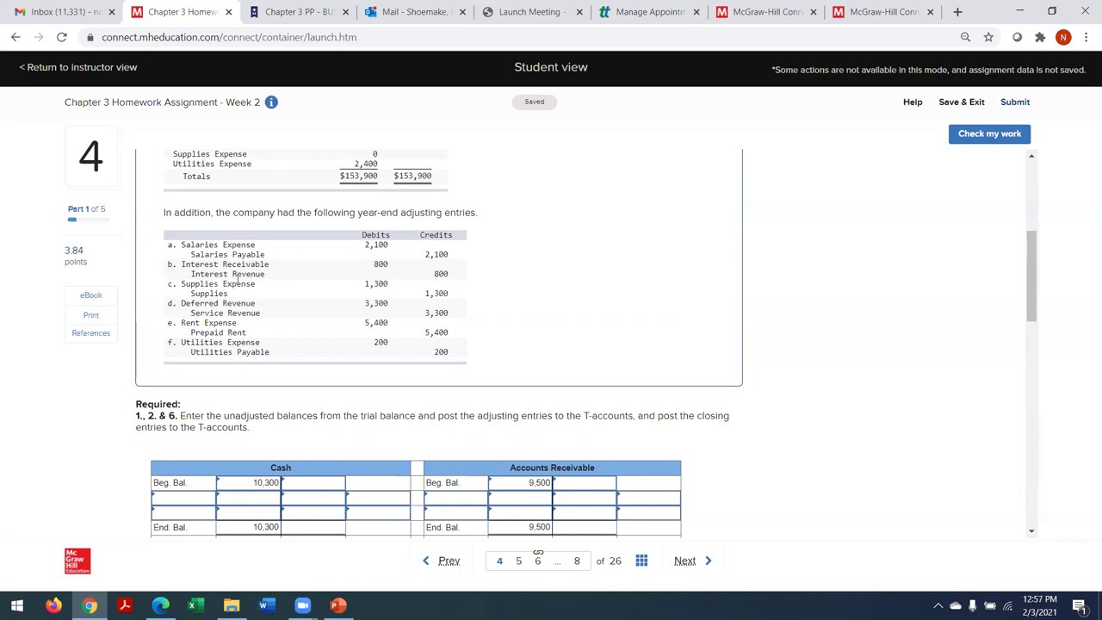
drag(1036, 280, 1038, 499)
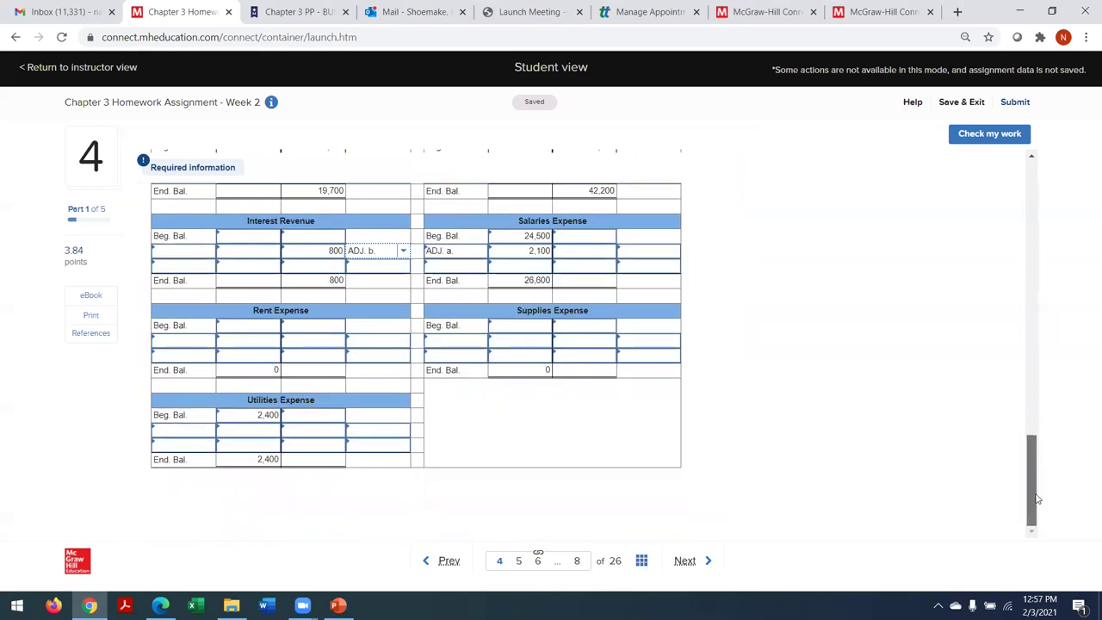
click(457, 339)
click(457, 340)
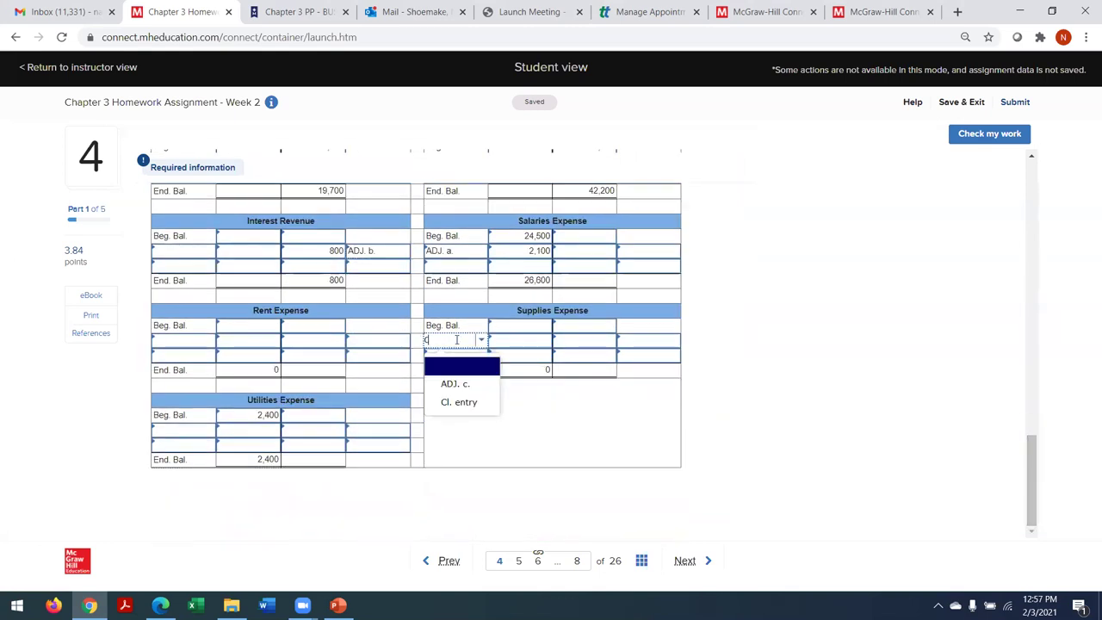
click(522, 345)
click(450, 340)
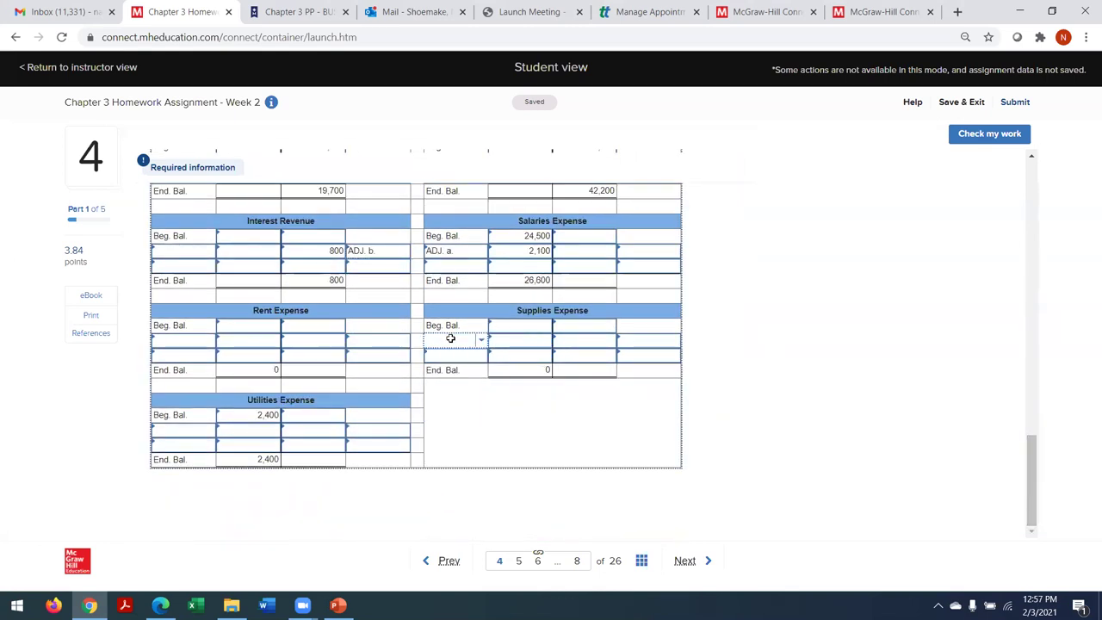
click(451, 343)
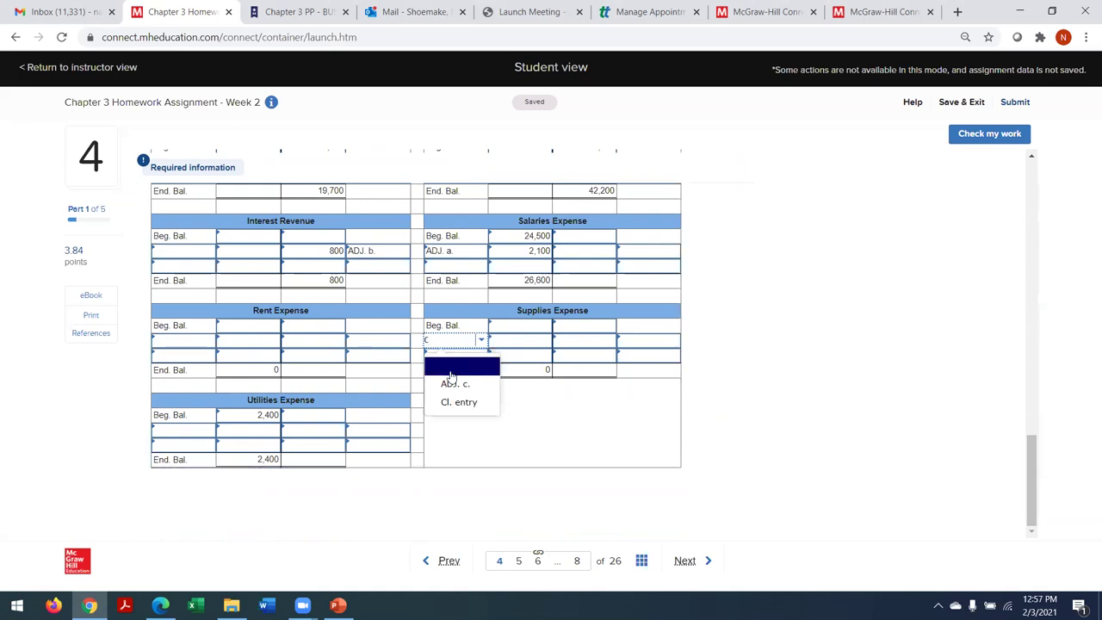
click(477, 380)
click(522, 339)
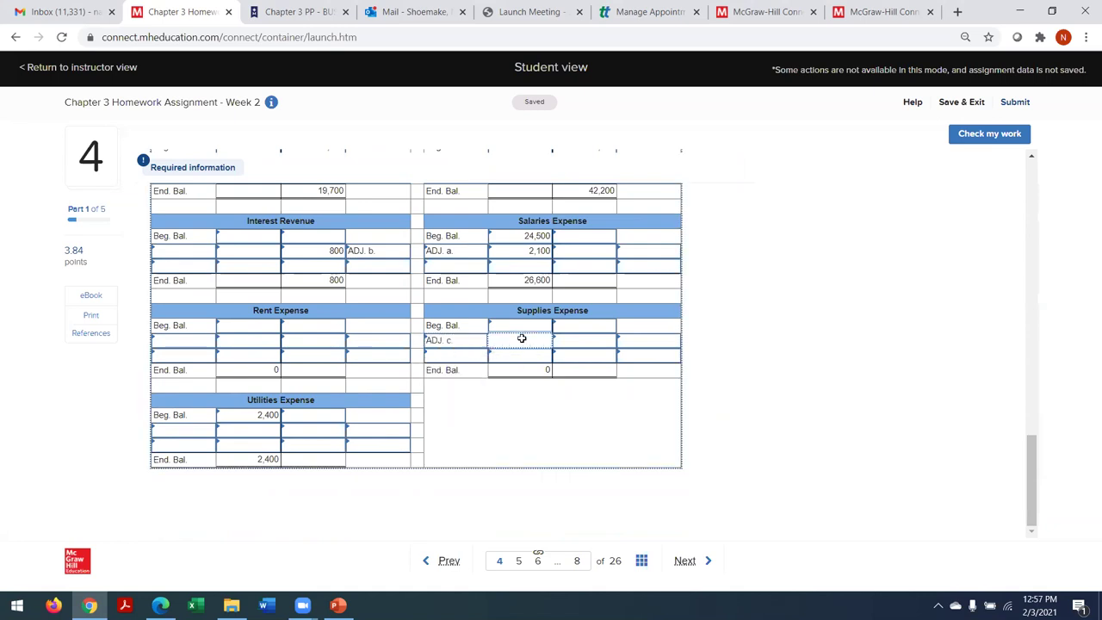
text(1300)
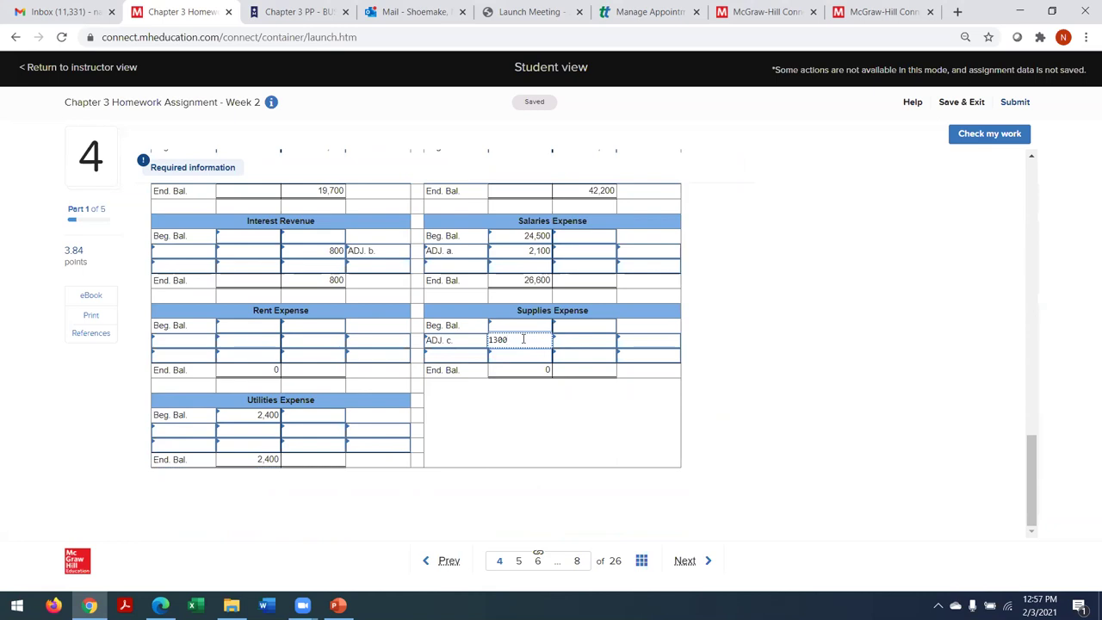
click(544, 359)
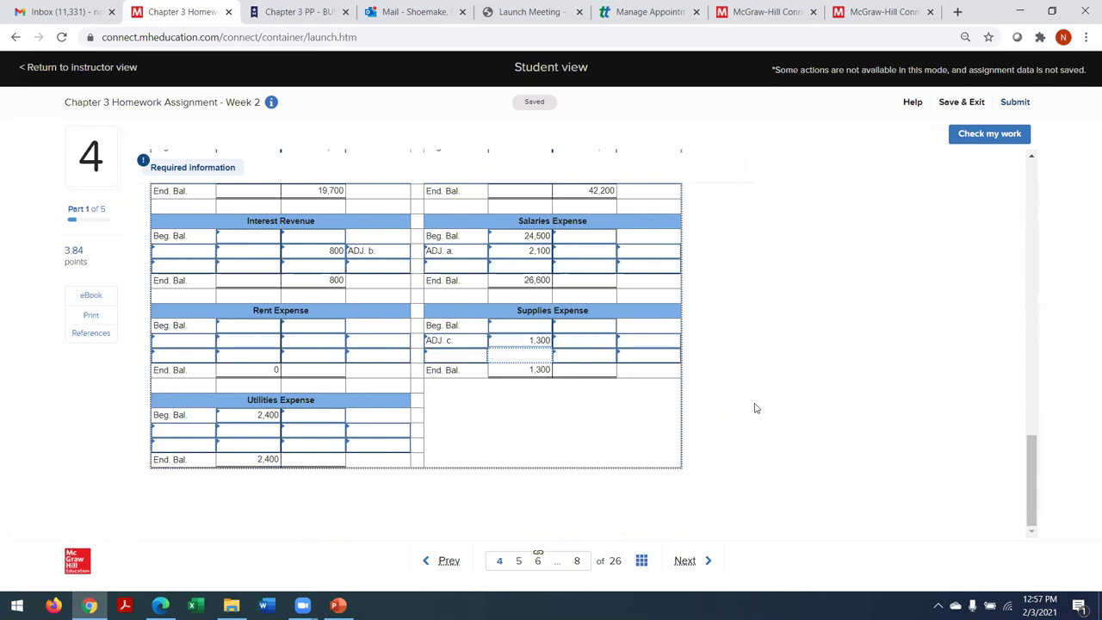
Step: Post adjusting entry ADJ. c. as a 1,300 credit in the Supplies T-account
drag(1036, 451, 1037, 320)
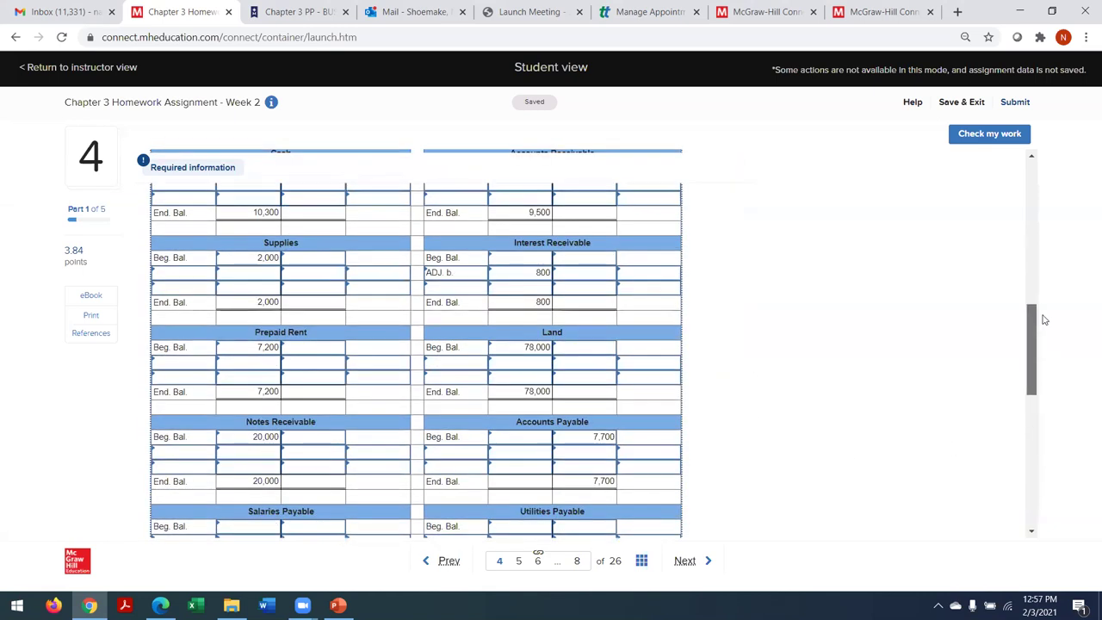
click(382, 275)
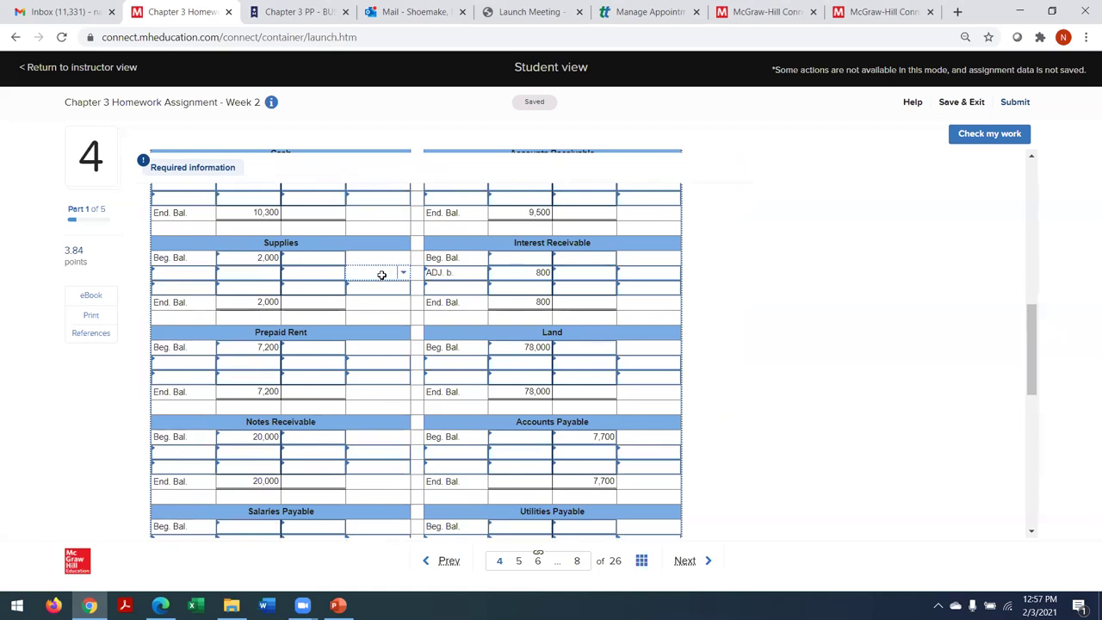
click(382, 274)
click(373, 313)
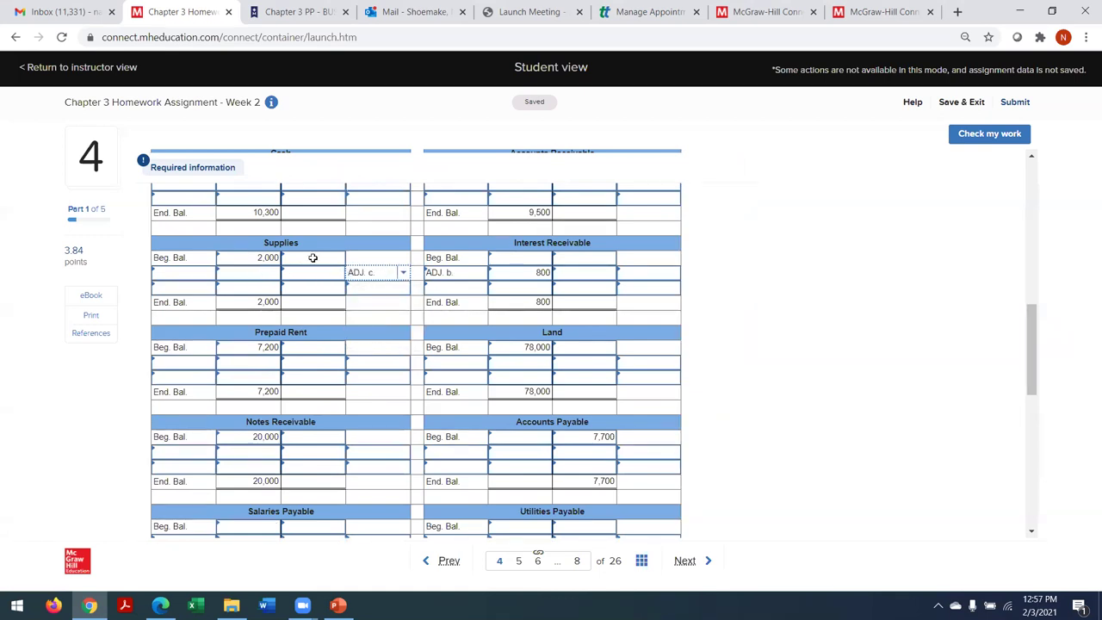
click(313, 272)
text(1,300)
click(312, 288)
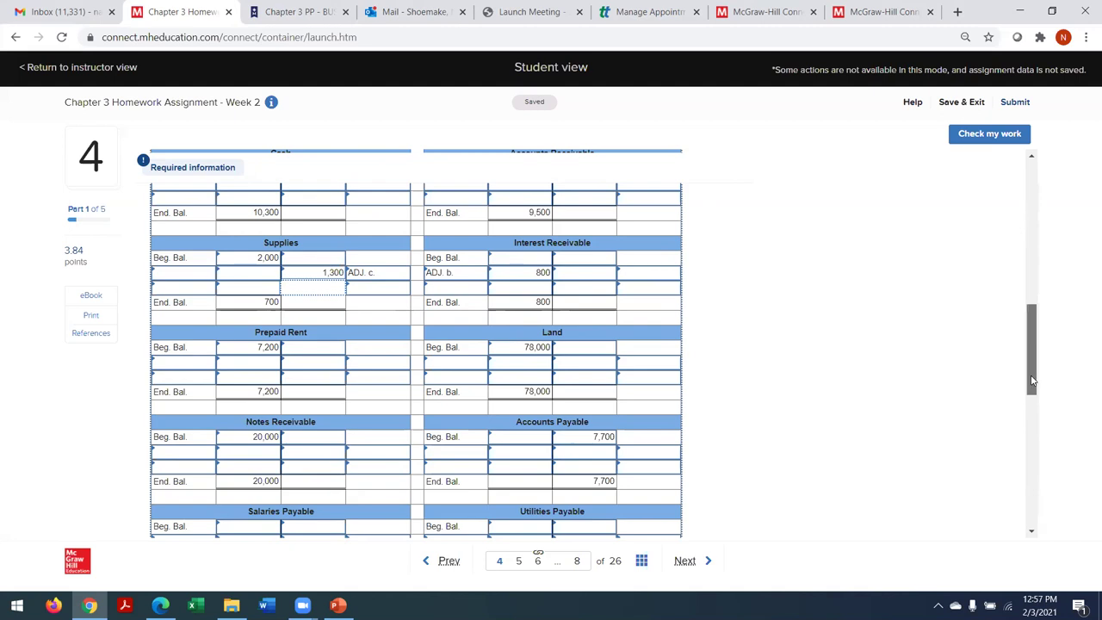
Step: Post adjusting entry ADJ. d. as a 3,300 debit in the Deferred Revenue T-account
drag(1033, 381, 1031, 315)
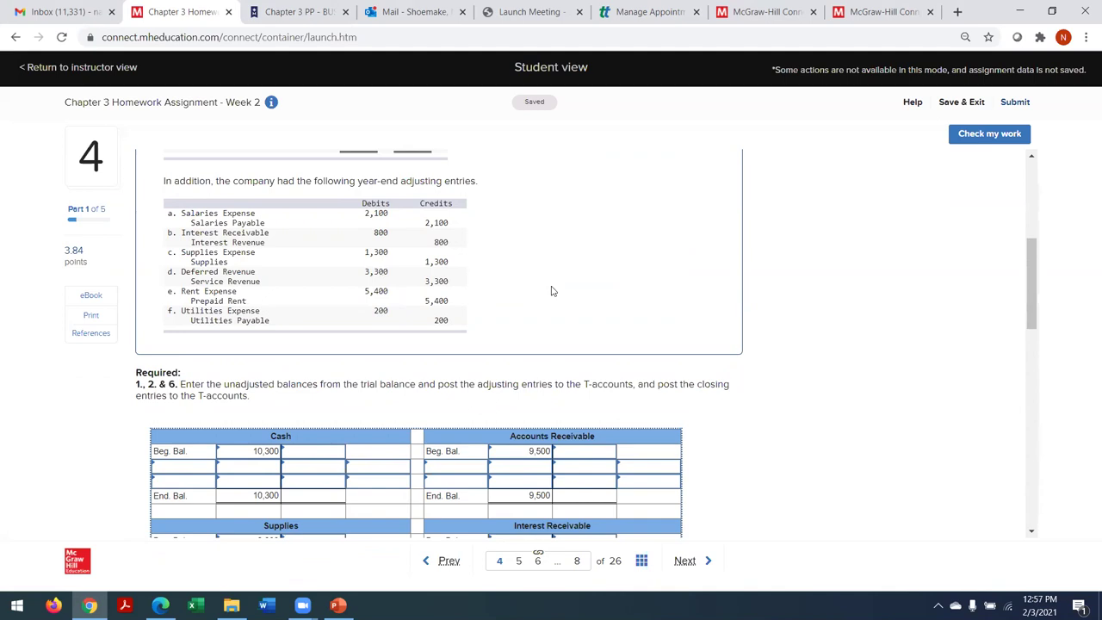
drag(1031, 277, 1037, 414)
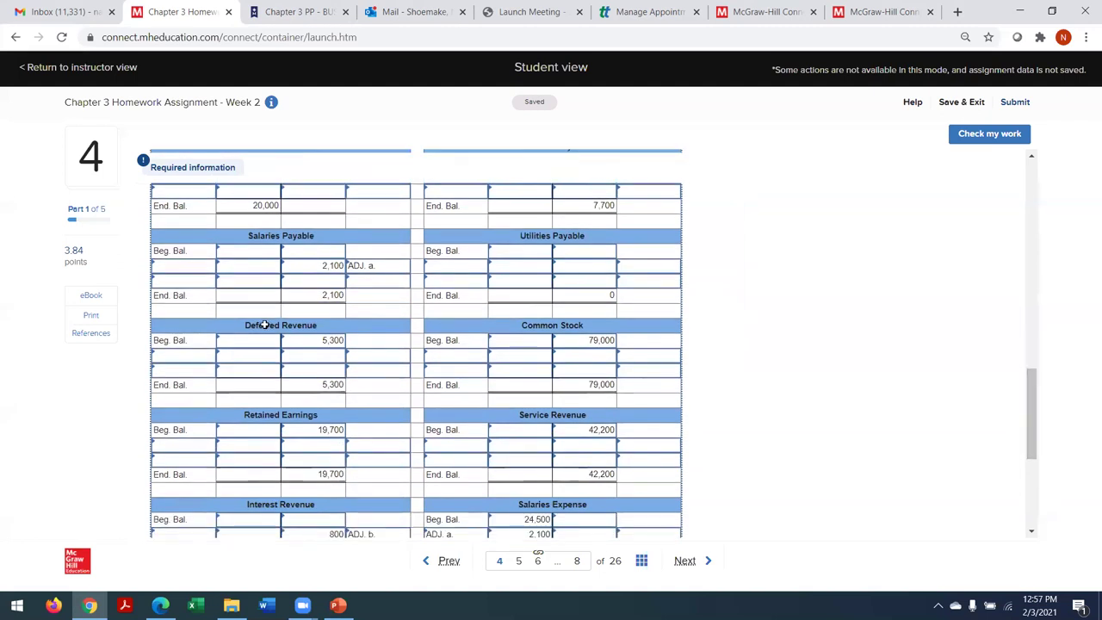
click(197, 355)
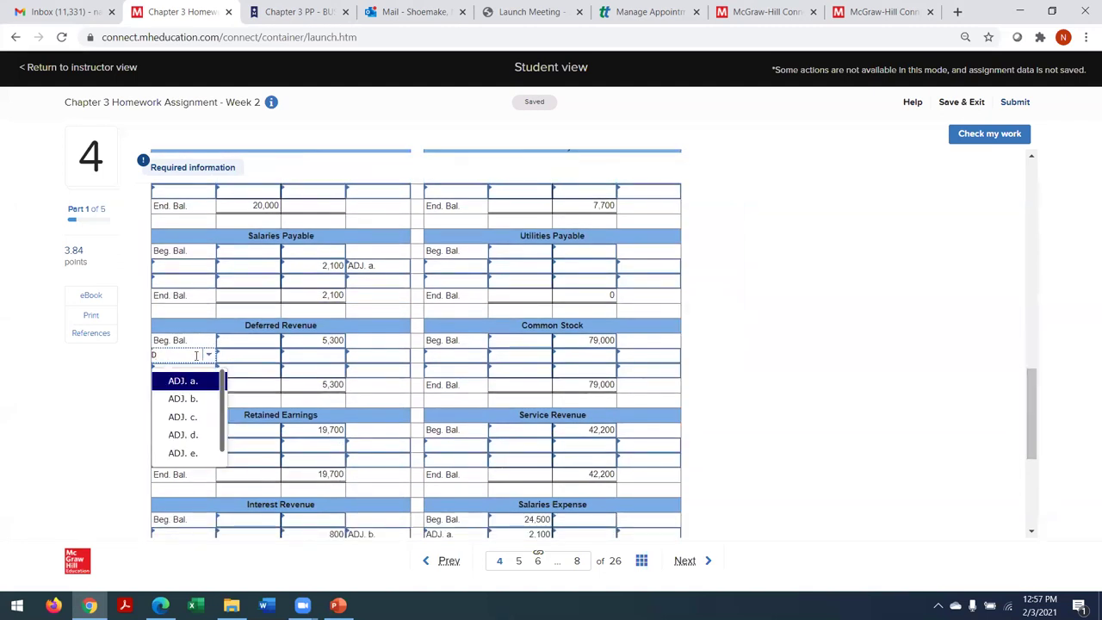
click(191, 435)
click(242, 355)
text(3300)
key(Tab)
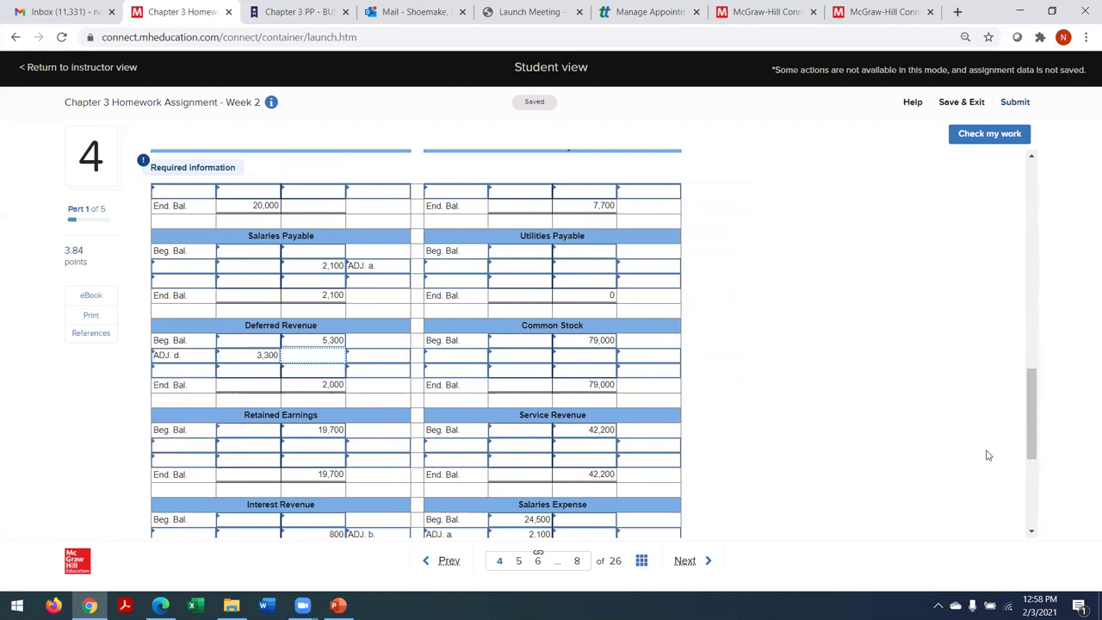
Step: Post adjusting entry ADJ. d. as a 3,300 credit in the Service Revenue T-account
drag(1033, 450, 1032, 489)
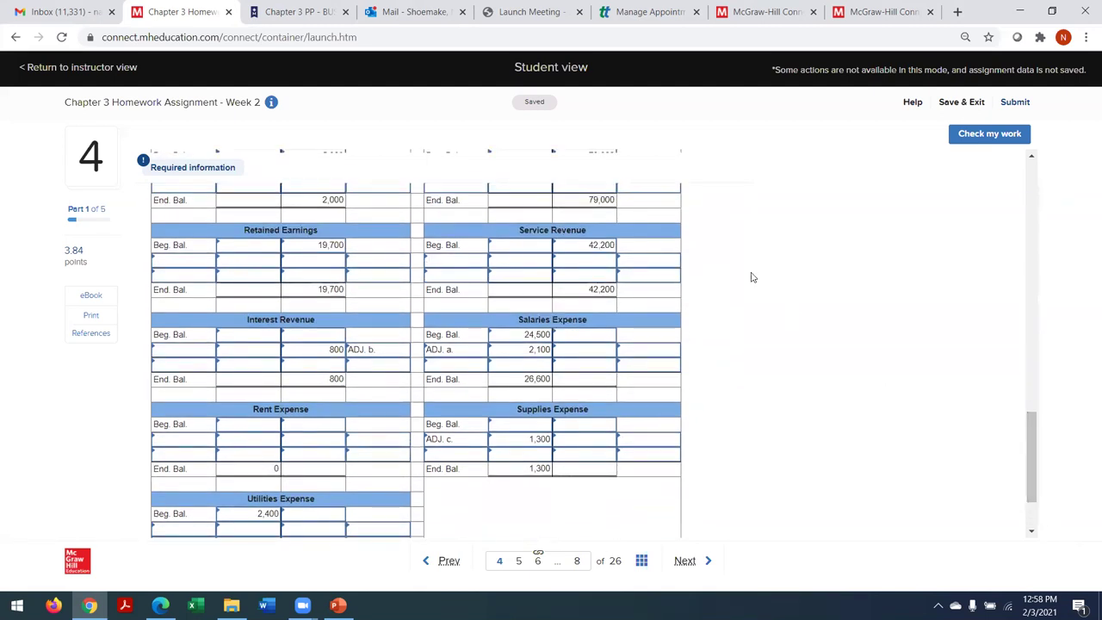
click(640, 260)
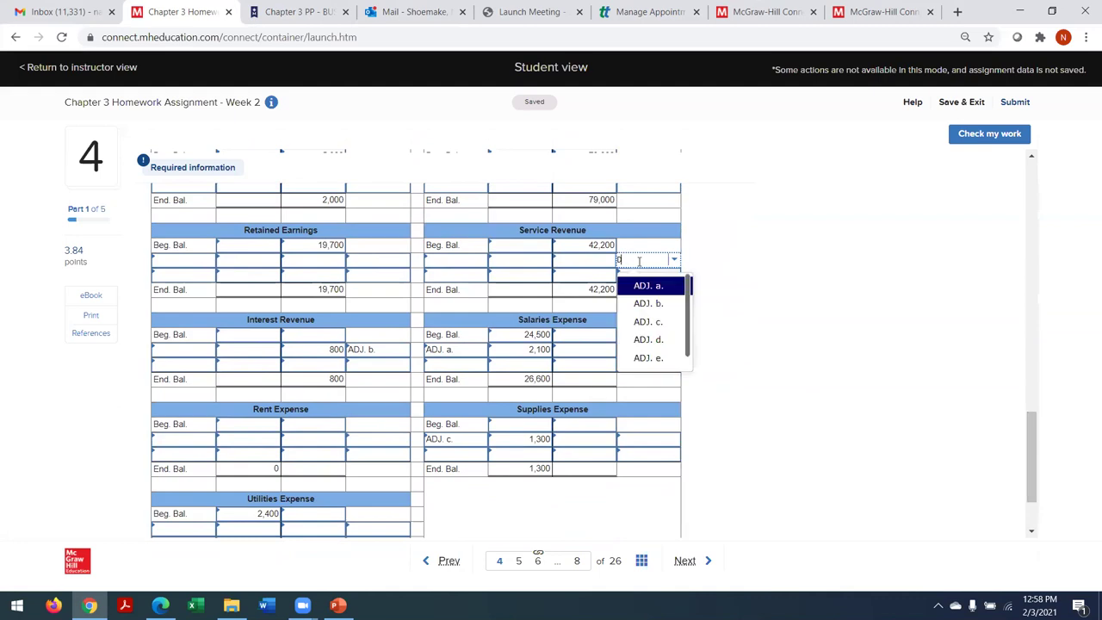
click(647, 340)
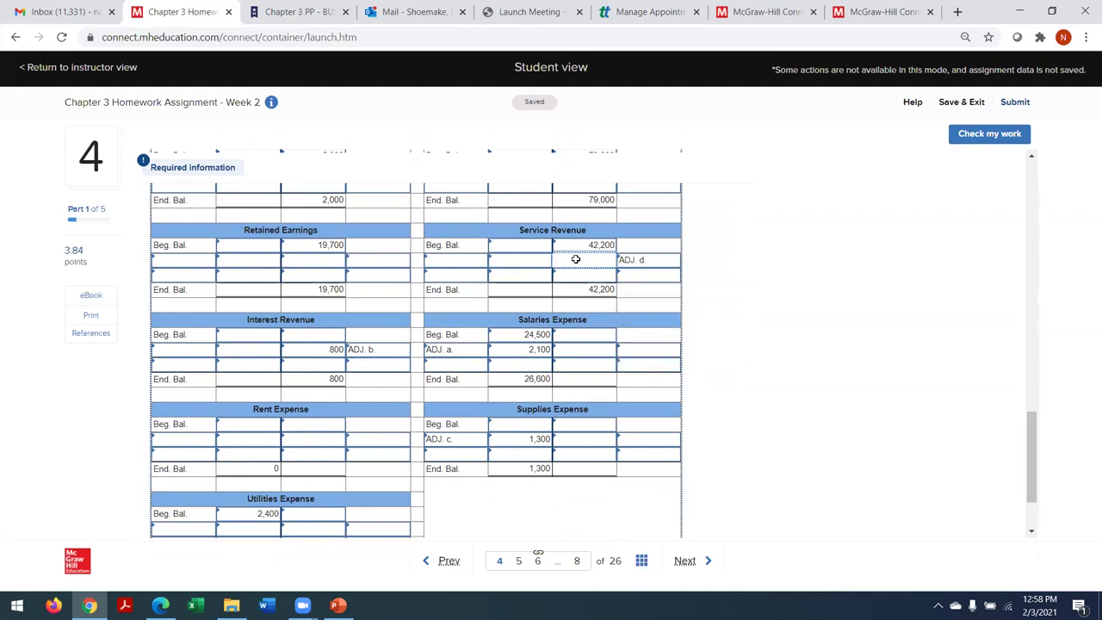
click(576, 259)
text(3300)
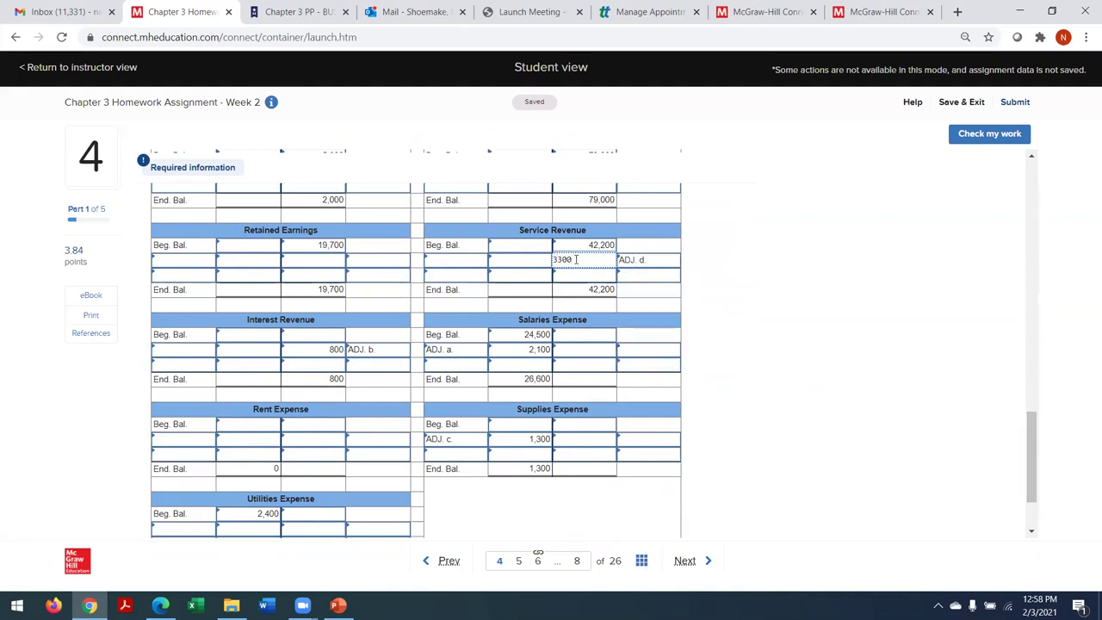
click(586, 273)
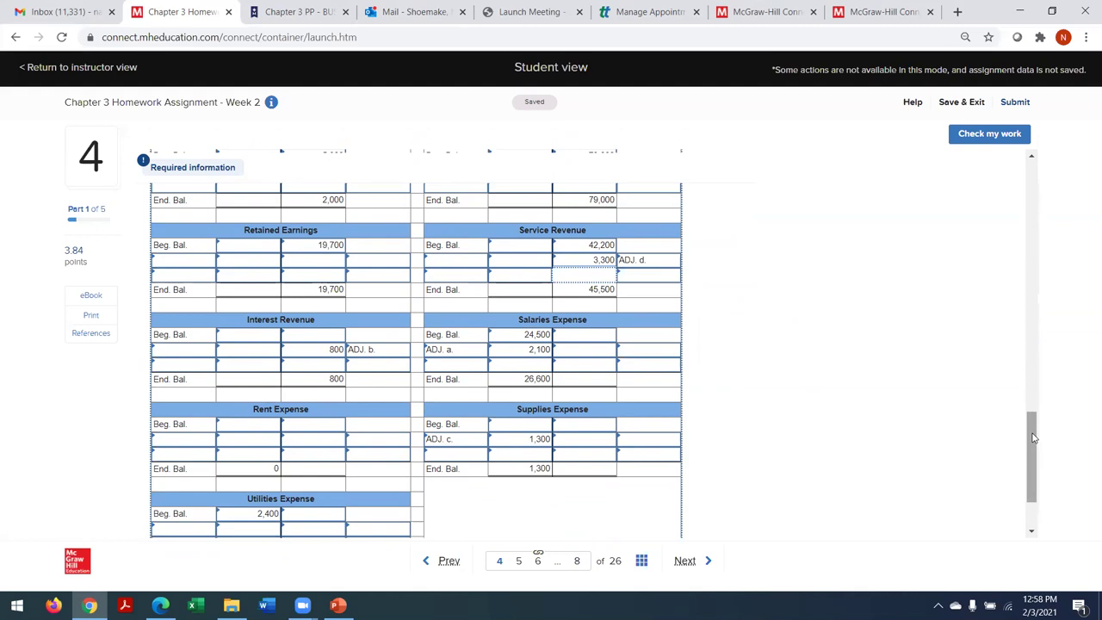
Step: Post adjusting entry ADJ. e. as a 5,400 debit in the Rent Expense T-account
drag(1035, 438, 1019, 260)
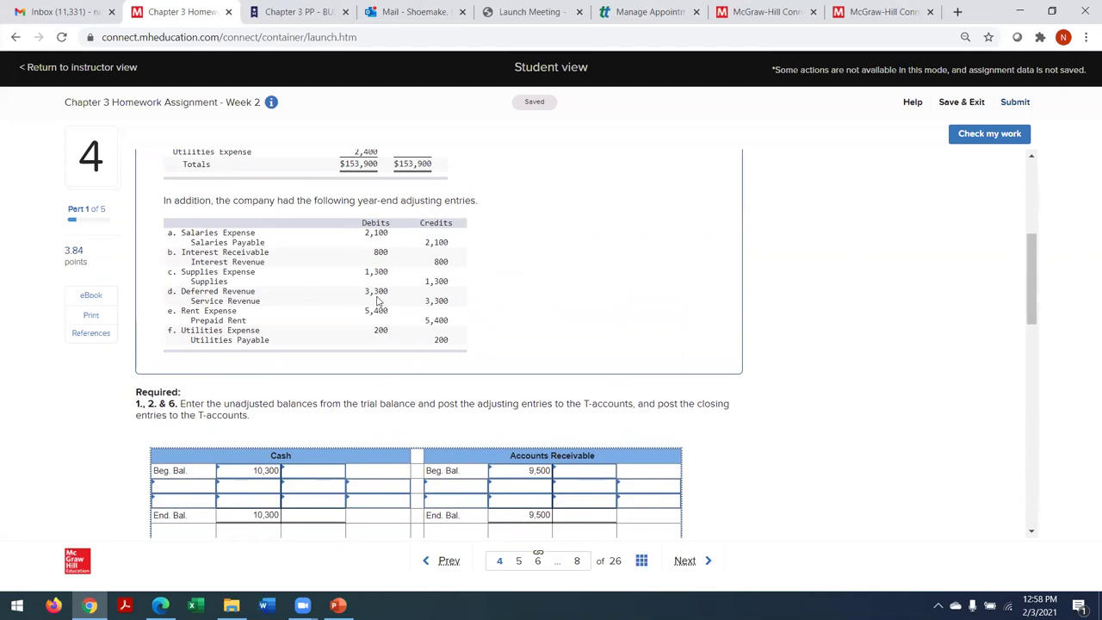
drag(1030, 267, 1047, 441)
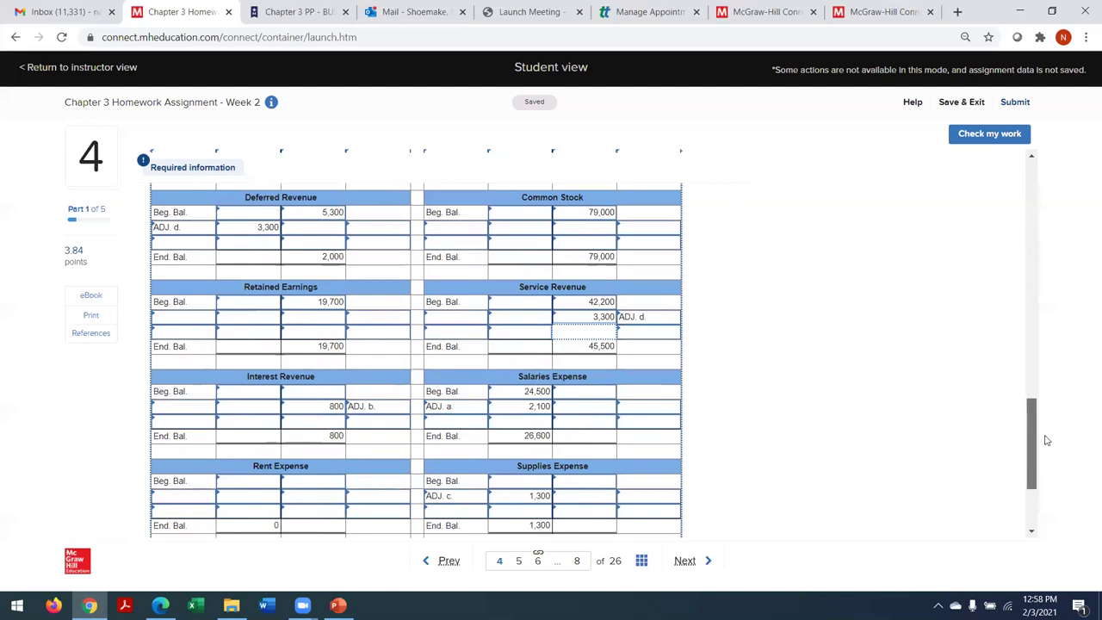
scroll(1047, 440, down, 1)
click(177, 434)
click(179, 433)
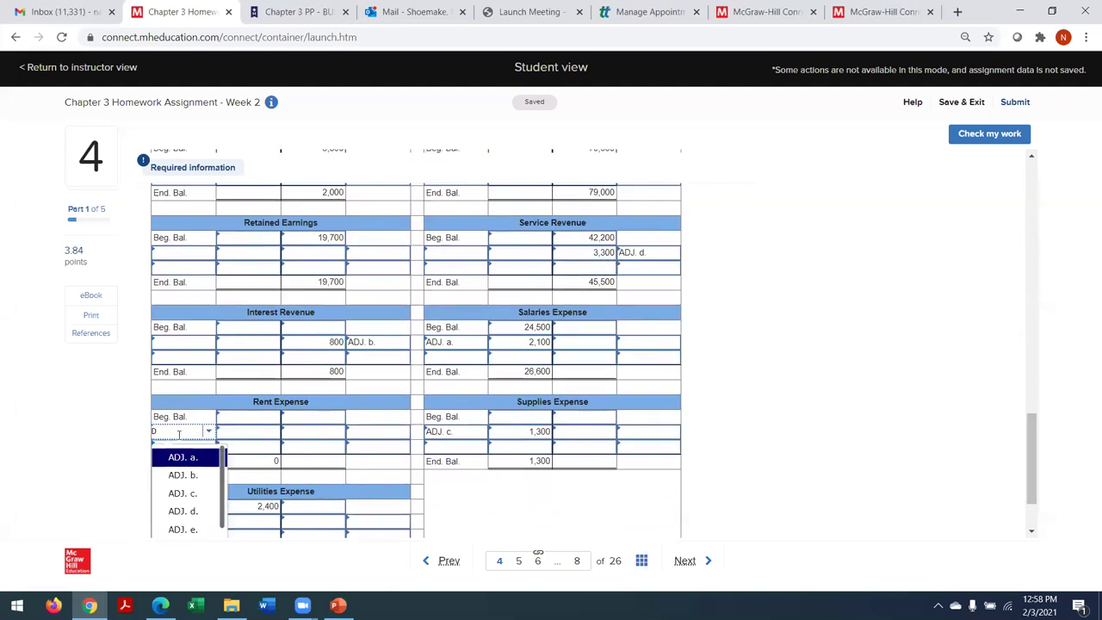
text(e)
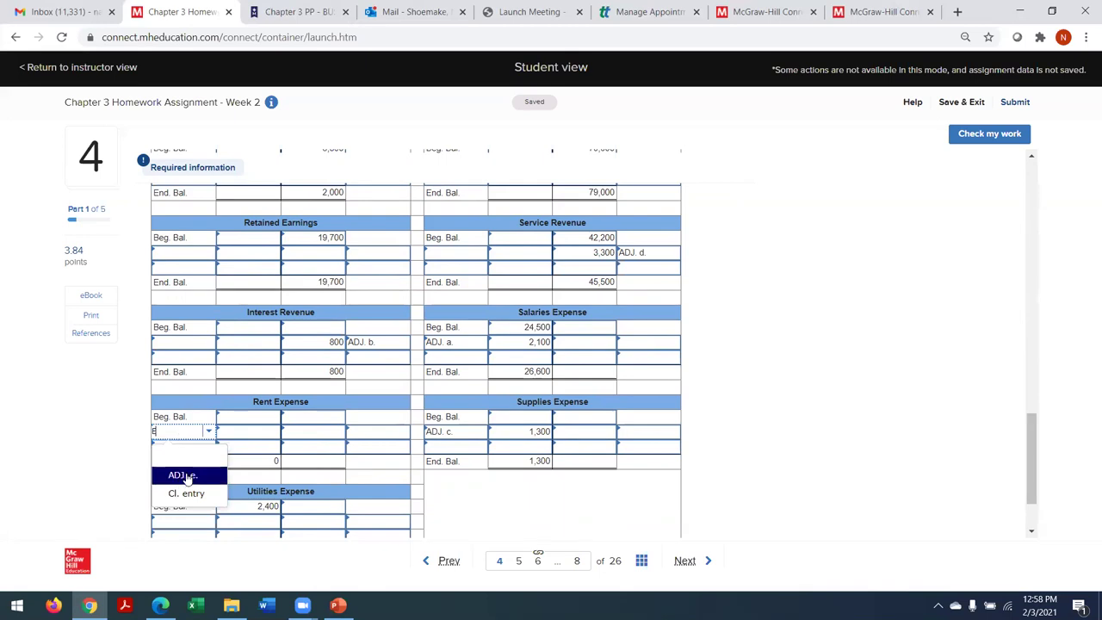
click(185, 477)
click(249, 435)
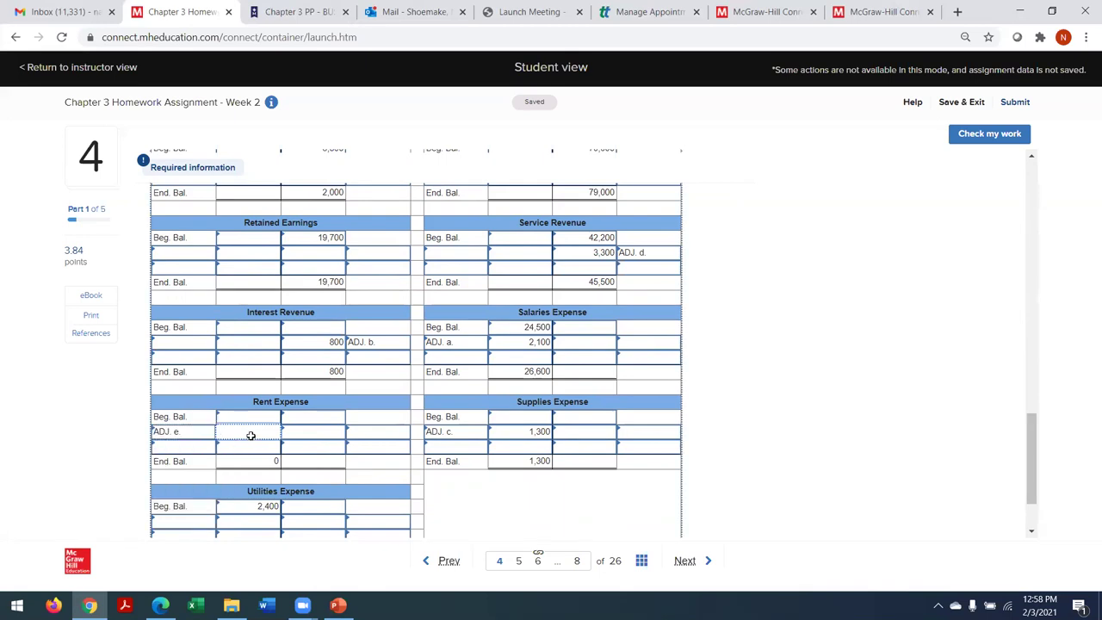
text(5400)
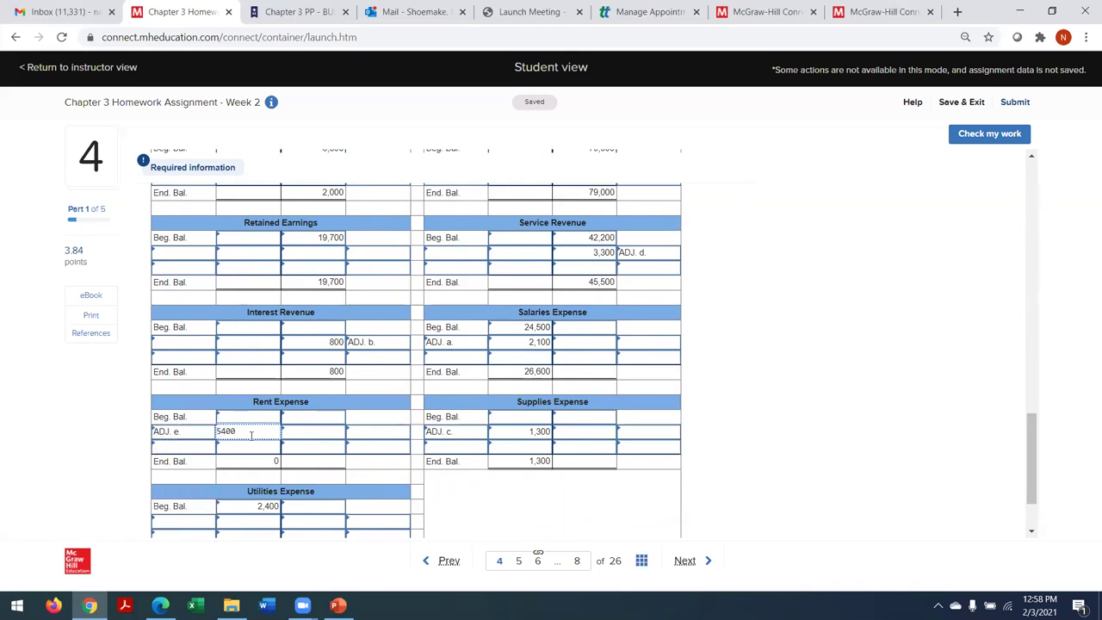
Step: Post adjusting entry ADJ. e. as a 5,400 credit in the Prepaid Rent T-account
drag(1025, 472, 1045, 382)
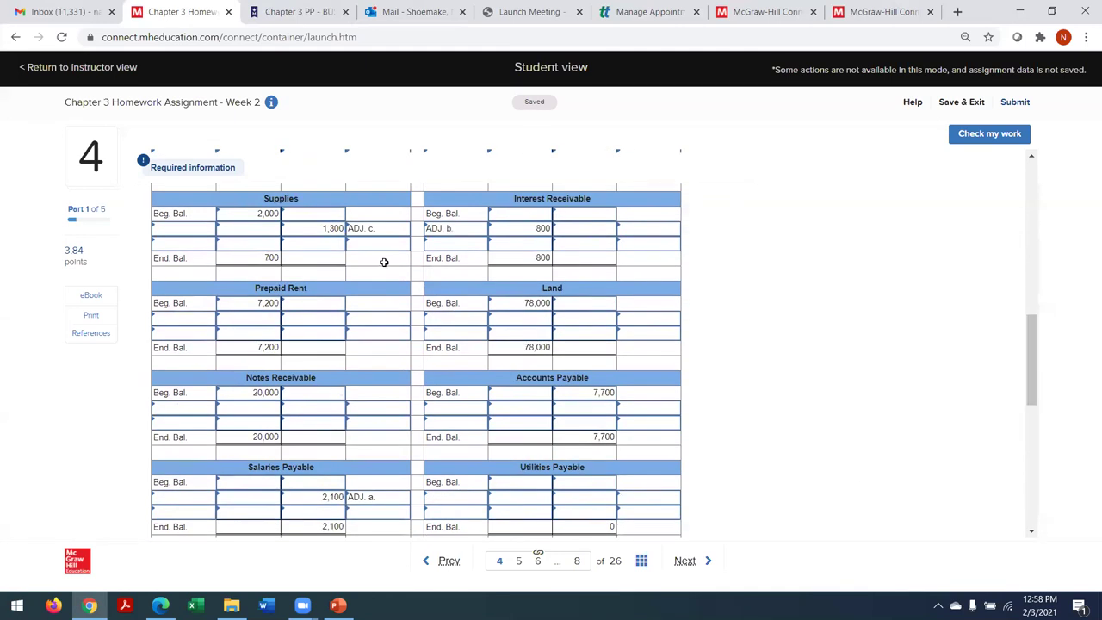
click(382, 318)
text(E)
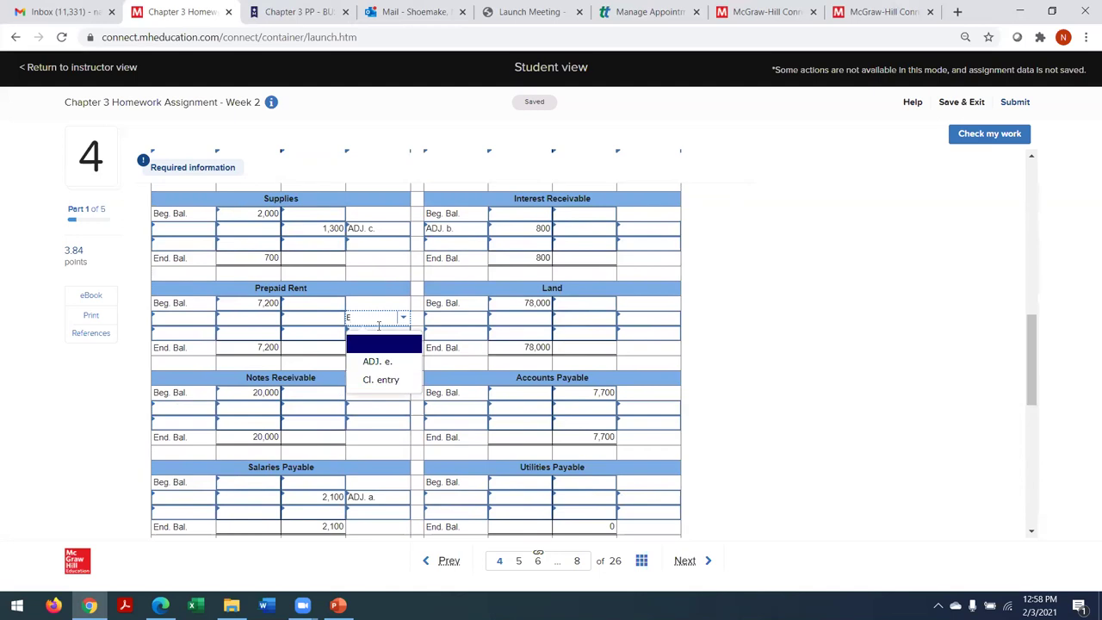
click(369, 357)
click(307, 314)
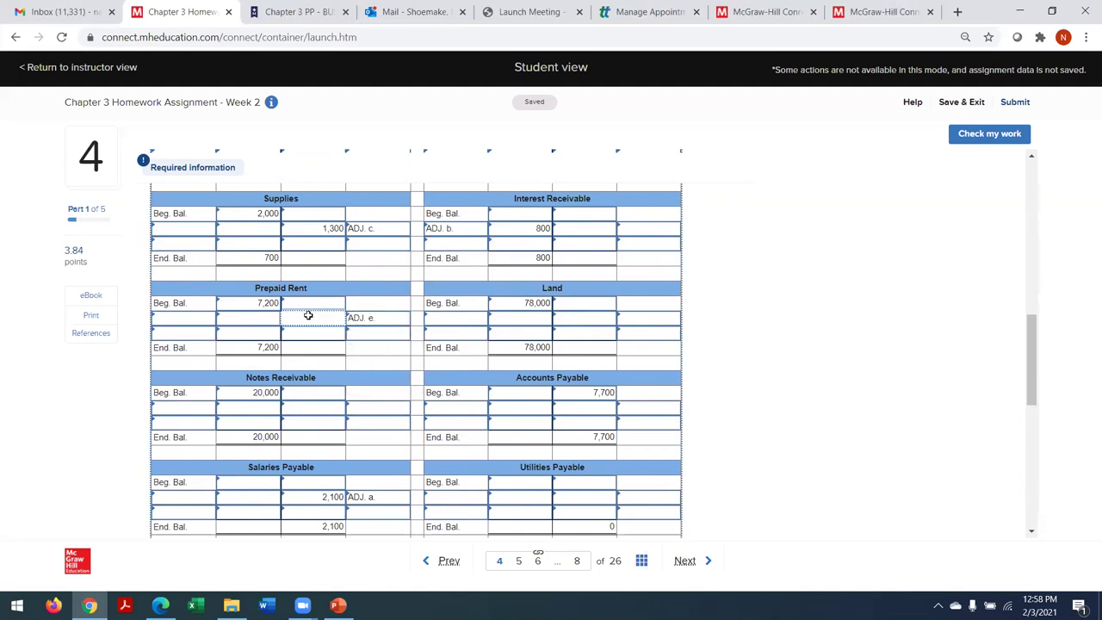
text(5400)
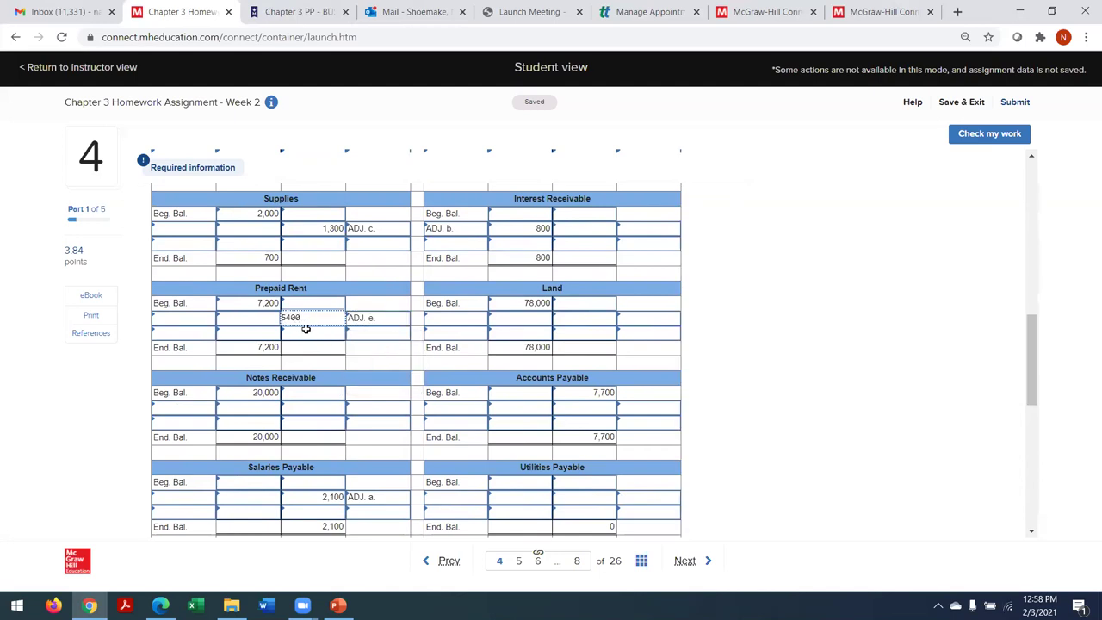
click(304, 329)
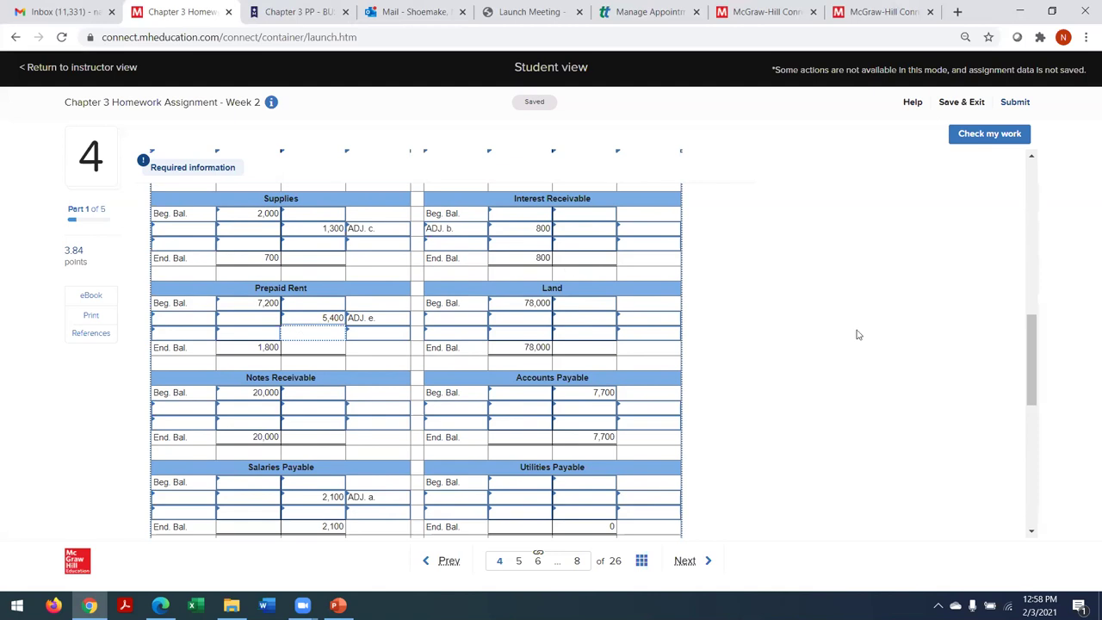
Step: Post adjusting entry ADJ. f. as a 200 debit in the Utilities Expense T-account
drag(1037, 383, 1032, 304)
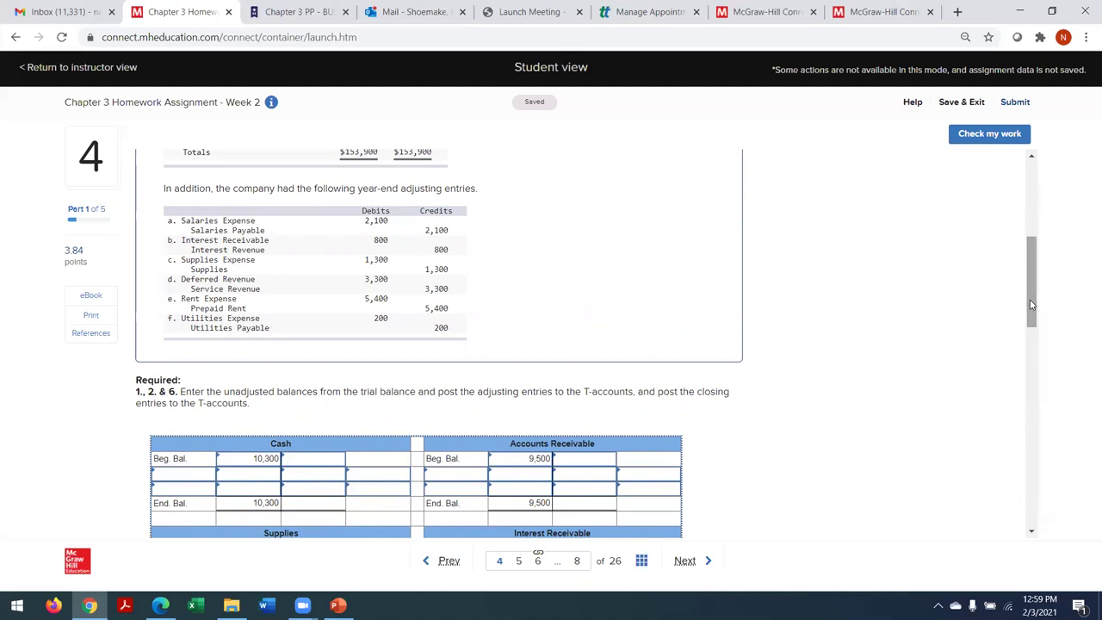
drag(1032, 304, 1079, 500)
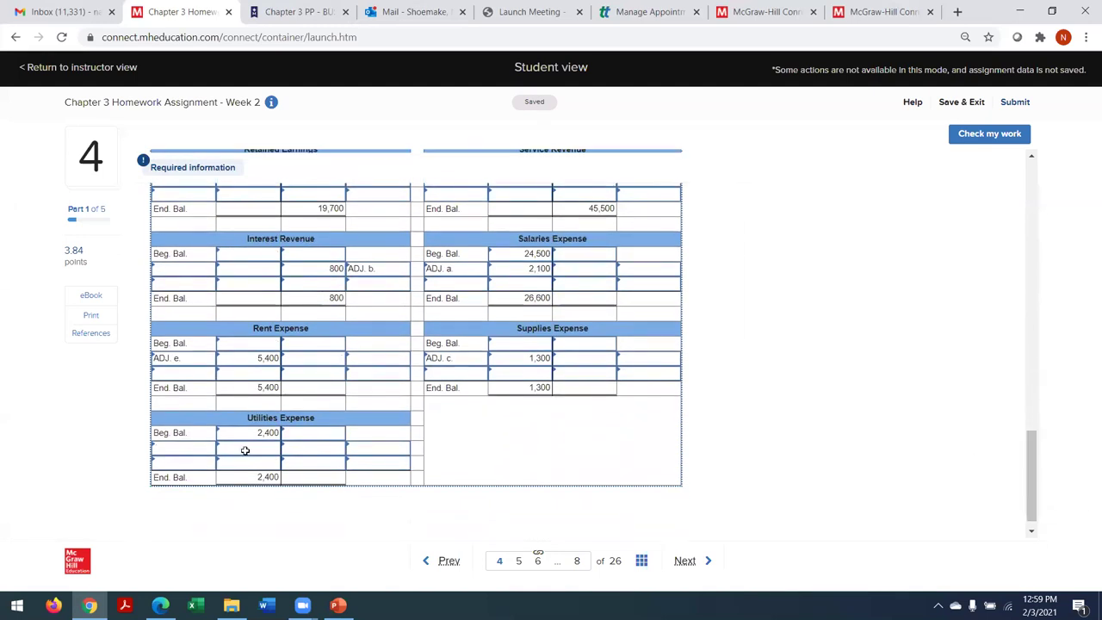
click(188, 446)
click(188, 446)
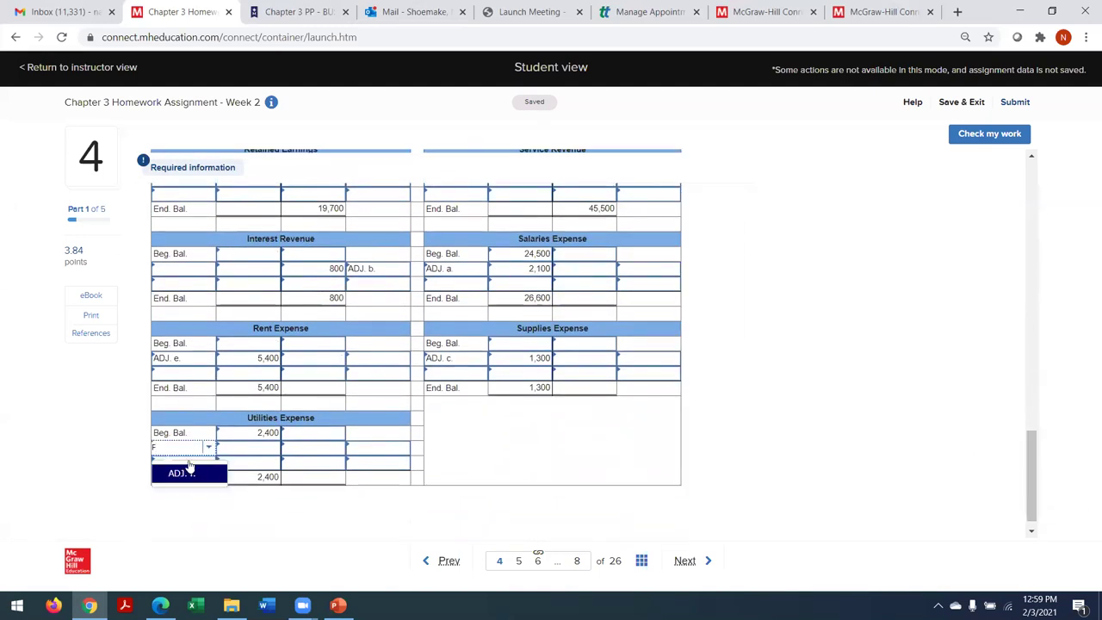
click(188, 473)
click(235, 447)
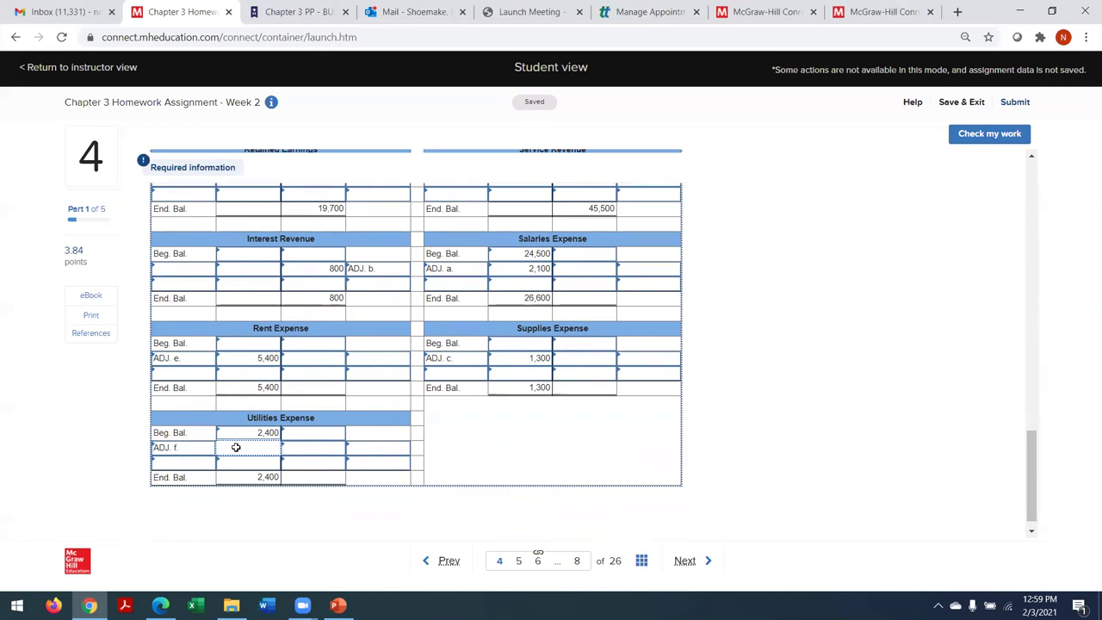
text(200)
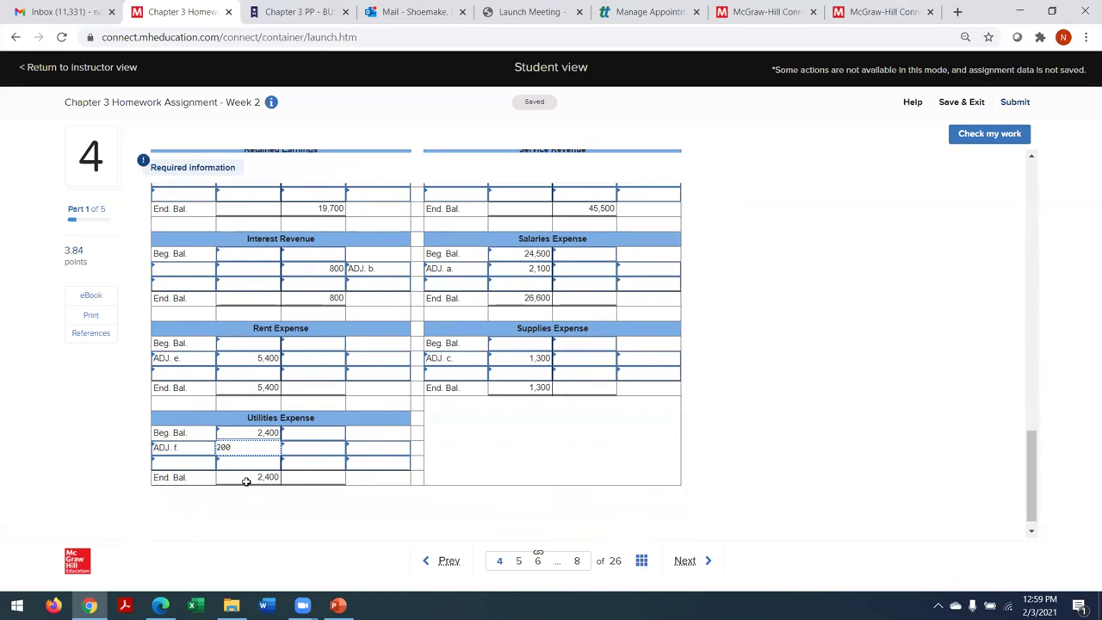
Step: Post adjusting entry ADJ. f. as a 200 credit in the Utilities Payable T-account
drag(1031, 448, 1031, 328)
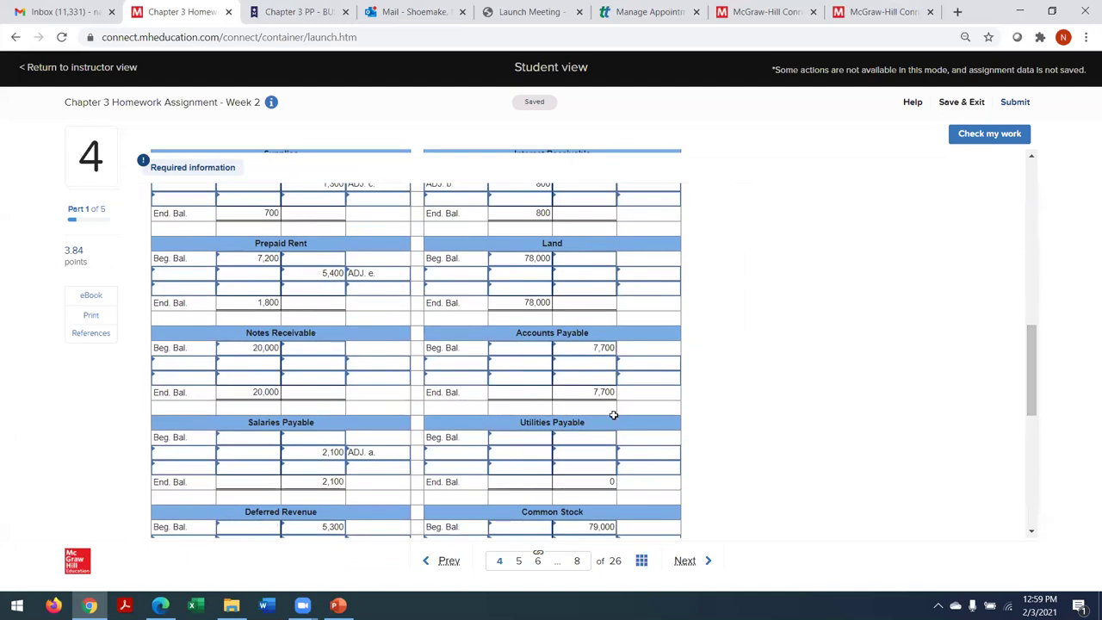
click(638, 453)
text(f)
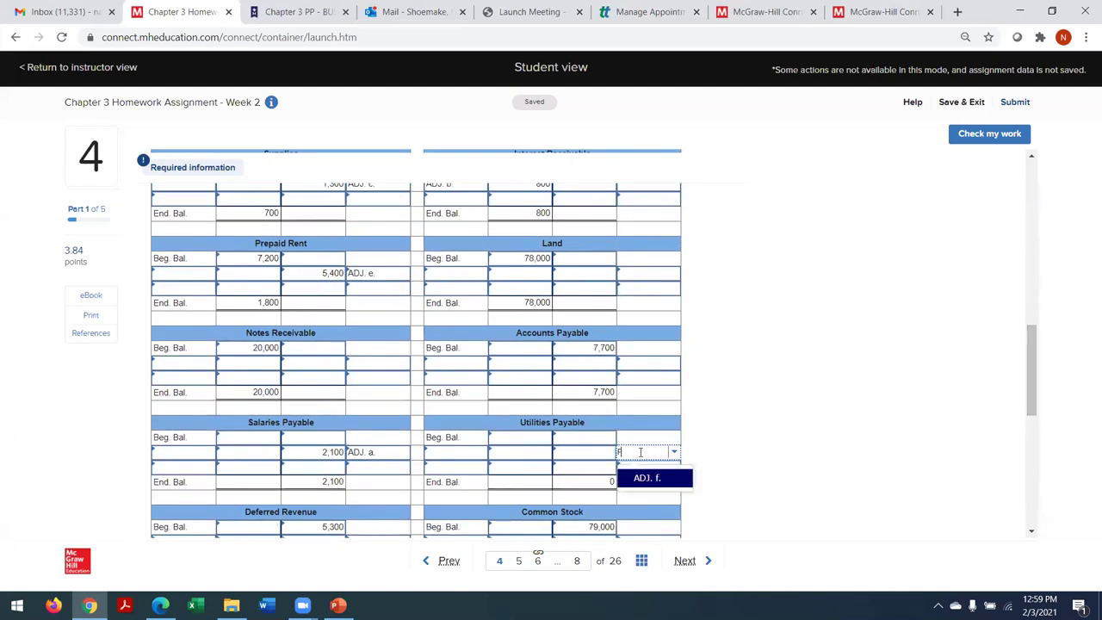
click(654, 478)
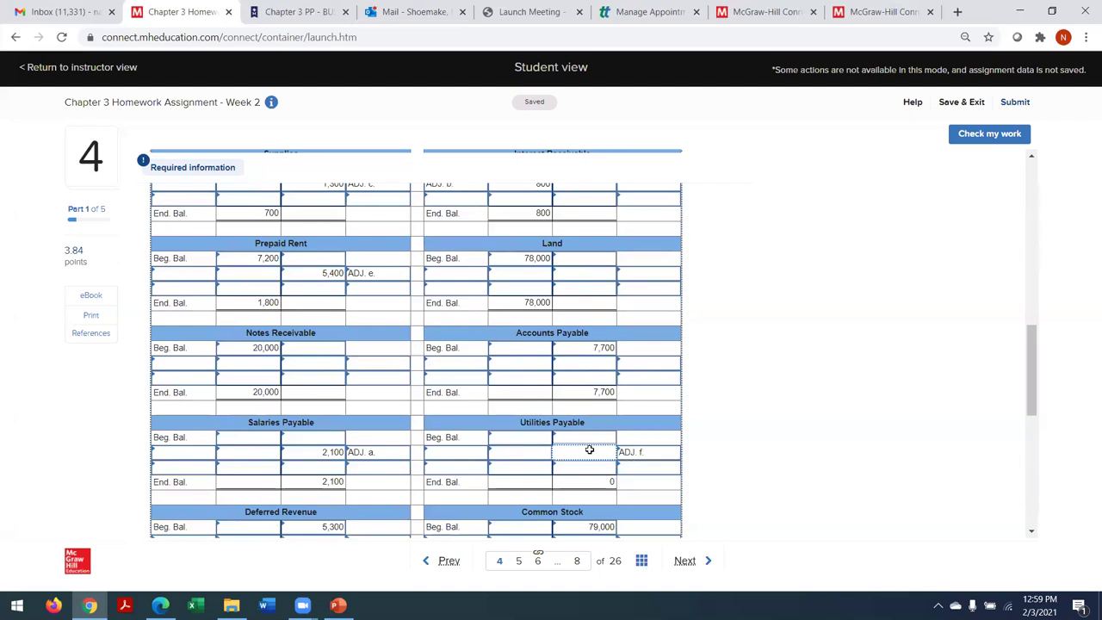
text(200)
key(Tab)
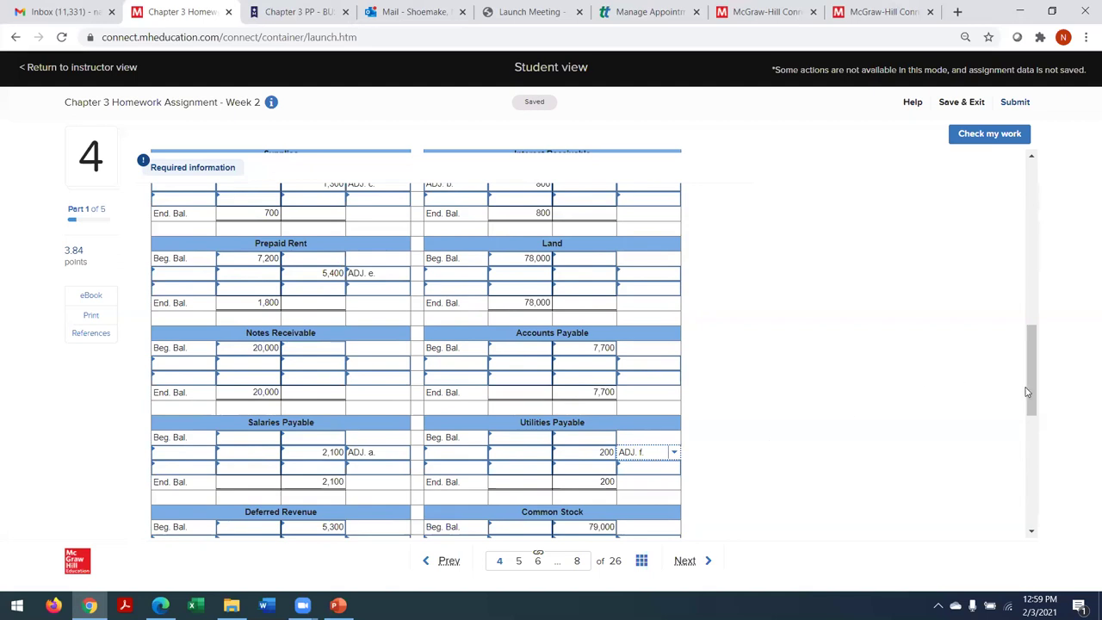
Step: Check the work on question 4, reviewing the marked T-account entries, and return to the question
drag(1033, 389, 1037, 363)
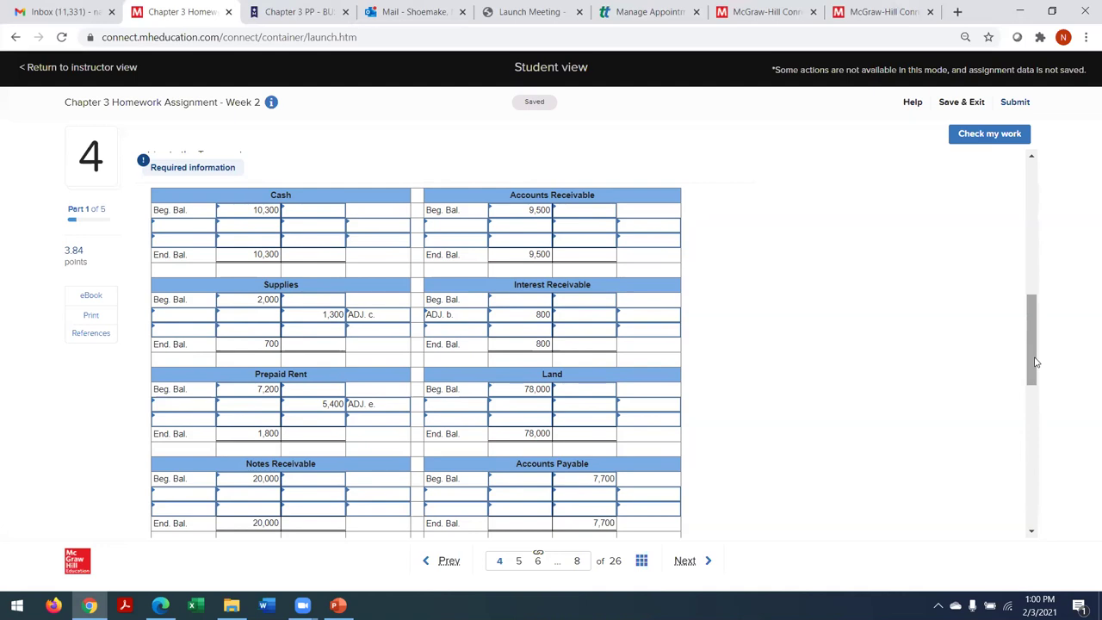
drag(1036, 362, 1038, 448)
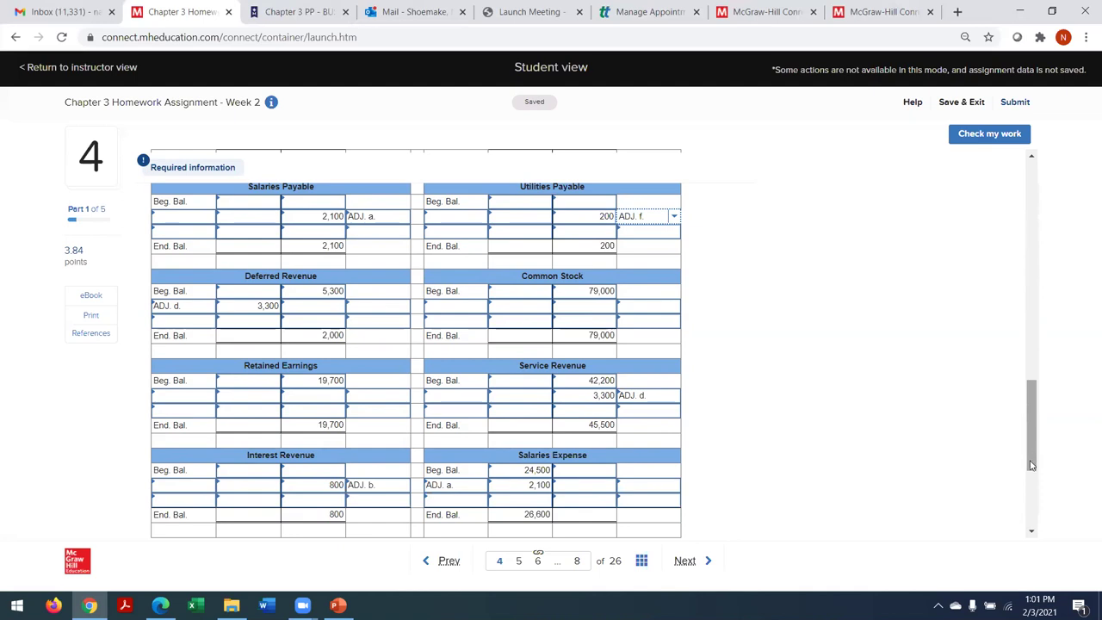
click(1036, 511)
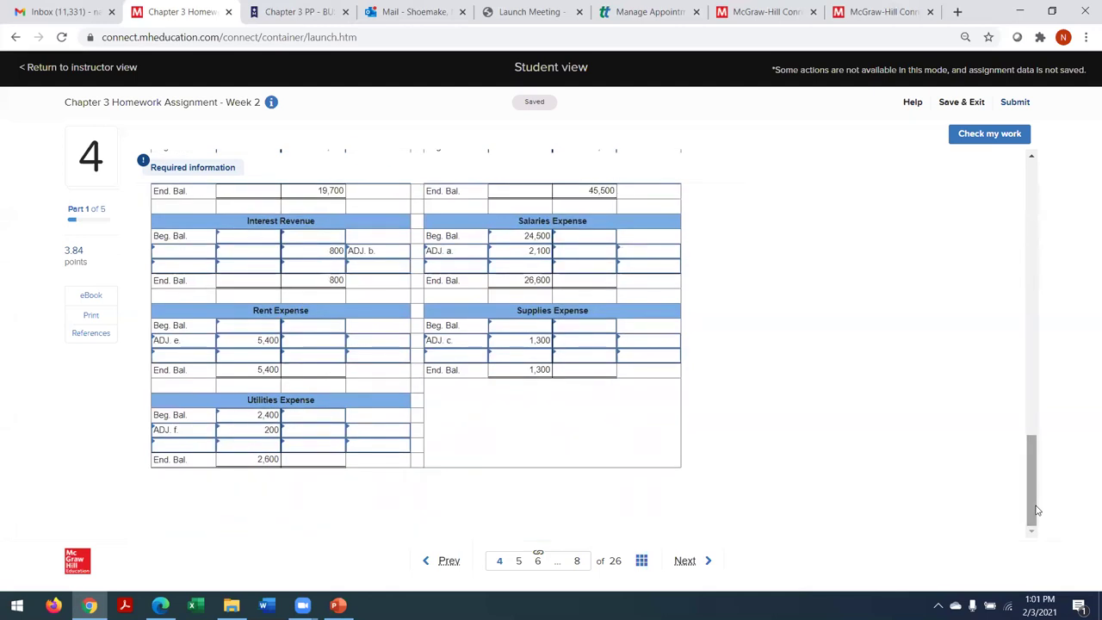
click(977, 138)
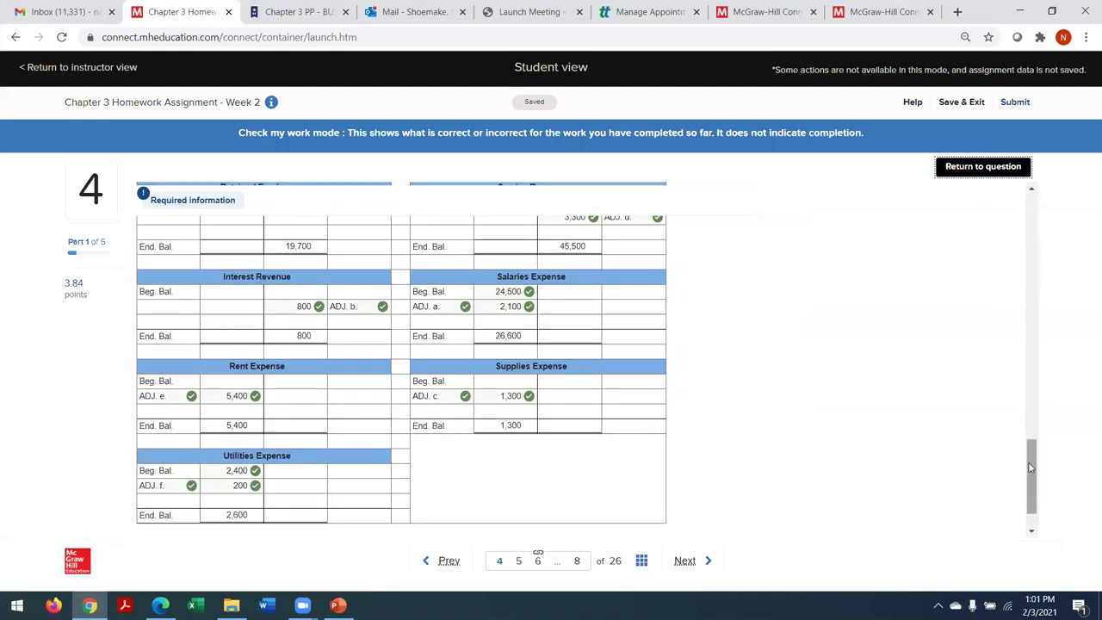
drag(1030, 467, 1022, 302)
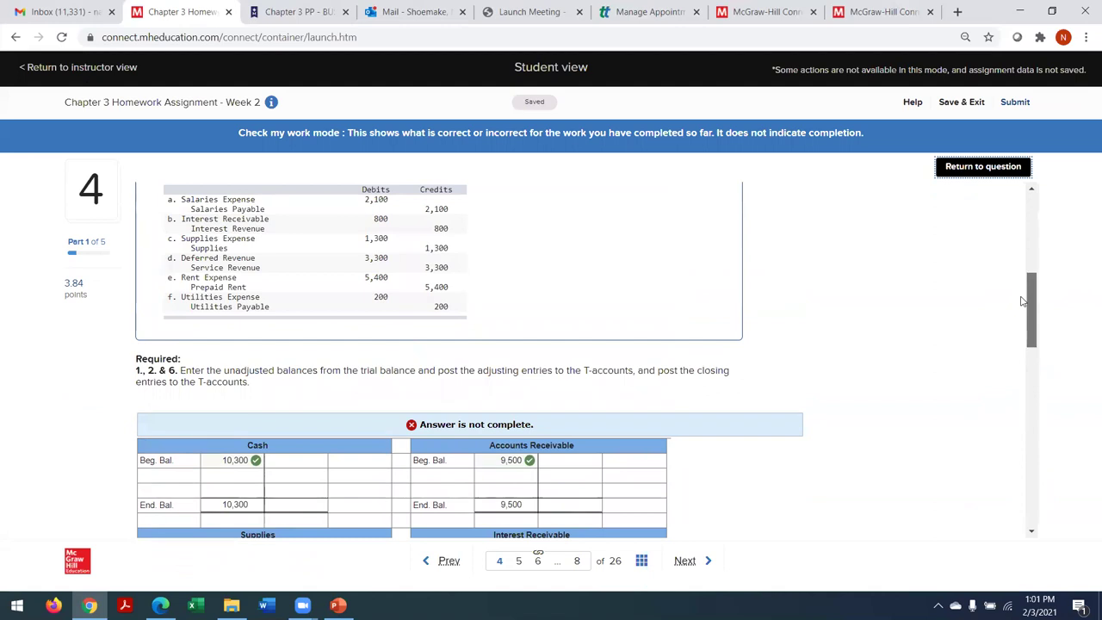
drag(1023, 302, 1036, 503)
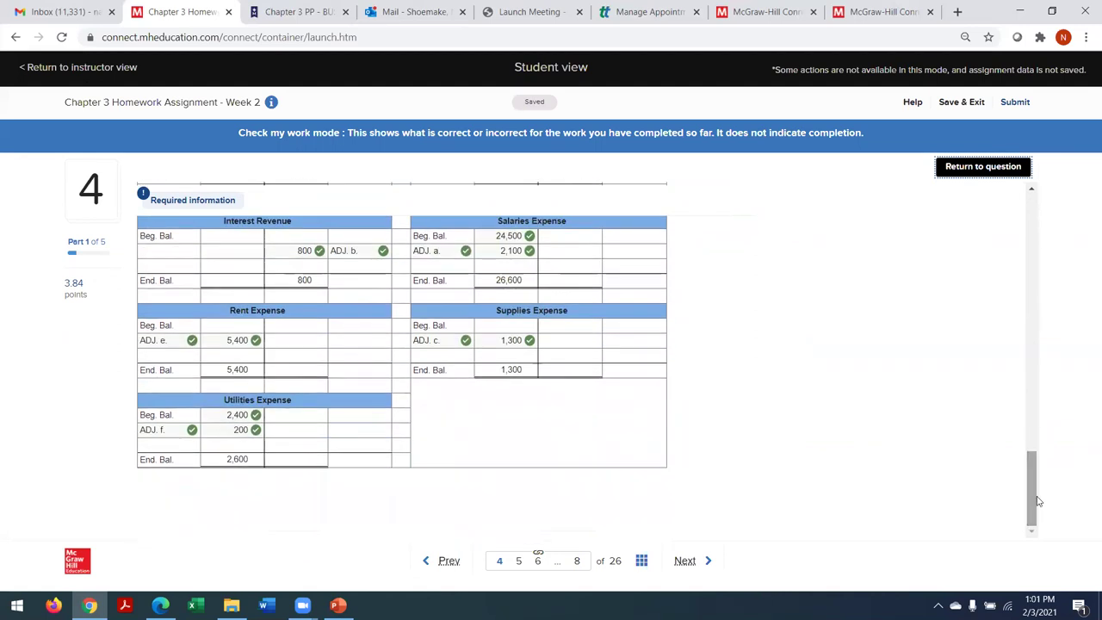
click(957, 168)
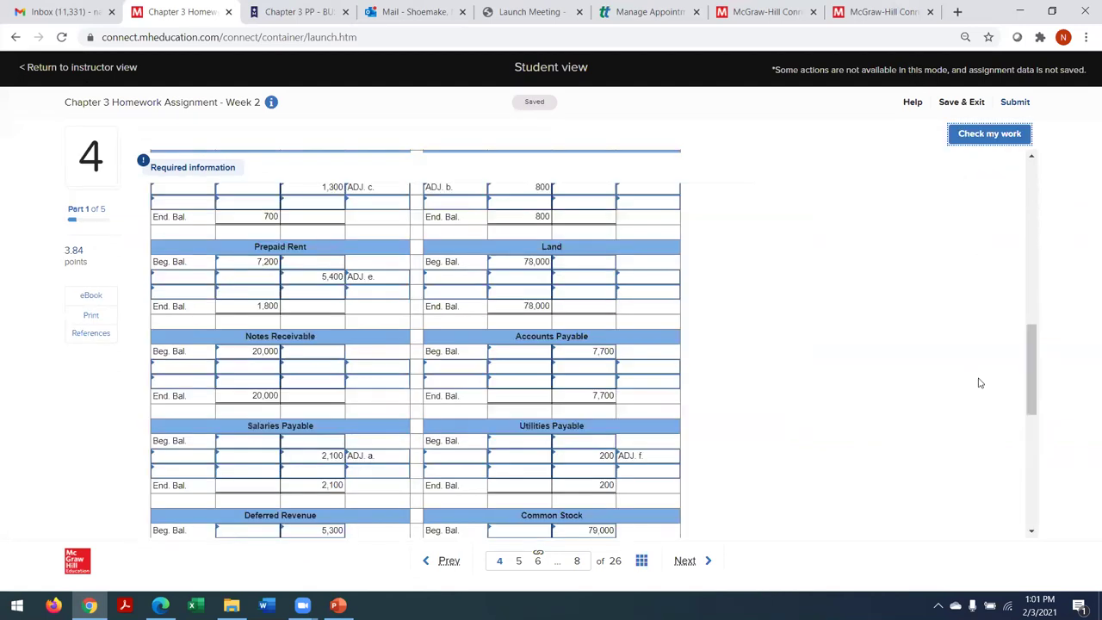
Step: Go on to question 5 and bring its blank Adjusted Trial Balance for December 31, 2021 into view
drag(1026, 397, 1068, 522)
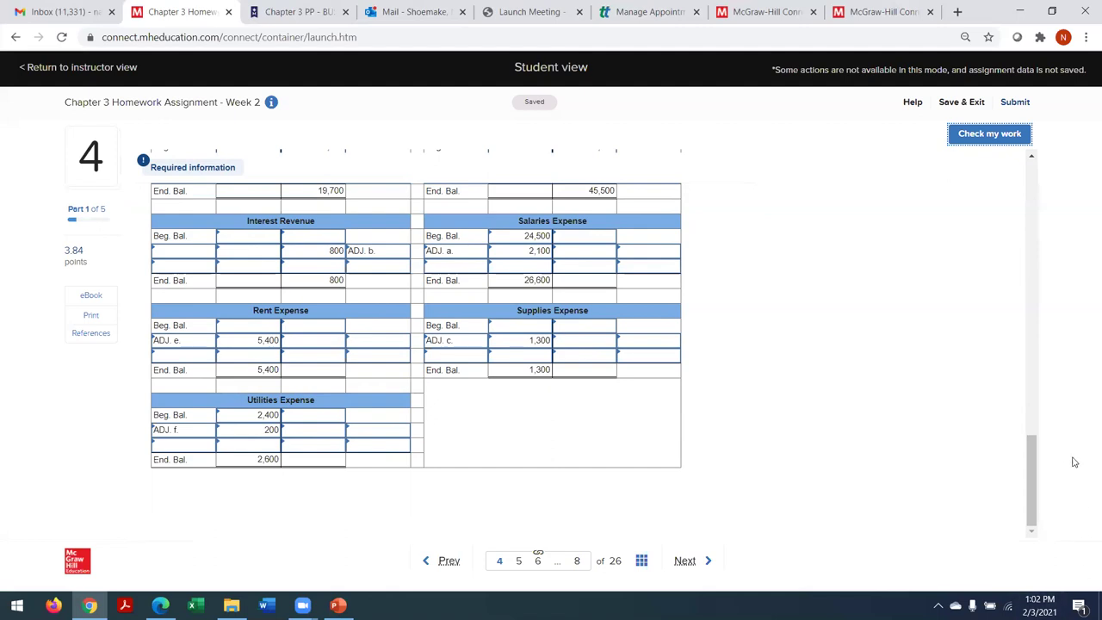
drag(1031, 485, 1041, 303)
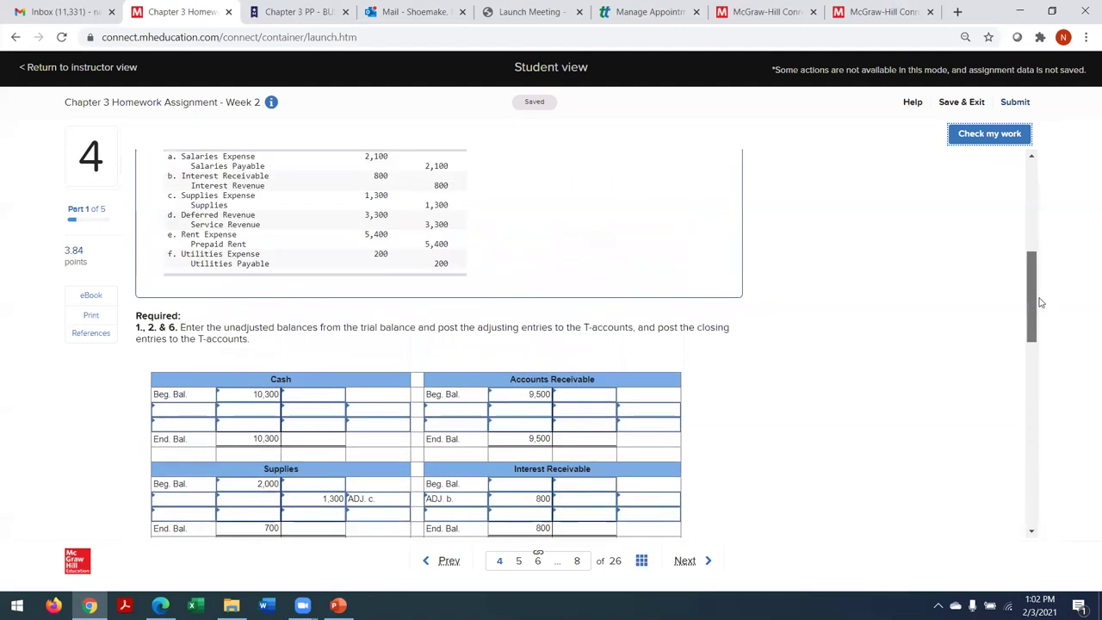
scroll(1040, 302, down, 10)
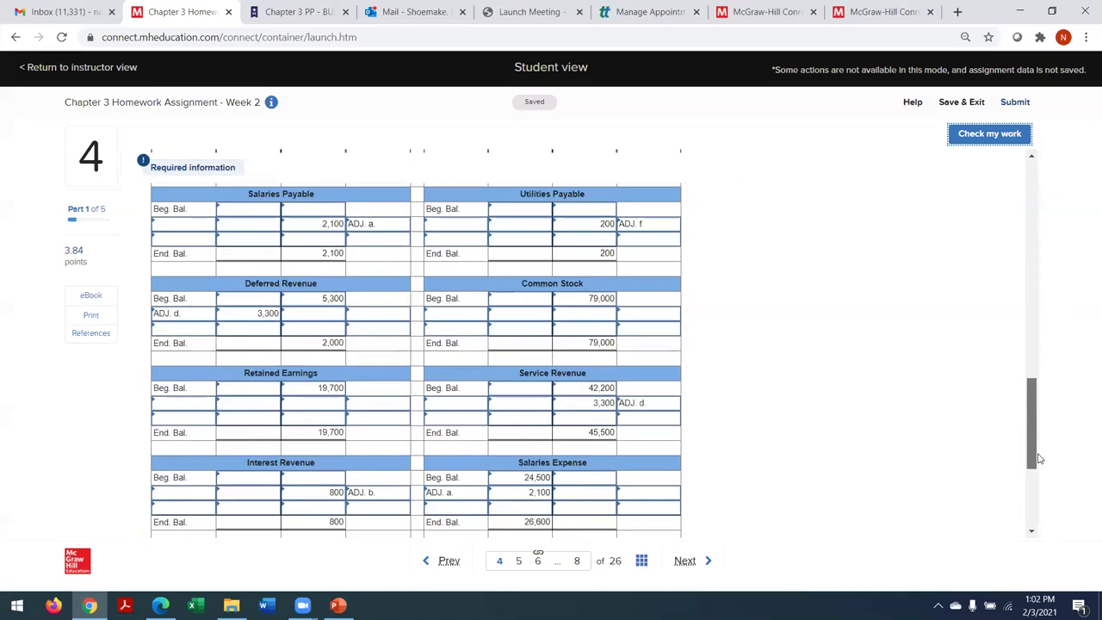
click(687, 567)
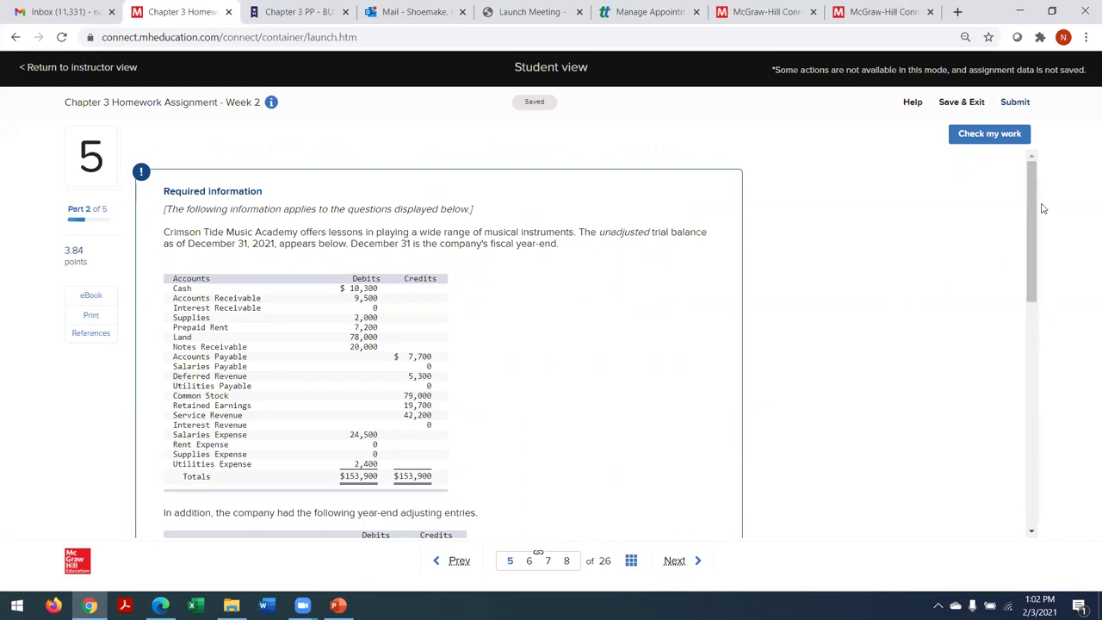
drag(1027, 211, 1048, 408)
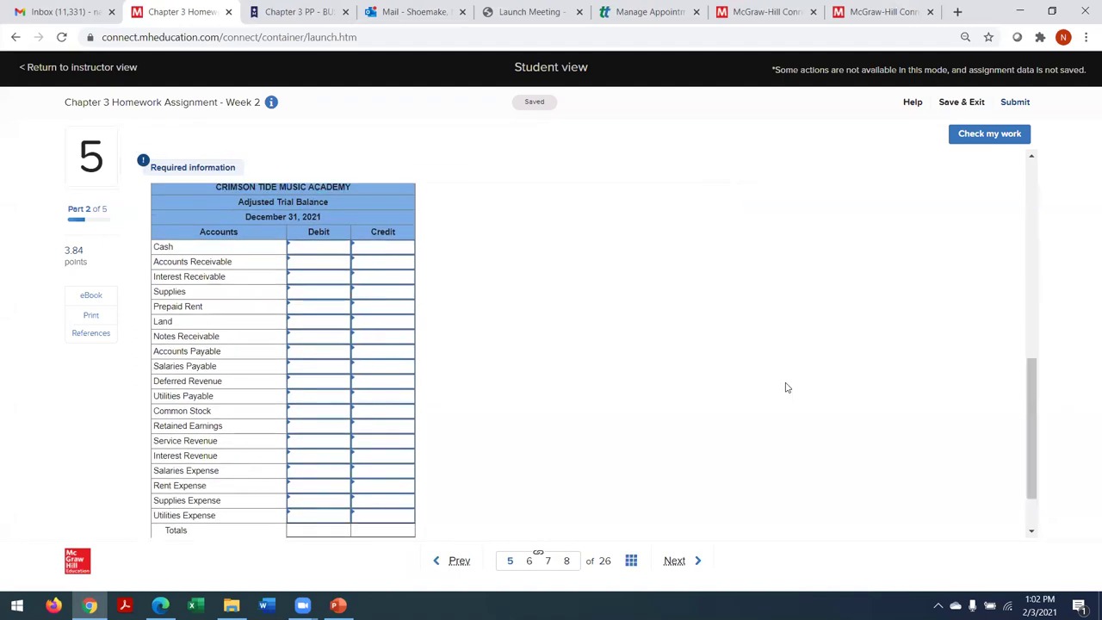
Step: Review the posted T-account balances in question 4 and the income statement requirement in question 6
click(449, 564)
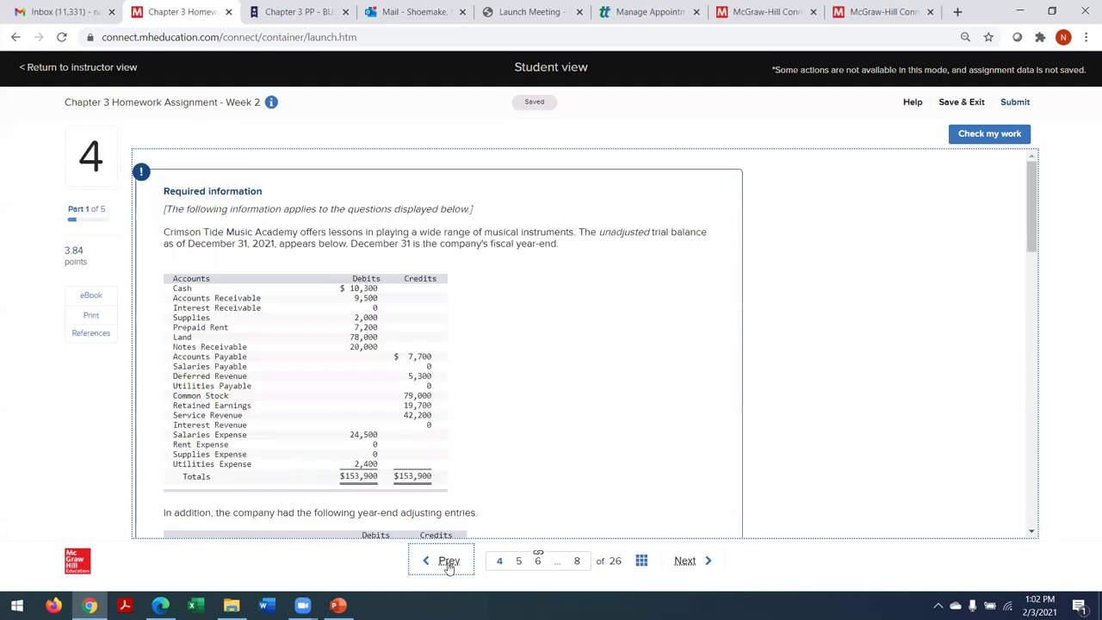
drag(1040, 235, 1017, 342)
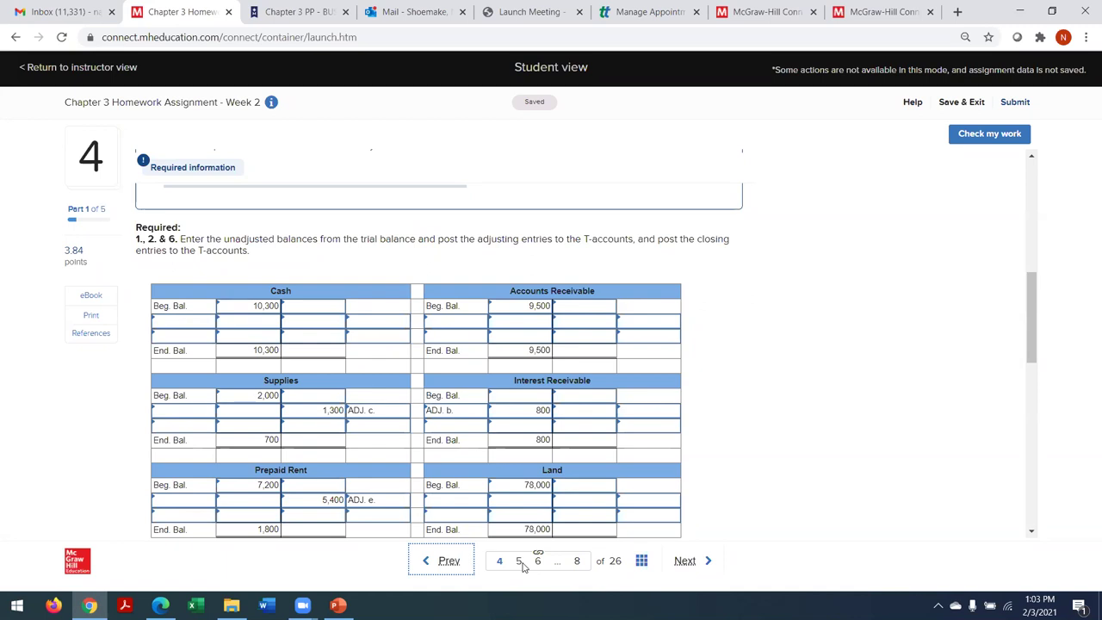
click(693, 562)
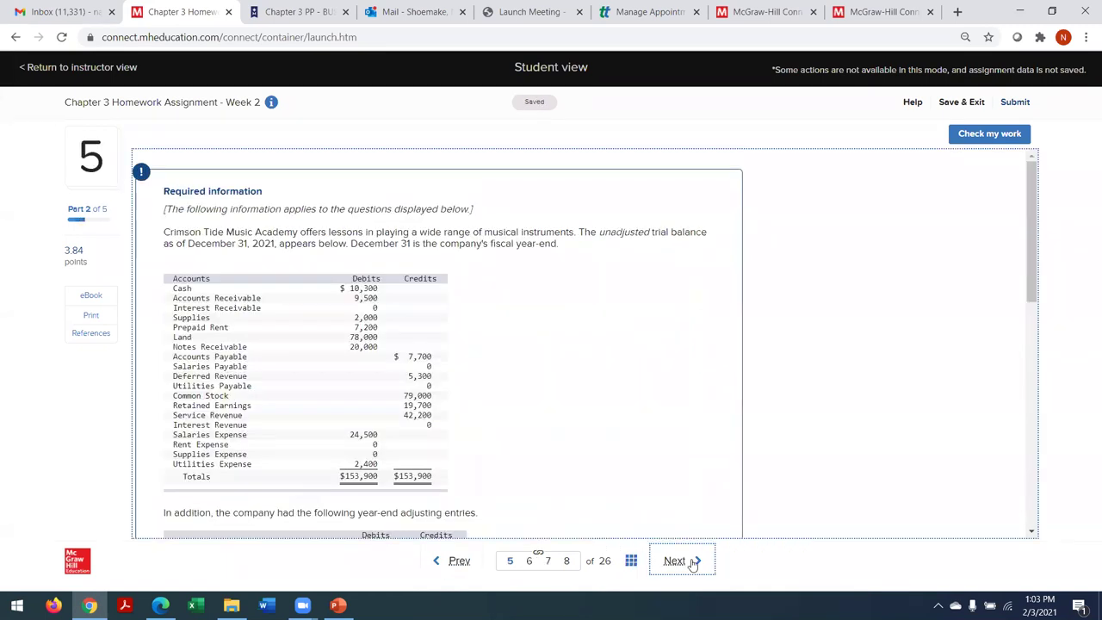
click(692, 563)
scroll(654, 396, down, 7)
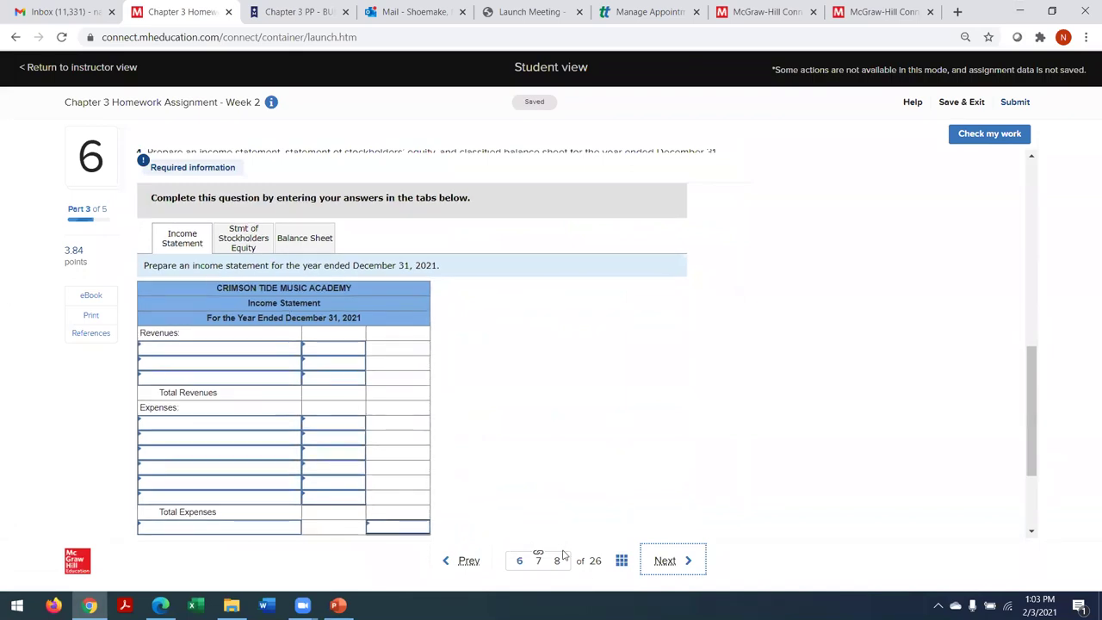
click(469, 560)
click(460, 559)
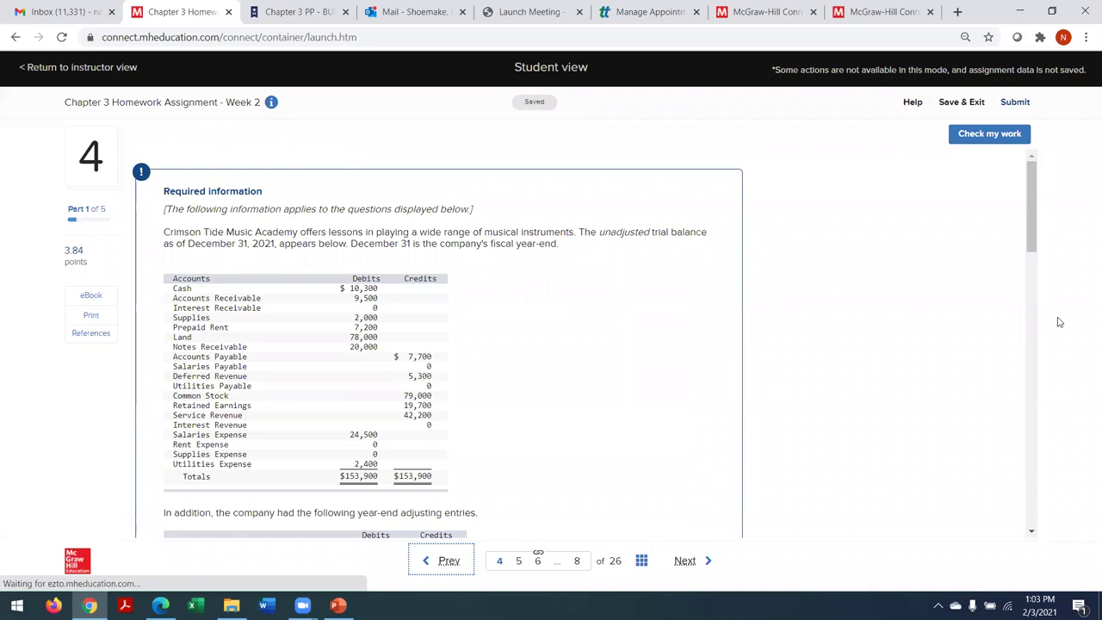
drag(1036, 222, 1049, 348)
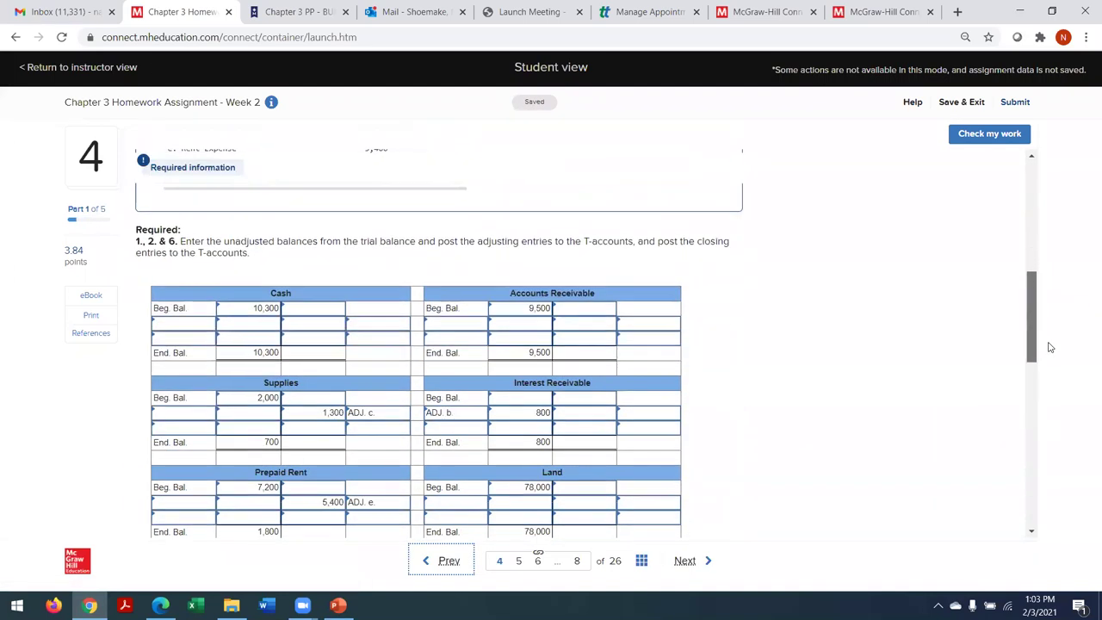
Step: In question 5's adjusted trial balance, enter debits of 10,300 for Cash and 9,500 for Accounts Receivable
click(704, 562)
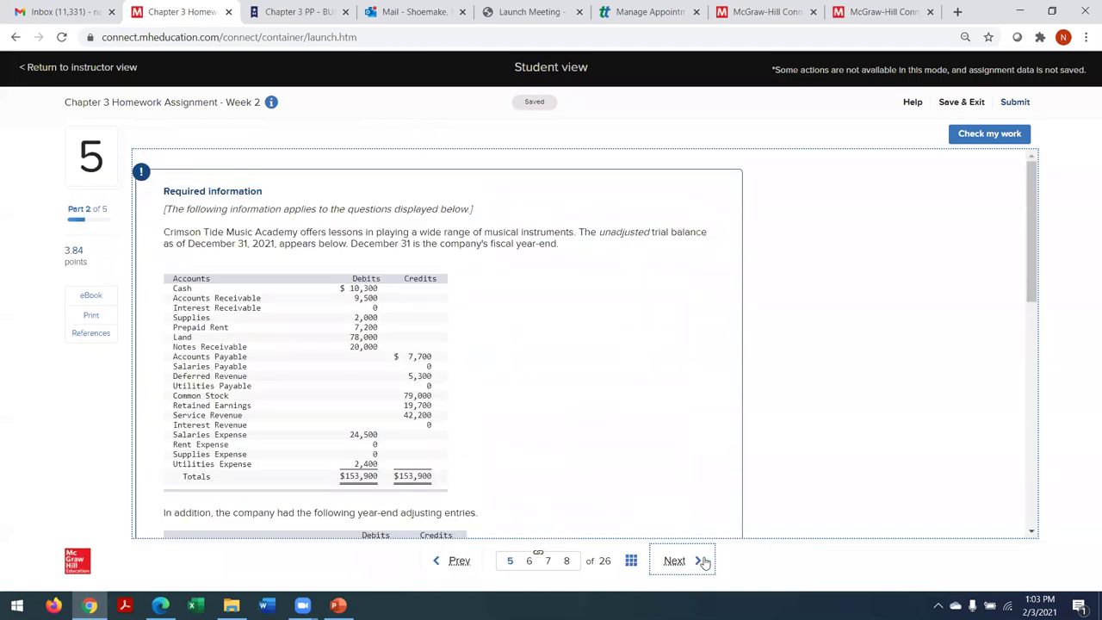
drag(1032, 248, 1051, 411)
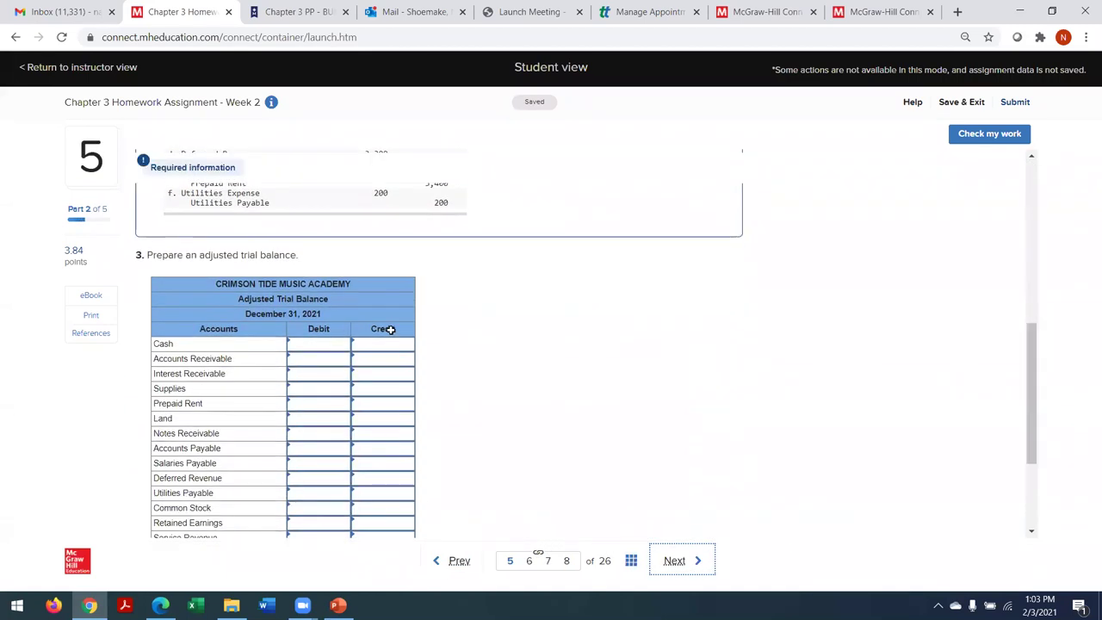
click(320, 342)
text(10300)
click(317, 358)
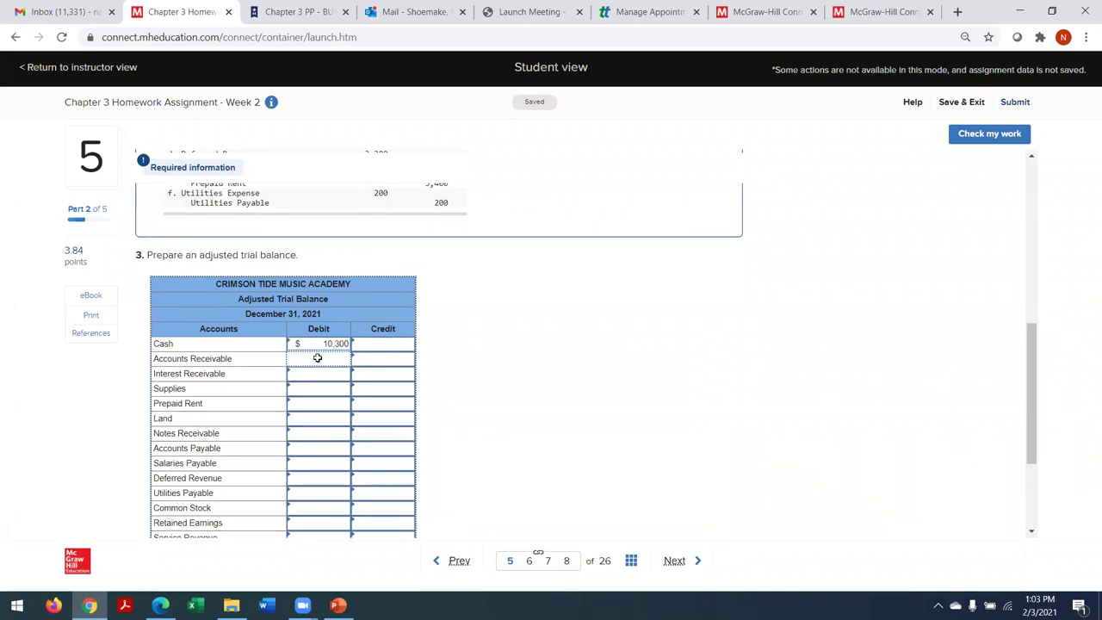
text(9,50)
text(00)
Step: Enter debits of 800 for Interest Receivable and 700 for Supplies in the adjusted trial balance
click(319, 374)
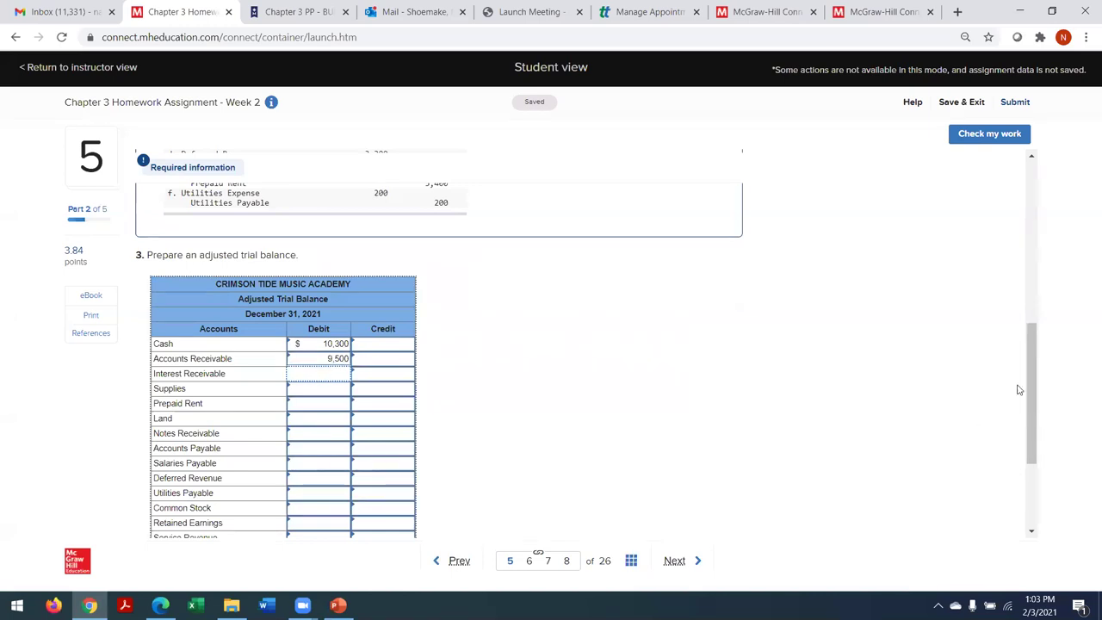
drag(1030, 392, 1030, 359)
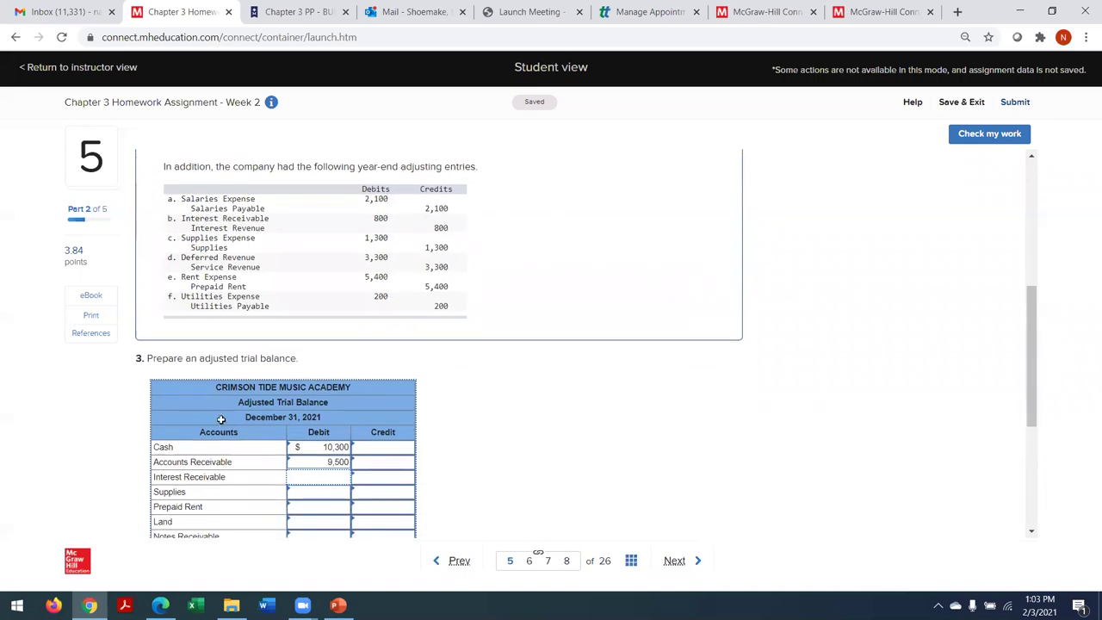
click(312, 474)
text(800)
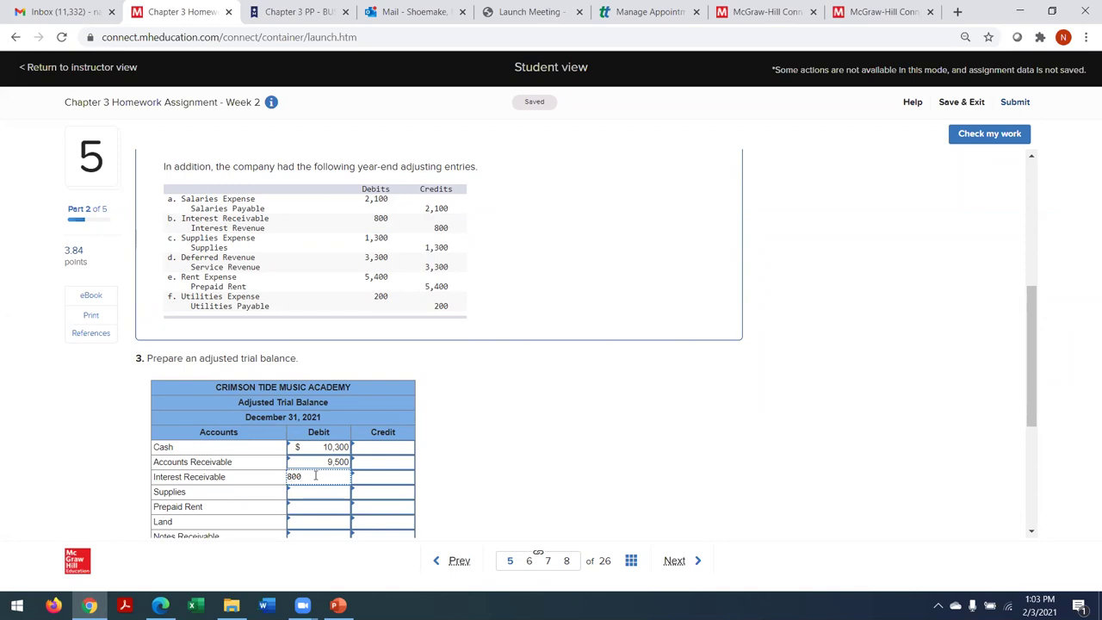
drag(1028, 362, 1037, 405)
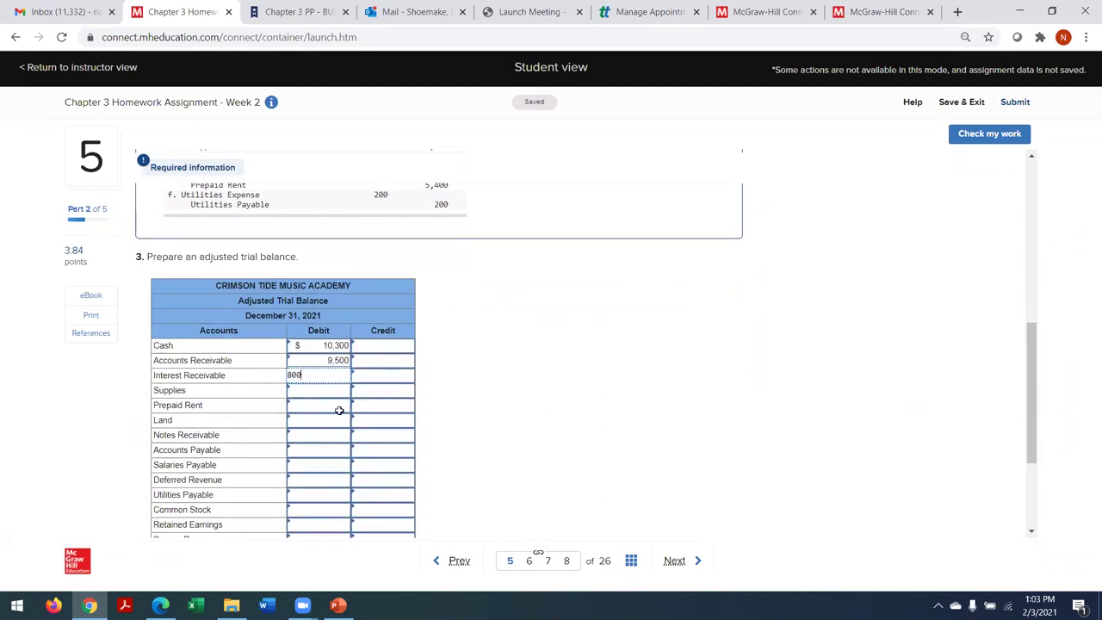
click(299, 392)
text(700)
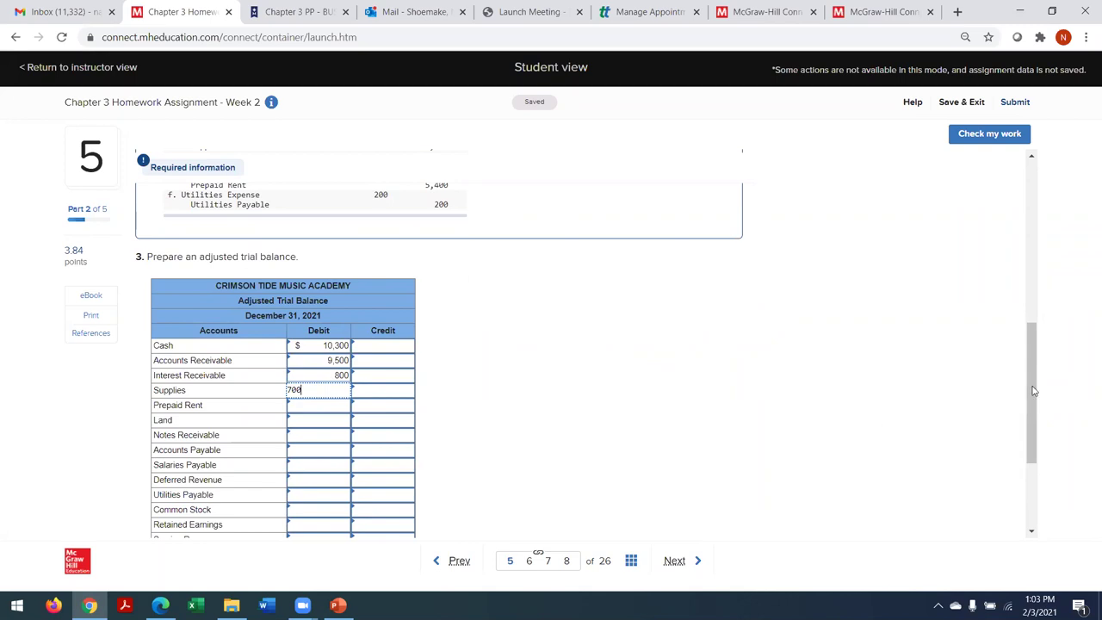
Step: Check the ending balances in question 4's T-accounts and enter a 78,000 debit for Land in question 5
drag(1034, 391, 1032, 399)
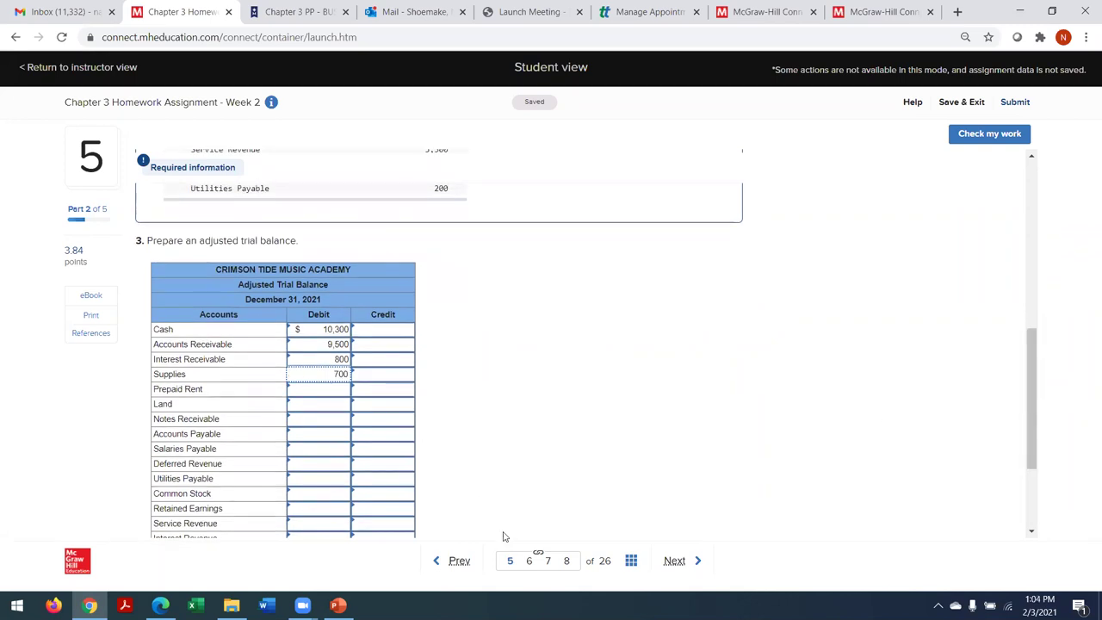
click(465, 566)
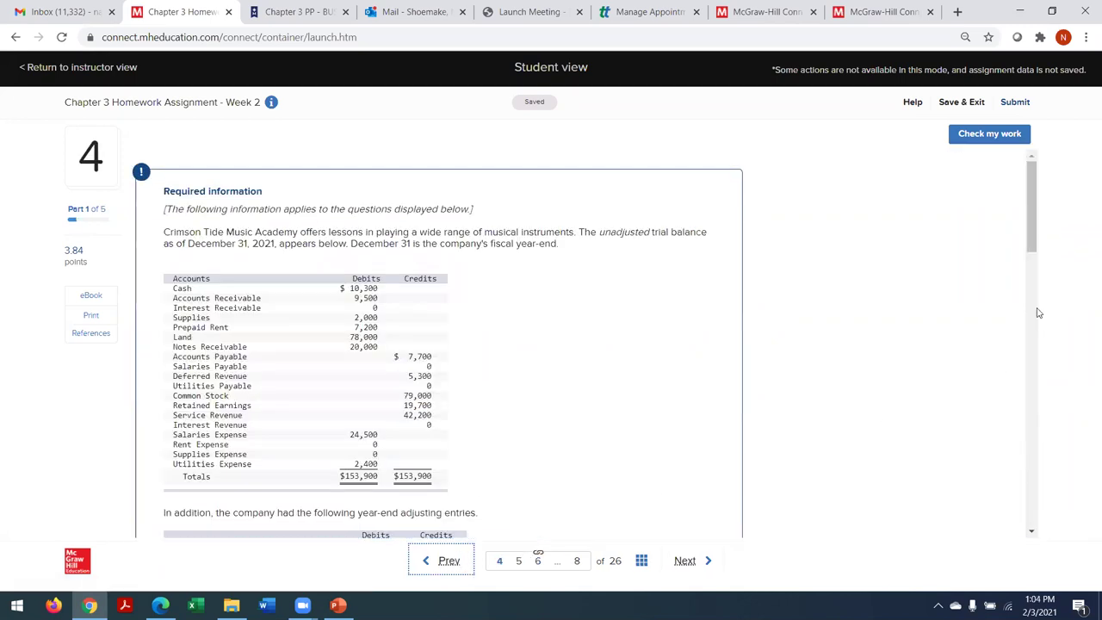
drag(1033, 207, 1065, 350)
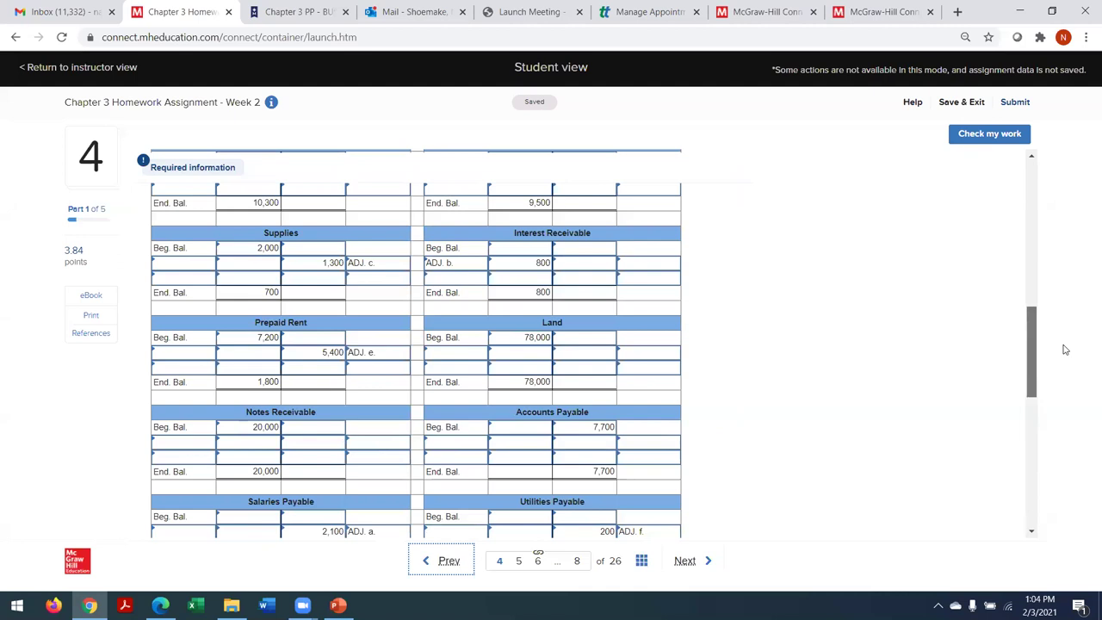
drag(1064, 352, 1065, 377)
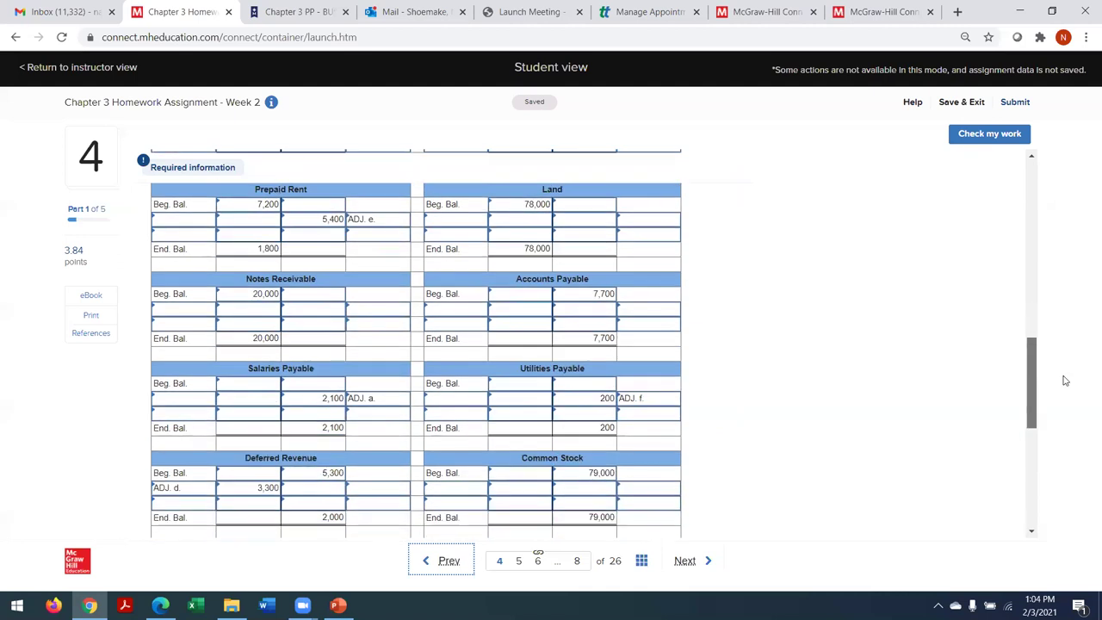
click(678, 562)
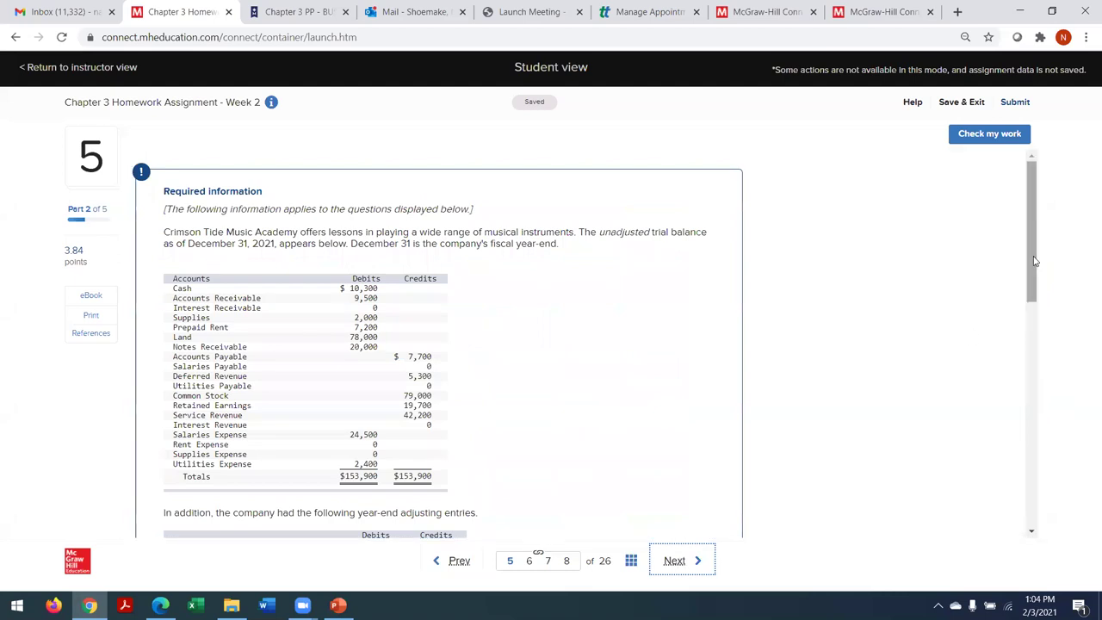
drag(1031, 279, 1022, 446)
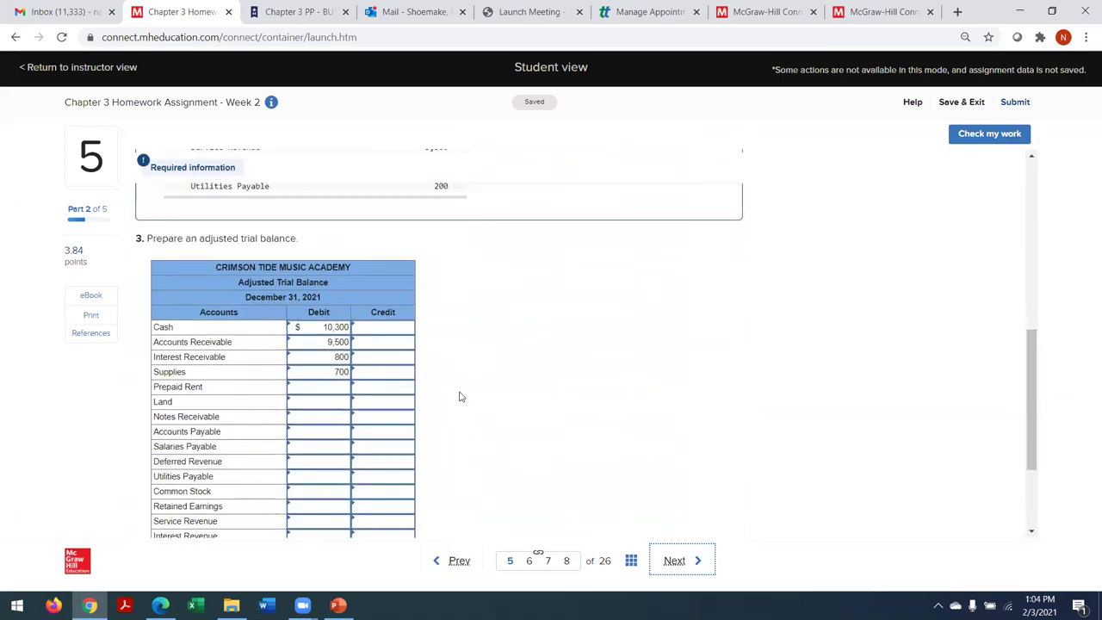
click(320, 390)
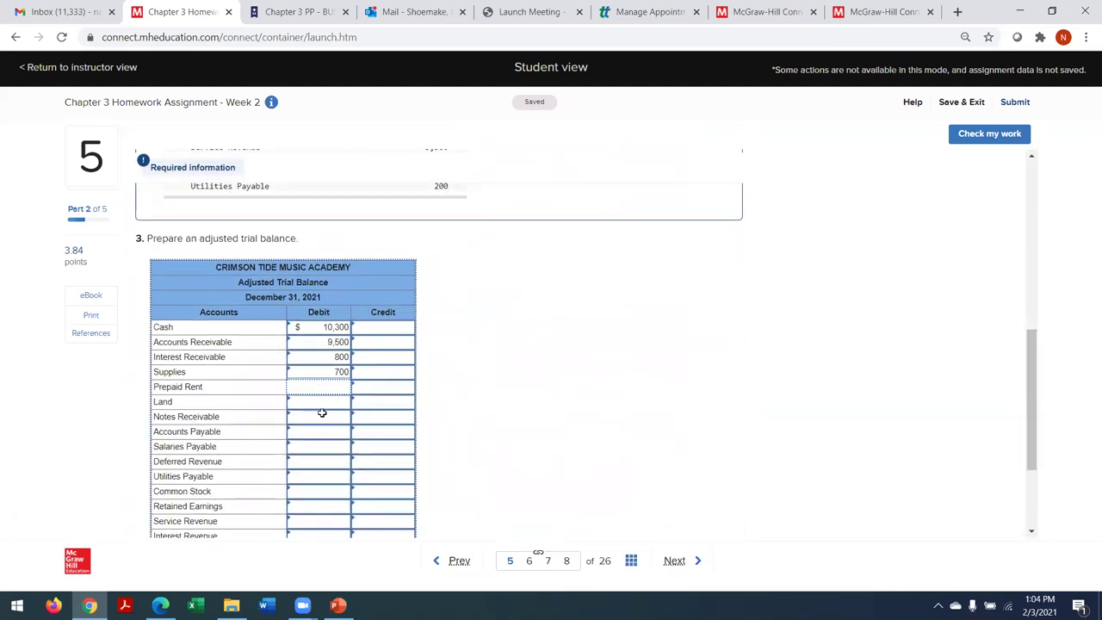
click(314, 403)
text(78,)
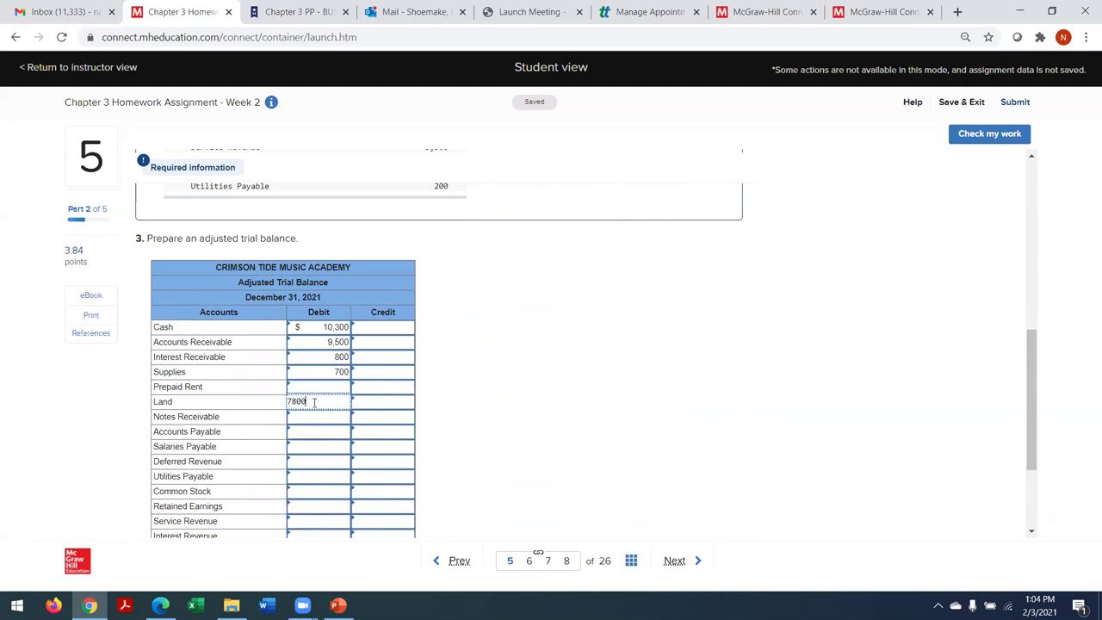
text(000)
Step: Enter the Prepaid Rent debit as 1,800, checking it against the ending balance in question 4's T-account
click(309, 387)
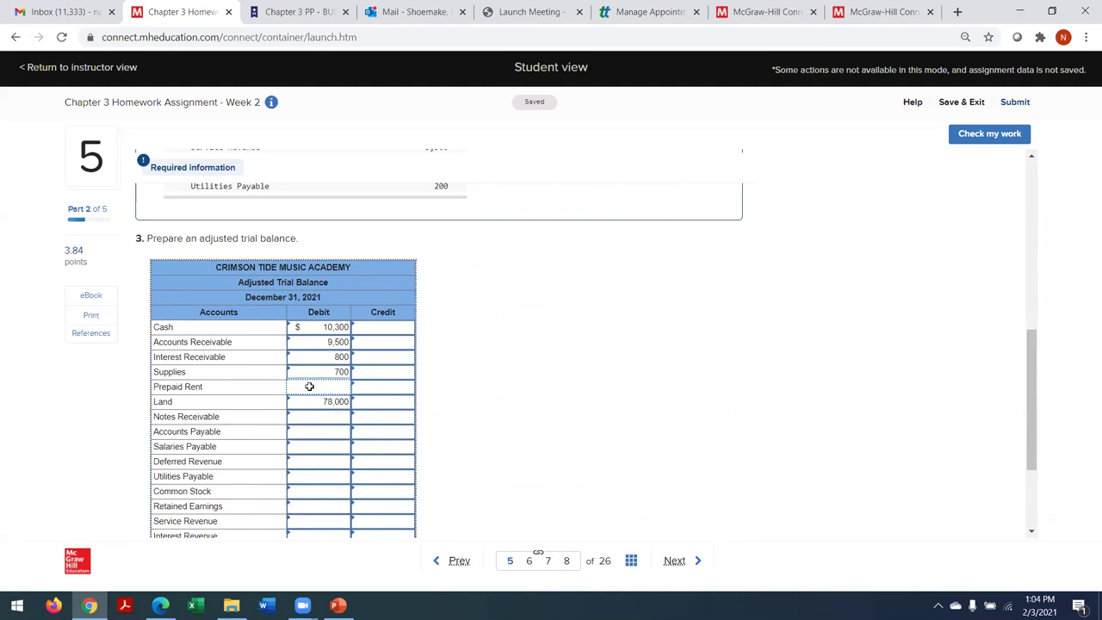
text(1700)
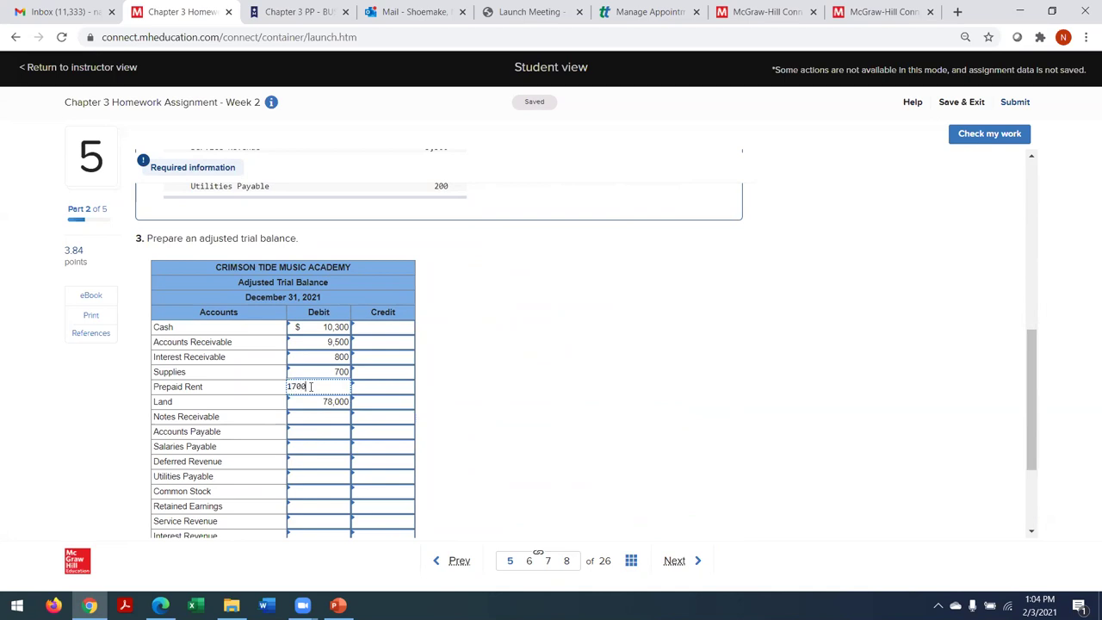
click(455, 561)
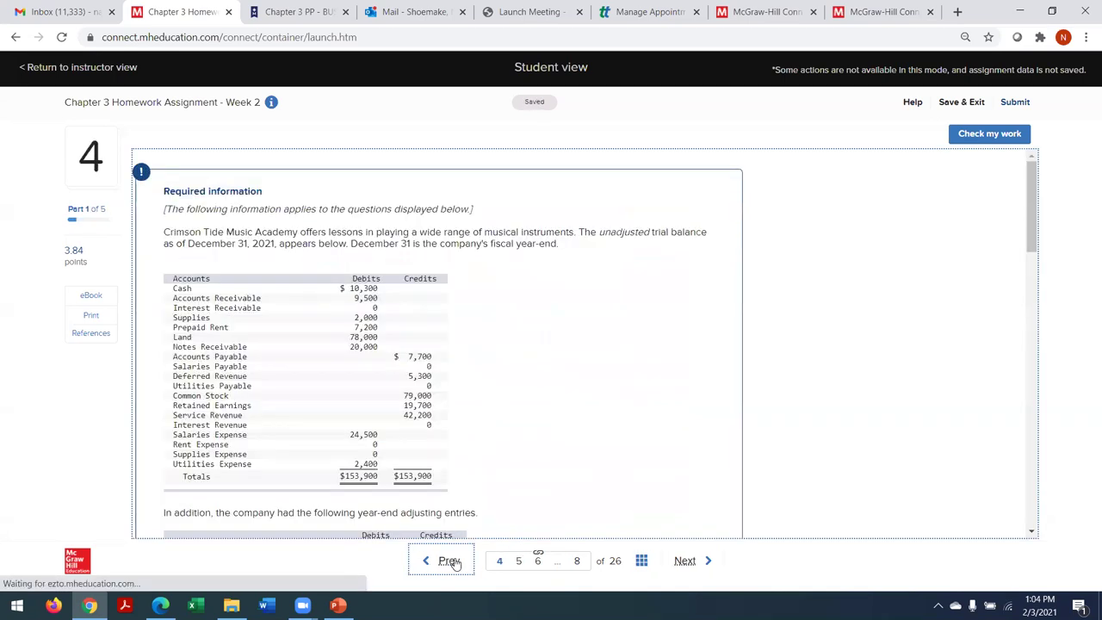
drag(1030, 220, 1051, 379)
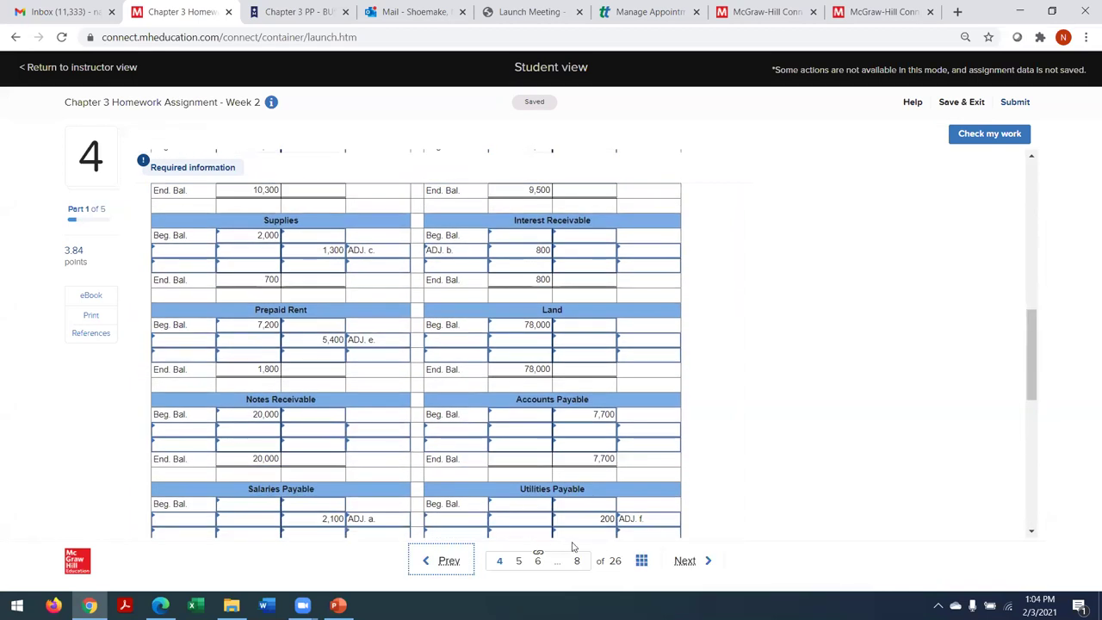
click(682, 569)
drag(1027, 288, 1047, 448)
click(315, 429)
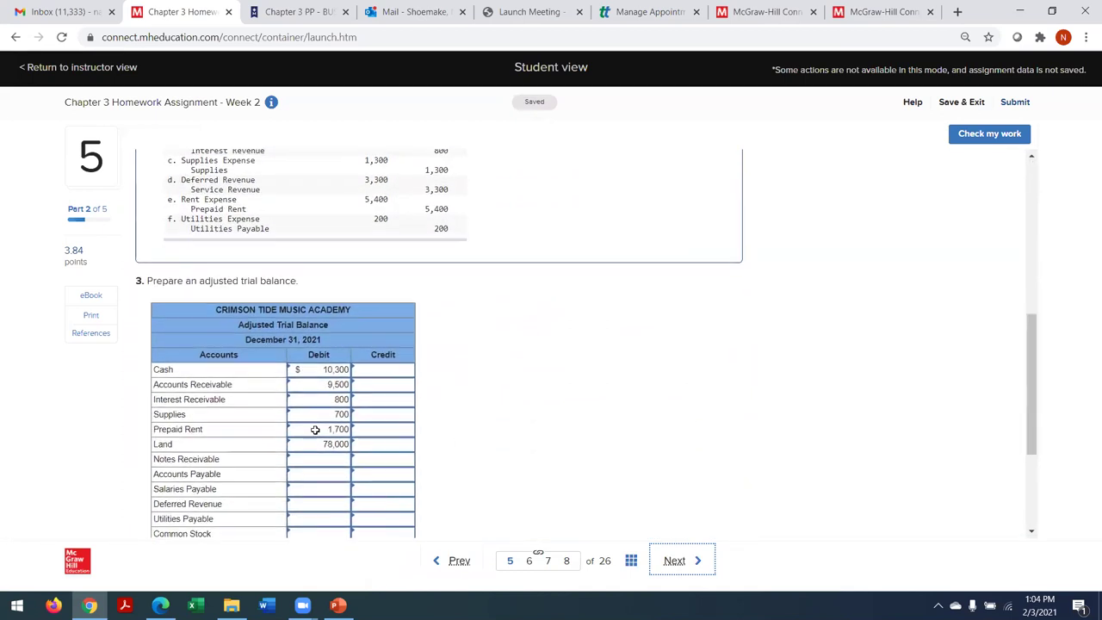
key(BackSpace)
text(18000)
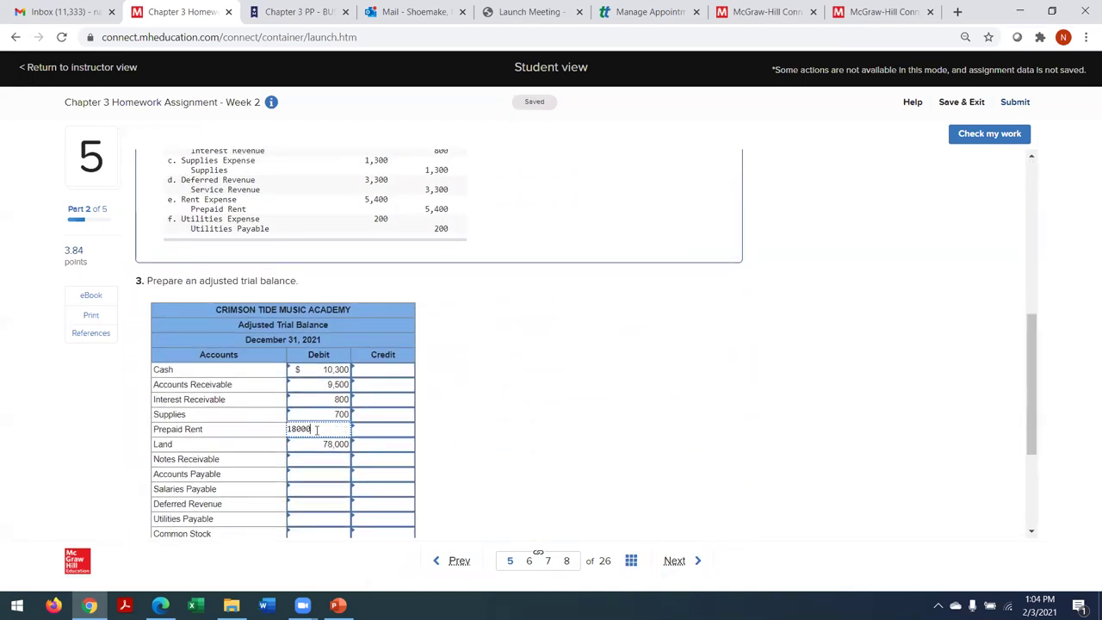
Step: Enter a 20,000 debit for Notes Receivable and a 7,700 credit for Accounts Payable
click(323, 462)
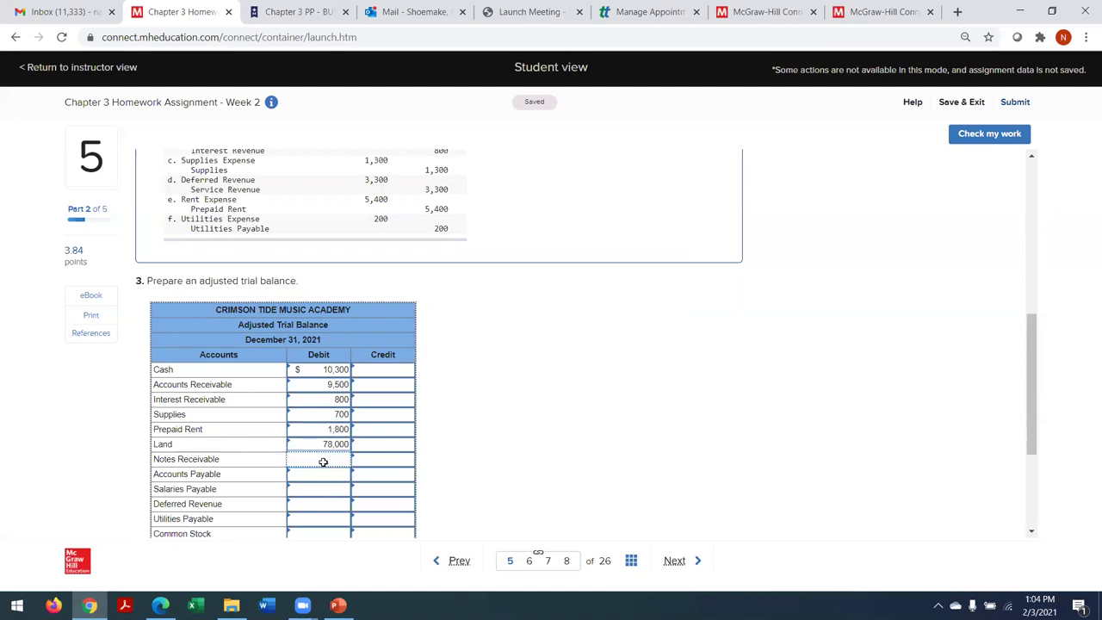
text(20000)
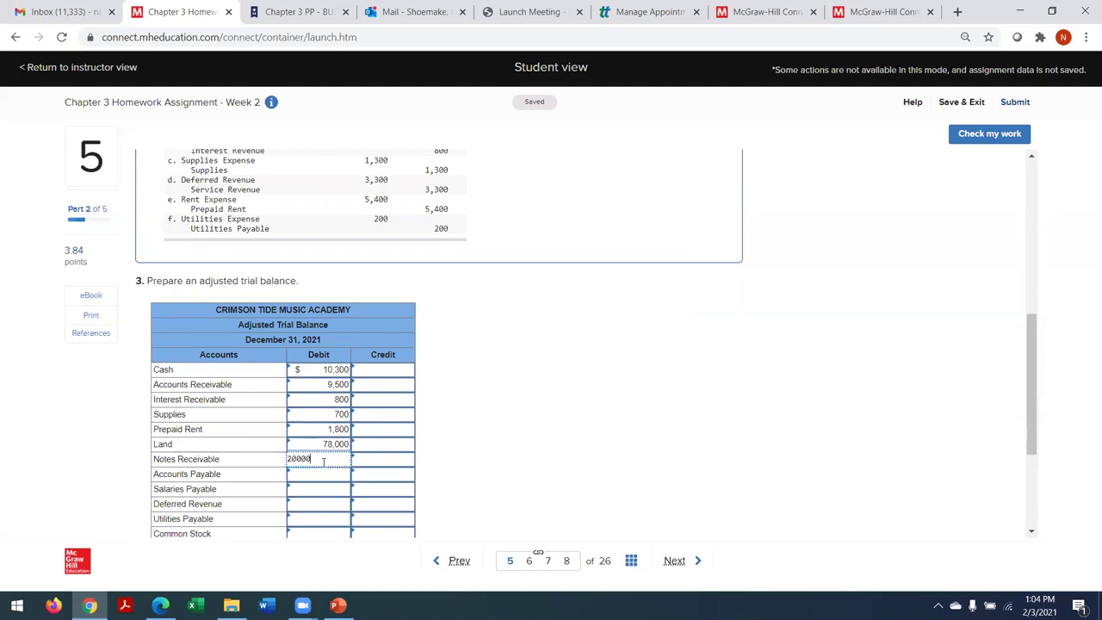
key(Tab)
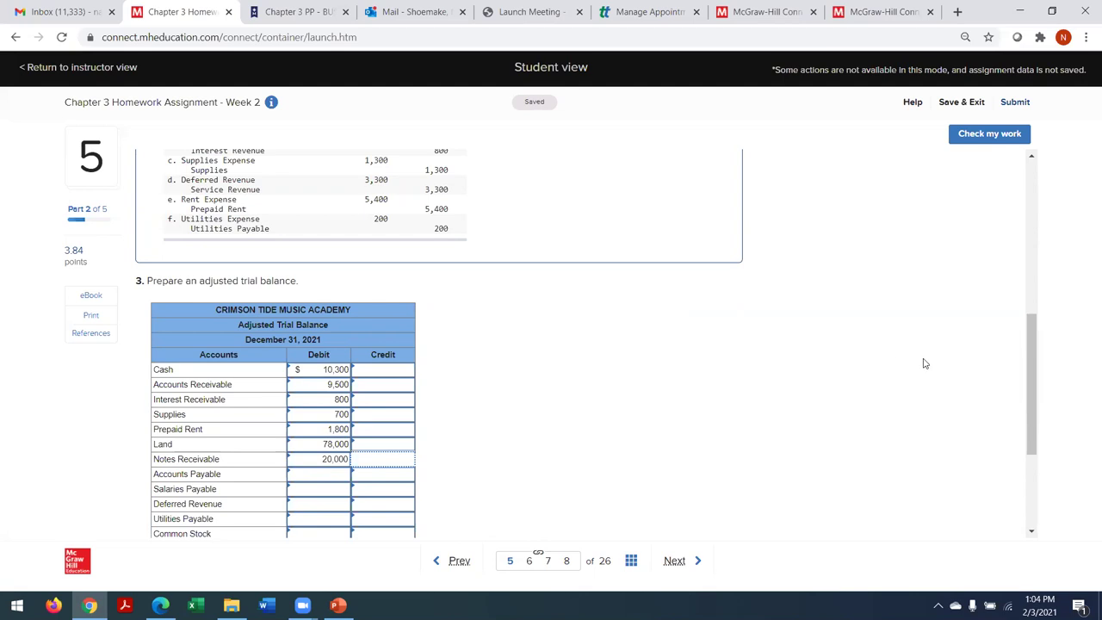
mouse_move(1028, 386)
mouse_down()
mouse_move(1034, 309)
mouse_move(1022, 388)
mouse_up()
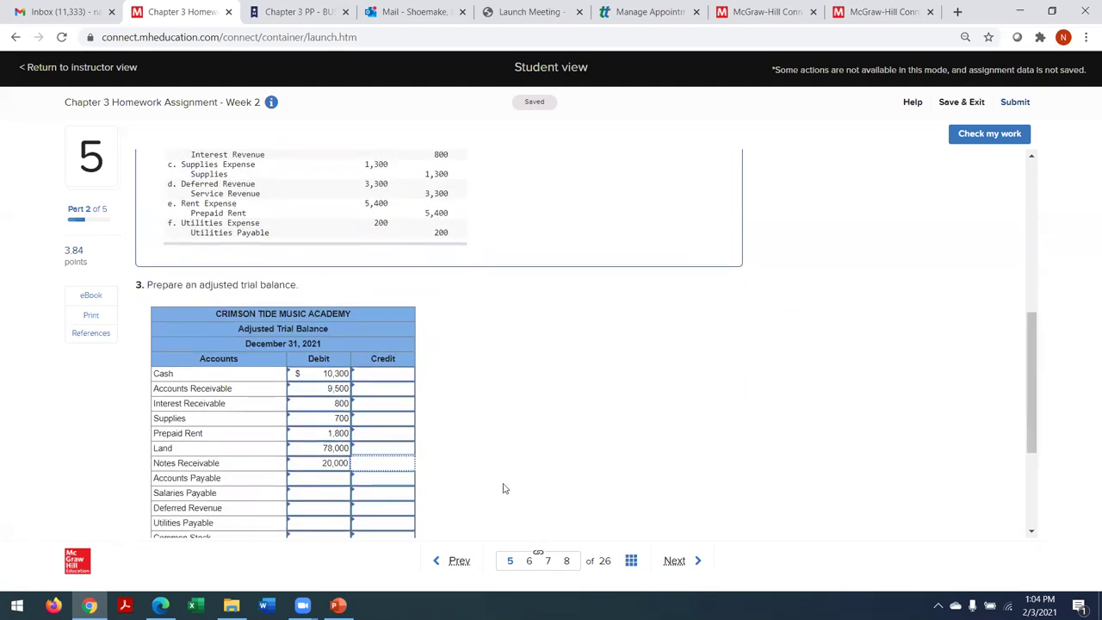
click(371, 482)
text(7700)
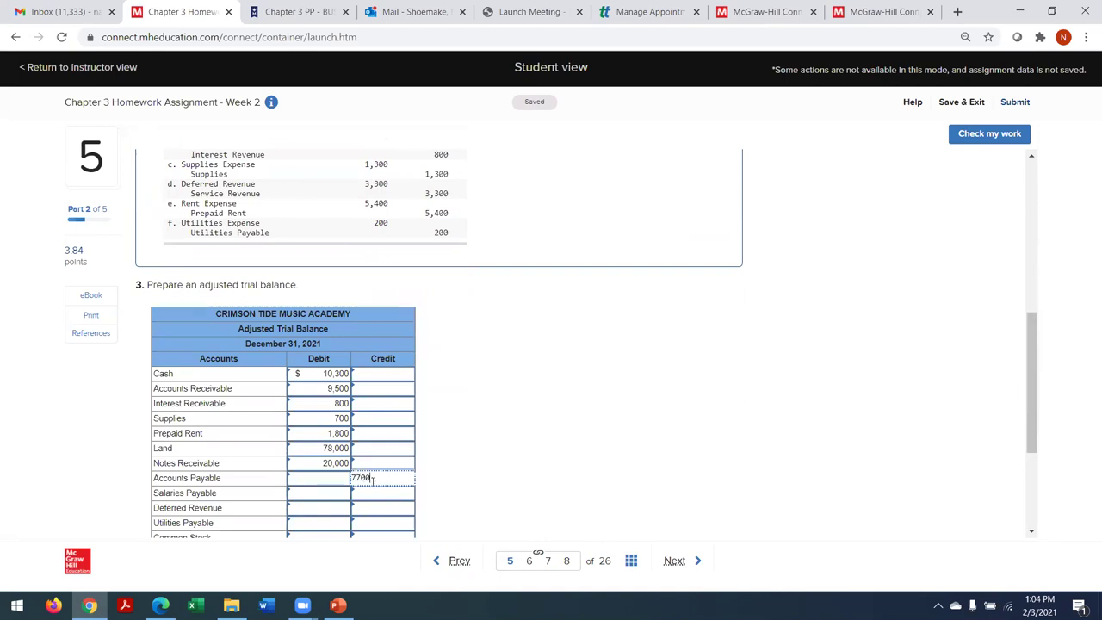
Step: Enter a 2,100 credit for Salaries Payable in the adjusted trial balance
click(378, 490)
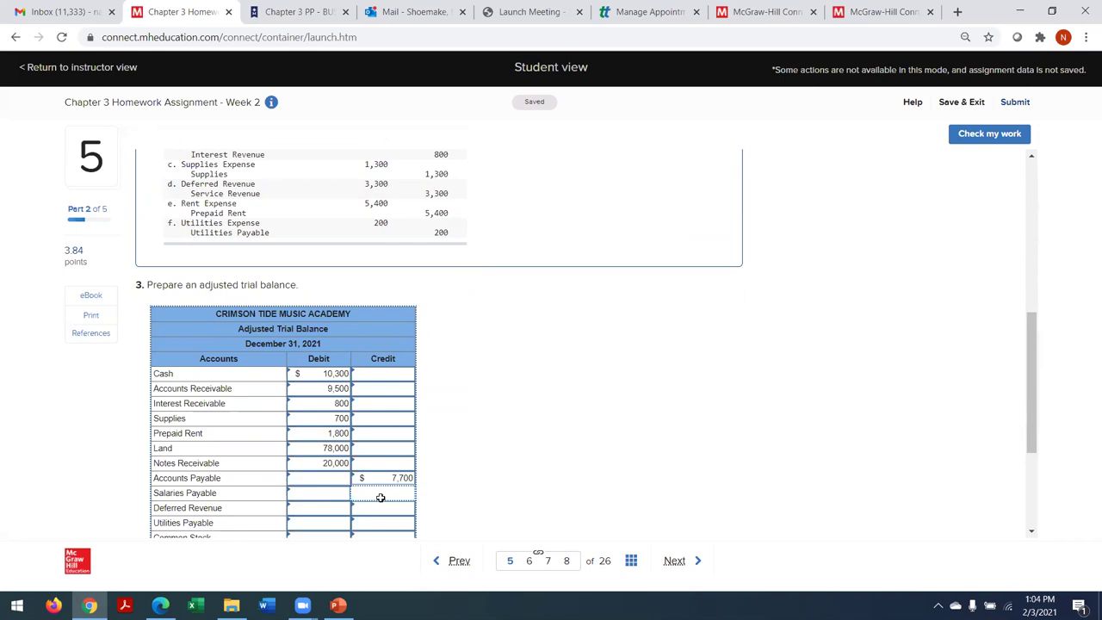
drag(1032, 391, 1028, 418)
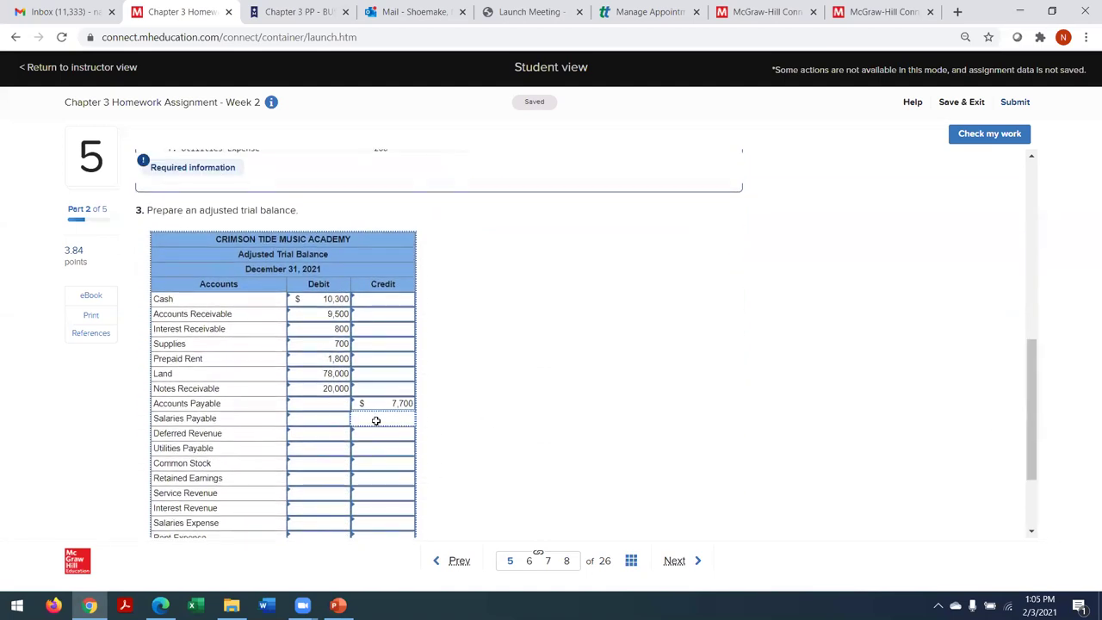
text(2100)
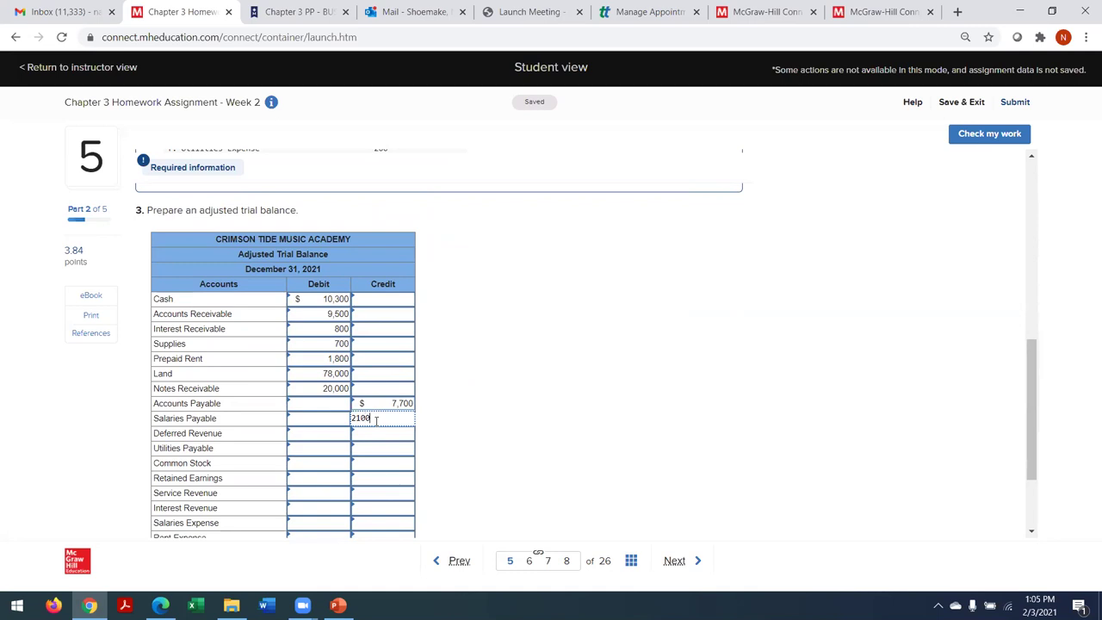
key(Tab)
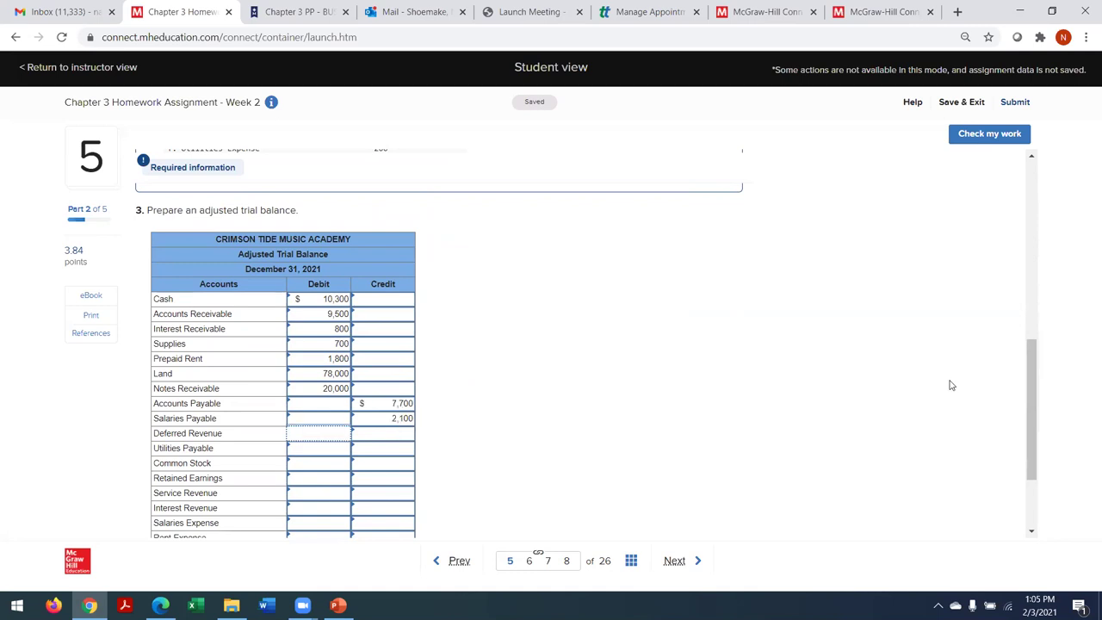
Step: Review the unadjusted balances and adjusting entries, and enter credits of 2,000 for Deferred Revenue and 200 for Utilities Payable
drag(1032, 402, 1034, 283)
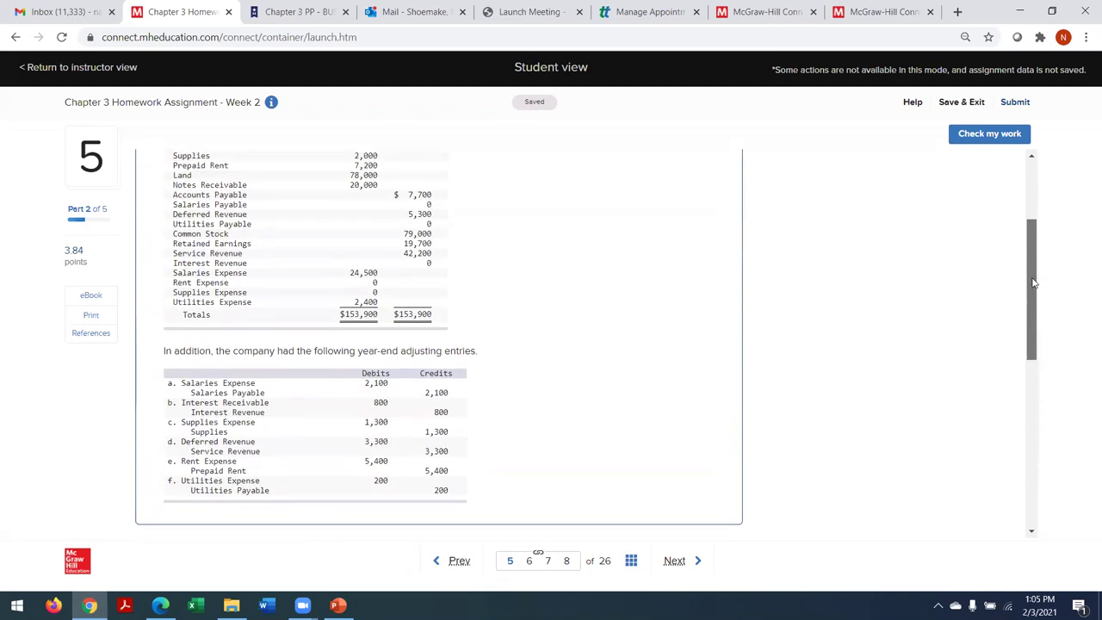
drag(1035, 283, 1038, 430)
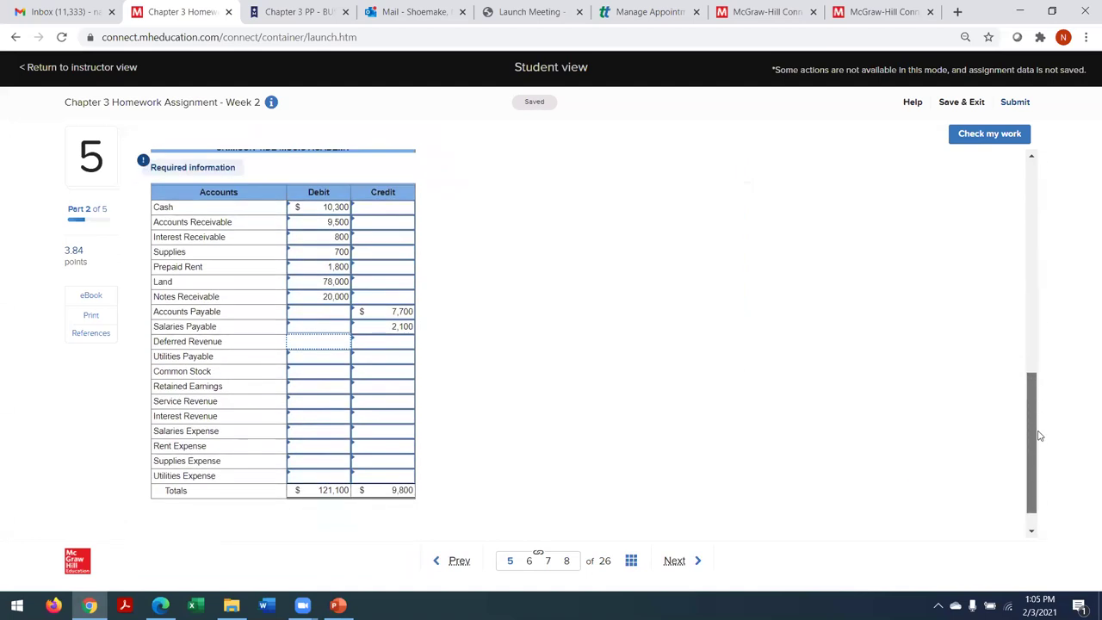
click(360, 346)
text(2,00)
text(000)
click(372, 362)
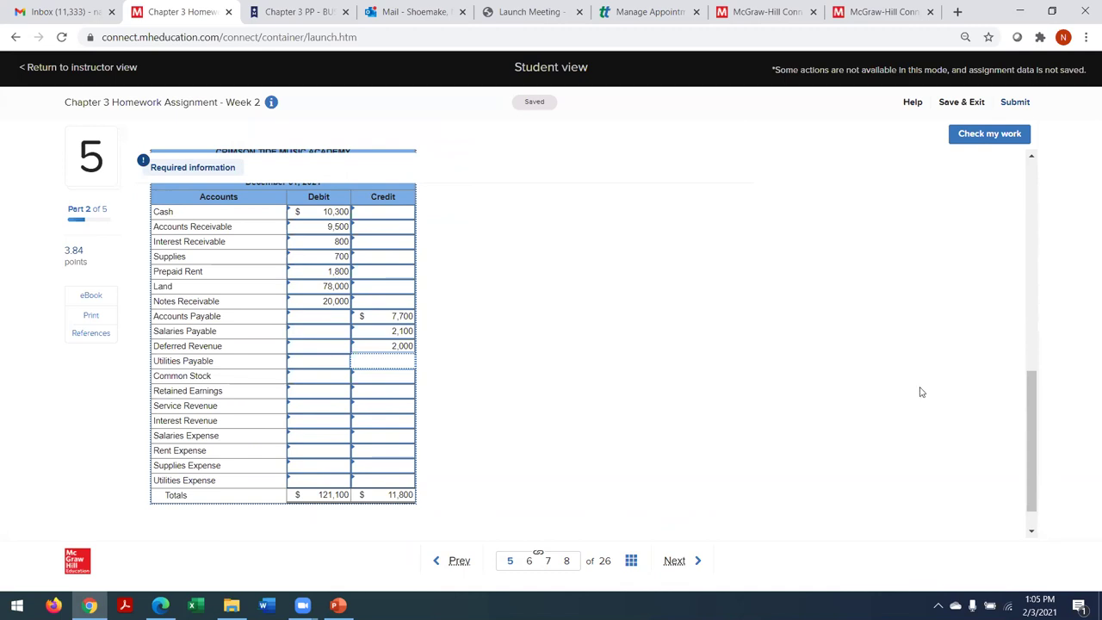
text(200)
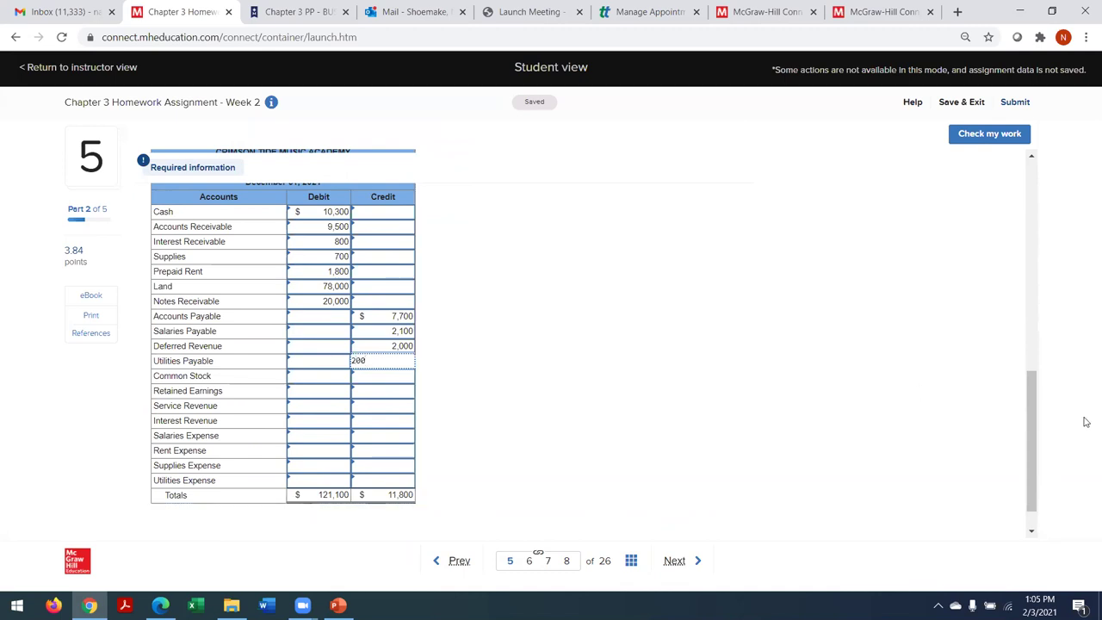
Step: Enter a 79,000 credit for Common Stock in the adjusted trial balance
drag(1031, 451, 1028, 419)
click(376, 467)
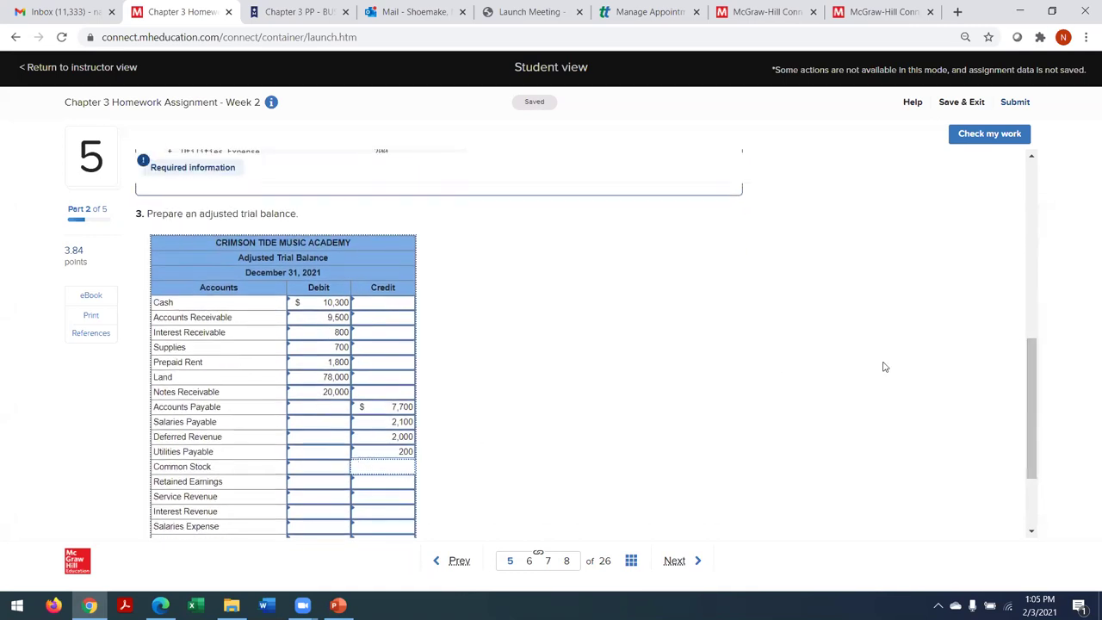
drag(1029, 400, 1066, 451)
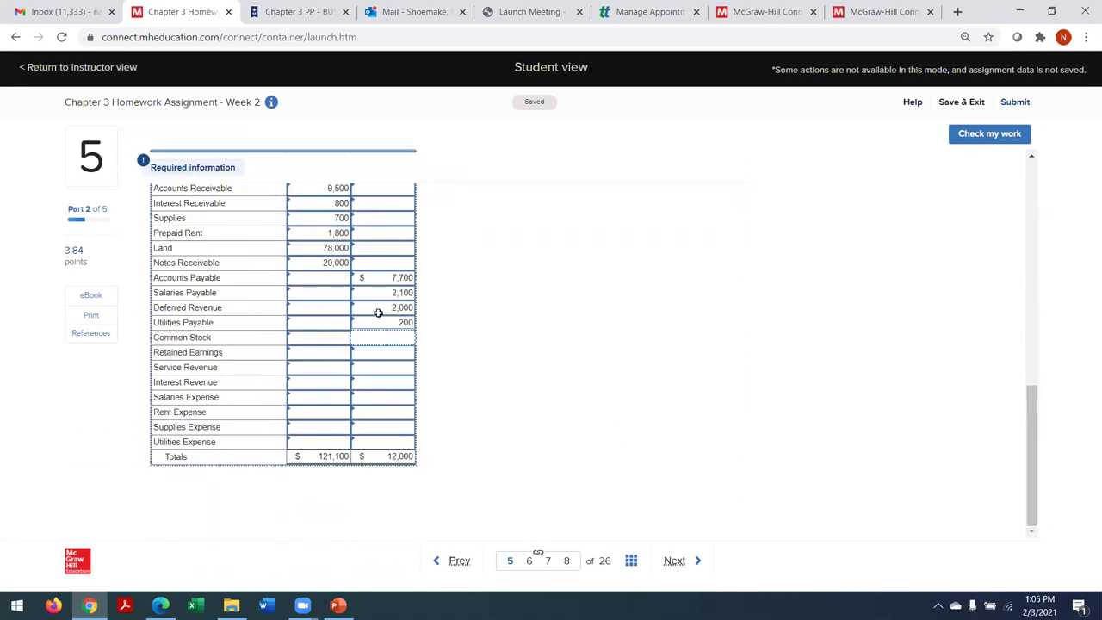
click(384, 341)
text(79,000)
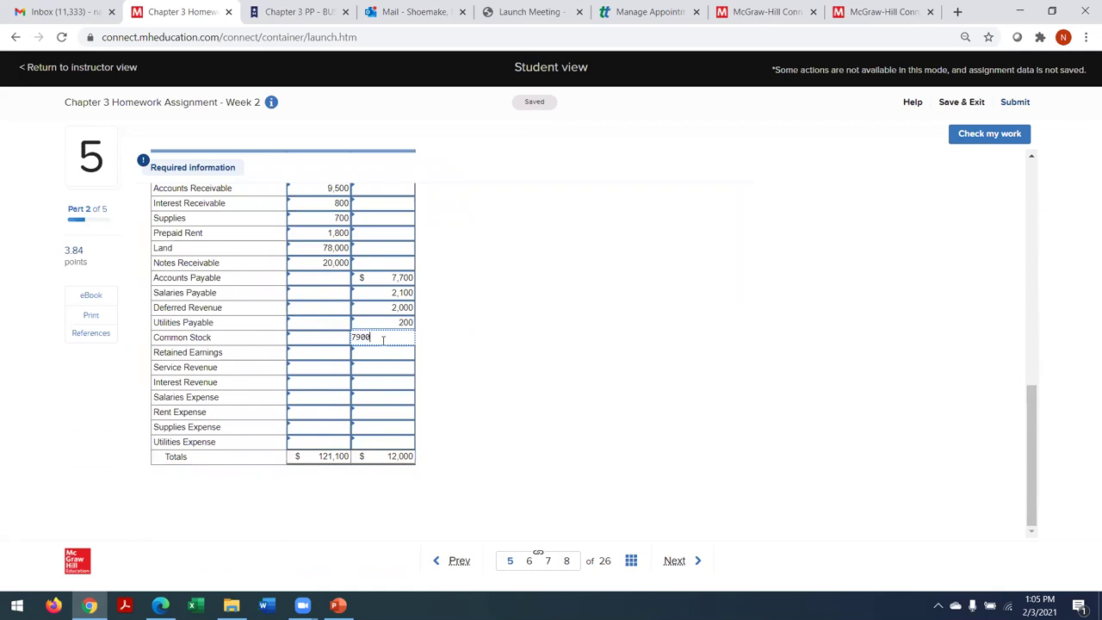
click(379, 353)
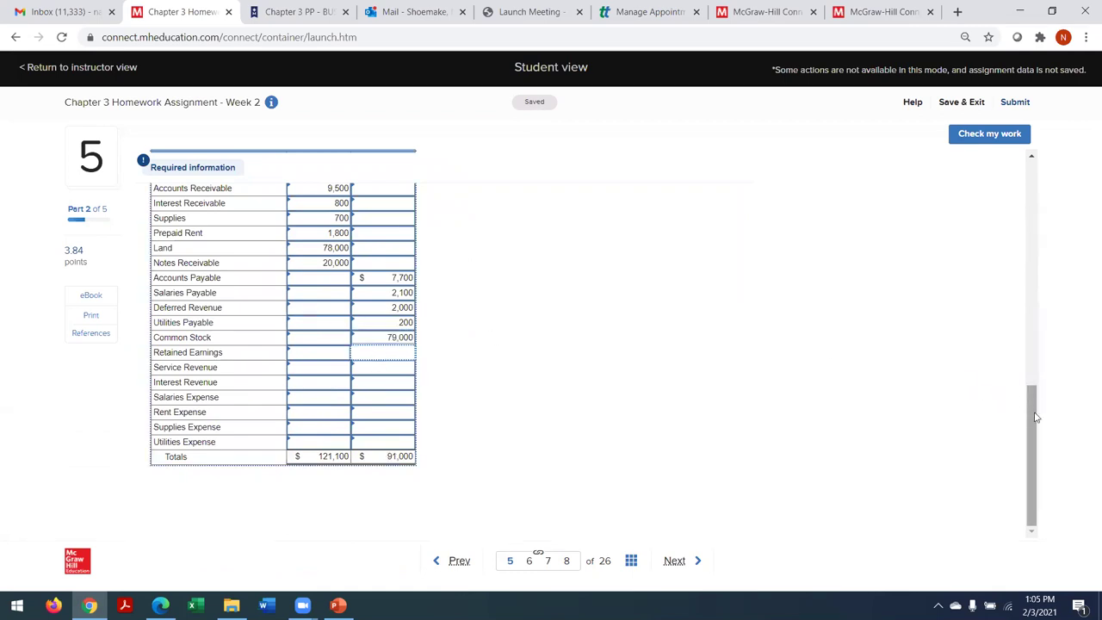
Step: Enter a 19,700 credit for Retained Earnings, checking it against the unadjusted trial balance and the adjusting entries
drag(1030, 418, 1040, 328)
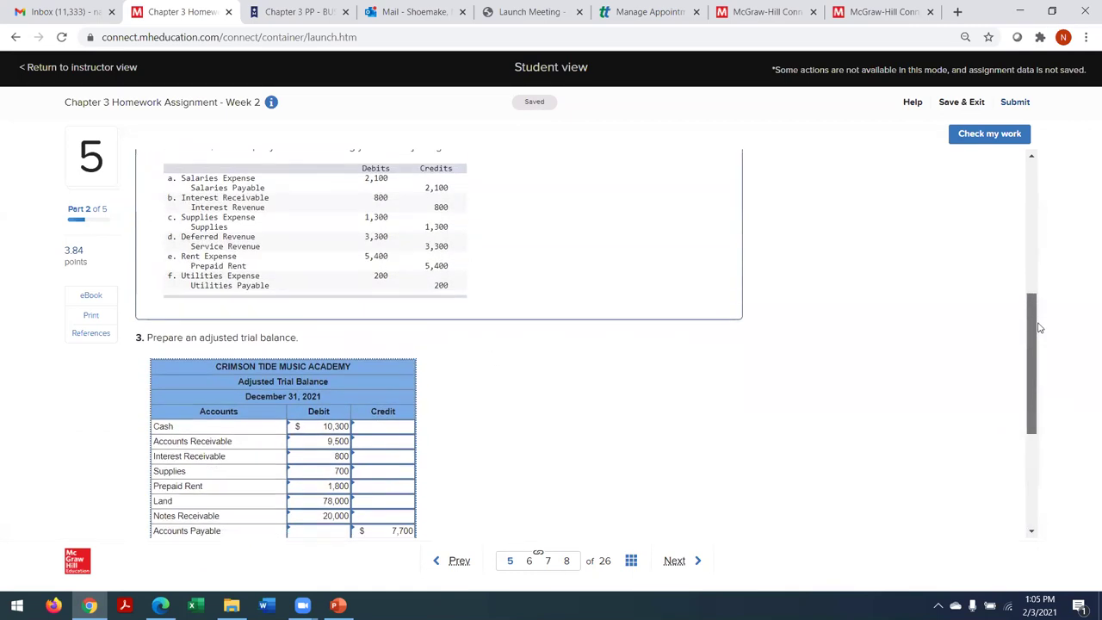
drag(1040, 328, 1049, 257)
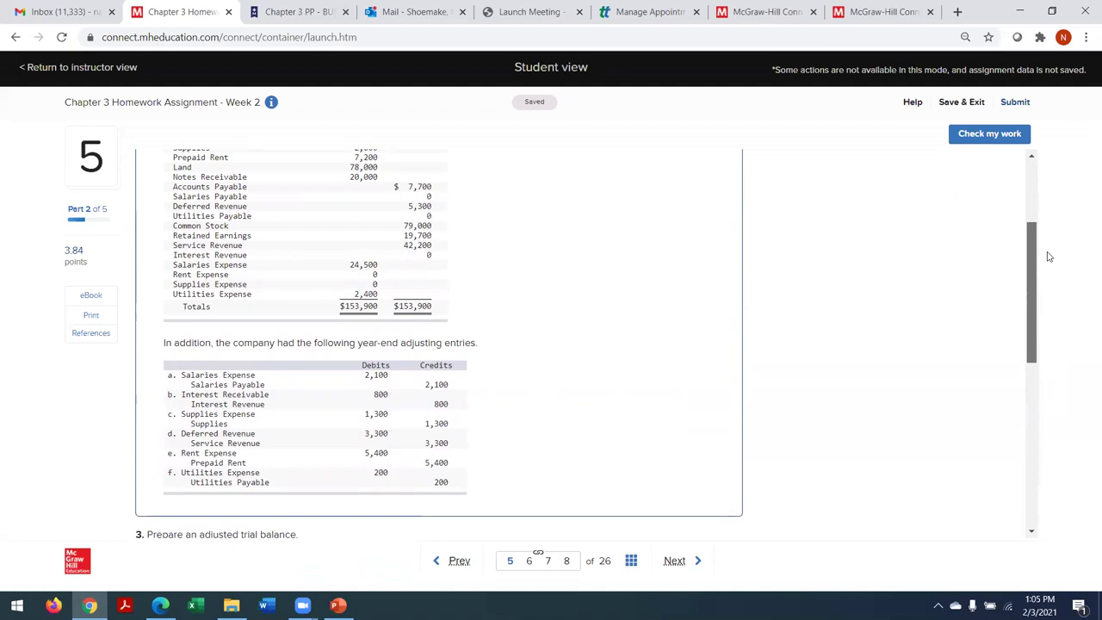
scroll(1049, 257, down, 5)
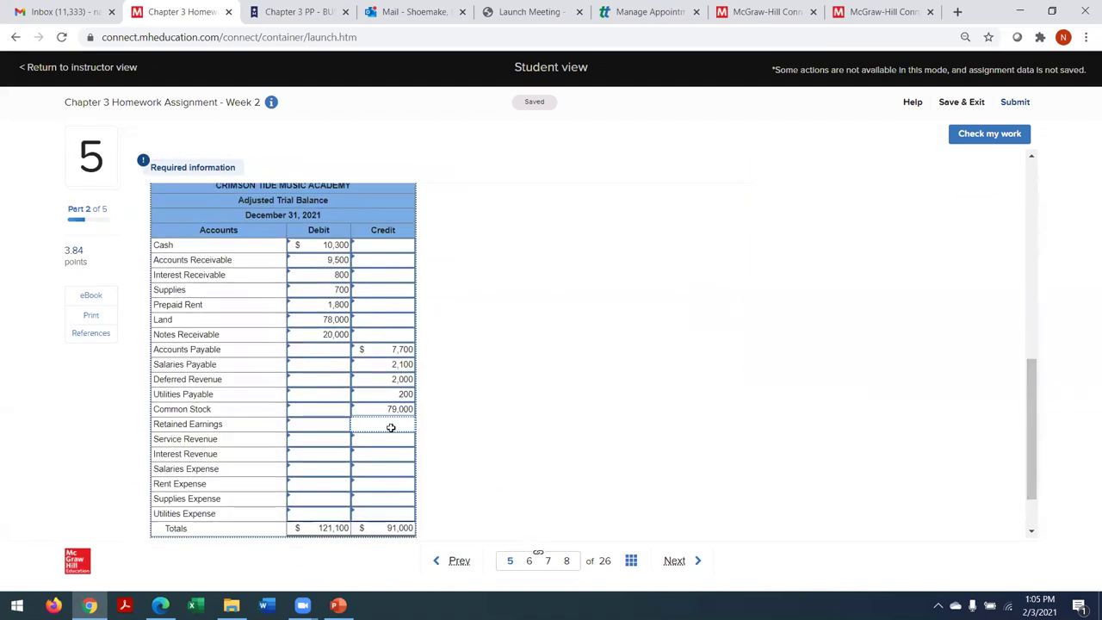
click(391, 428)
text(19700)
click(389, 438)
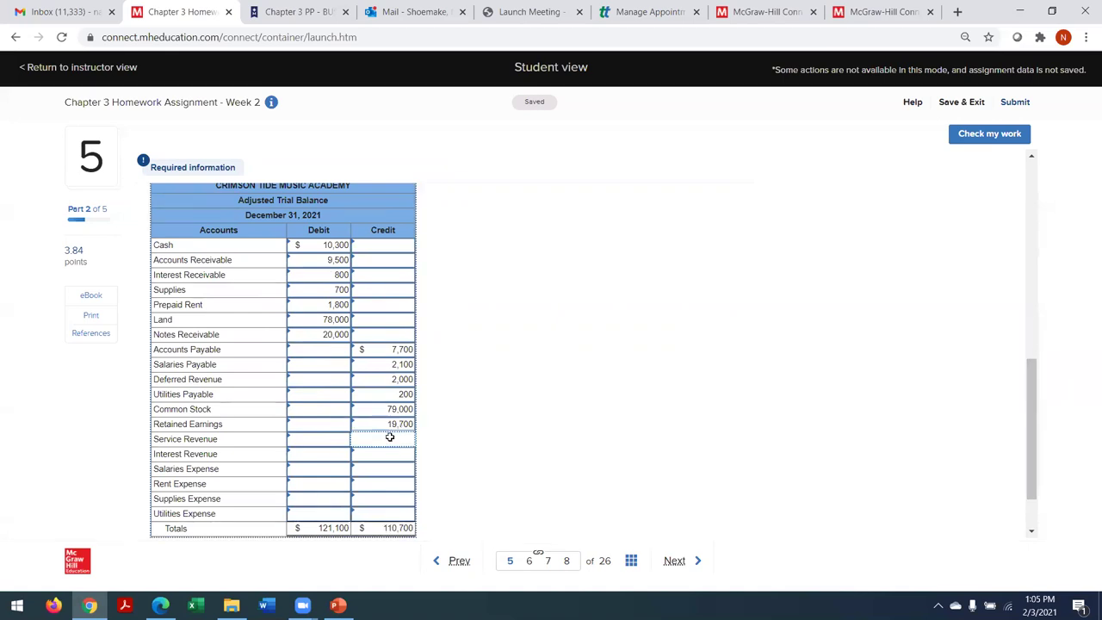
Step: Enter the Service Revenue credit as 45,500, combining its unadjusted balance with adjusting entry d
drag(1027, 416, 1028, 254)
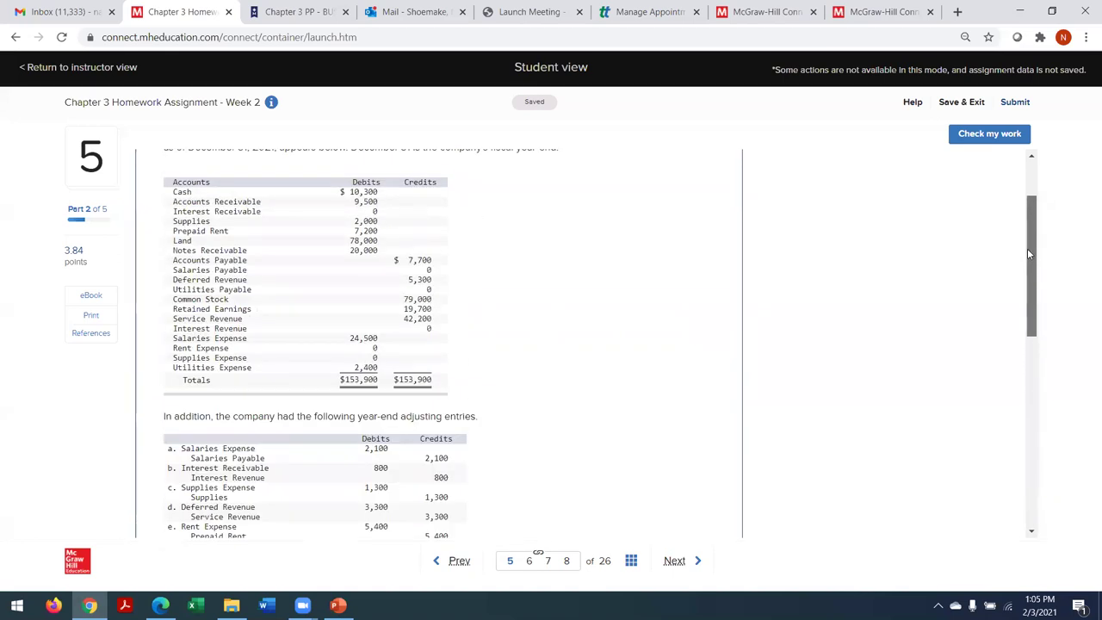
drag(1028, 254, 967, 442)
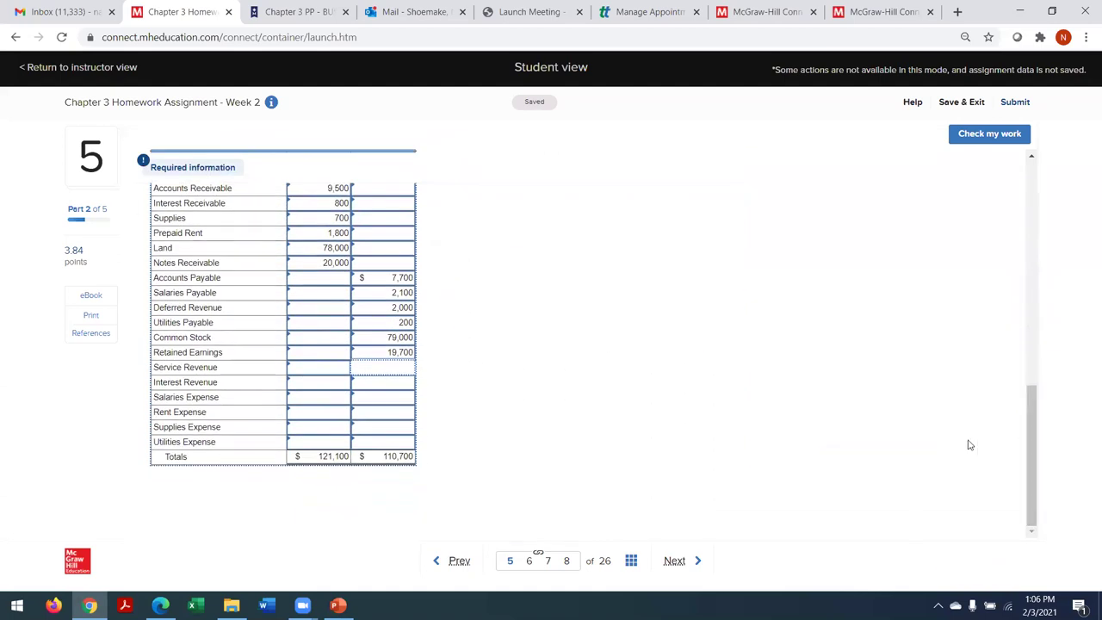
click(386, 369)
text(45,500)
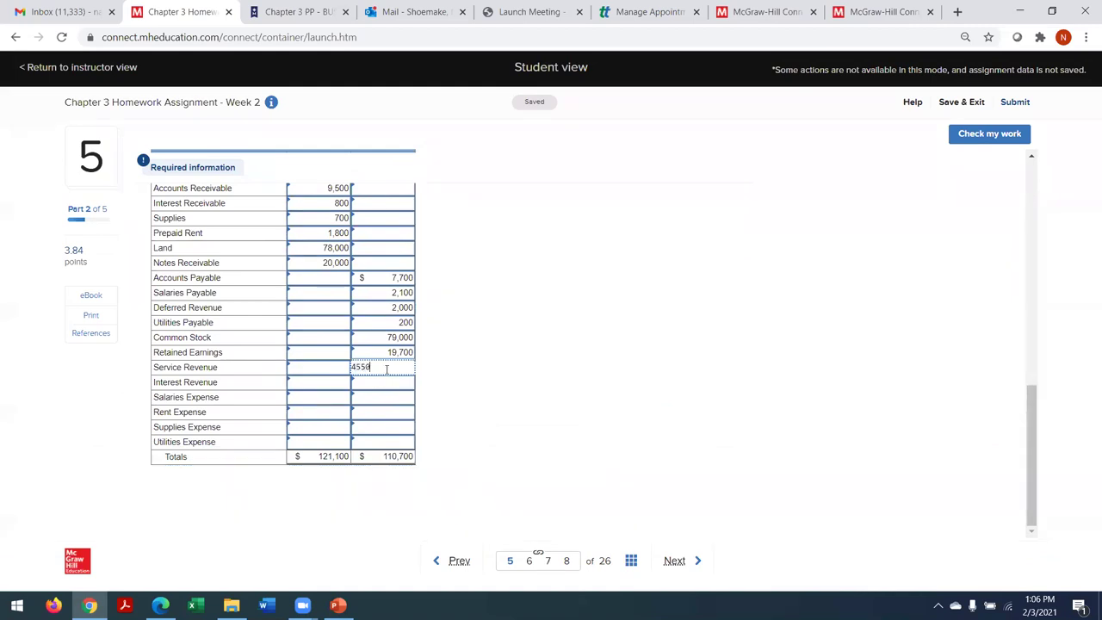
click(381, 387)
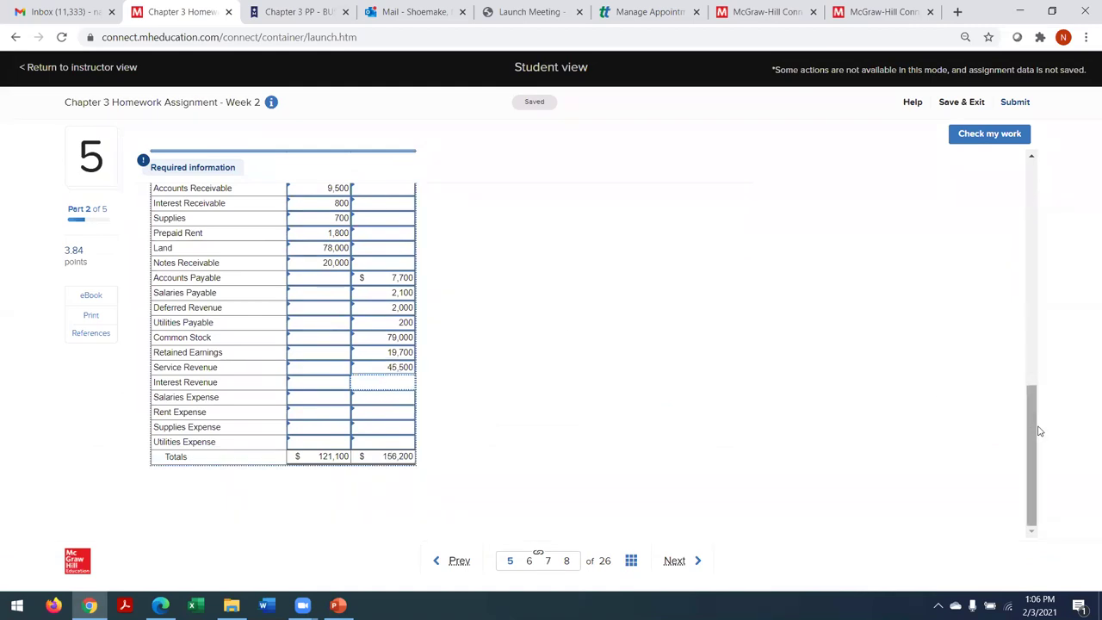
Step: Enter an 800 credit for Interest Revenue in the adjusted trial balance
mouse_move(1034, 431)
mouse_down()
mouse_move(1036, 406)
mouse_move(1066, 374)
mouse_move(1052, 331)
mouse_move(1042, 430)
mouse_up()
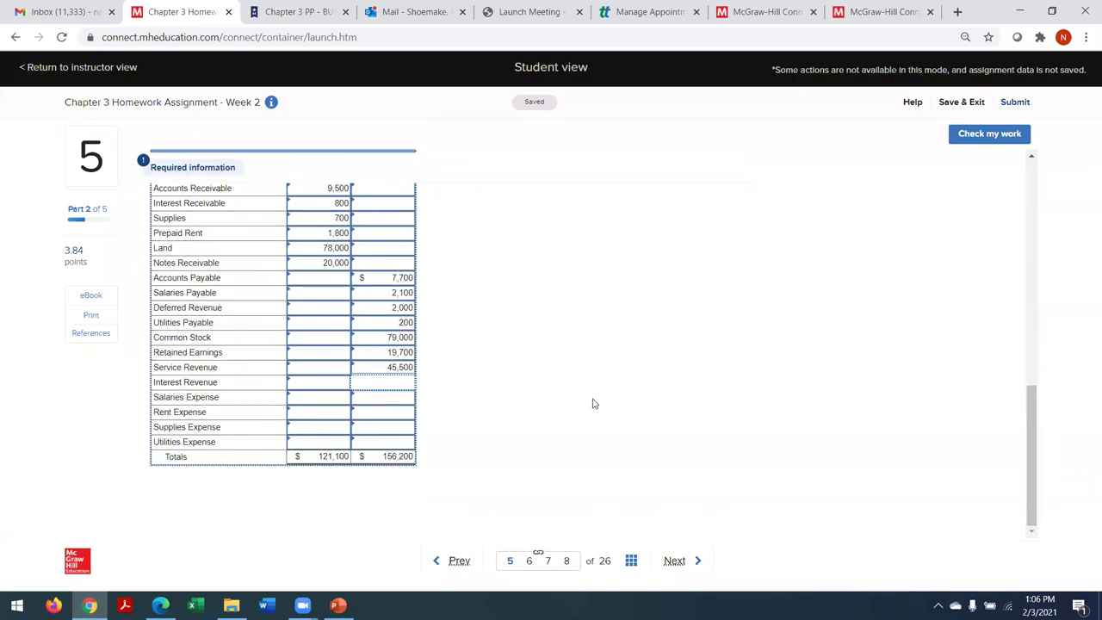
click(367, 381)
text(800)
click(362, 397)
Step: Check question 4's expense T-accounts and enter debits of 26,600 for Salaries Expense and 5,400 for Rent Expense in question 5
click(451, 564)
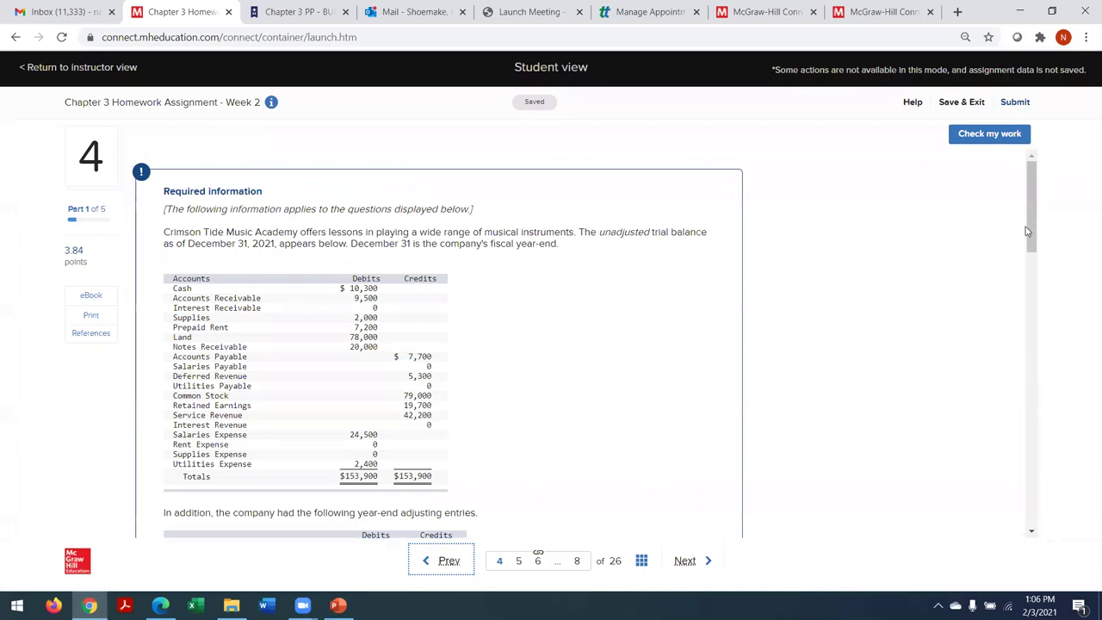
drag(1031, 207, 1073, 511)
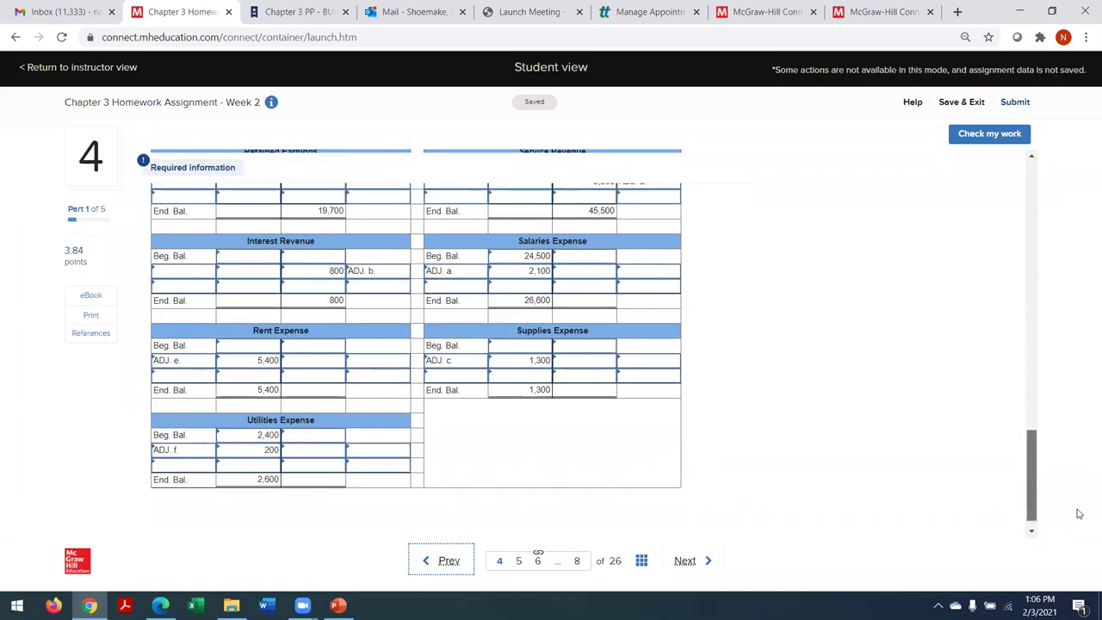
drag(1079, 514, 1081, 167)
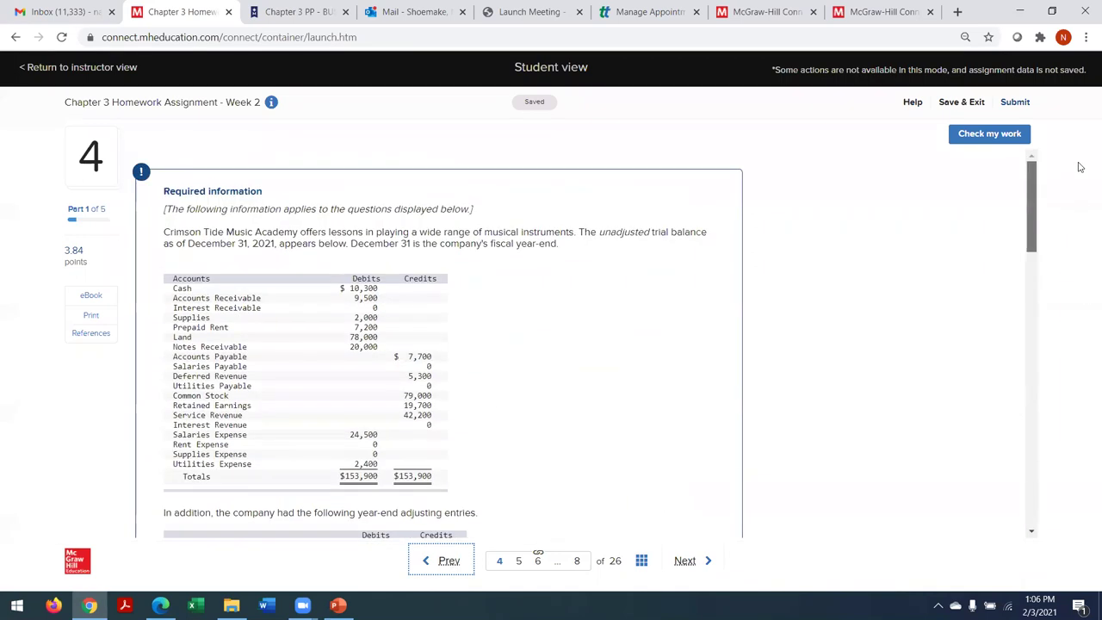
click(519, 561)
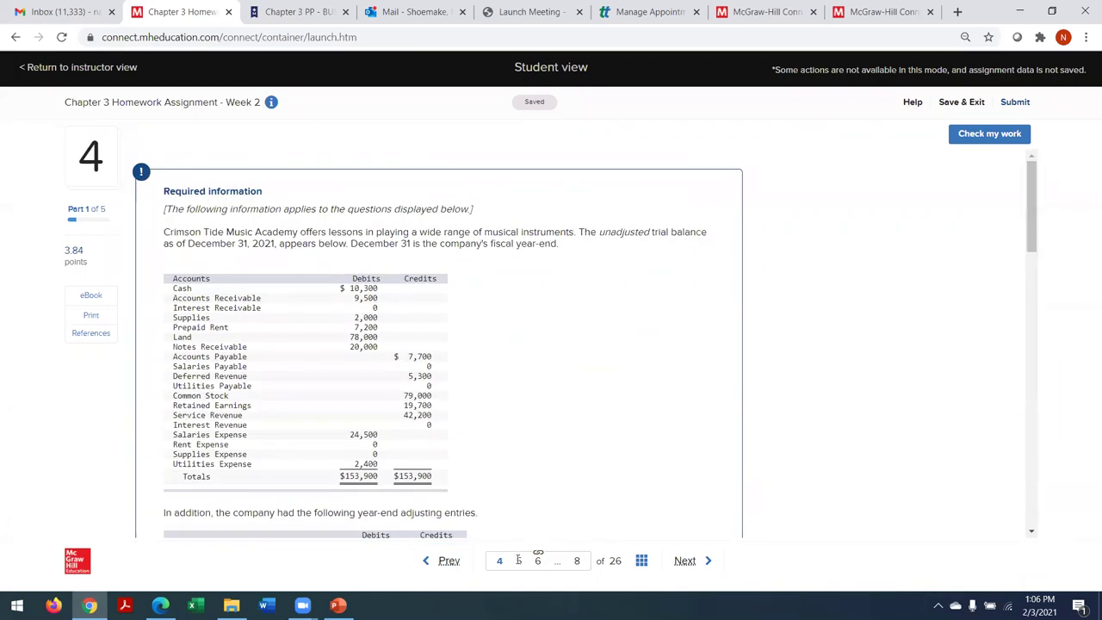
click(683, 569)
drag(1030, 277, 1033, 495)
click(308, 399)
text(260)
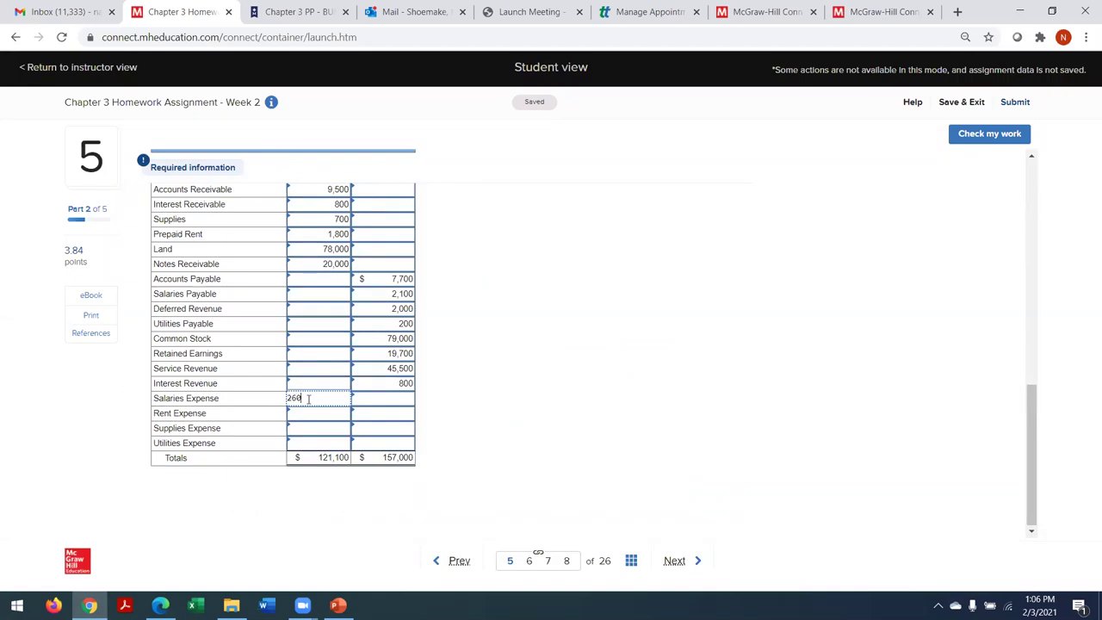
text(00)
click(308, 413)
text(5400)
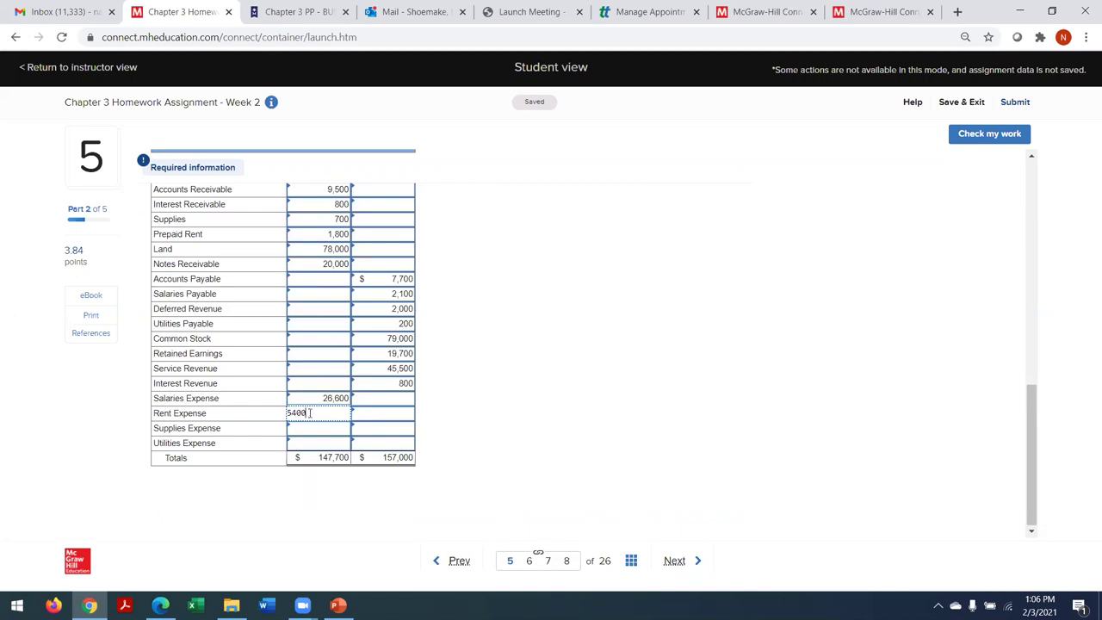
Step: Recheck question 4's ending balances and enter debits of 1,300 for Supplies Expense and 2,600 for Utilities Expense in question 5
click(457, 561)
drag(1037, 222, 1039, 498)
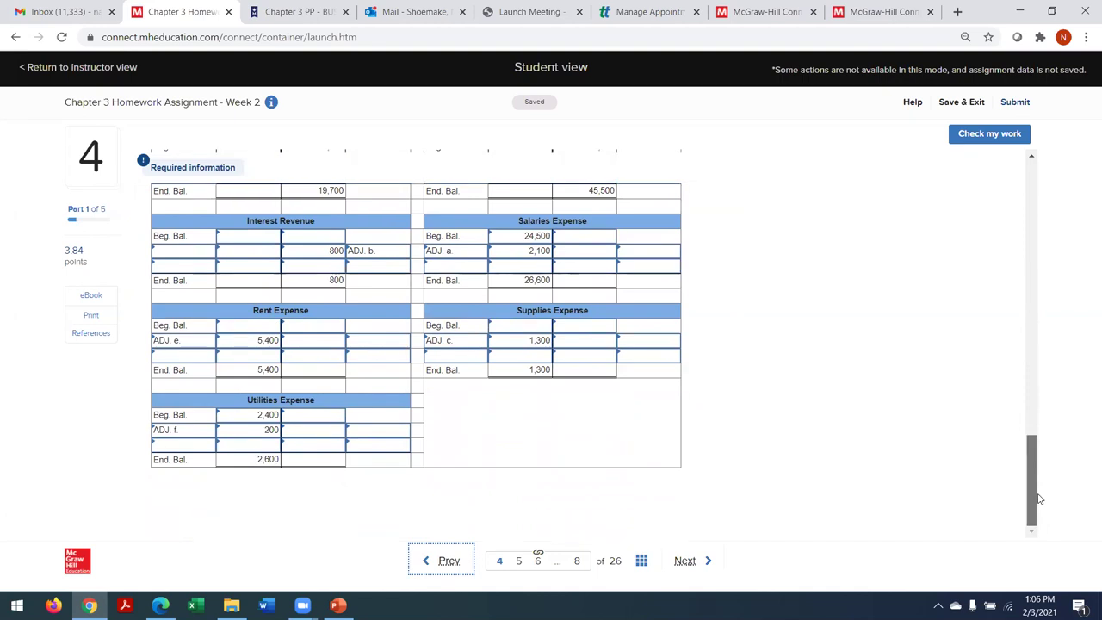
click(695, 562)
scroll(1048, 432, down, 5)
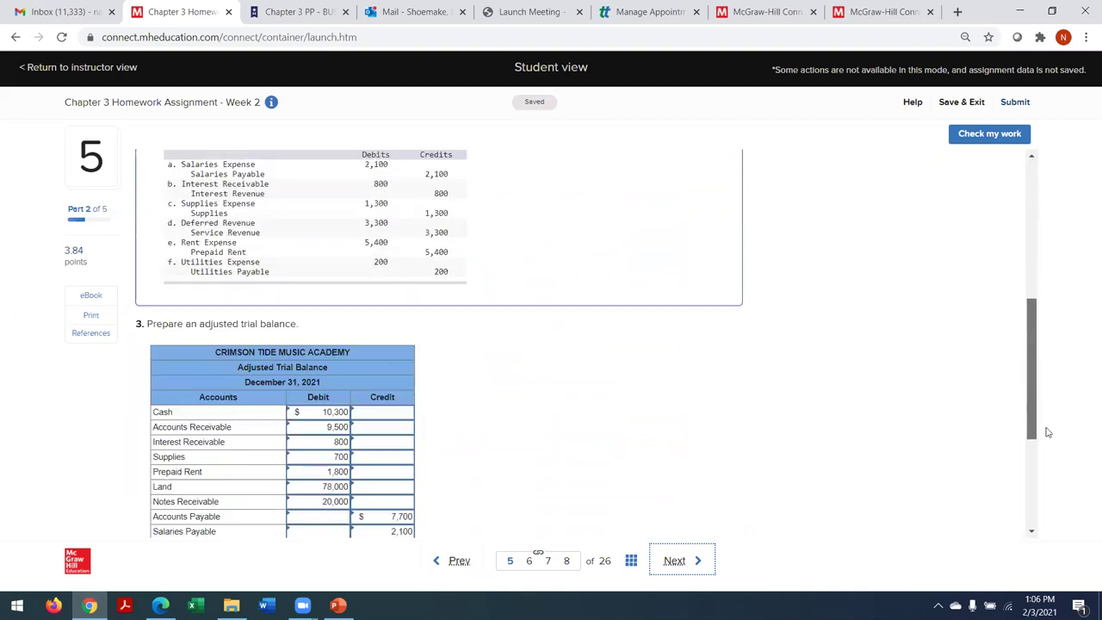
scroll(1048, 432, down, 3)
click(311, 434)
text(1300)
click(317, 447)
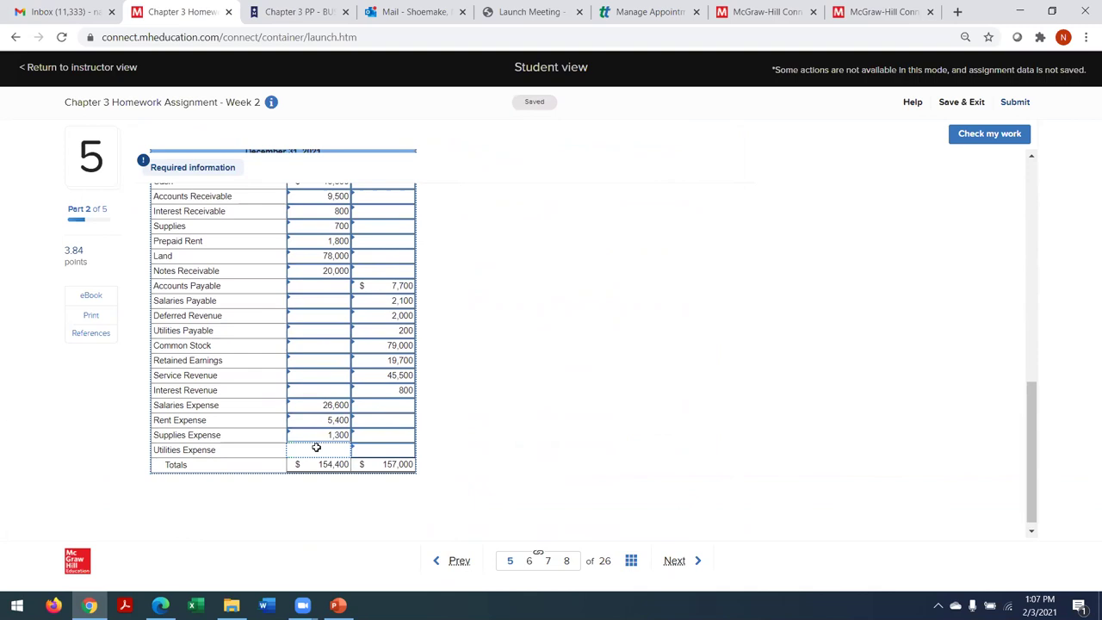
text(2600)
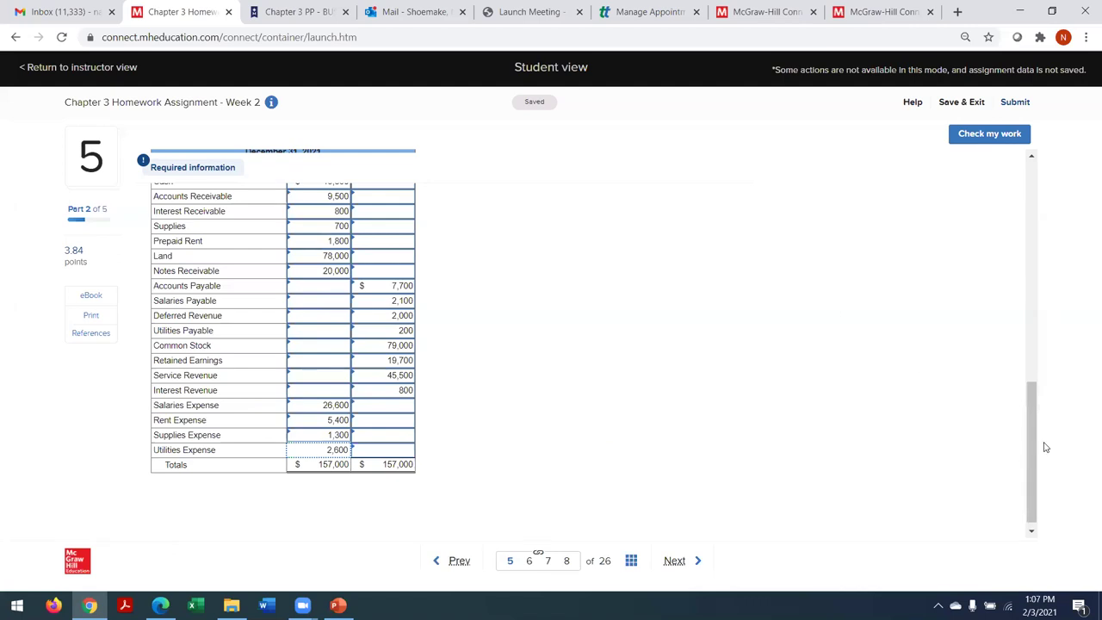
Step: Look over the income statement form in question 6, and return to question 5
scroll(1046, 446, up, 1)
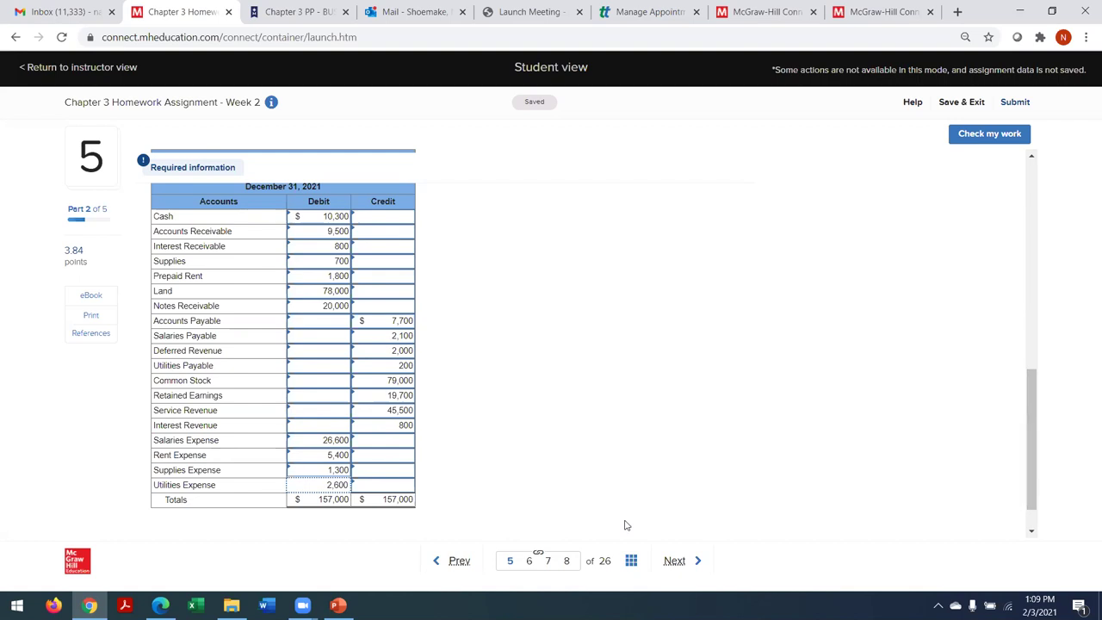
click(668, 565)
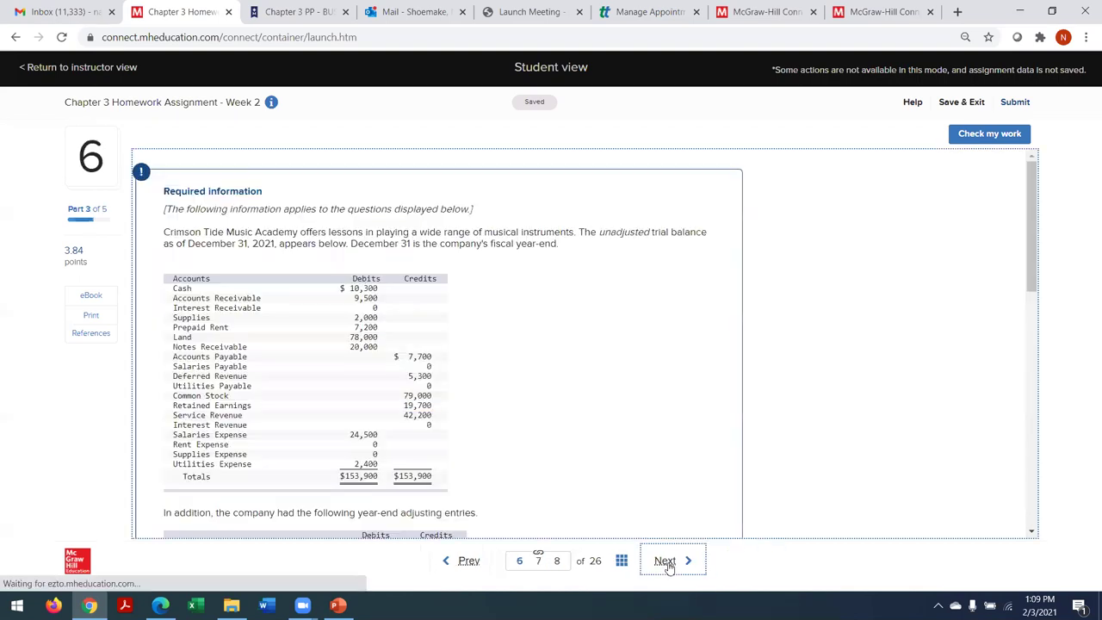
drag(1029, 274, 1031, 447)
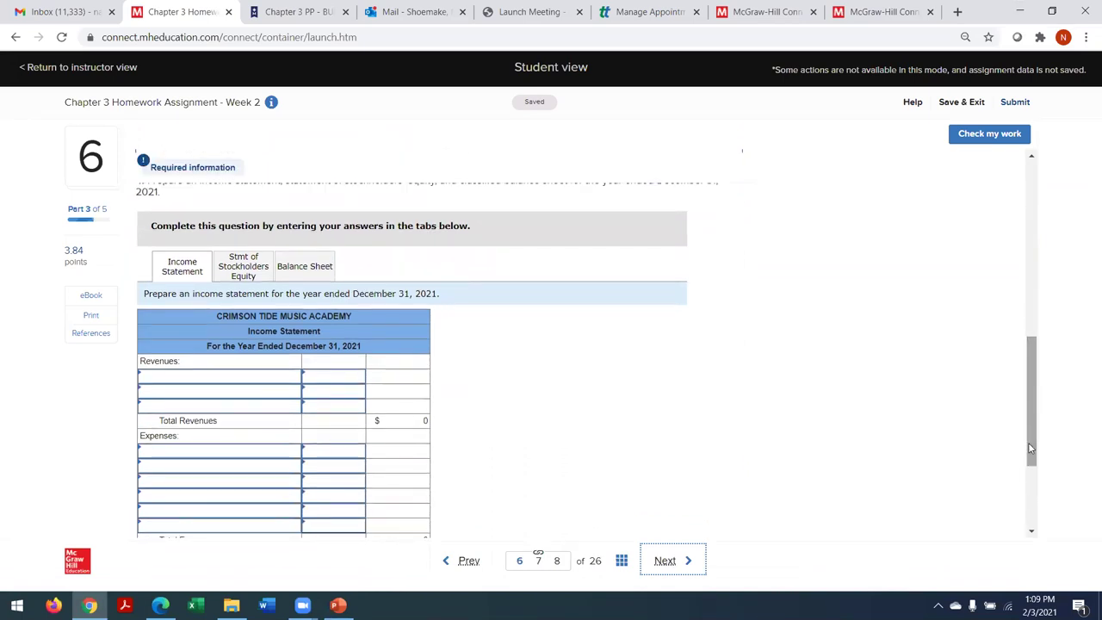
click(466, 561)
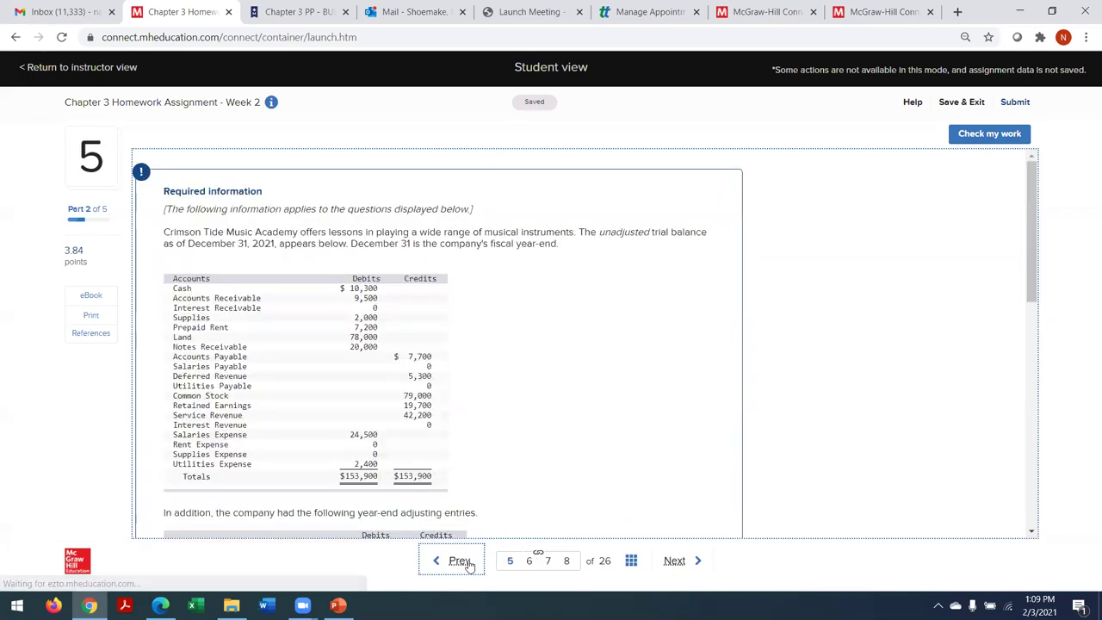
Step: Review question 5's adjusted trial balance and enter Service Revenue of 45,500 under Revenues in question 6's income statement
drag(1033, 251, 1035, 482)
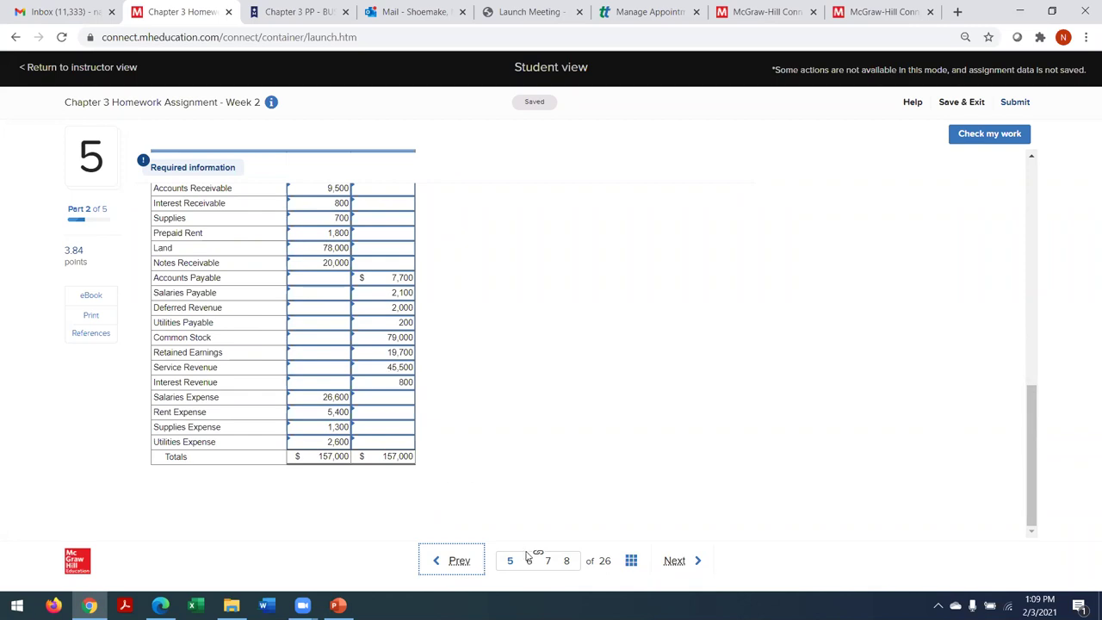
click(668, 562)
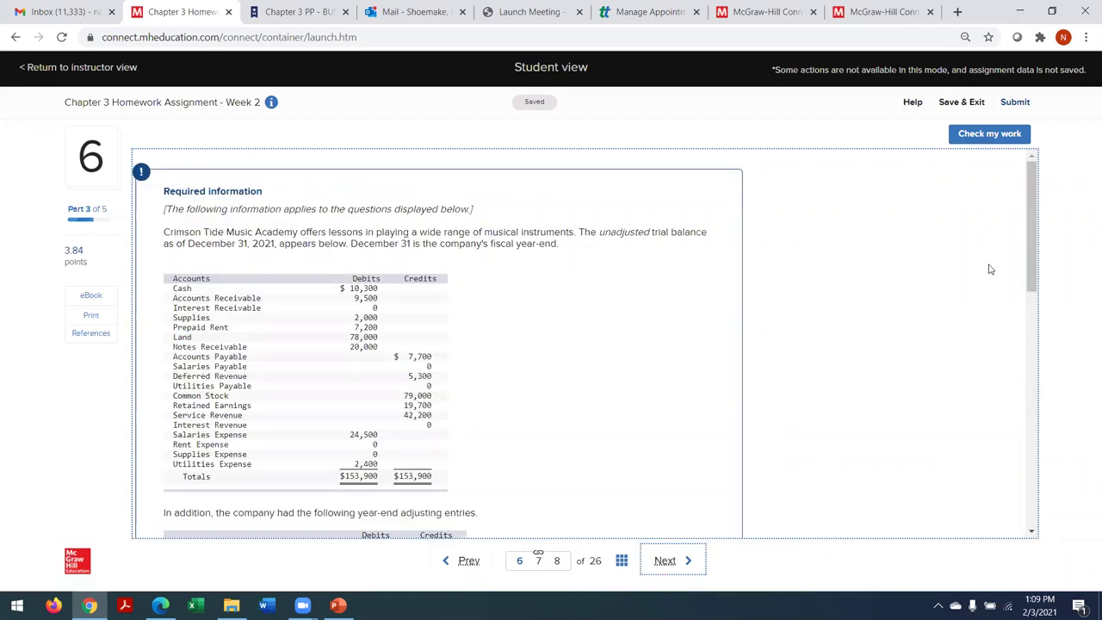
click(206, 347)
text(SER)
click(205, 370)
click(316, 343)
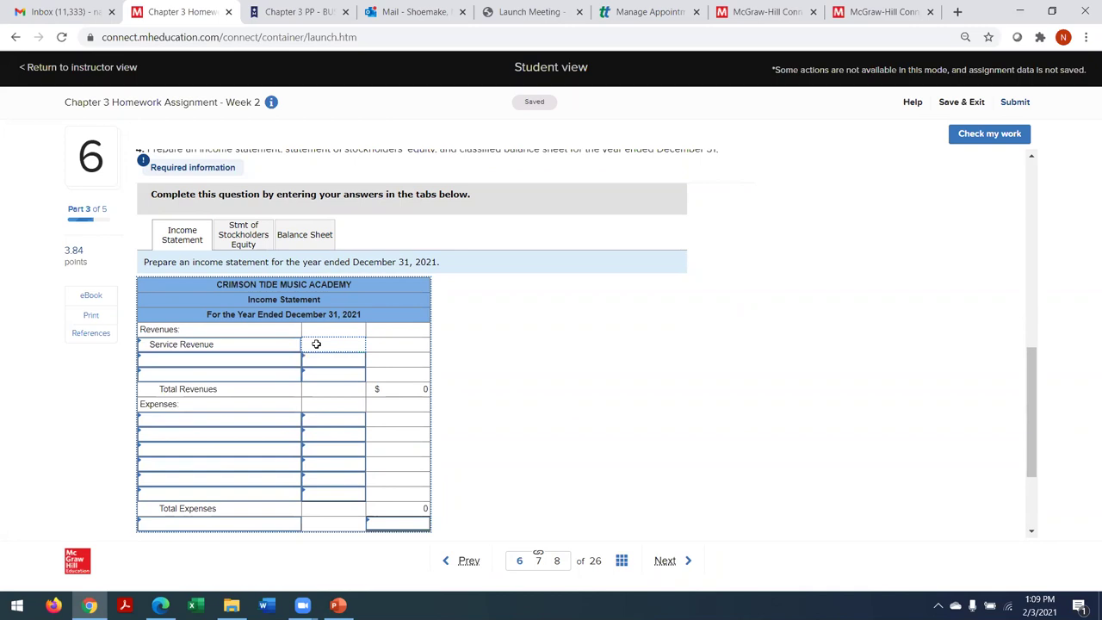
text(45500)
key(Tab)
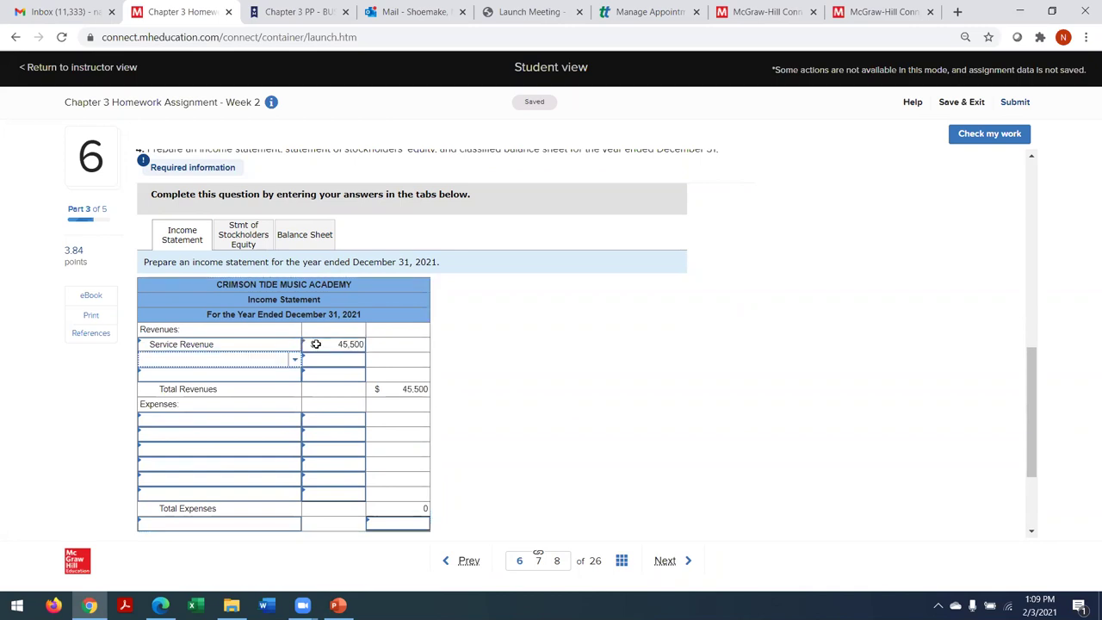
Step: Add Interest Revenue of 800 as the second revenue line of the income statement
click(261, 354)
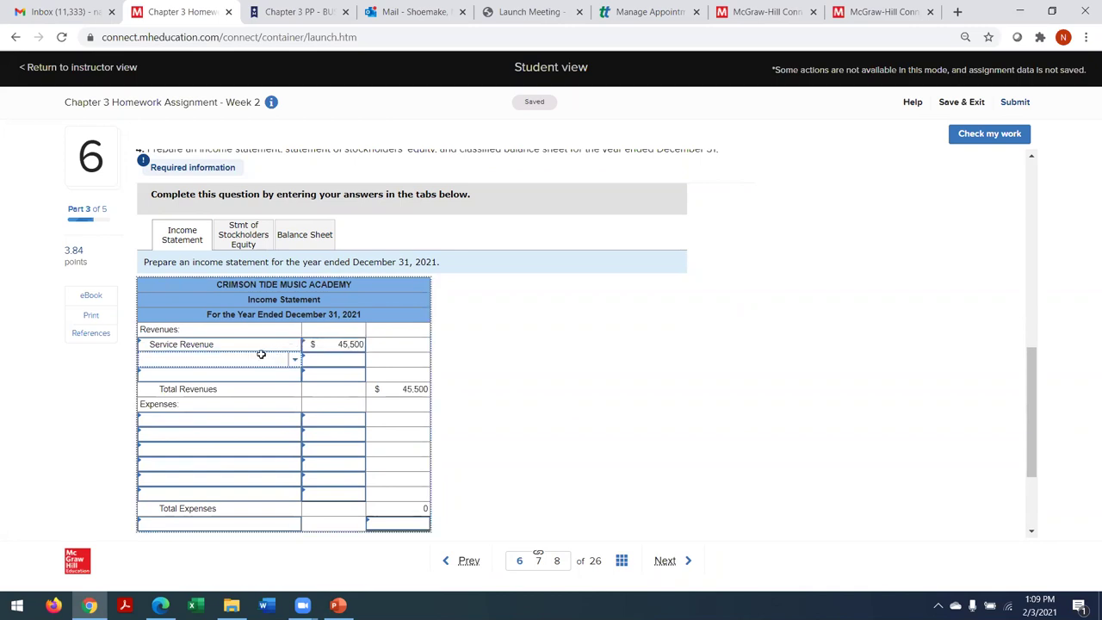
click(253, 357)
text(INTEREST)
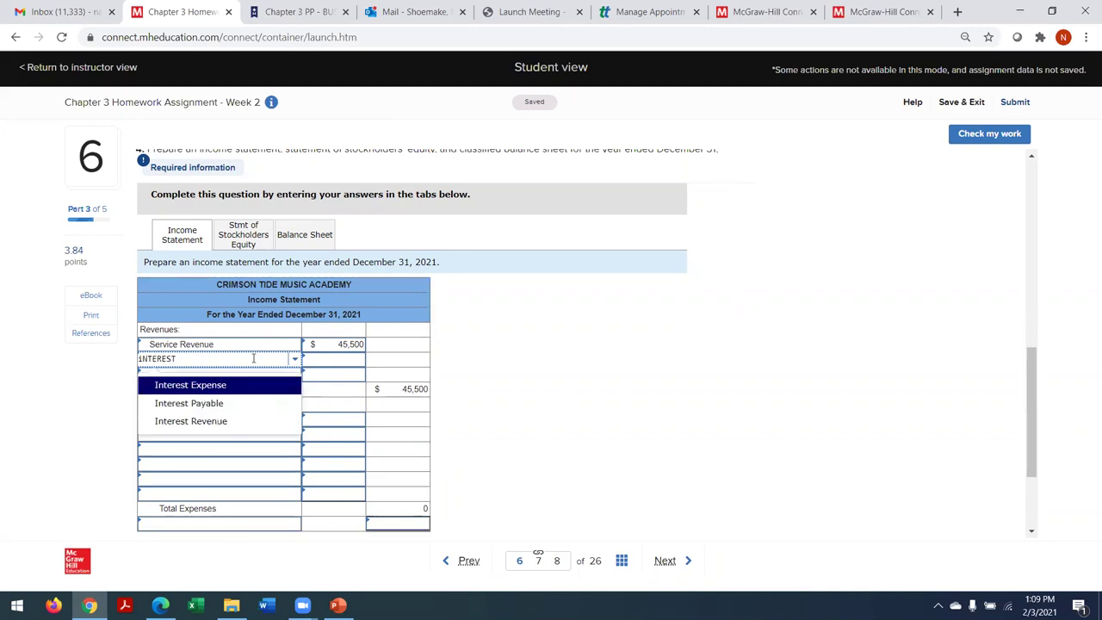
click(237, 421)
click(318, 364)
text(800)
Step: Recheck the expense accounts in question 5 and choose Salaries Expense as the first expense line in question 6's income statement
click(226, 434)
click(223, 421)
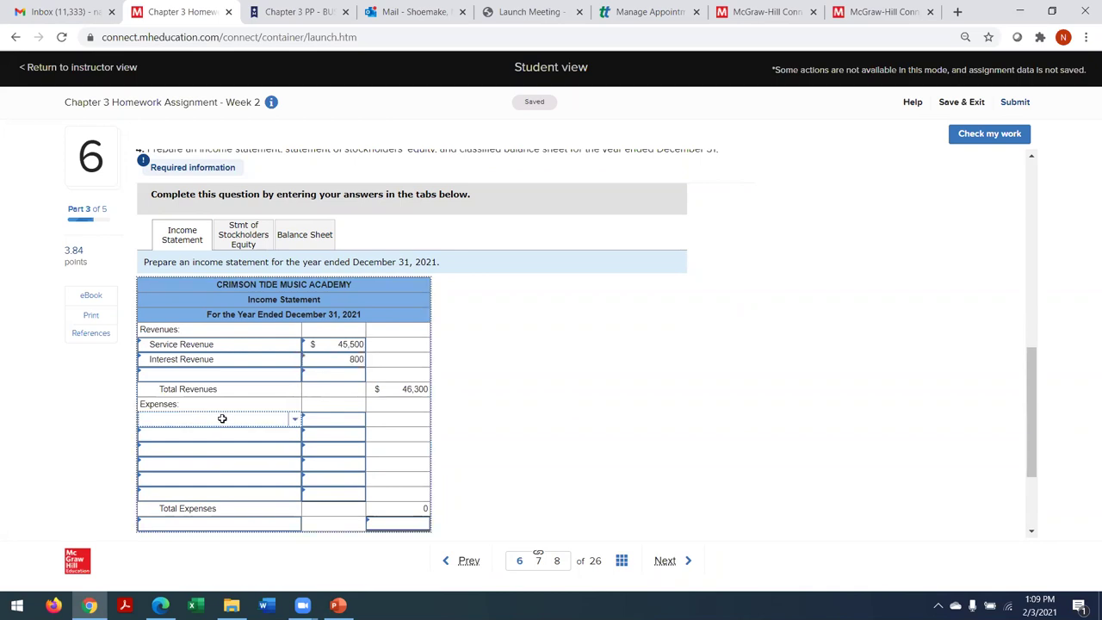
click(470, 562)
drag(1060, 299, 1051, 517)
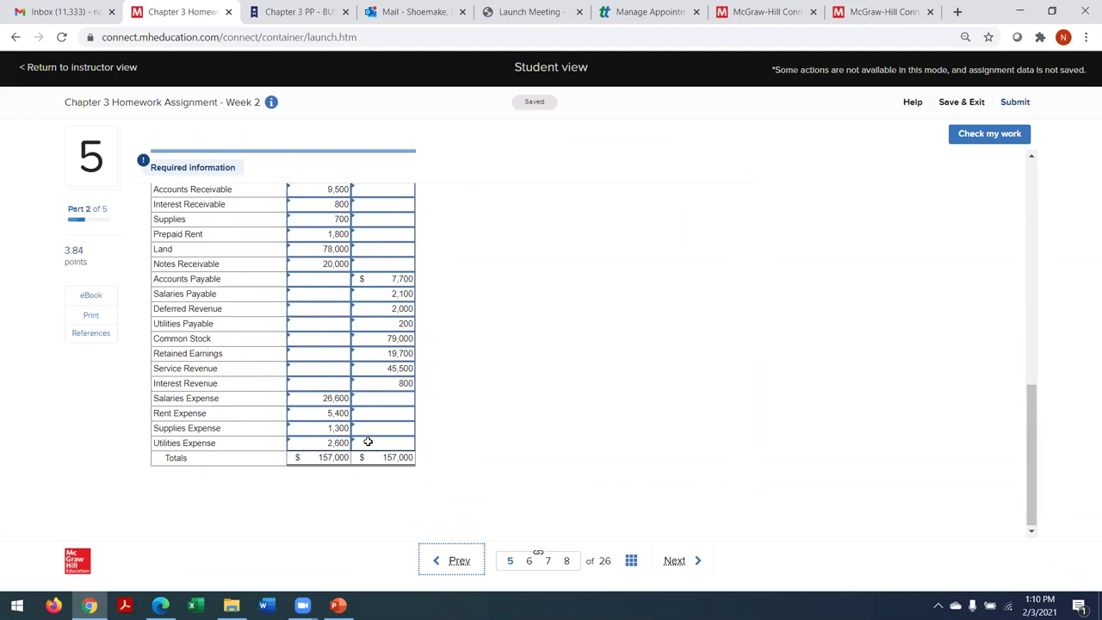
click(674, 561)
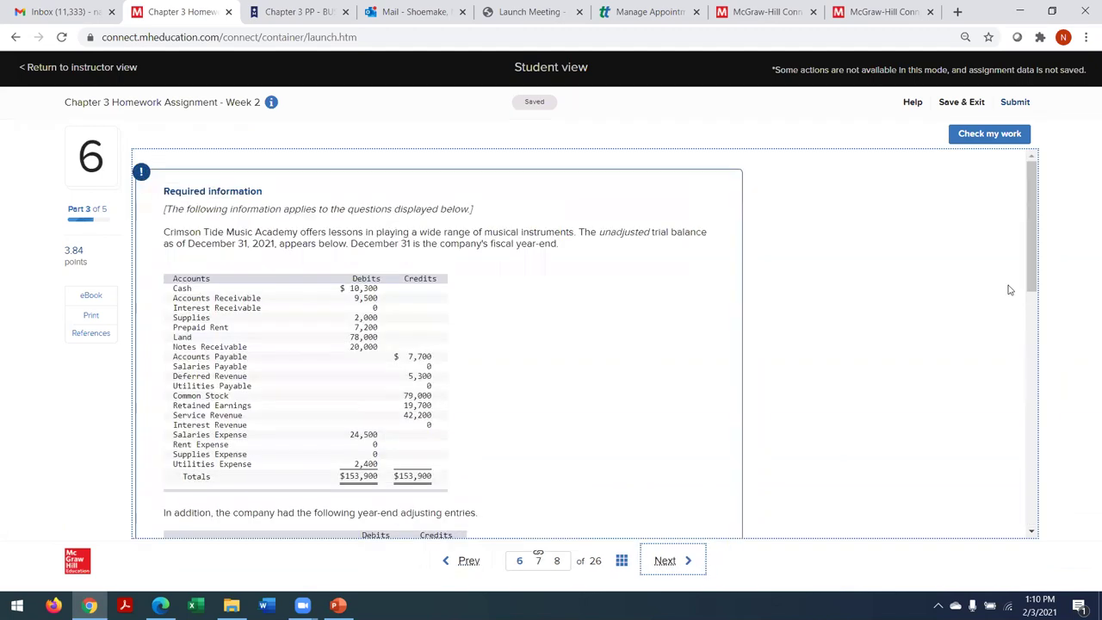
scroll(1031, 284, down, 10)
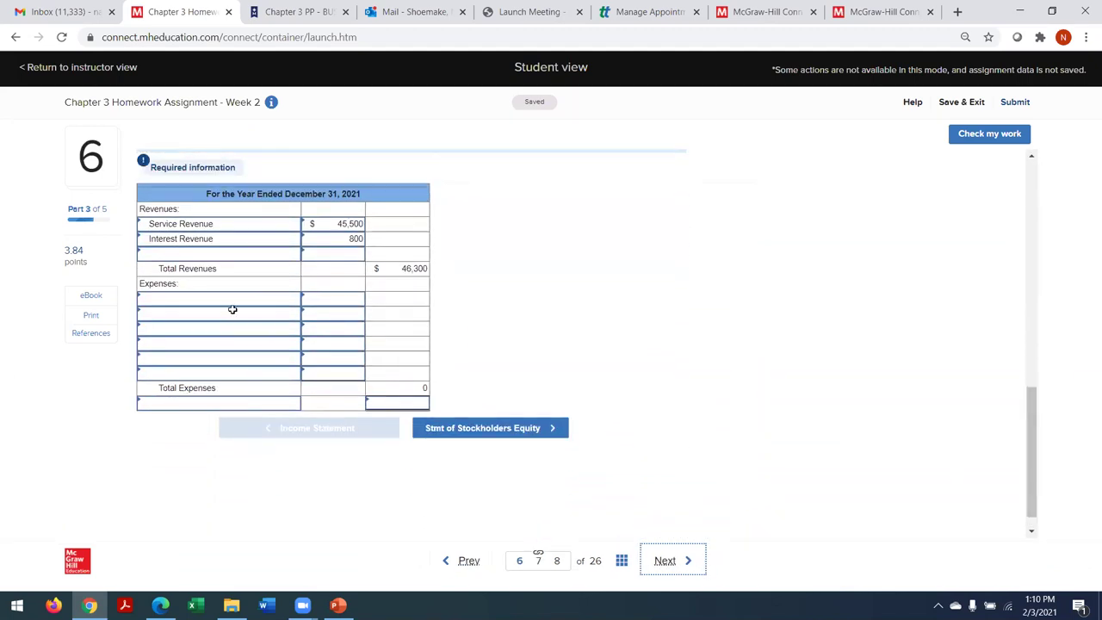
click(233, 301)
text(sAL)
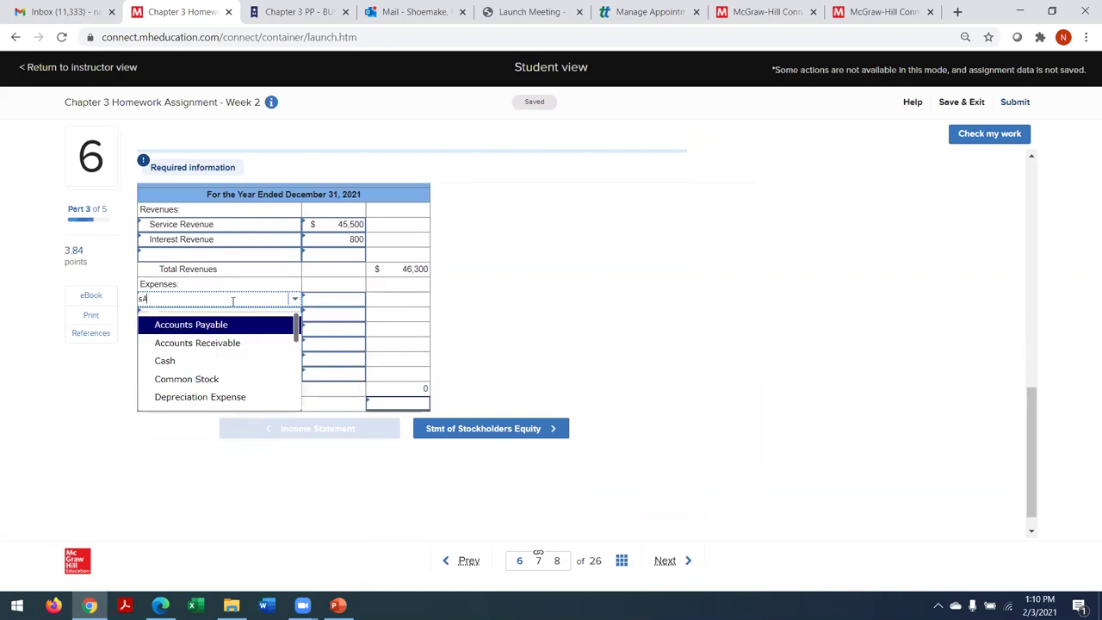
click(197, 325)
click(198, 321)
Step: Add Rent Expense, Supplies Expense and Utilities Expense as the expense lines below Salaries Expense
click(198, 311)
text(rE)
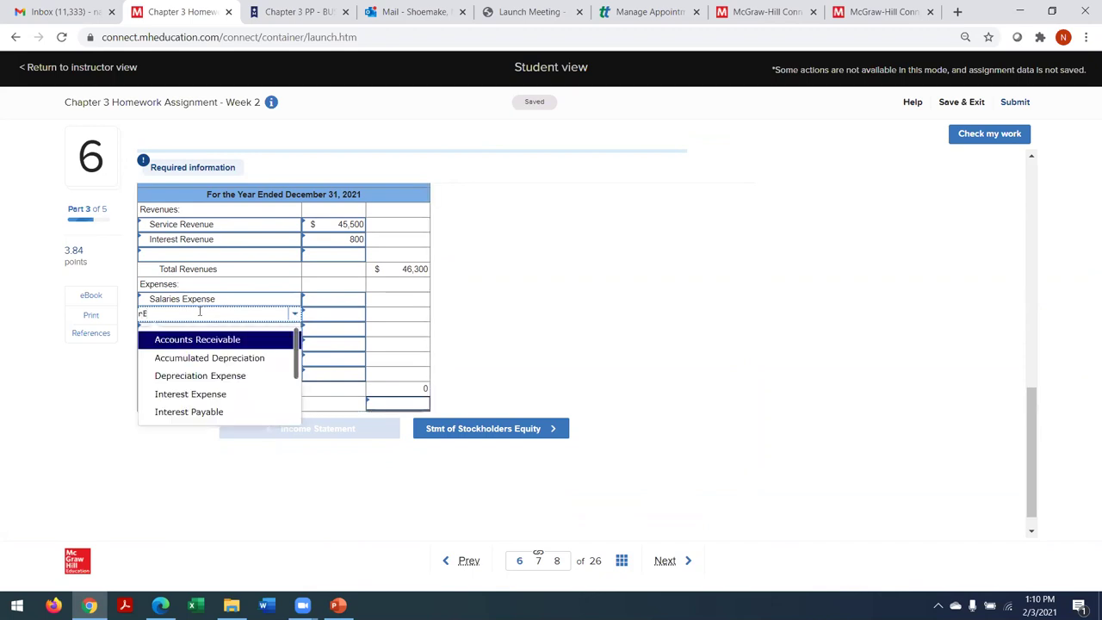
text(nt)
click(183, 353)
click(177, 330)
text(sUPP)
click(182, 374)
click(175, 346)
click(174, 345)
text(uTILITIE)
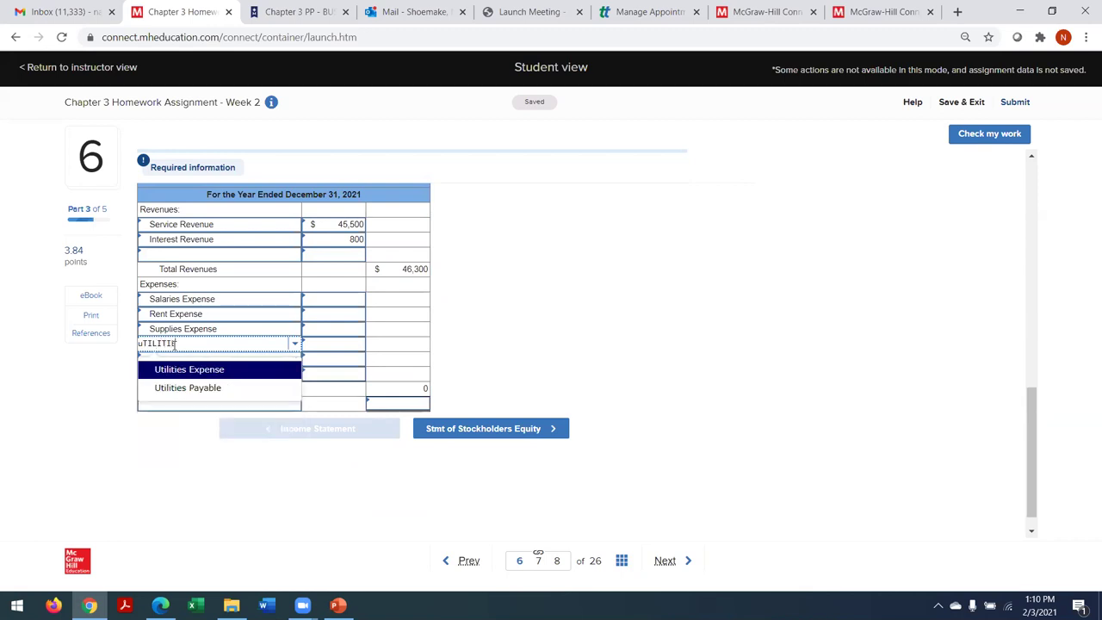
click(181, 370)
Step: Enter amounts of 1,300 for Supplies Expense and 2,600 for Utilities Expense in the income statement
click(331, 330)
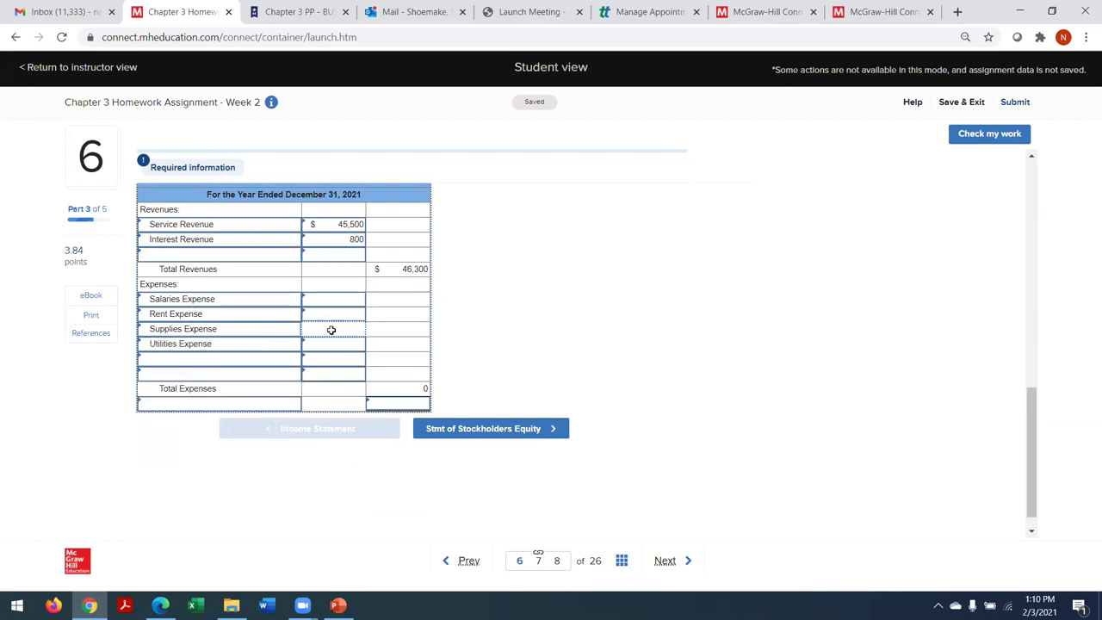
text(1300)
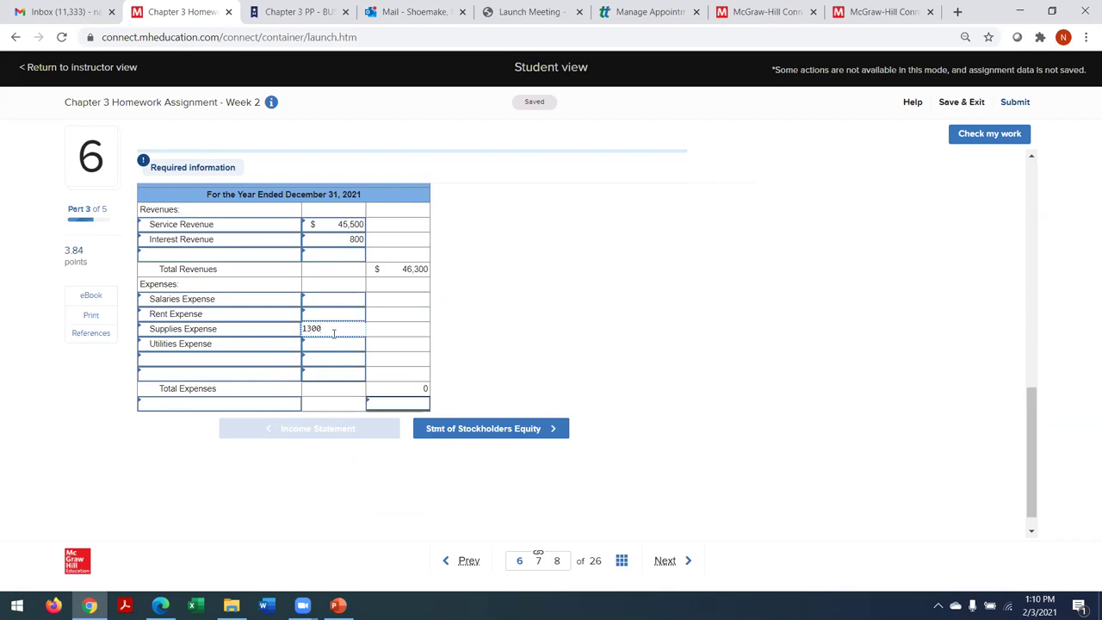
click(332, 348)
text(2600)
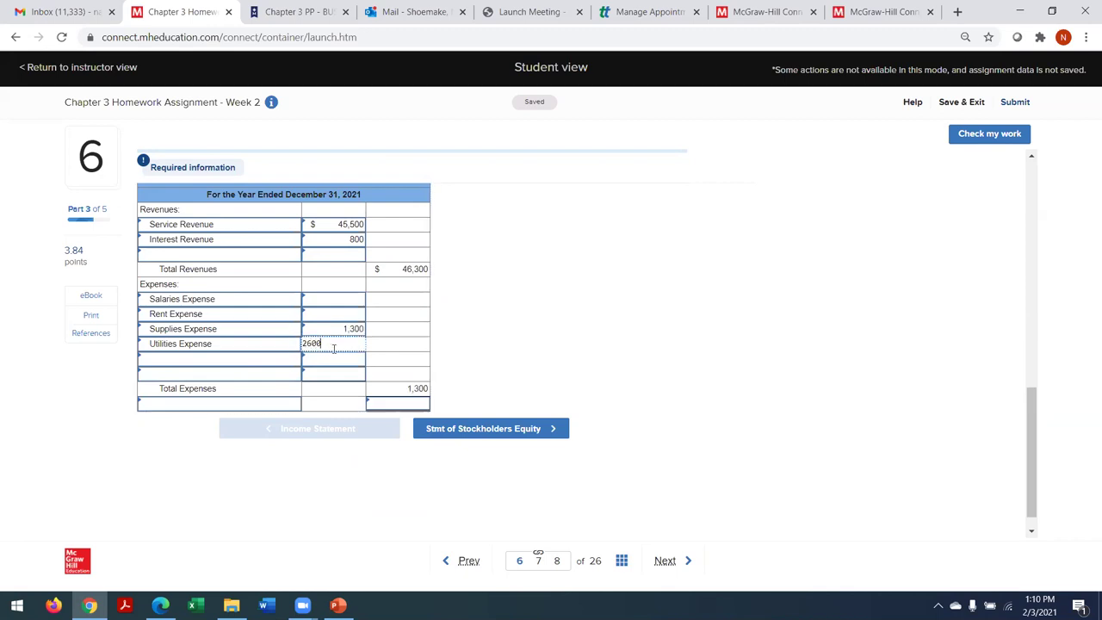
Step: Recheck question 5's adjusted trial balance and enter 26,600 for Salaries Expense and 5,400 for Rent Expense in question 6
click(334, 299)
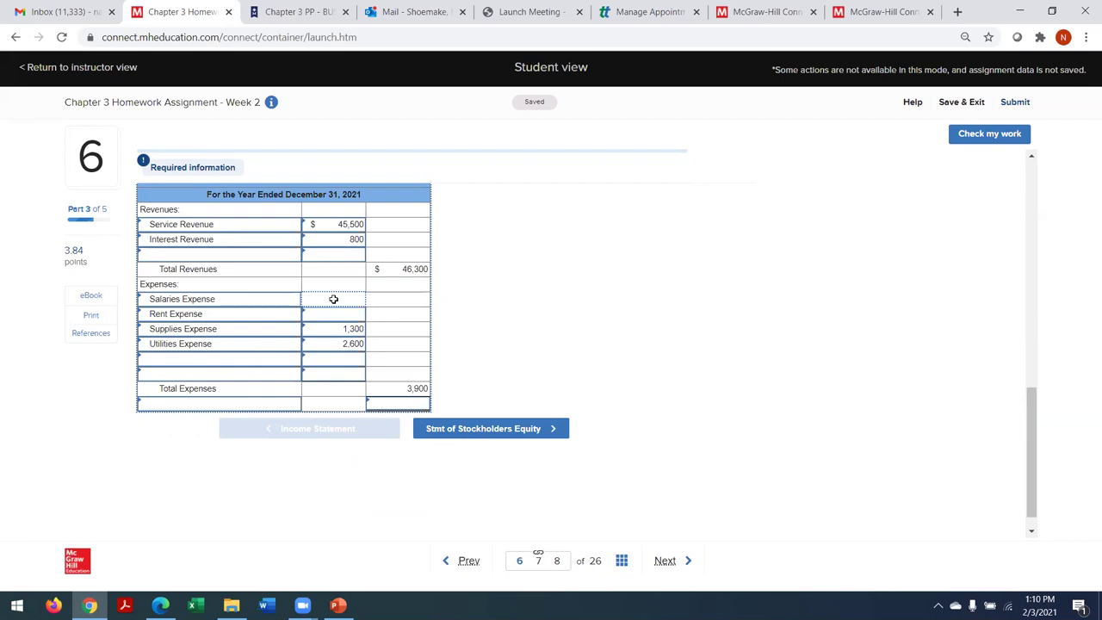
click(466, 561)
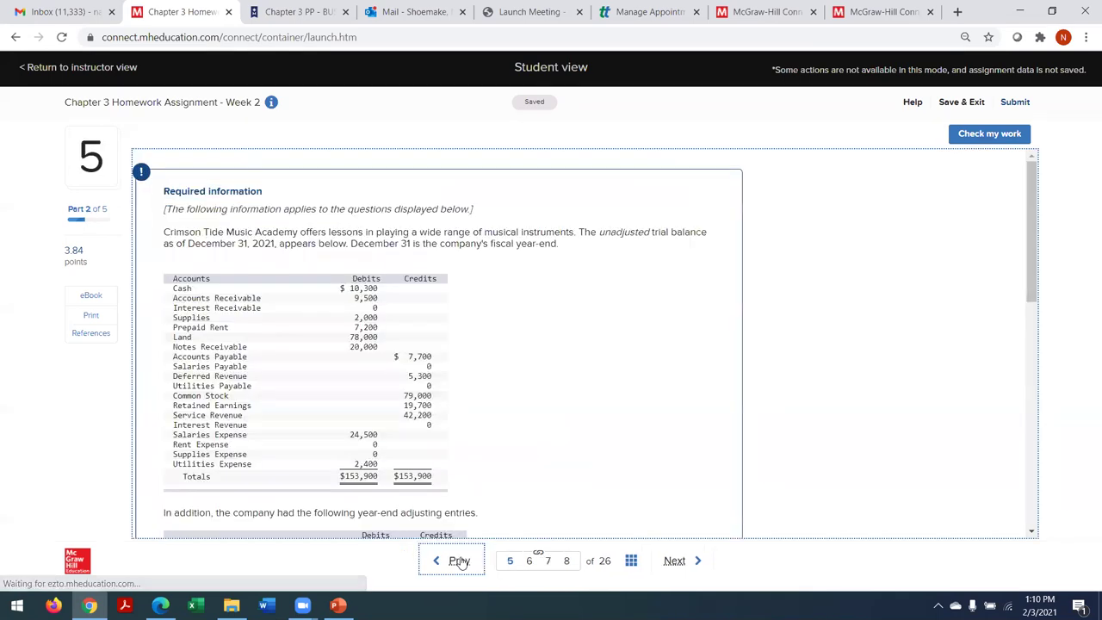
drag(1034, 289, 1050, 519)
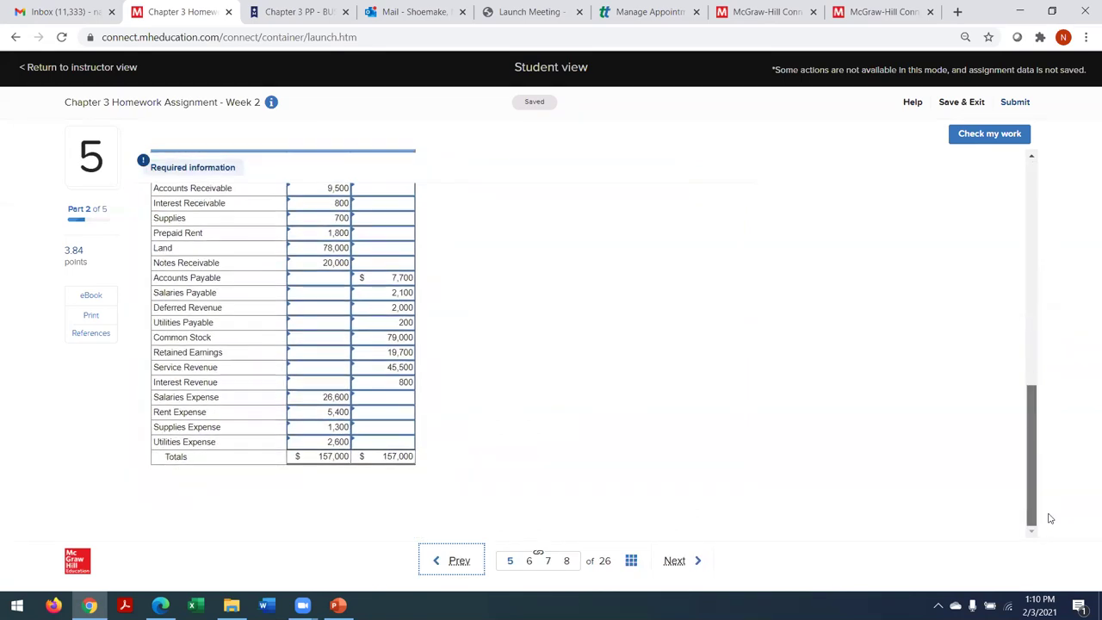
click(677, 561)
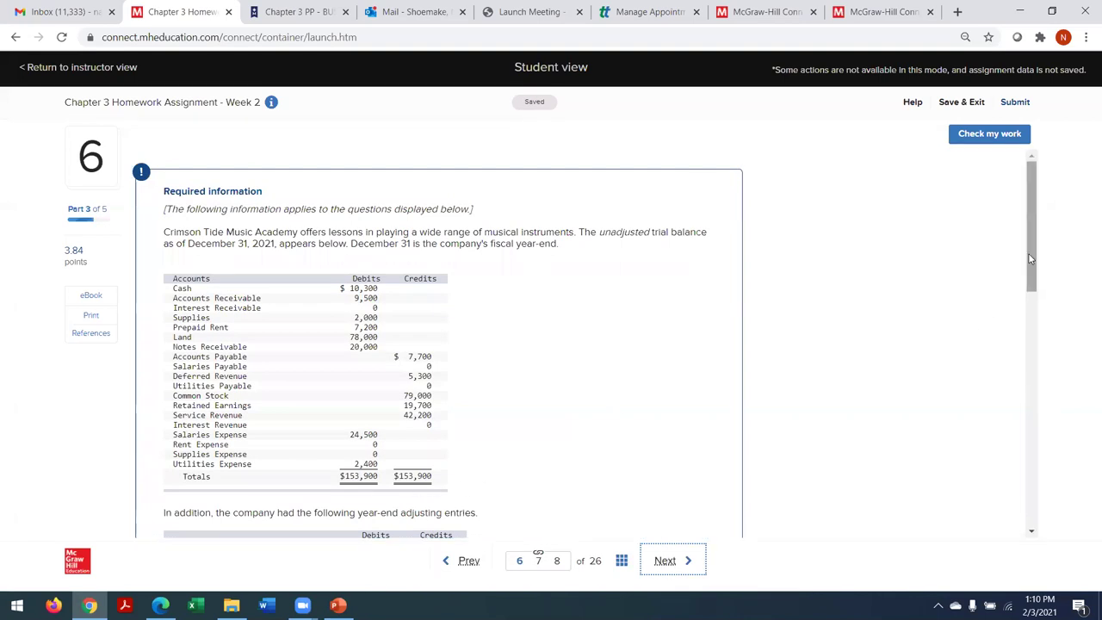
scroll(861, 345, down, 7)
click(319, 340)
text(26,6)
text(00)
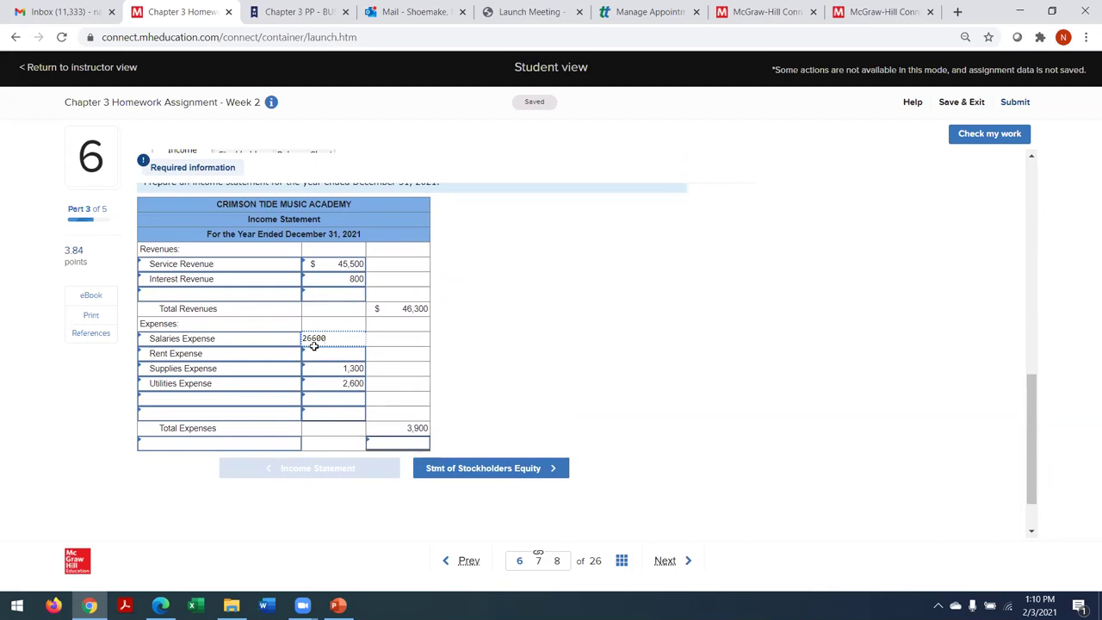
click(317, 357)
text(5400)
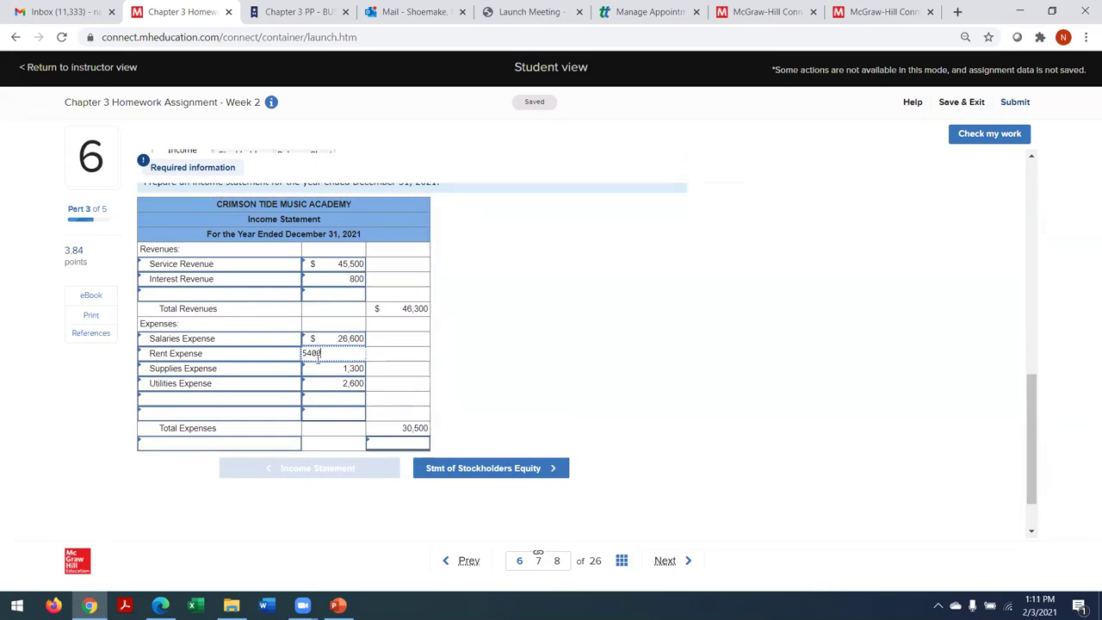
click(435, 354)
Step: Complete the income statement's last line with Net Income of 10,400, check the work, and return to the question
click(244, 445)
text(nET)
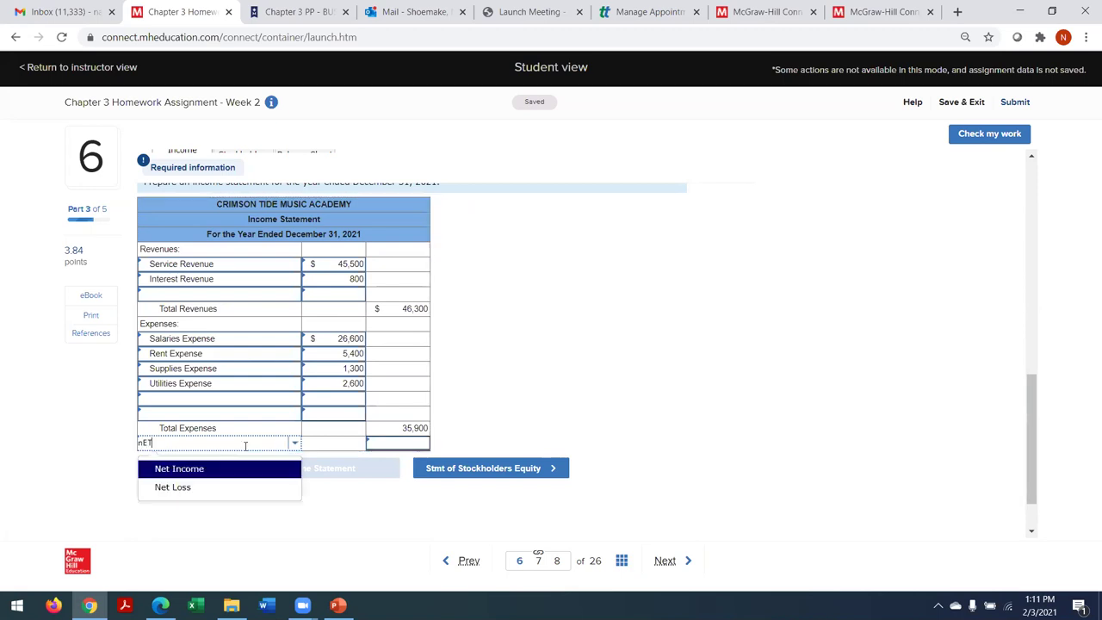
click(226, 468)
click(403, 442)
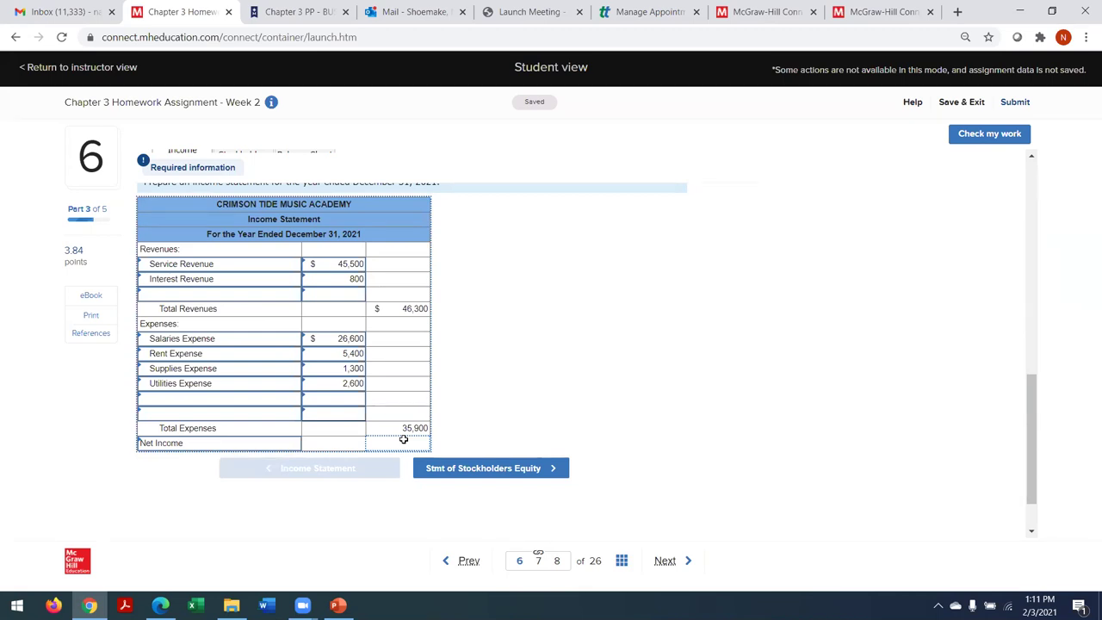
click(403, 440)
text(10,400)
key(Return)
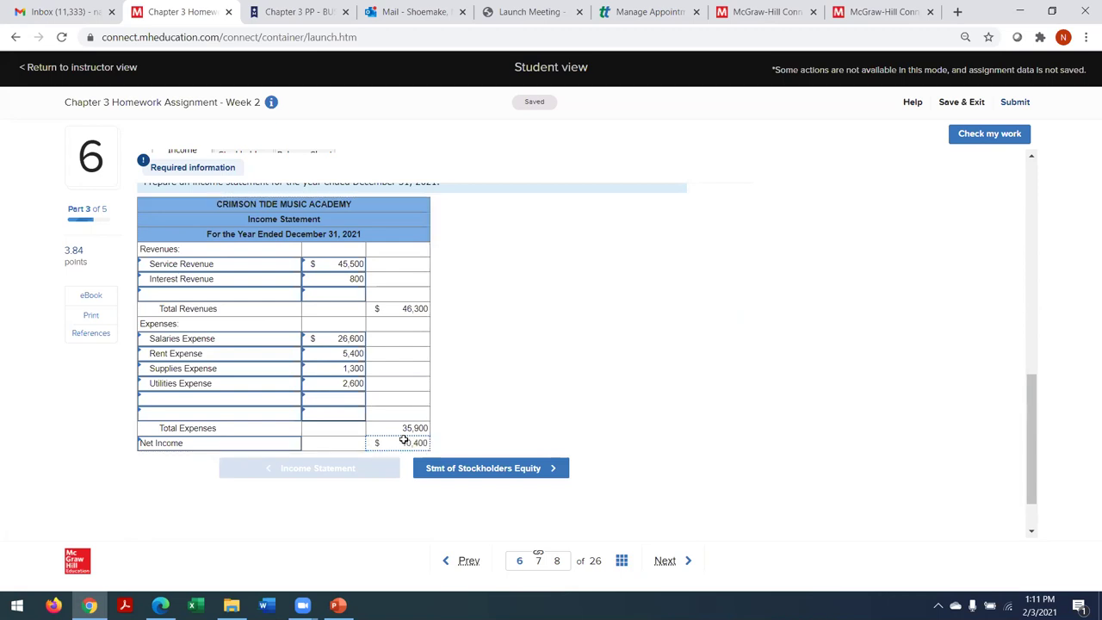
click(980, 135)
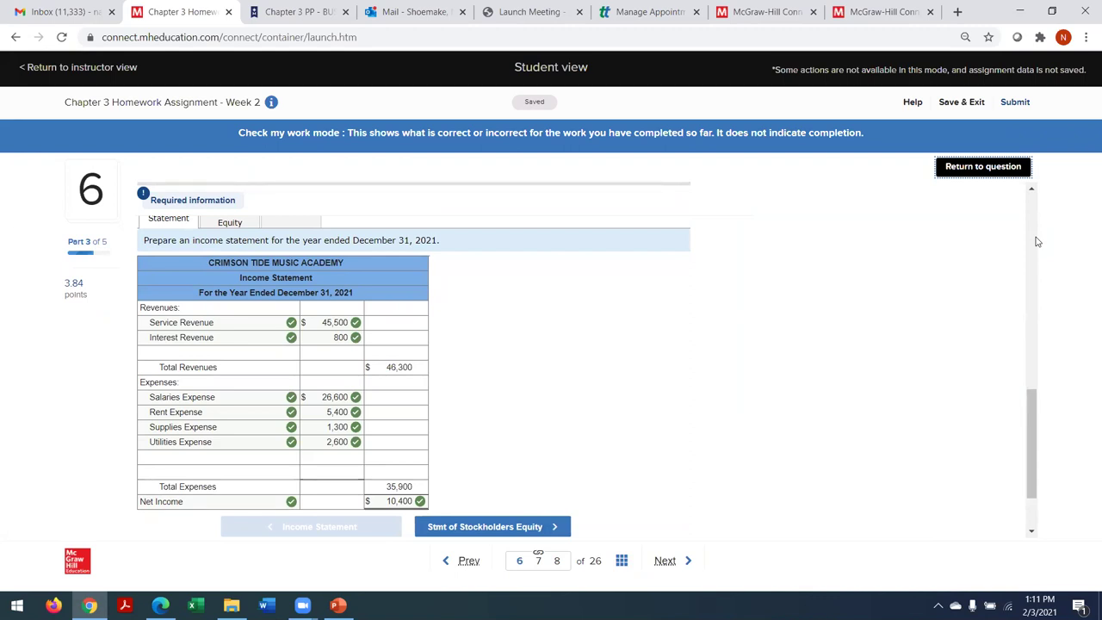
click(966, 165)
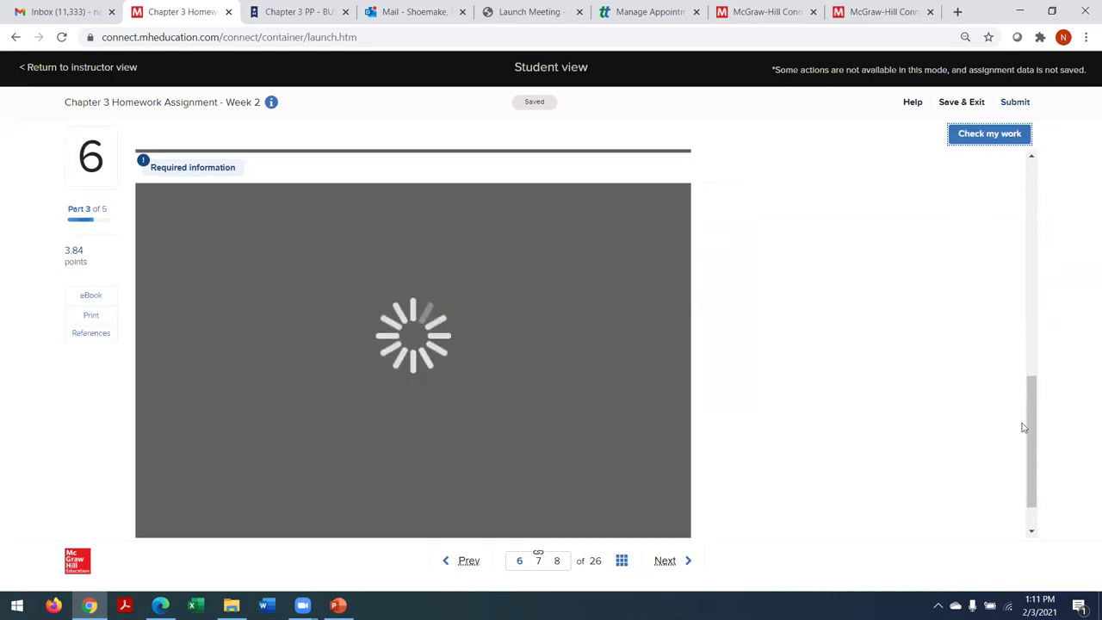
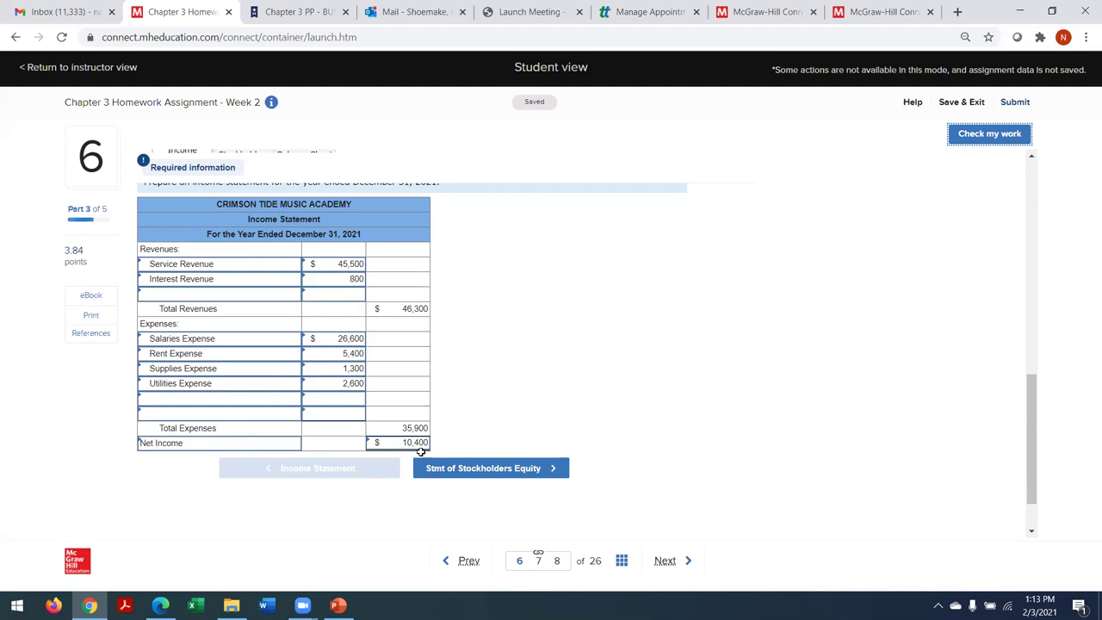
Step: In the Statement of Stockholders' Equity, enter January 1 balances of 79,000 for Common Stock and 19,700 for Retained Earnings, consulting the unadjusted trial balance
click(445, 469)
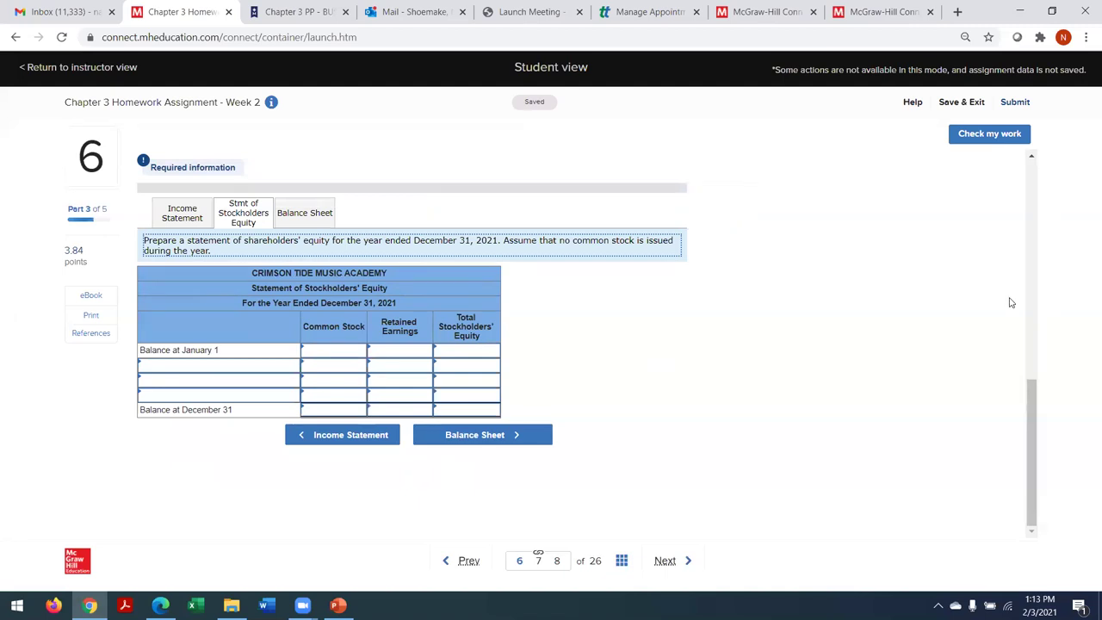
drag(1028, 389, 1049, 216)
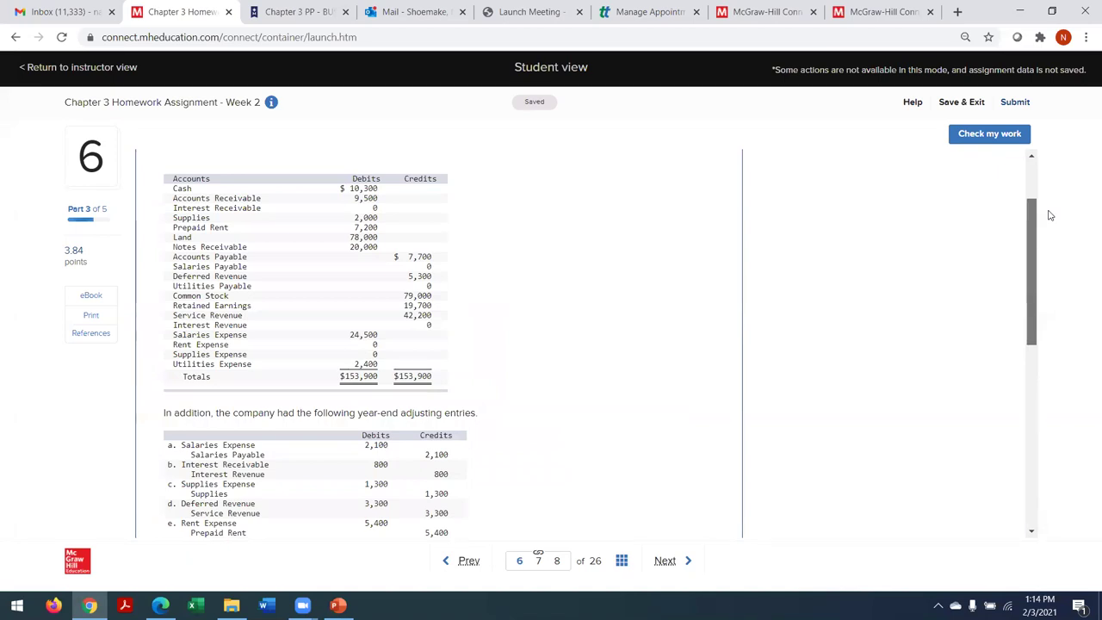
drag(1049, 215, 398, 348)
click(331, 352)
text(79000)
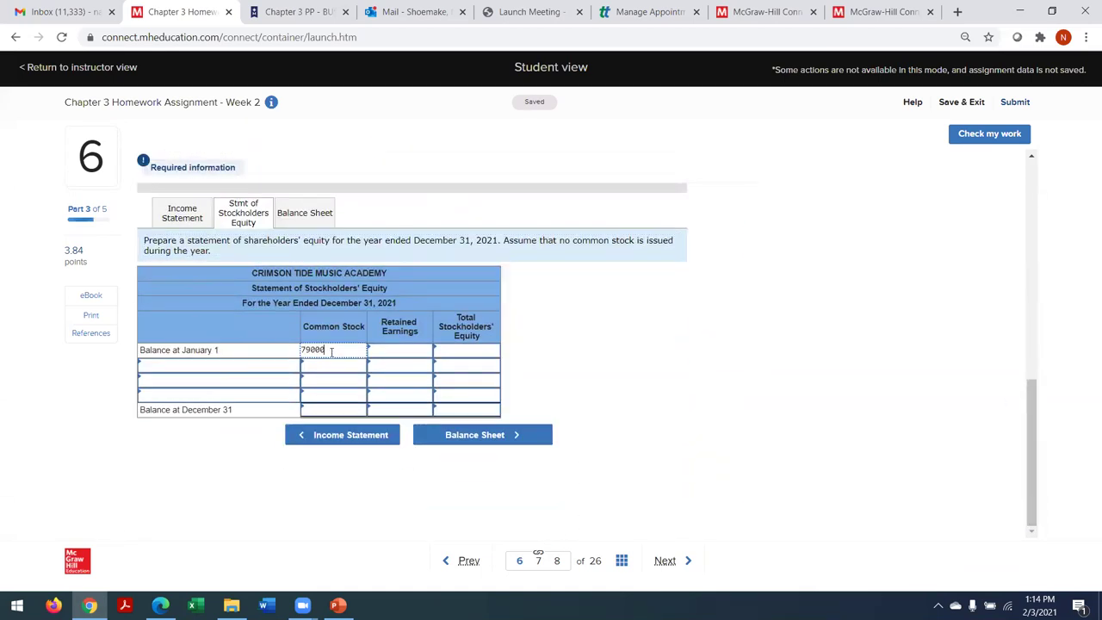
click(385, 353)
text(19700)
click(447, 347)
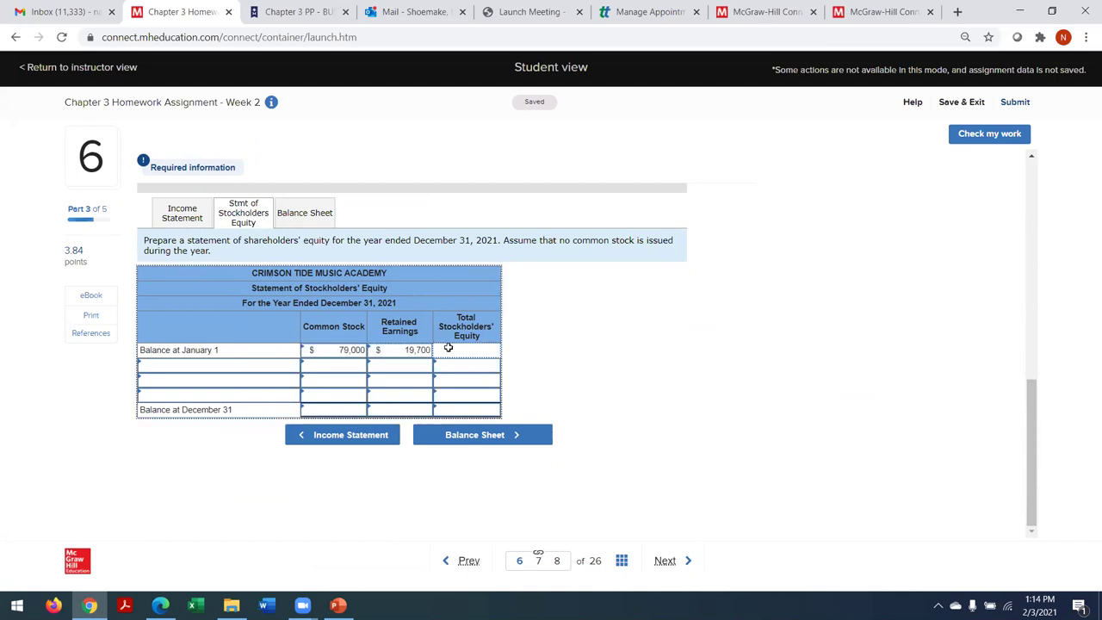
click(257, 368)
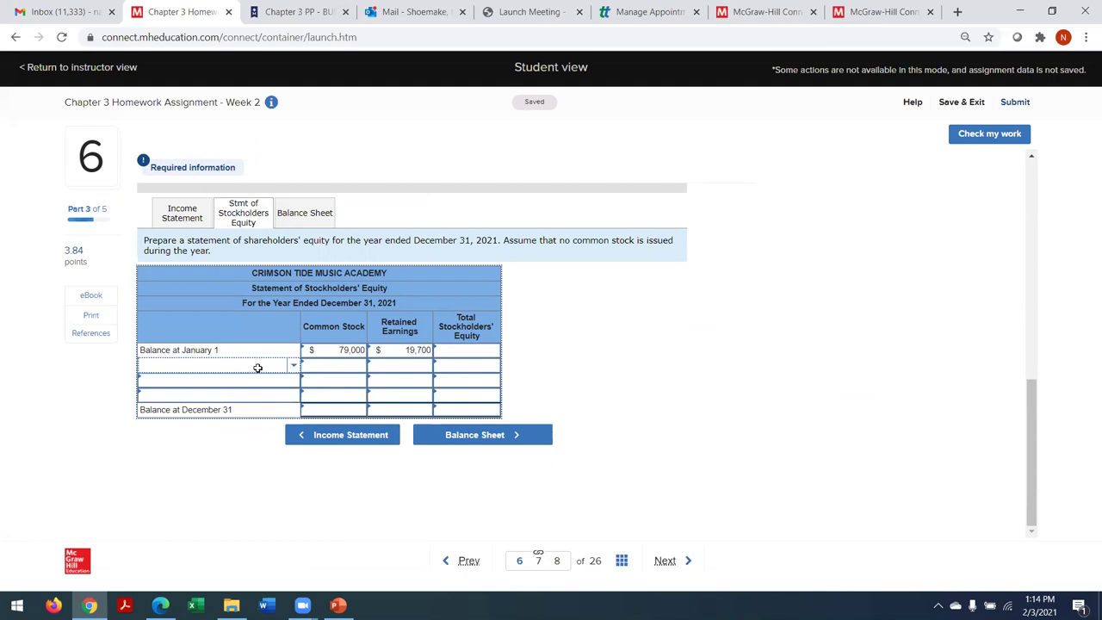
text(aD)
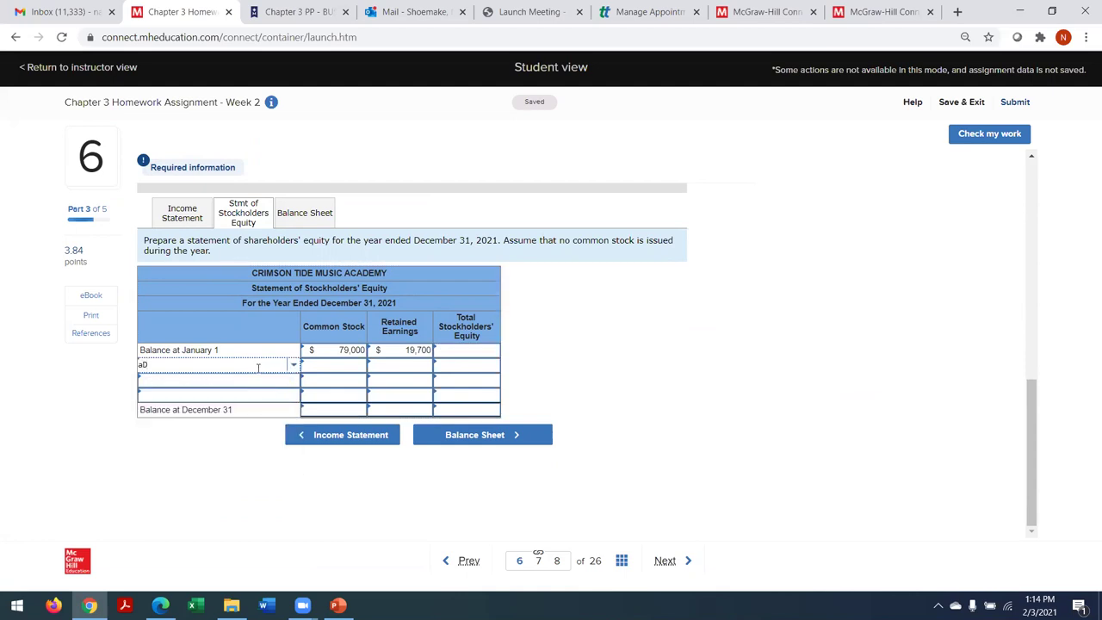
key(BackSpace)
text(nET)
key(ctrl+a)
key(BackSpace)
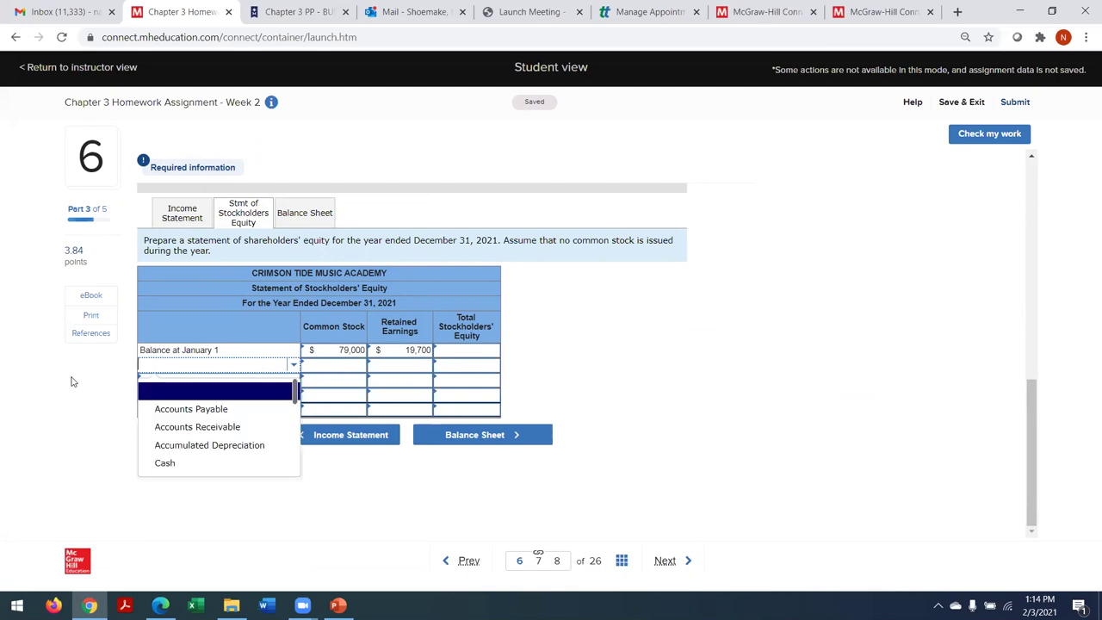
text(Net)
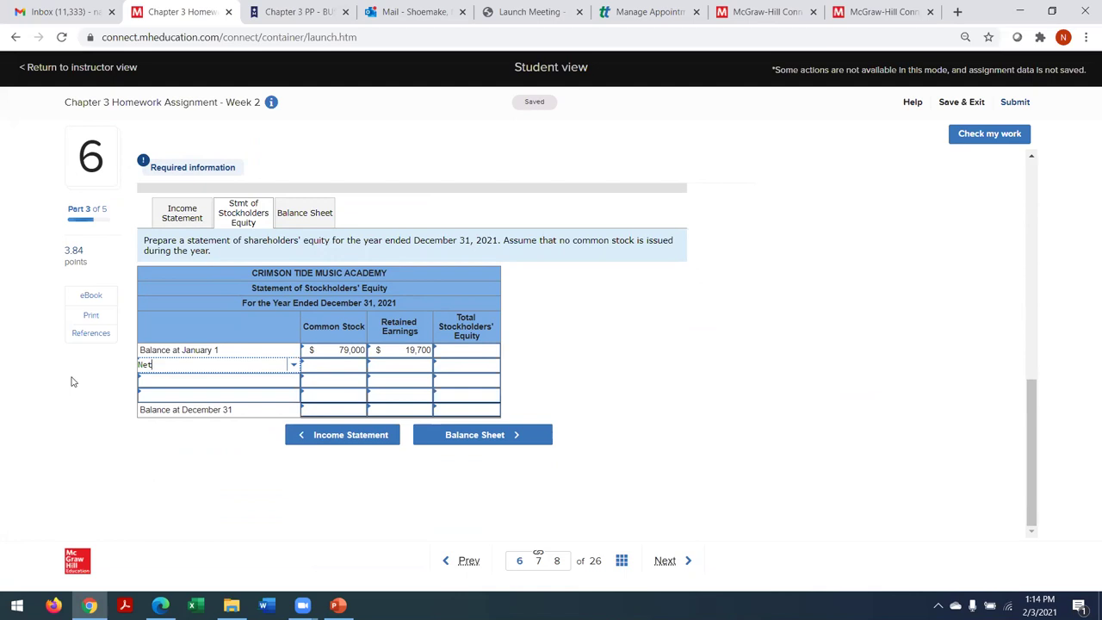
key(BackSpace)
key(BackSpace)
key(BackSpace)
click(293, 368)
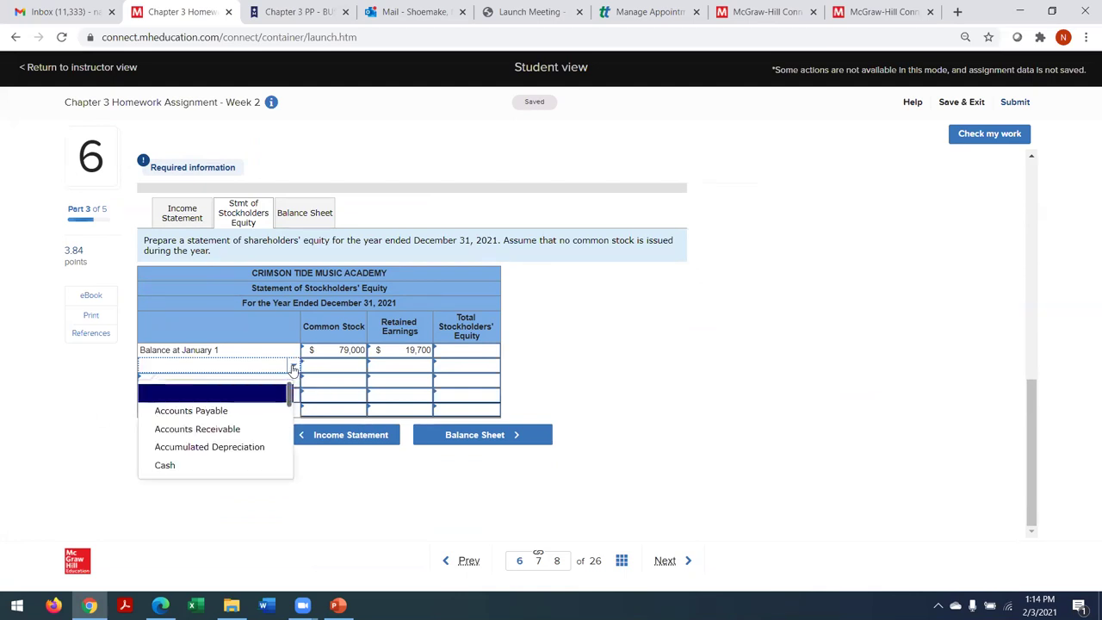
scroll(285, 393, down, 1)
scroll(285, 393, down, 10)
scroll(284, 393, down, 2)
scroll(284, 393, up, 10)
scroll(284, 393, down, 2)
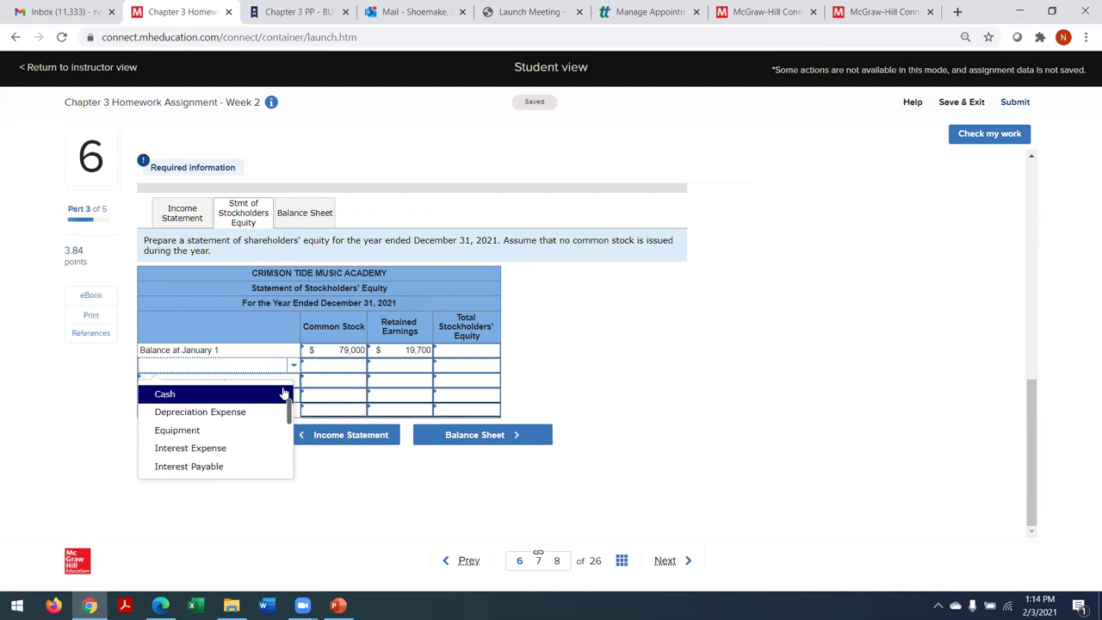
scroll(284, 393, down, 10)
scroll(284, 393, up, 1)
scroll(284, 393, up, 2)
scroll(284, 393, up, 1)
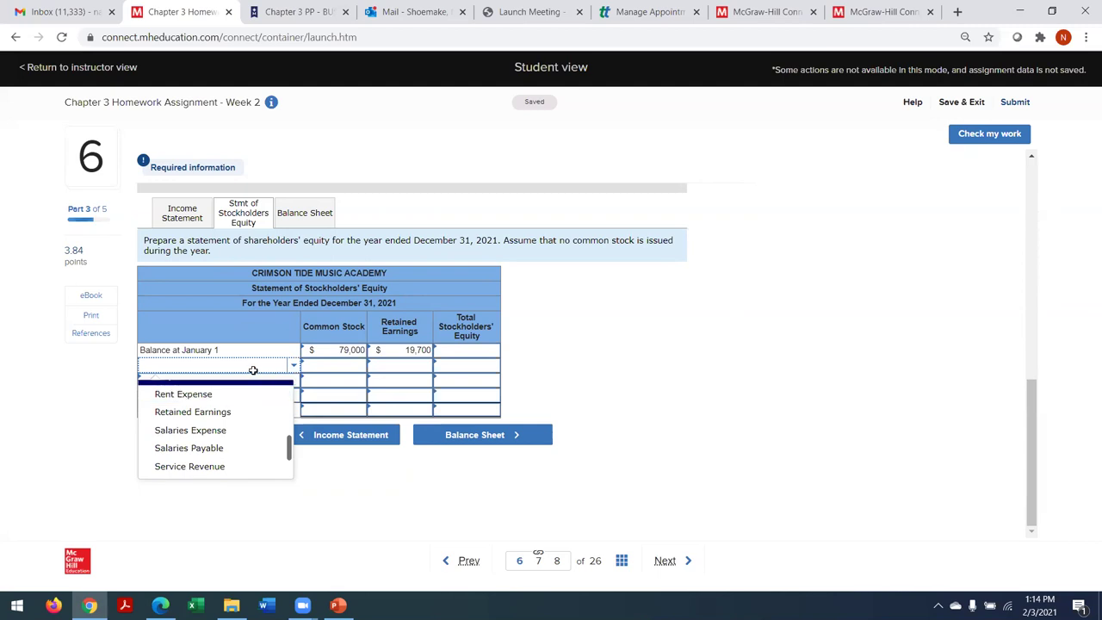
click(253, 370)
Step: Add an "Add: Net Income" line to the Statement of Stockholders' Equity with 10,400 under Retained Earnings, consulting the income statement
click(293, 381)
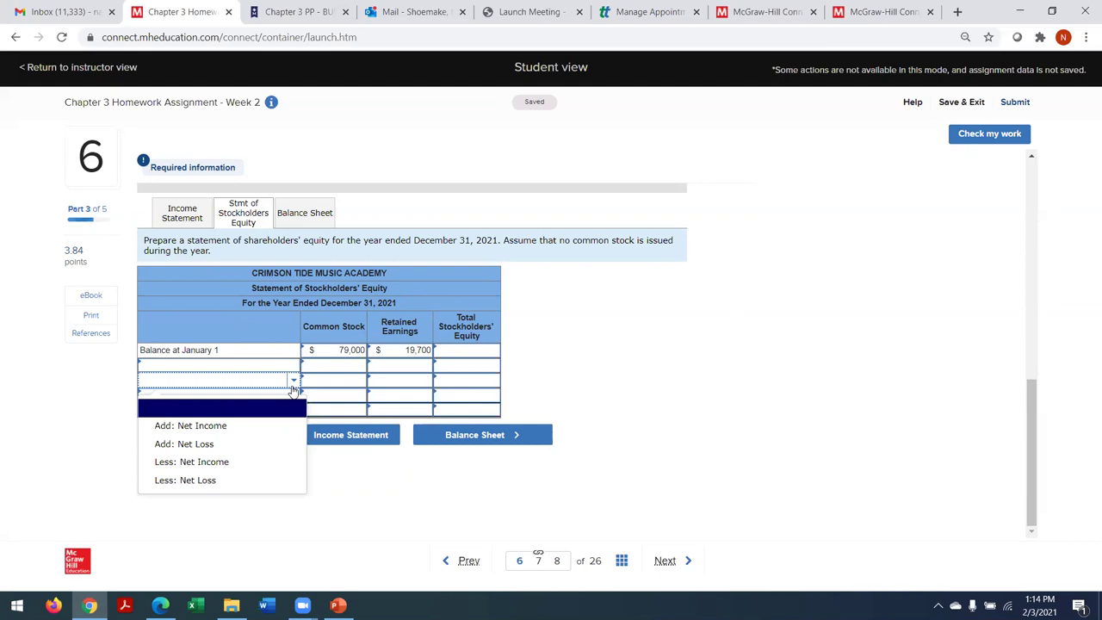
click(258, 426)
click(399, 381)
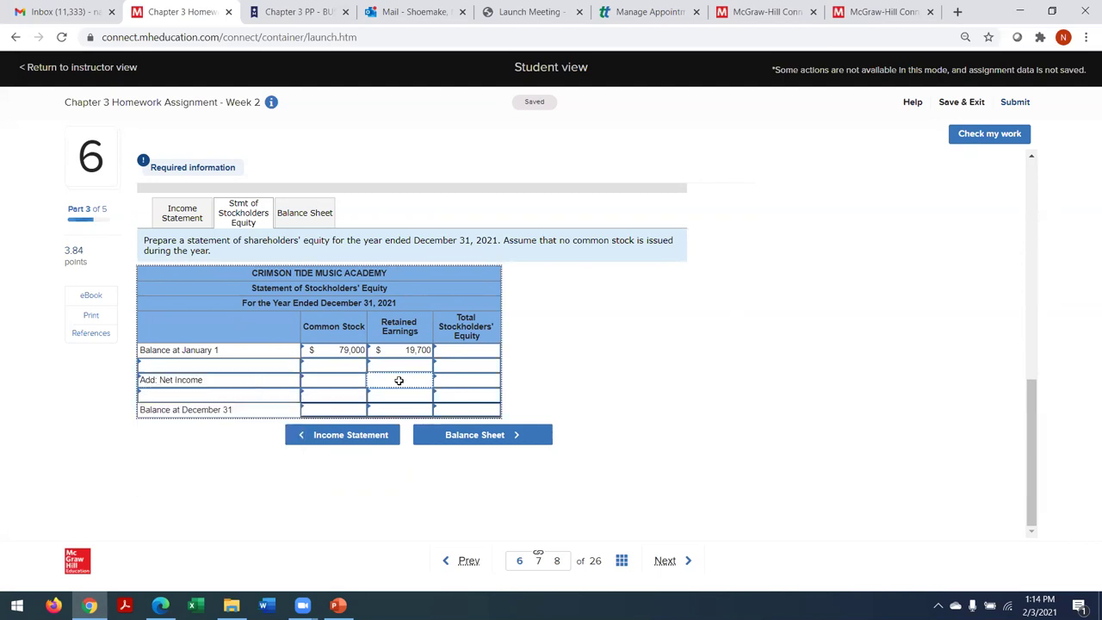
click(326, 436)
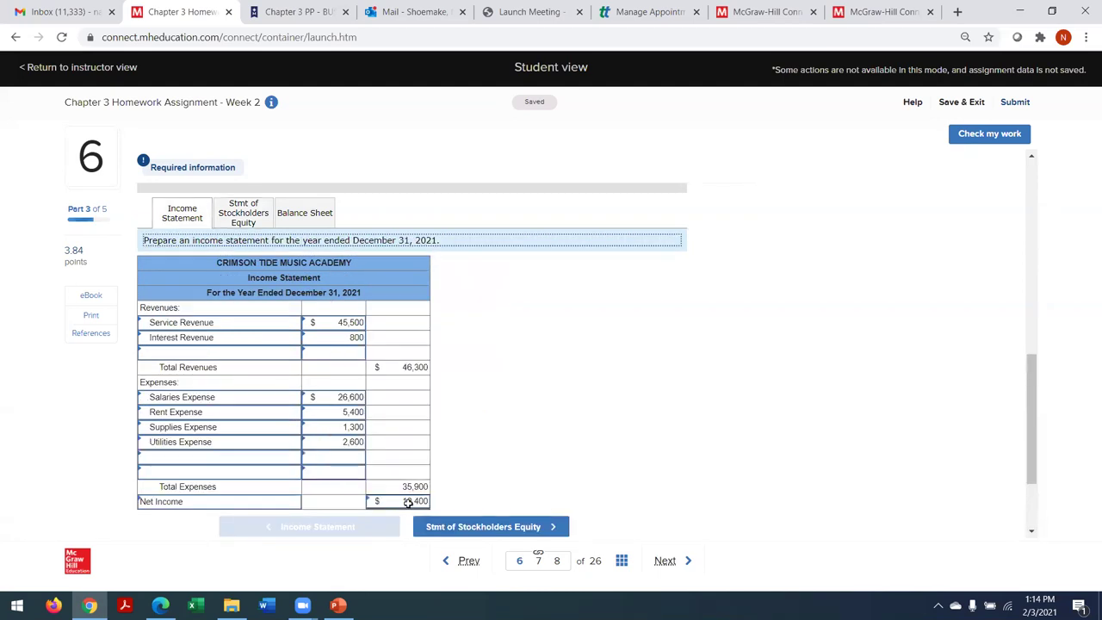
click(469, 528)
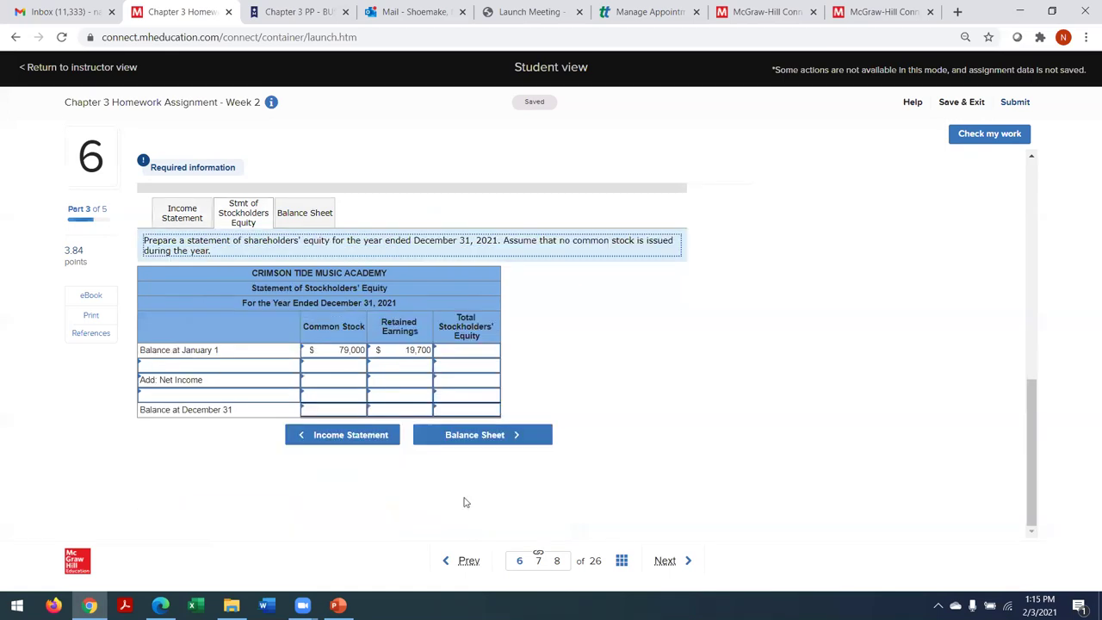
click(387, 380)
text(10400)
key(Tab)
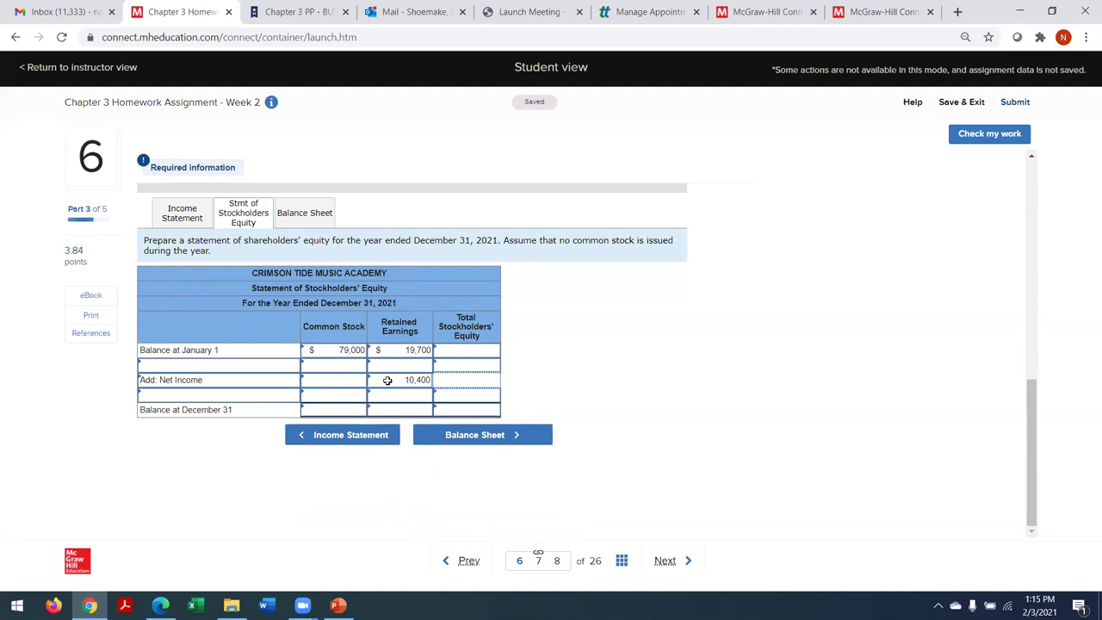
Step: Label the remaining equity lines Less: Dividends and Issuance of Common Stock, consulting the unadjusted trial balance
click(294, 402)
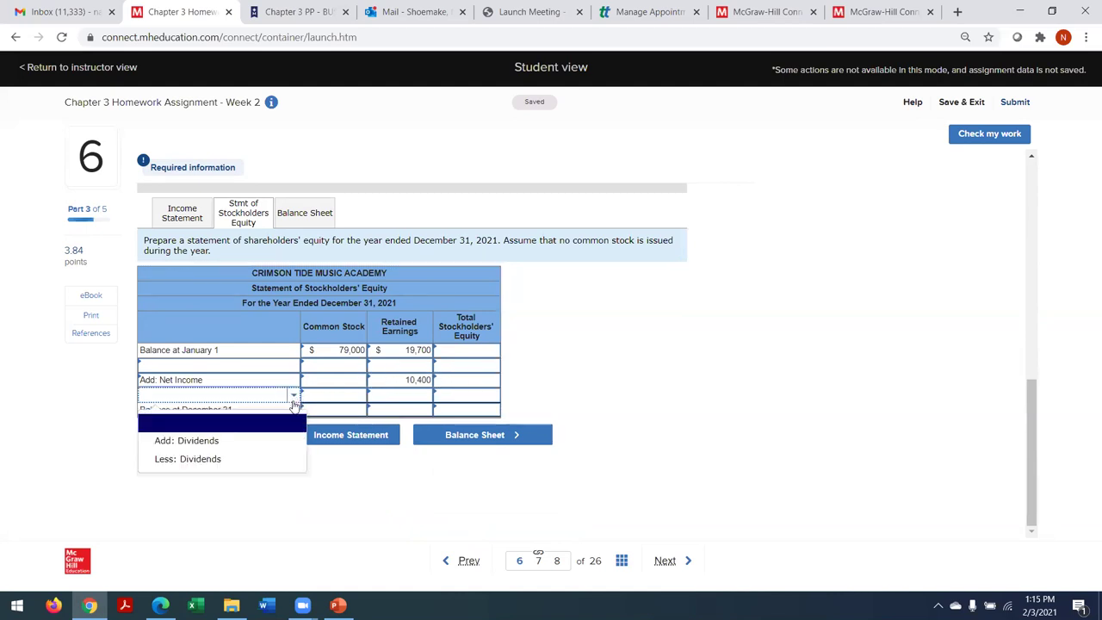
click(264, 459)
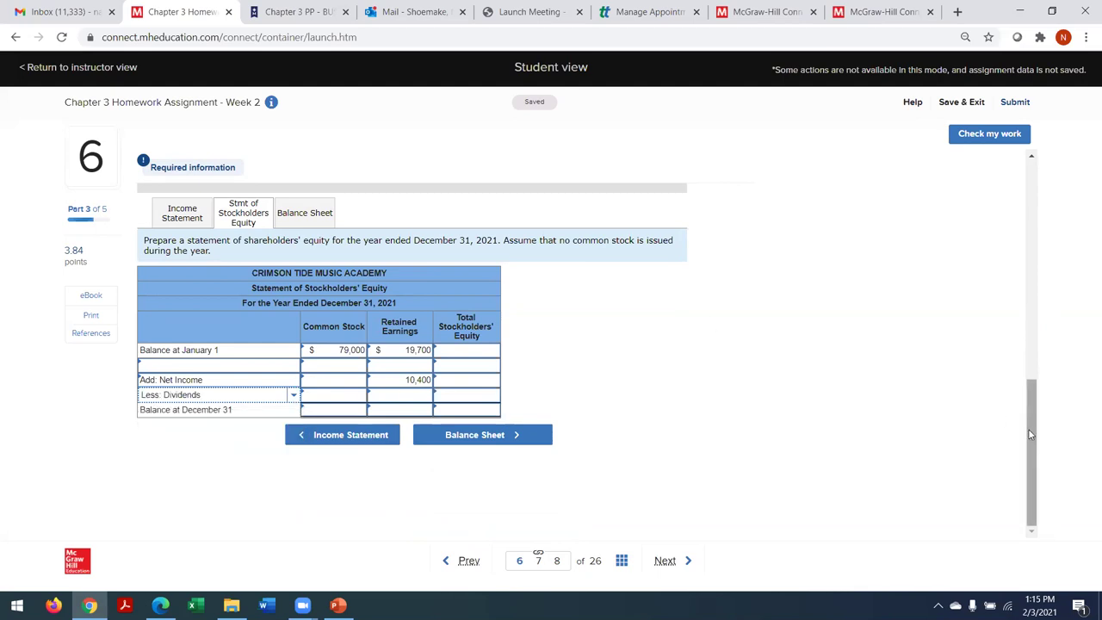
drag(1031, 435, 1048, 248)
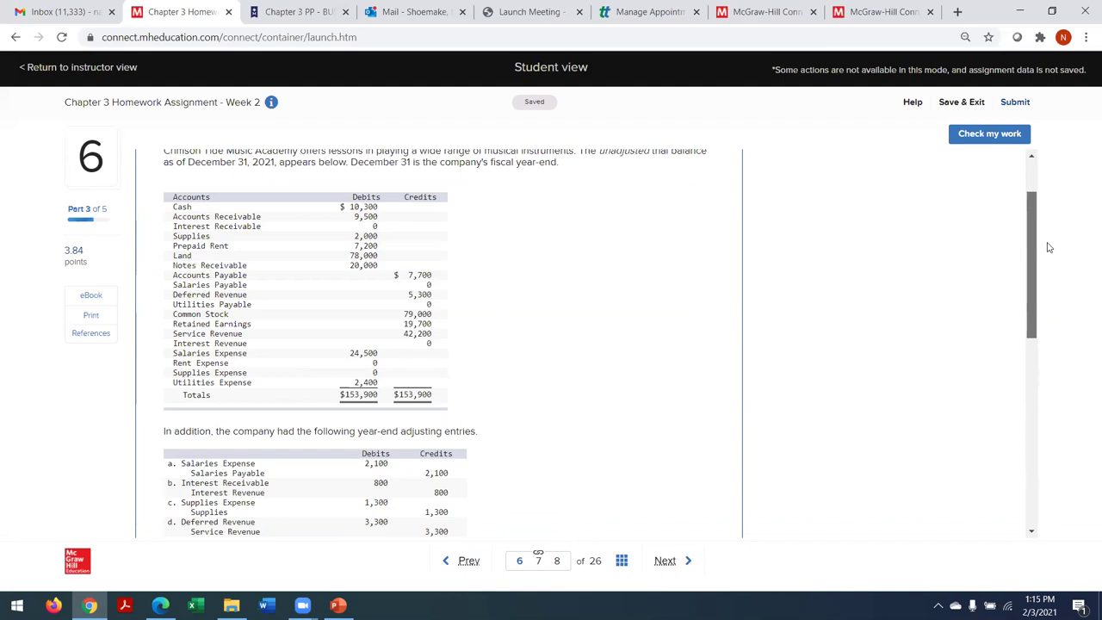
scroll(1049, 248, down, 5)
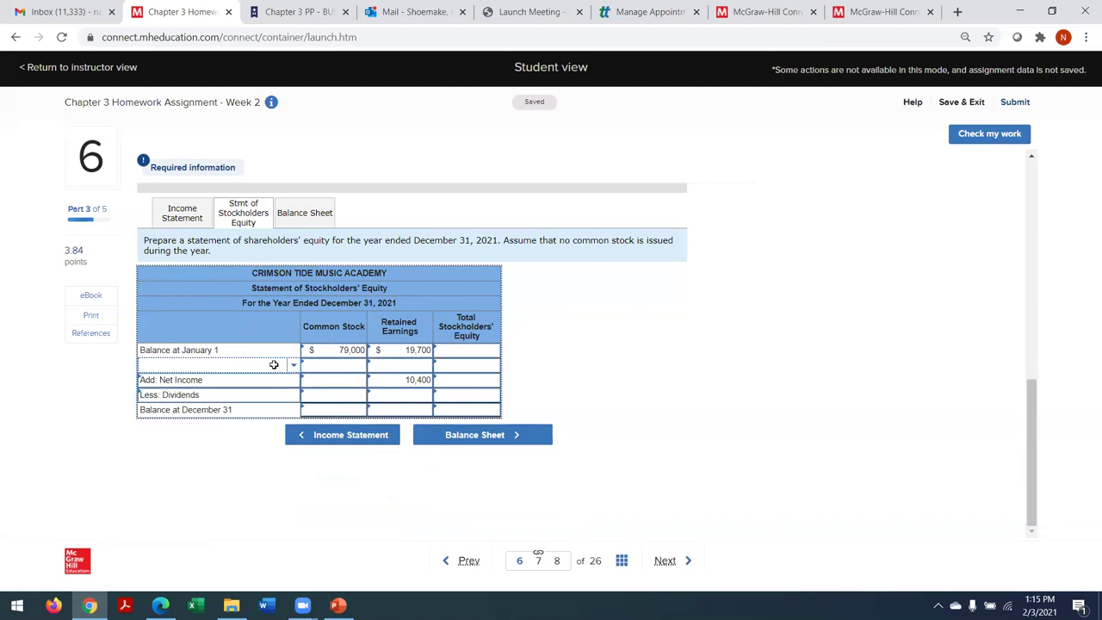
click(274, 365)
text(com)
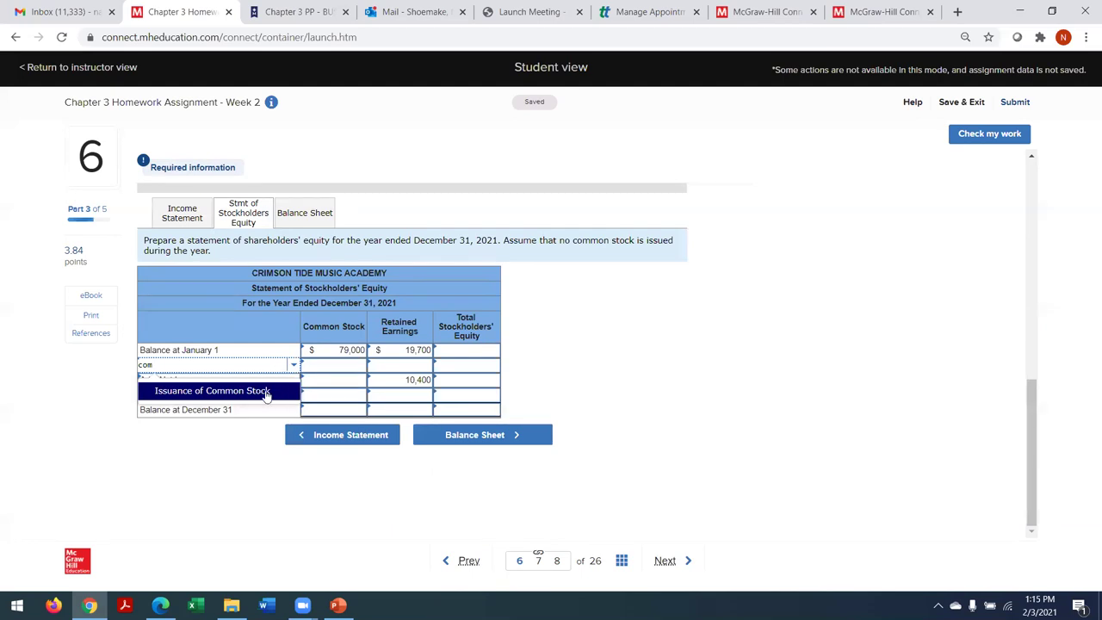
click(266, 393)
Step: Enter Total Stockholders' Equity amounts of 98,700 for January 1, 0 for stock issuance, 10,400 for net income and 0 for dividends
click(458, 352)
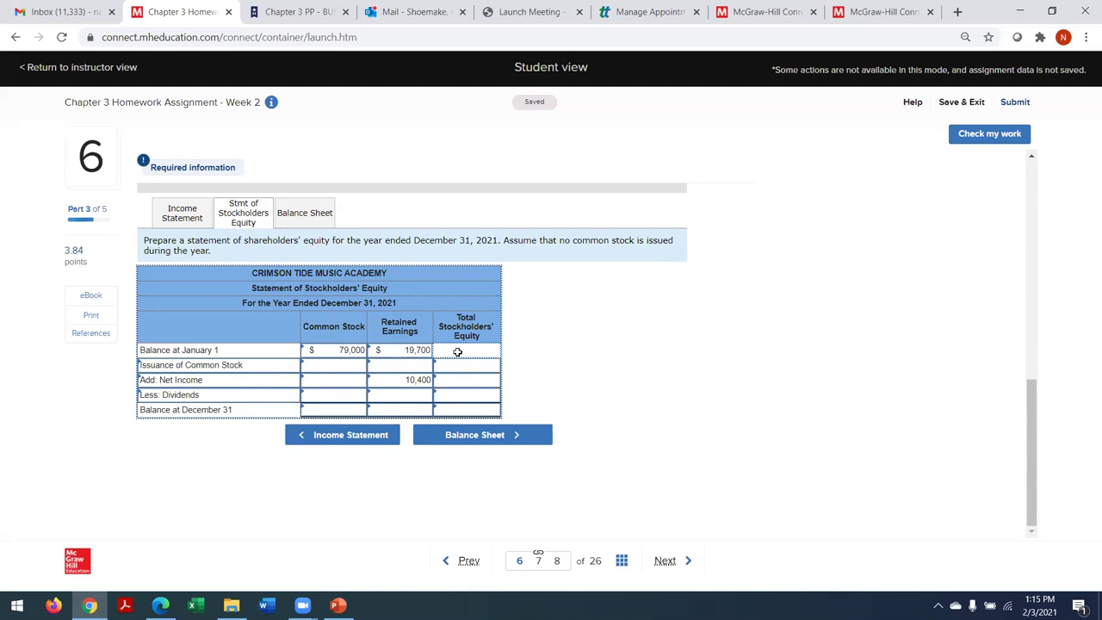
text(98700)
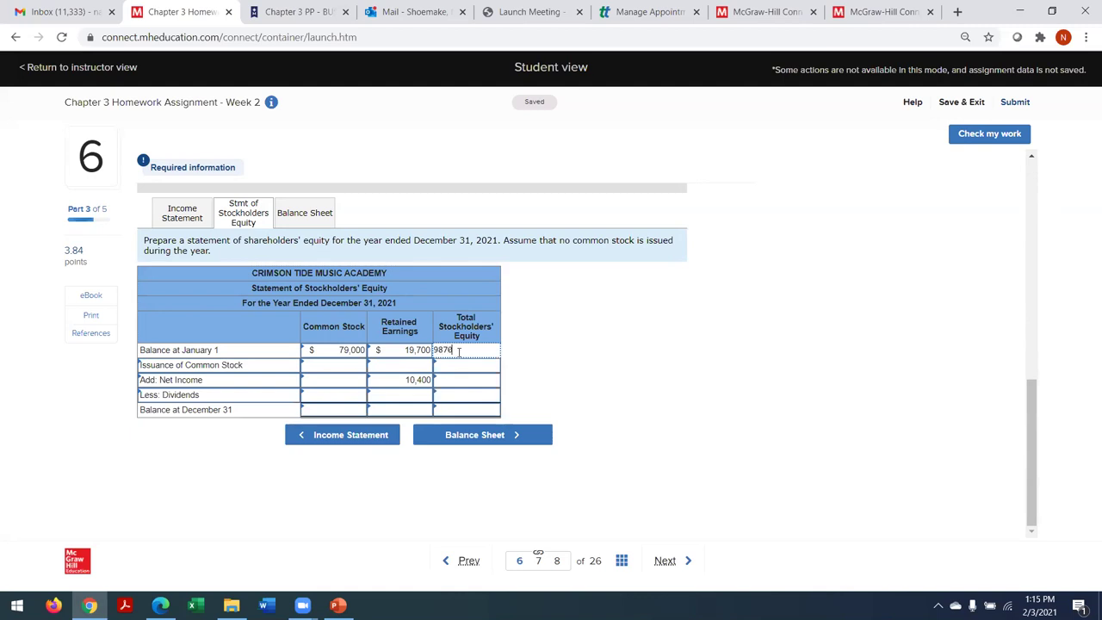
key(Tab)
click(457, 379)
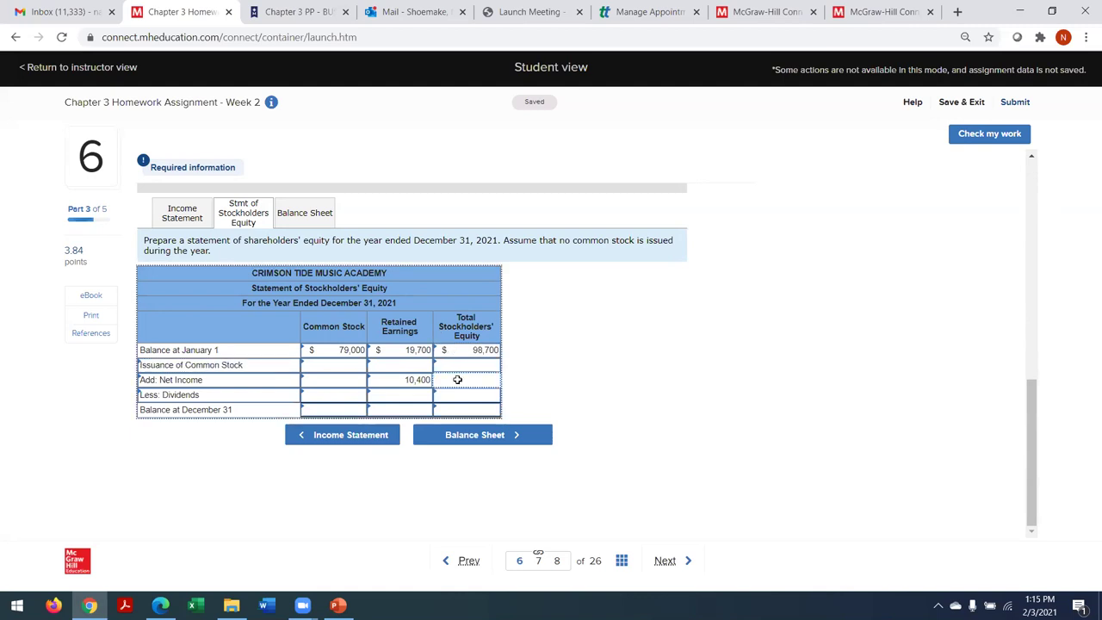
text(10400)
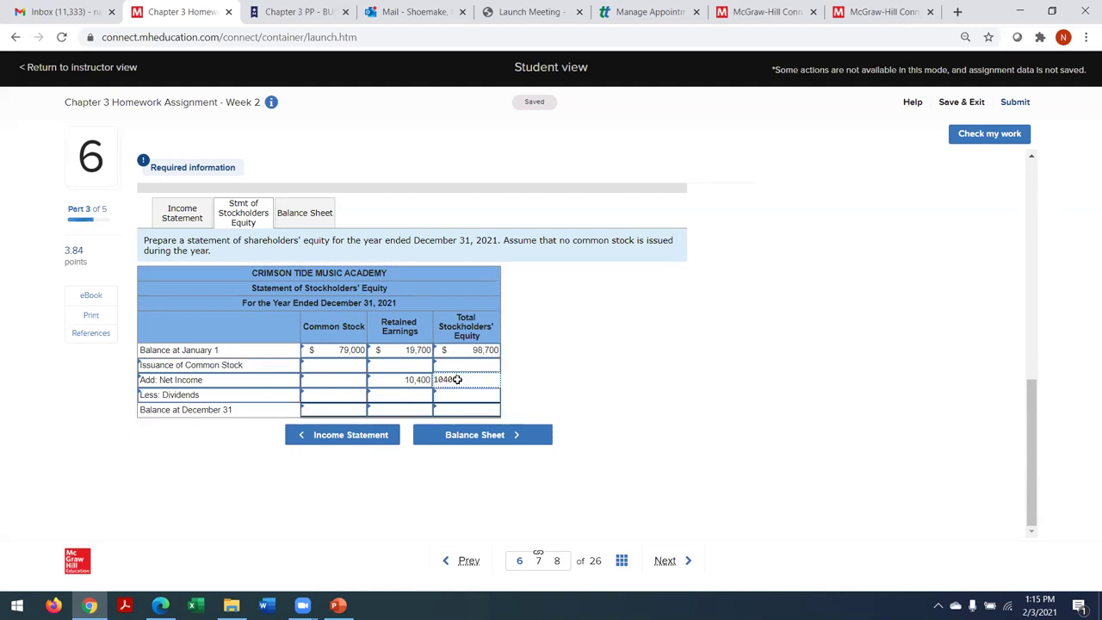
key(Tab)
click(465, 365)
text(0)
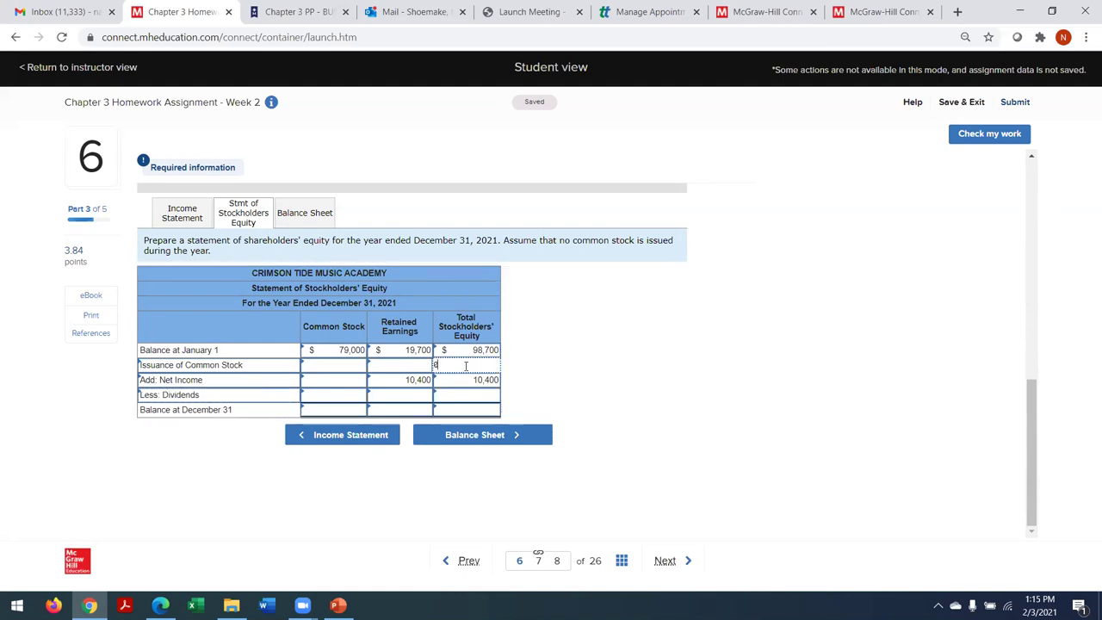
click(466, 395)
text(()
Step: Enter December 31 balances of 79,000 Common Stock, 30,100 Retained Earnings and 109,100 total equity, check the work, and return to the question
click(324, 364)
click(332, 410)
text(79,000)
key(Tab)
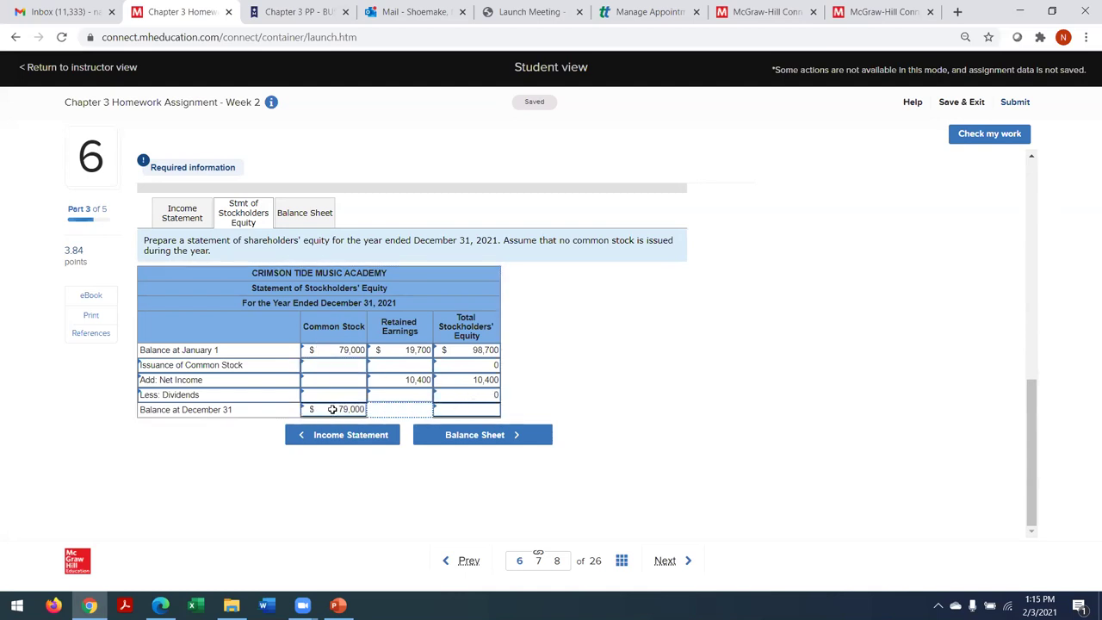
click(394, 413)
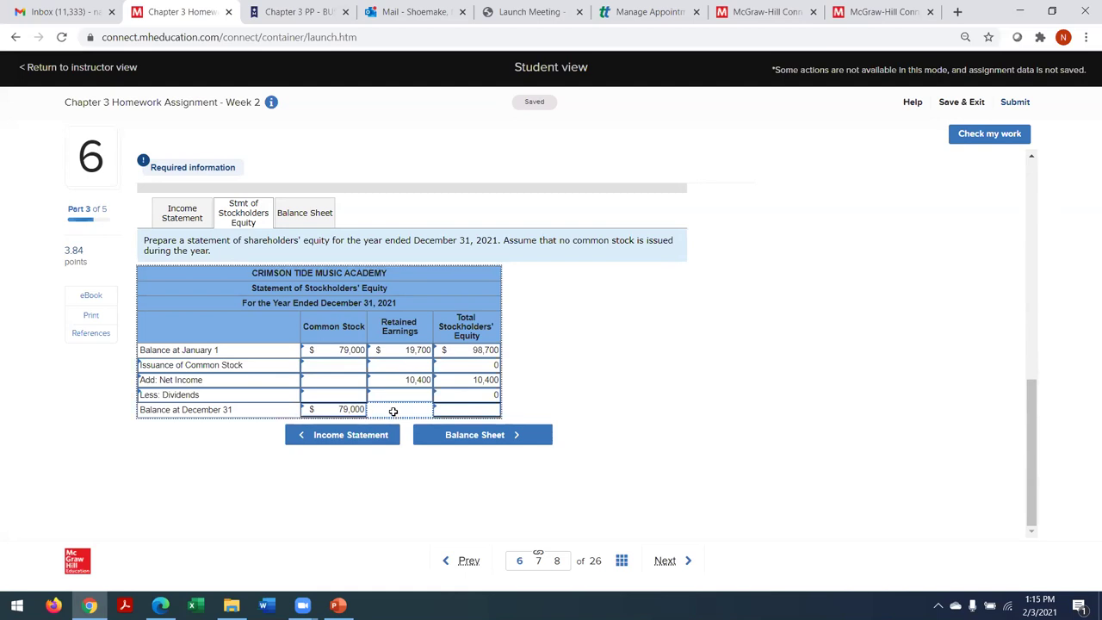
text(30,)
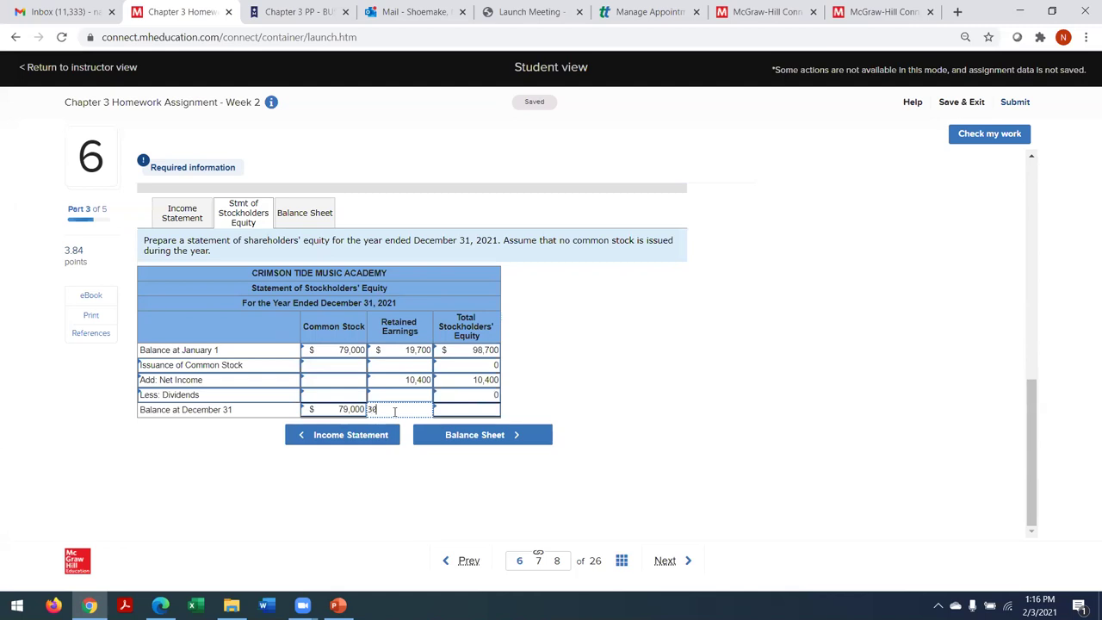
text(100)
click(476, 411)
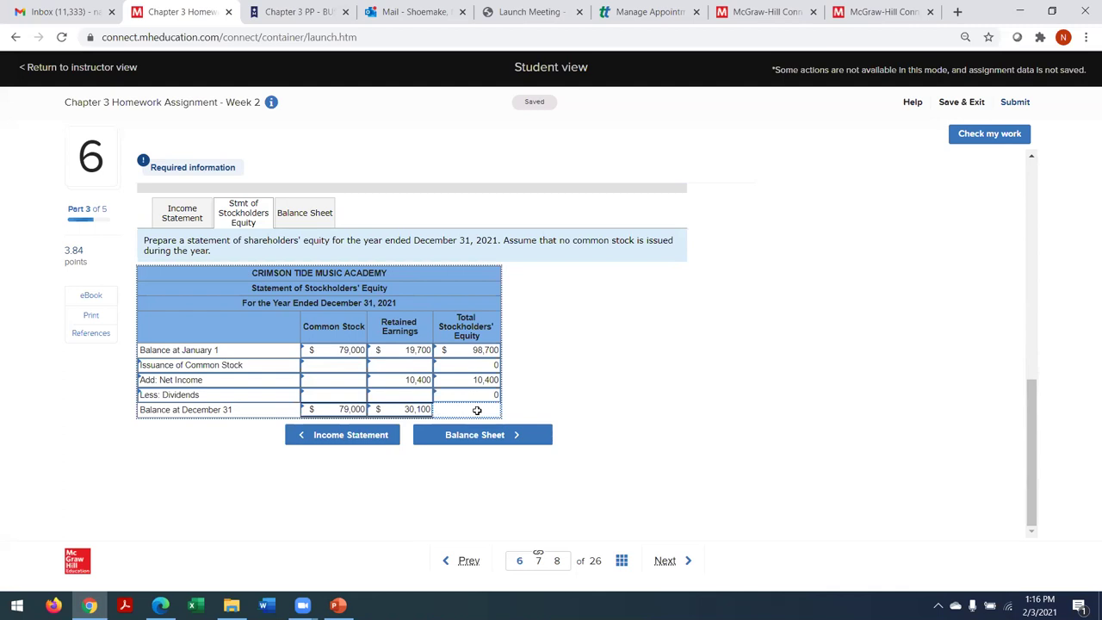
text(109100)
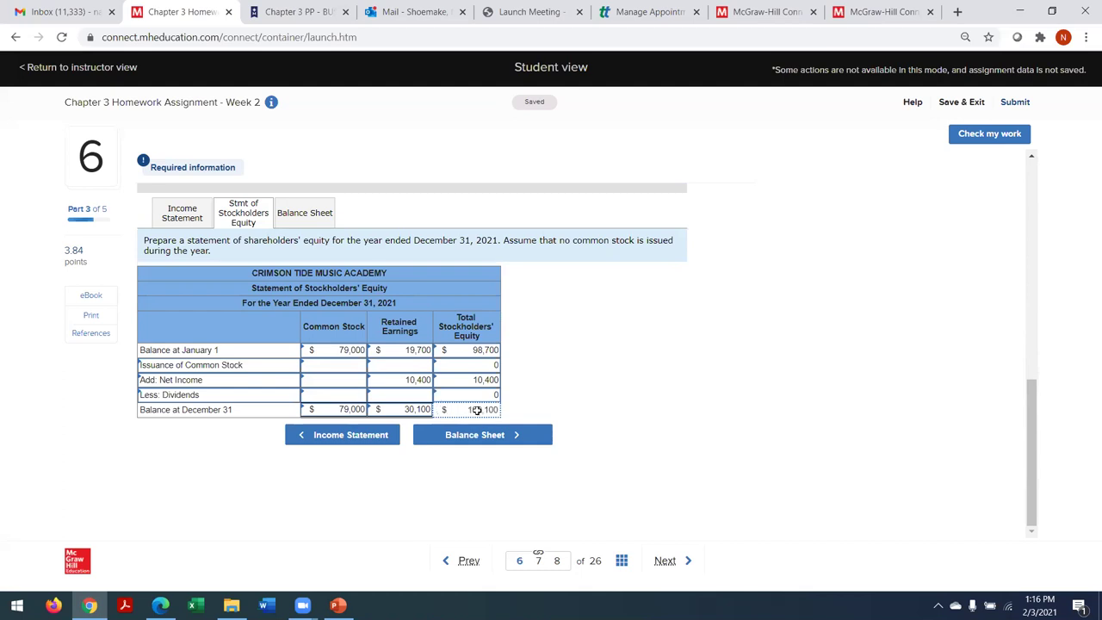
click(981, 141)
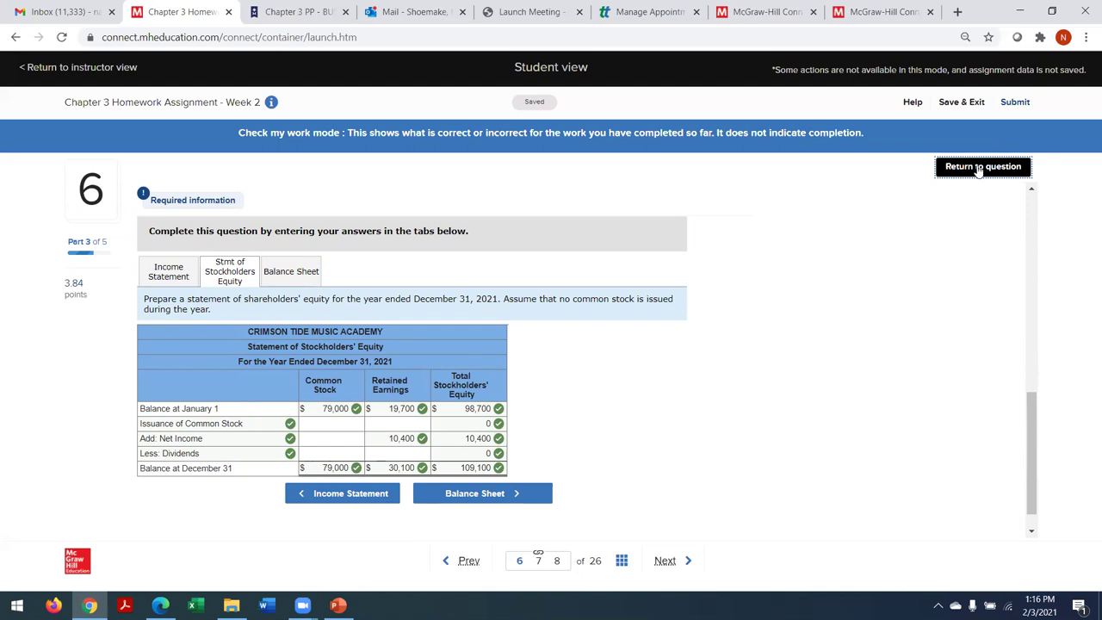
click(978, 167)
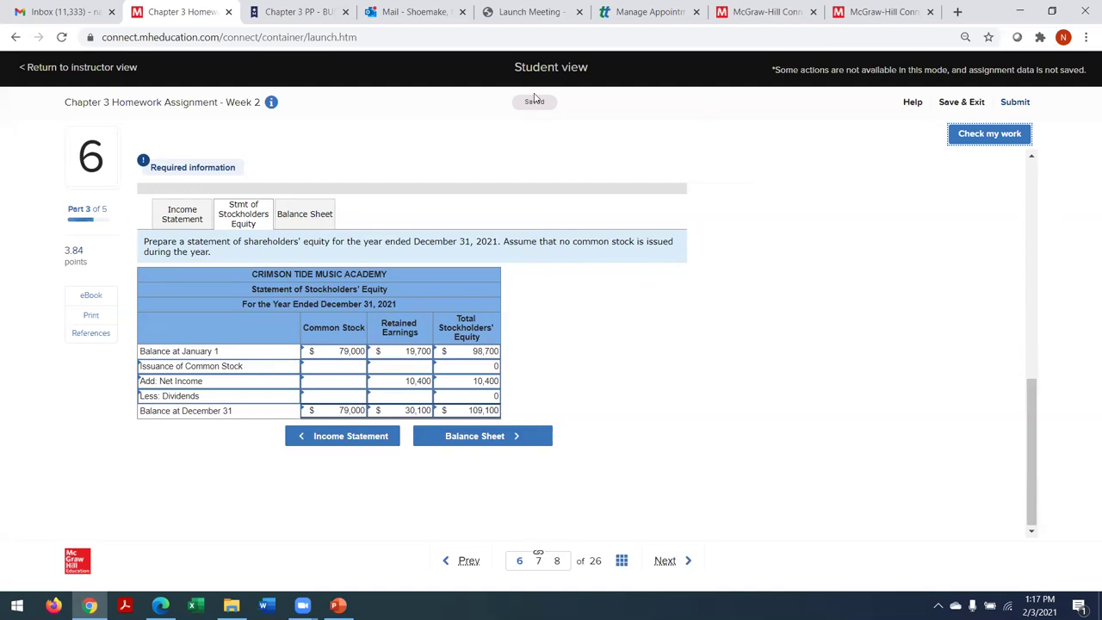
Step: Open question 6's balance sheet and enter Cash as the first current asset
click(469, 435)
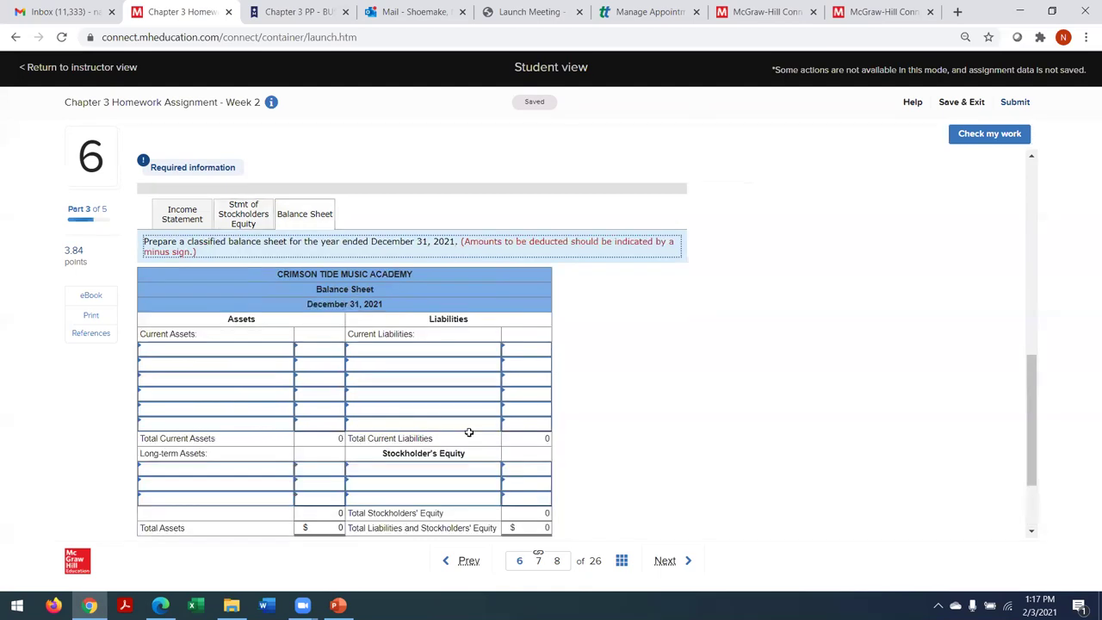
drag(1030, 402, 1033, 392)
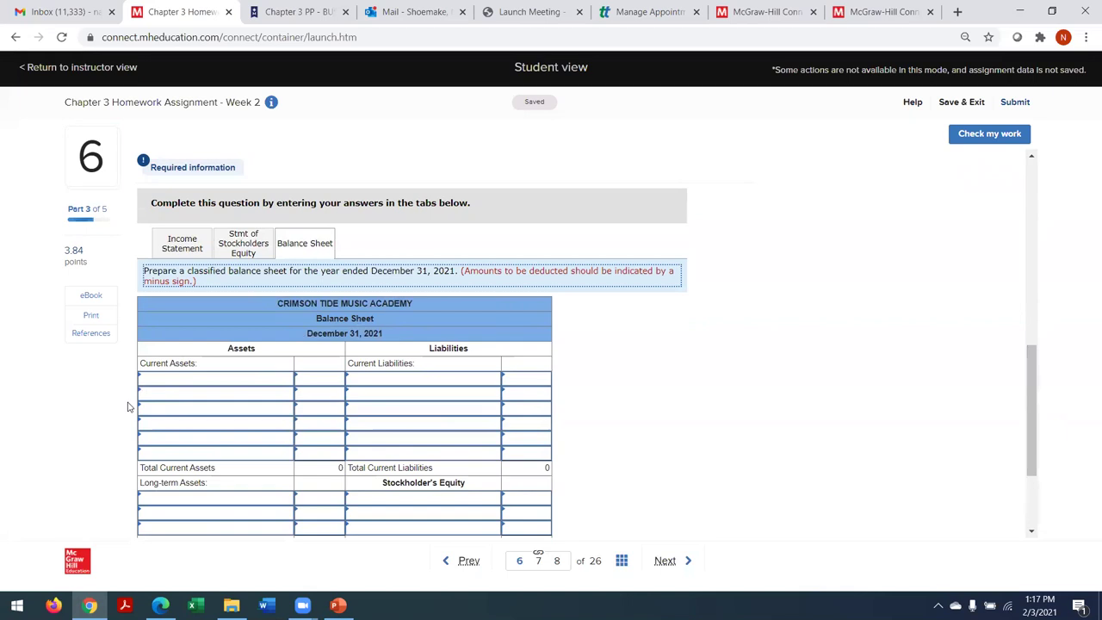
click(195, 382)
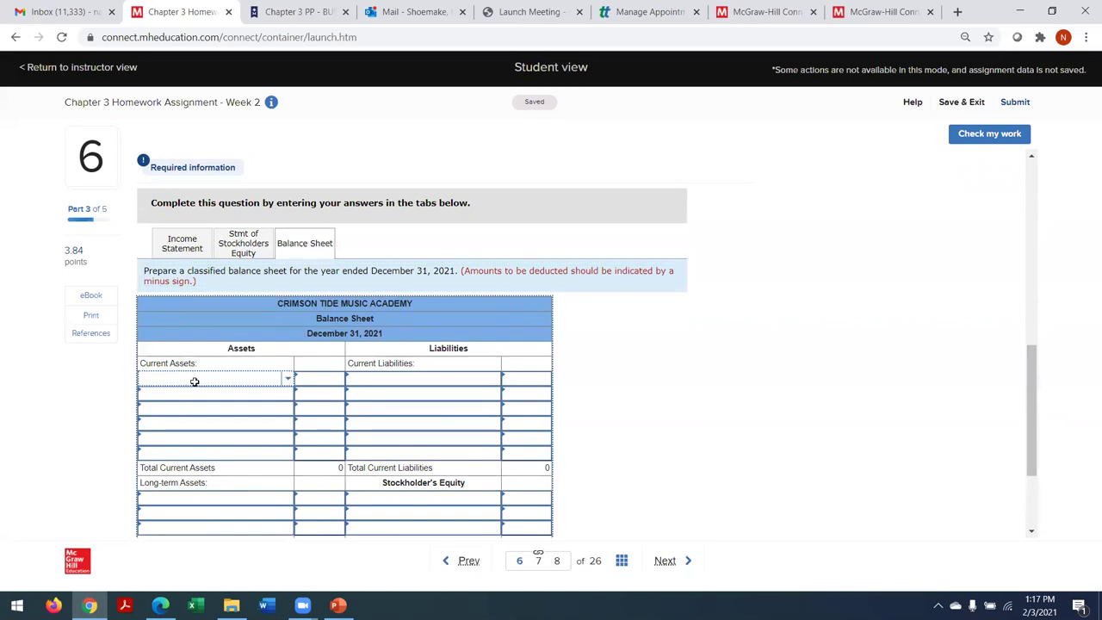
text(Cash)
key(Tab)
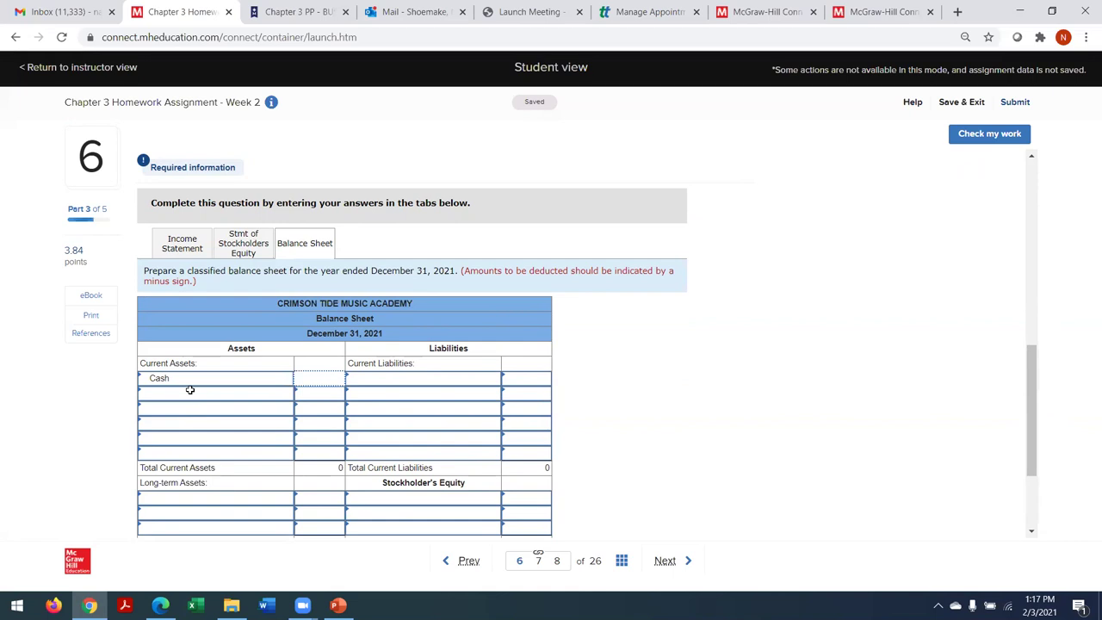
Step: Review the account ending balances in question 4 and the adjusted trial balance in question 5
click(458, 567)
click(457, 568)
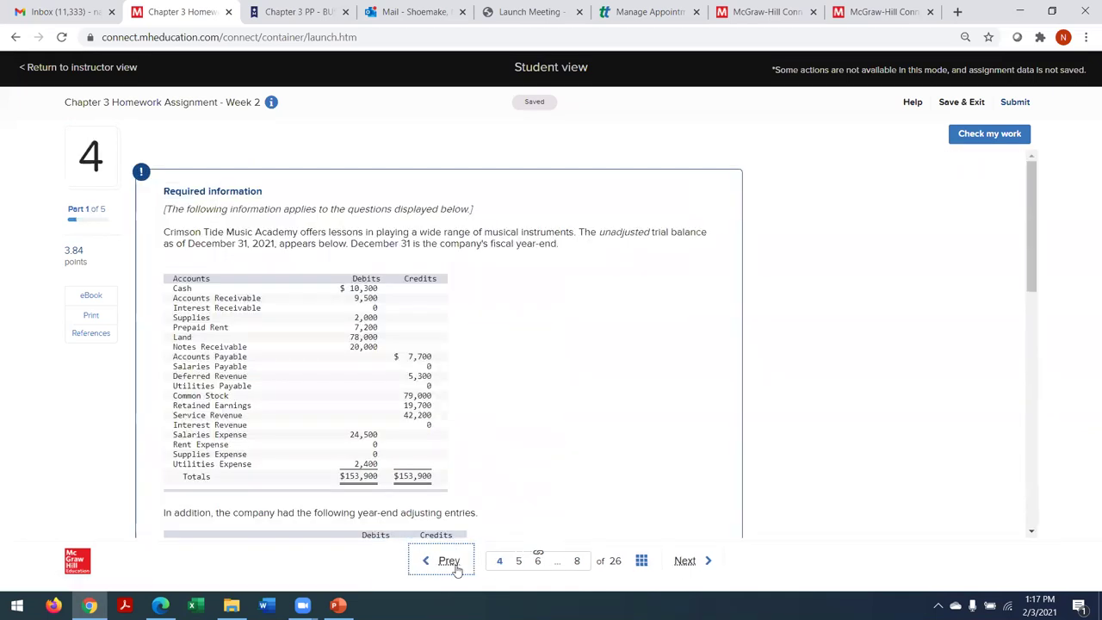
drag(1038, 220, 1038, 358)
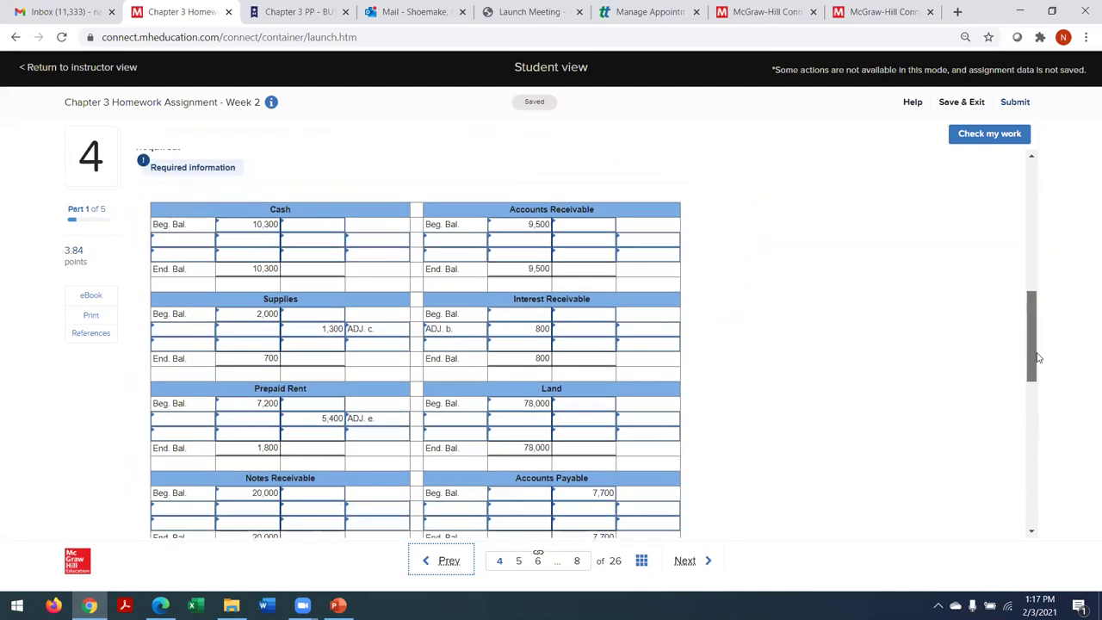
scroll(1040, 357, down, 5)
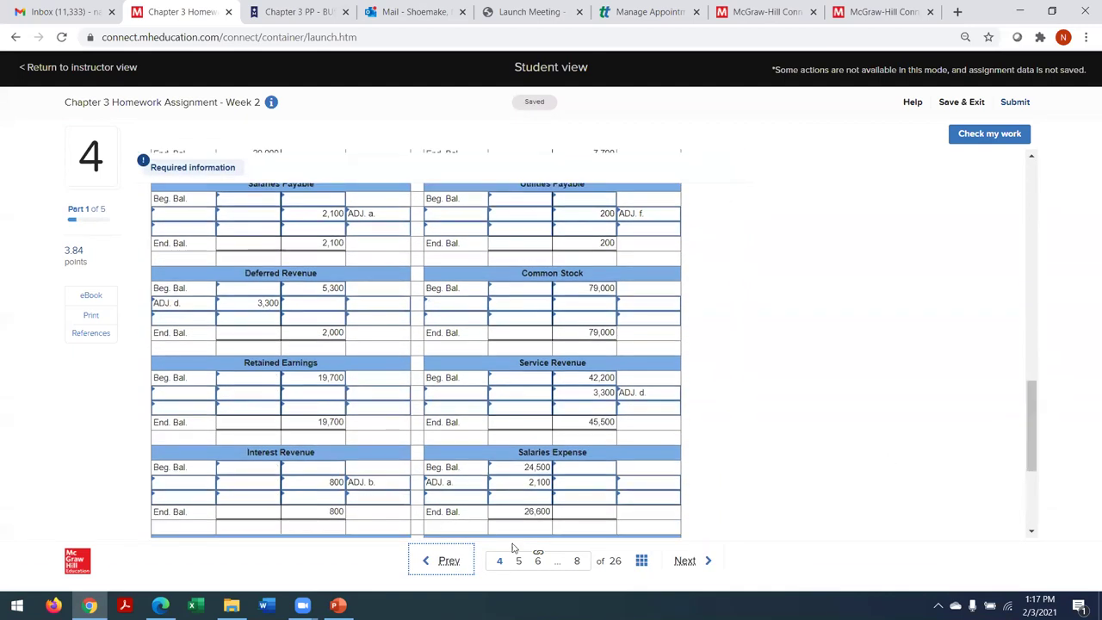
click(700, 561)
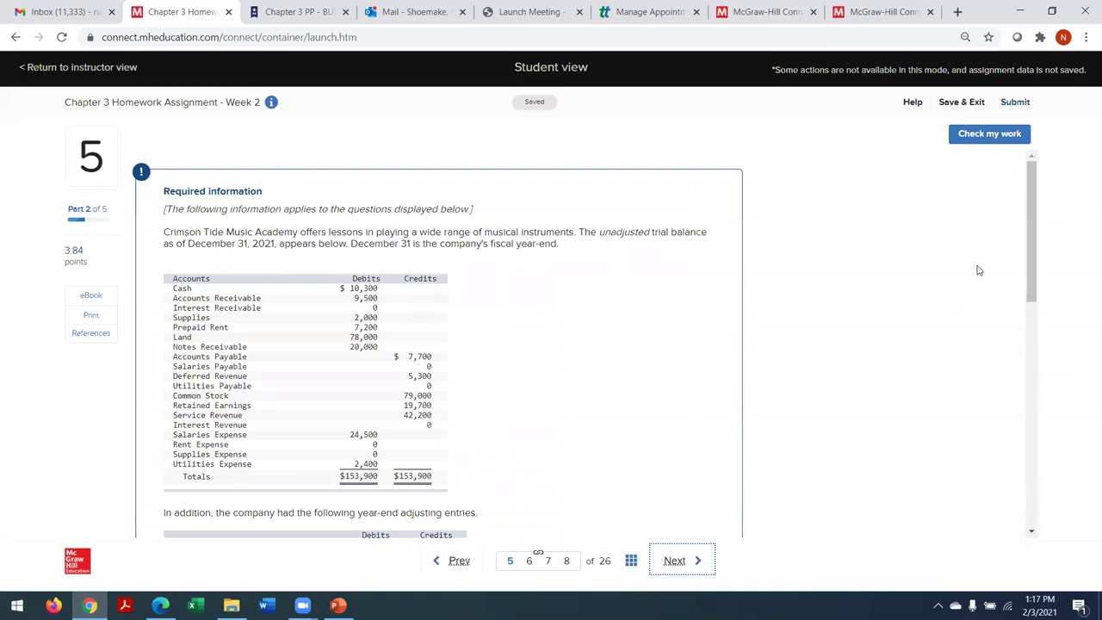
drag(1031, 259, 1032, 476)
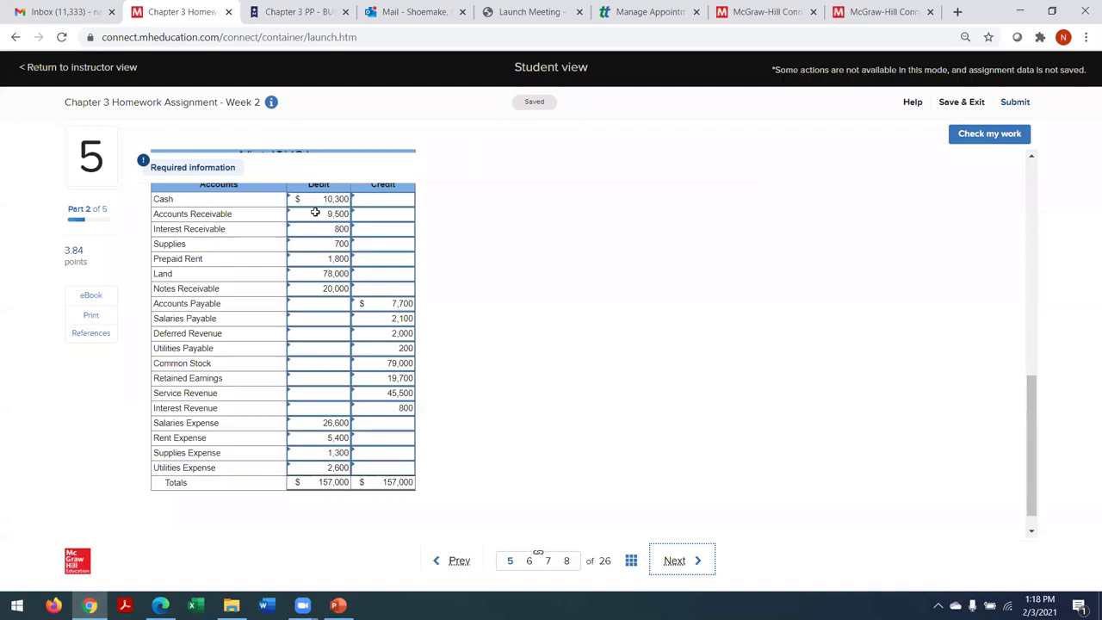
Step: Return to question 6's balance sheet and enter 10,300 as the Cash amount
click(672, 564)
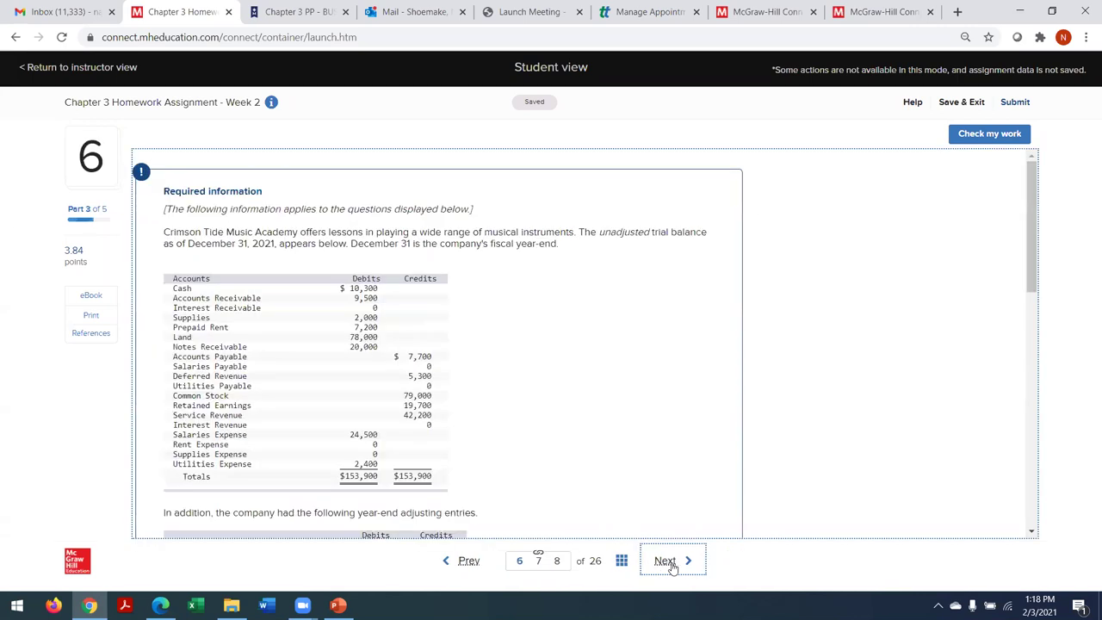
click(671, 564)
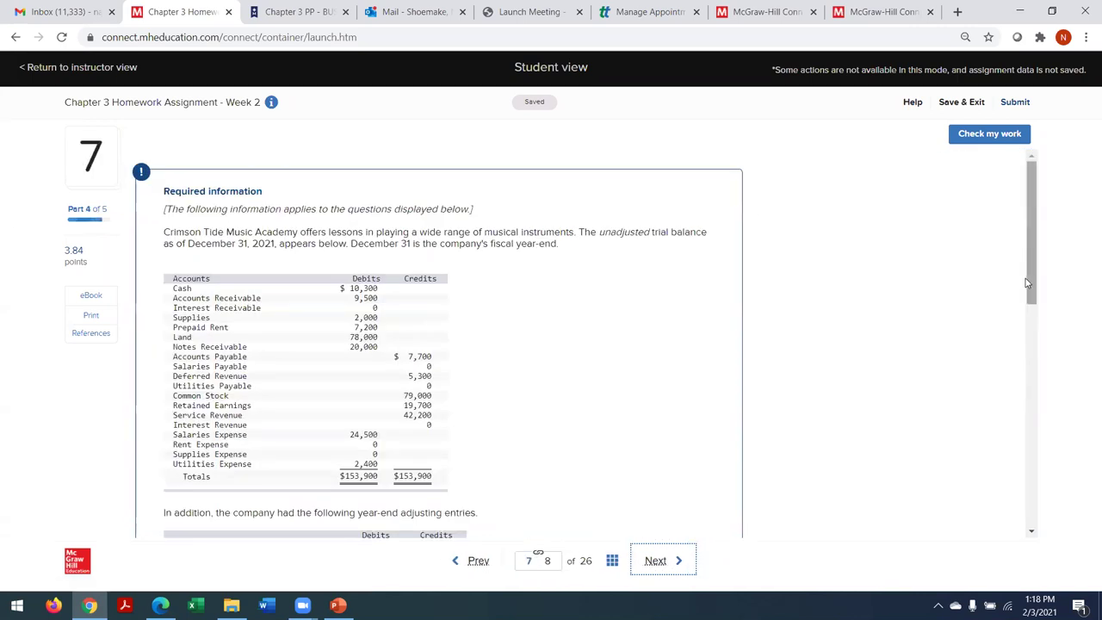
scroll(1034, 345, down, 1)
drag(1040, 362, 1062, 410)
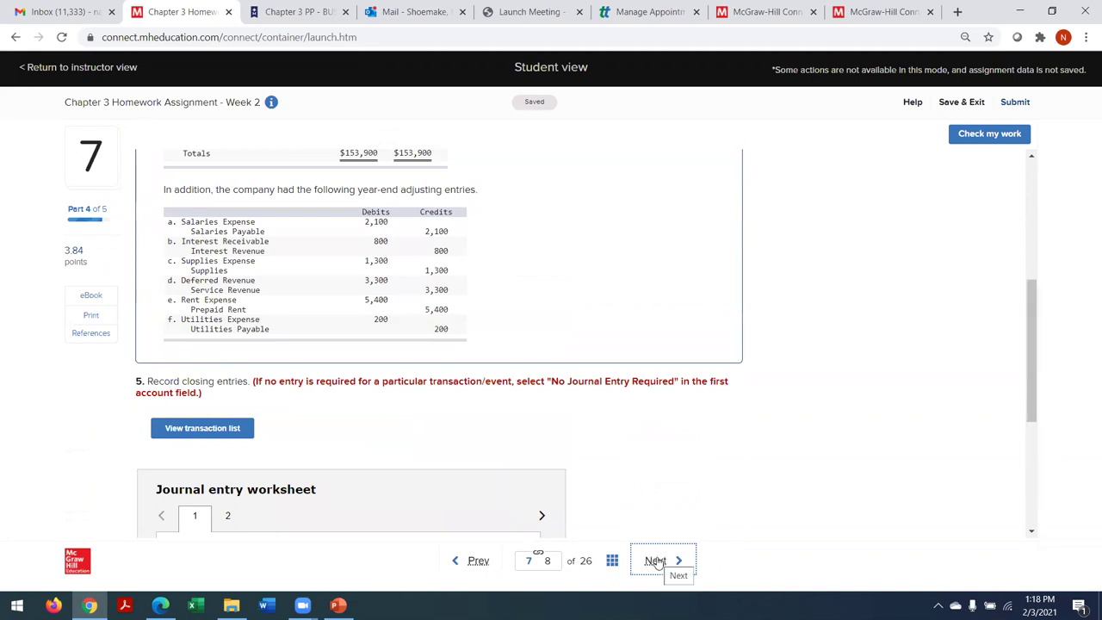
click(466, 560)
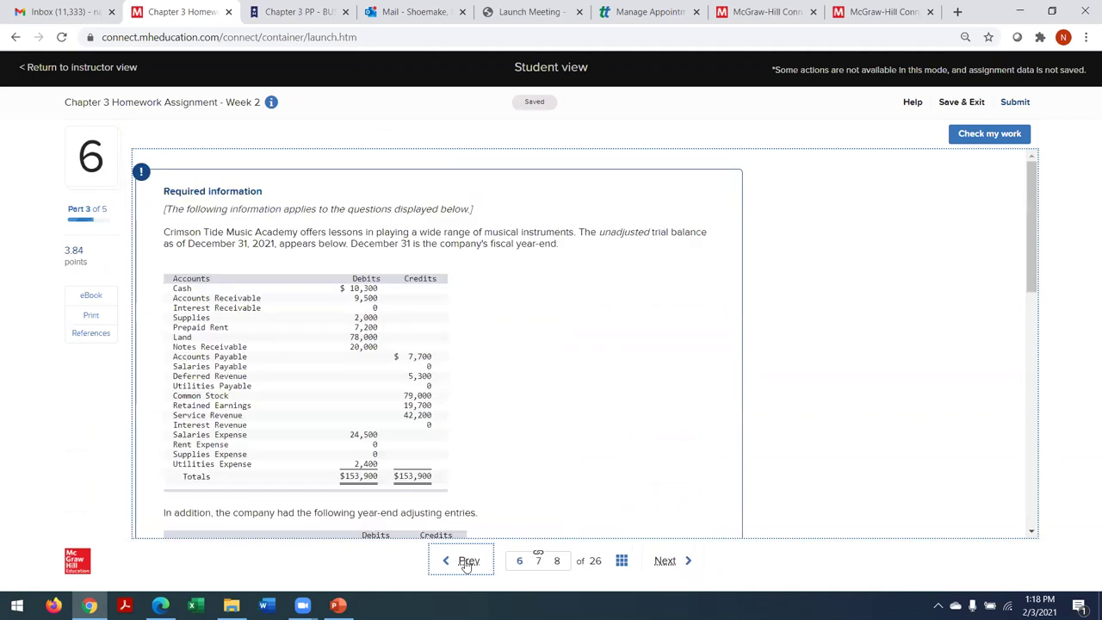
drag(1034, 276, 1033, 371)
scroll(253, 383, down, 4)
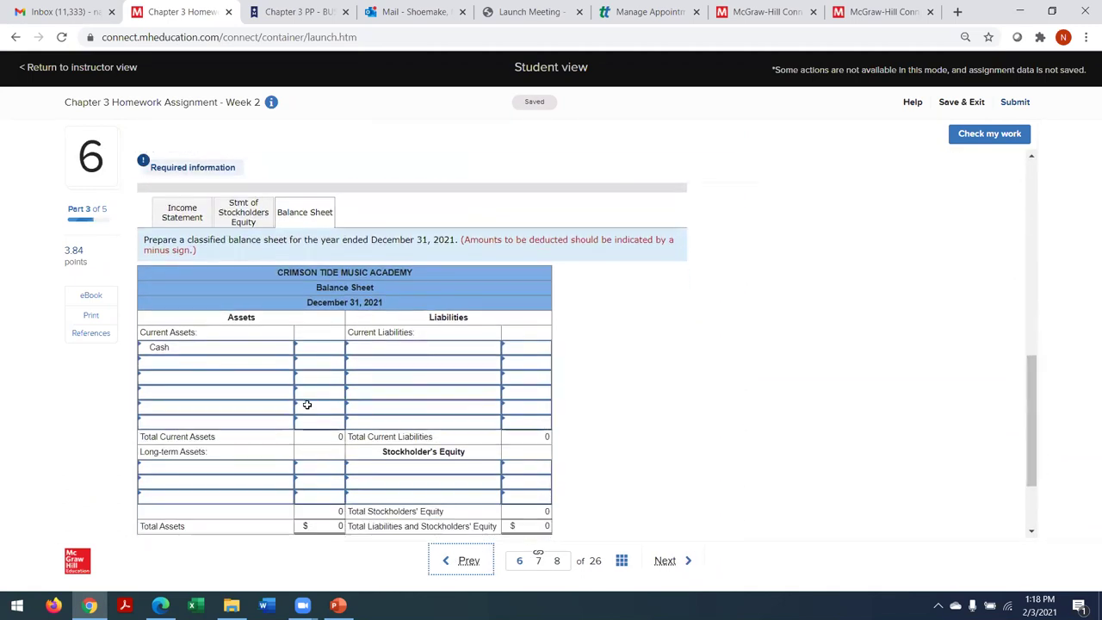
click(309, 347)
text(10300)
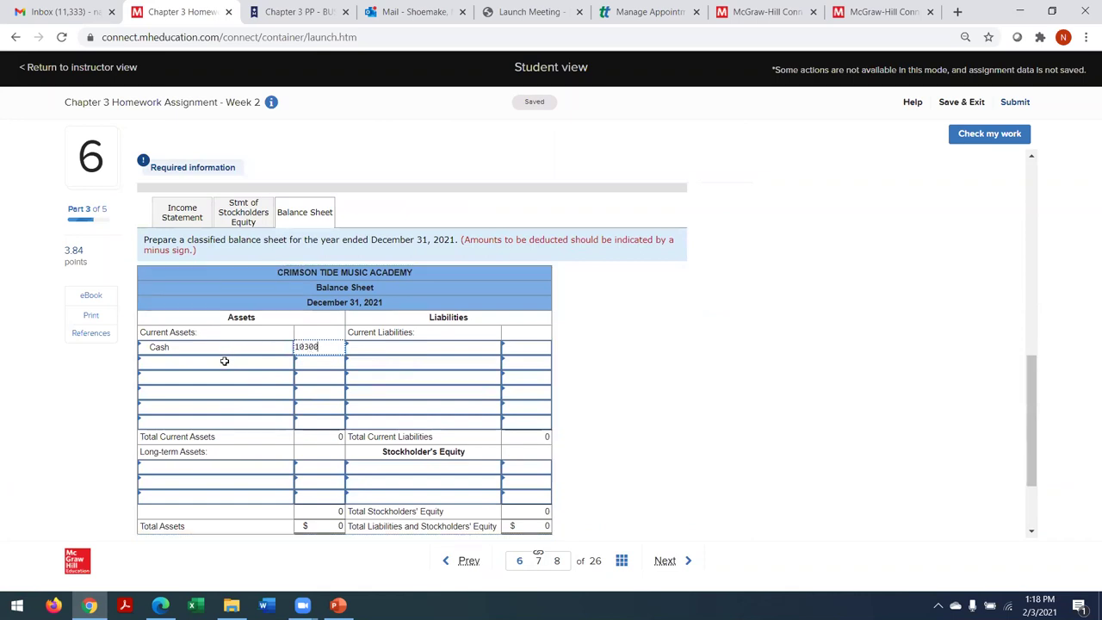
Step: Add Accounts Receivable of 9,500 as the second current asset on the balance sheet
click(224, 361)
text(Account)
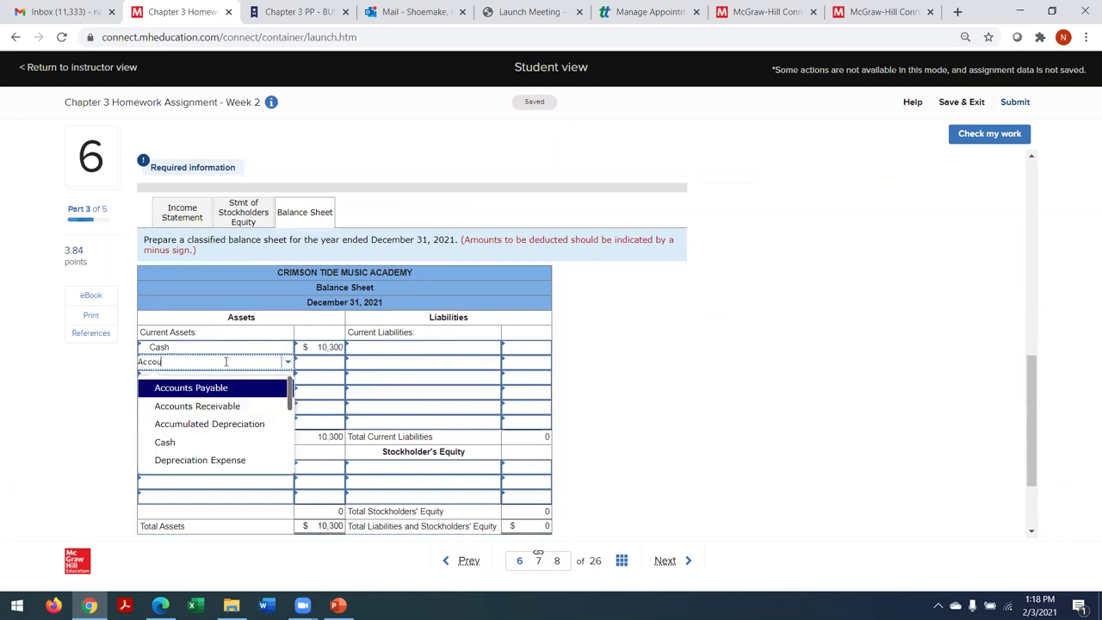
click(231, 406)
click(315, 361)
text(9500)
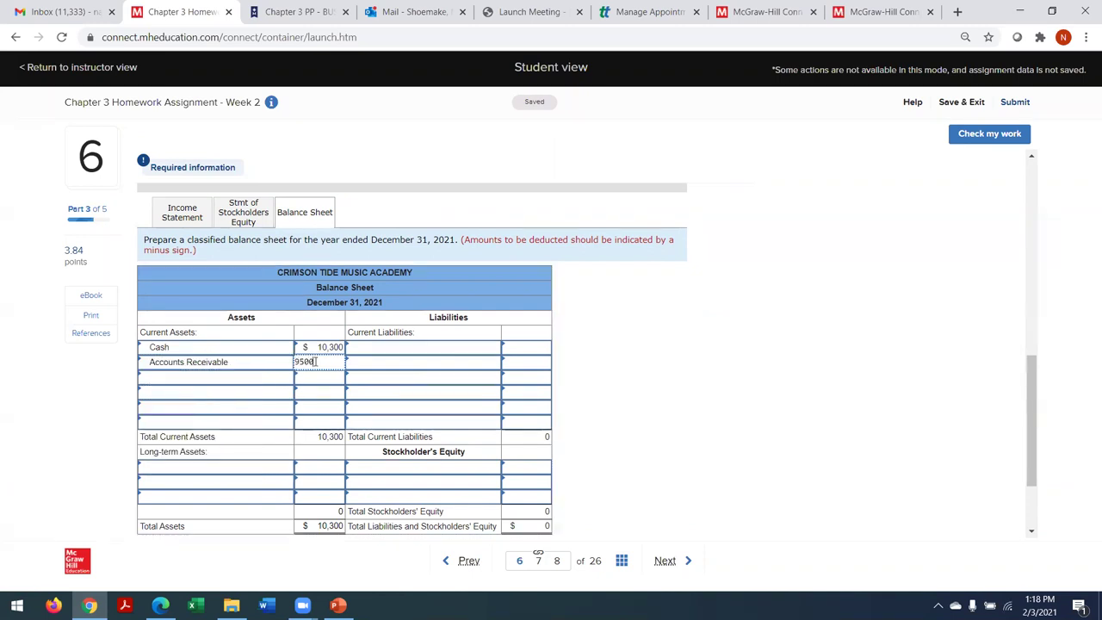
key(Tab)
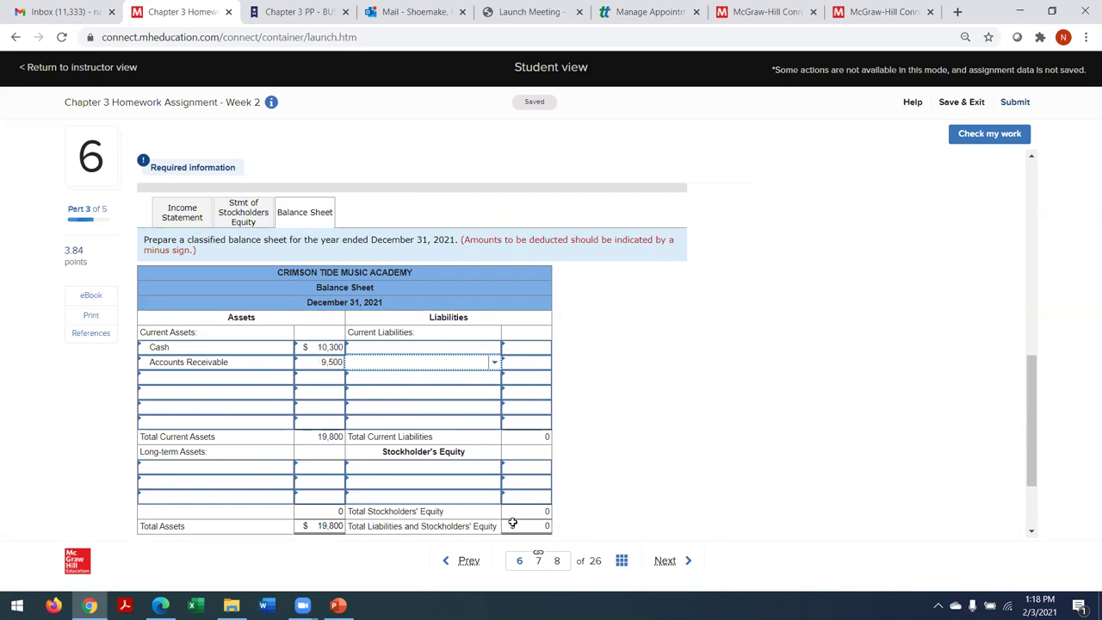
Step: Consult question 5's adjusted trial balance and enter 800 and 700 as the third and fourth current asset amounts in question 6
click(461, 560)
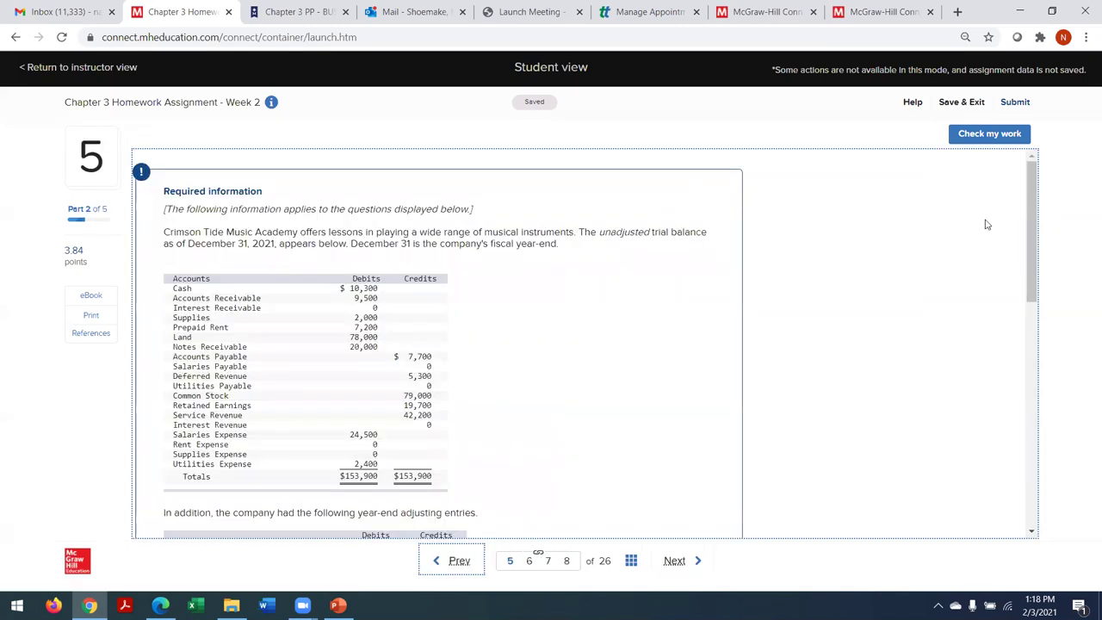
drag(1031, 226, 1038, 444)
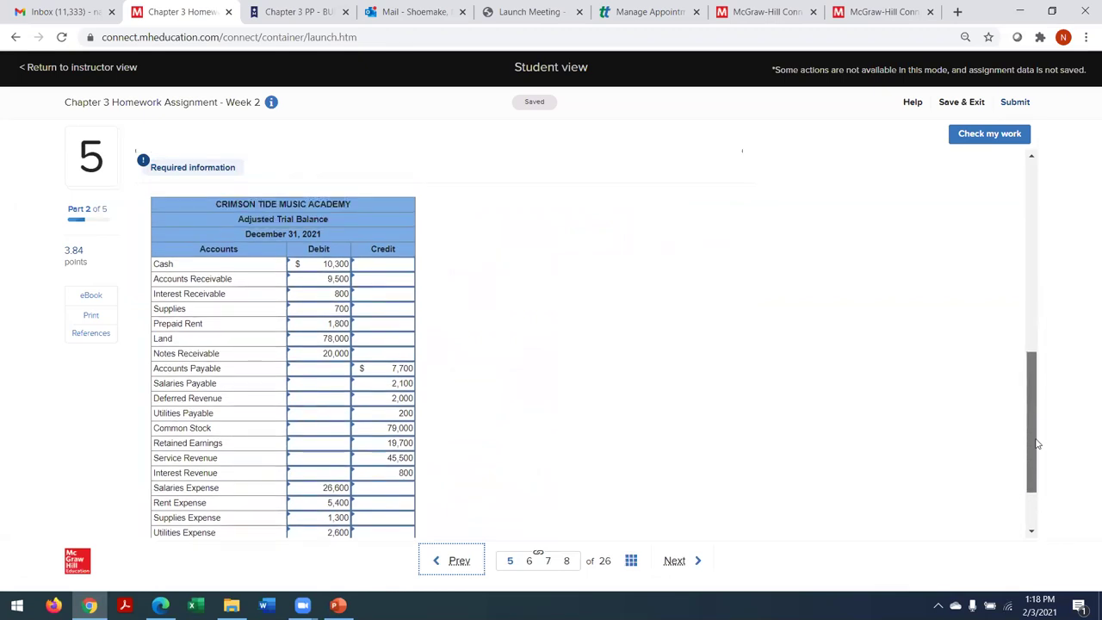
scroll(1038, 444, down, 1)
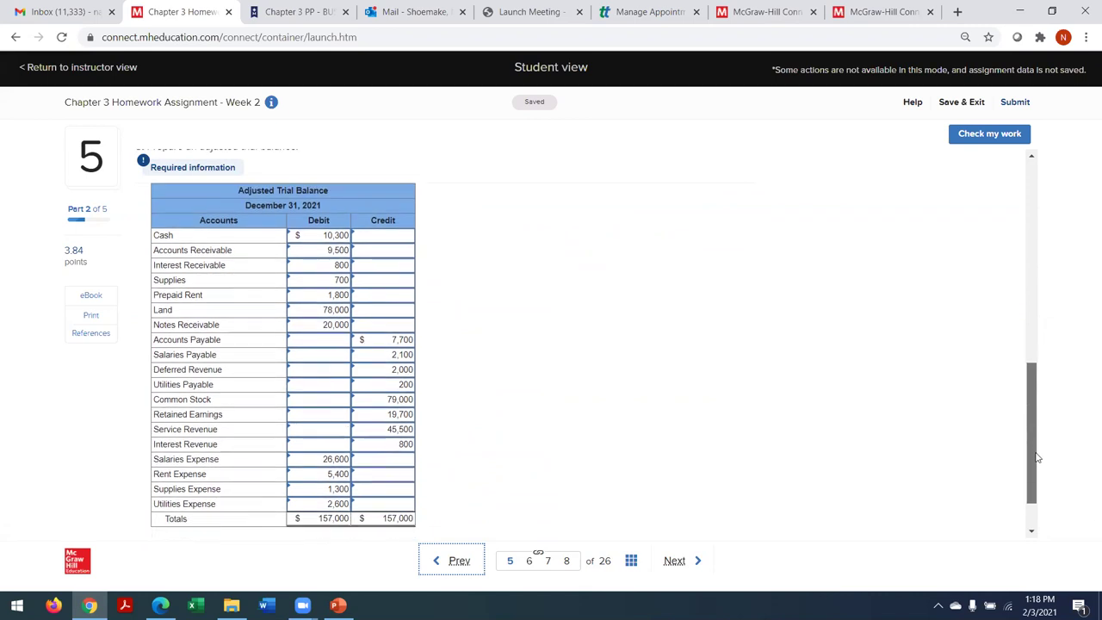
click(672, 561)
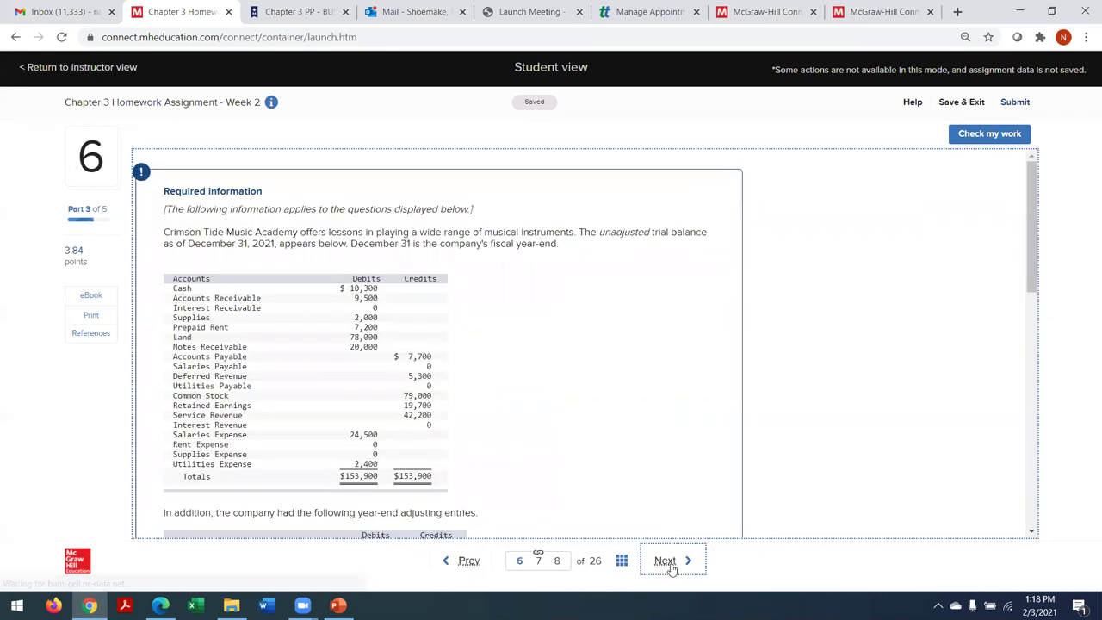
drag(1024, 251, 1028, 449)
click(322, 353)
text(800)
click(322, 366)
text(76)
text(00)
Step: Label the 800 current asset line Interest Receivable and the 700 line Supplies
click(257, 356)
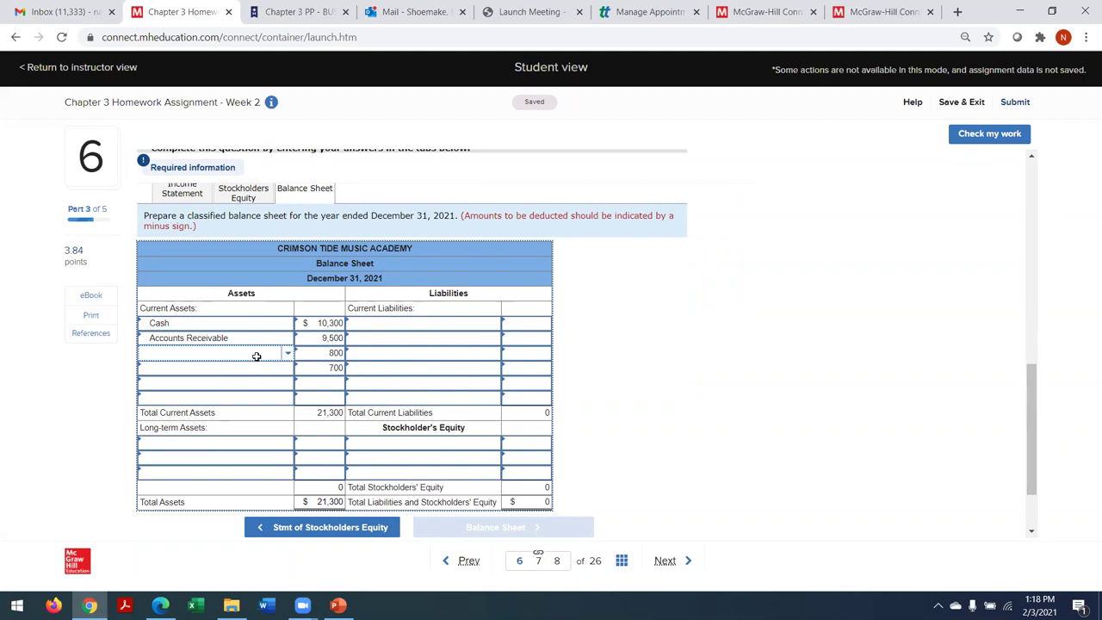
text(Intere)
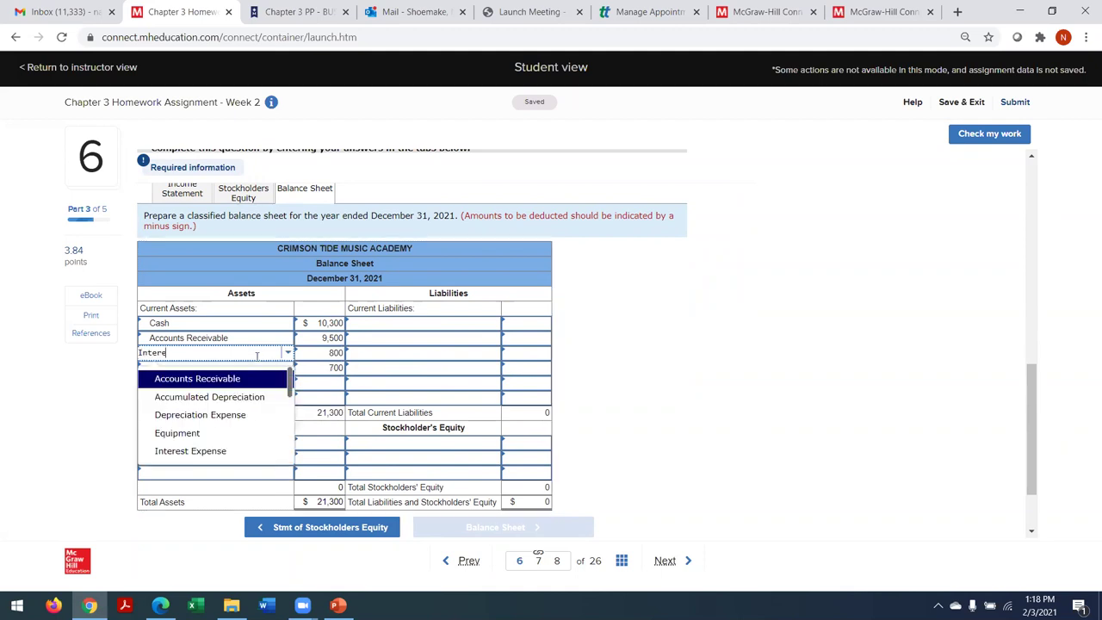
text(st Rec)
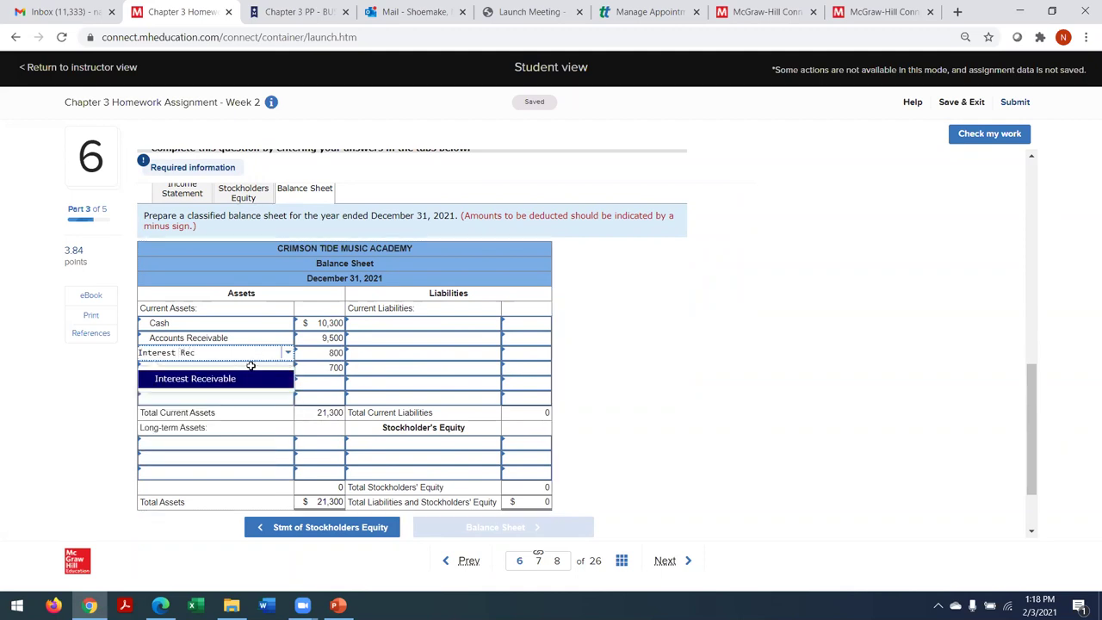
click(191, 376)
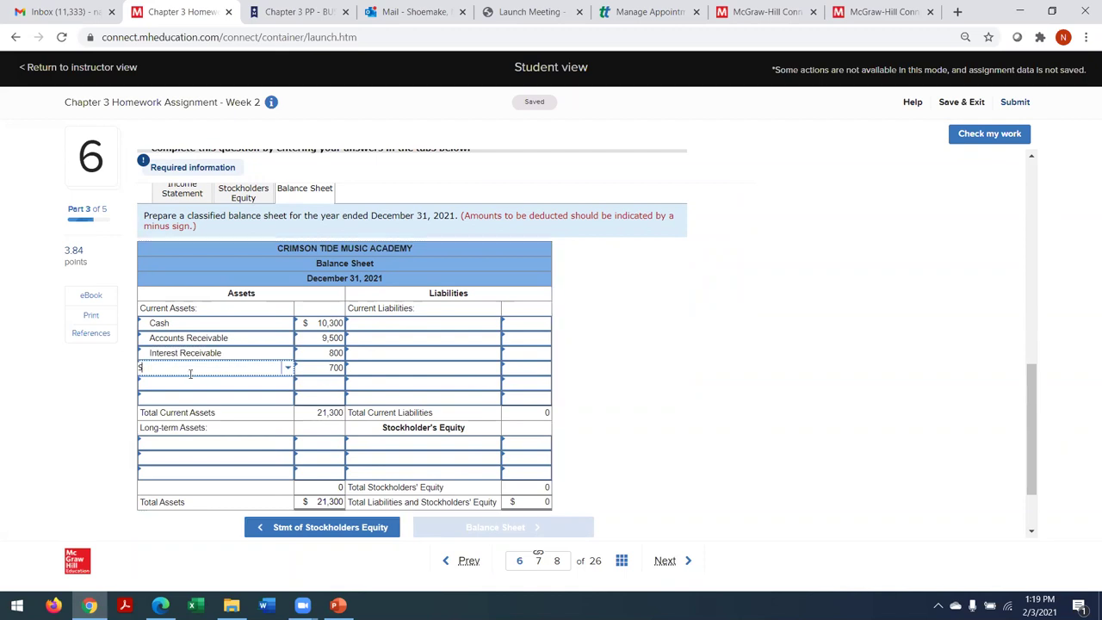
text(Supp)
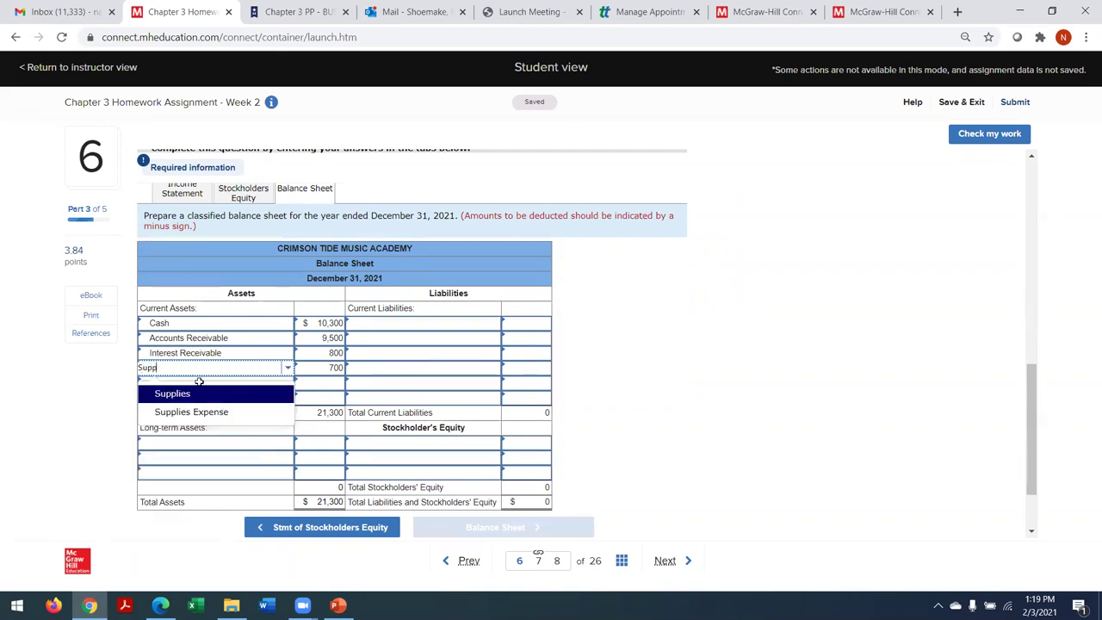
click(163, 395)
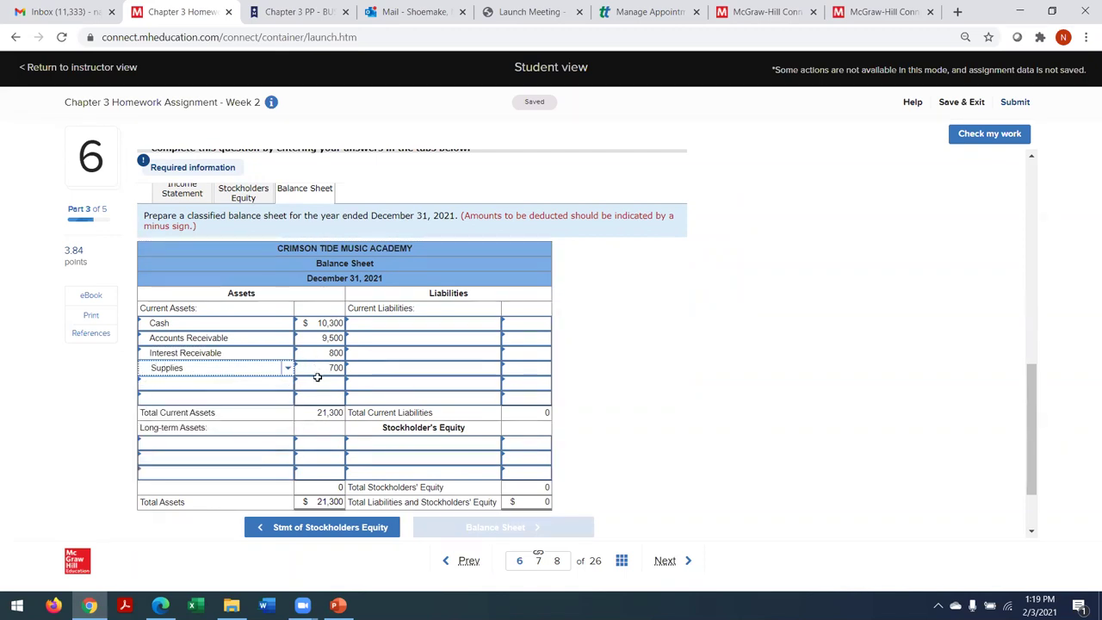
Step: Consult question 5's adjusted trial balance and add Prepaid Rent of 1,800 as the fifth current asset in question 6
click(465, 561)
drag(1027, 286, 1038, 424)
click(665, 564)
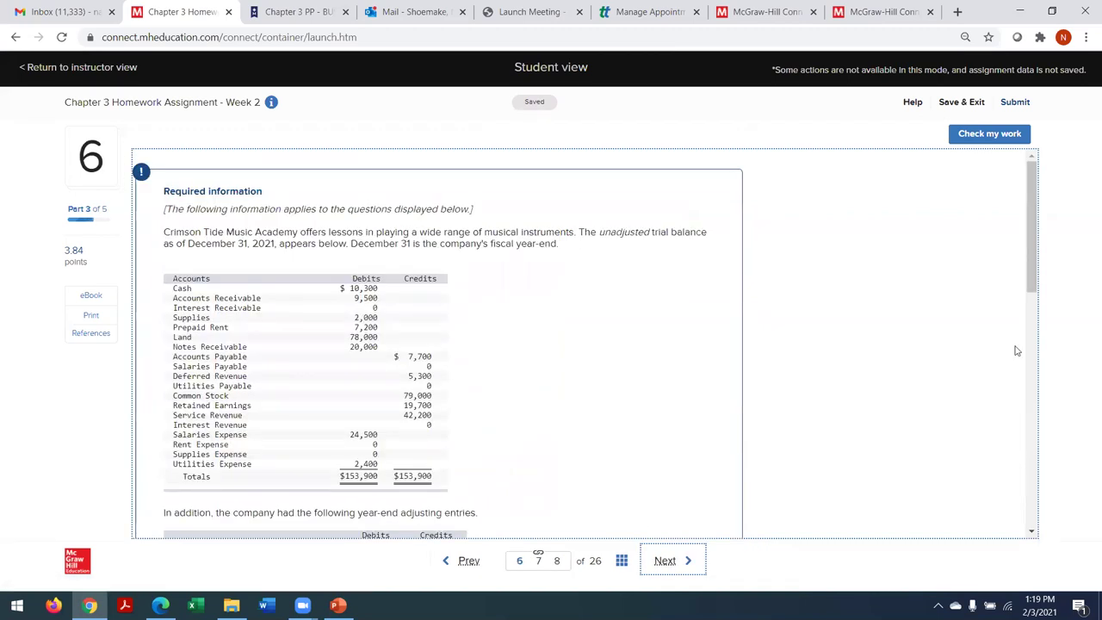
drag(1032, 278, 1032, 501)
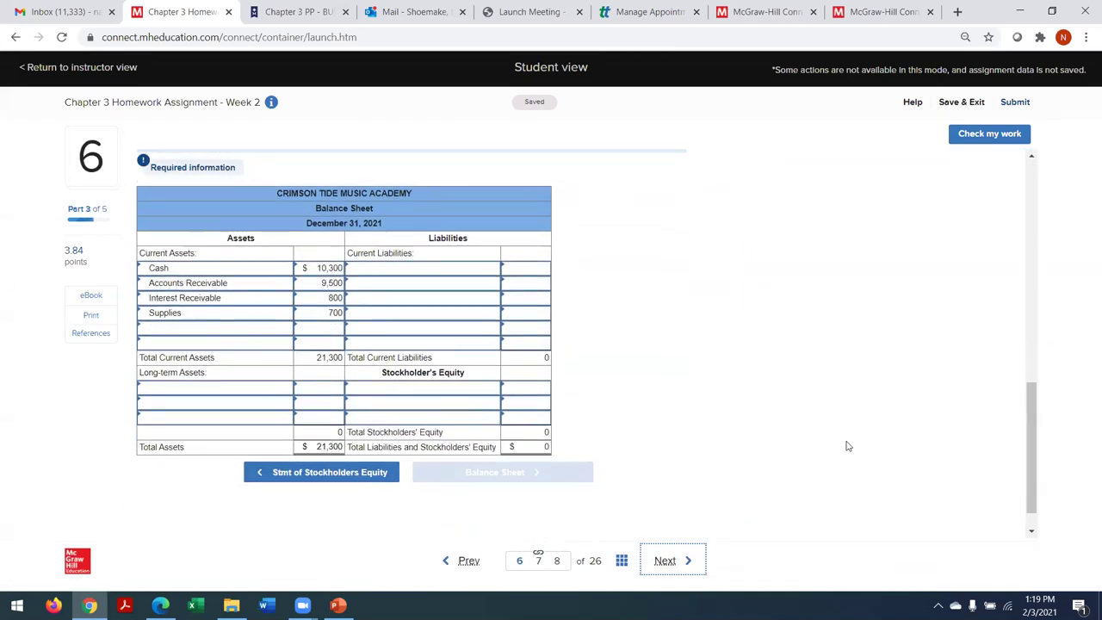
click(221, 329)
text(Prepaid)
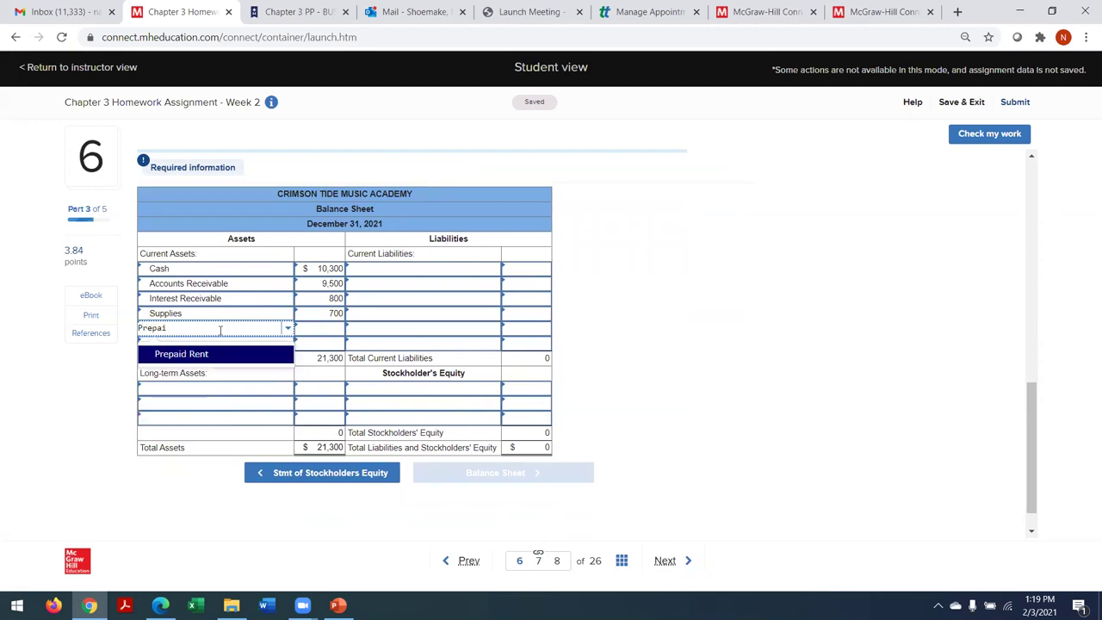
click(204, 352)
click(326, 333)
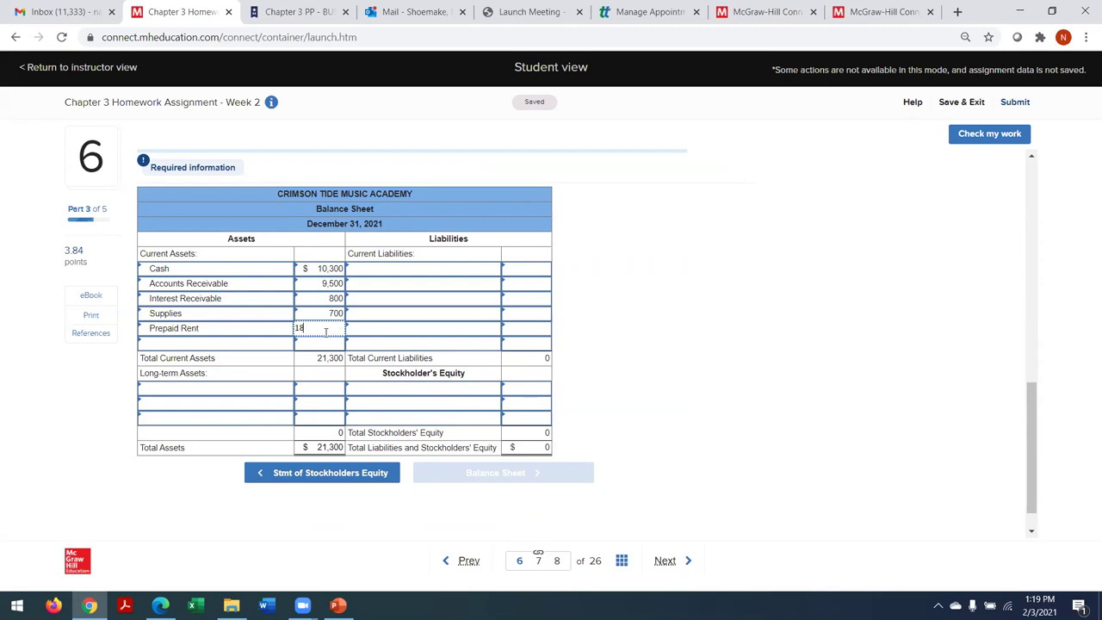
text(1800)
key(Tab)
Step: Consult question 5's adjusted trial balance and add Land of 78,000 as the first long-term asset in question 6
click(485, 558)
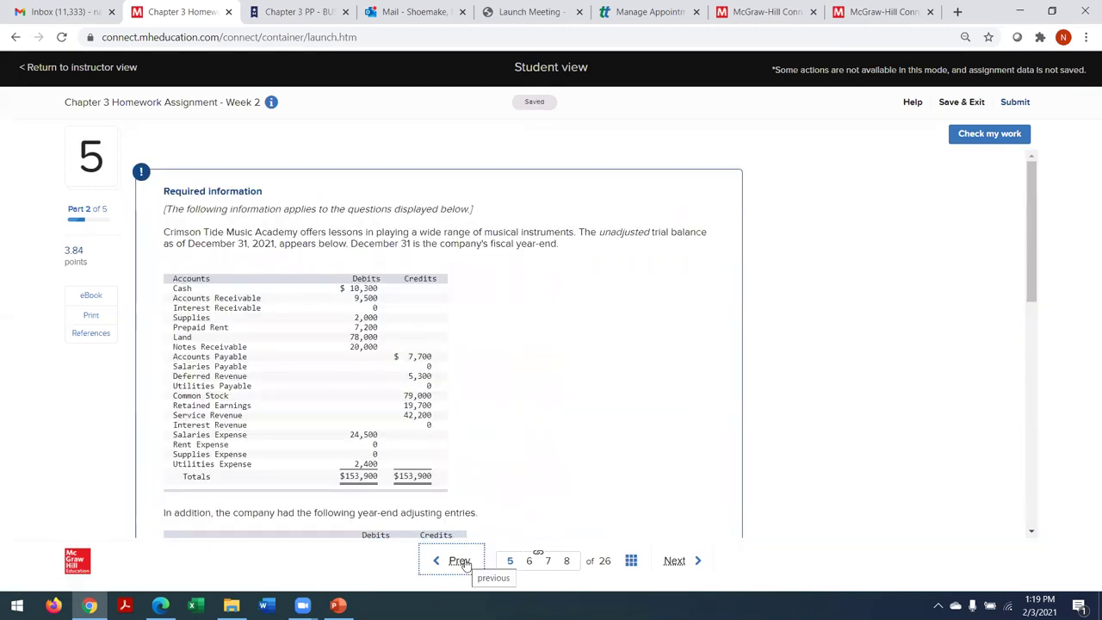
drag(1030, 265, 1028, 435)
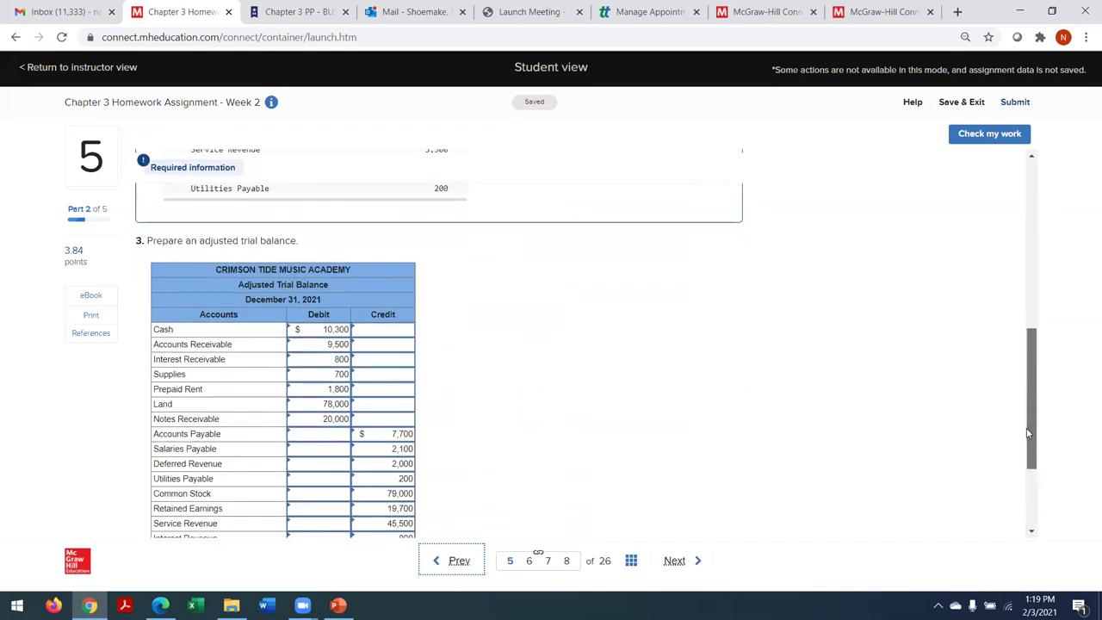
drag(1027, 434, 1026, 448)
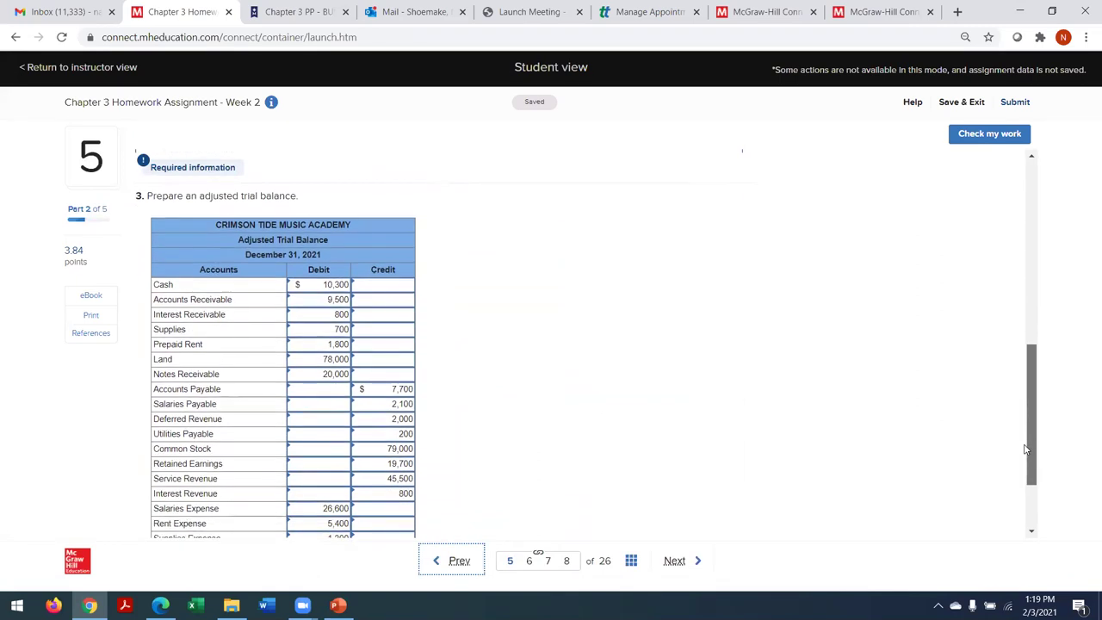
click(674, 560)
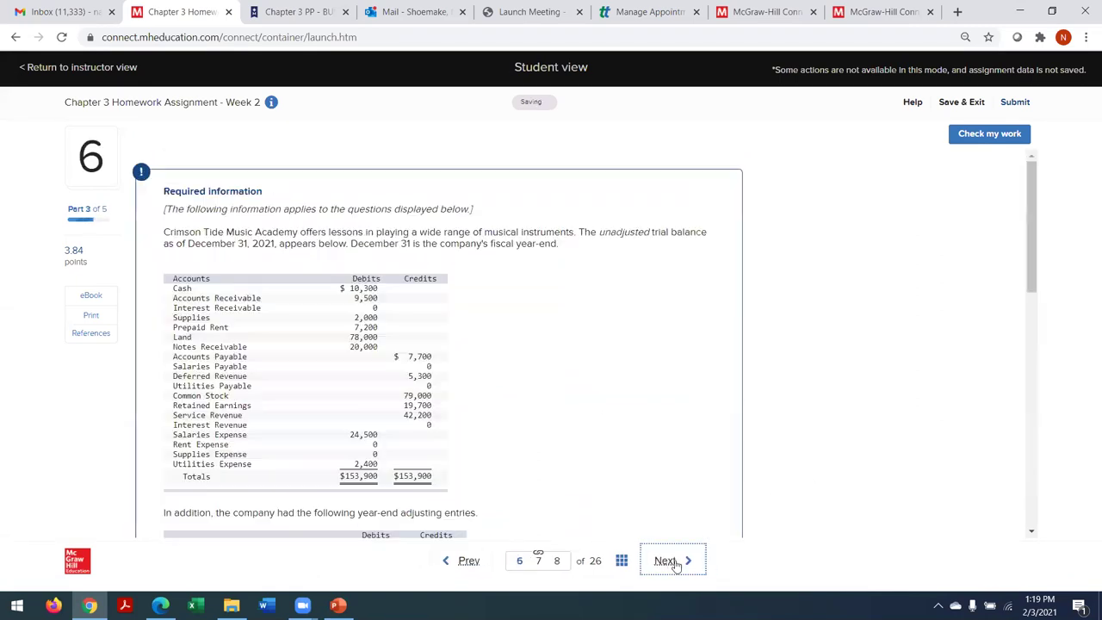
drag(1028, 263, 1032, 487)
click(224, 394)
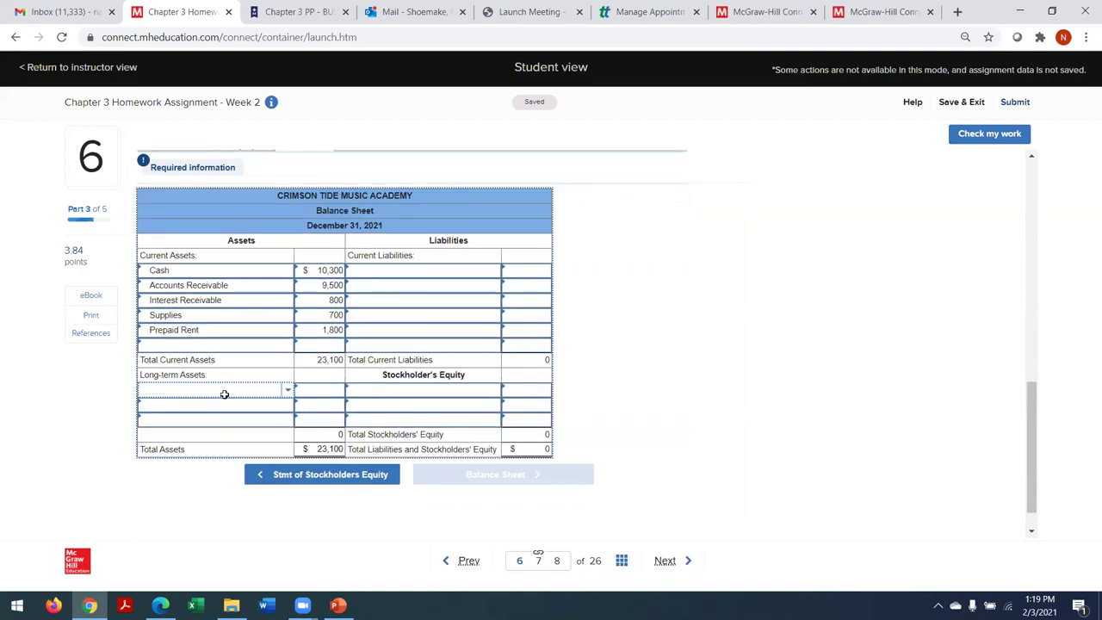
text(Land)
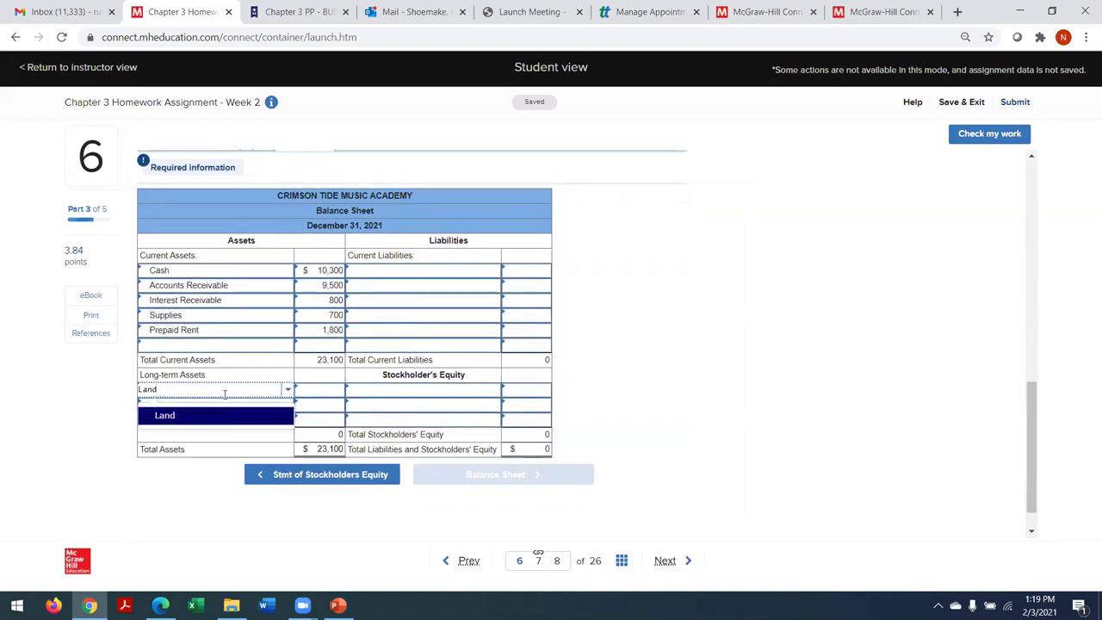
click(196, 416)
click(313, 386)
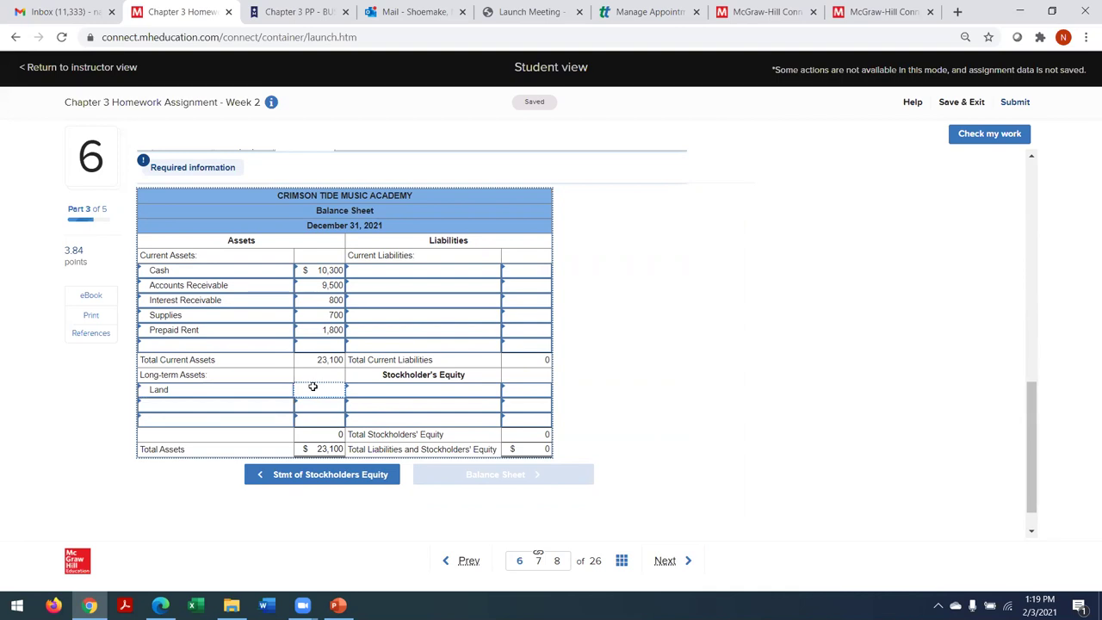
text(78000)
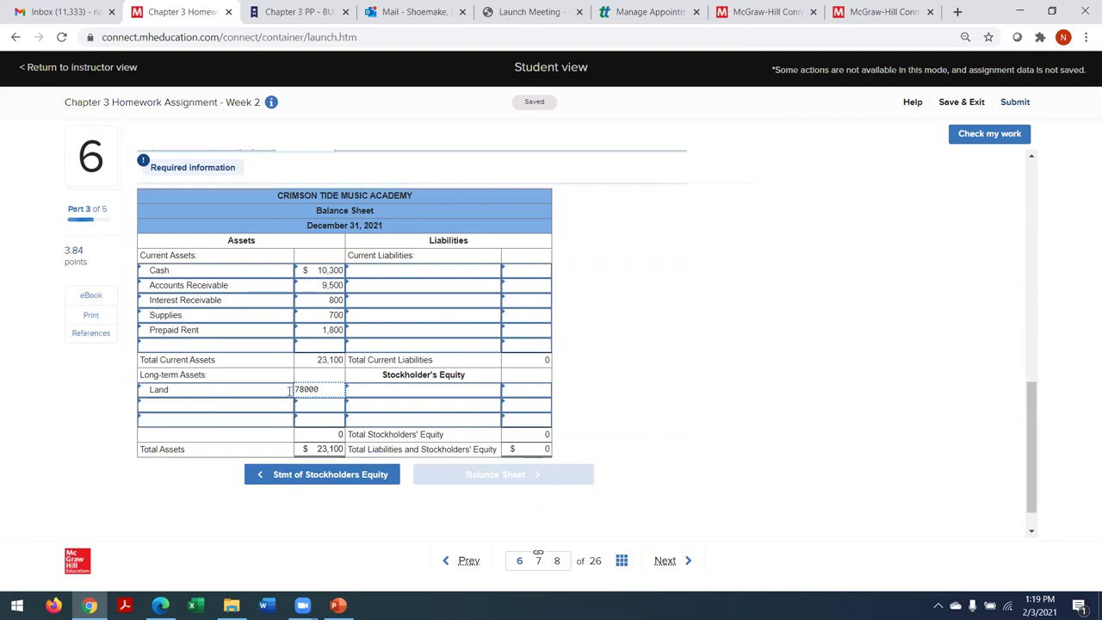
Step: Add Notes Receivable of 20,000 as the second long-term asset on the balance sheet
click(246, 409)
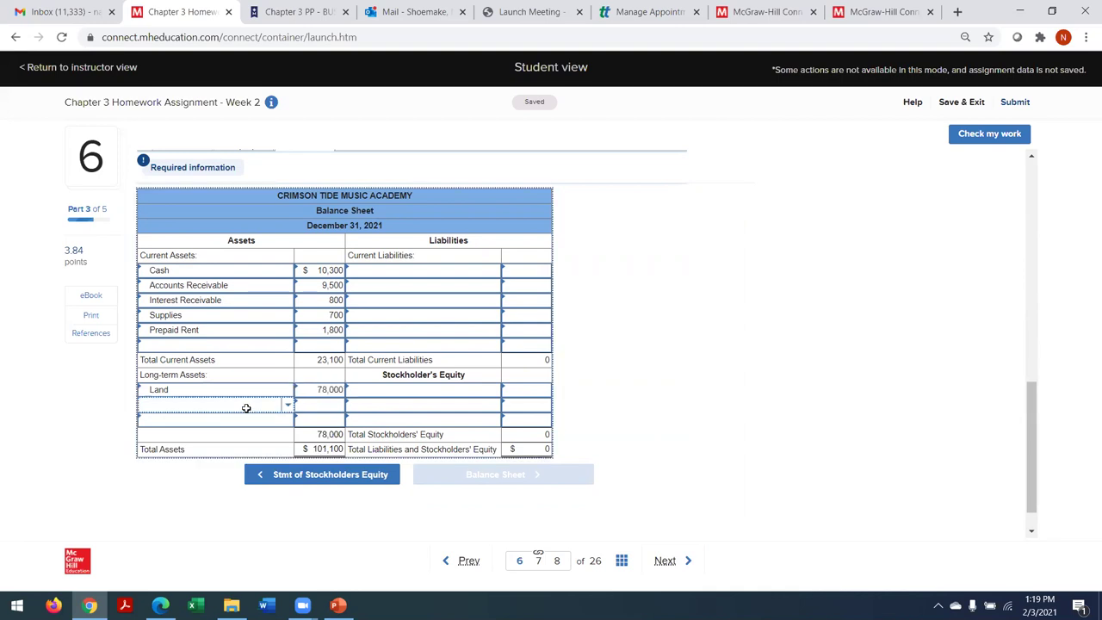
text(Notes)
click(244, 448)
click(316, 404)
text(28000)
key(Tab)
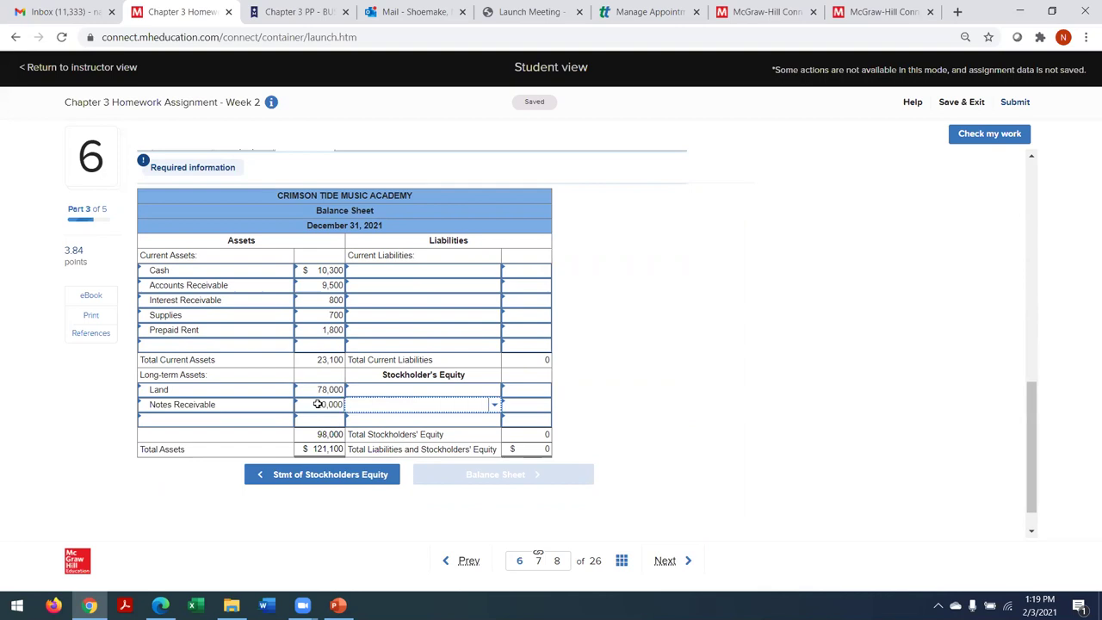
Step: Consult the statement of stockholders' equity and enter 79,000 and 30,100 as the balance sheet's first and second stockholders' equity amounts
click(318, 479)
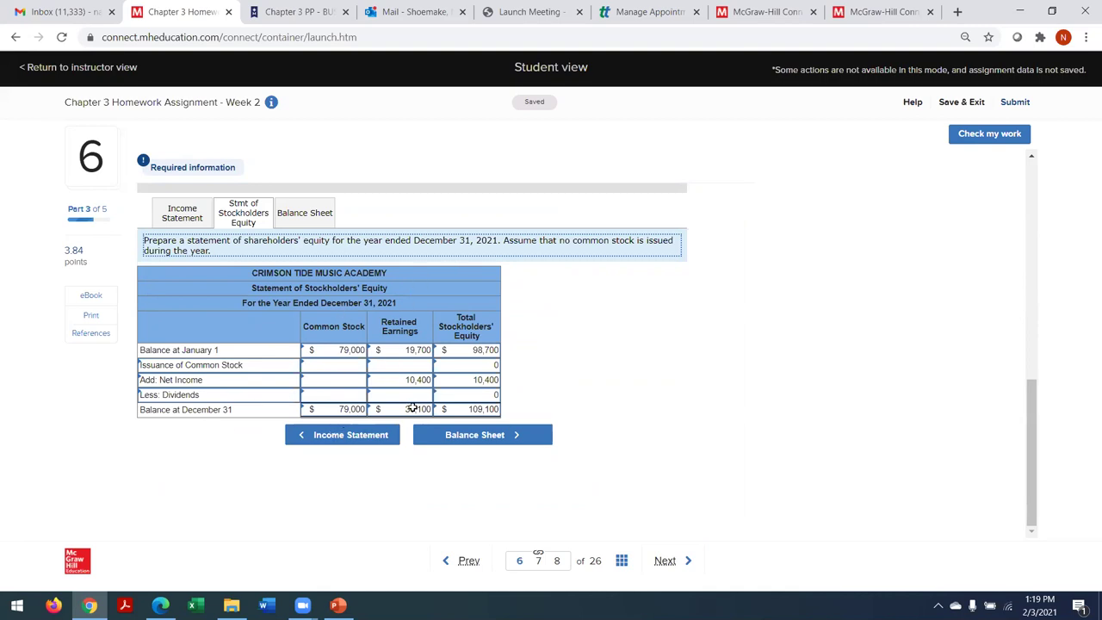
click(459, 436)
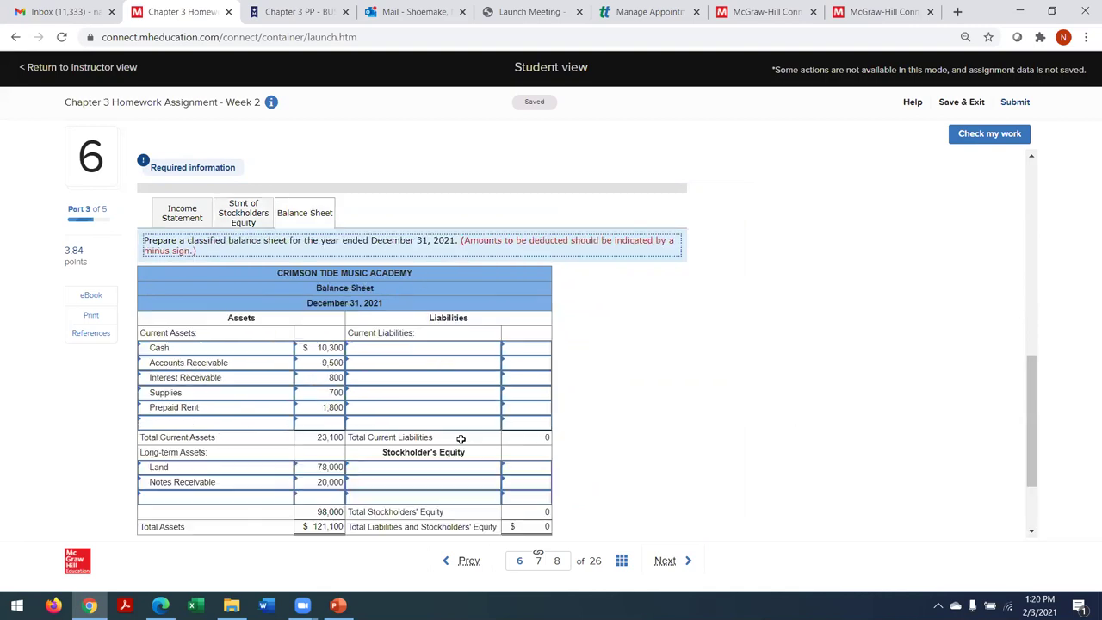
click(523, 473)
text(79000)
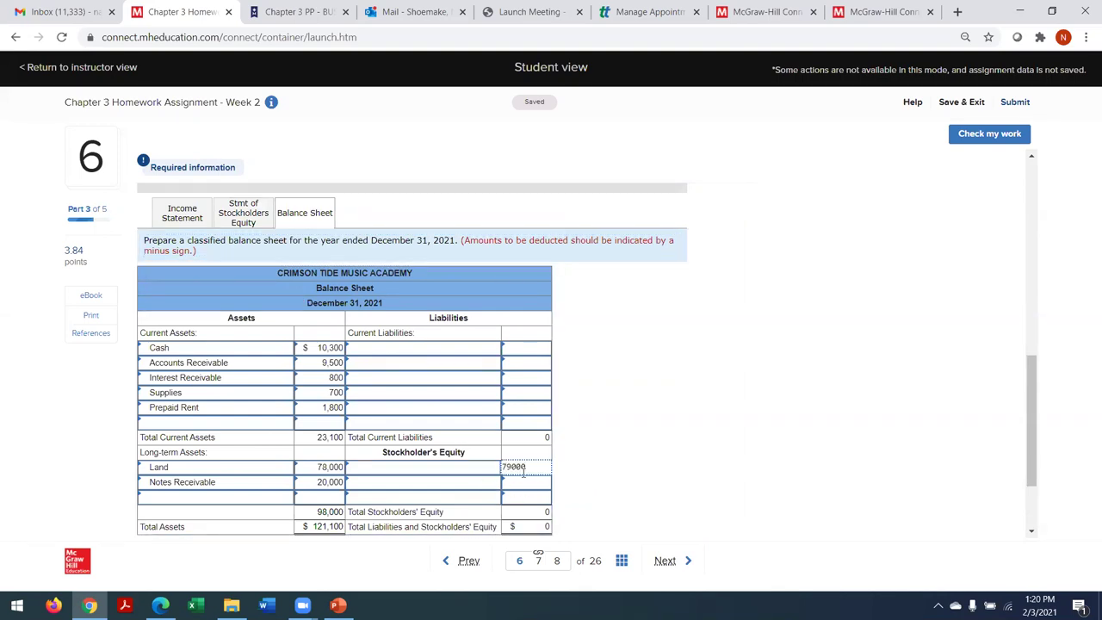
click(523, 487)
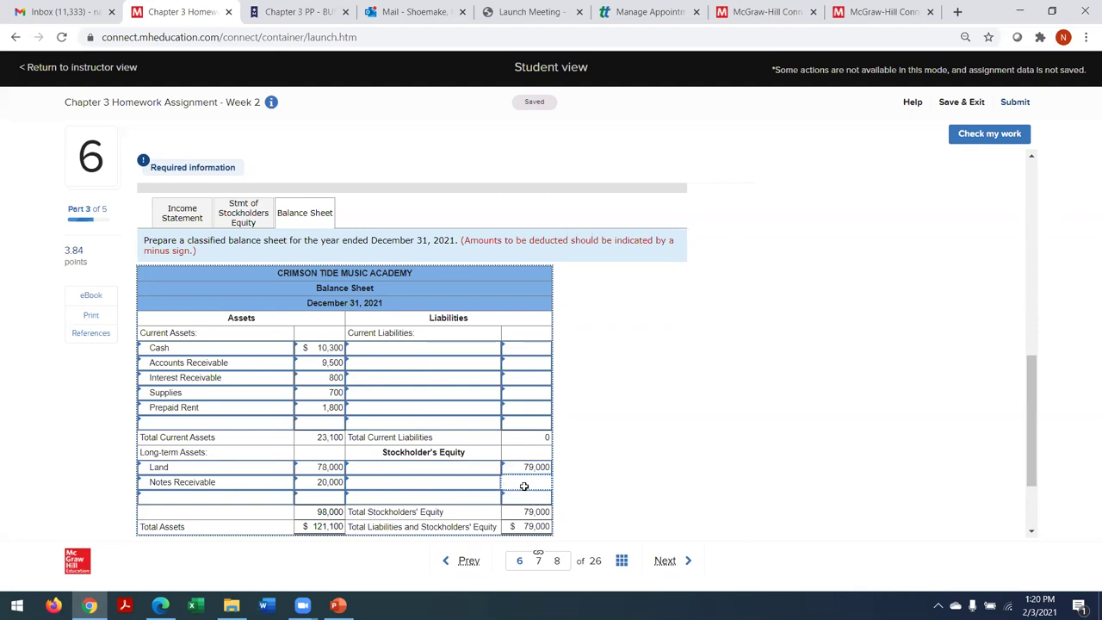
text(30,100)
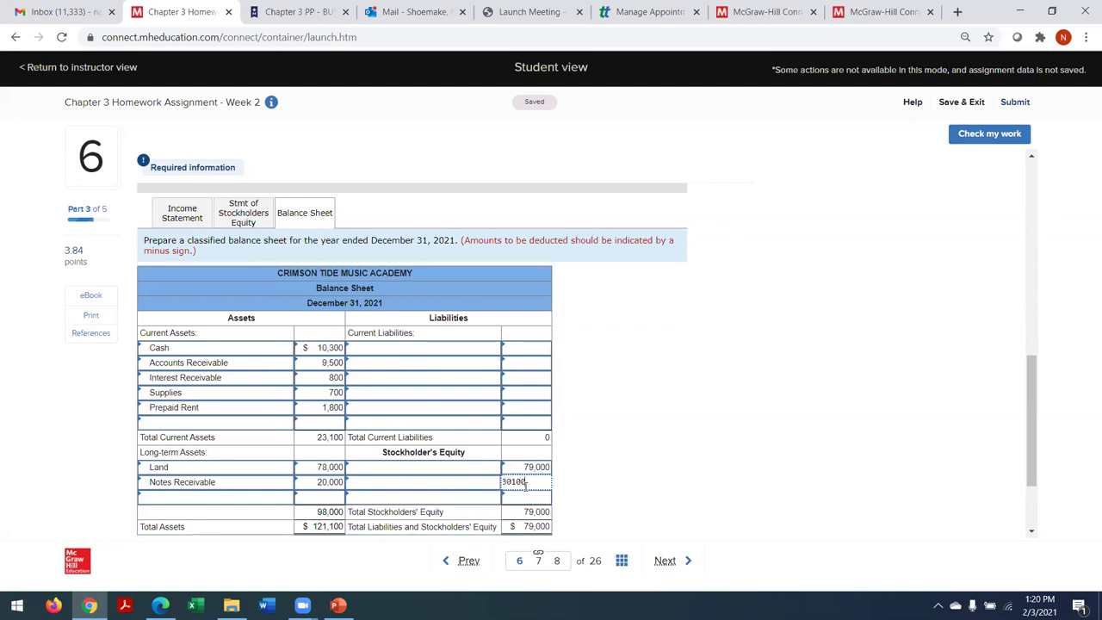
Step: Label the 79,000 equity line Common Stock and the 30,100 line Retained Earnings
click(451, 465)
click(451, 465)
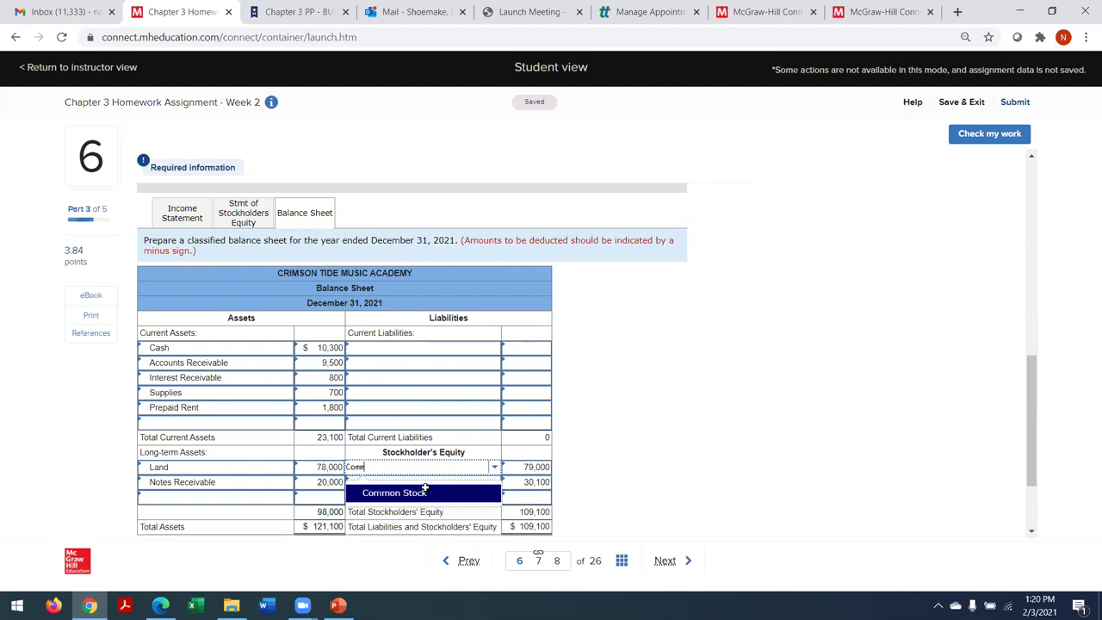
click(398, 483)
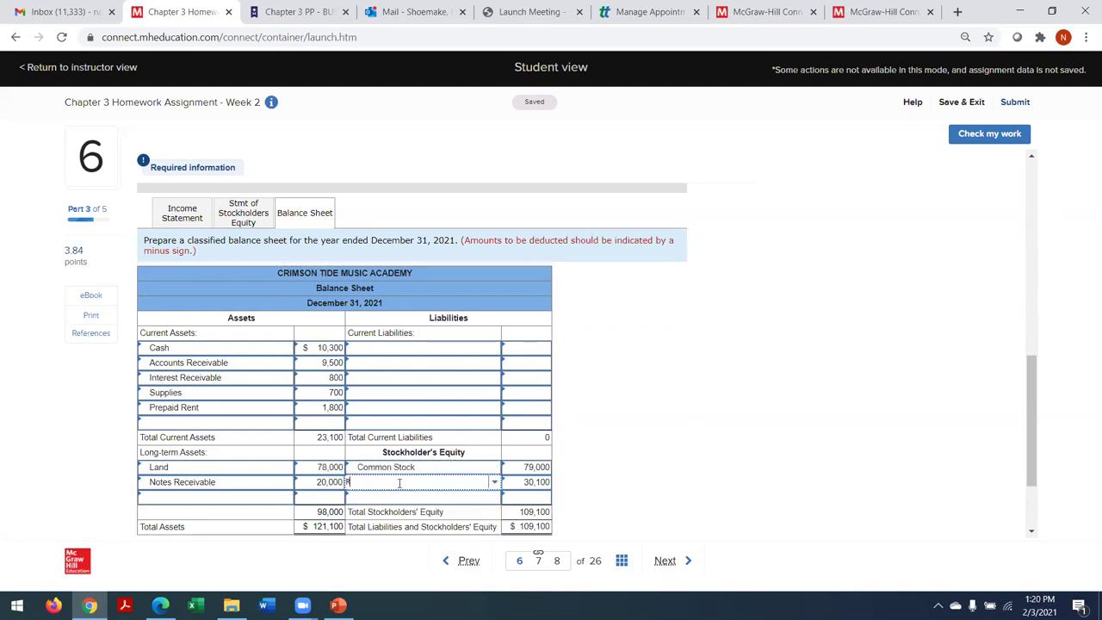
text(Retain)
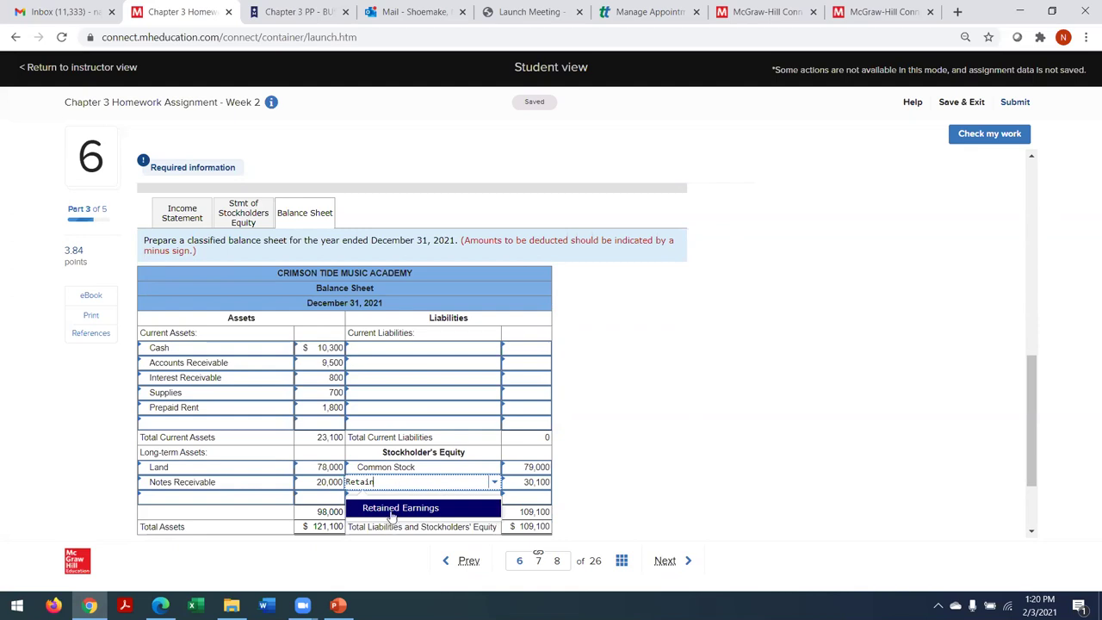
click(393, 508)
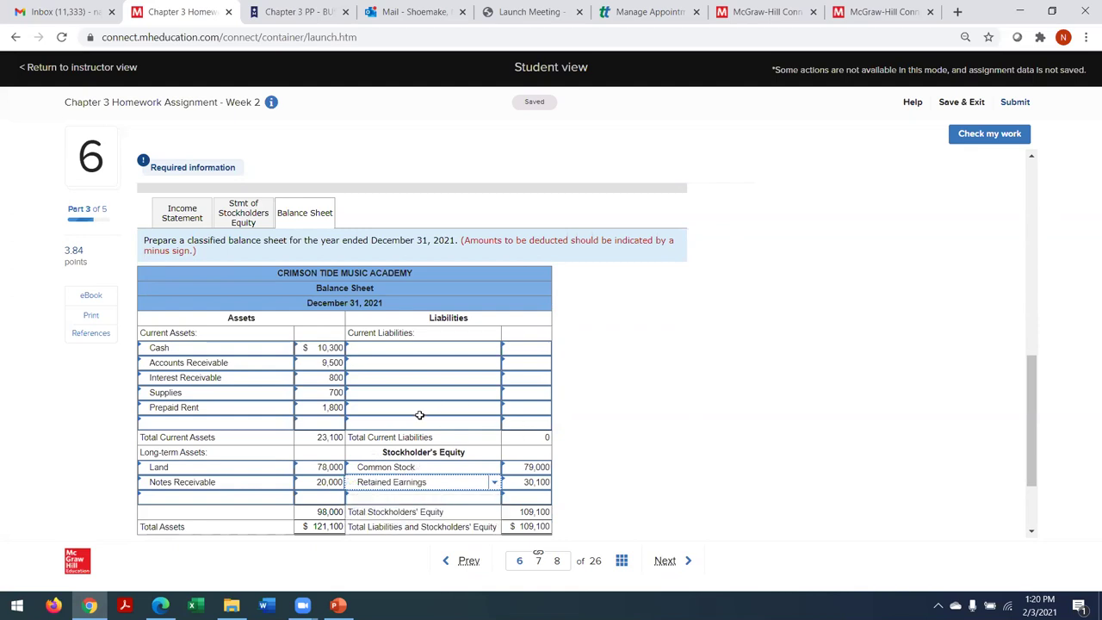
Step: Consult question 5's adjusted trial balance and list Accounts Payable as the first current liability in question 6
click(463, 561)
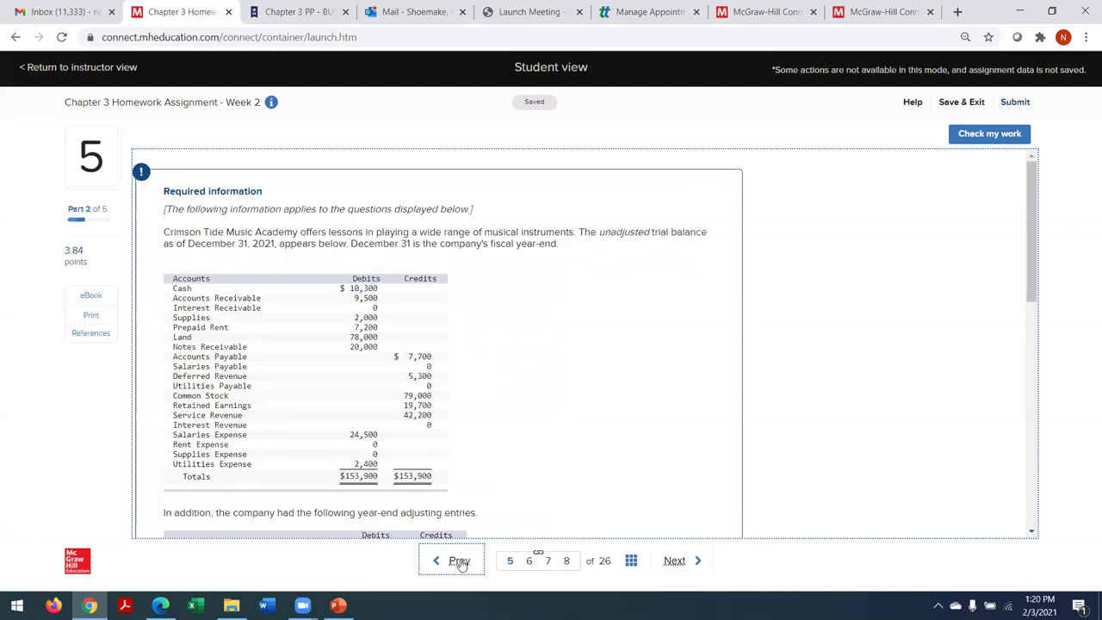
drag(1038, 234, 1035, 459)
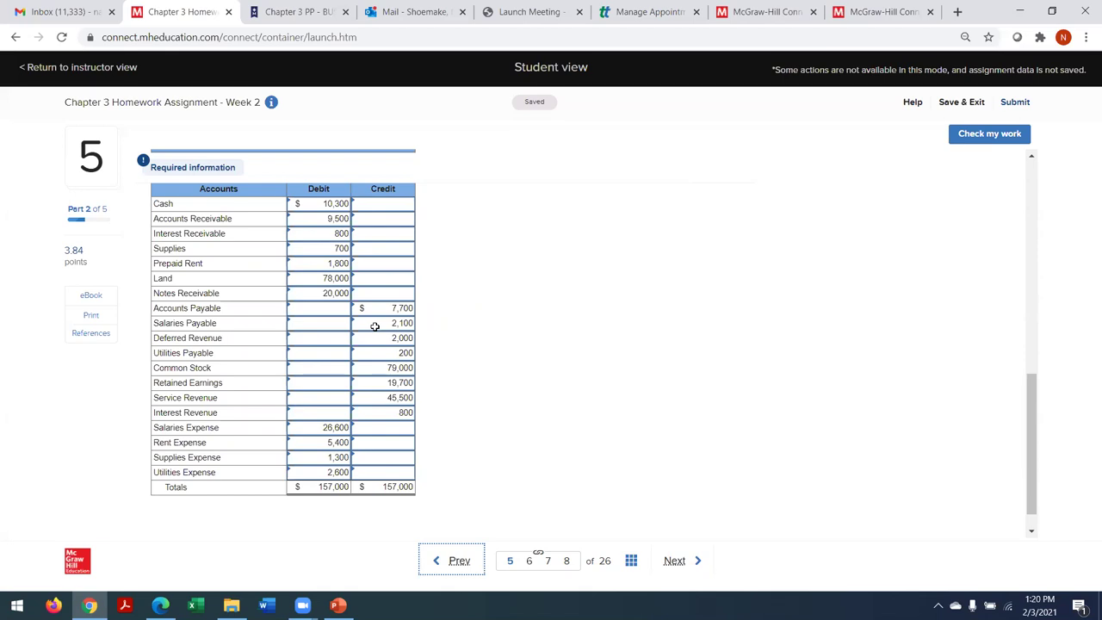
click(680, 562)
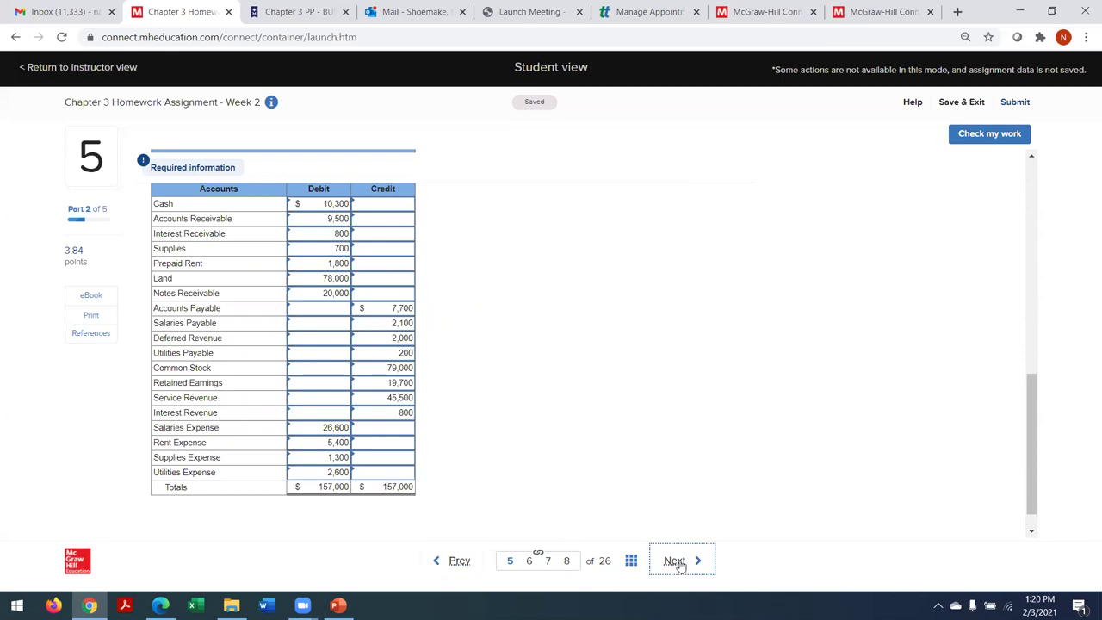
drag(1026, 246, 1036, 508)
click(391, 267)
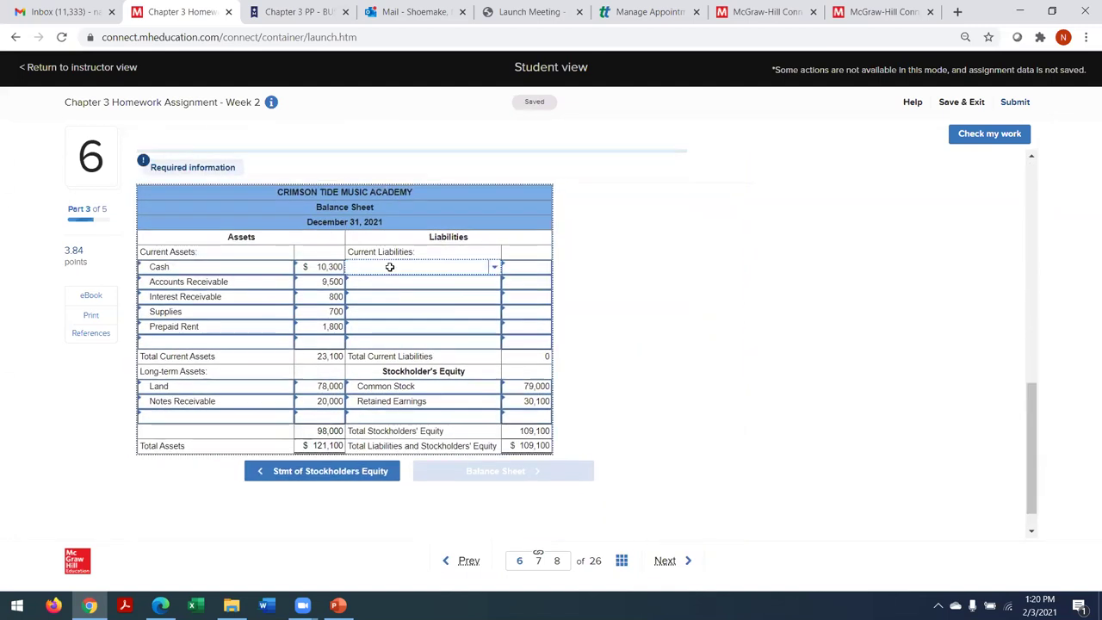
click(390, 267)
text(Accounts)
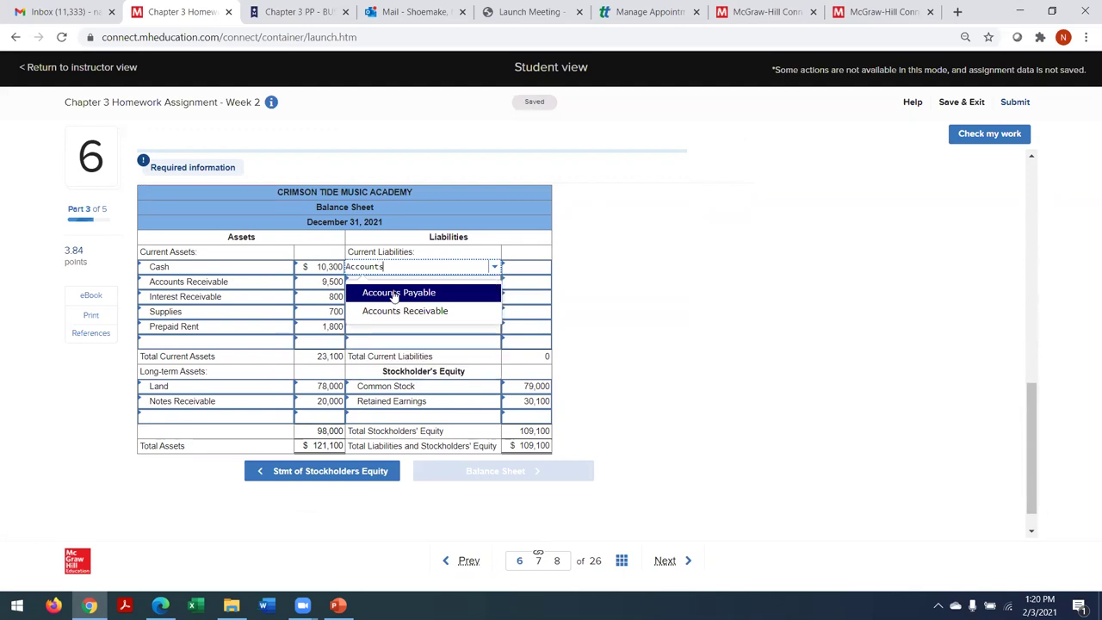
click(393, 293)
Step: List Salaries Payable and Deferred Revenue as the second and third current liabilities on the balance sheet
click(436, 286)
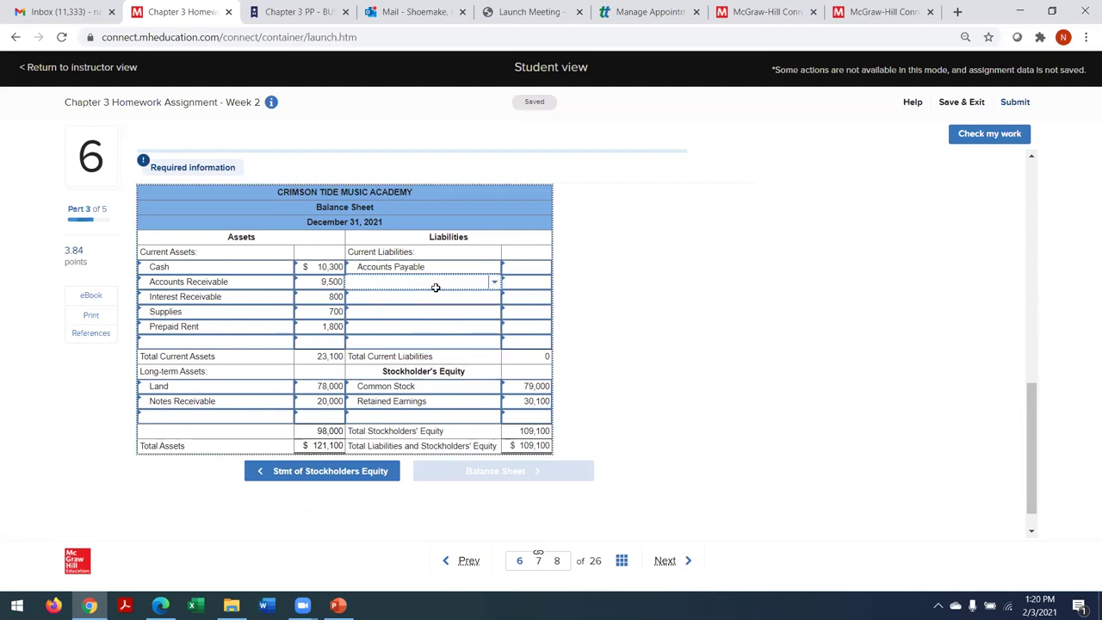
text(Salaries)
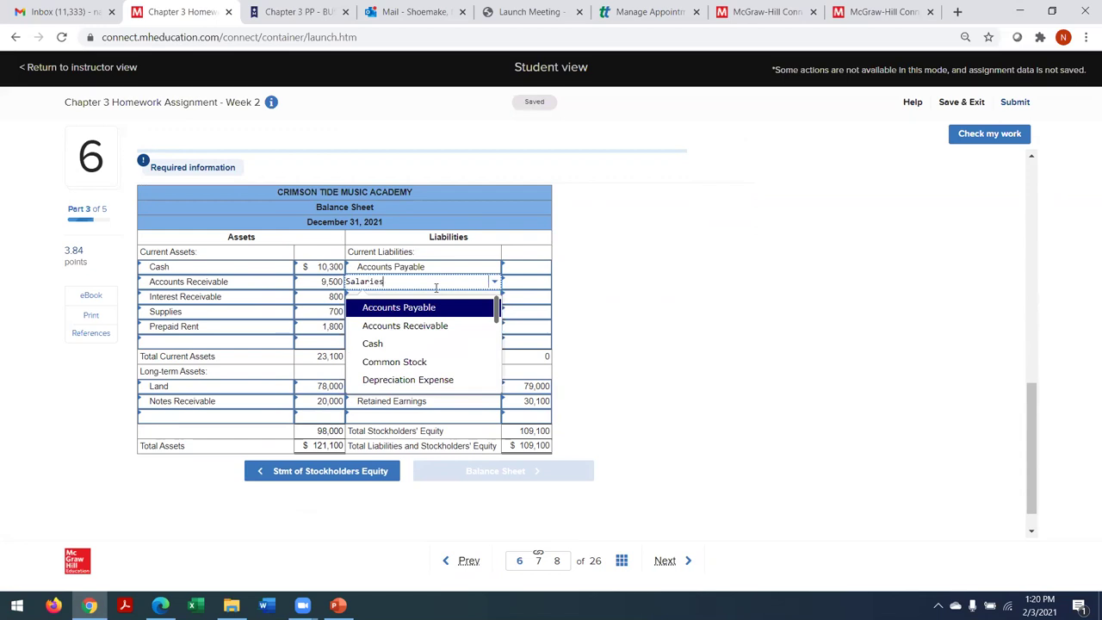
click(432, 328)
click(399, 295)
text(Deferred)
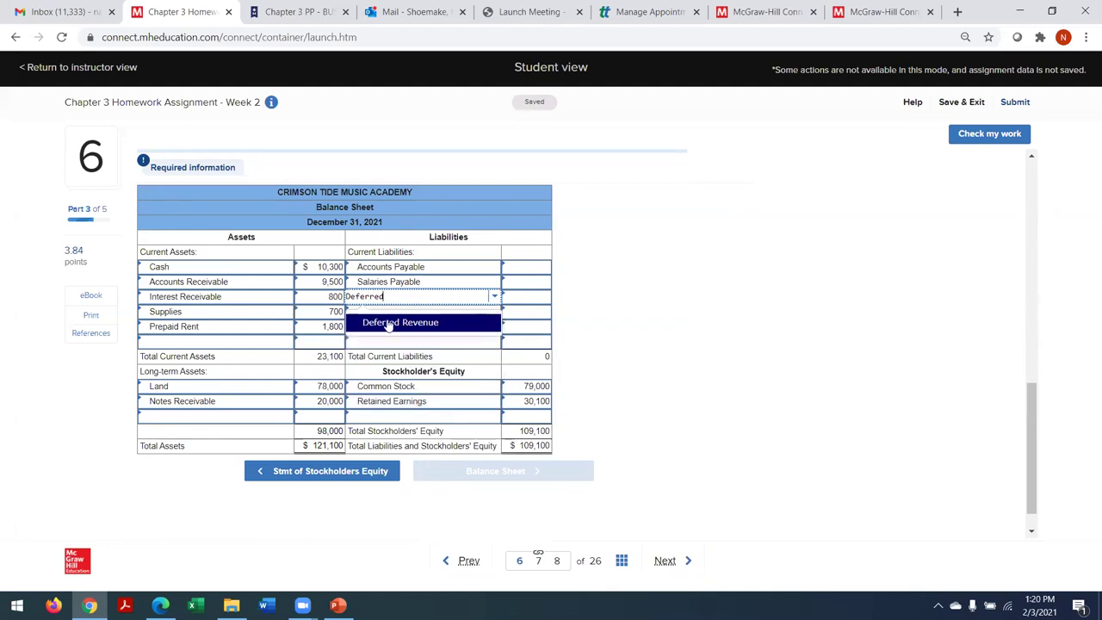
click(383, 321)
Step: Consult question 5's adjusted trial balance and enter 7,700 for Accounts Payable, 2,100 for Salaries Payable and 2,000 for Deferred Revenue in question 6
click(463, 558)
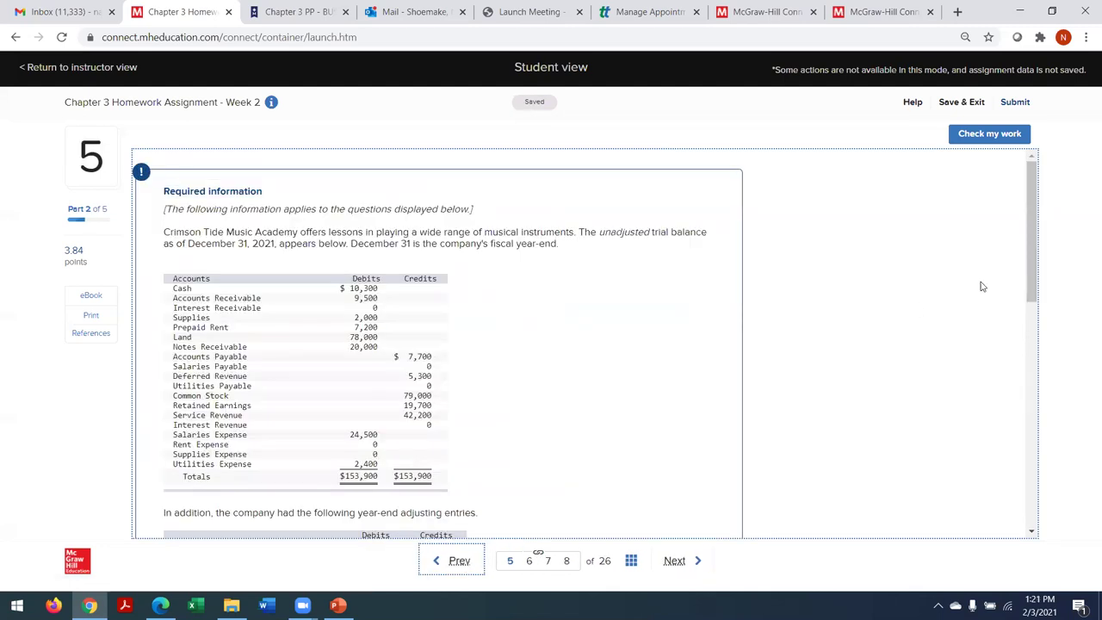
drag(1032, 296, 1057, 477)
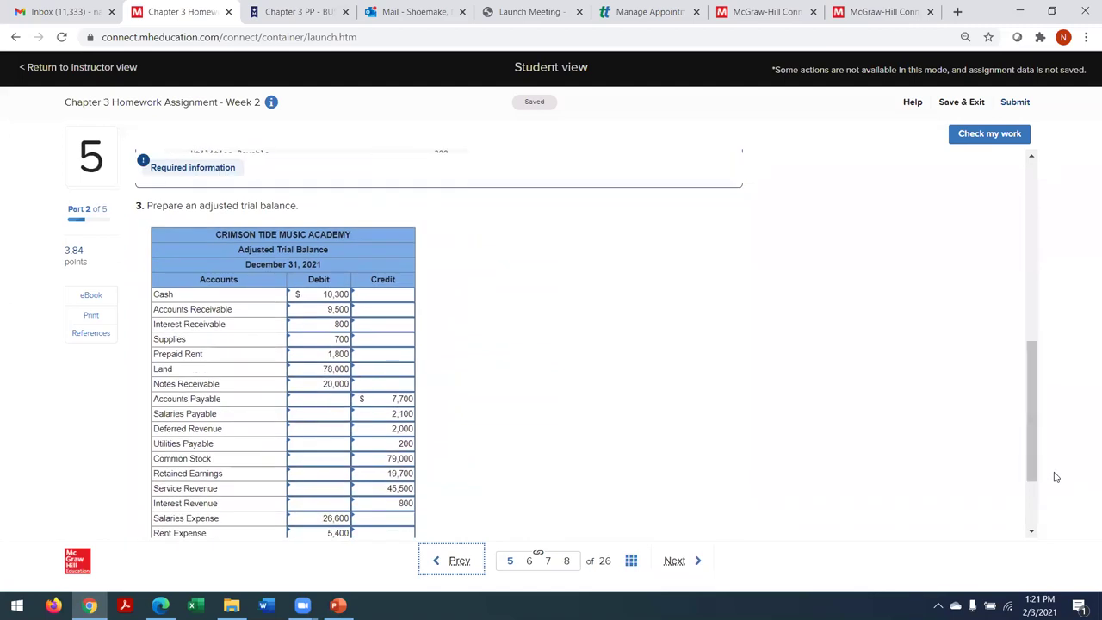
click(674, 565)
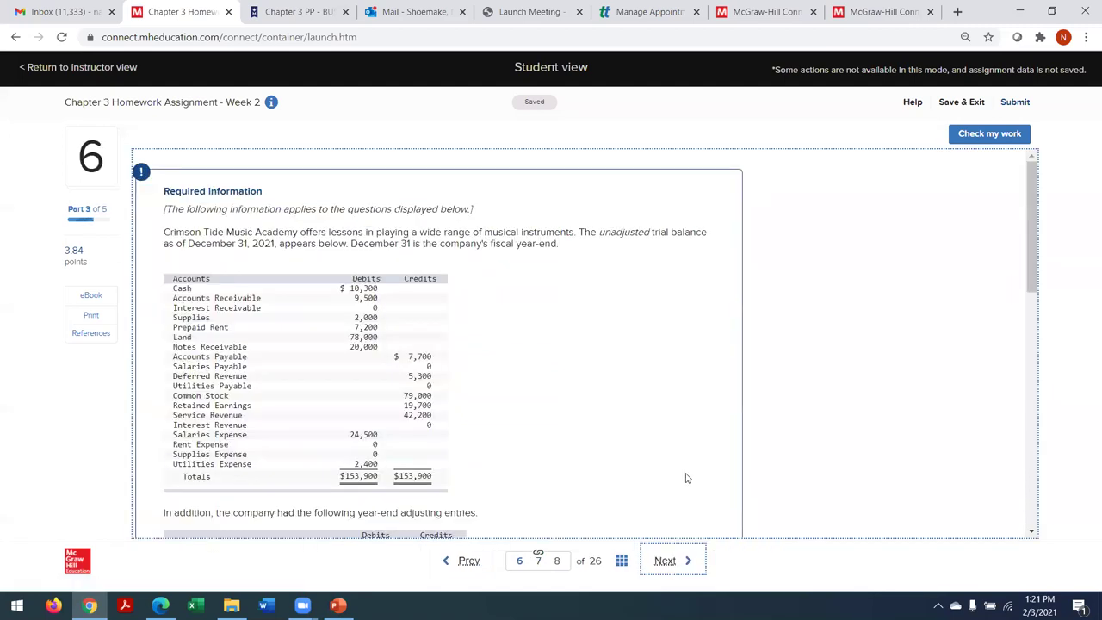
click(461, 562)
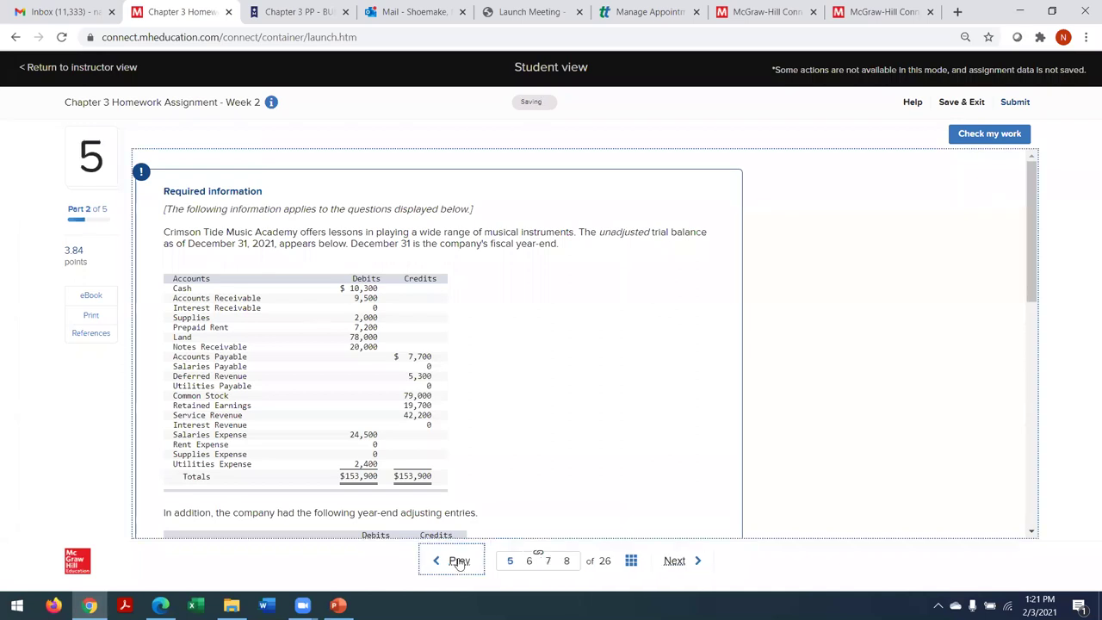
drag(1065, 246, 1048, 478)
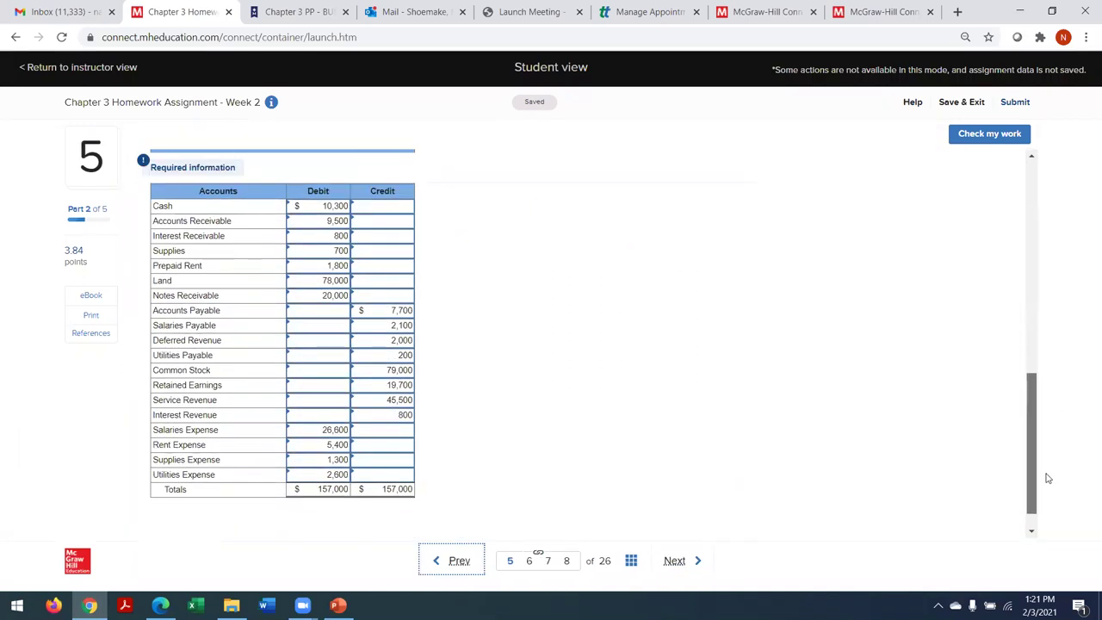
click(680, 566)
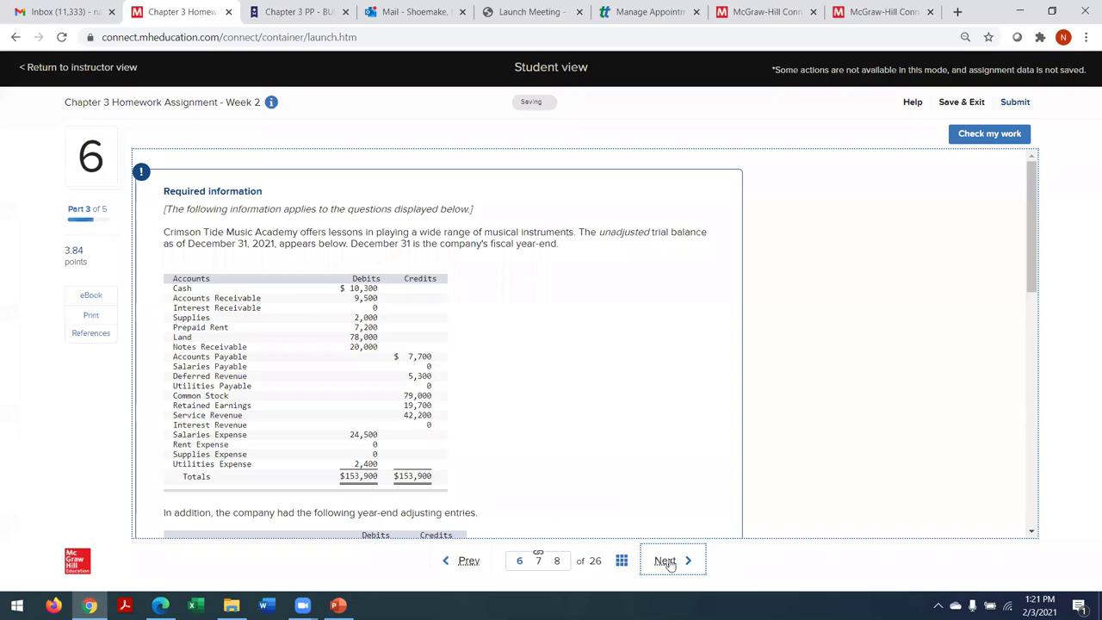
scroll(956, 387, down, 15)
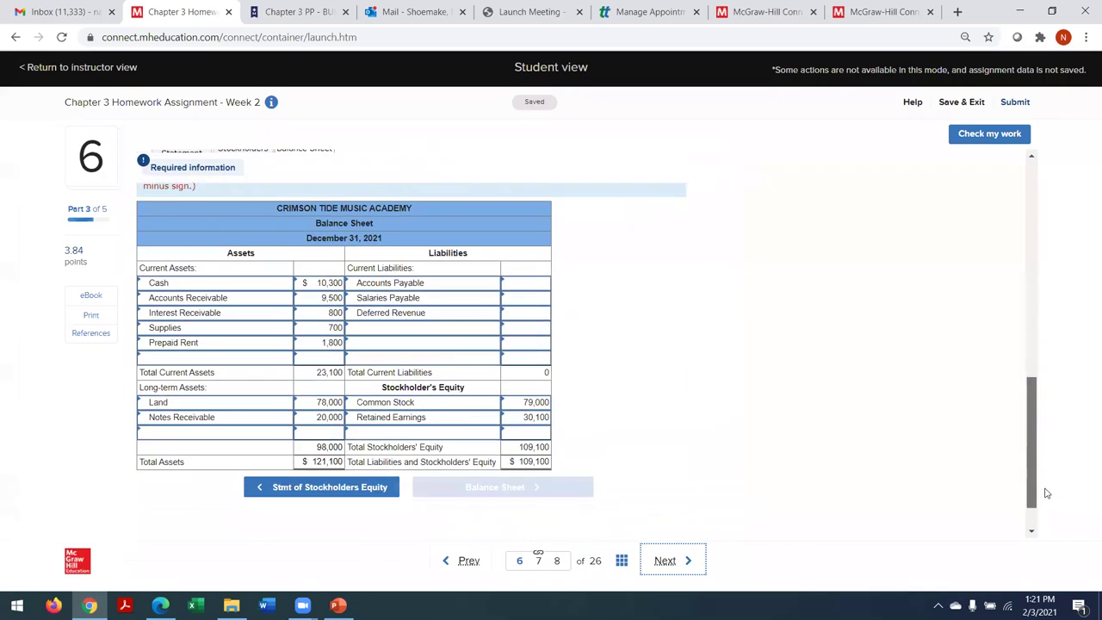
click(519, 232)
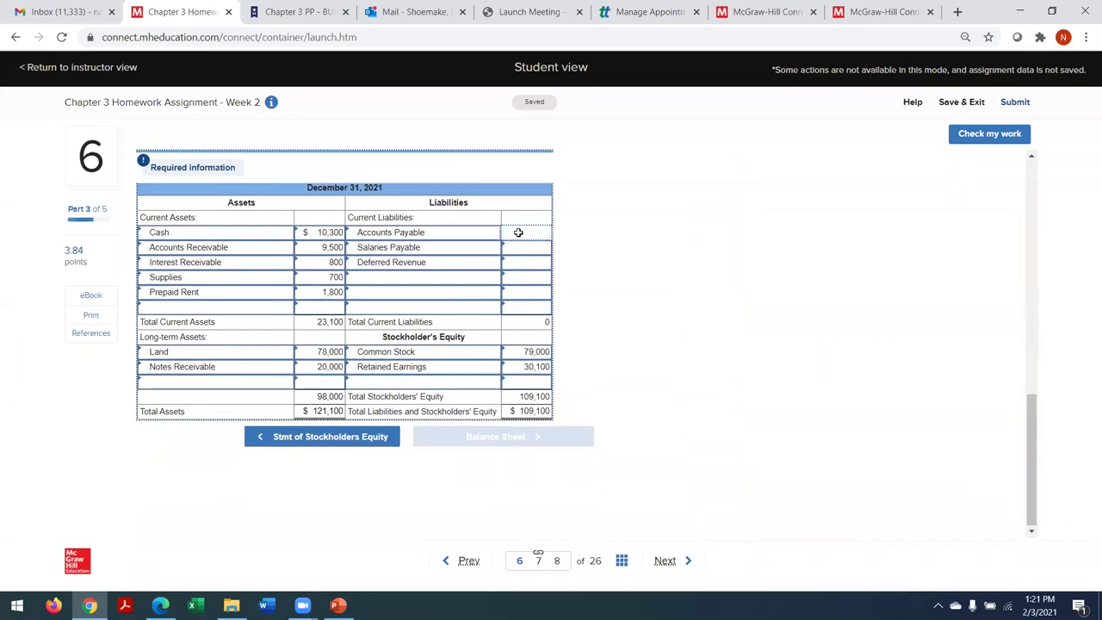
text(7700)
click(519, 249)
text(2)
click(524, 268)
text(2000)
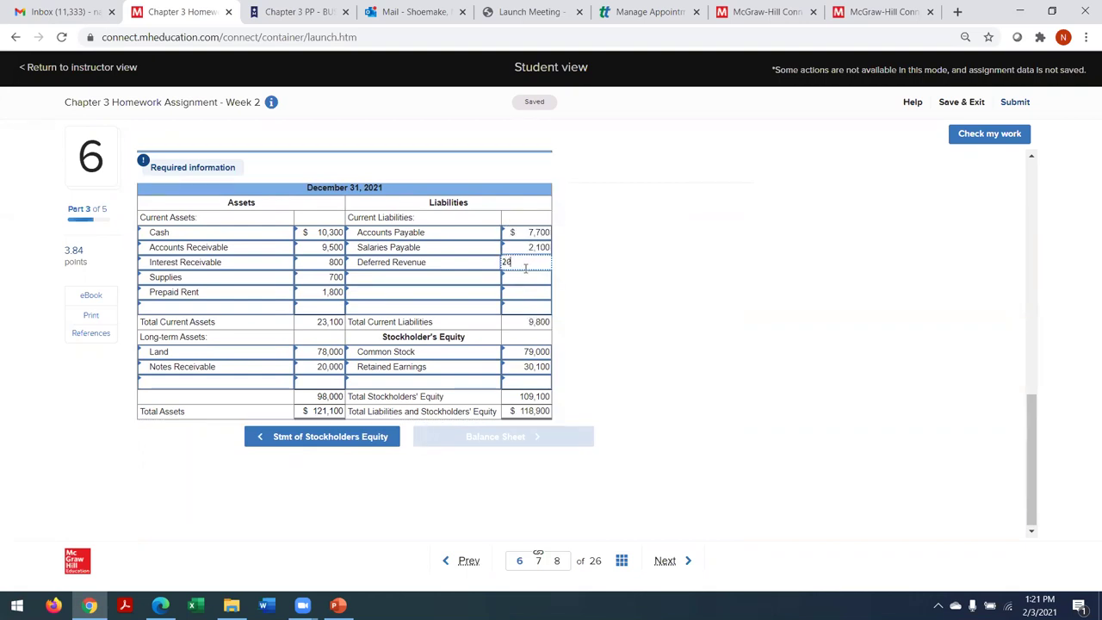
Step: Add Utilities Payable with an amount of 200 as the fourth current liability on the balance sheet
click(523, 277)
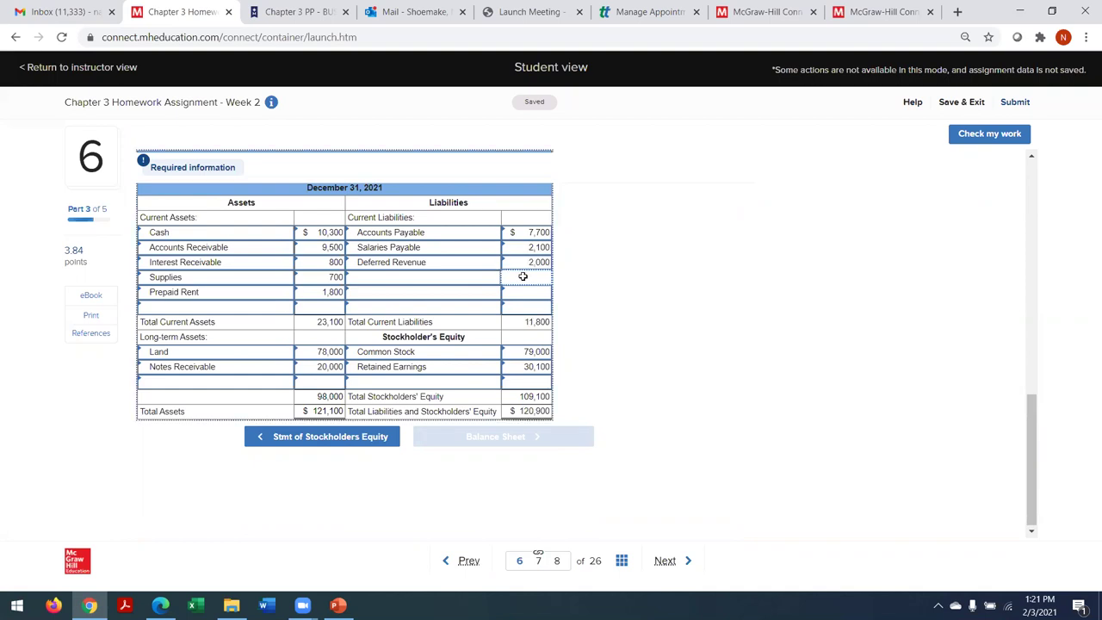
text(200)
click(457, 281)
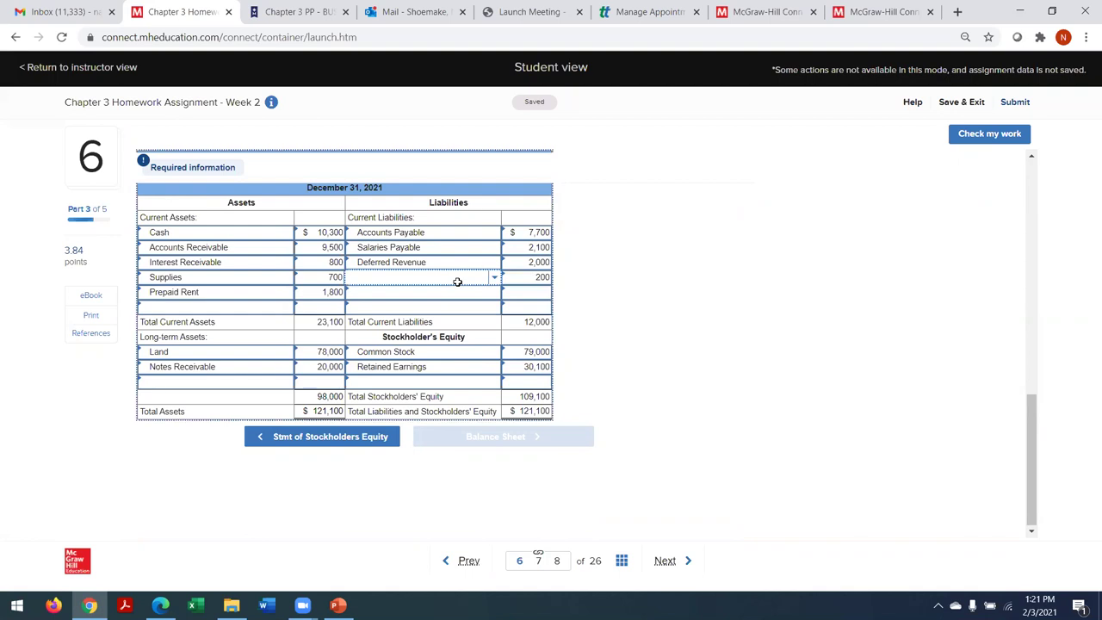
click(458, 282)
text(Utilities)
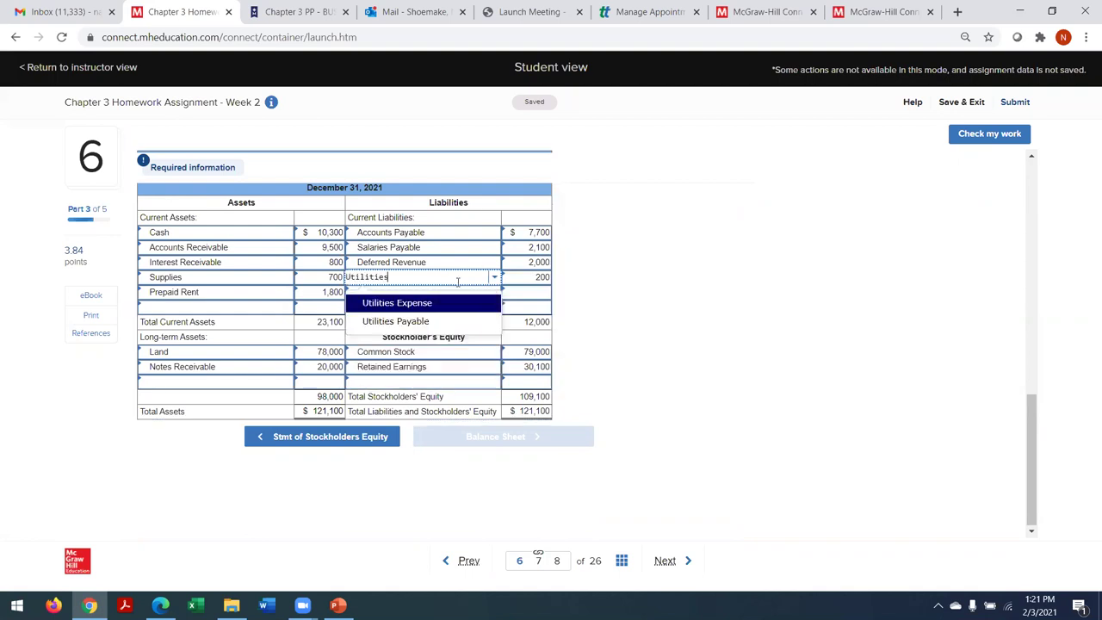
click(440, 321)
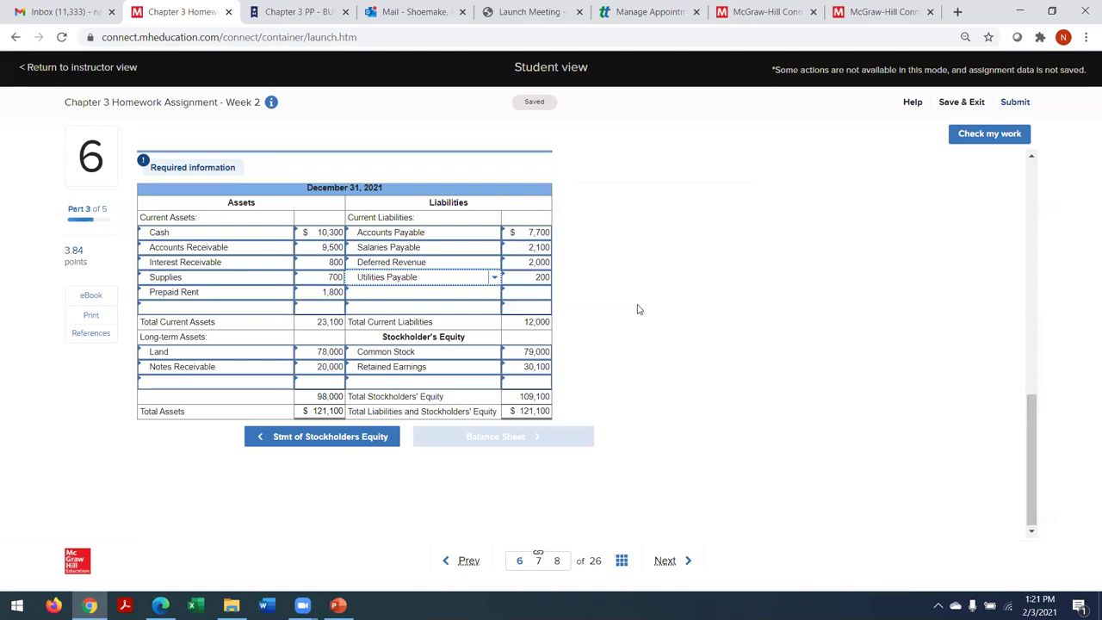
Step: Check the work entered in question 6's balance sheet and return to the question
click(976, 140)
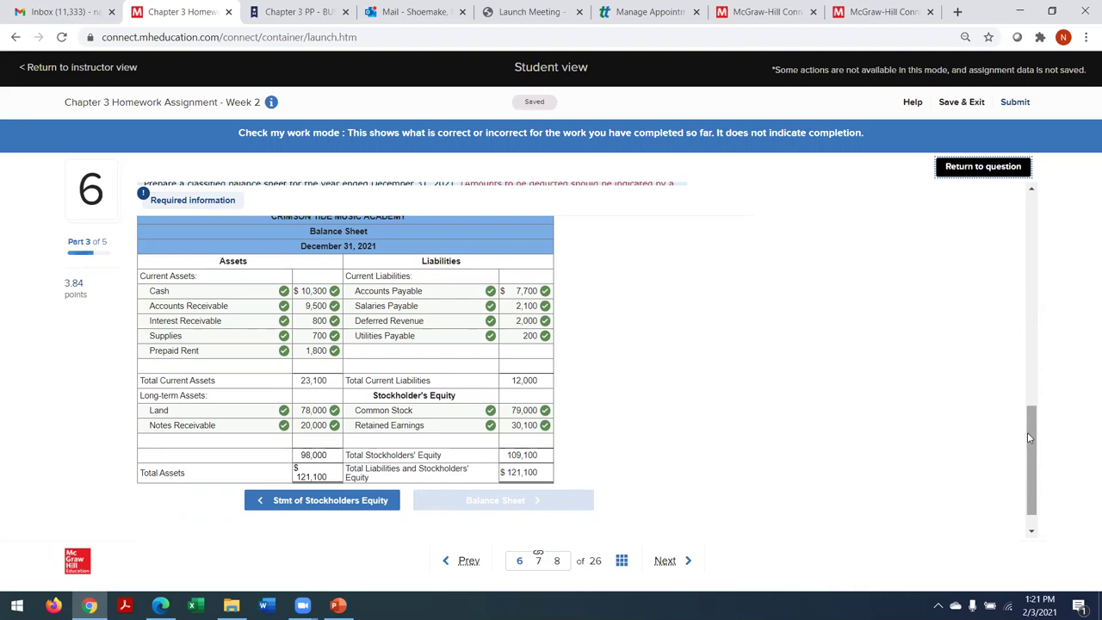
click(965, 169)
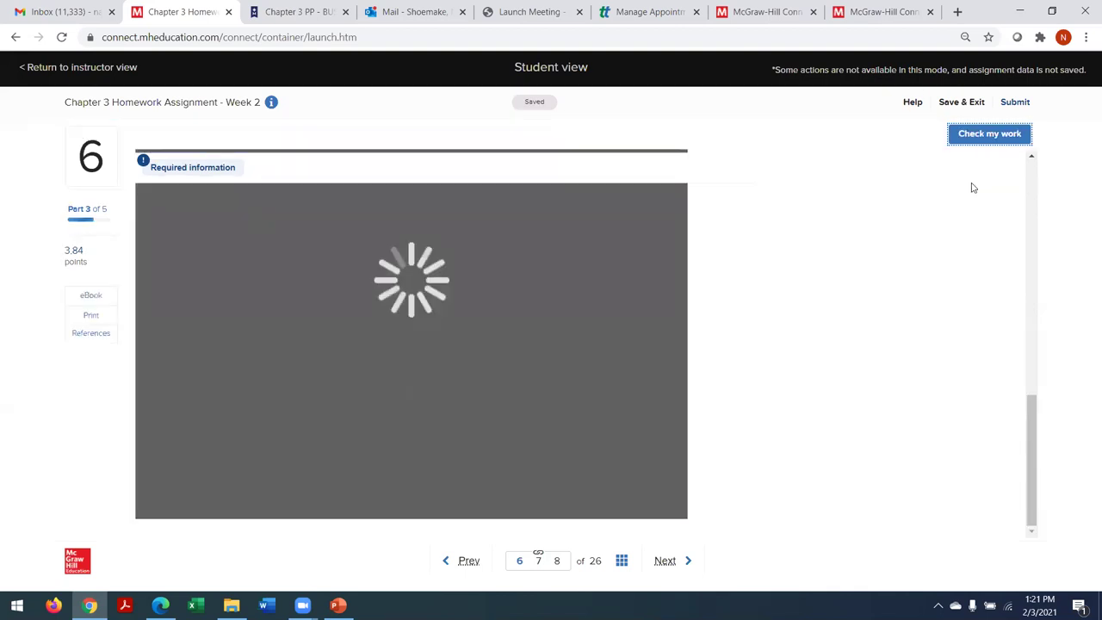
drag(1036, 418, 1033, 392)
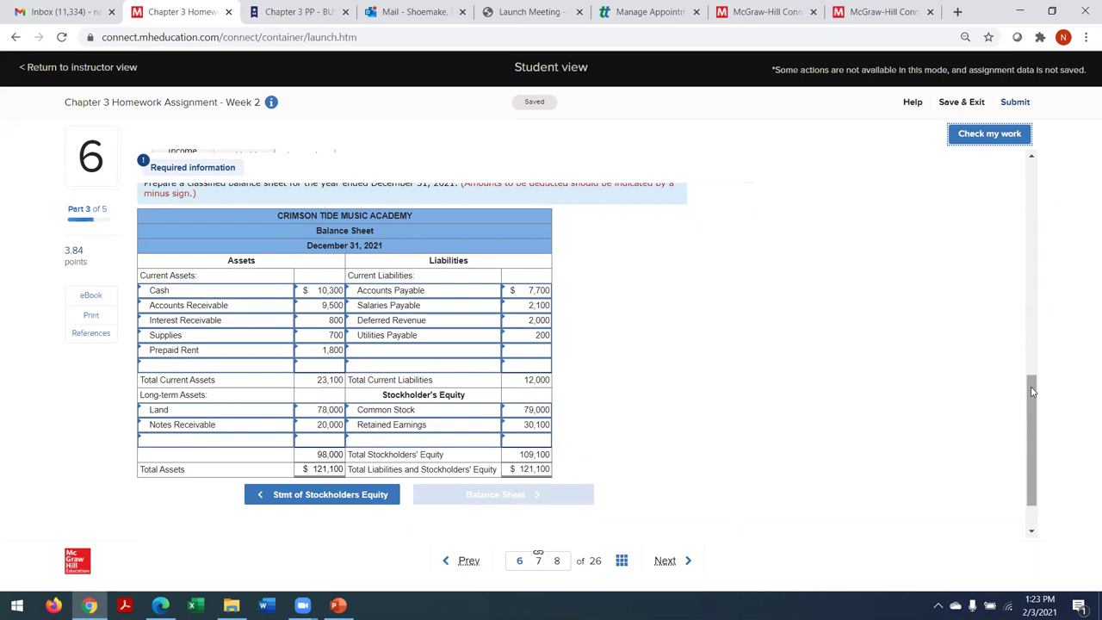
Step: Open question 7's closing entry worksheet and consult the revenue balances in question 5's adjusted trial balance
click(664, 561)
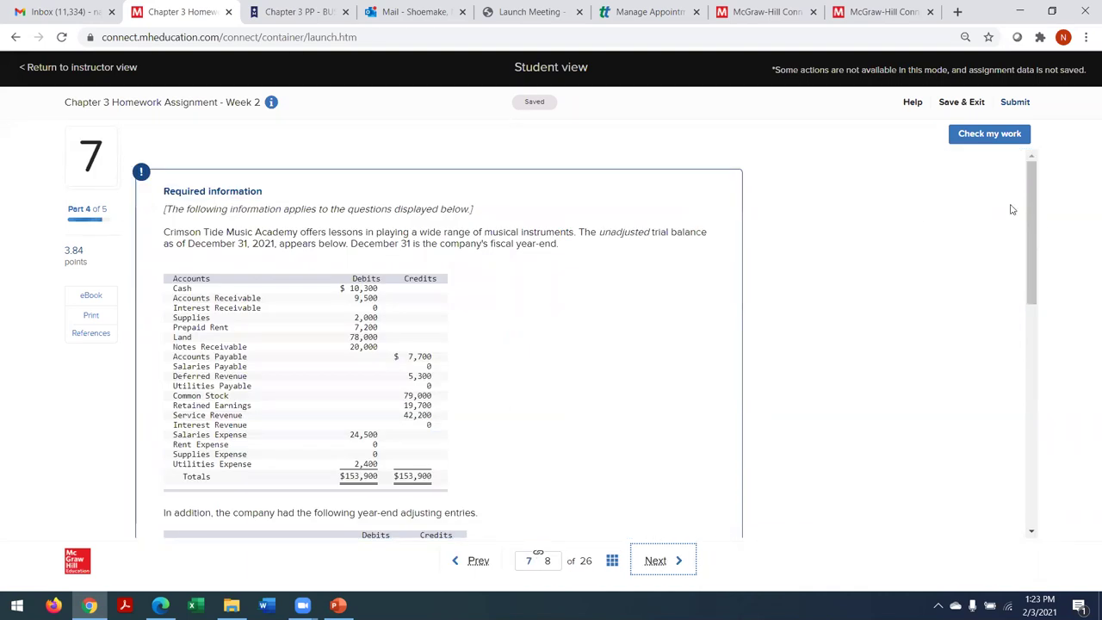
drag(1032, 233, 1073, 476)
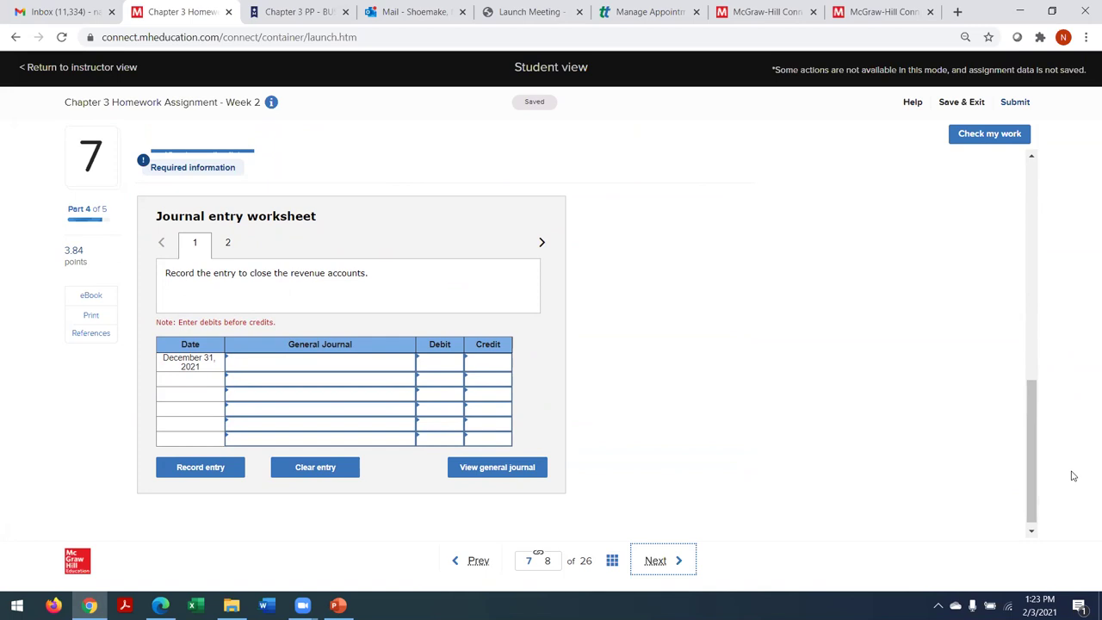
click(476, 563)
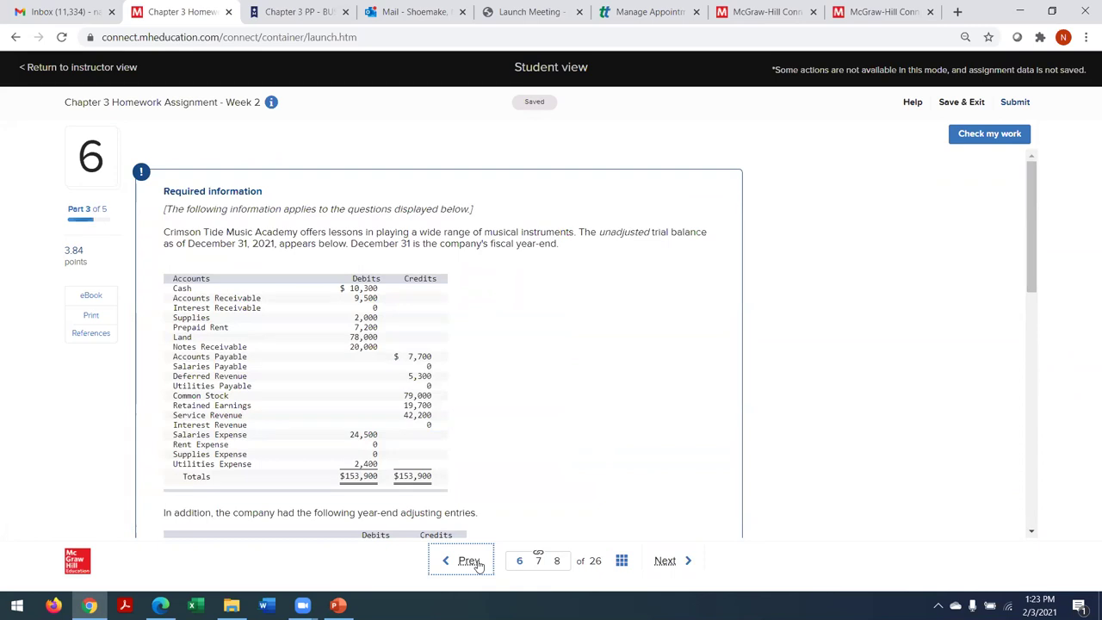
click(476, 563)
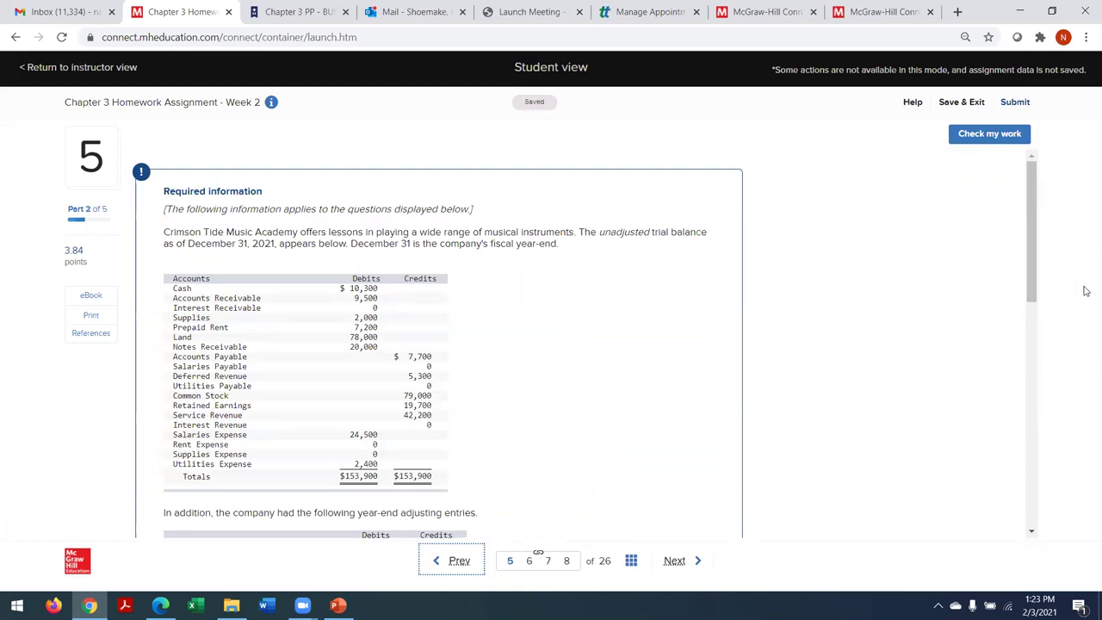
drag(1041, 272, 1022, 510)
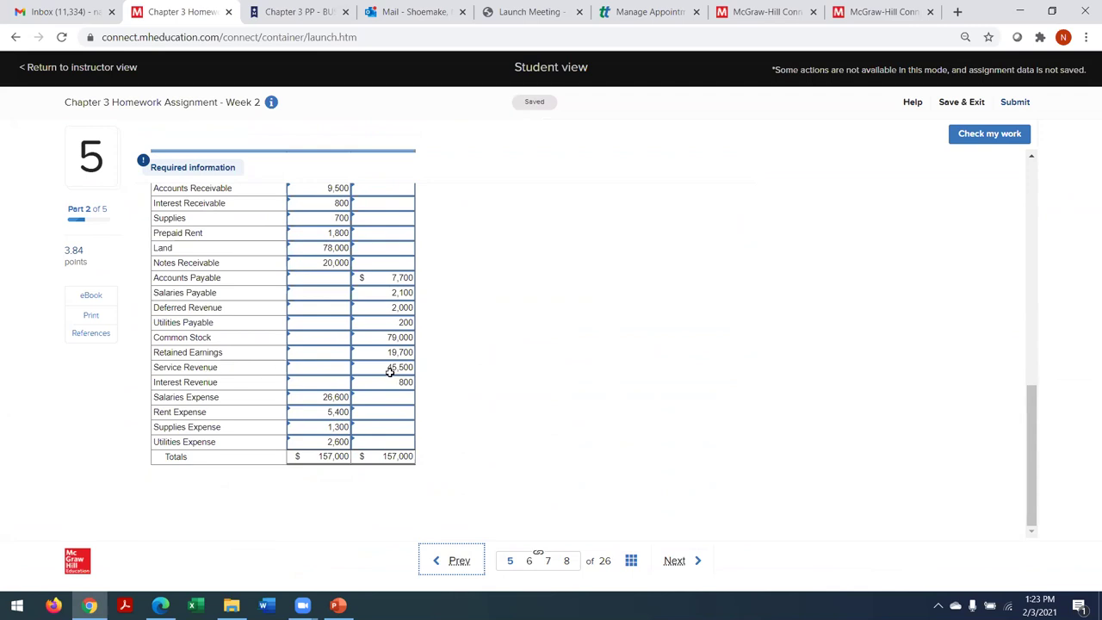
click(672, 561)
click(663, 560)
drag(1031, 258, 1031, 482)
Step: Enter debits of 45,500 and 800 on the first two lines of the entry closing the revenue accounts
click(253, 354)
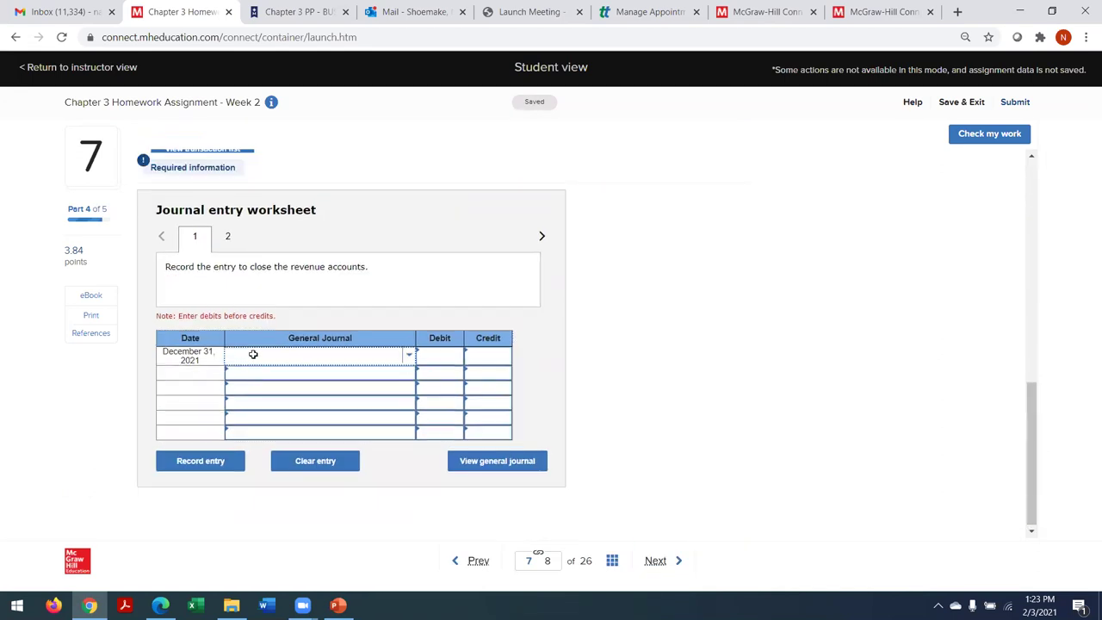
click(446, 355)
text(45500)
click(441, 368)
text(800)
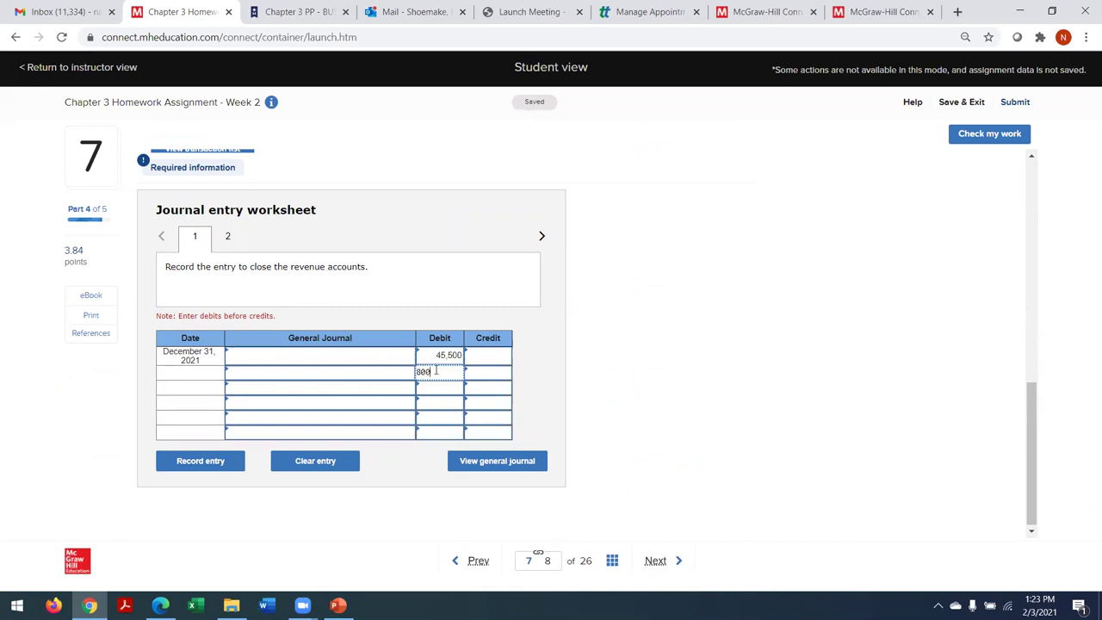
Step: Assign Service Revenue to the 45,500 debit and Interest Revenue to the 800 debit in the closing entry
click(305, 350)
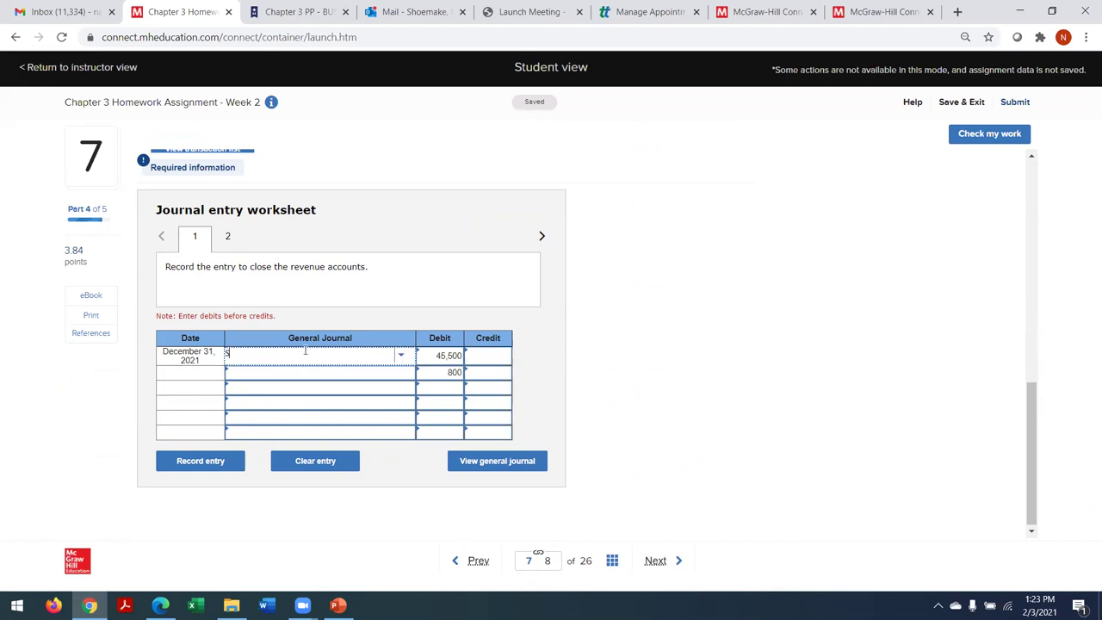
text(Service)
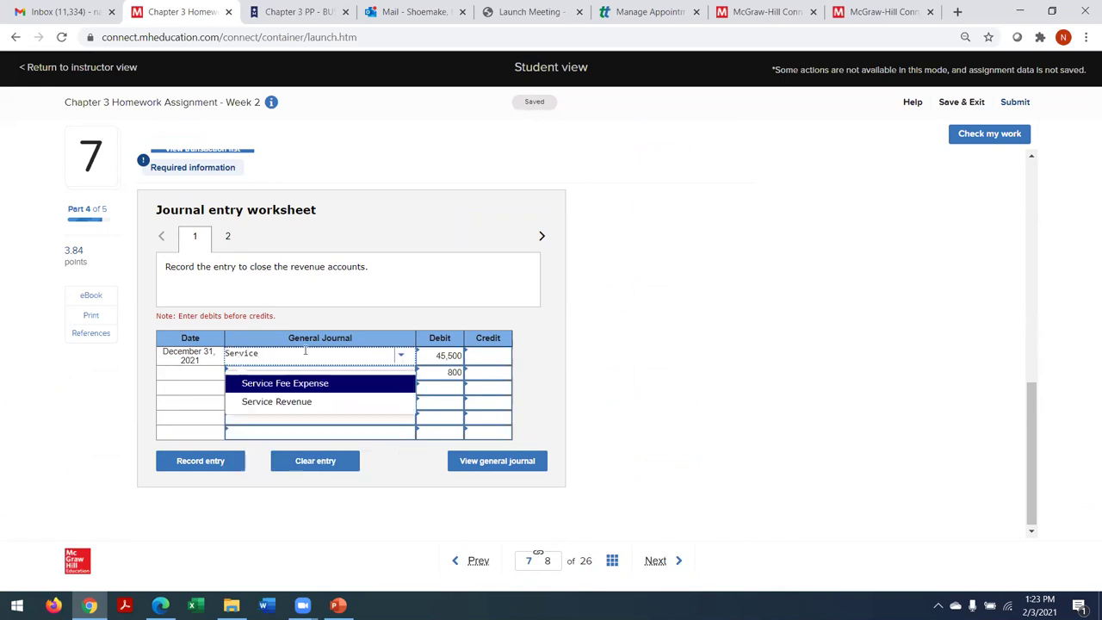
click(296, 400)
click(267, 375)
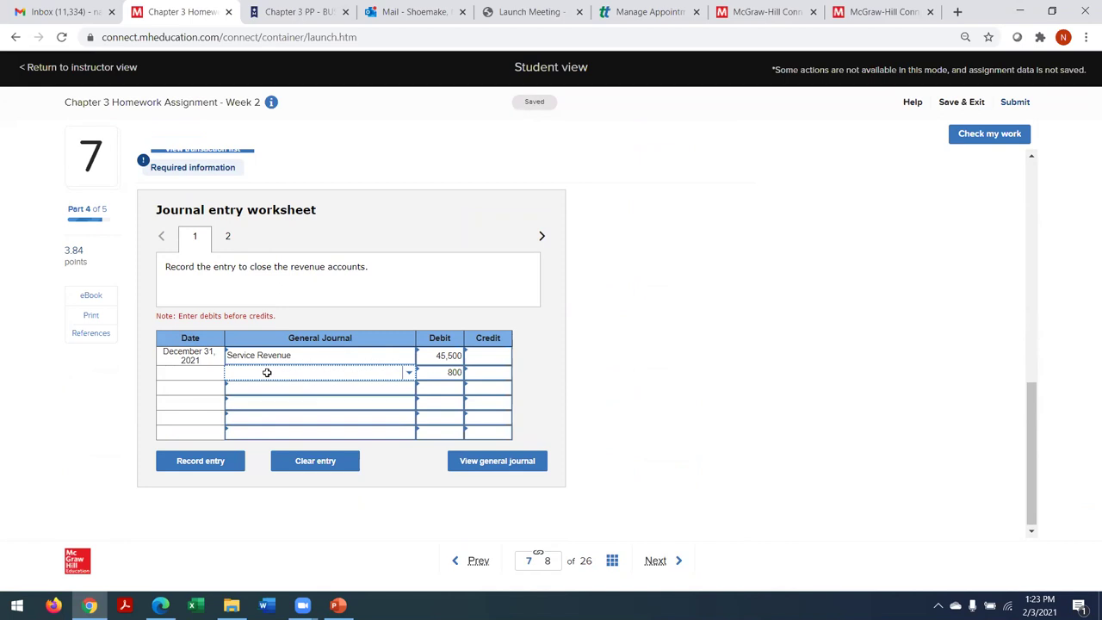
text(Intere)
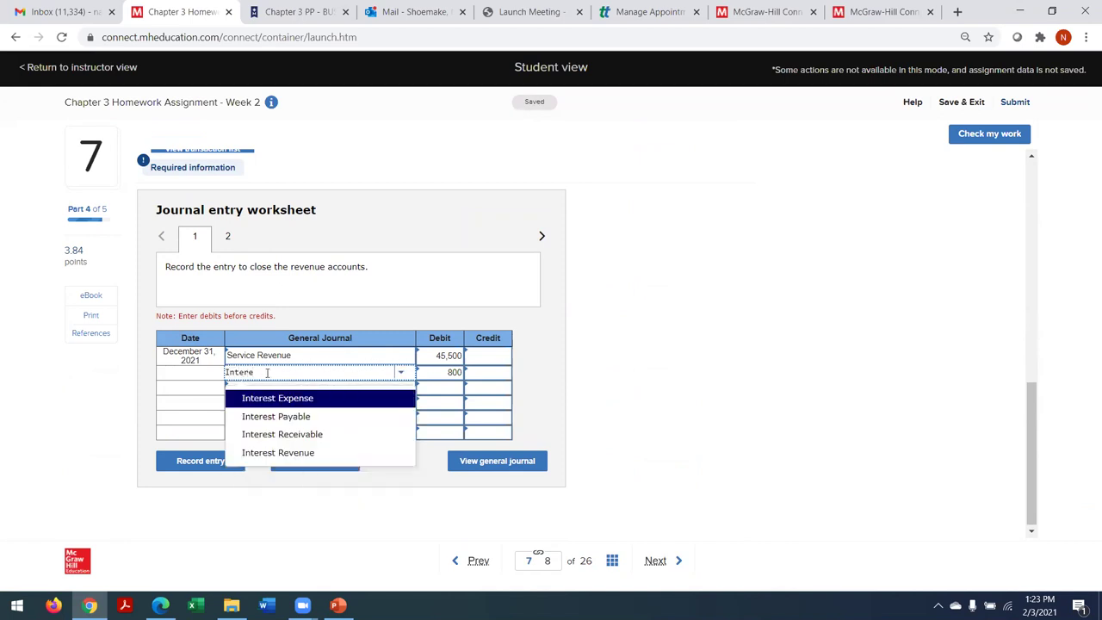
click(258, 452)
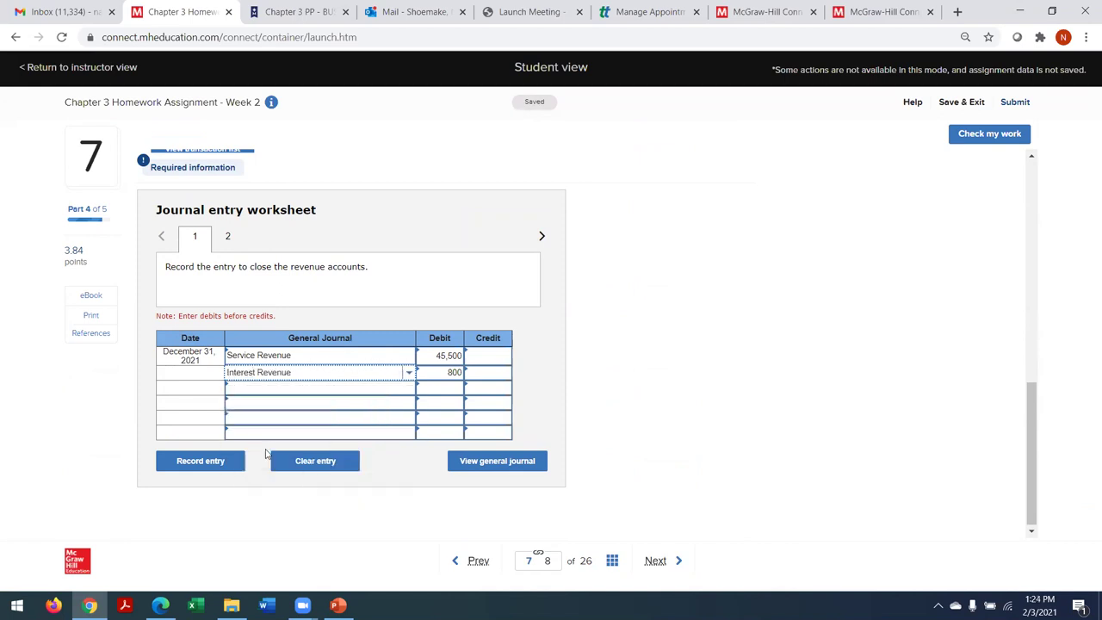
Step: Credit Retained Earnings for 46,300 on the third line and record the revenue closing entry
click(264, 387)
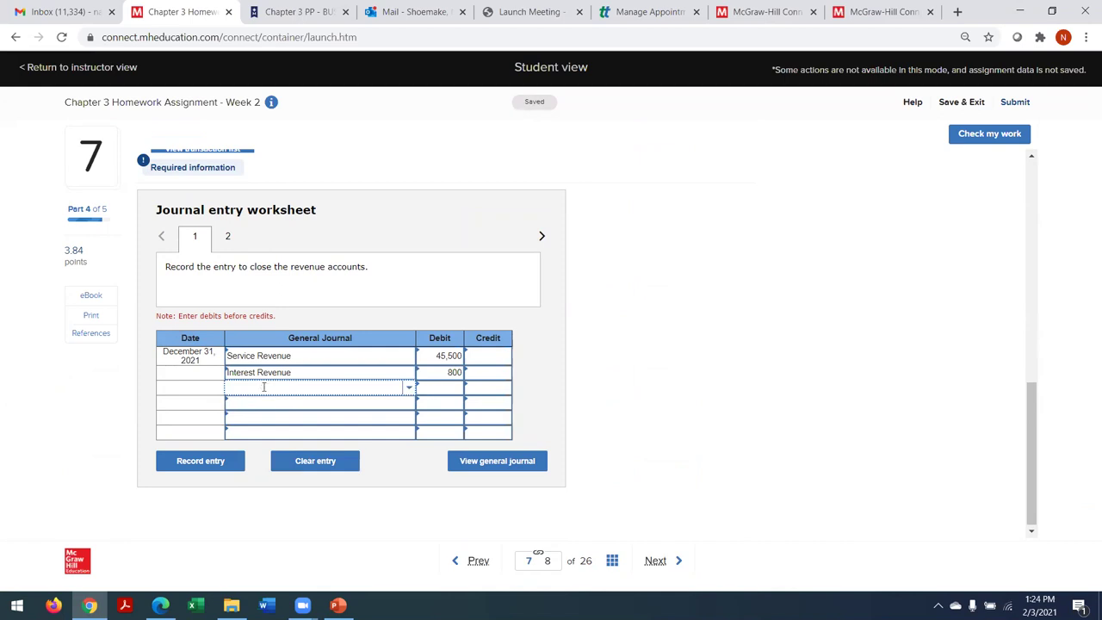
text(Retain)
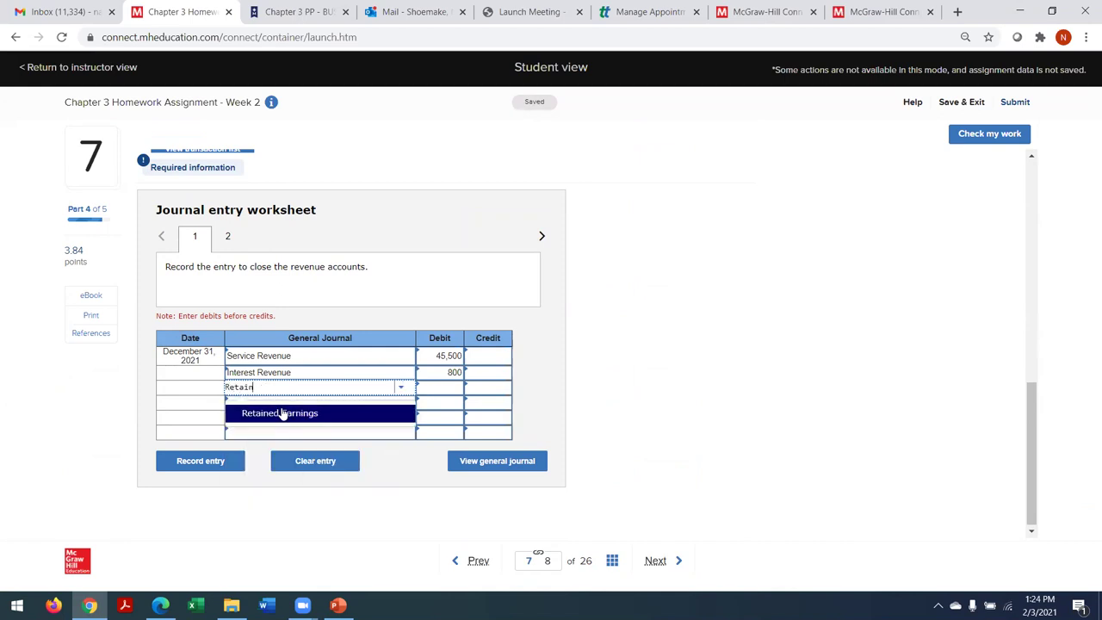
click(282, 413)
click(478, 388)
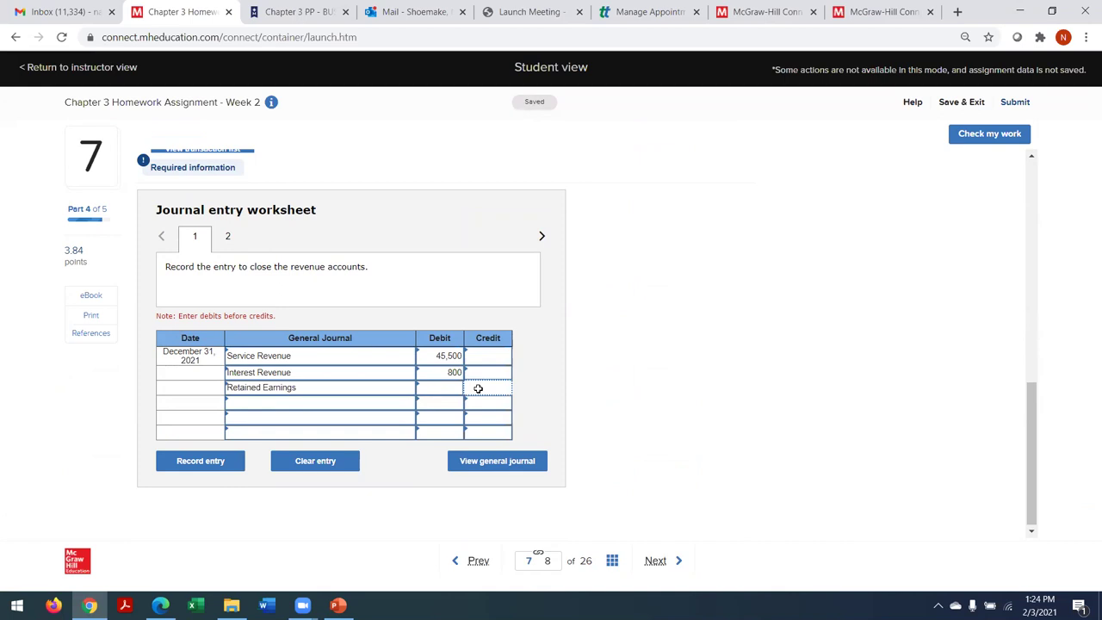
text(46300)
click(390, 585)
click(188, 466)
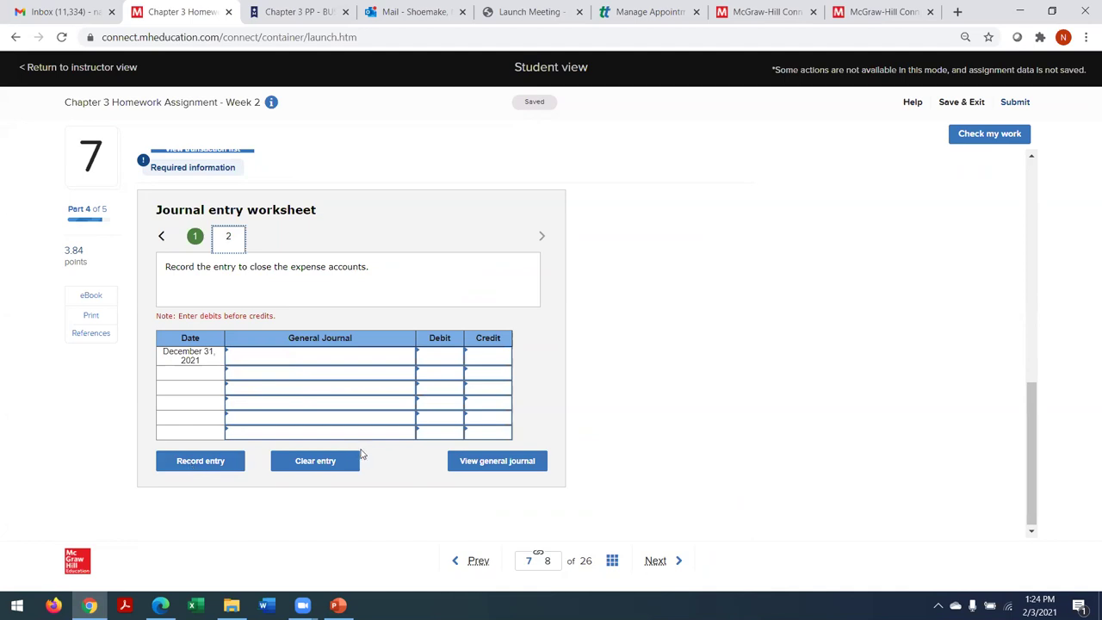
Step: Review question 6's completed balance sheet and return to question 7's closing entries
click(457, 561)
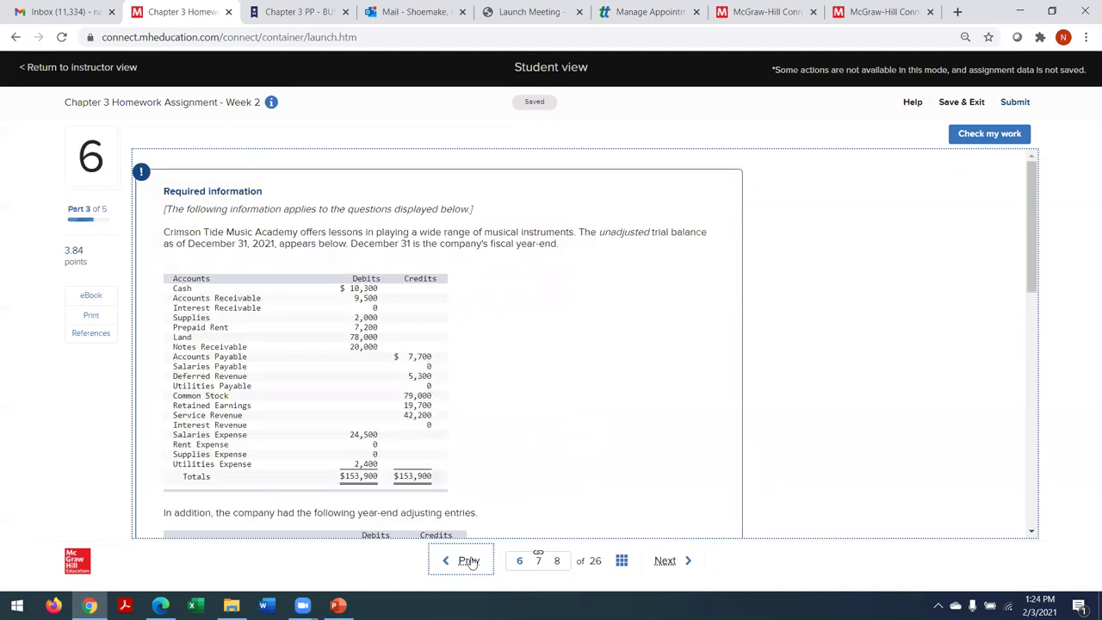
drag(1031, 280, 1049, 517)
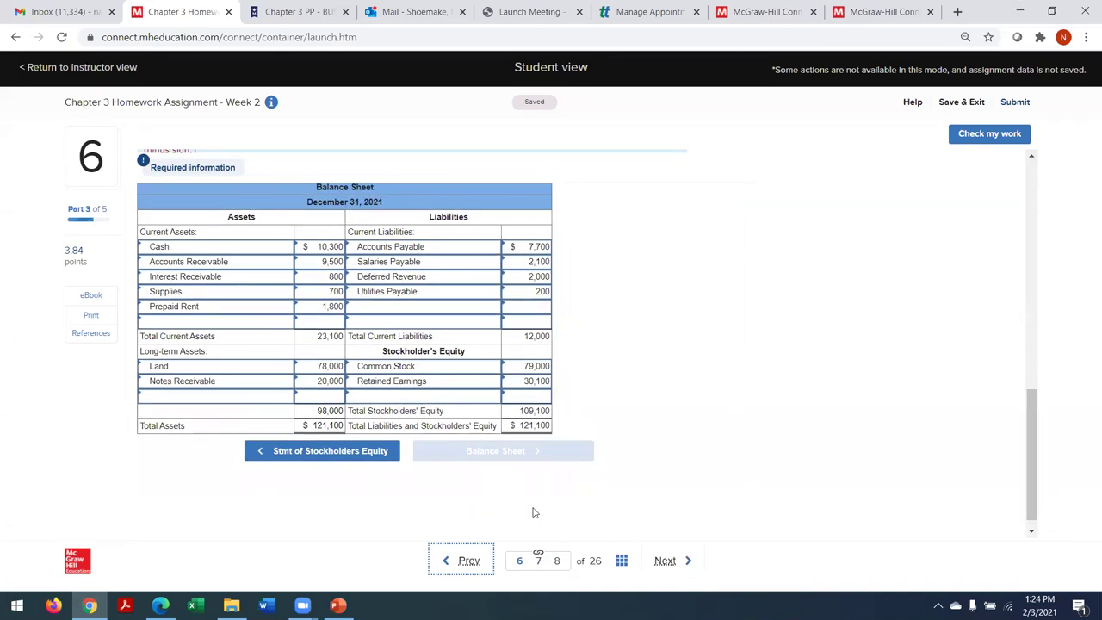
click(671, 568)
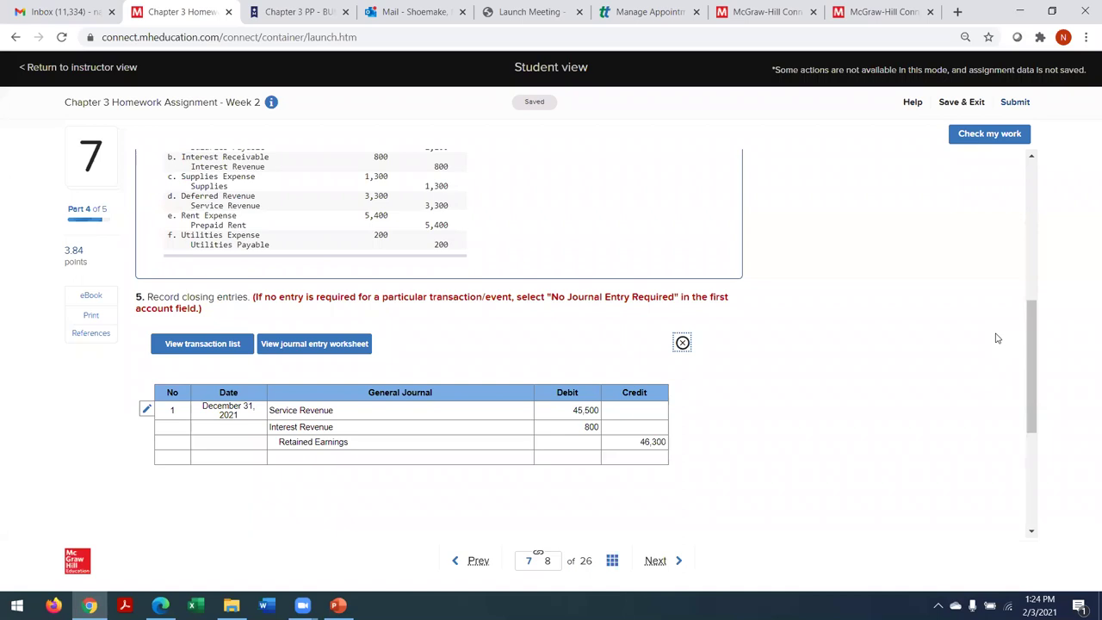
Step: Examine question 6's balance sheet and the expense accounts in question 5's adjusted trial balance, then return to question 7
click(478, 561)
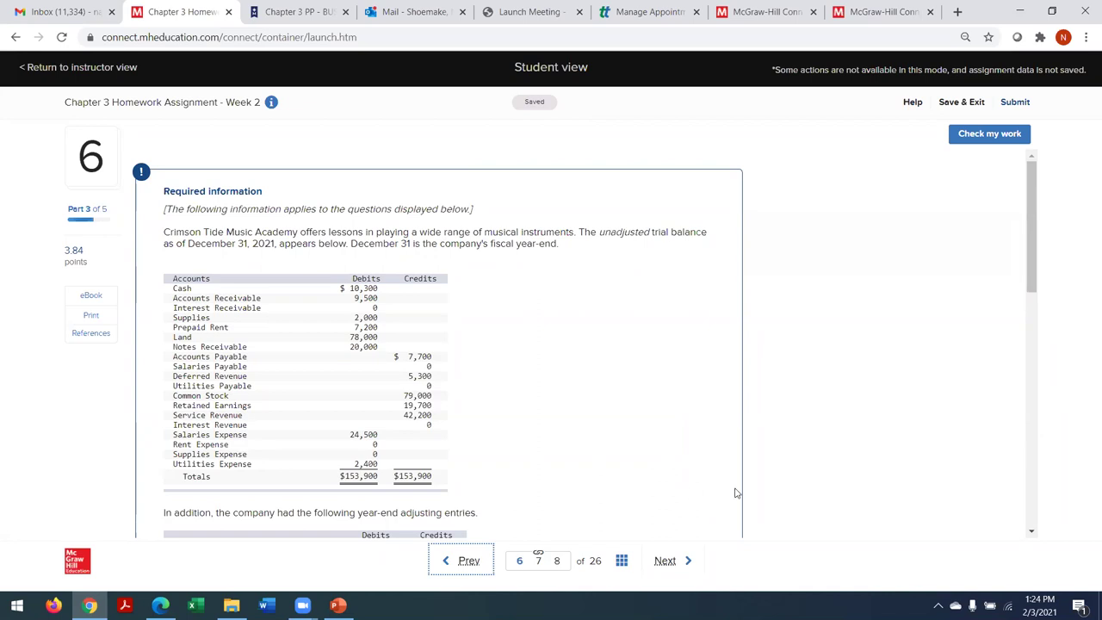
drag(1028, 268, 1038, 490)
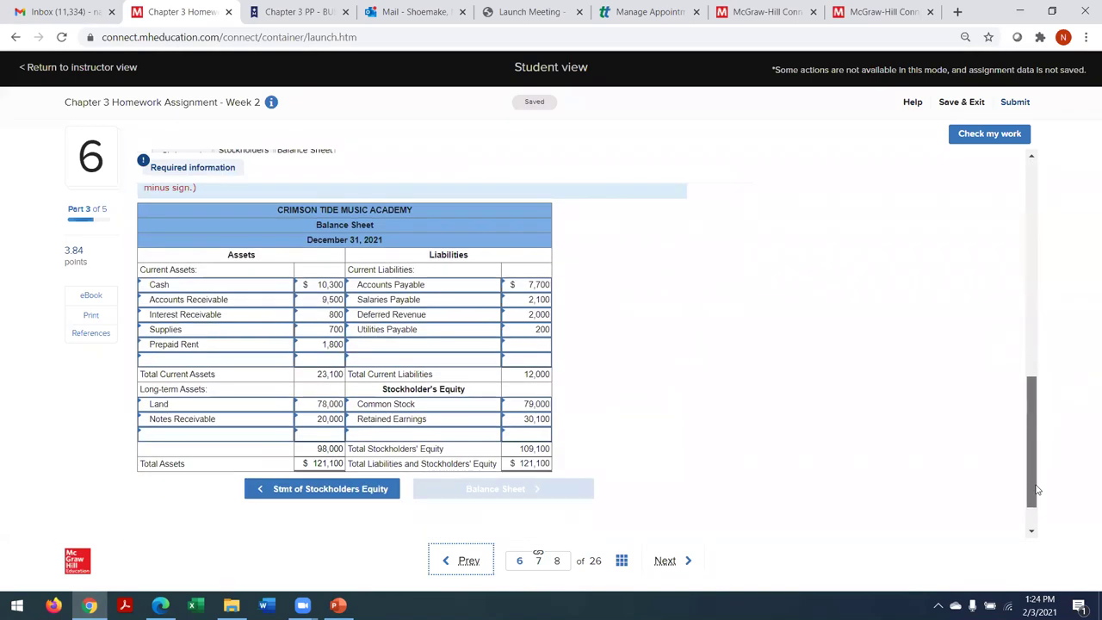
click(448, 562)
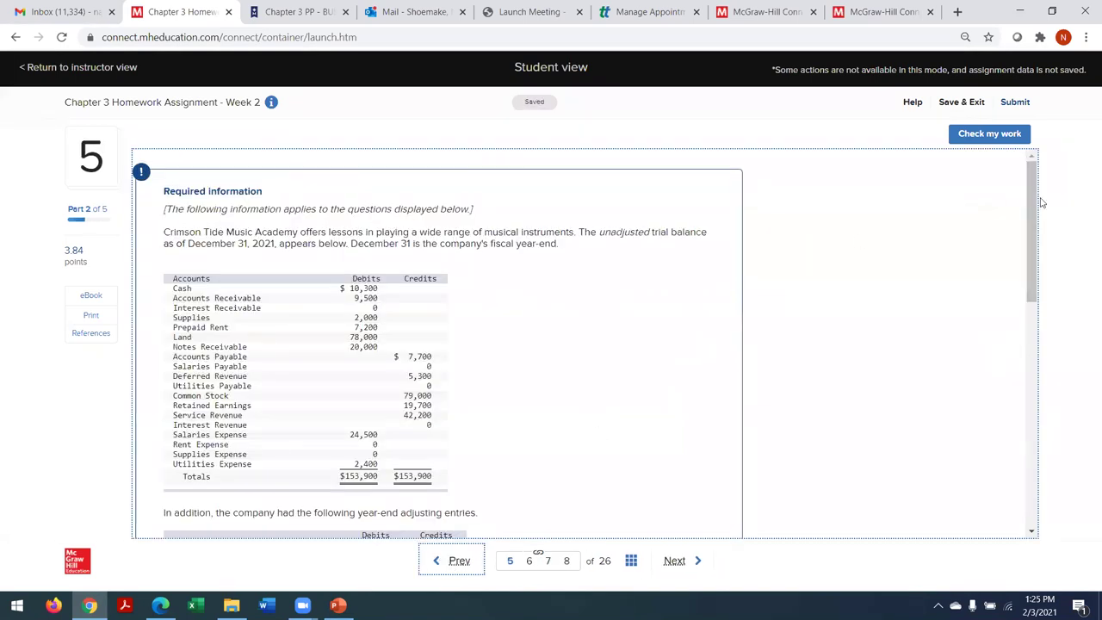
drag(1038, 214, 1060, 438)
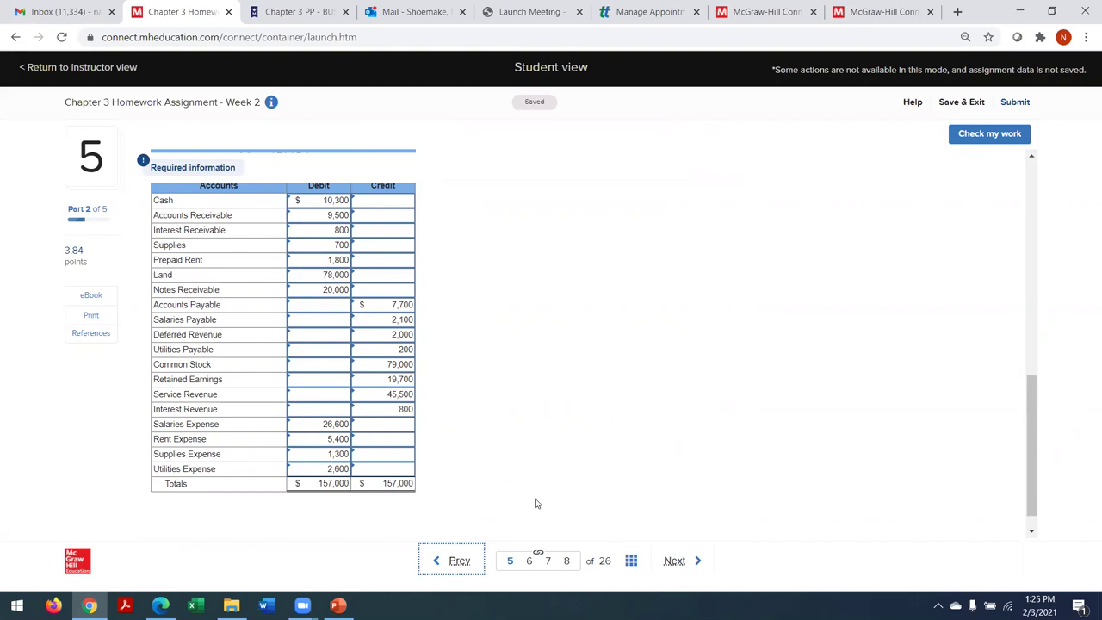
click(679, 561)
drag(1028, 268, 1051, 514)
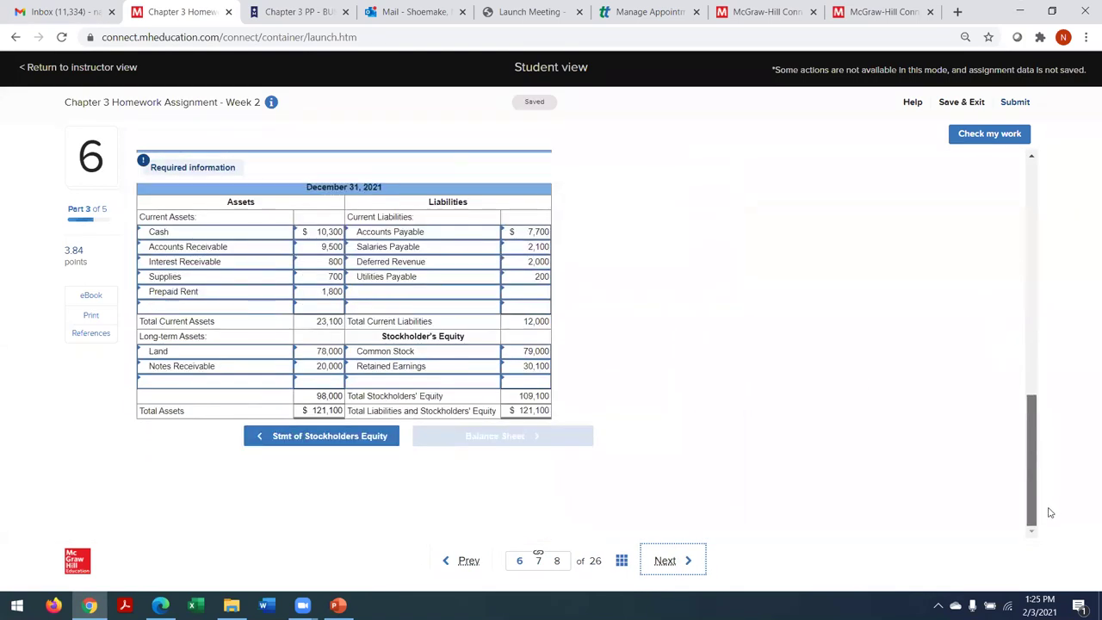
click(659, 565)
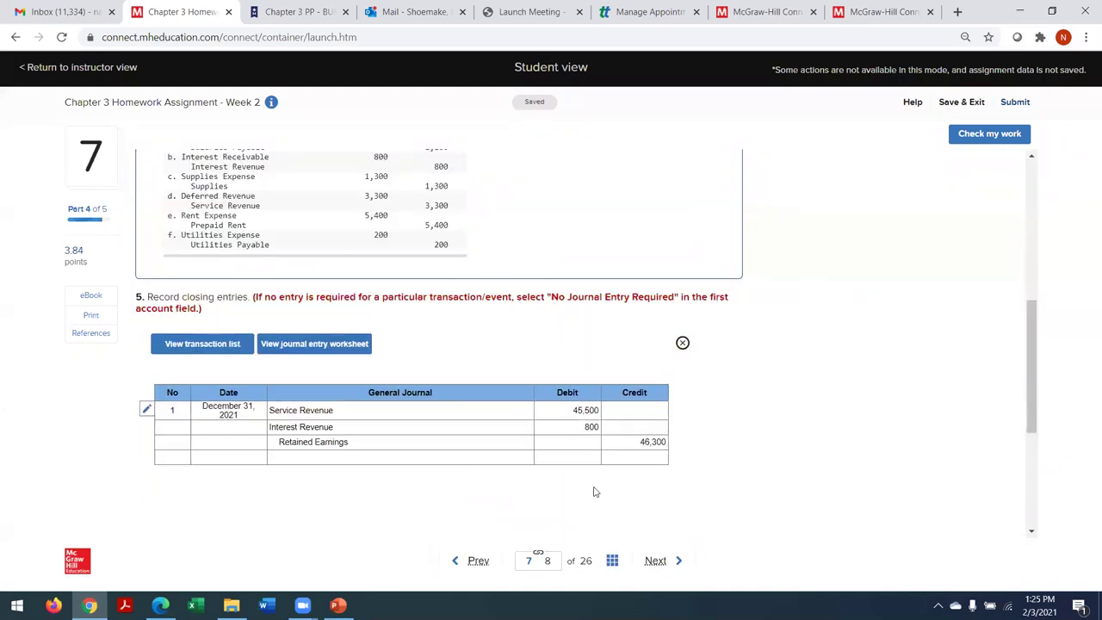
Step: Open the entry closing the expense accounts and assign Retained Earnings to its first line
click(184, 352)
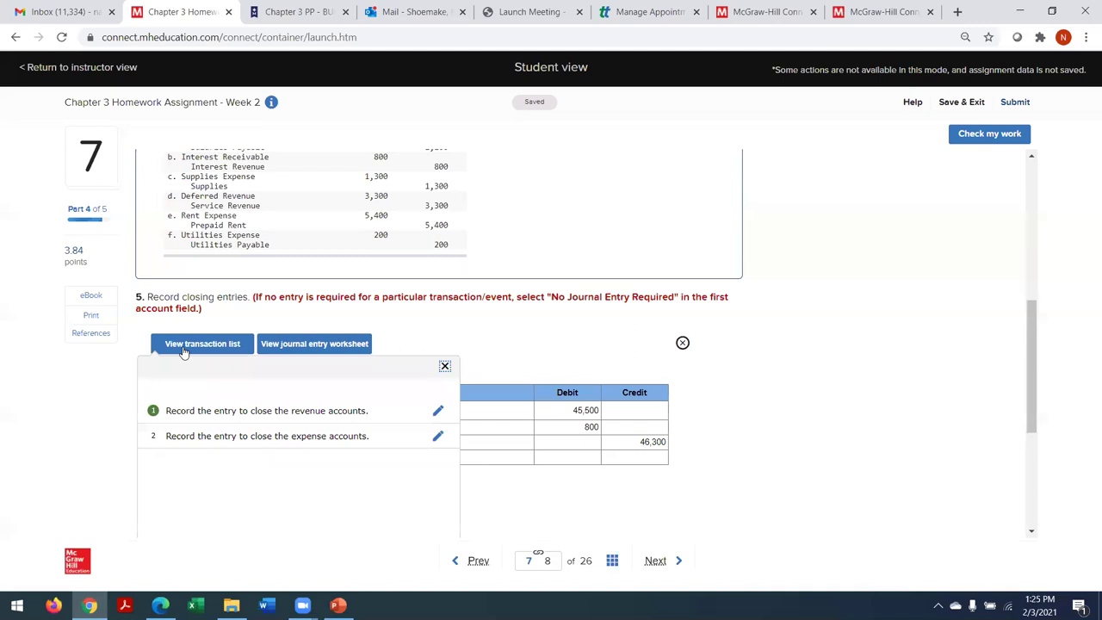
click(270, 436)
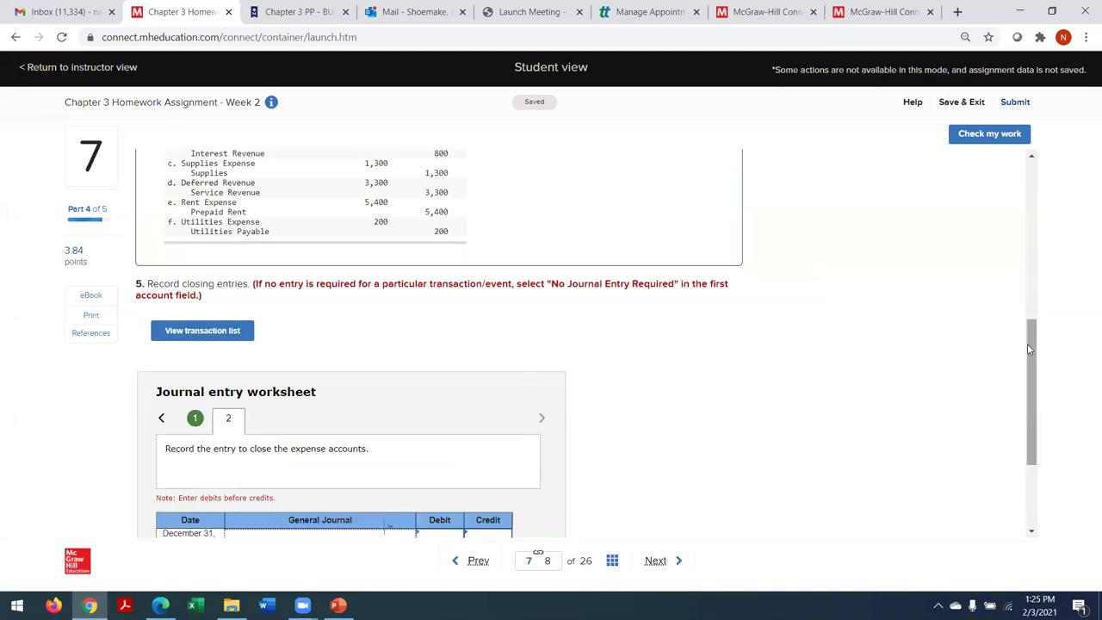
drag(1028, 344, 1027, 404)
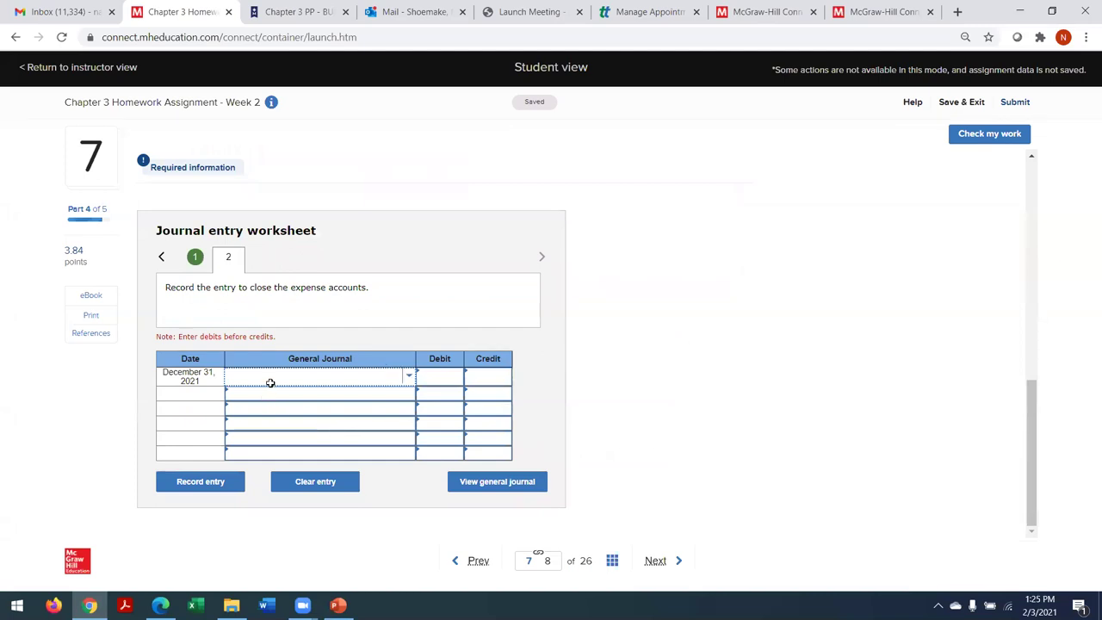
text(Retained)
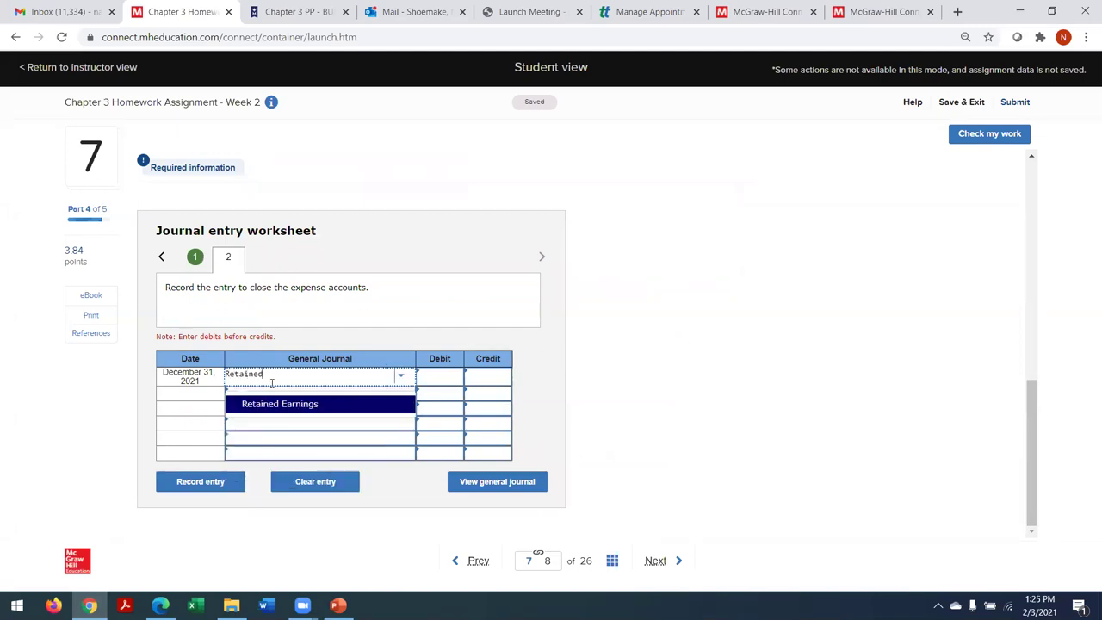
click(274, 403)
Step: Assign Salaries Expense to the second line and Rent Expense to the third line of the expense closing entry
click(264, 393)
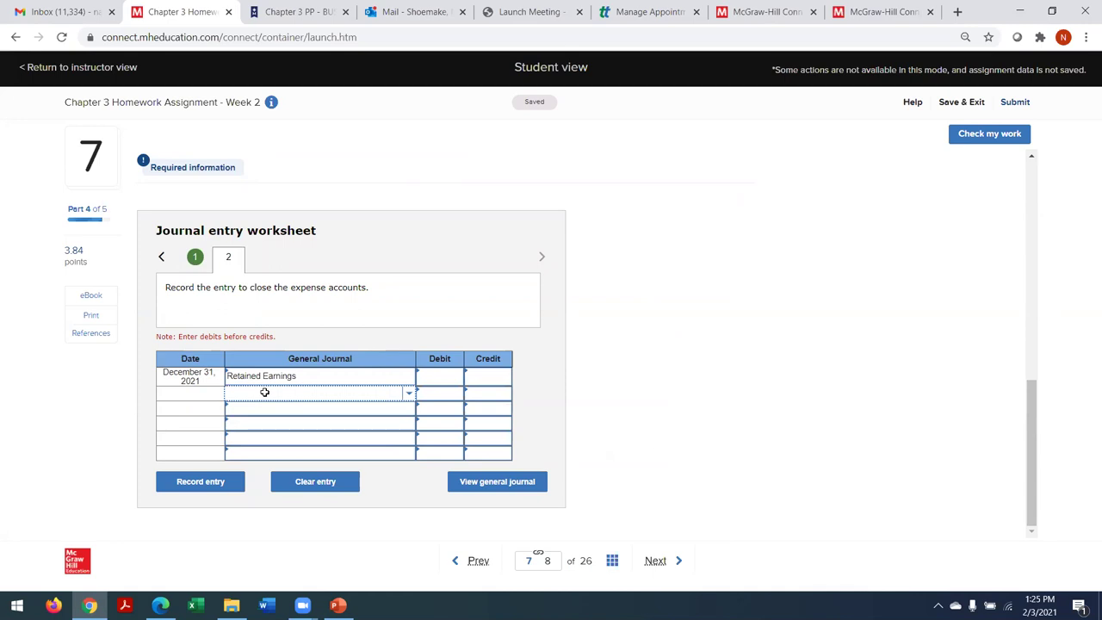
text(Salaries)
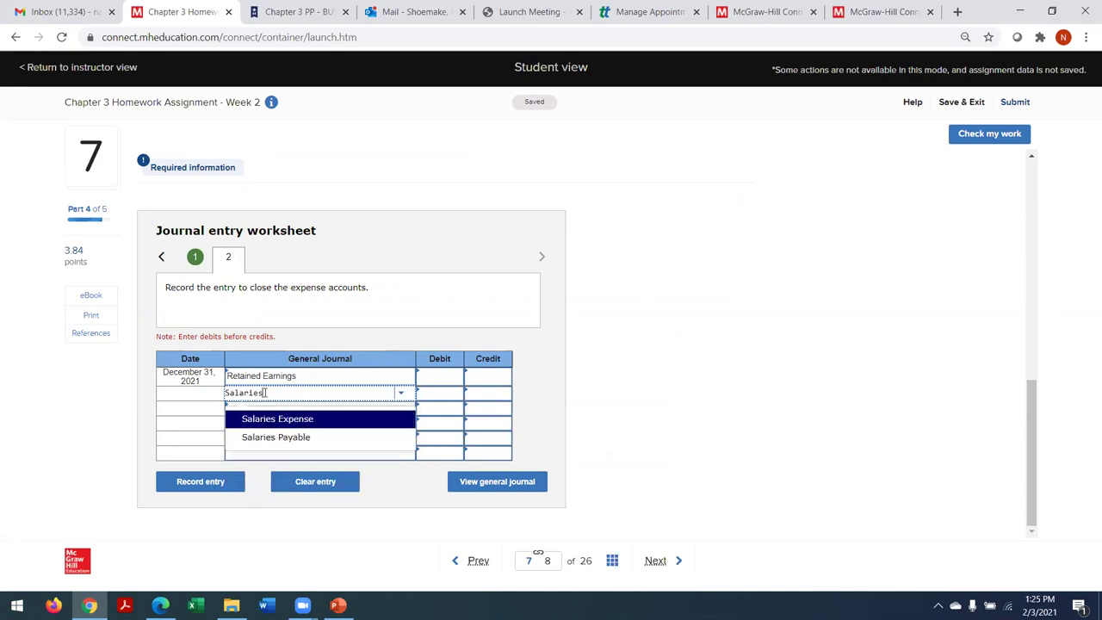
click(274, 418)
click(261, 406)
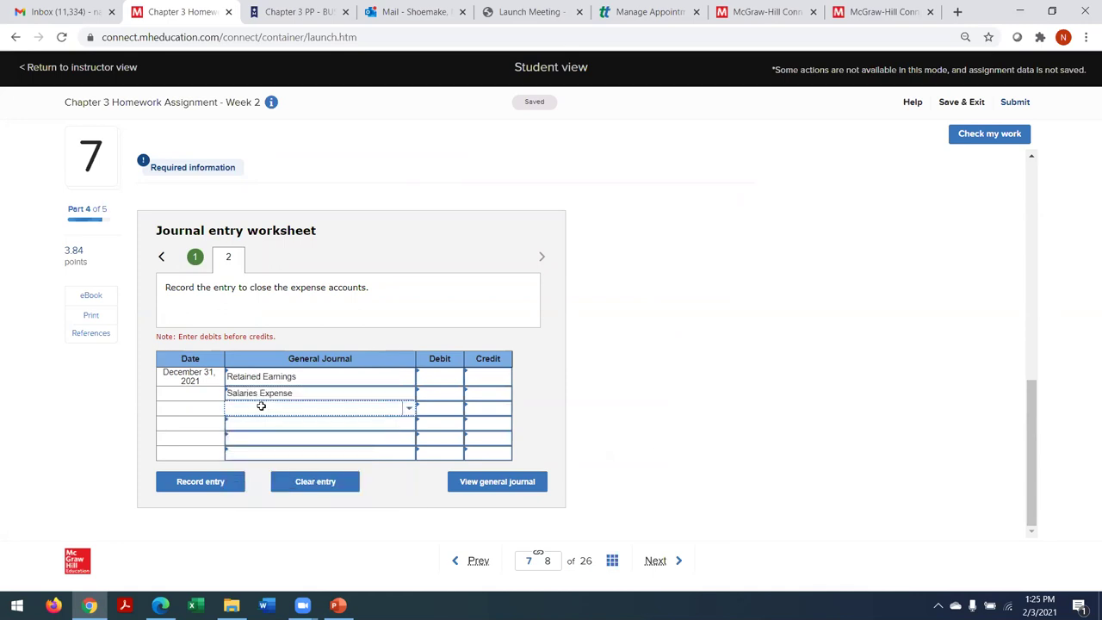
text(Sent Expense)
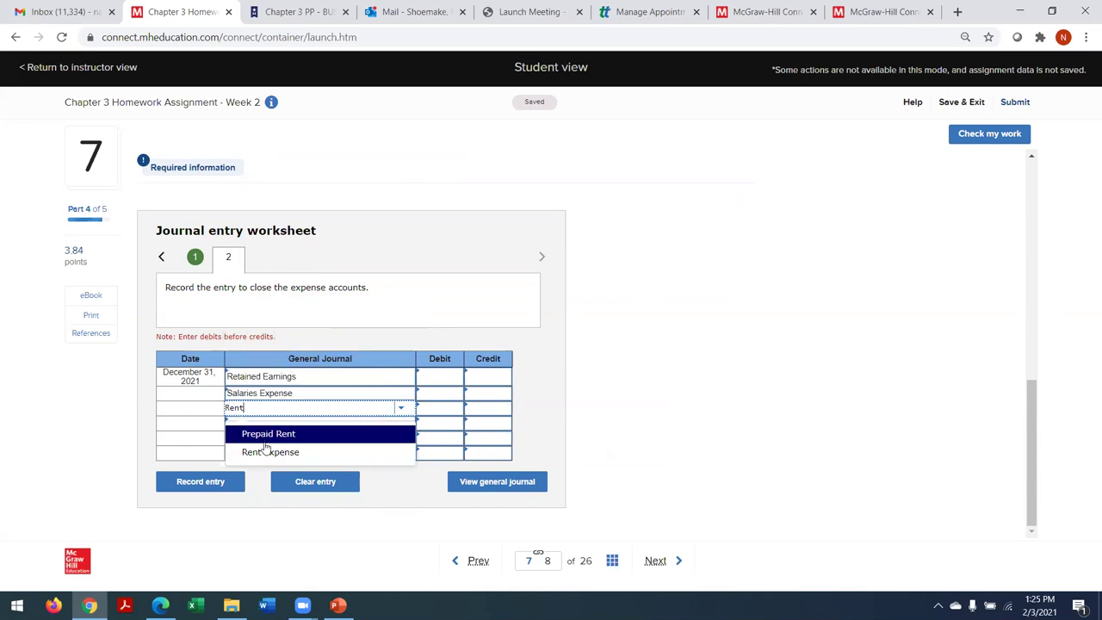
click(263, 448)
Step: Assign Supplies Expense to the fourth line and Utilities Expense to the fifth line of the expense closing entry
click(253, 427)
text(Supplies)
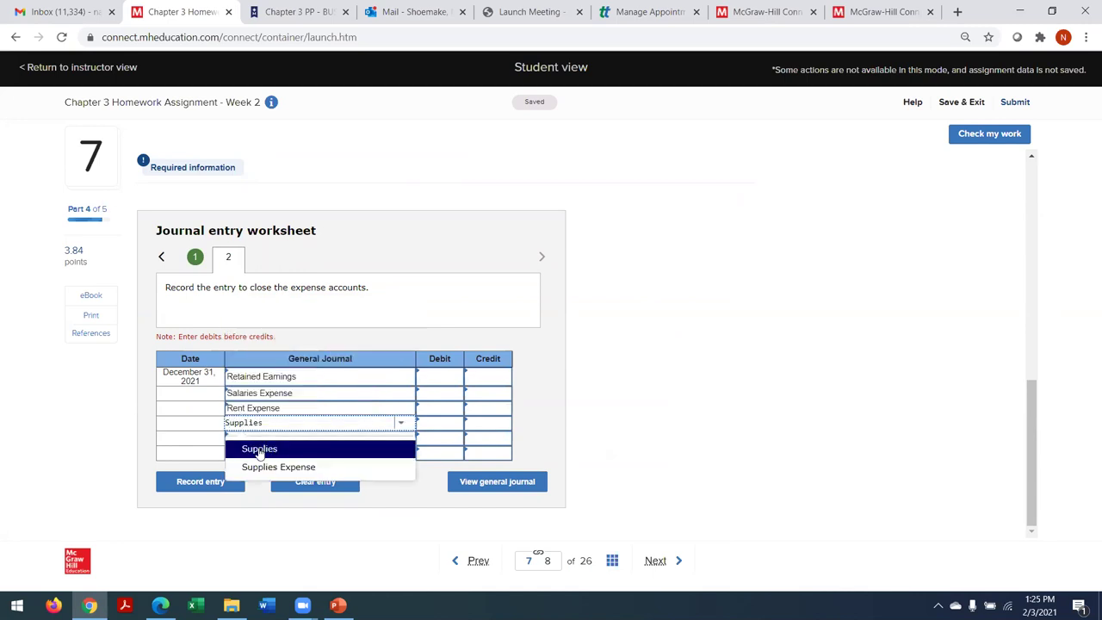
click(263, 463)
text(U)
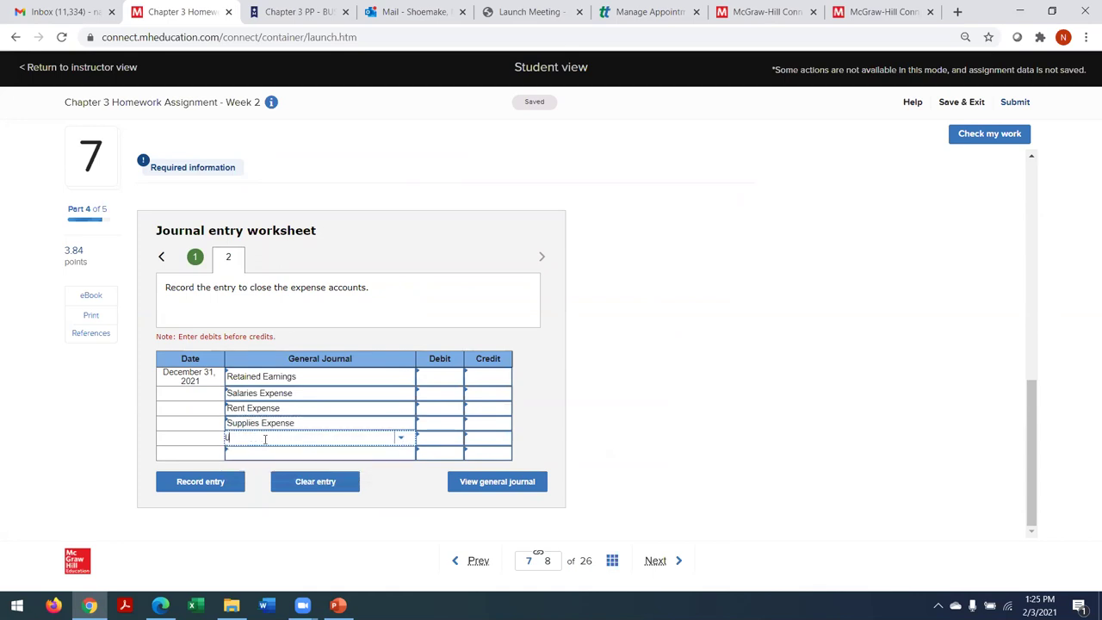
text(tilities)
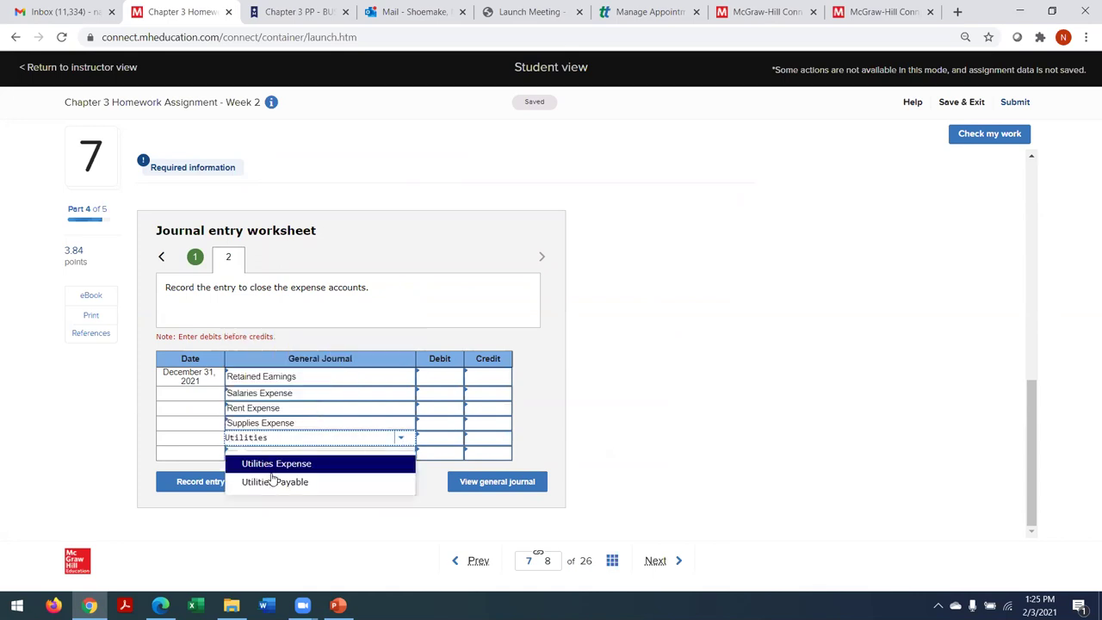
click(290, 461)
Step: Credit Salaries Expense for 26,600 and Rent Expense for 5,400 in the expense closing entry
click(475, 396)
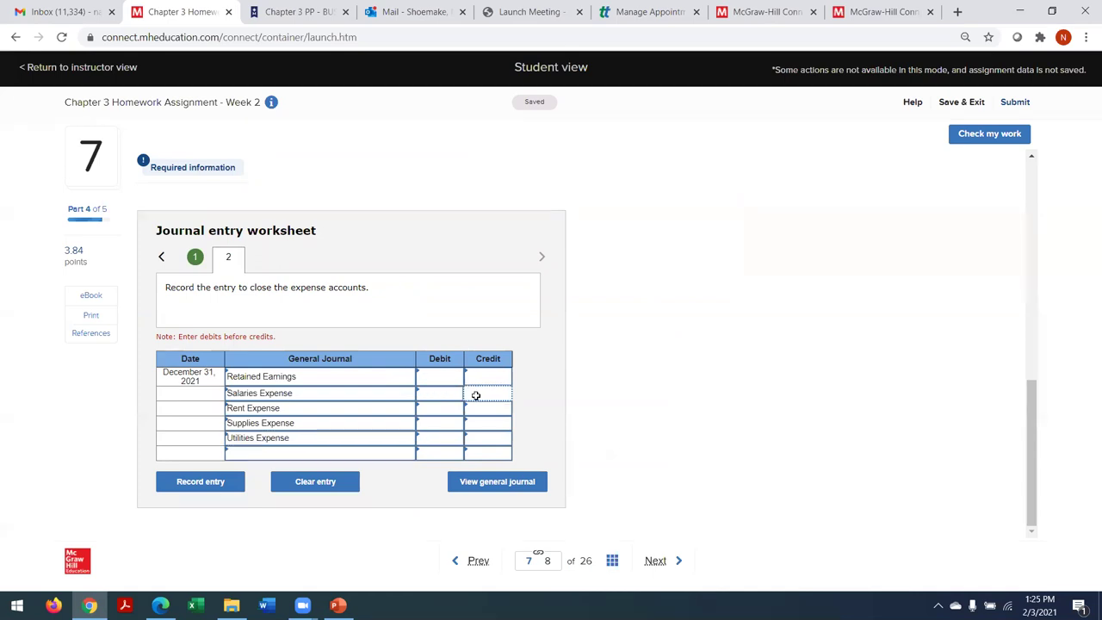
text(26600)
click(479, 407)
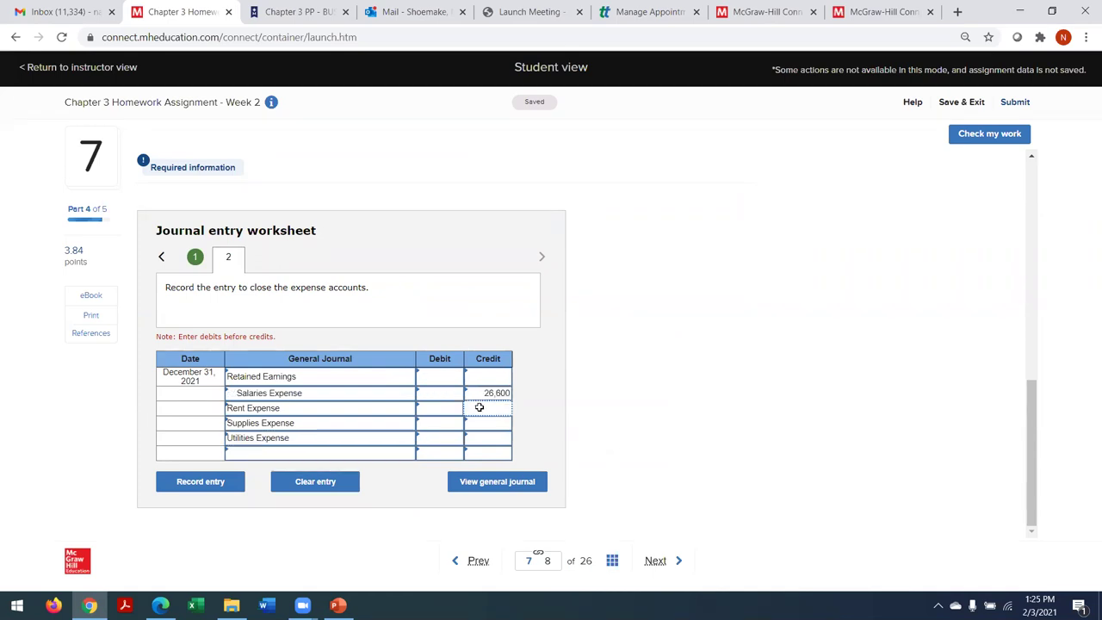
text(5400)
Step: Look up the Supplies Expense and Utilities Expense balances in question 5's adjusted trial balance and return to question 7's journal
click(475, 562)
drag(1027, 267, 1032, 477)
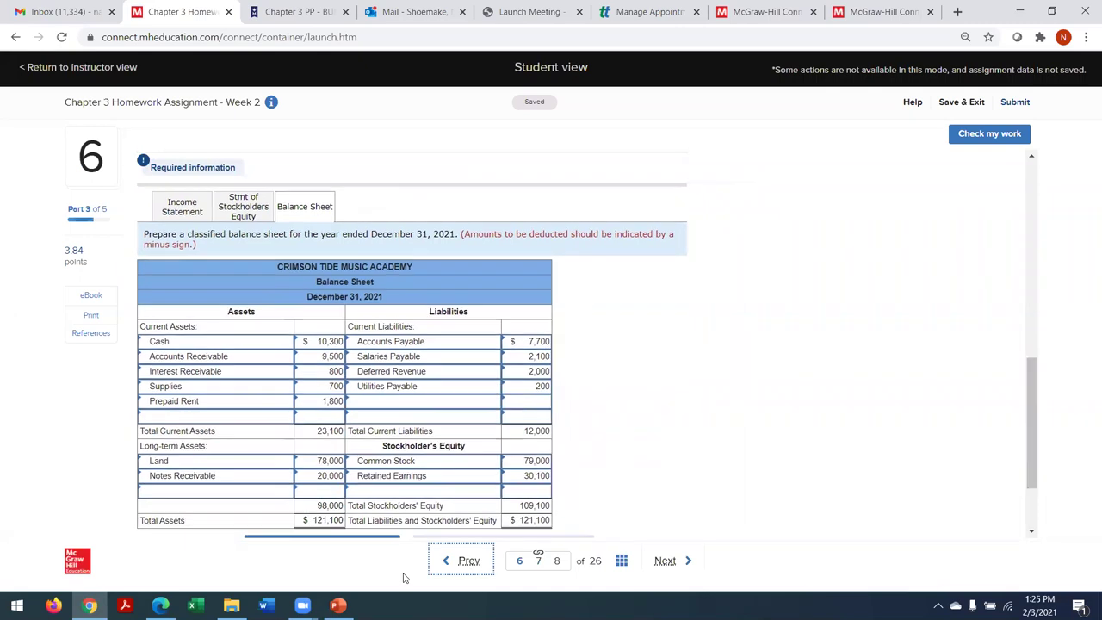
click(451, 560)
drag(1033, 227, 1057, 405)
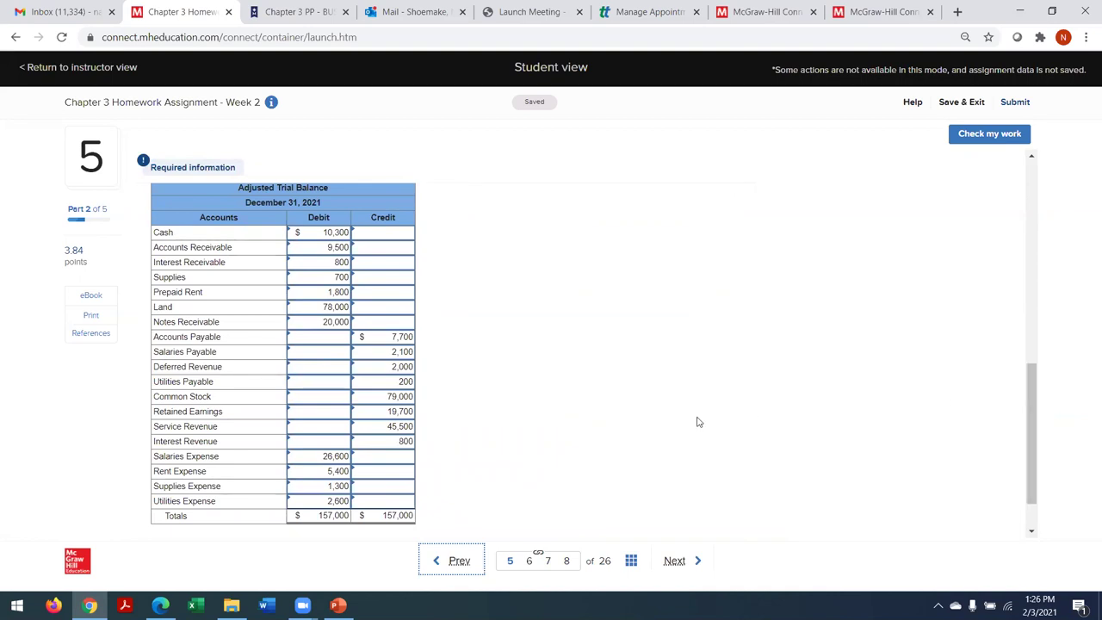
click(668, 563)
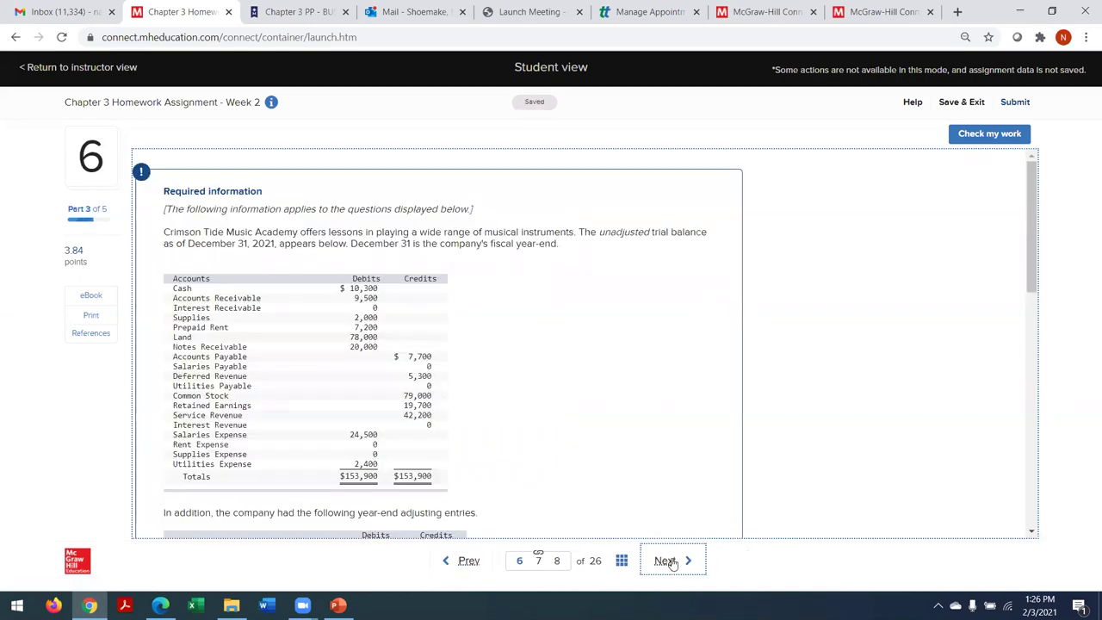
drag(1031, 250, 1024, 547)
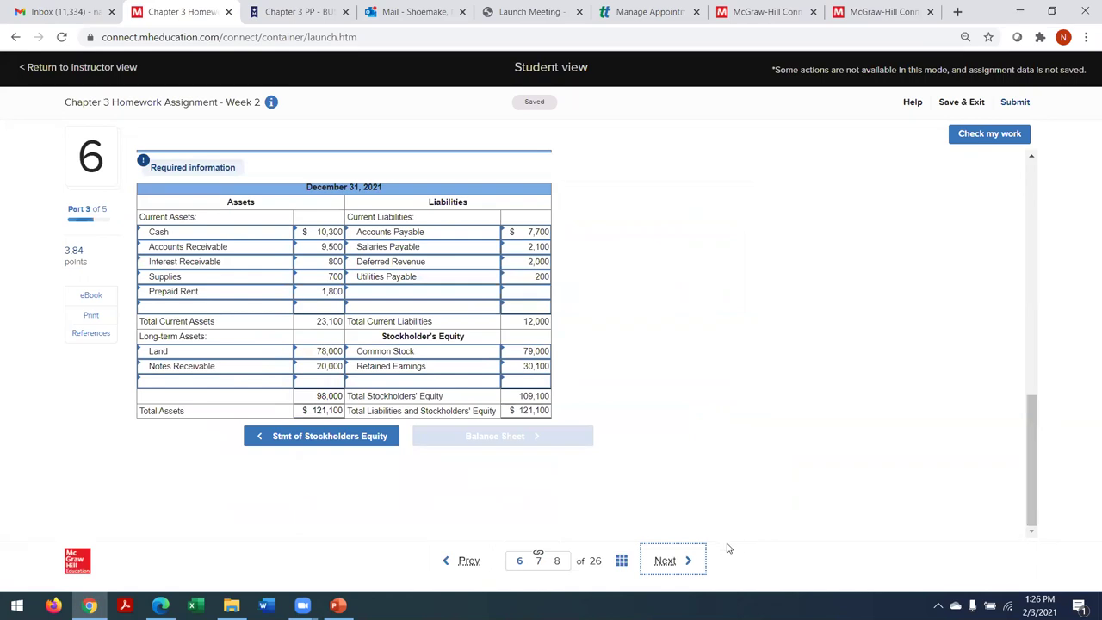
click(652, 562)
drag(1031, 228, 1034, 418)
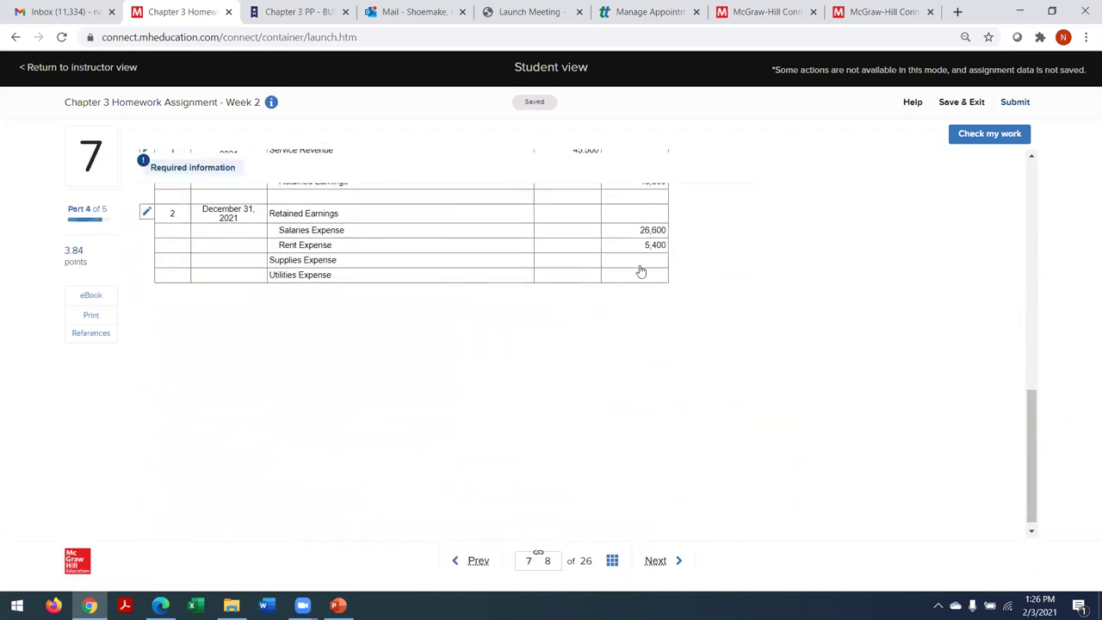
drag(1033, 443, 1027, 345)
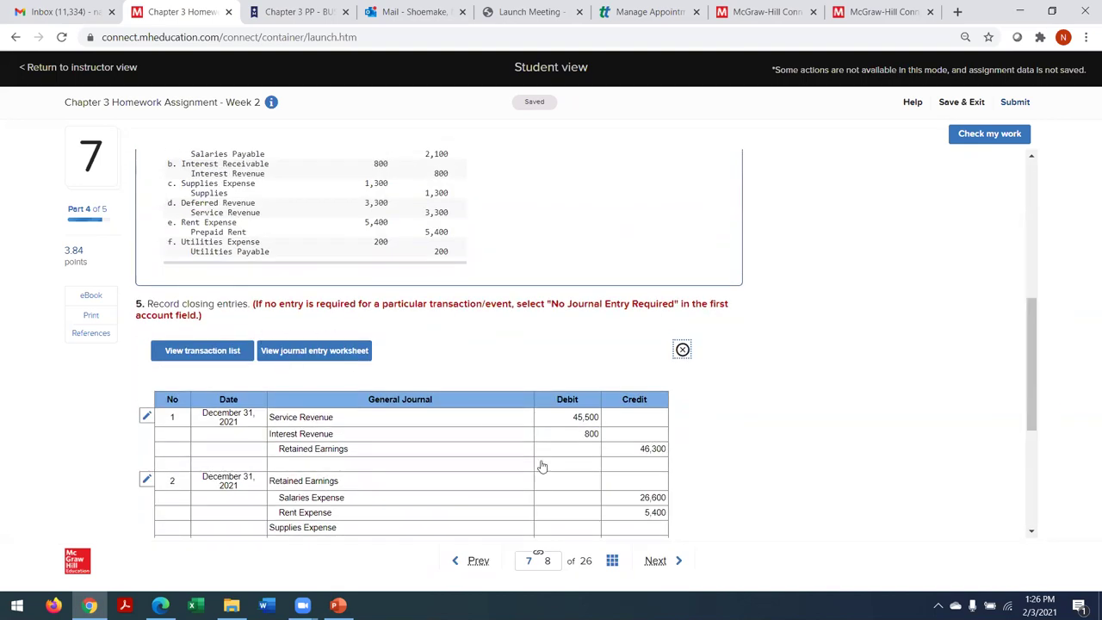
Step: Reopen the expense closing entry and credit Supplies Expense for 1,300 and Utilities Expense for 2,600
click(621, 527)
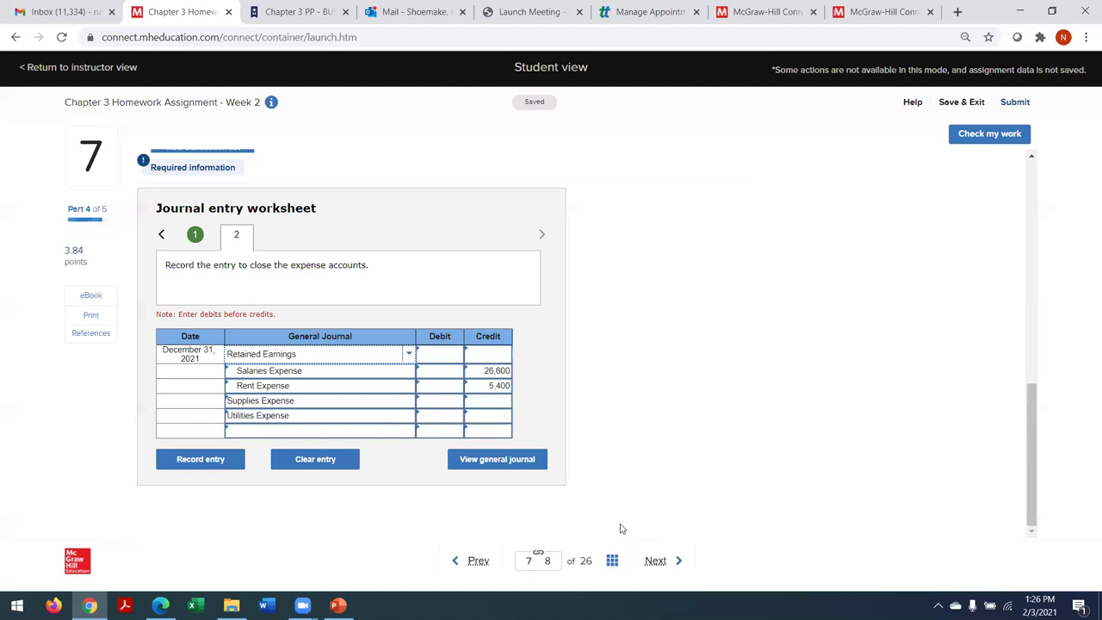
click(475, 401)
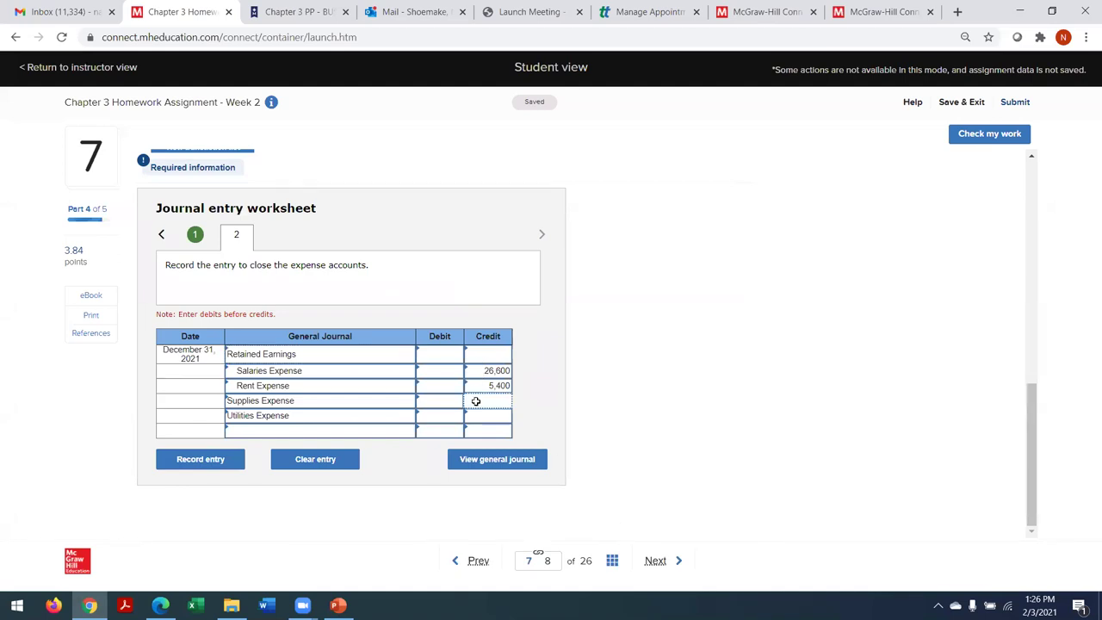
text(1300)
key(Tab)
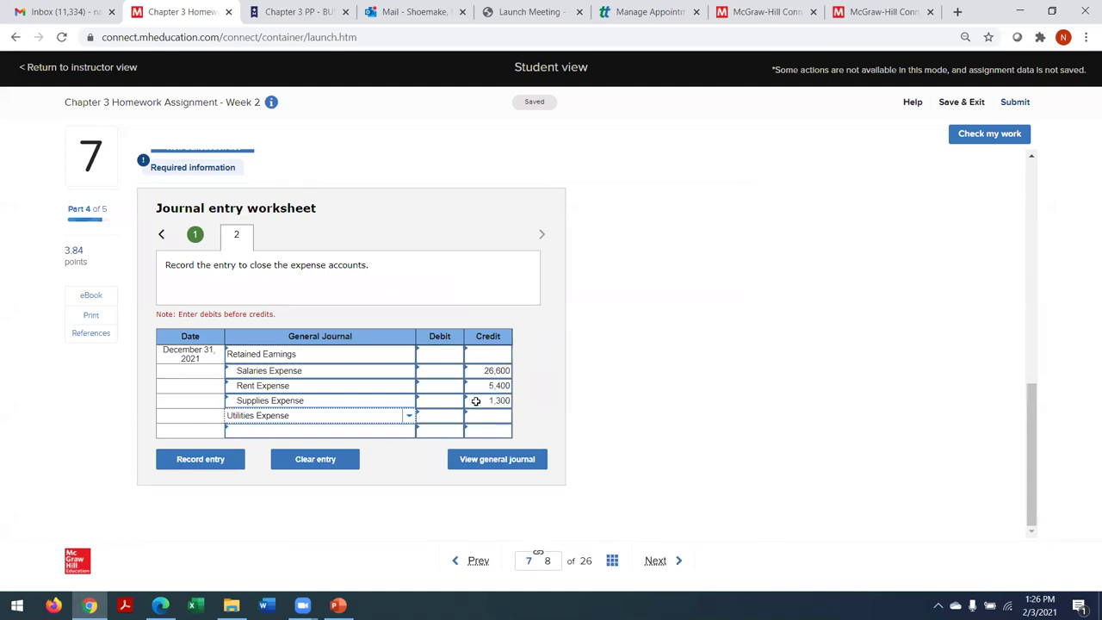
click(481, 419)
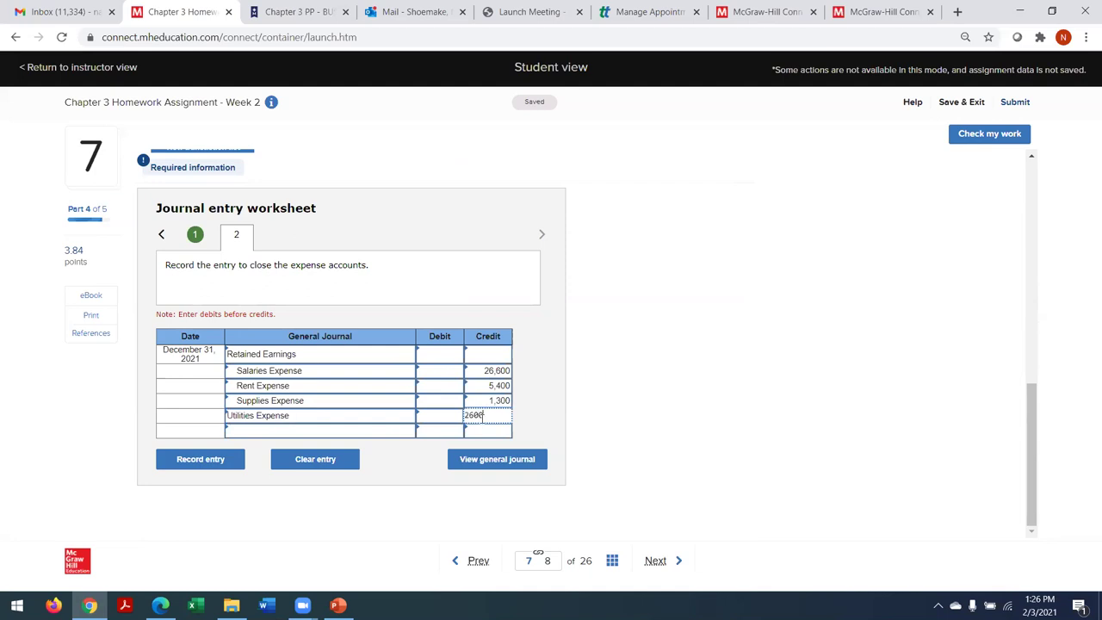
Step: Debit Retained Earnings for 35,900 in the expense closing entry and check question 7's answers
click(439, 360)
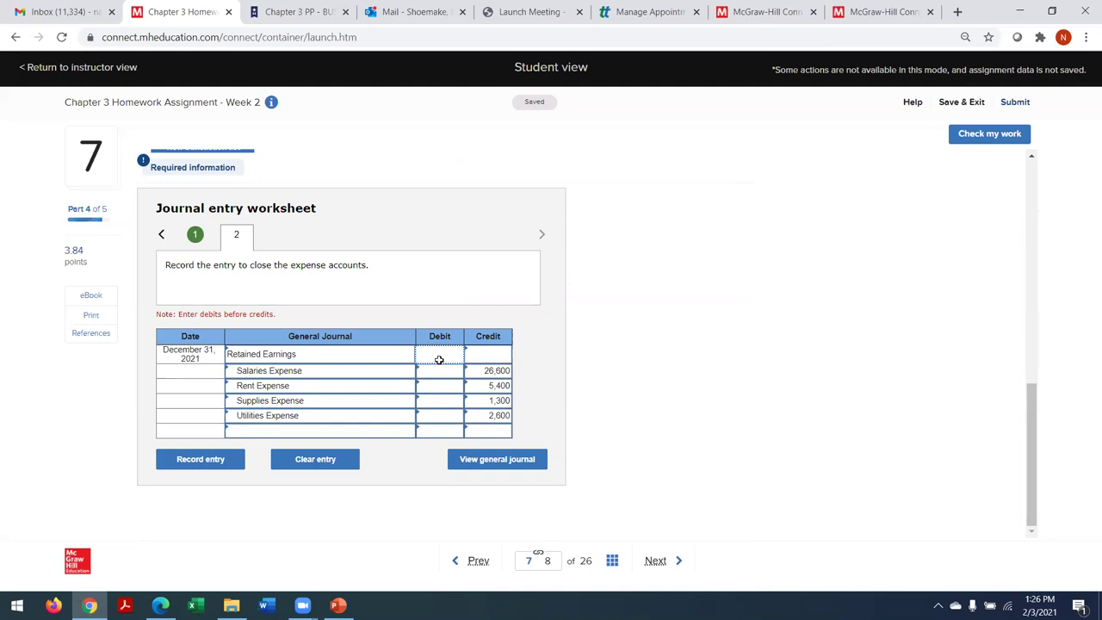
text(35)
text(900)
click(970, 139)
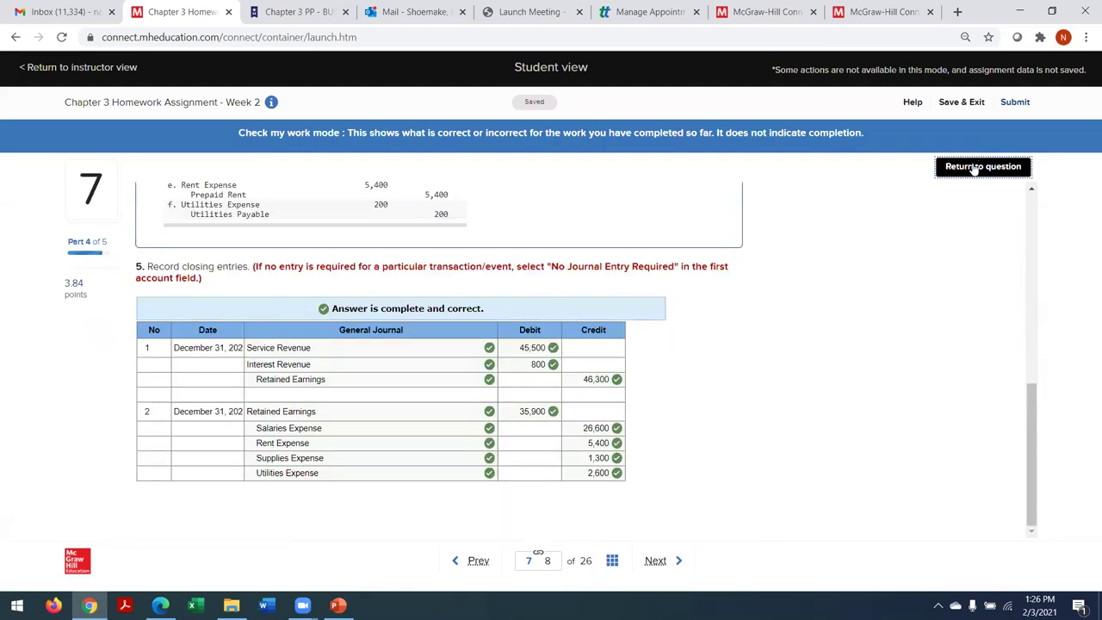
click(973, 167)
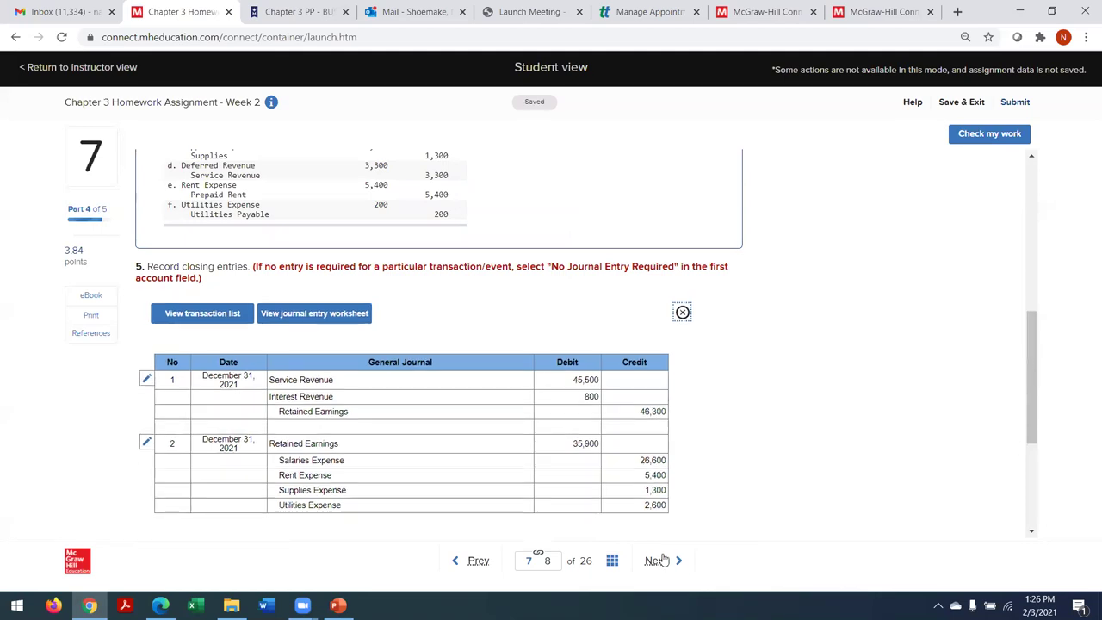
Step: Go to question 8 and bring up its blank post-closing trial balance
drag(1033, 422, 1035, 524)
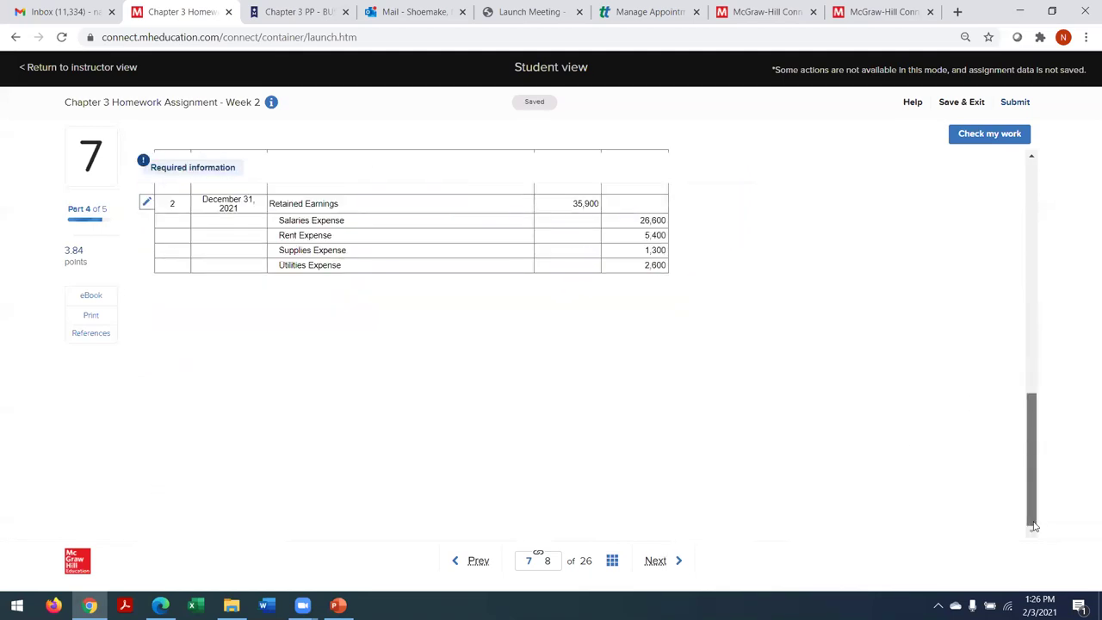
click(652, 565)
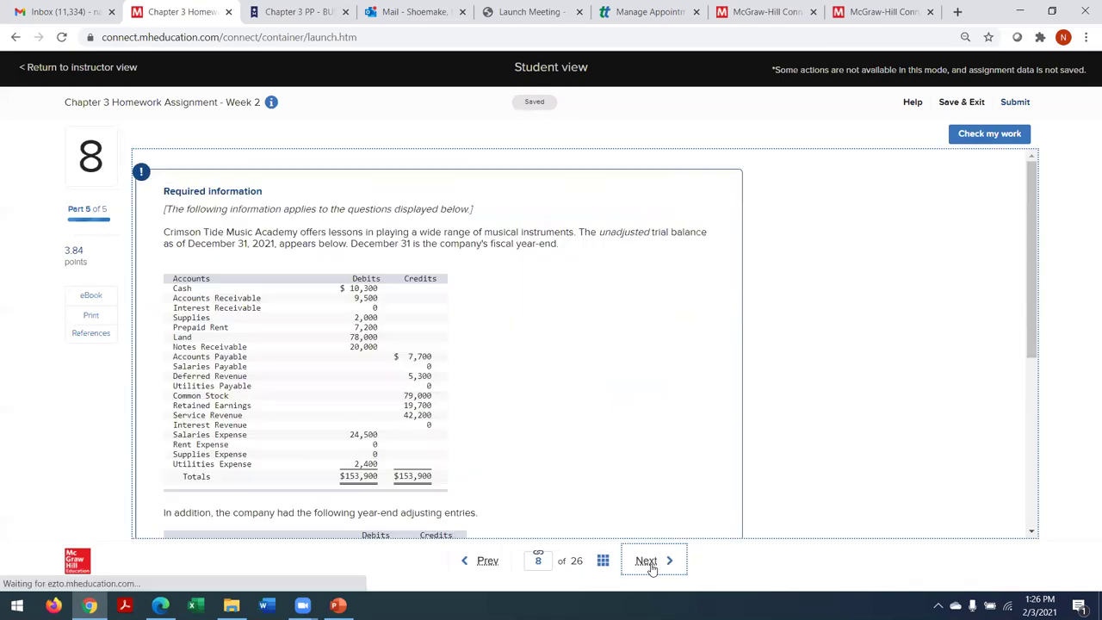
drag(1030, 272, 1086, 455)
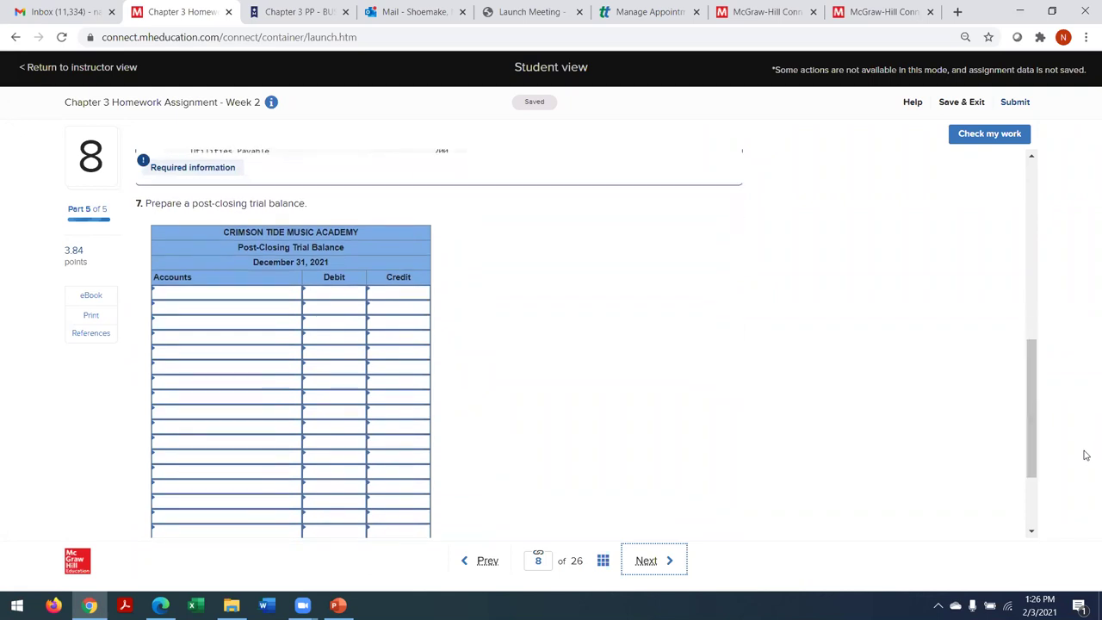
Step: Look up the account balances on question 6's balance sheet and return to question 8's blank post-closing trial balance
mouse_move(1032, 438)
mouse_down()
mouse_move(1036, 479)
mouse_move(1047, 444)
mouse_up()
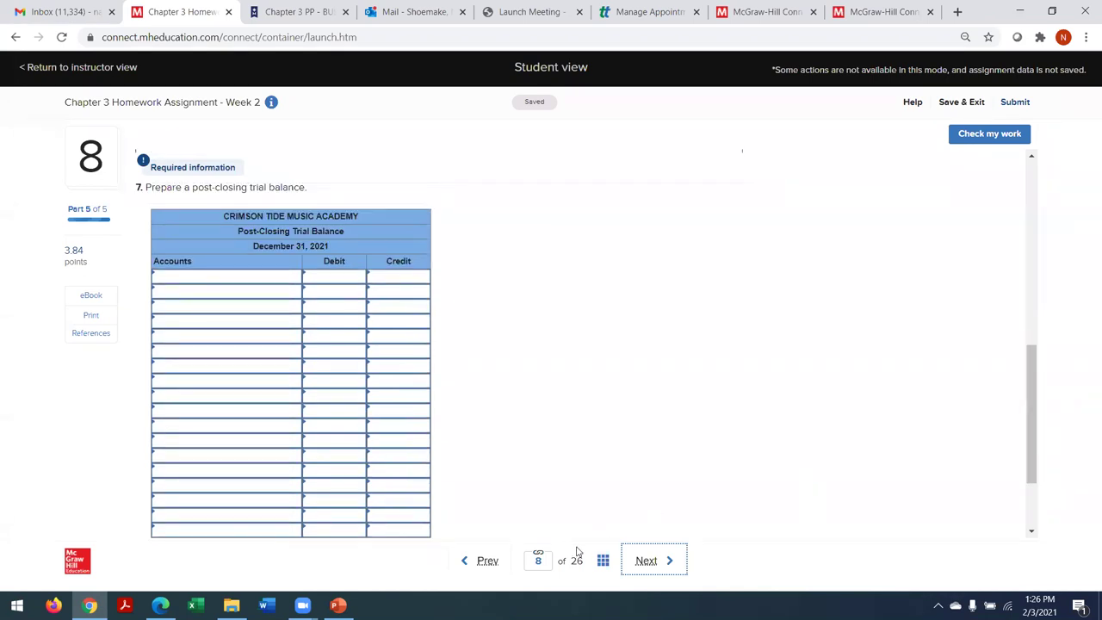
click(480, 561)
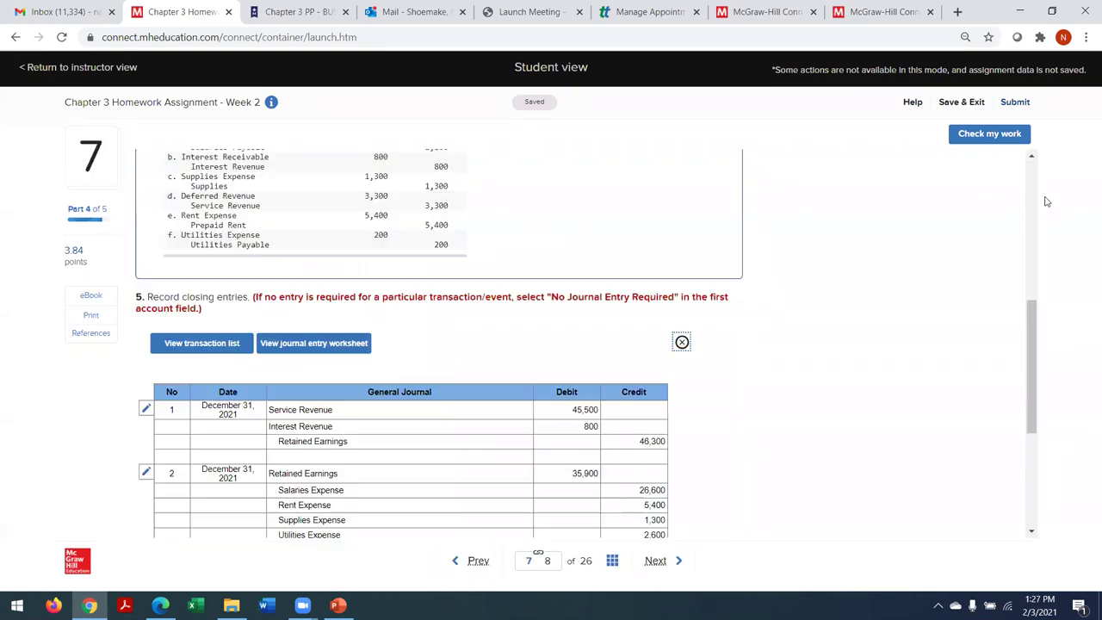
click(476, 558)
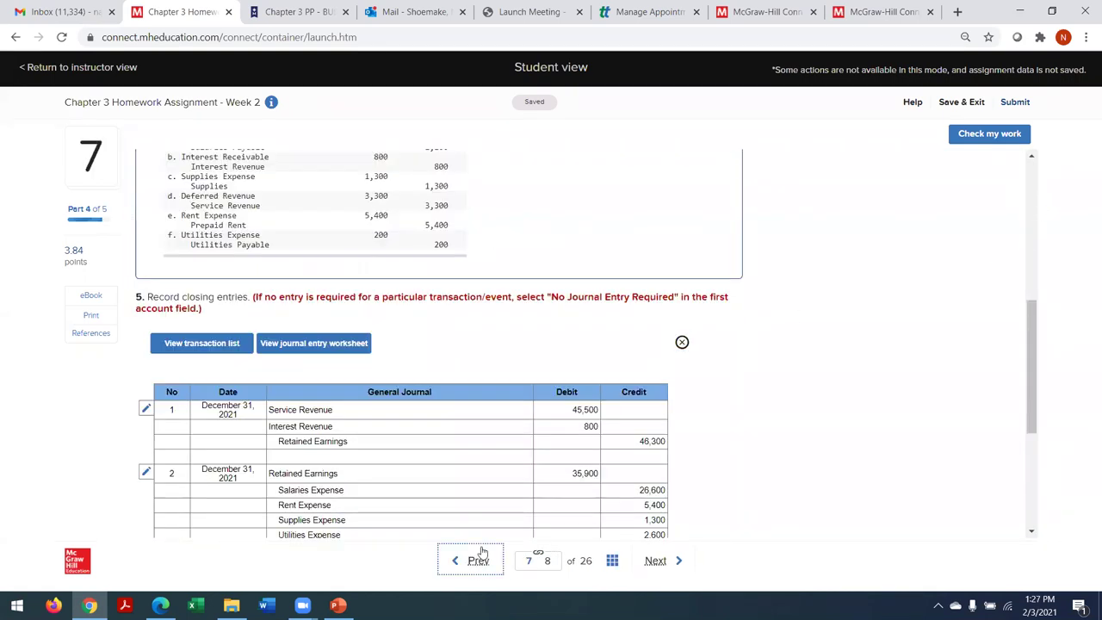
drag(1036, 250, 1087, 470)
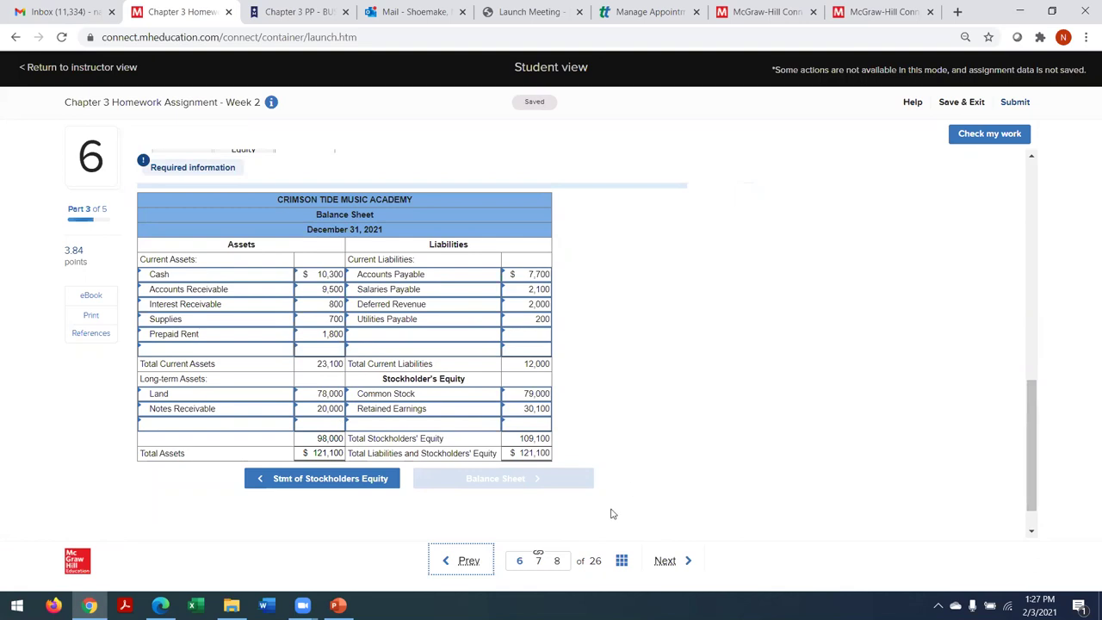
click(665, 560)
scroll(1029, 282, down, 10)
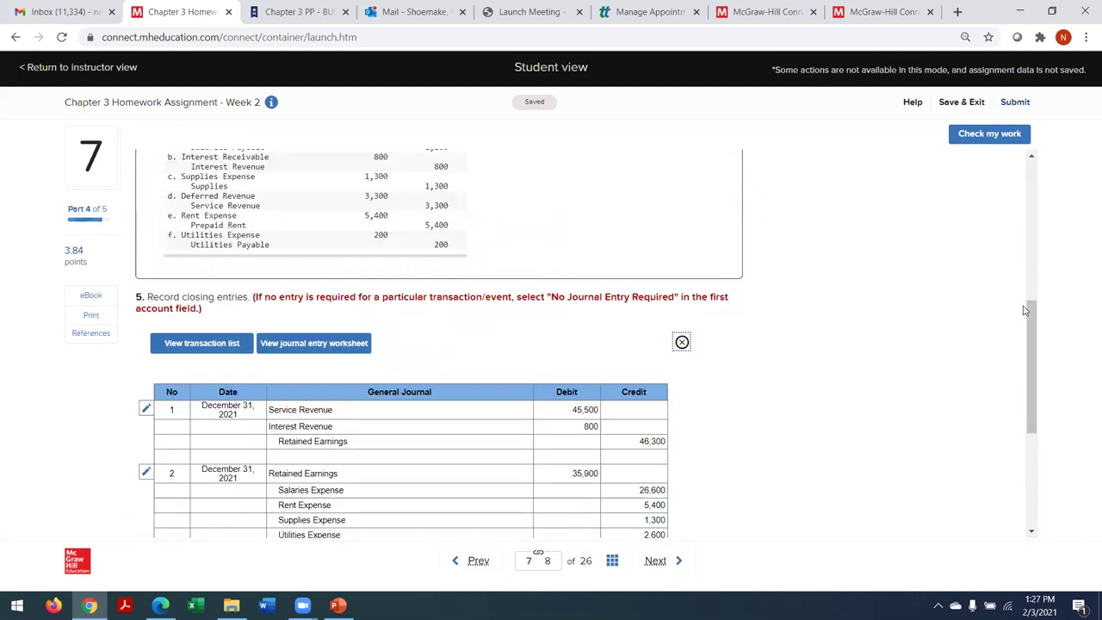
scroll(1025, 310, down, 3)
click(650, 563)
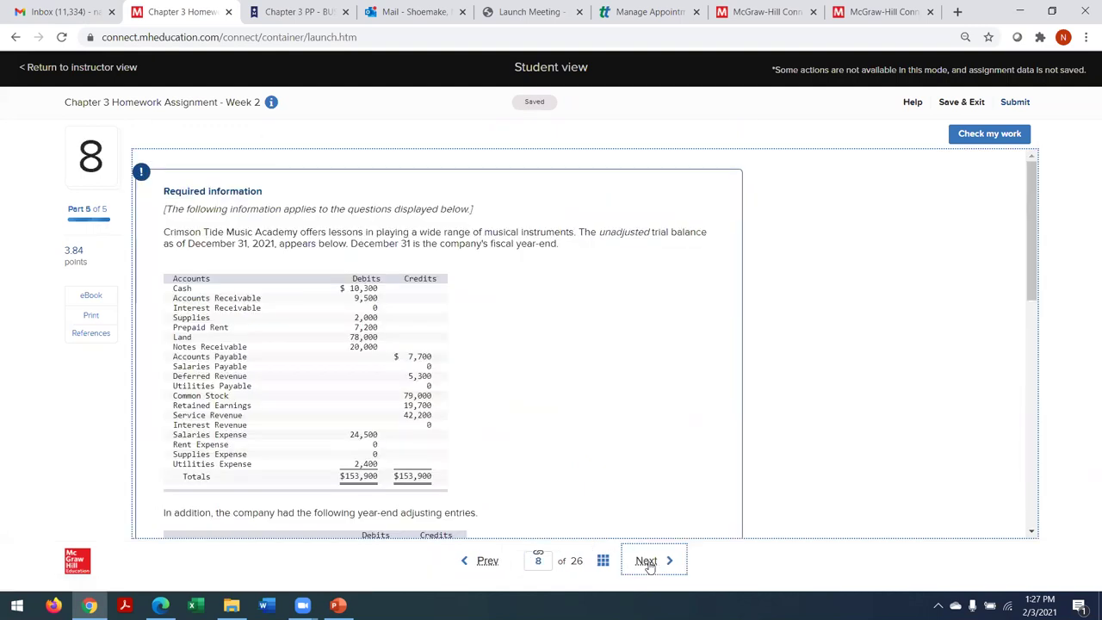
scroll(1034, 388, down, 15)
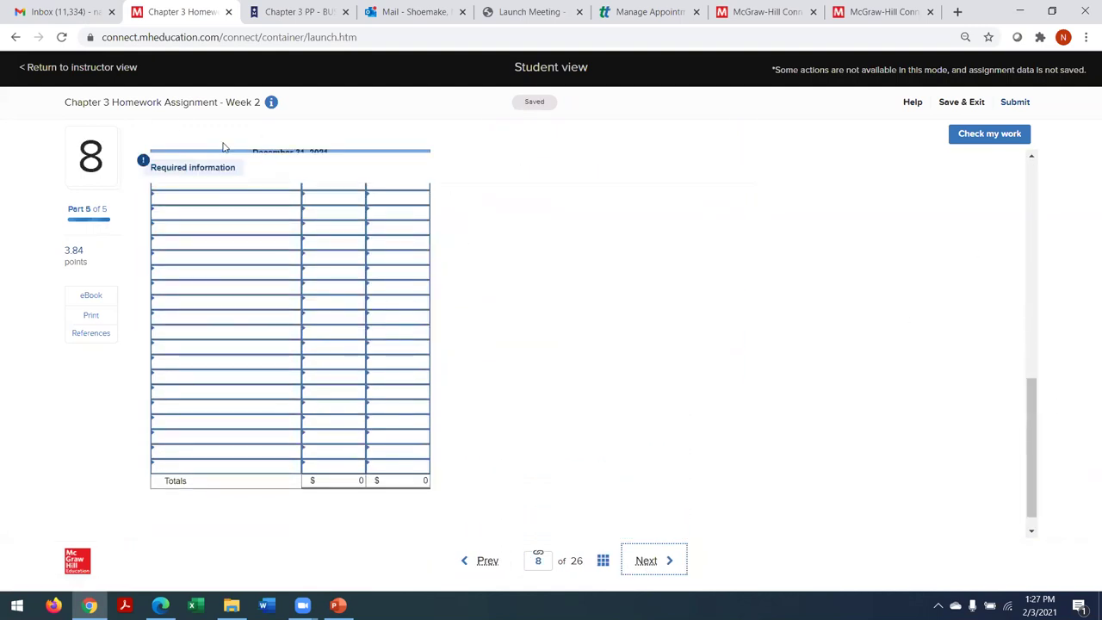
drag(1031, 470, 1028, 417)
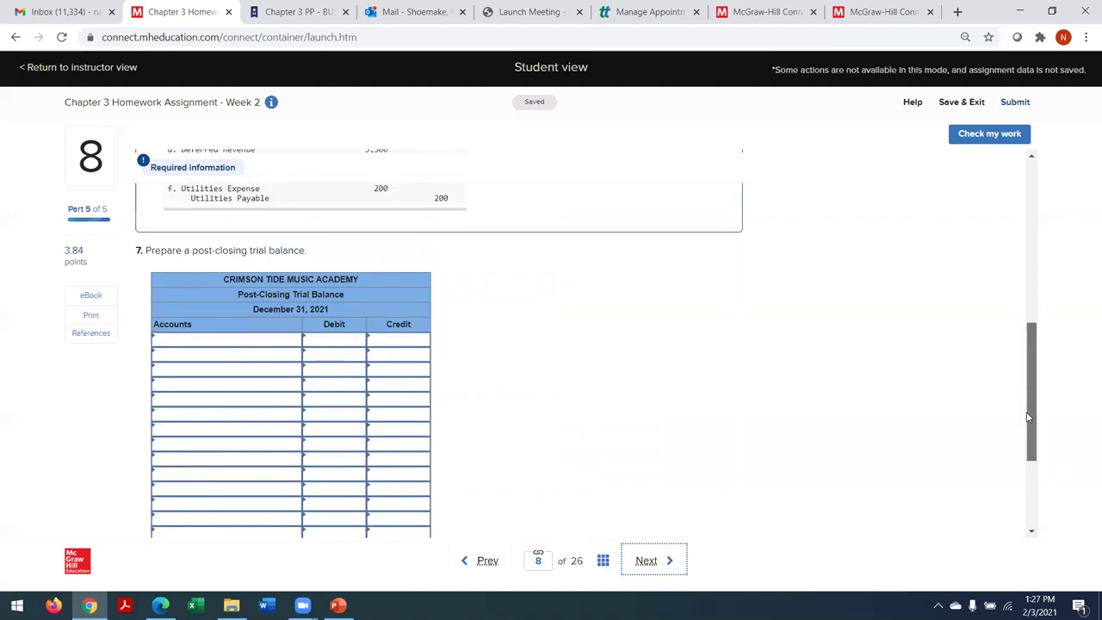
Step: Enter Cash and Accounts Receivable as the first two accounts of the post-closing trial balance
click(181, 331)
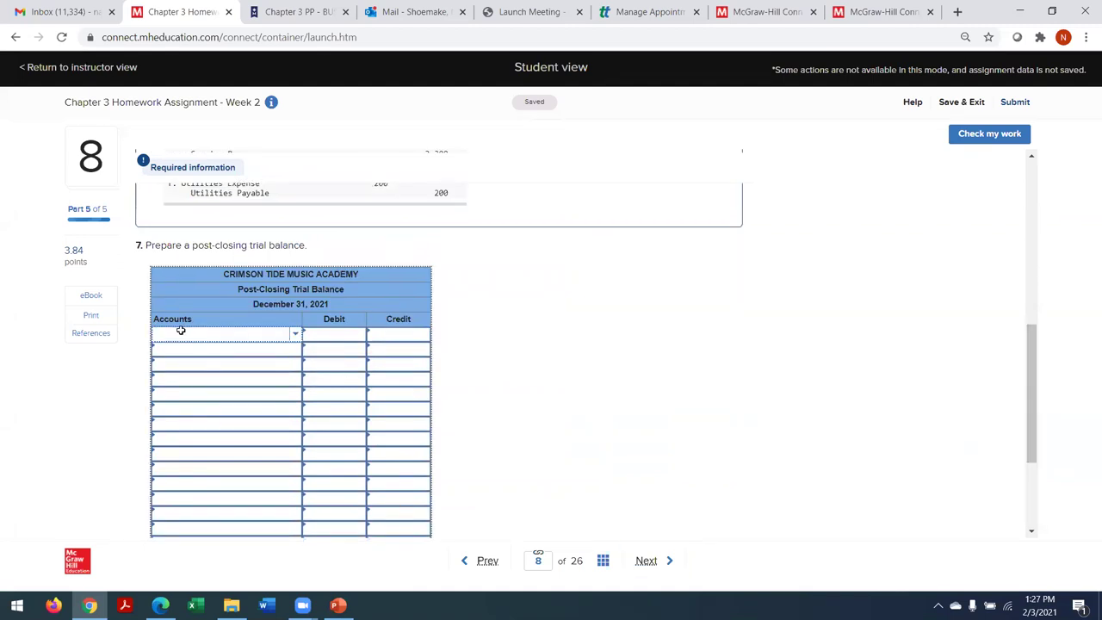
click(181, 331)
click(184, 333)
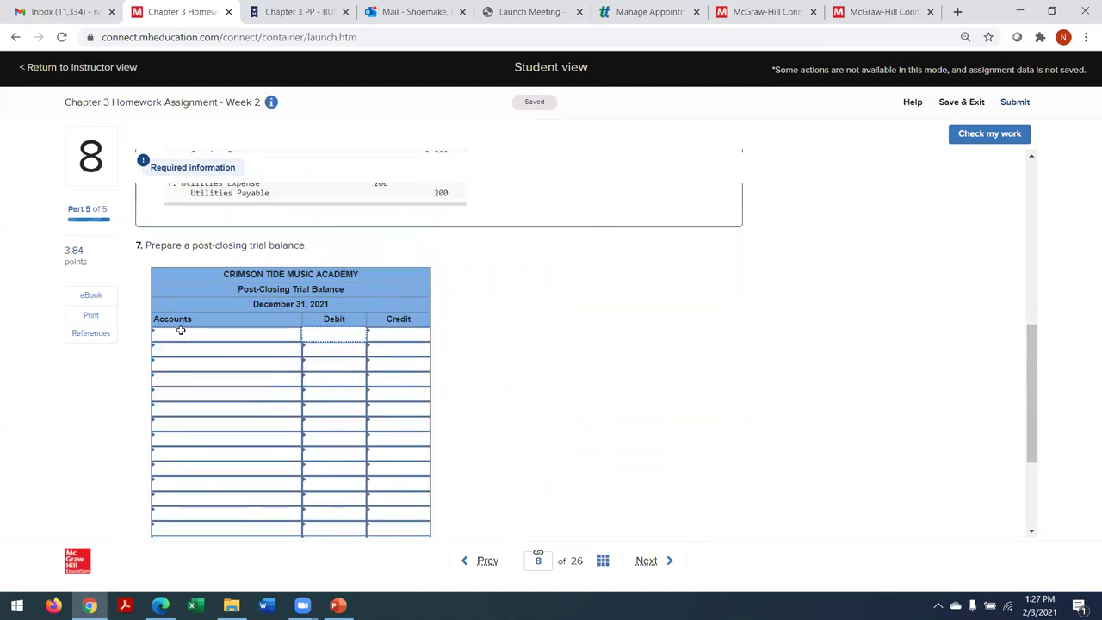
text(Cas)
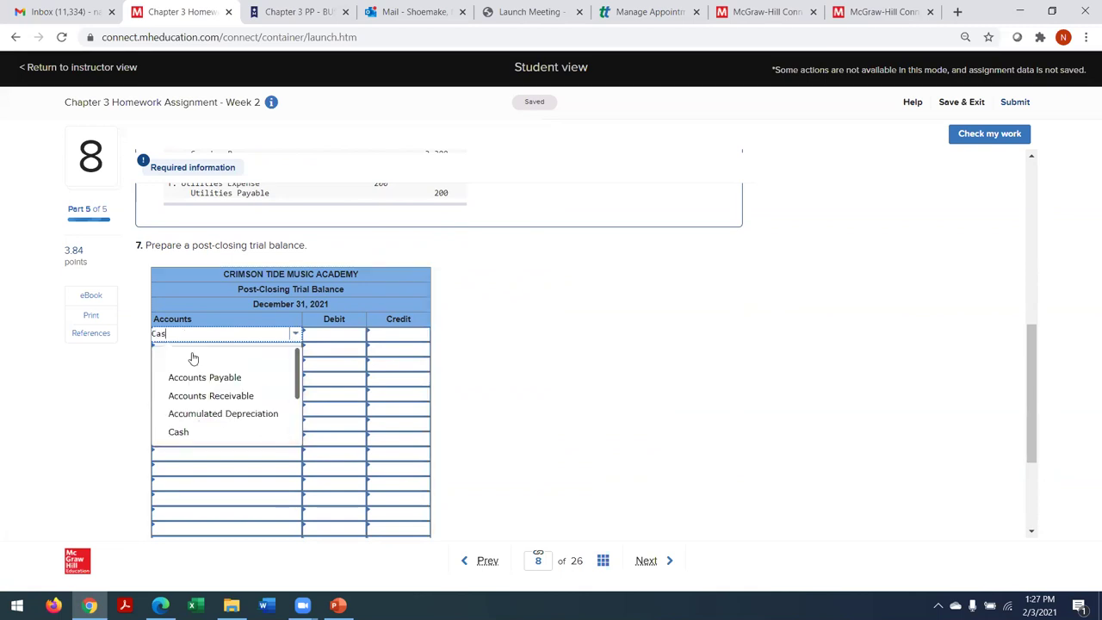
click(192, 359)
click(181, 349)
text(Accounts)
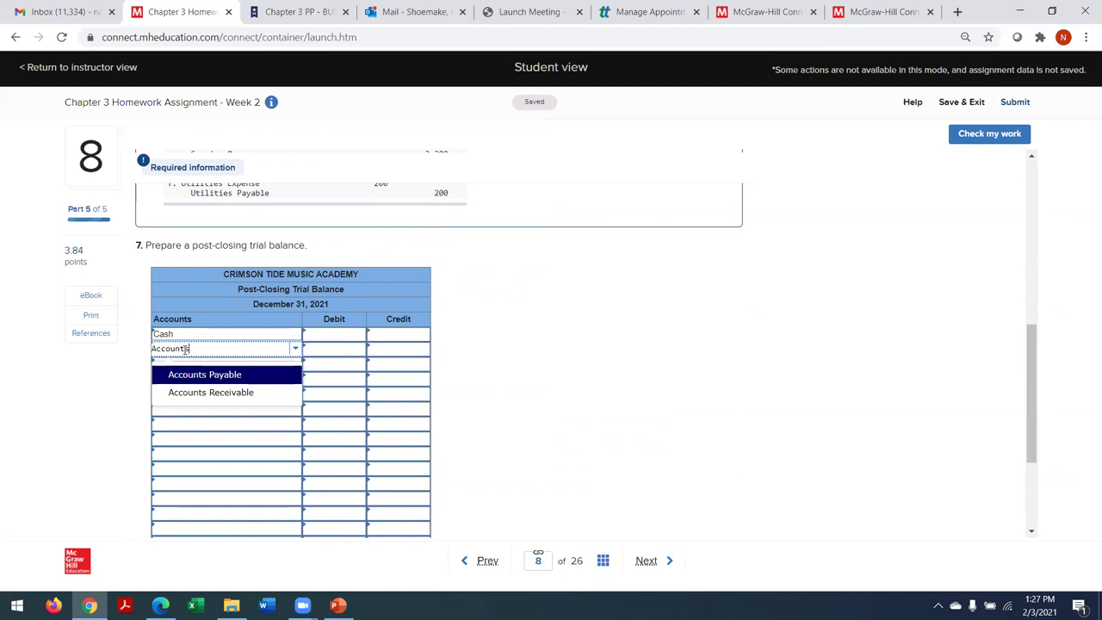
click(189, 392)
Step: Add Interest Receivable and Supplies as the accounts below Accounts Receivable
click(184, 365)
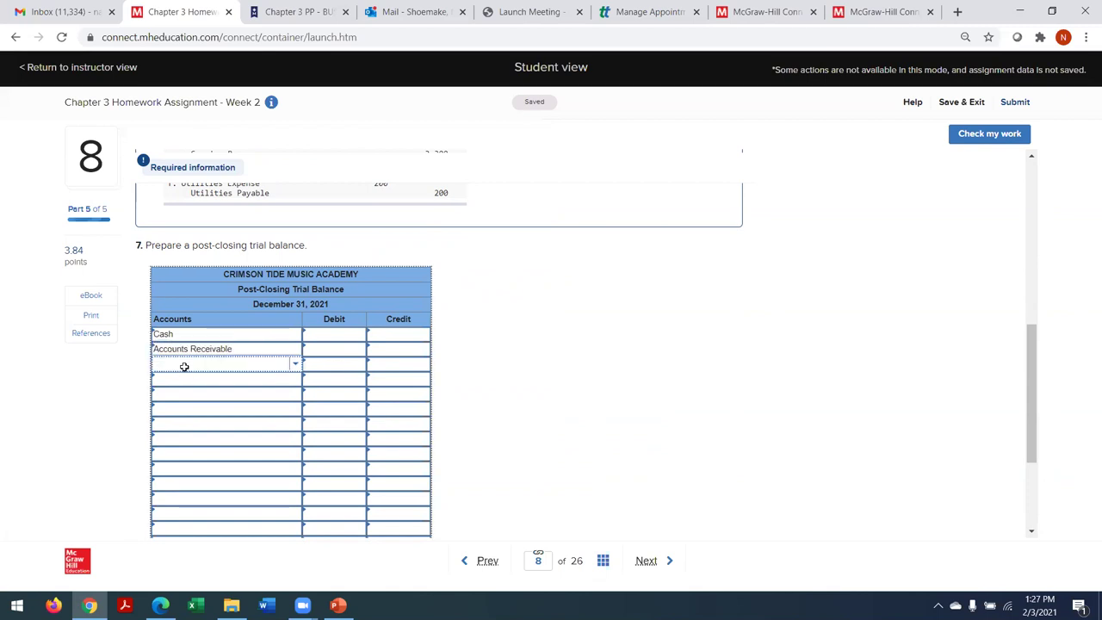
text(Interest)
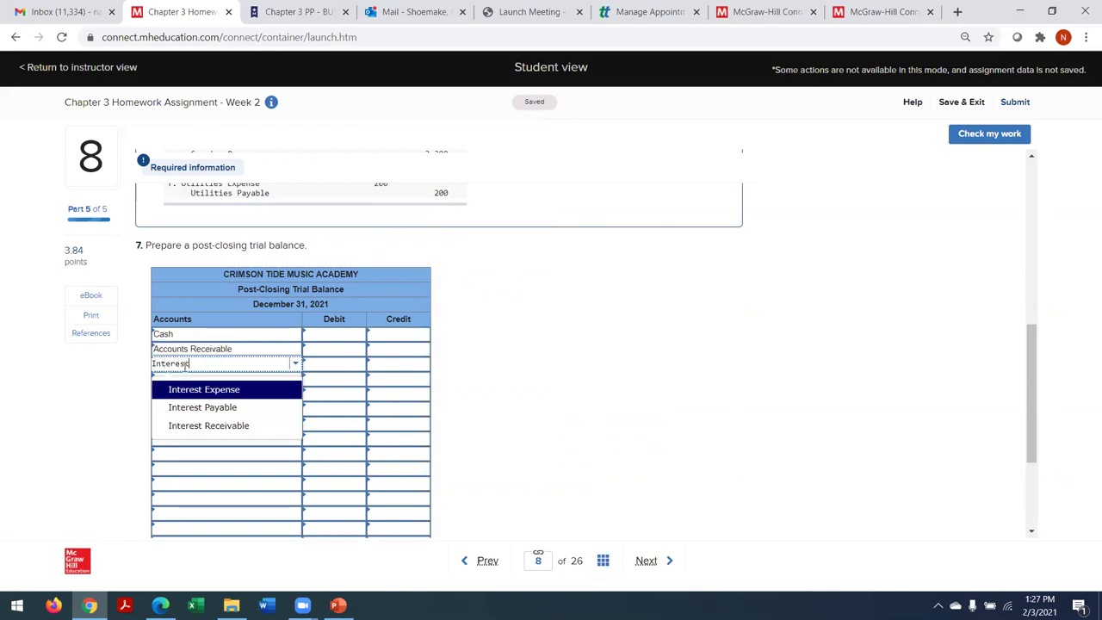
click(190, 425)
click(175, 380)
text(Supp)
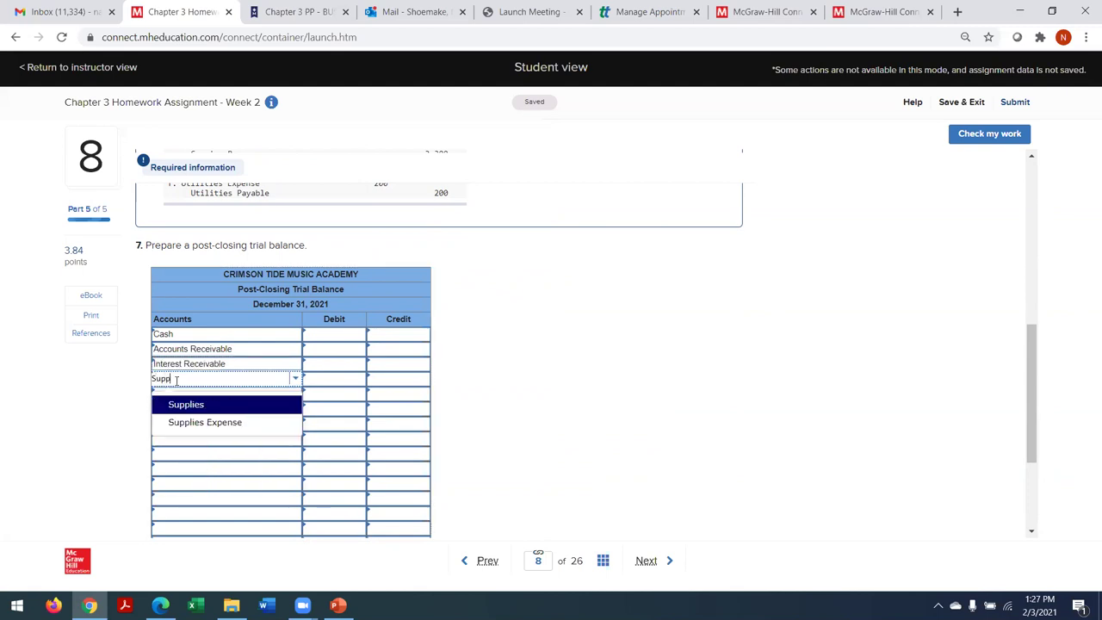
click(187, 405)
Step: Add Prepaid Rent, Land and Notes Receivable as the accounts below Supplies
click(171, 396)
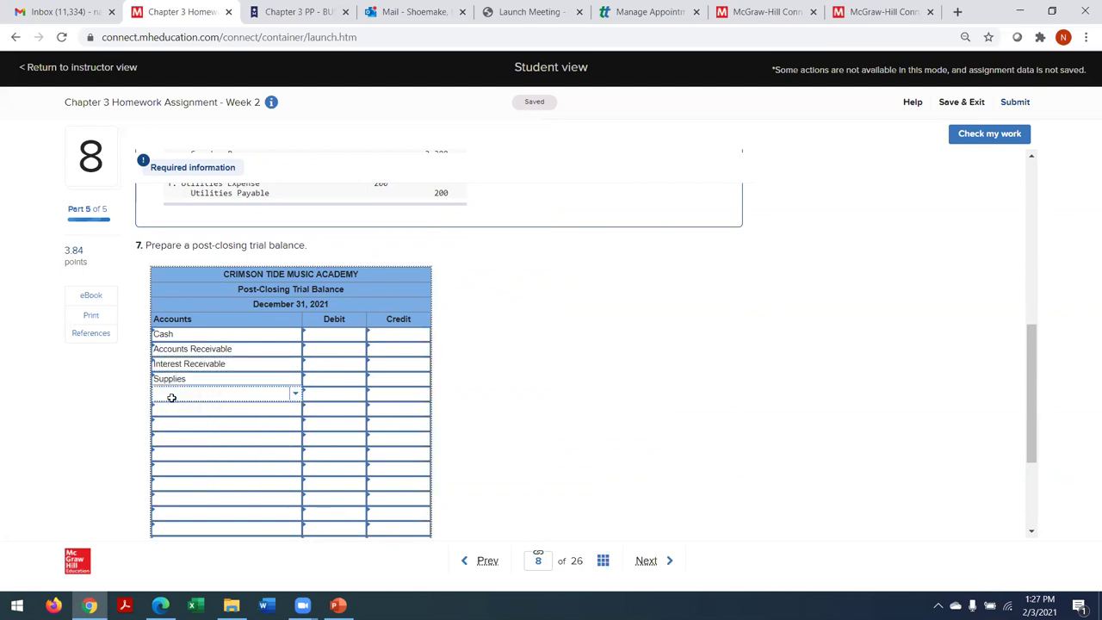
text(Prep)
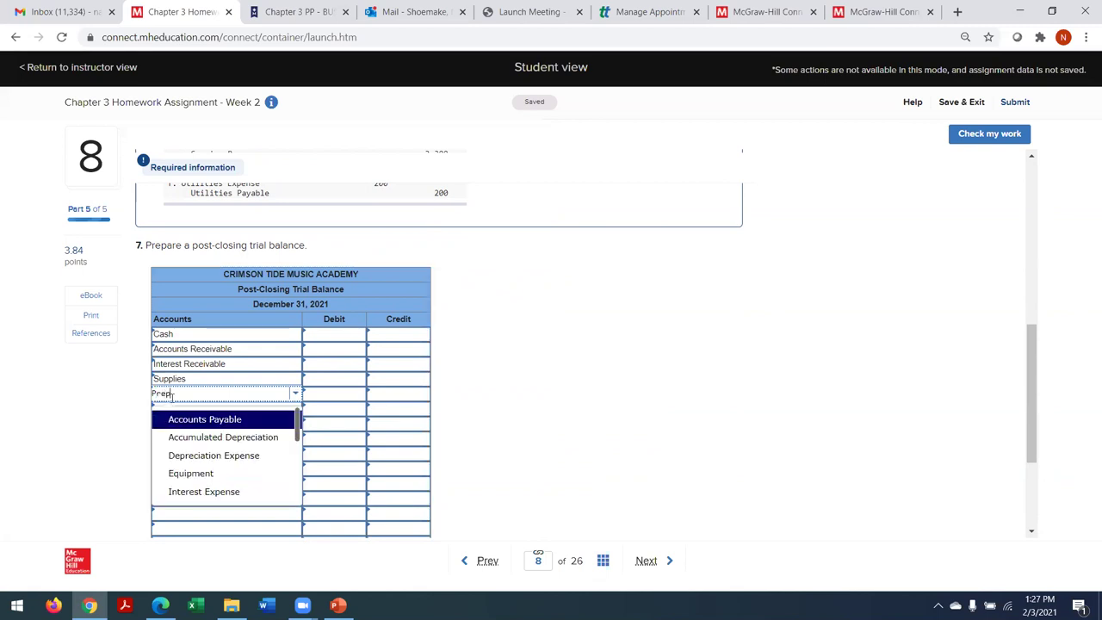
text(ai)
click(173, 420)
click(176, 408)
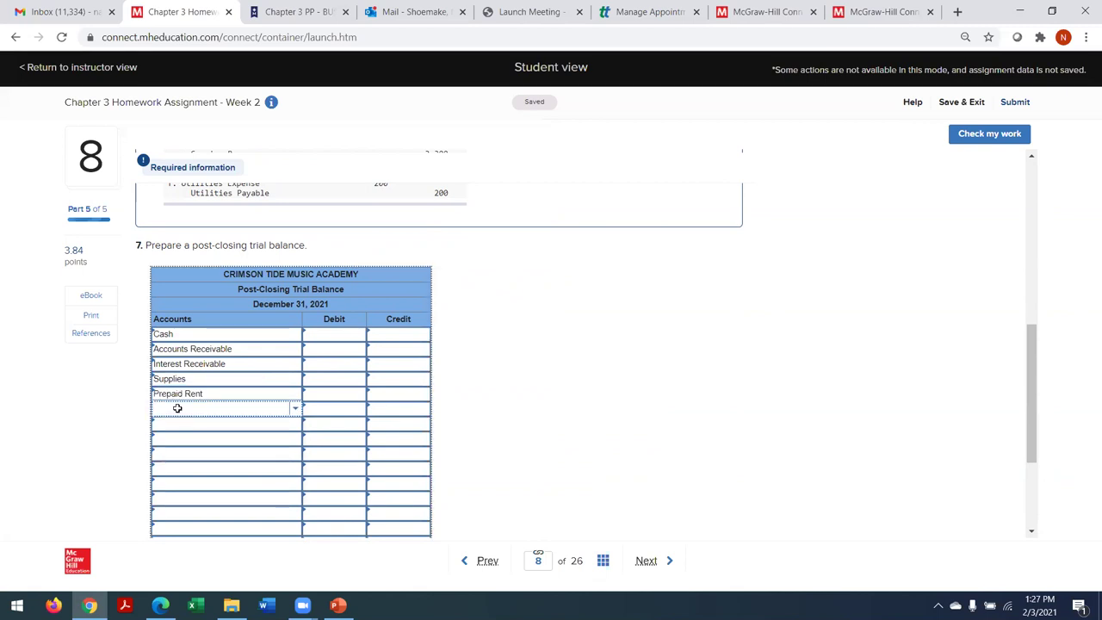
text(Land)
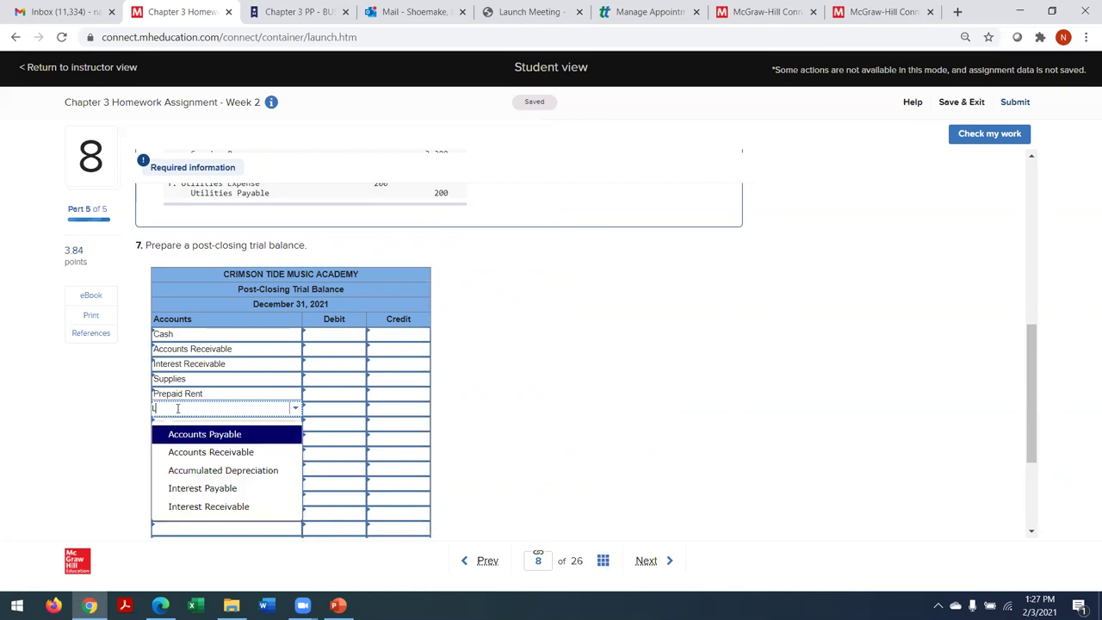
click(177, 437)
click(171, 424)
text(Notes)
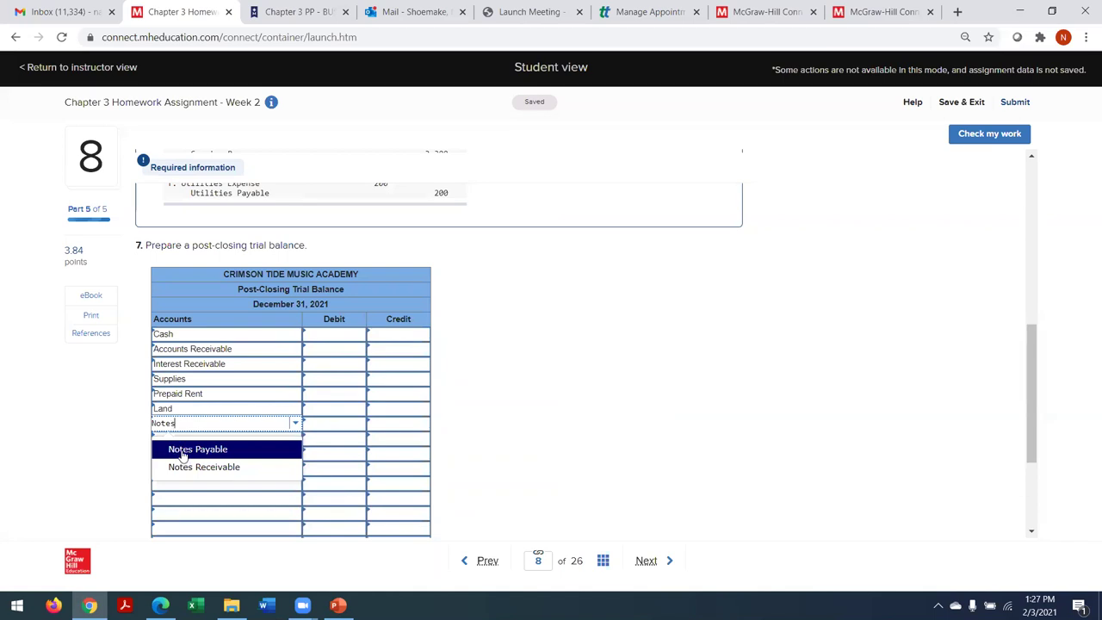
click(187, 466)
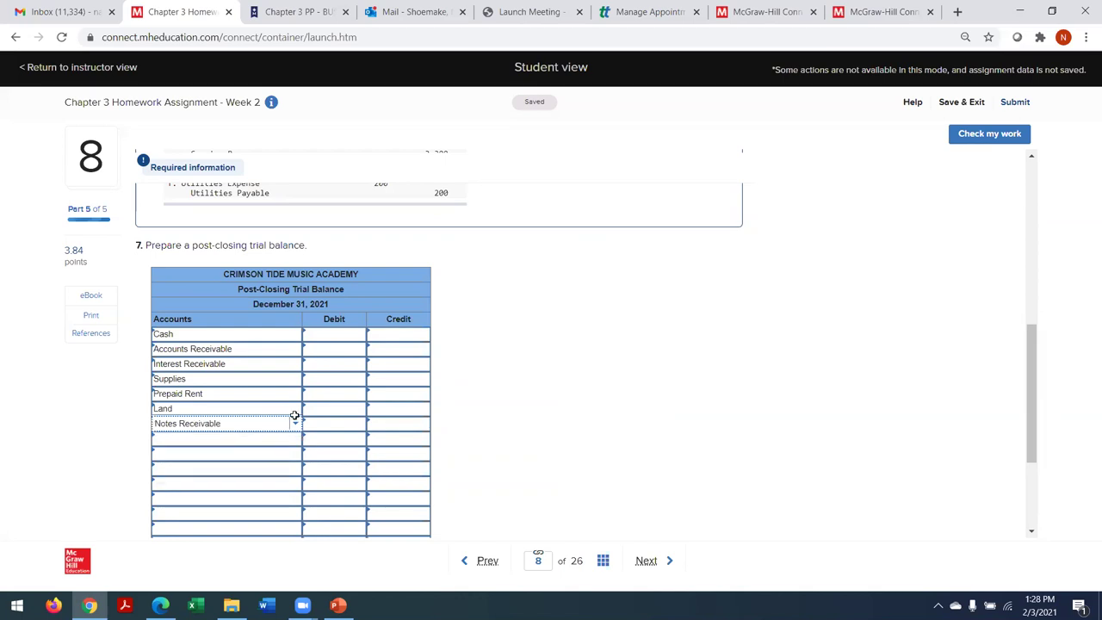
Step: Enter debit balances of 20,000 for Notes Receivable and 78,000 for Land
click(324, 428)
text(2)
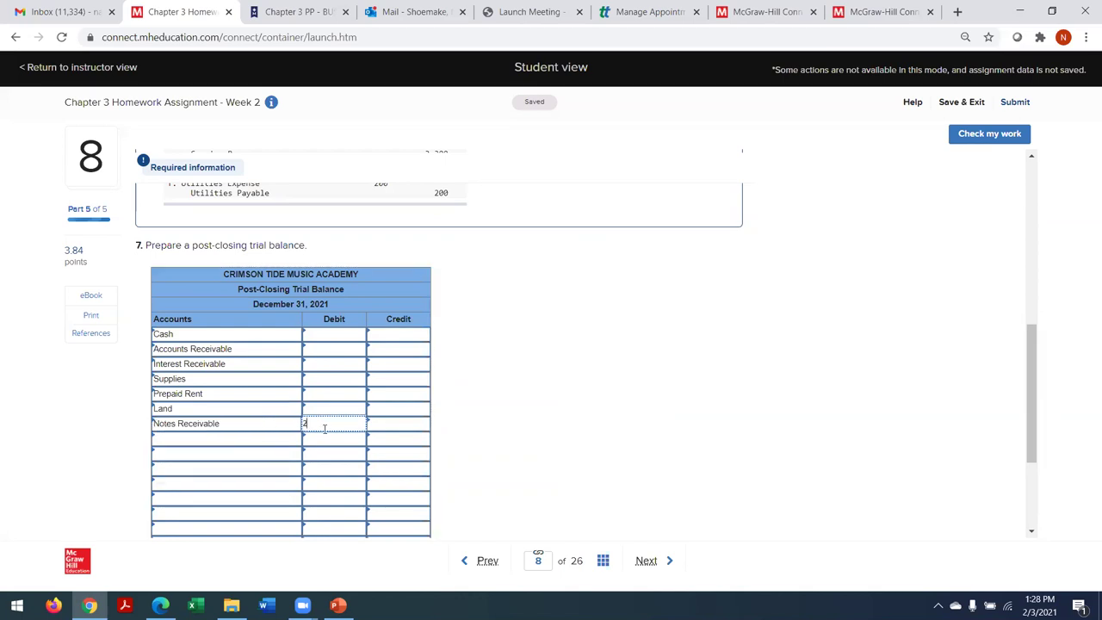
text(0000)
click(333, 402)
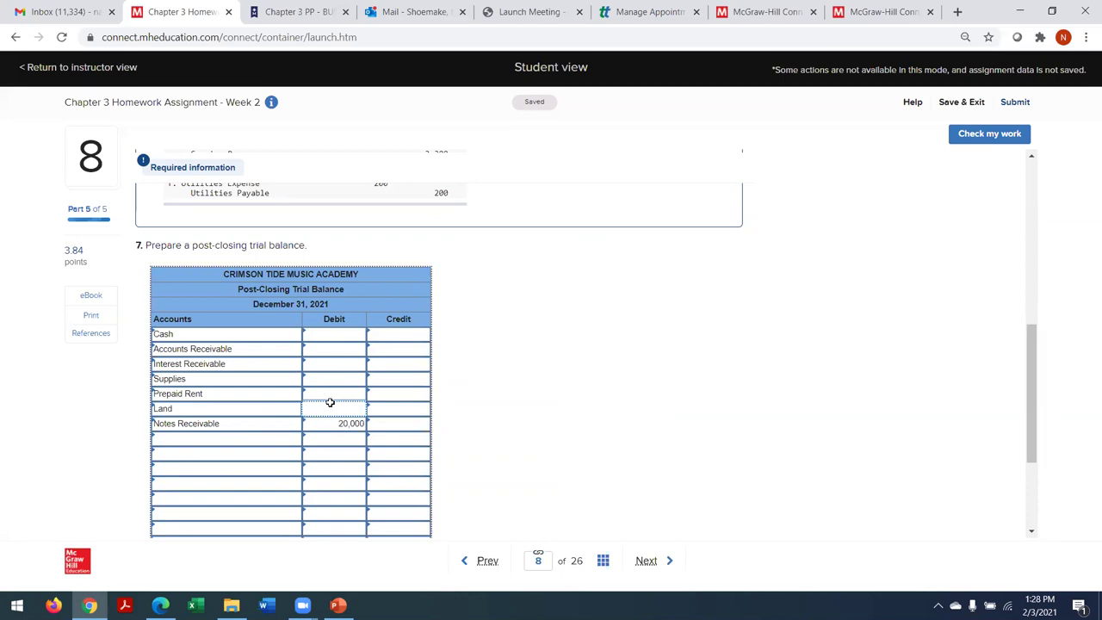
text(78000)
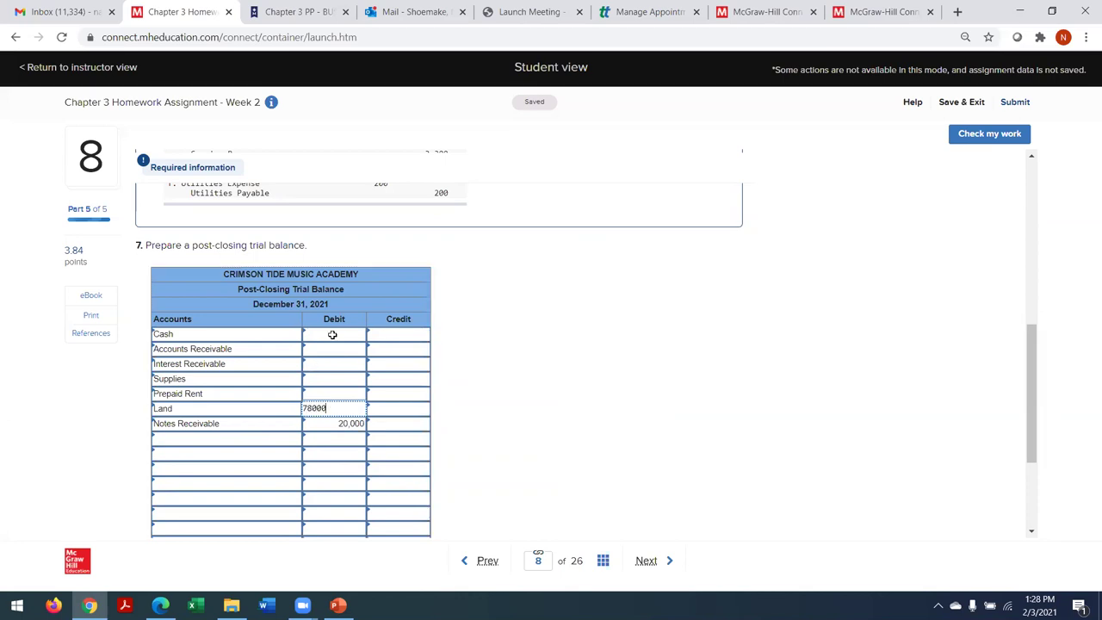
Step: Enter debit balances of 10,300 for Cash and 9,500 for Accounts Receivable
click(332, 334)
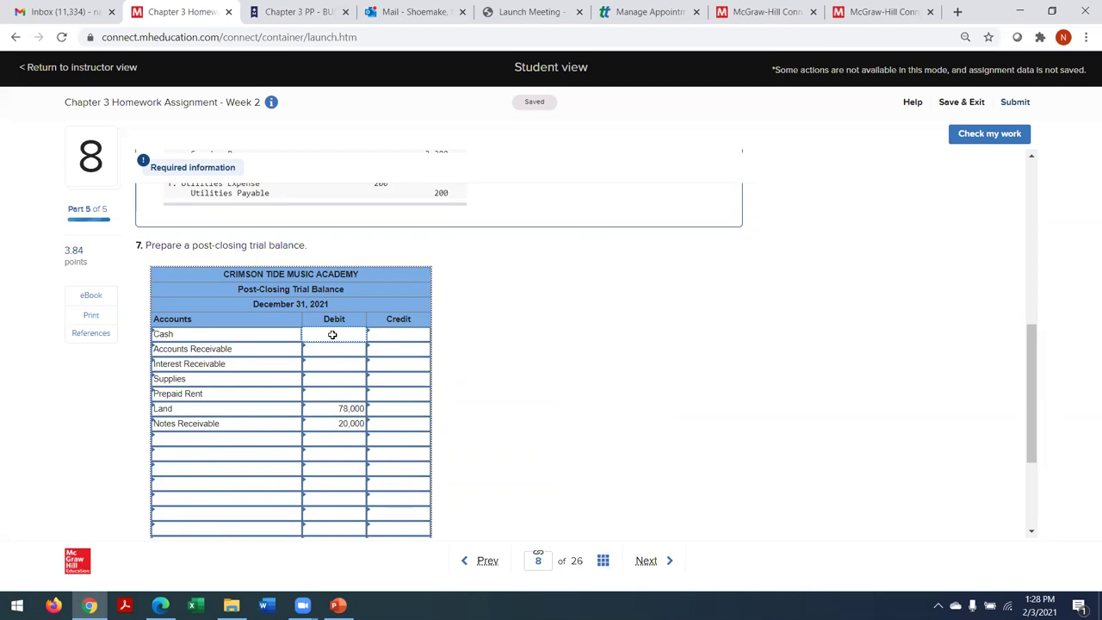
text(10300)
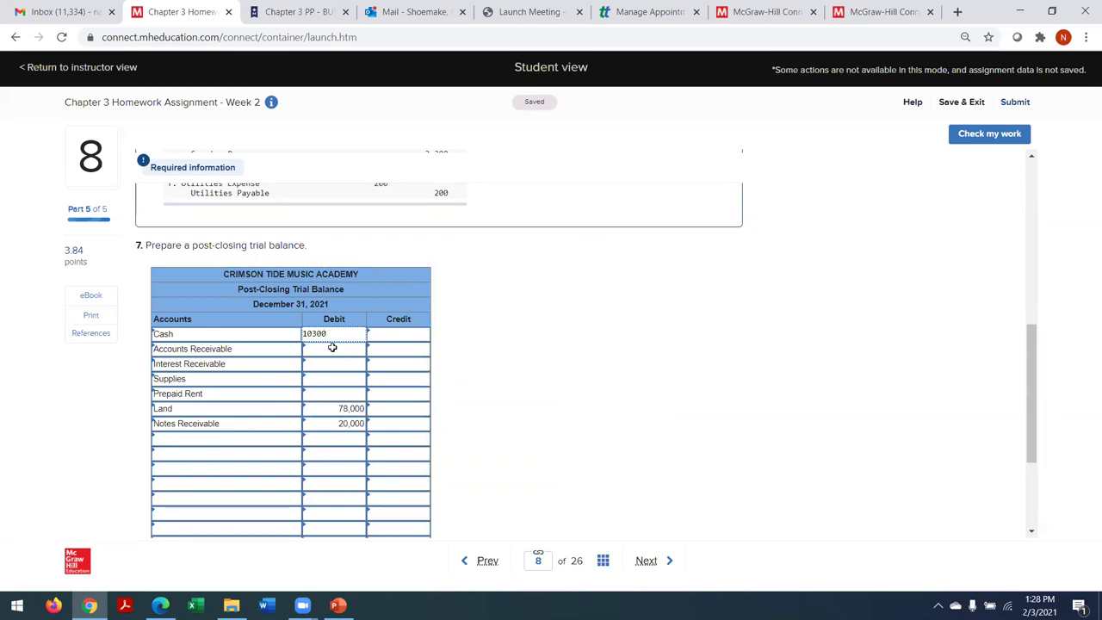
click(333, 349)
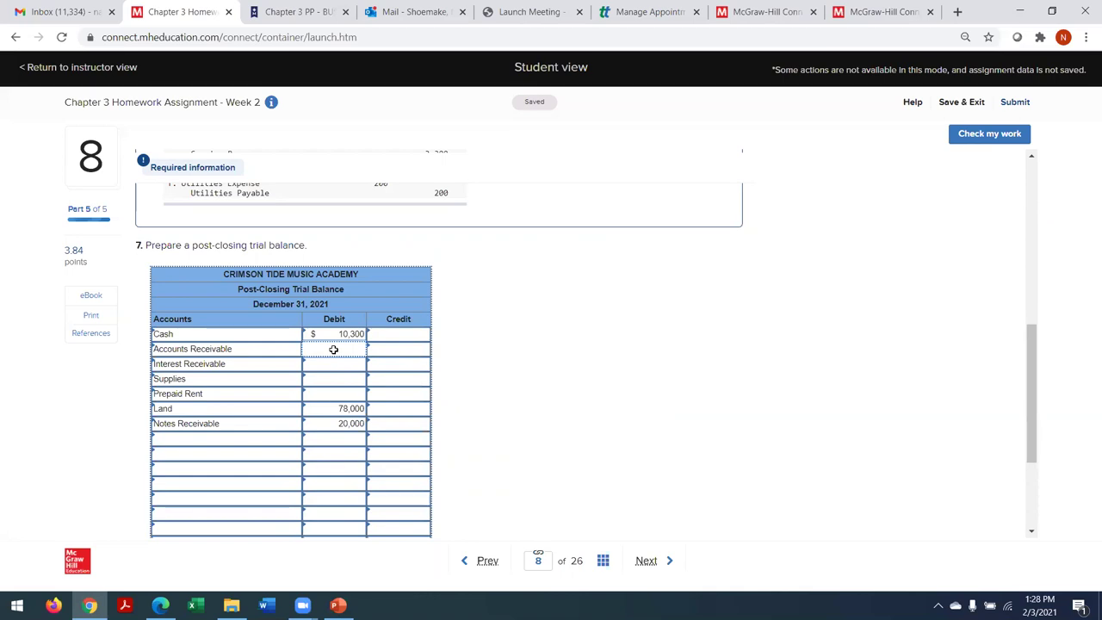
text(9,)
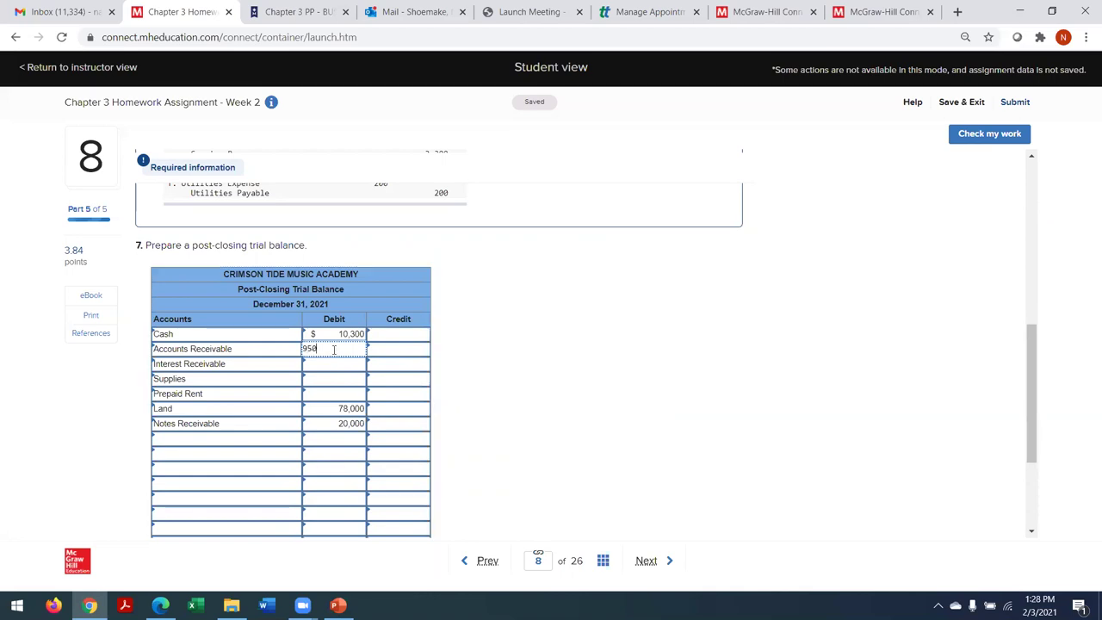
text(500)
Step: Enter debit balances of 900 for Interest Receivable, 700 for Supplies and 1,800 for Prepaid Rent
click(338, 366)
text(900)
click(323, 376)
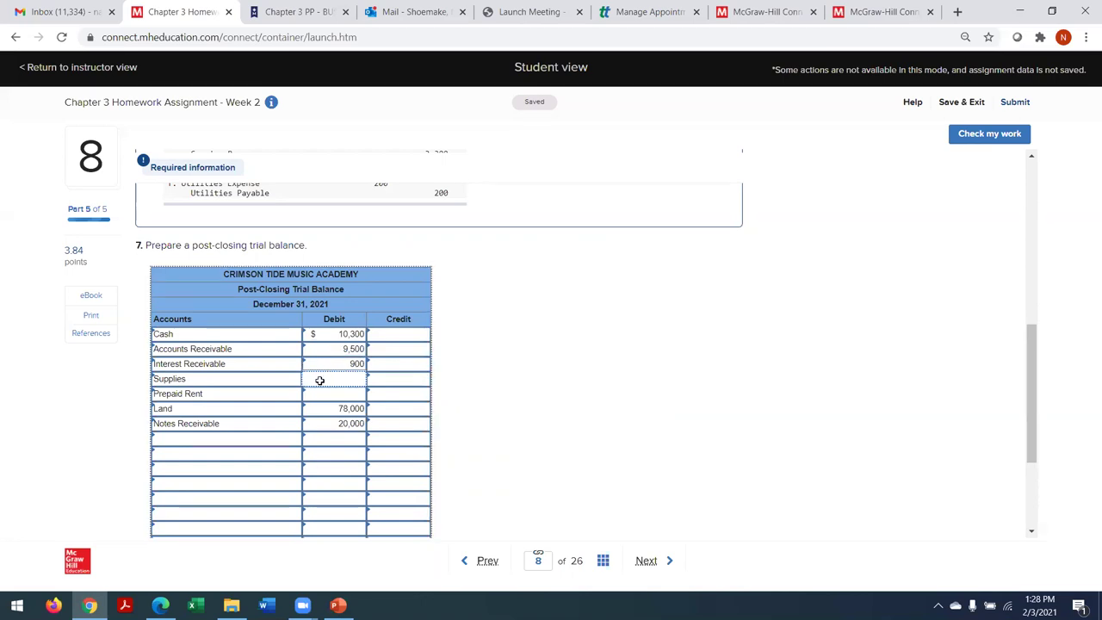
text(700)
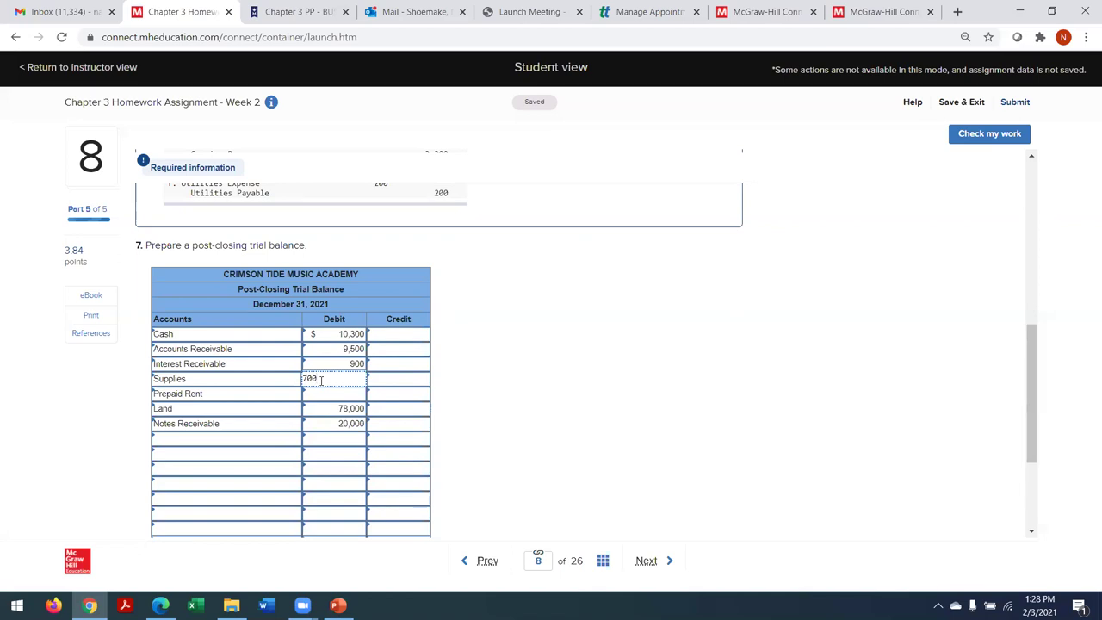
click(317, 396)
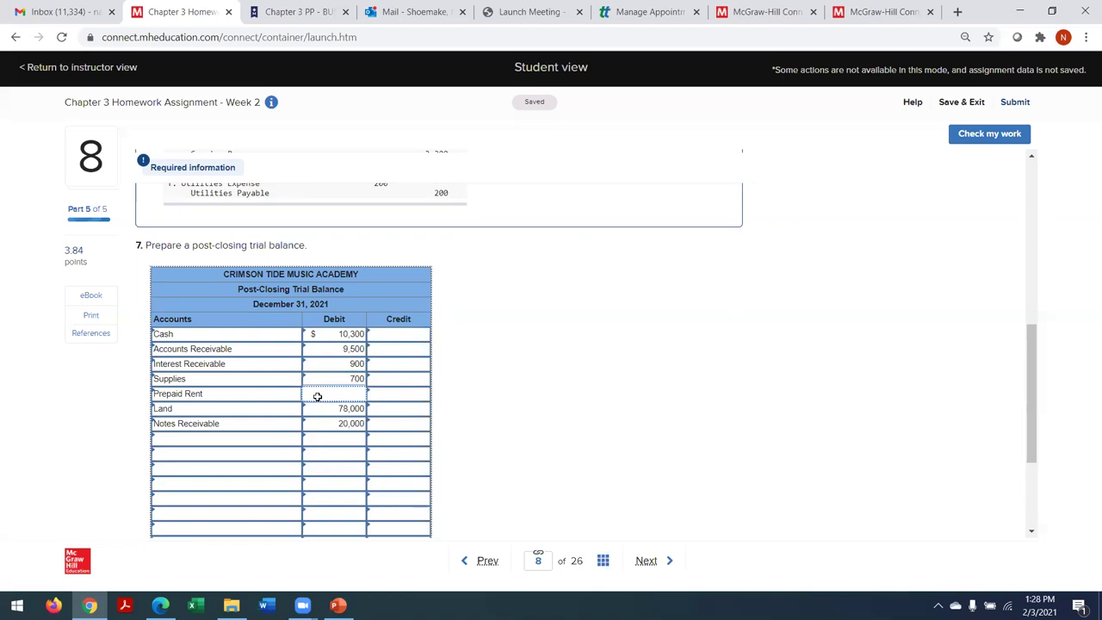
text(1800)
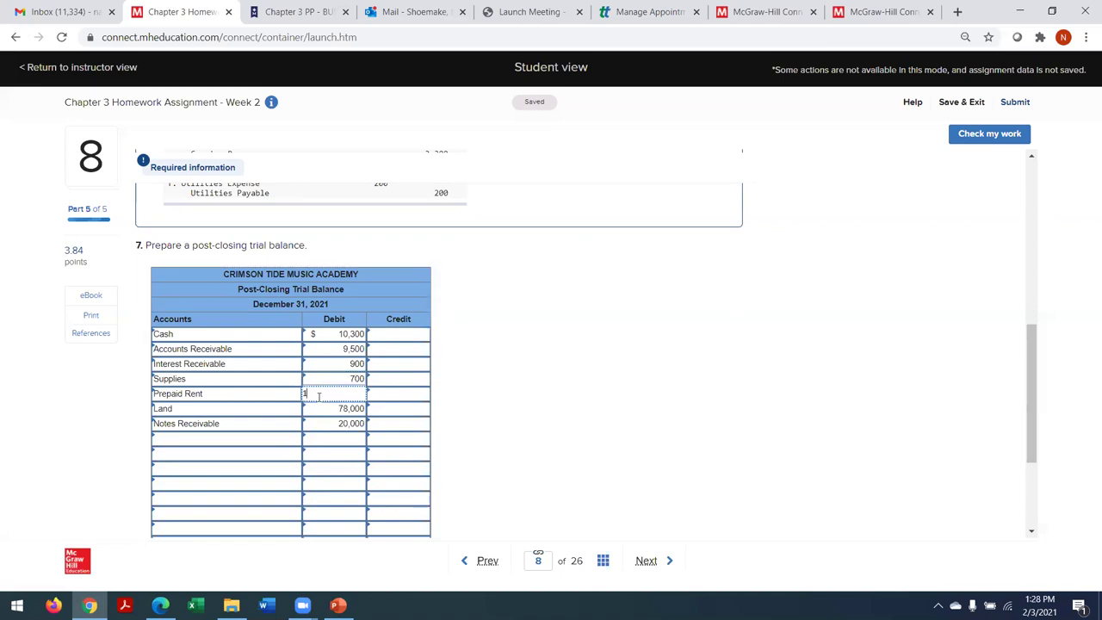
Step: Add Accounts Payable below Notes Receivable in the trial balance with a credit balance of 7,700
click(239, 444)
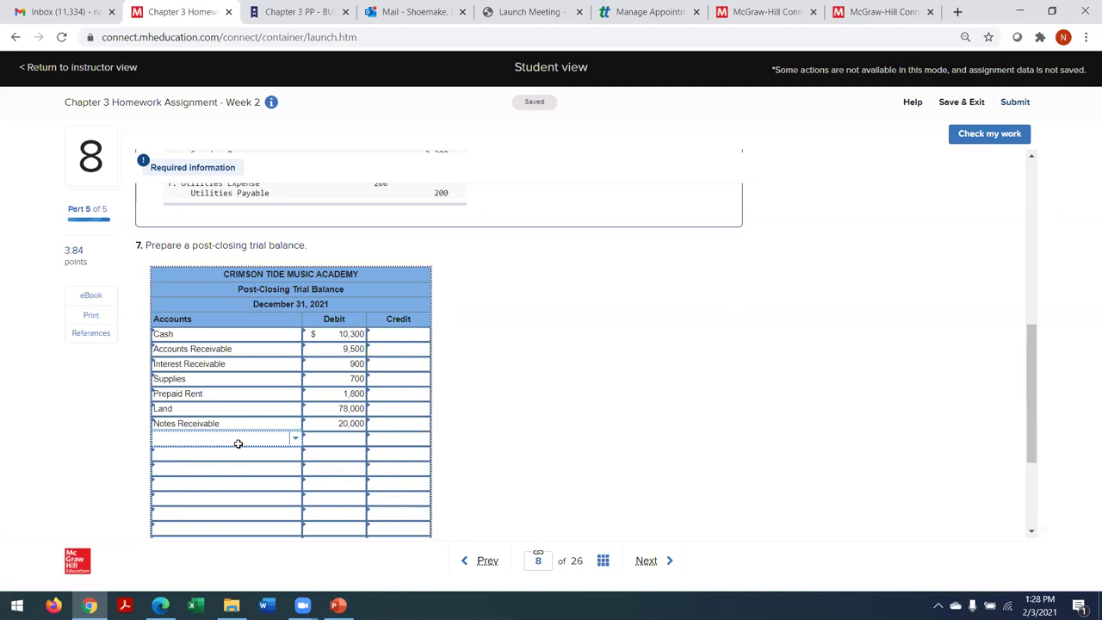
click(239, 444)
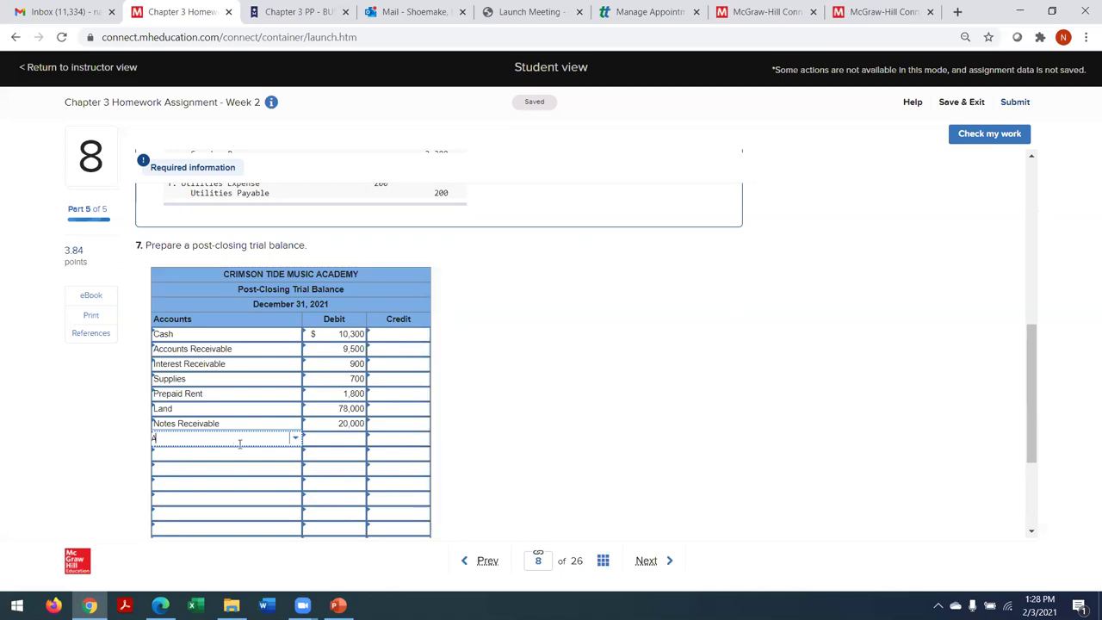
text(Accounts)
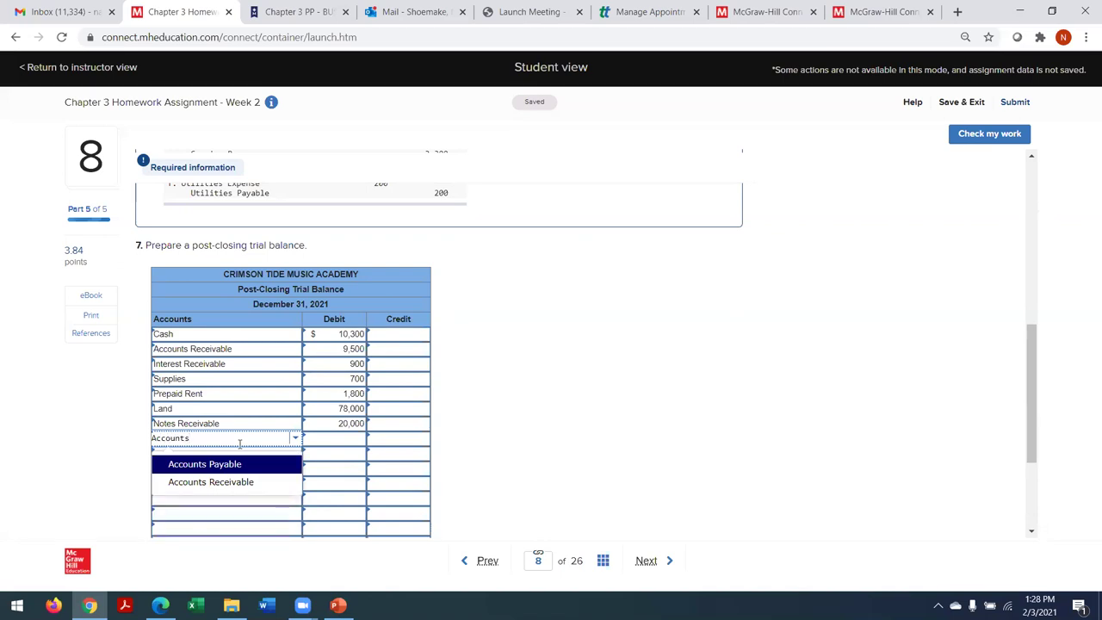
click(230, 464)
click(399, 437)
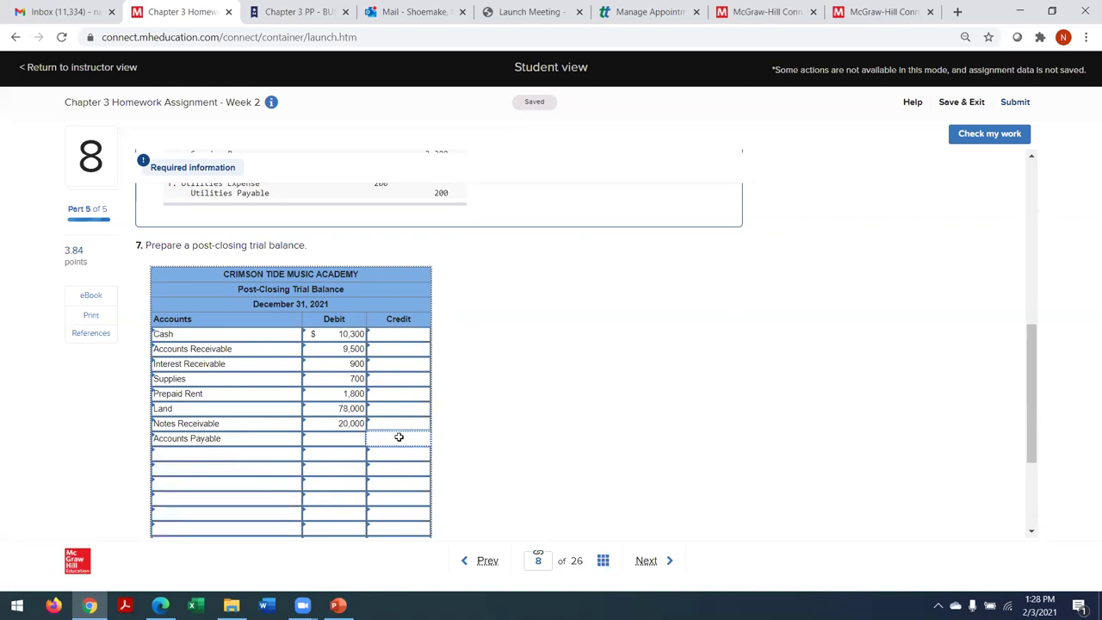
text(7700)
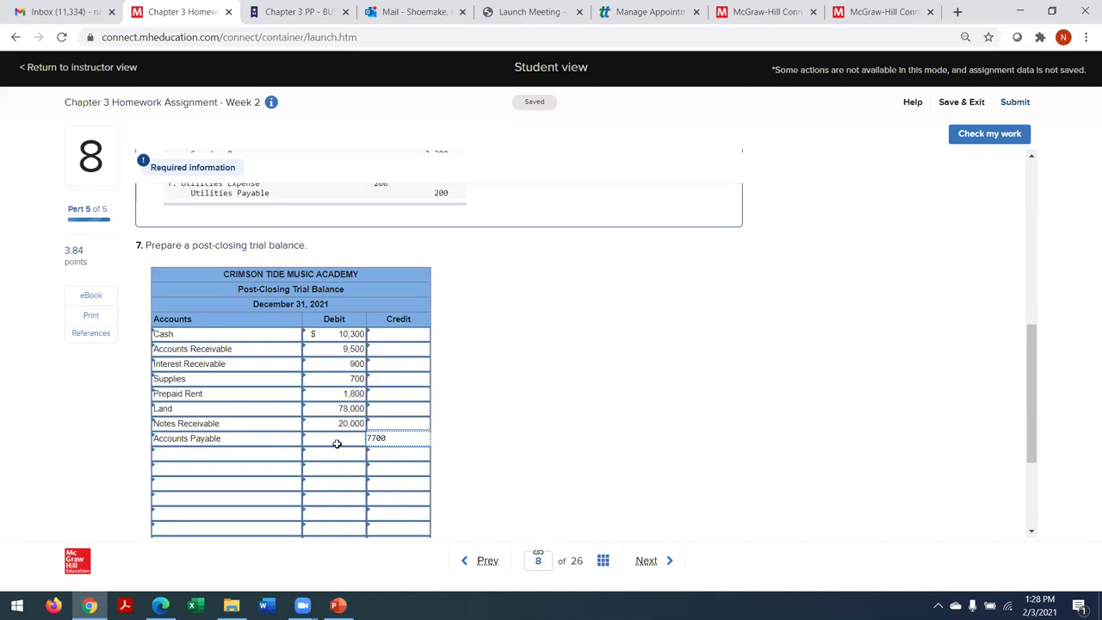
Step: Add Salaries Payable below Accounts Payable with a credit balance of 2,100
click(271, 453)
text(Salaries)
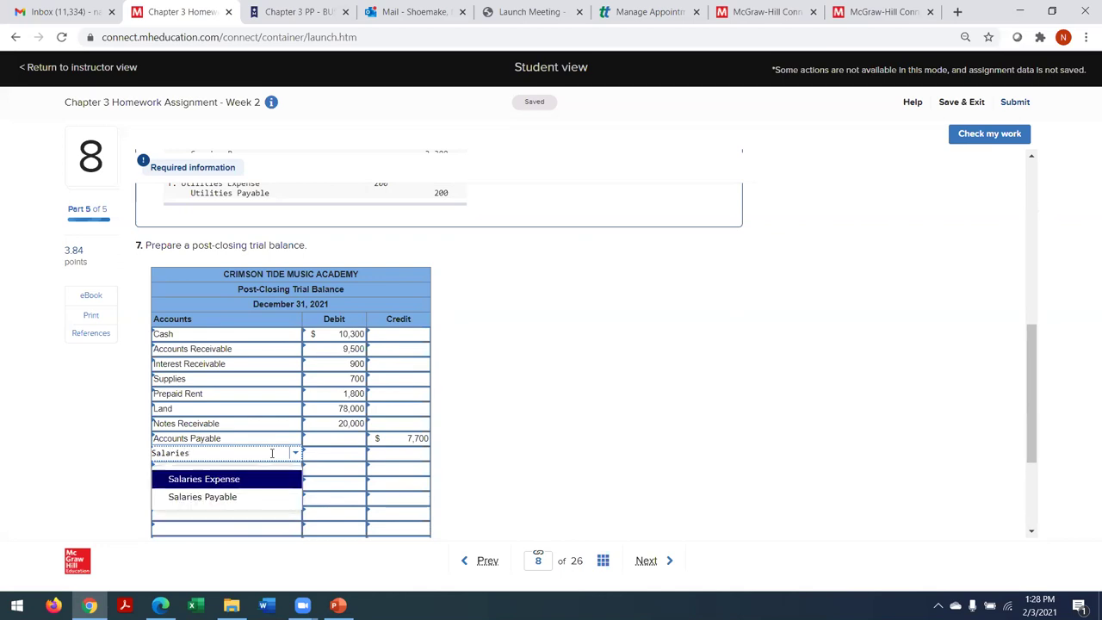
click(215, 497)
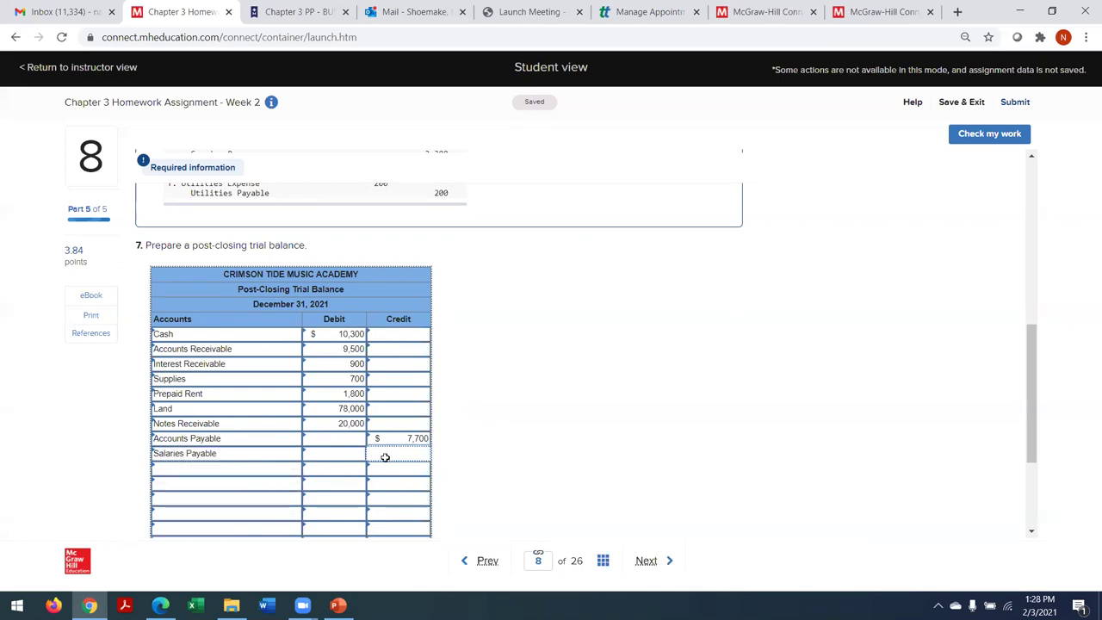
text(2100)
Step: Add Utilities Payable below Salaries Payable with a credit balance of 200
click(291, 467)
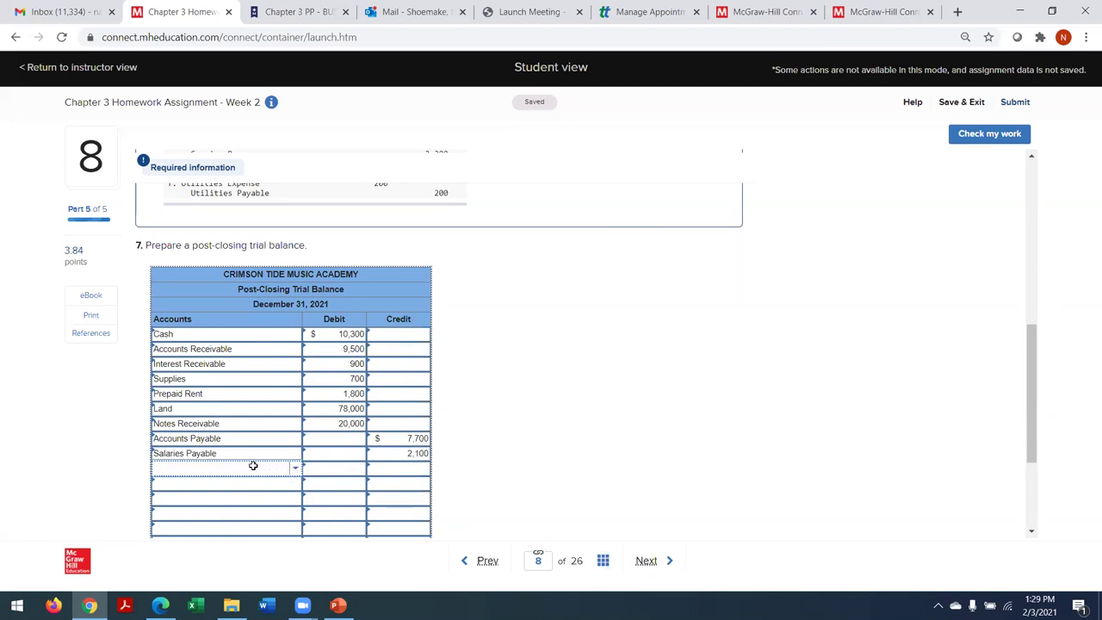
text(Utilities)
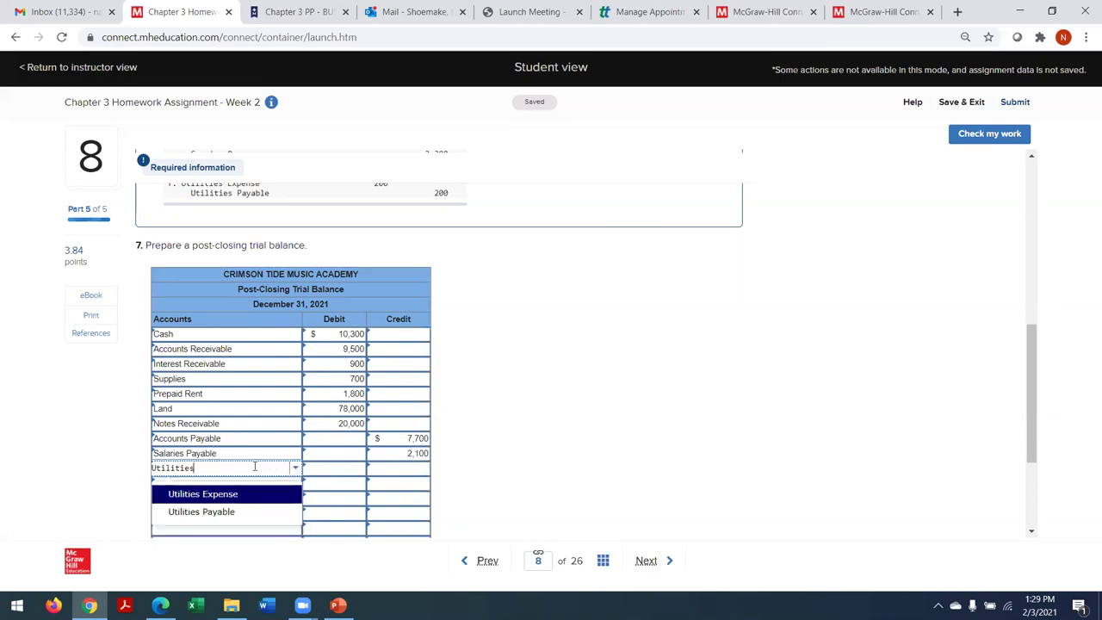
click(244, 513)
click(391, 470)
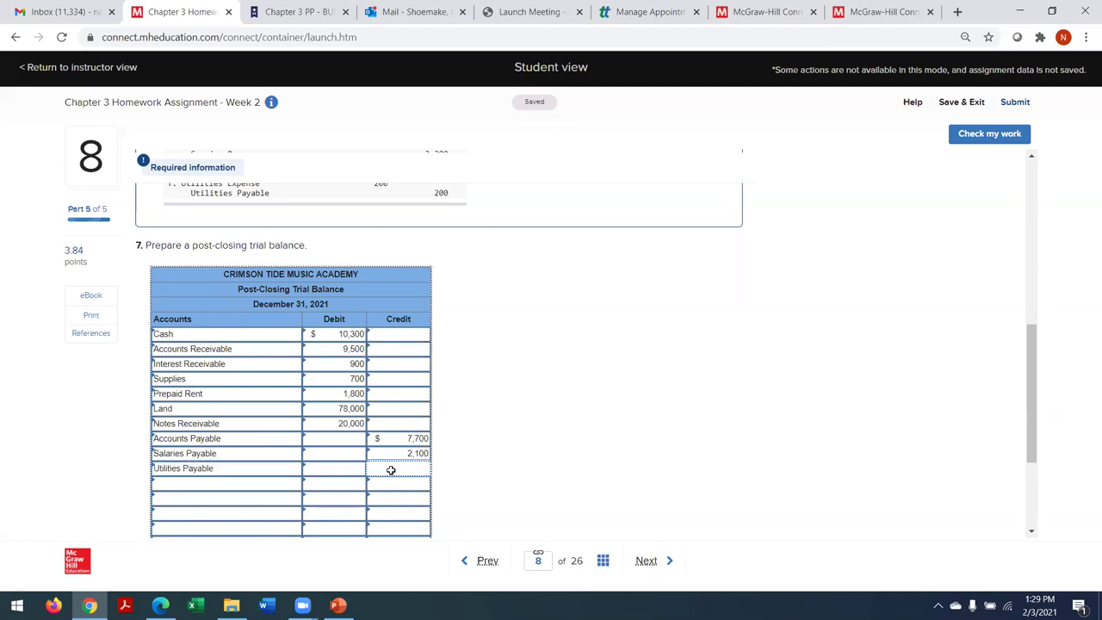
text(200)
Step: Add Deferred Revenue below Utilities Payable with a credit balance of 2,000
click(272, 484)
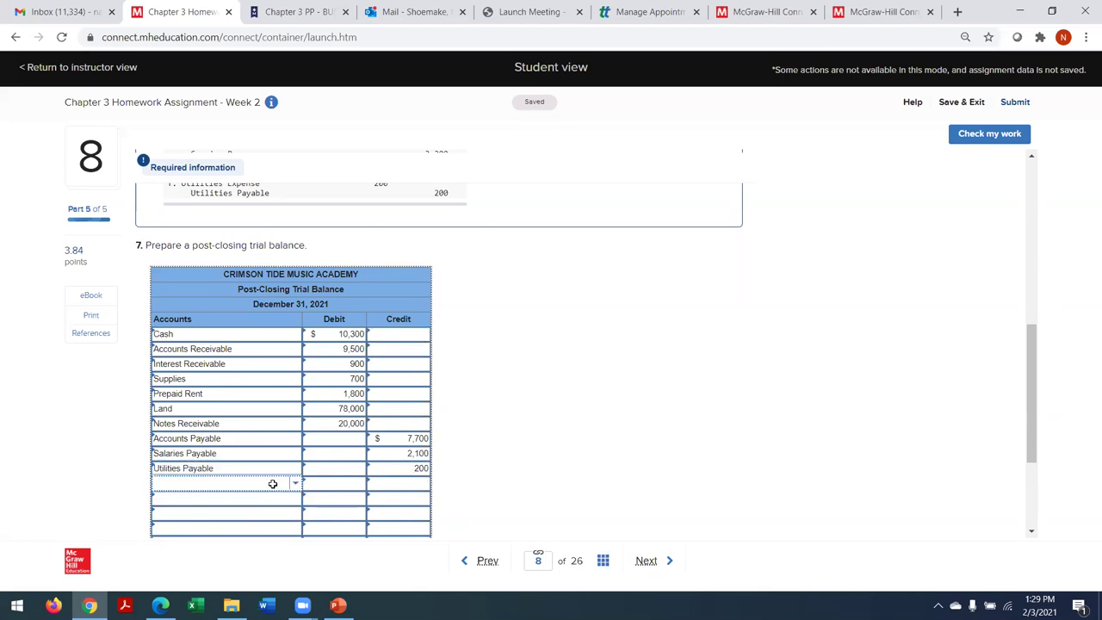
text(Deferr)
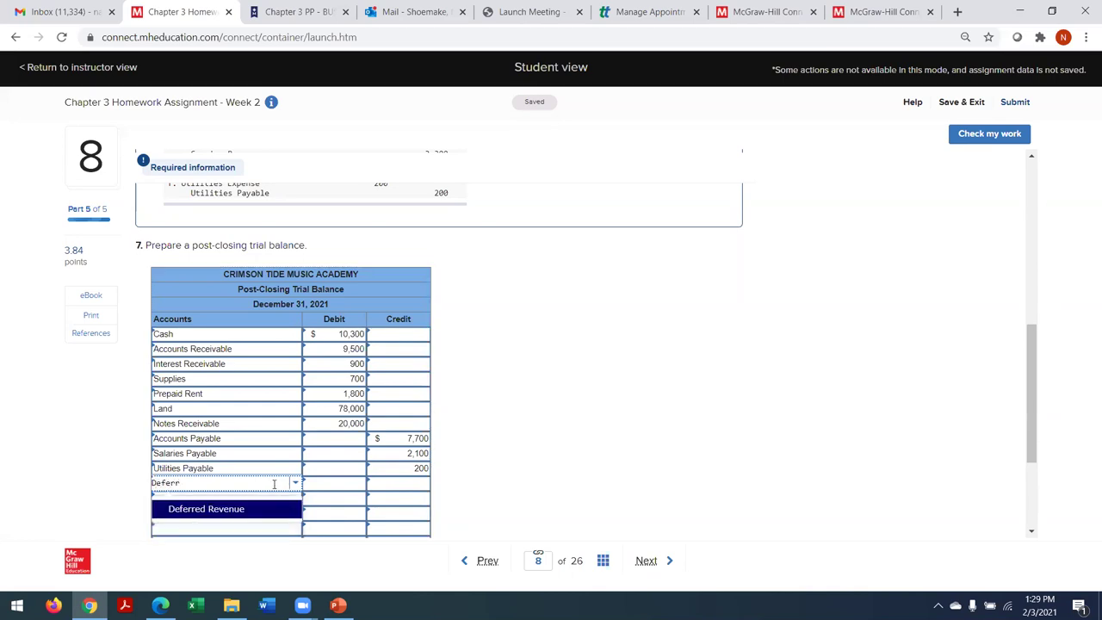
click(245, 510)
click(393, 485)
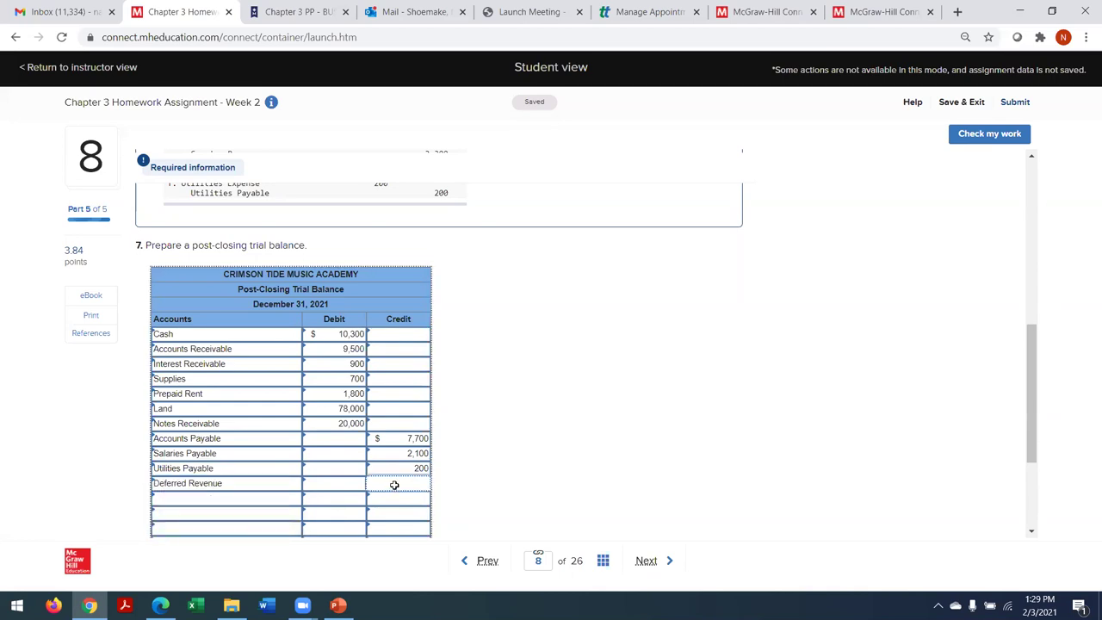
text(2999)
key(Tab)
click(393, 485)
key(BackSpace)
text(2000)
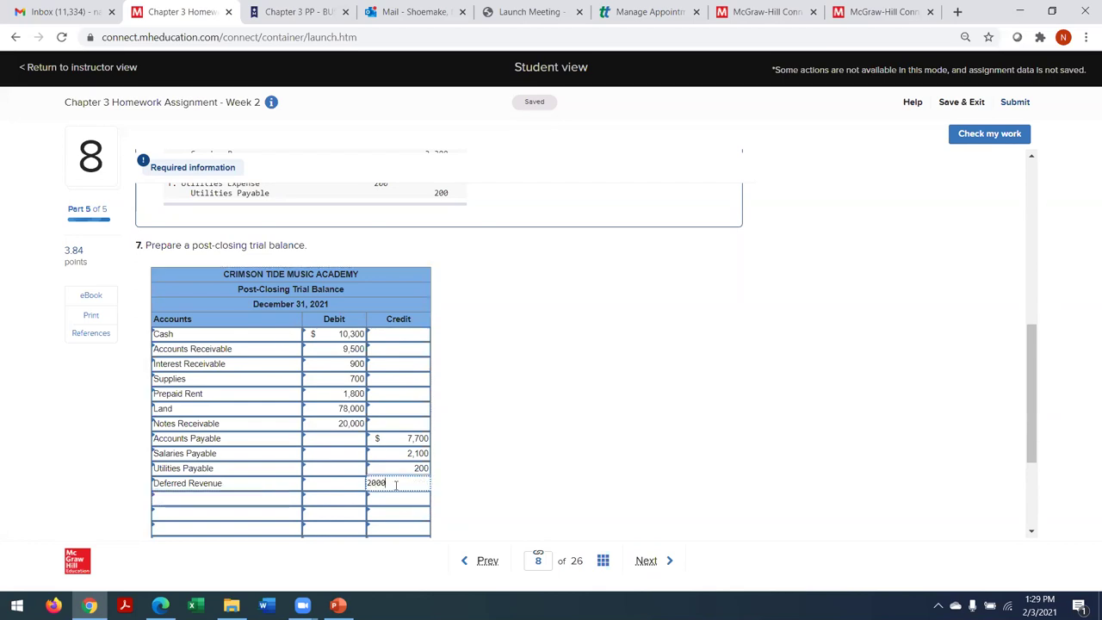
Step: Add Common Stock below Deferred Revenue with a credit balance of 79,000
click(234, 498)
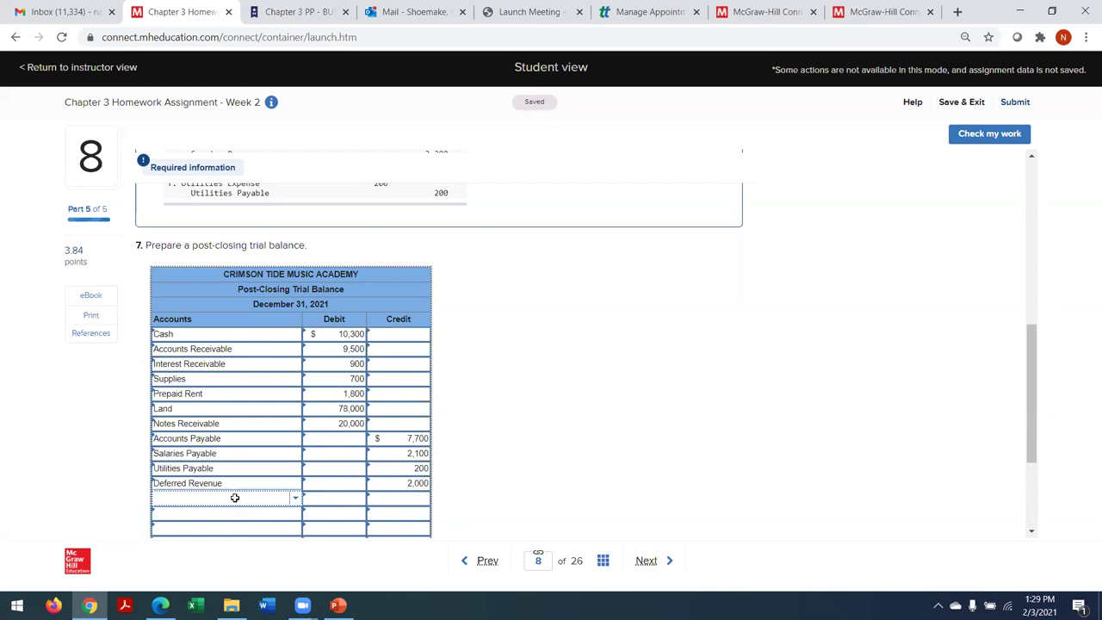
text(Common Stock)
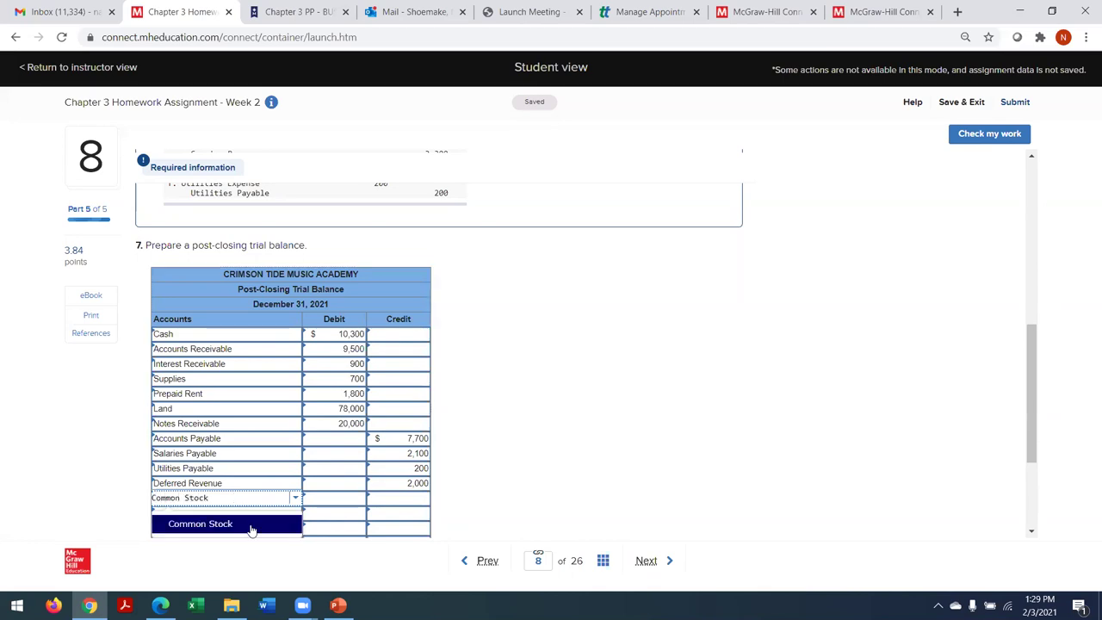
key(Tab)
click(390, 498)
text(79,000)
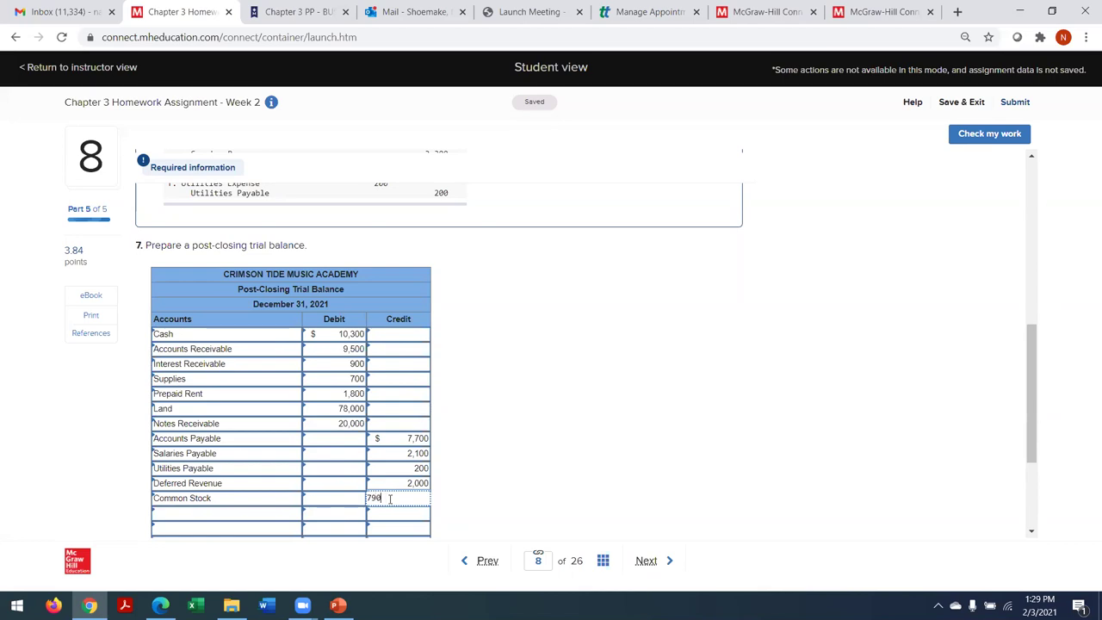
Step: Add Retained Earnings below Common Stock with a credit balance of 30,100
click(246, 516)
click(239, 512)
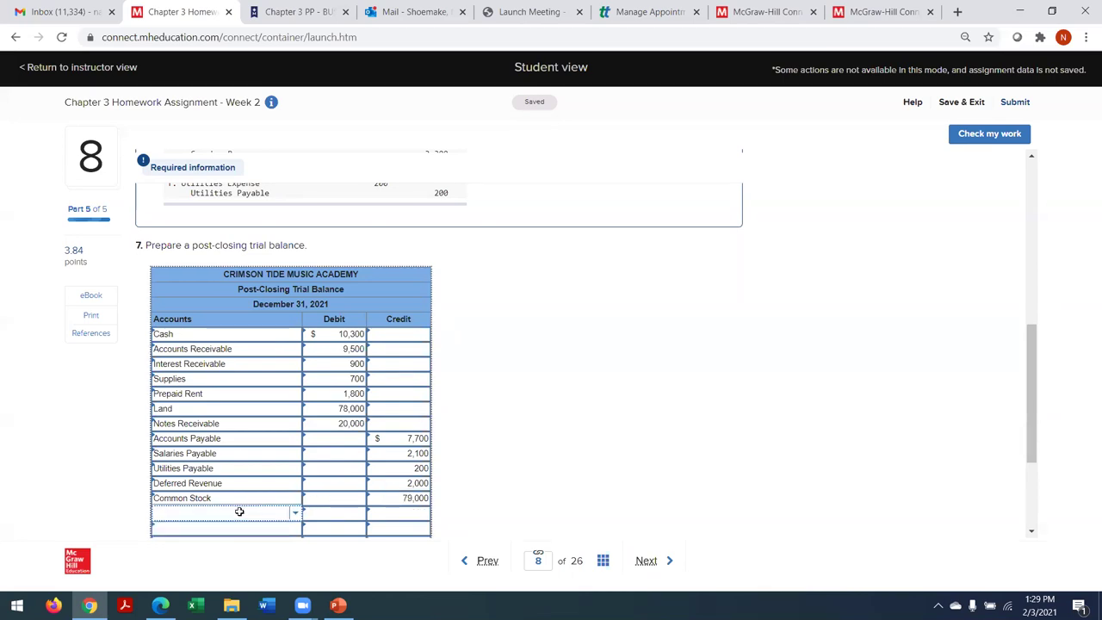
text(Retained)
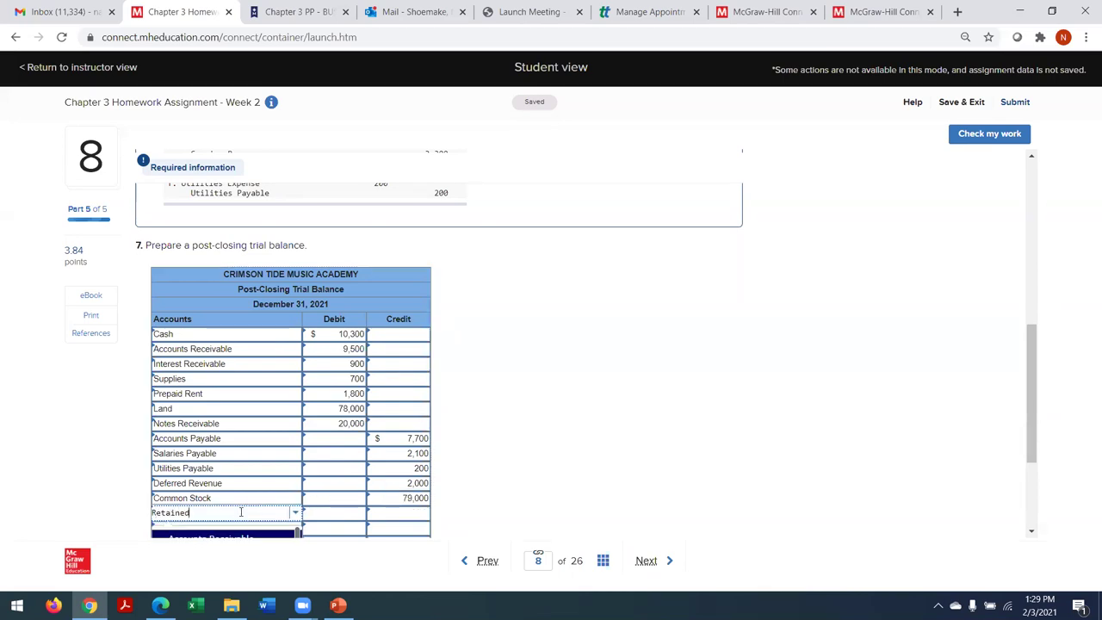
click(233, 539)
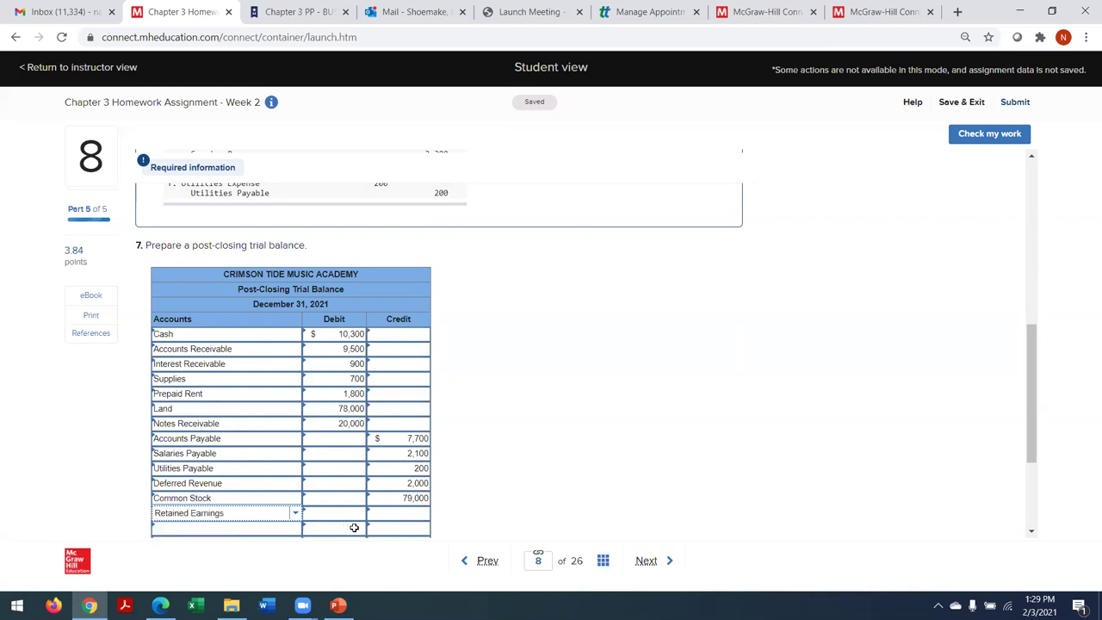
click(392, 512)
text(30100)
key(Tab)
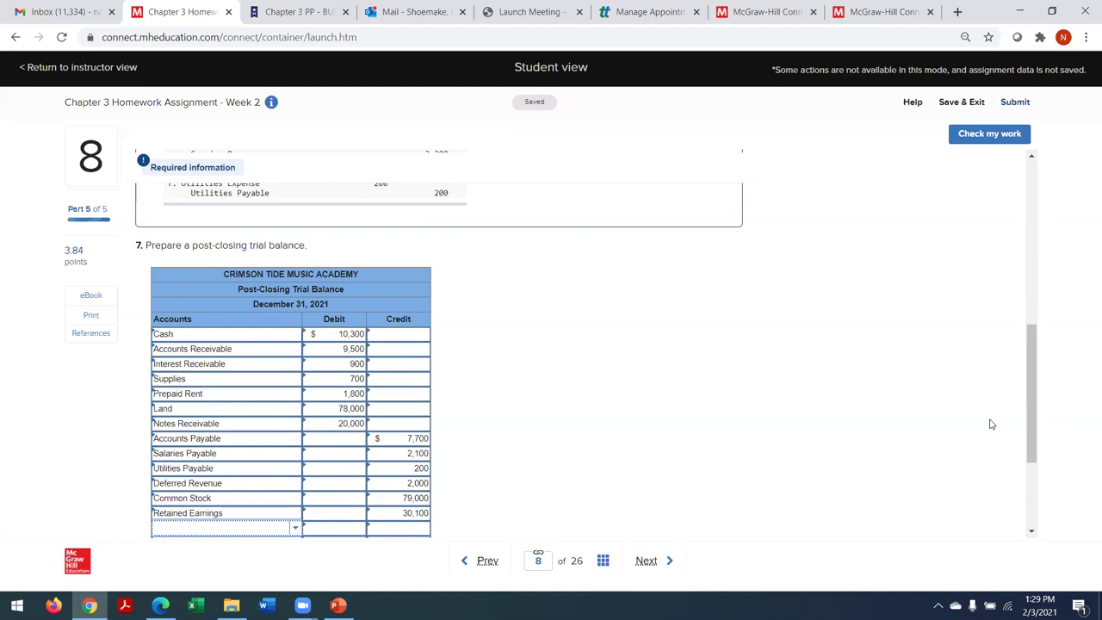
Step: Correct the Interest Receivable debit balance to 800 and review the completed trial balance with its totals
drag(1034, 462, 1034, 513)
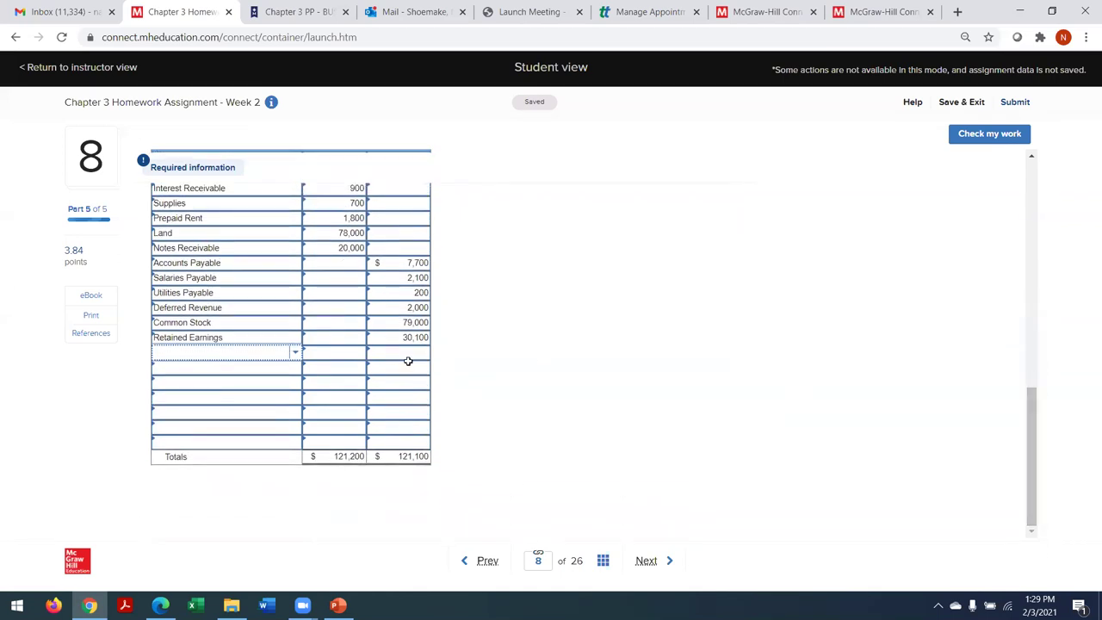
click(323, 192)
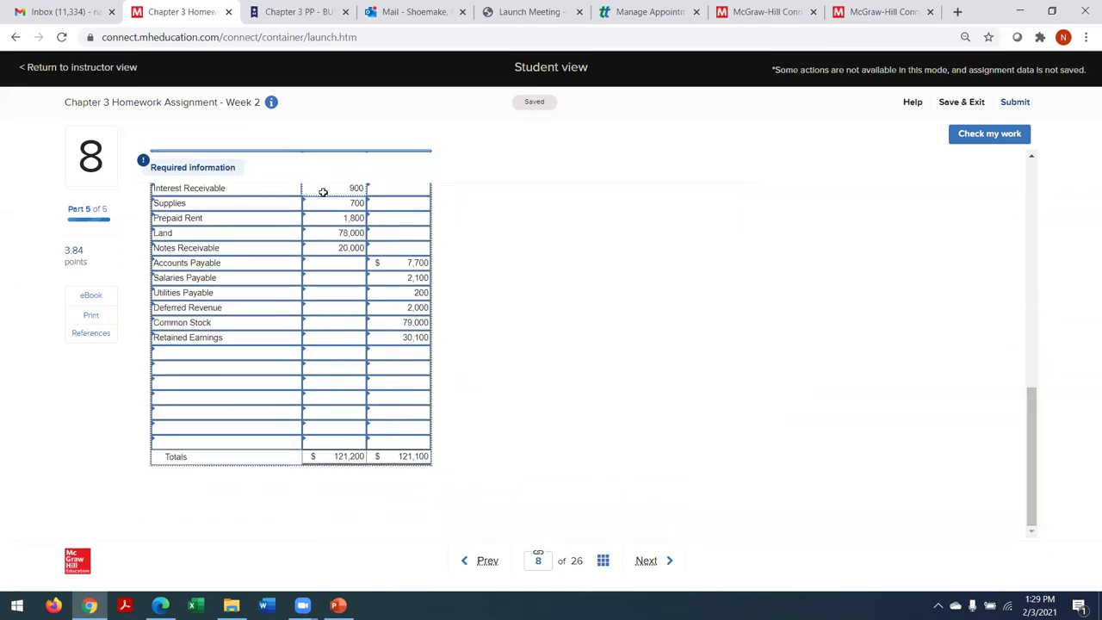
text(800)
click(323, 206)
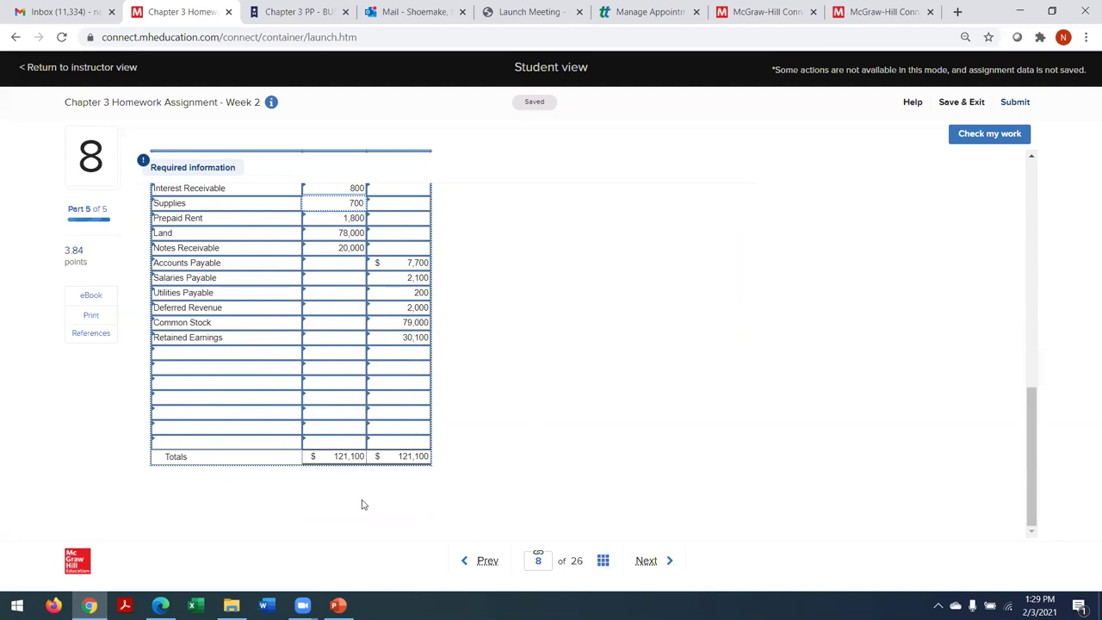
drag(1027, 468, 1026, 451)
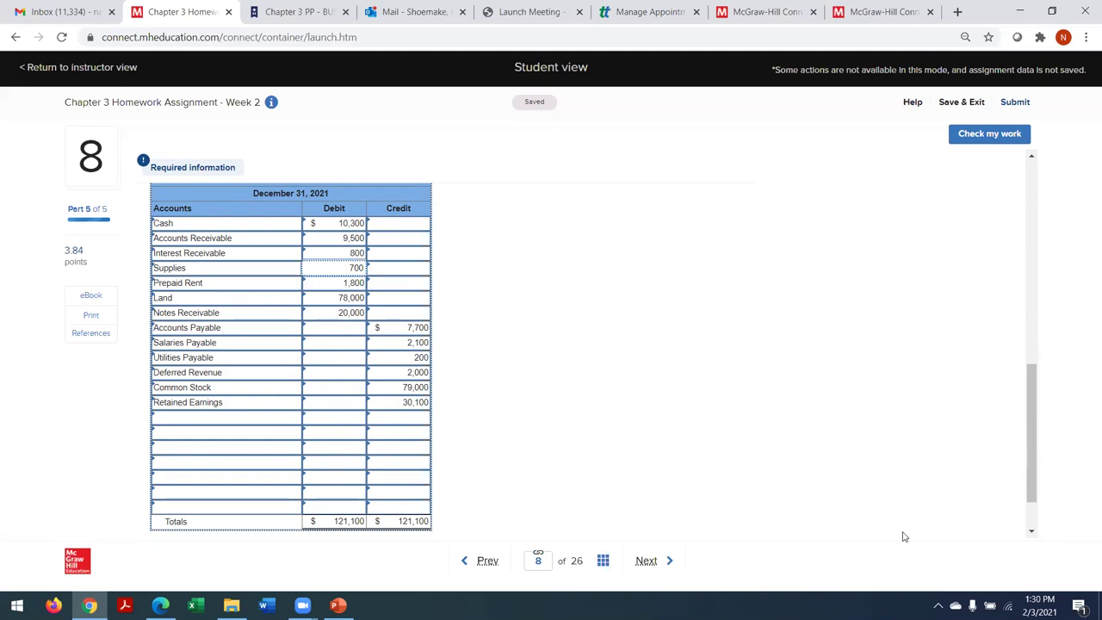
Step: Go to question 9 and review the Red Storm Cleaners account balances, transactions and requirements
click(645, 563)
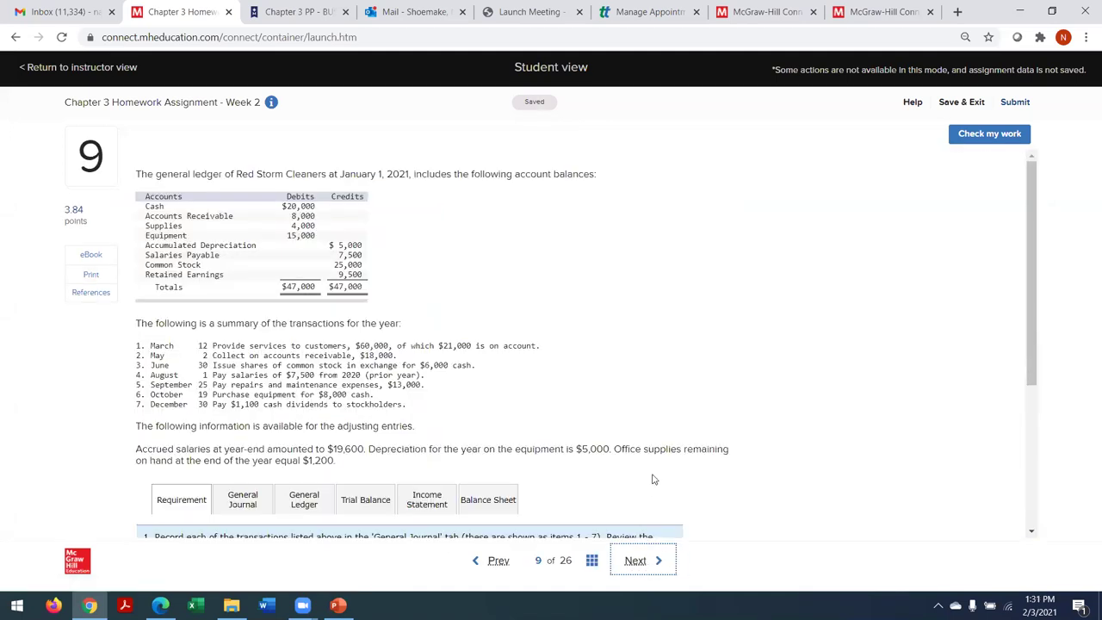
drag(1032, 233, 1056, 275)
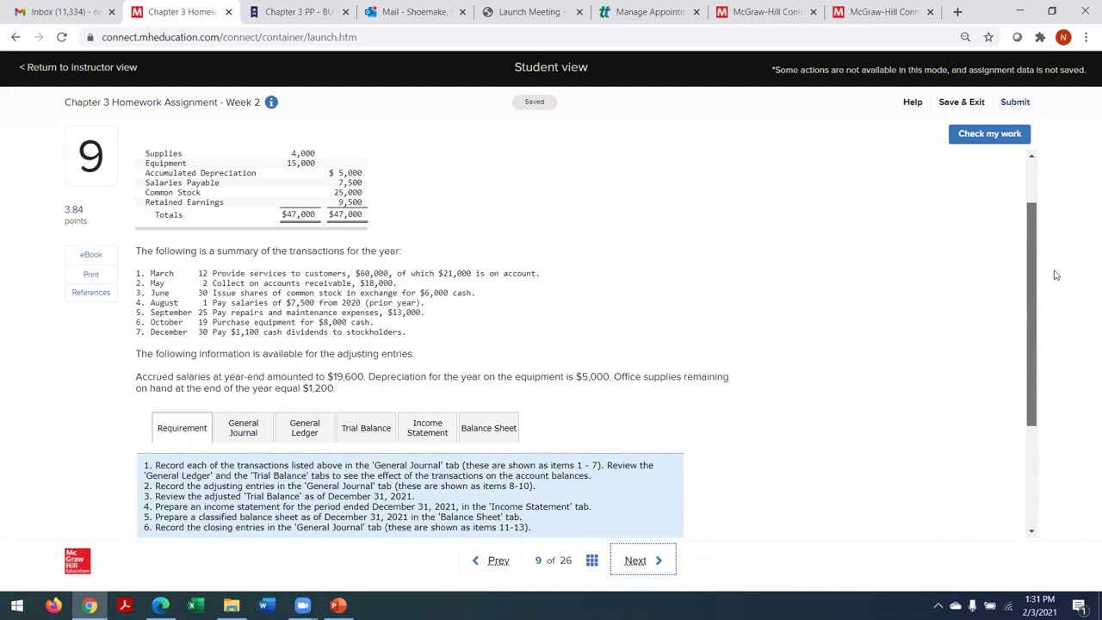
drag(1057, 275, 1062, 205)
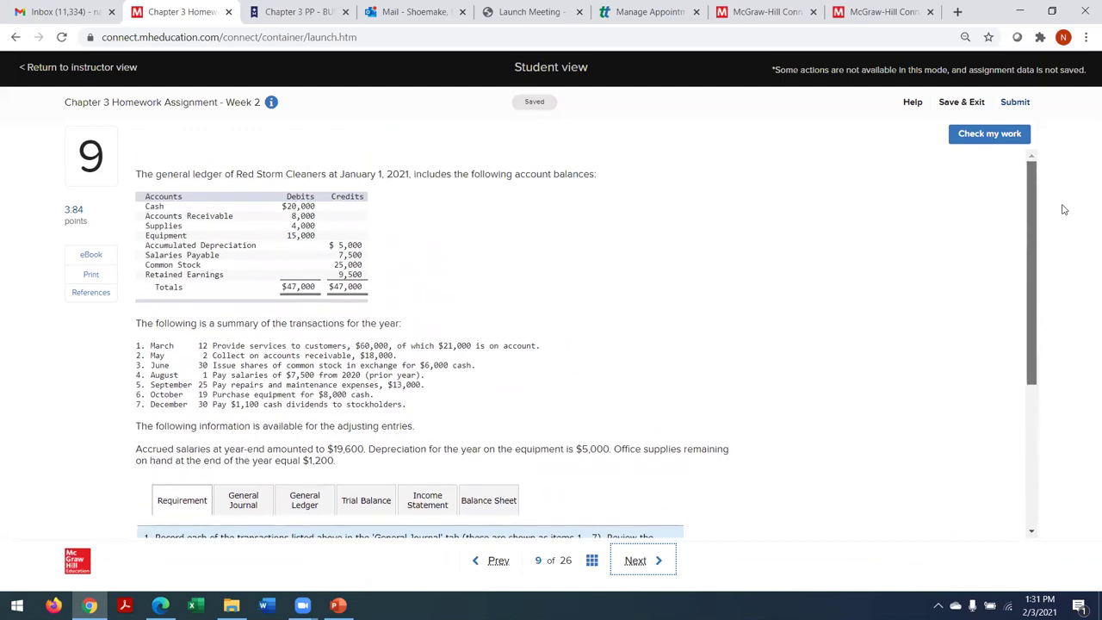
Step: Review the assignment's question map, including its second page with questions 16 to 26
click(592, 561)
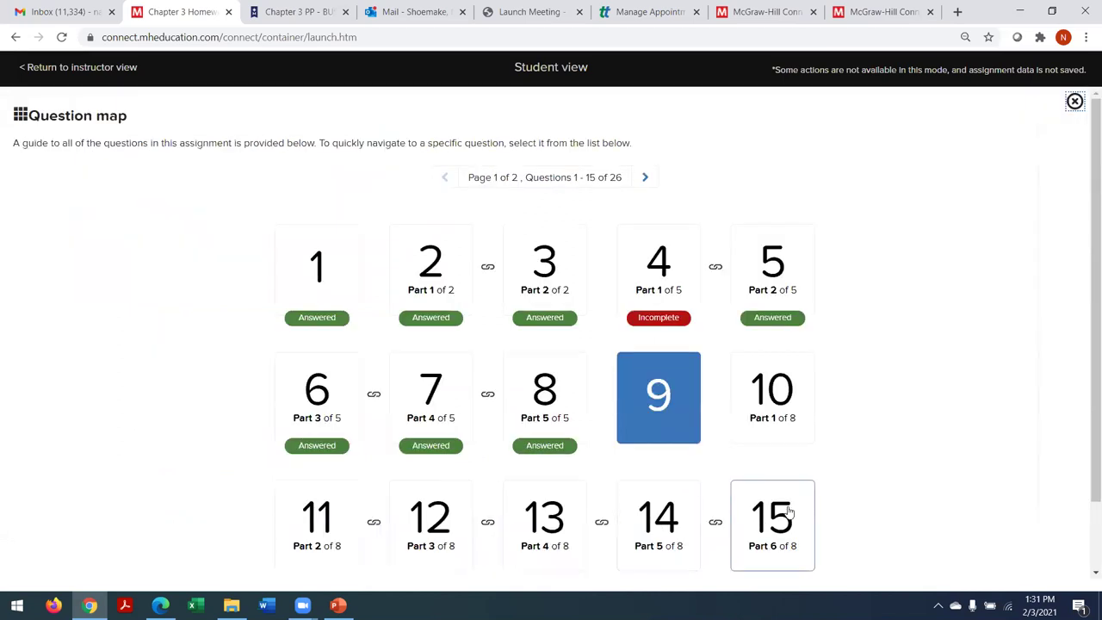
drag(1086, 315, 1083, 229)
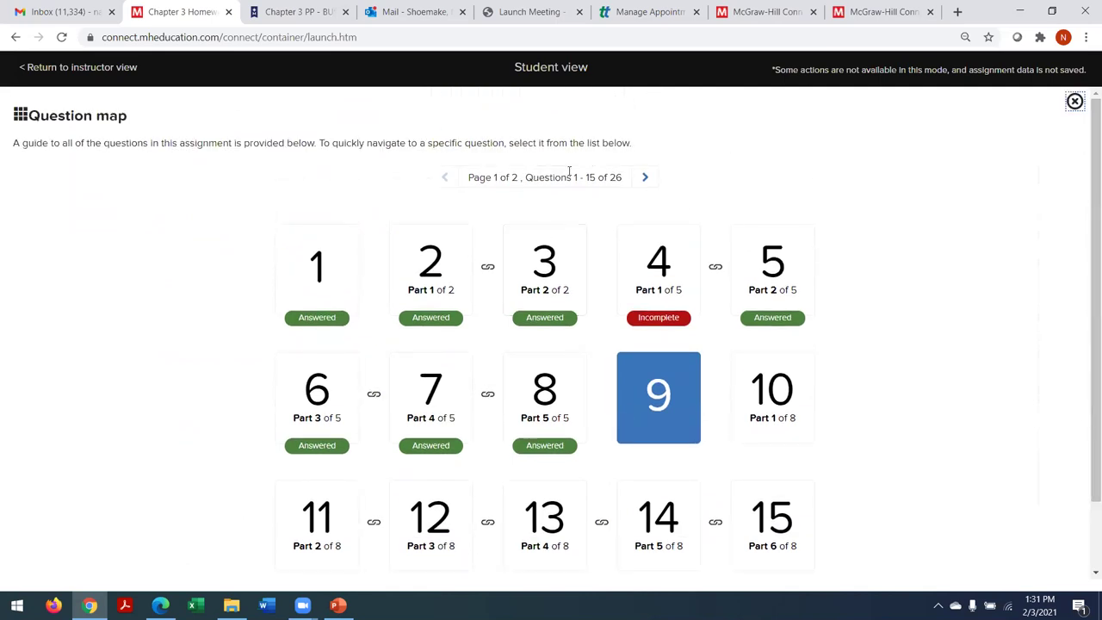
click(646, 177)
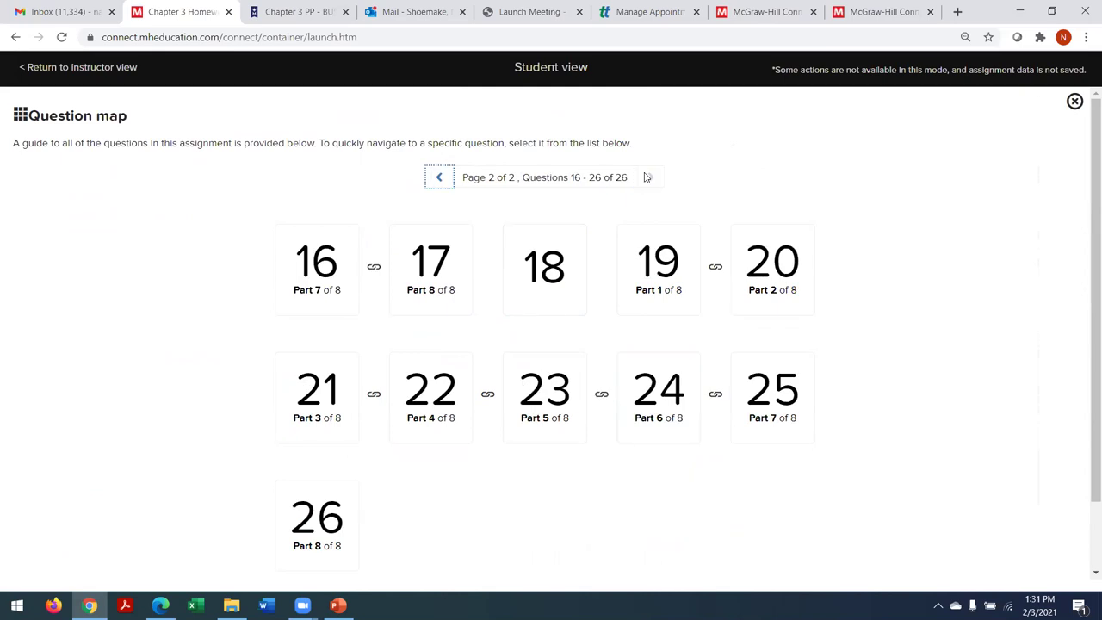
Step: Switch to the Chapter 3 PowerPoint presentation, present it from the current slide and advance to the End of Chapter 3 slide
click(337, 605)
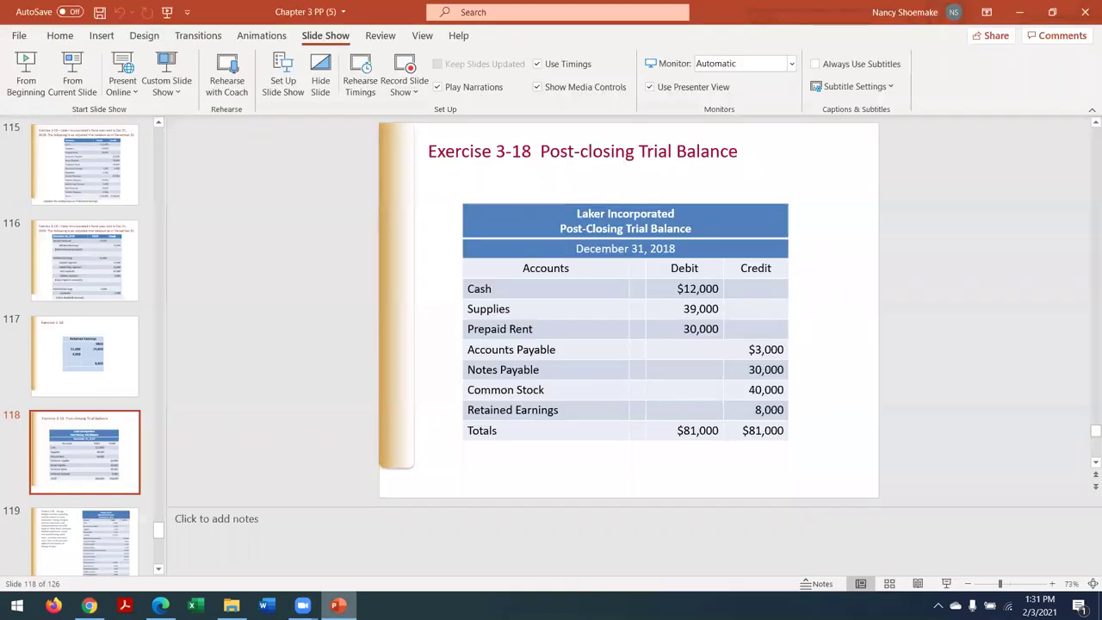
click(72, 73)
key(Right)
key(Right)
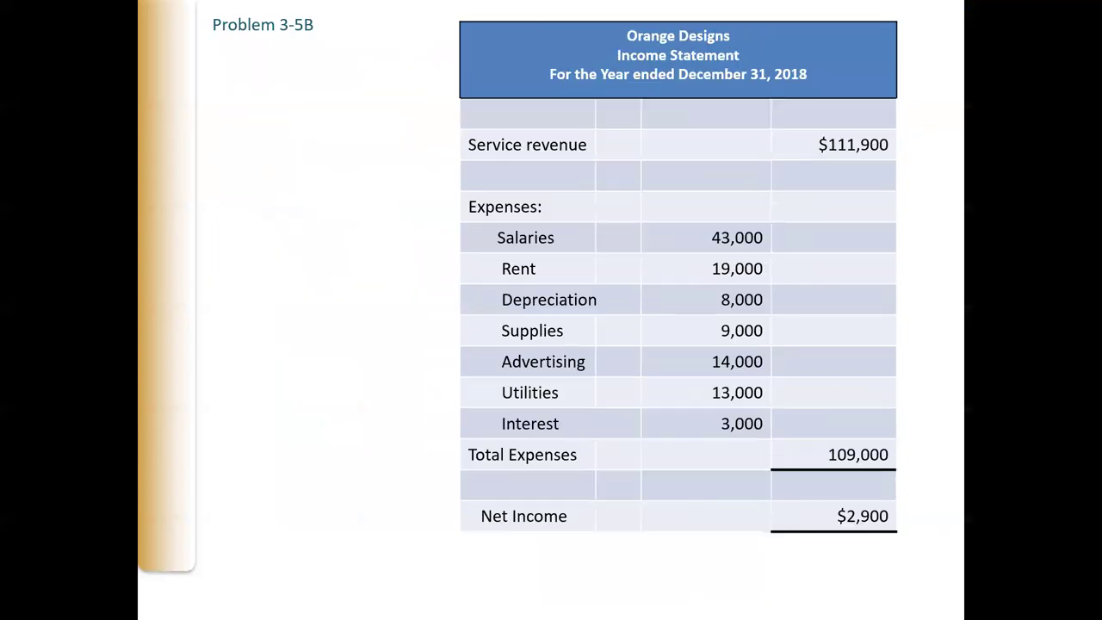
key(Right)
key(Right)
key(Right)
key(Right)
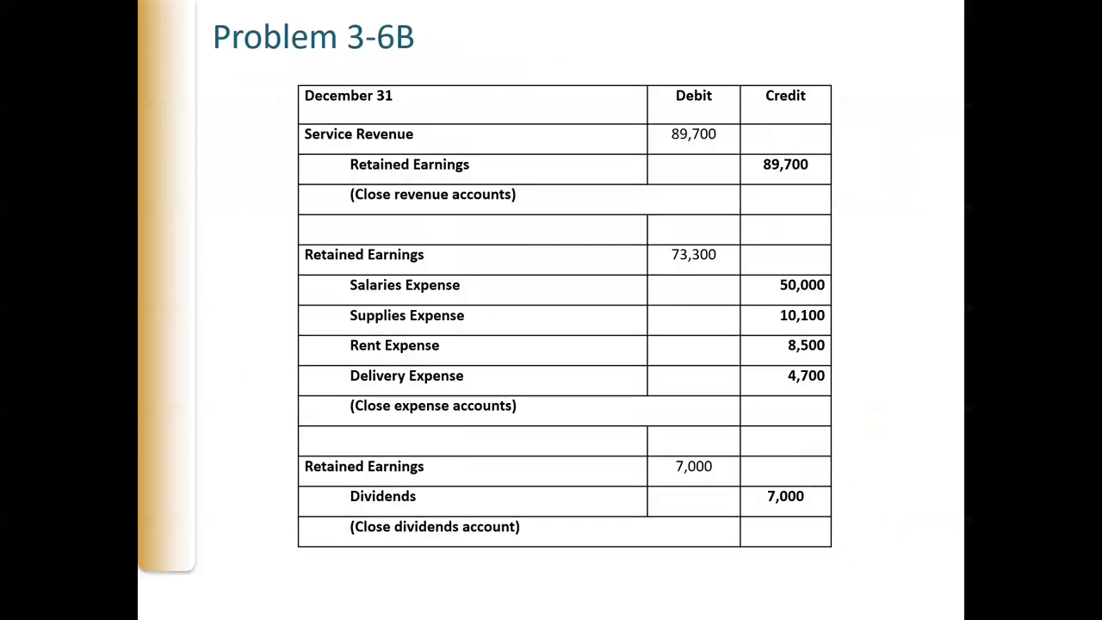
key(Right)
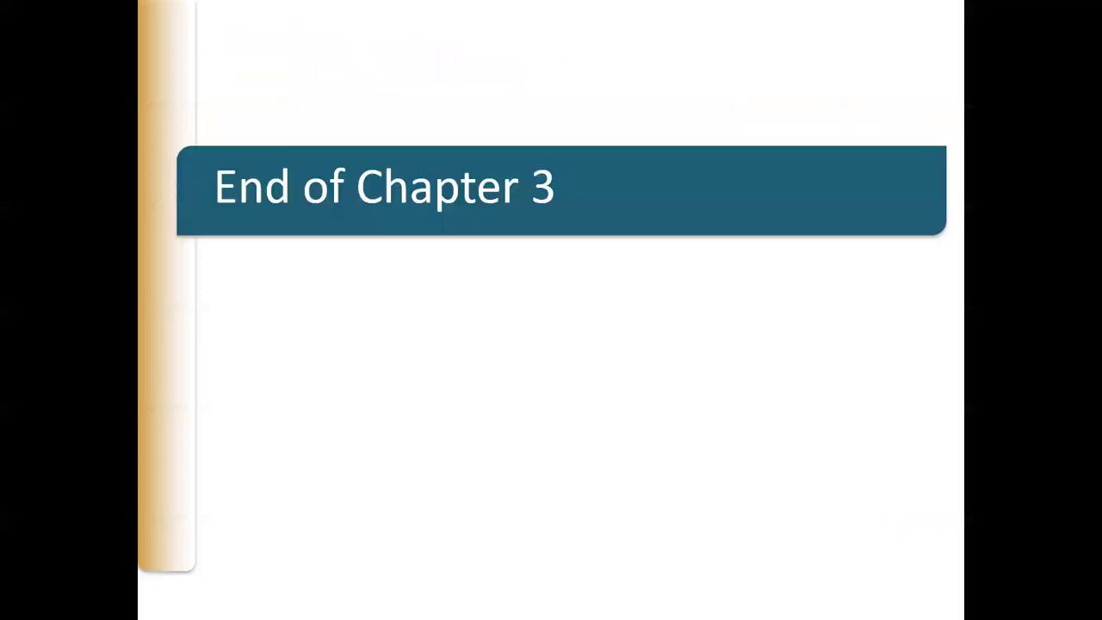
Step: End the slide show, switch to Chrome and return from the student view's question map to the instructor view
key(Escape)
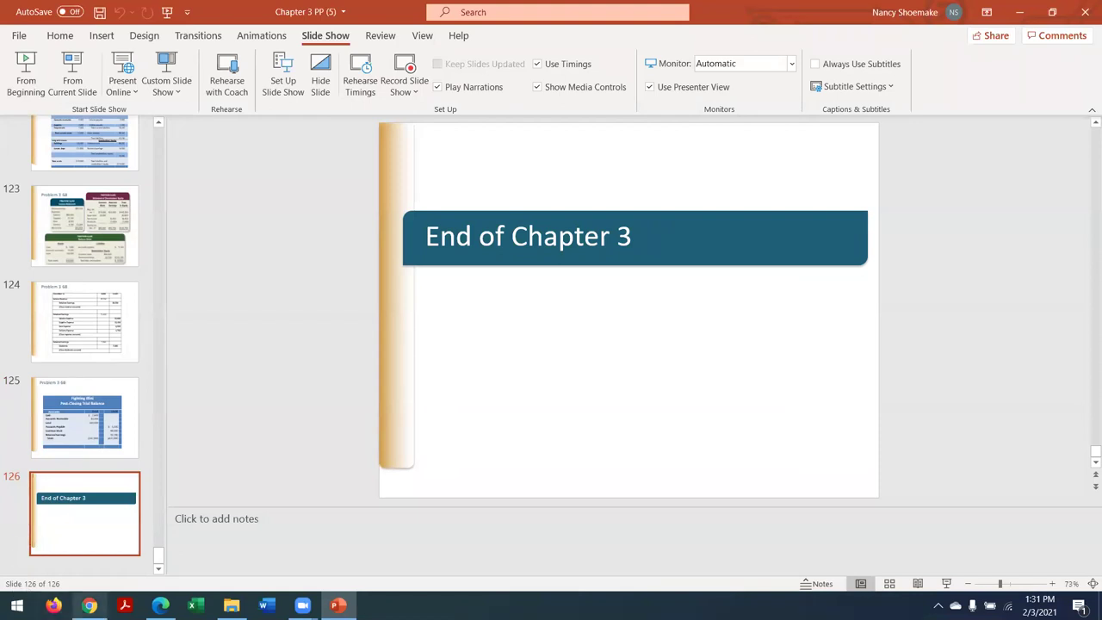
click(90, 605)
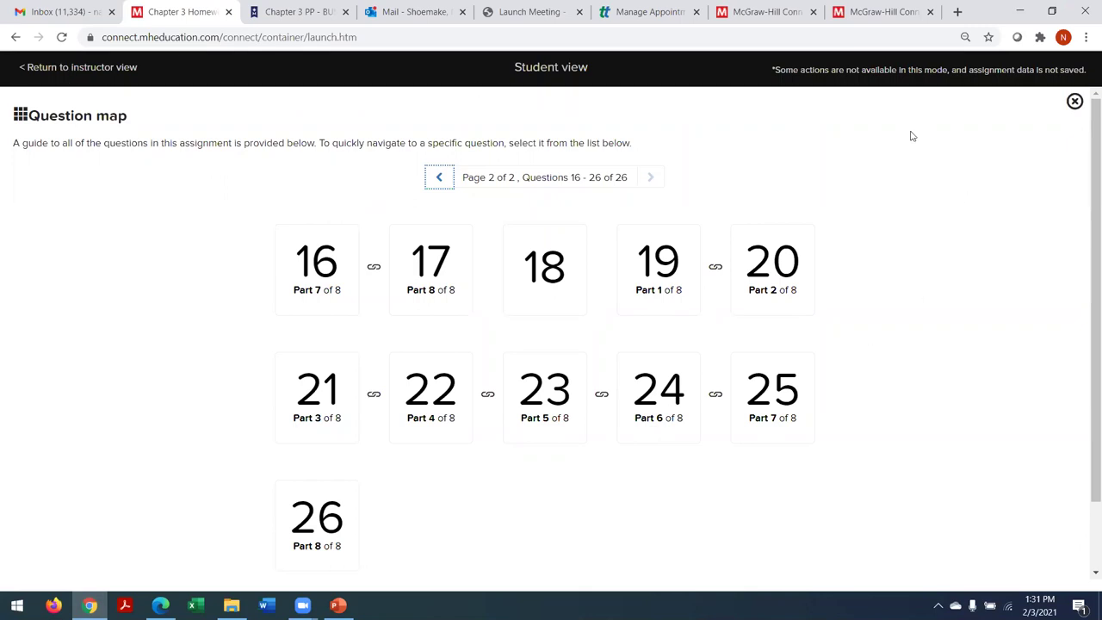
click(32, 69)
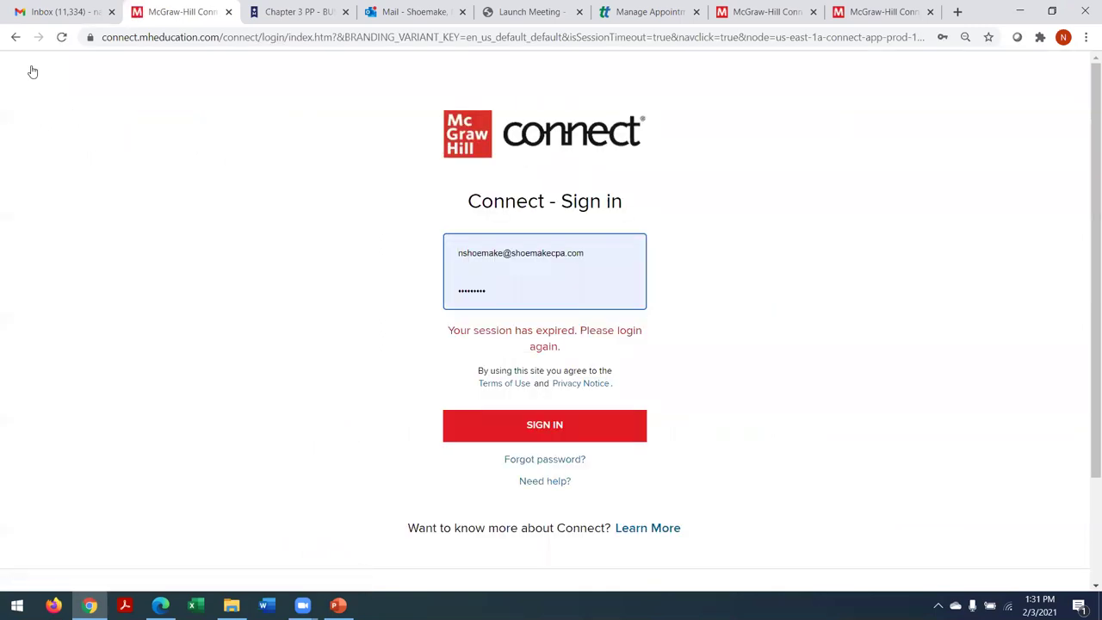
click(529, 439)
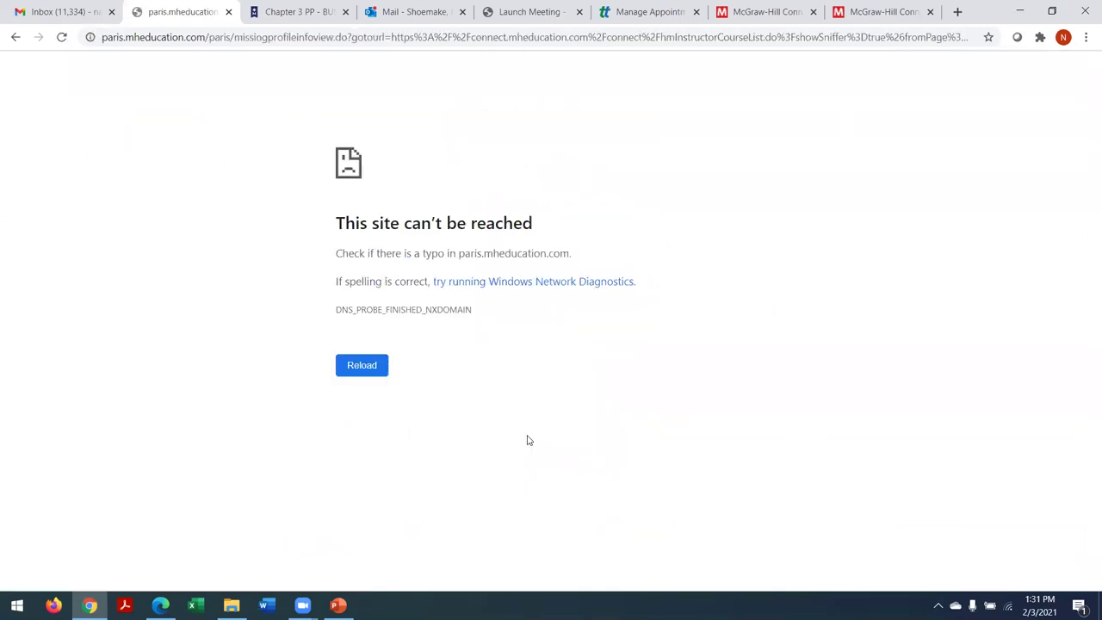
click(379, 366)
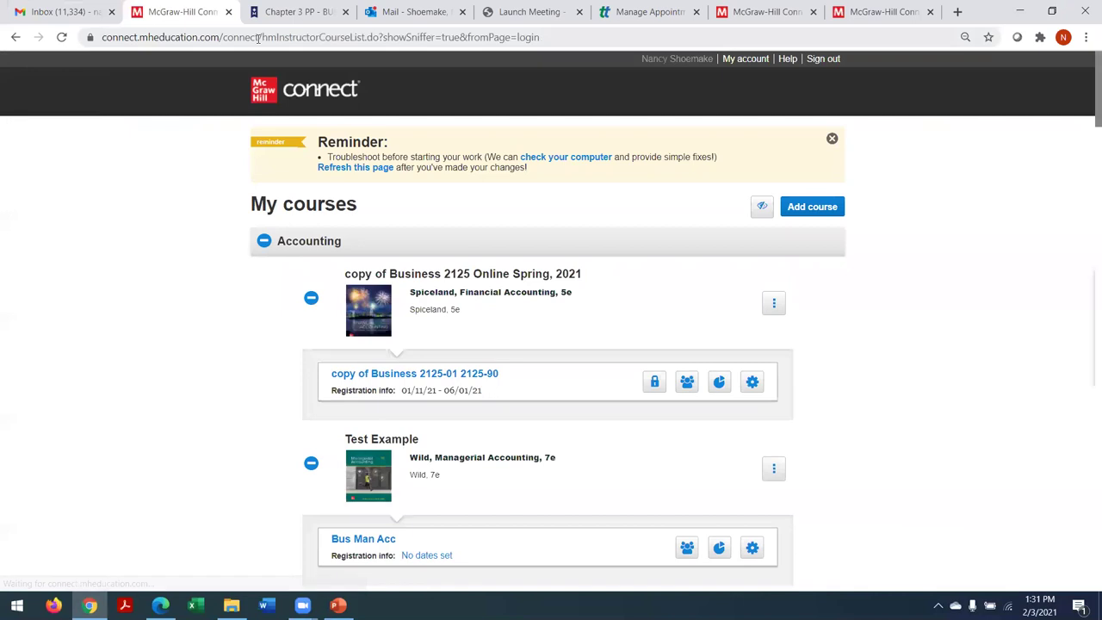
click(416, 374)
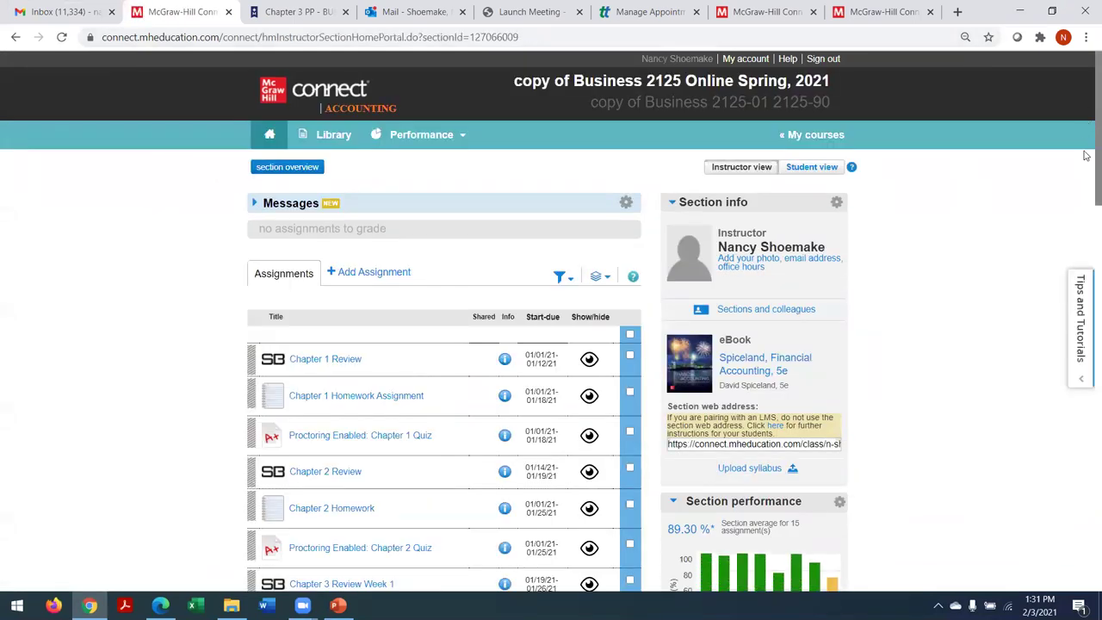
Step: Open Chapter 3 Homework Assignment - Week 2 and show question 9 in its instructor preview
scroll(1087, 276, down, 5)
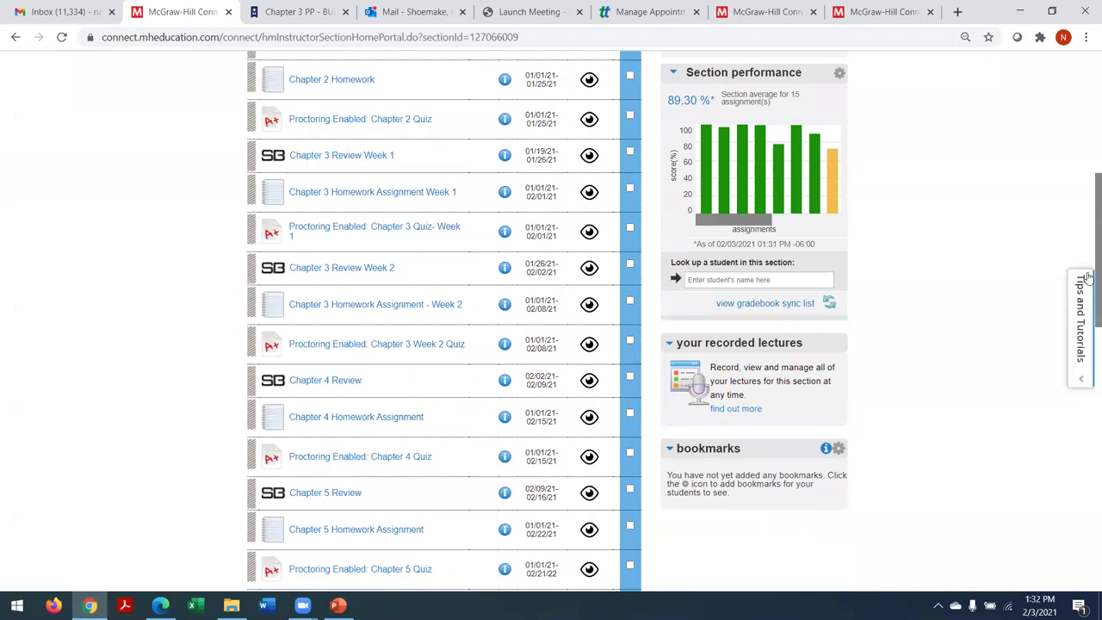
click(321, 306)
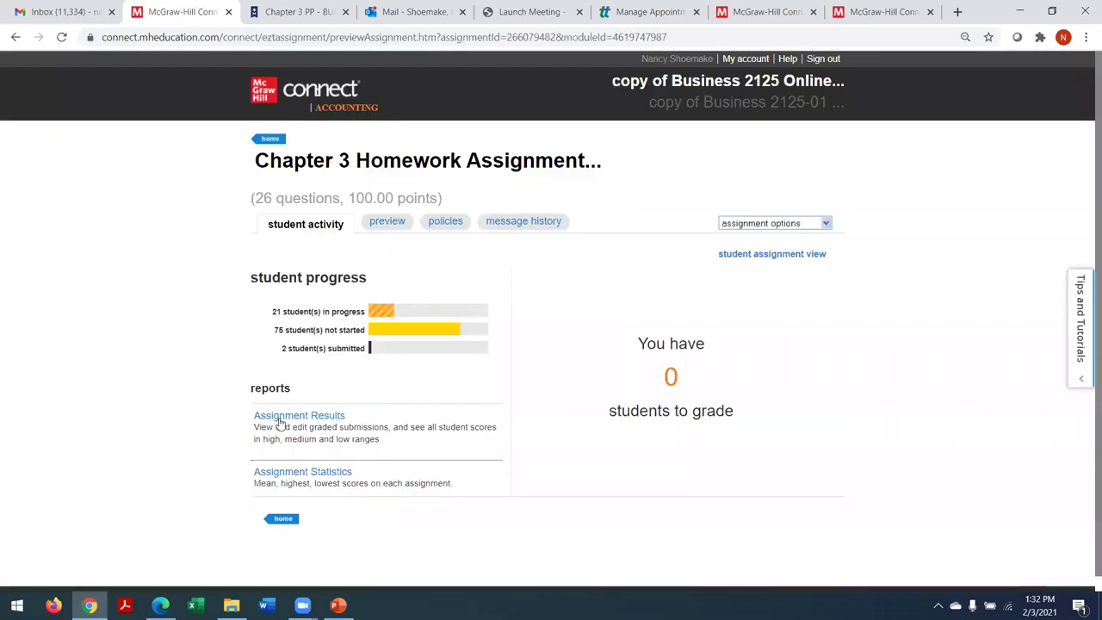
click(382, 224)
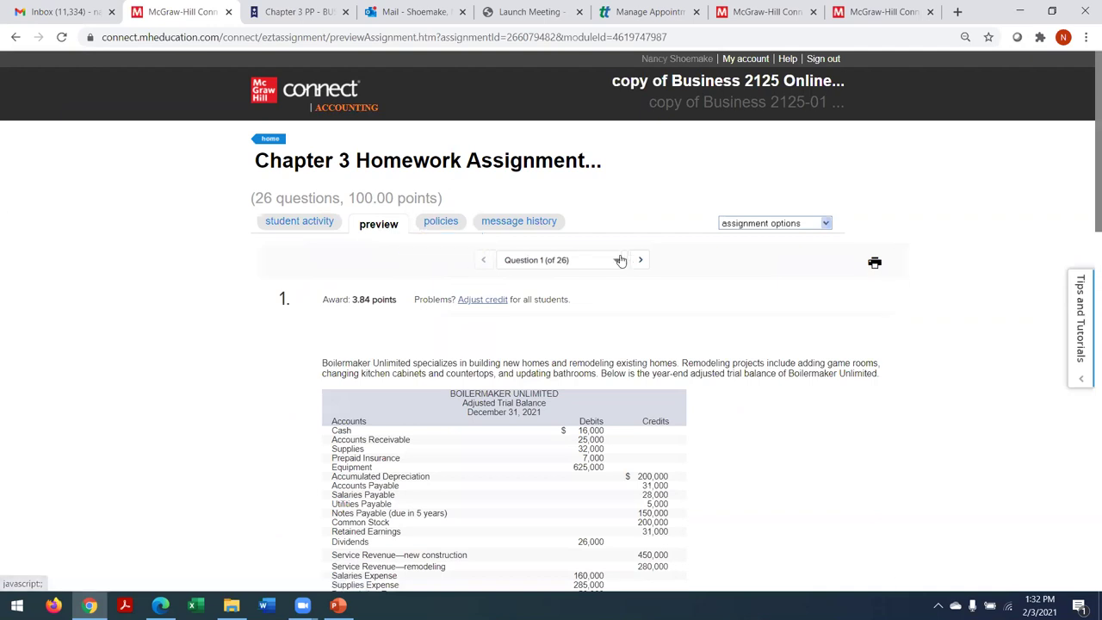
click(616, 261)
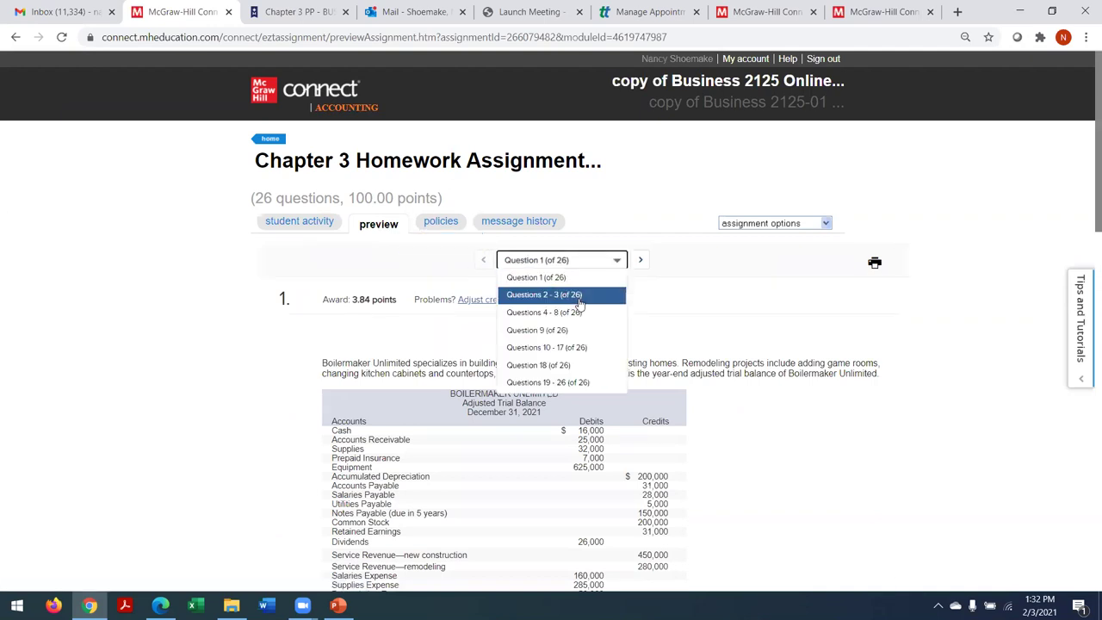
click(565, 331)
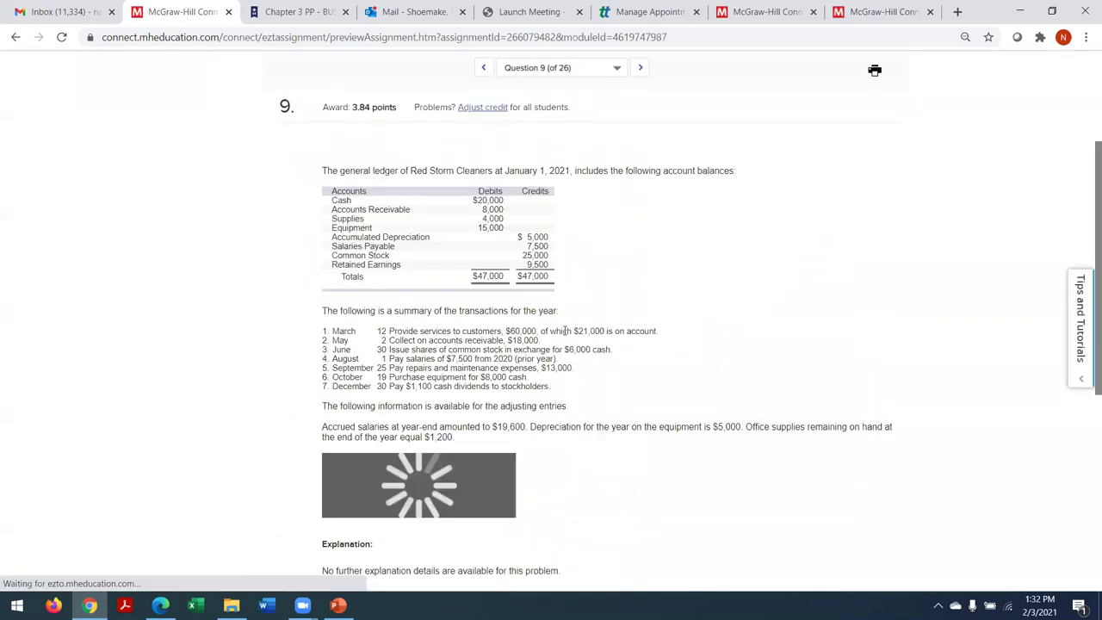